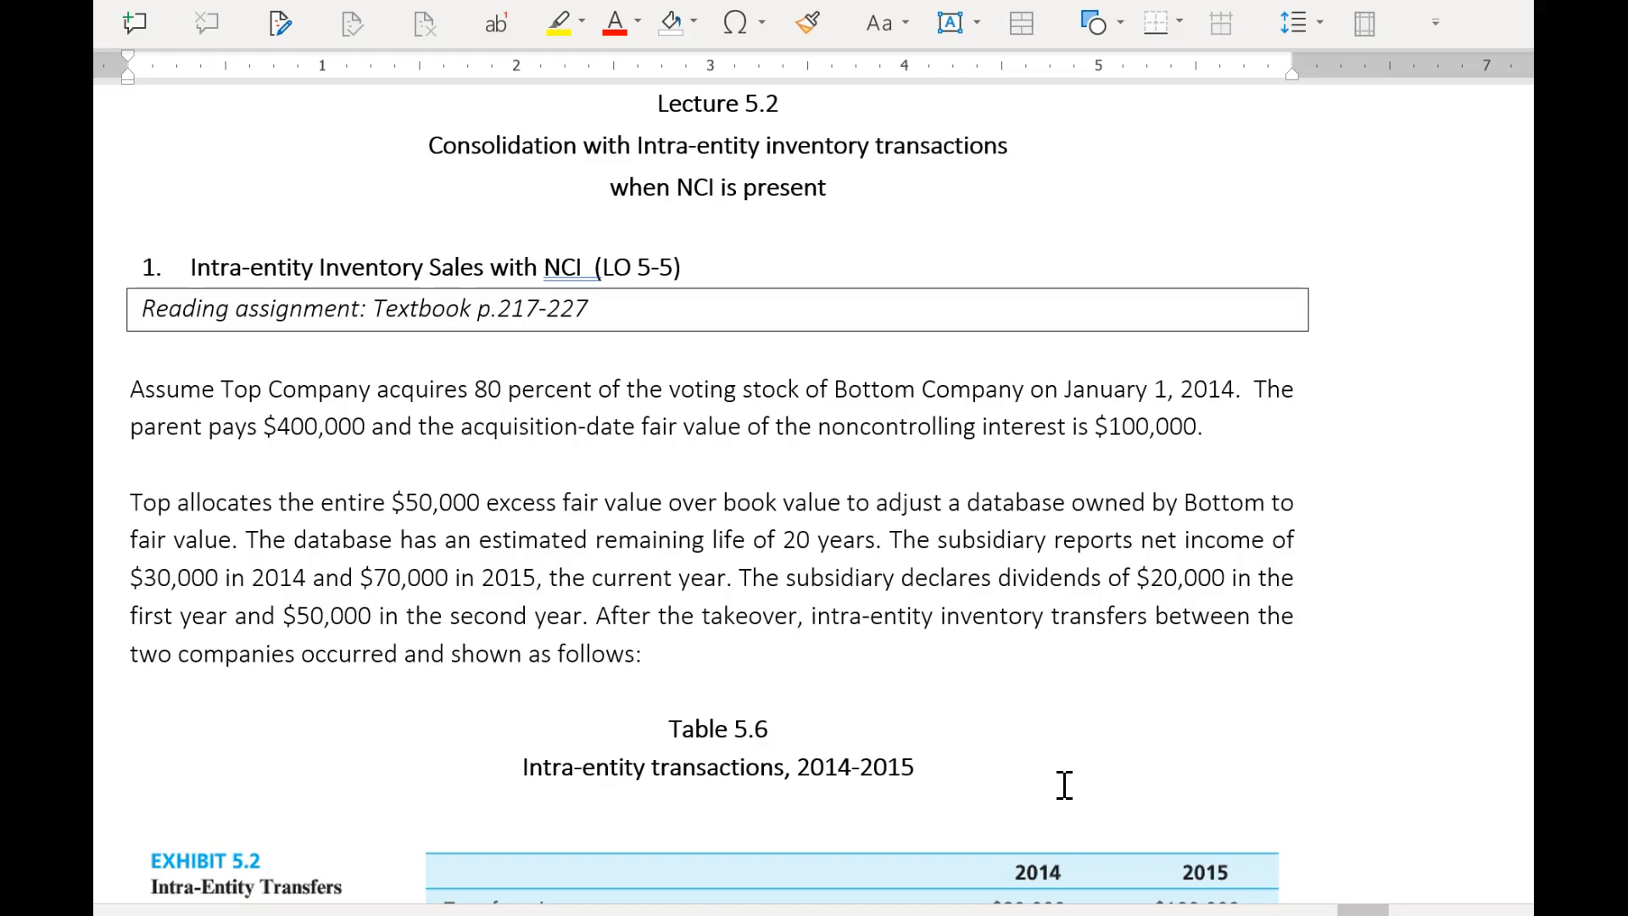
Review the Top and Bottom Company acquisition facts and the 2014–2015 figures in the Intra-Entity Transfers exhibit.
scroll(1065, 785, down, 3)
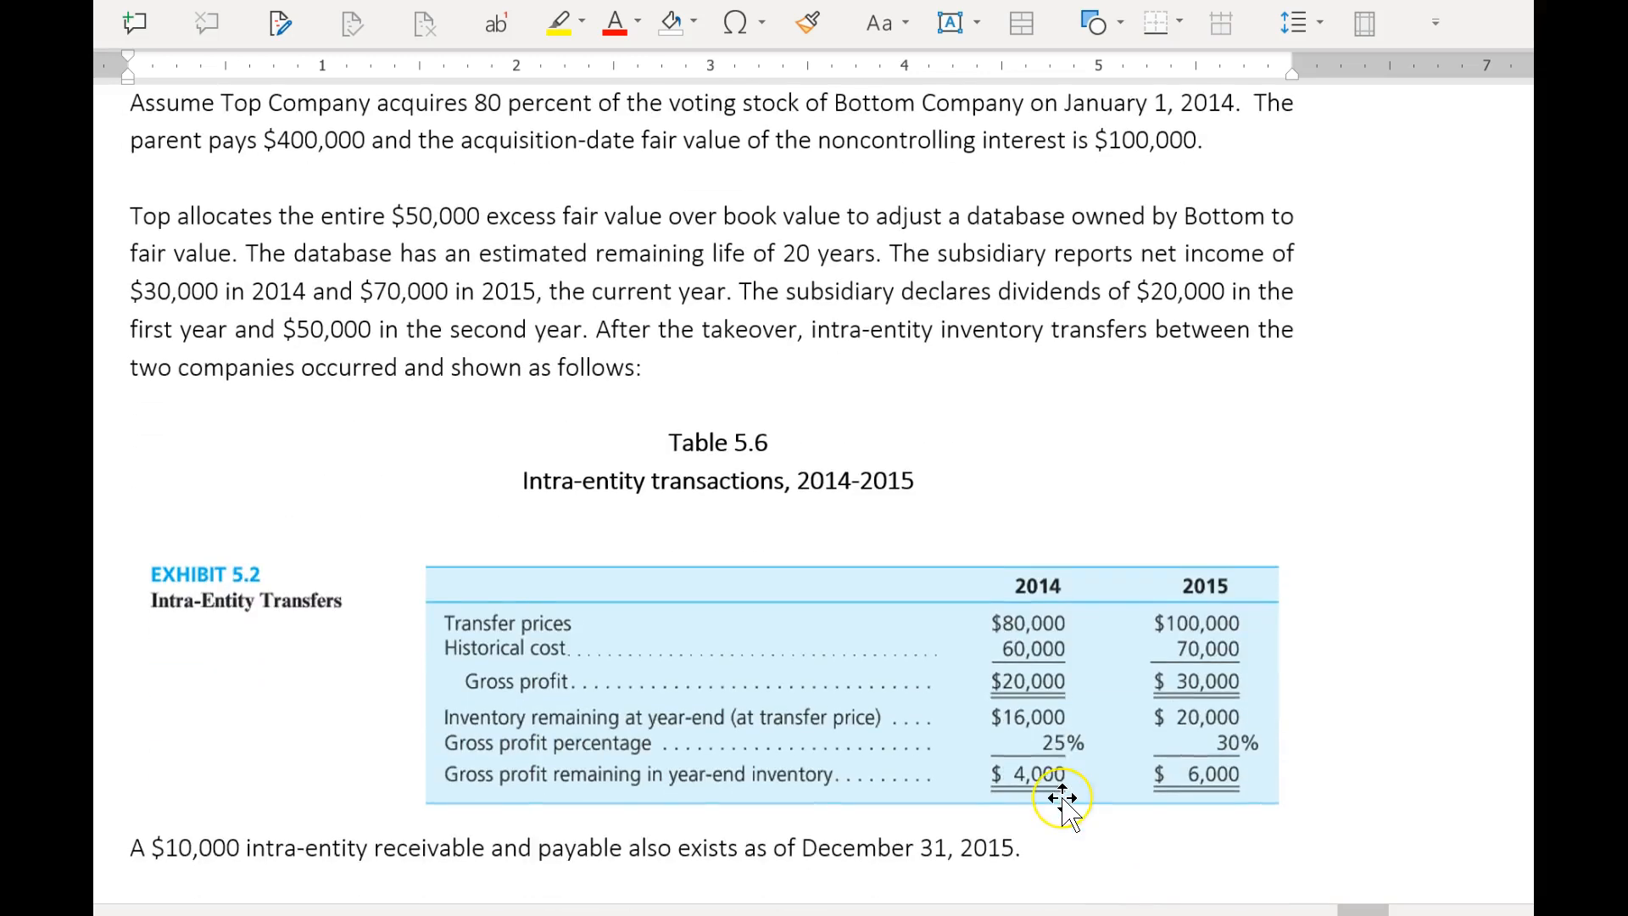
scroll(1063, 784, up, 1)
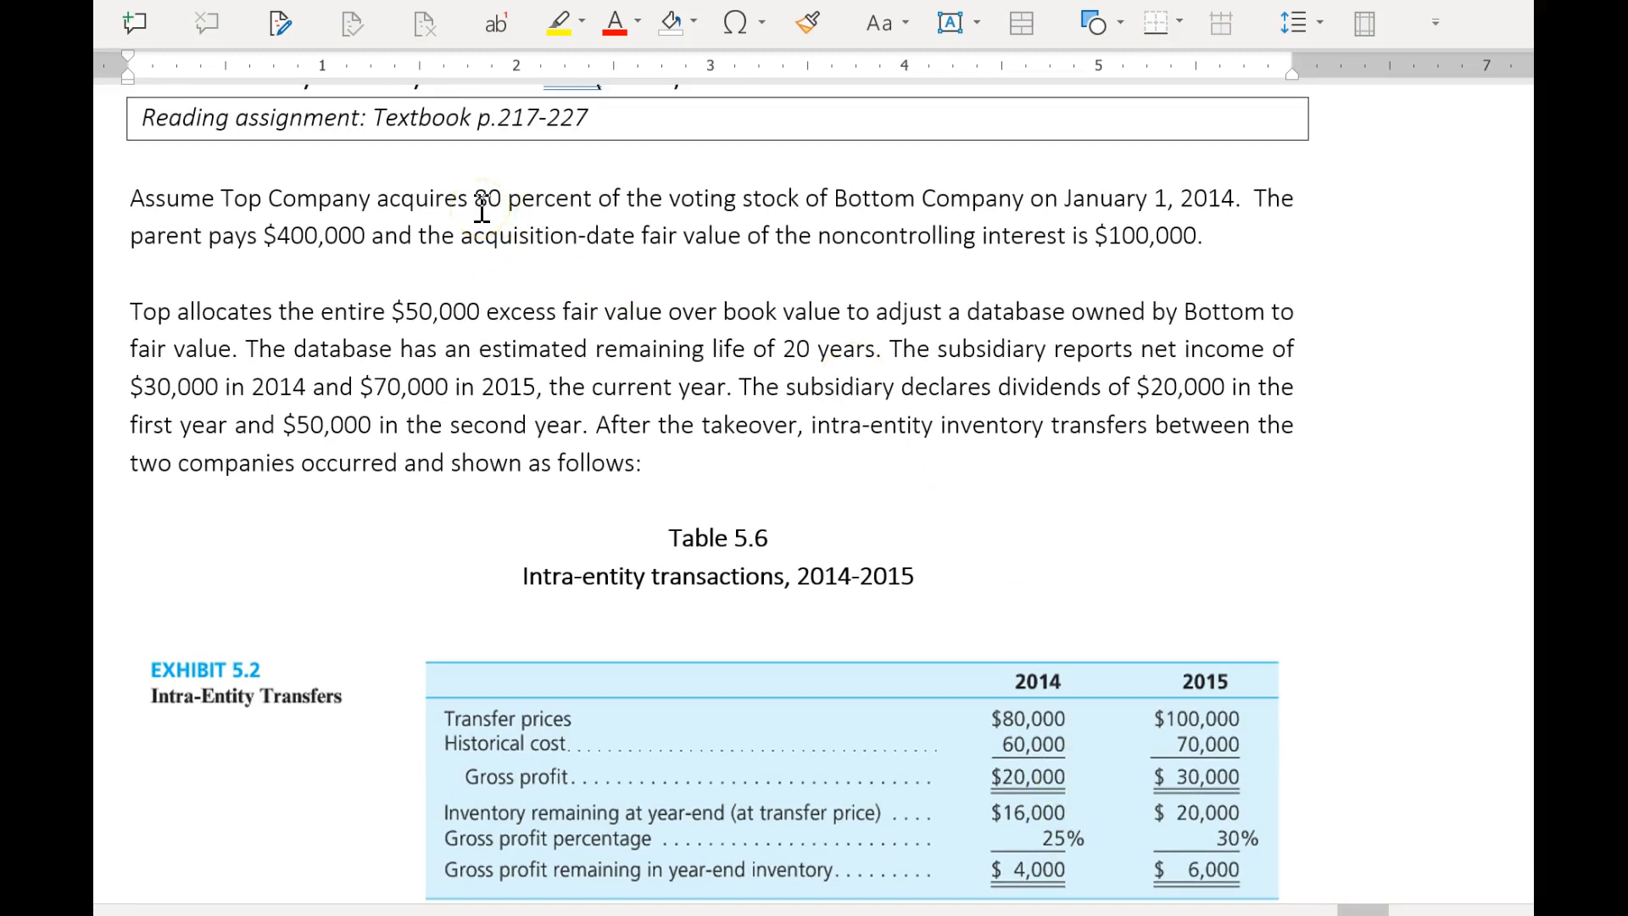
scroll(1138, 665, down, 1)
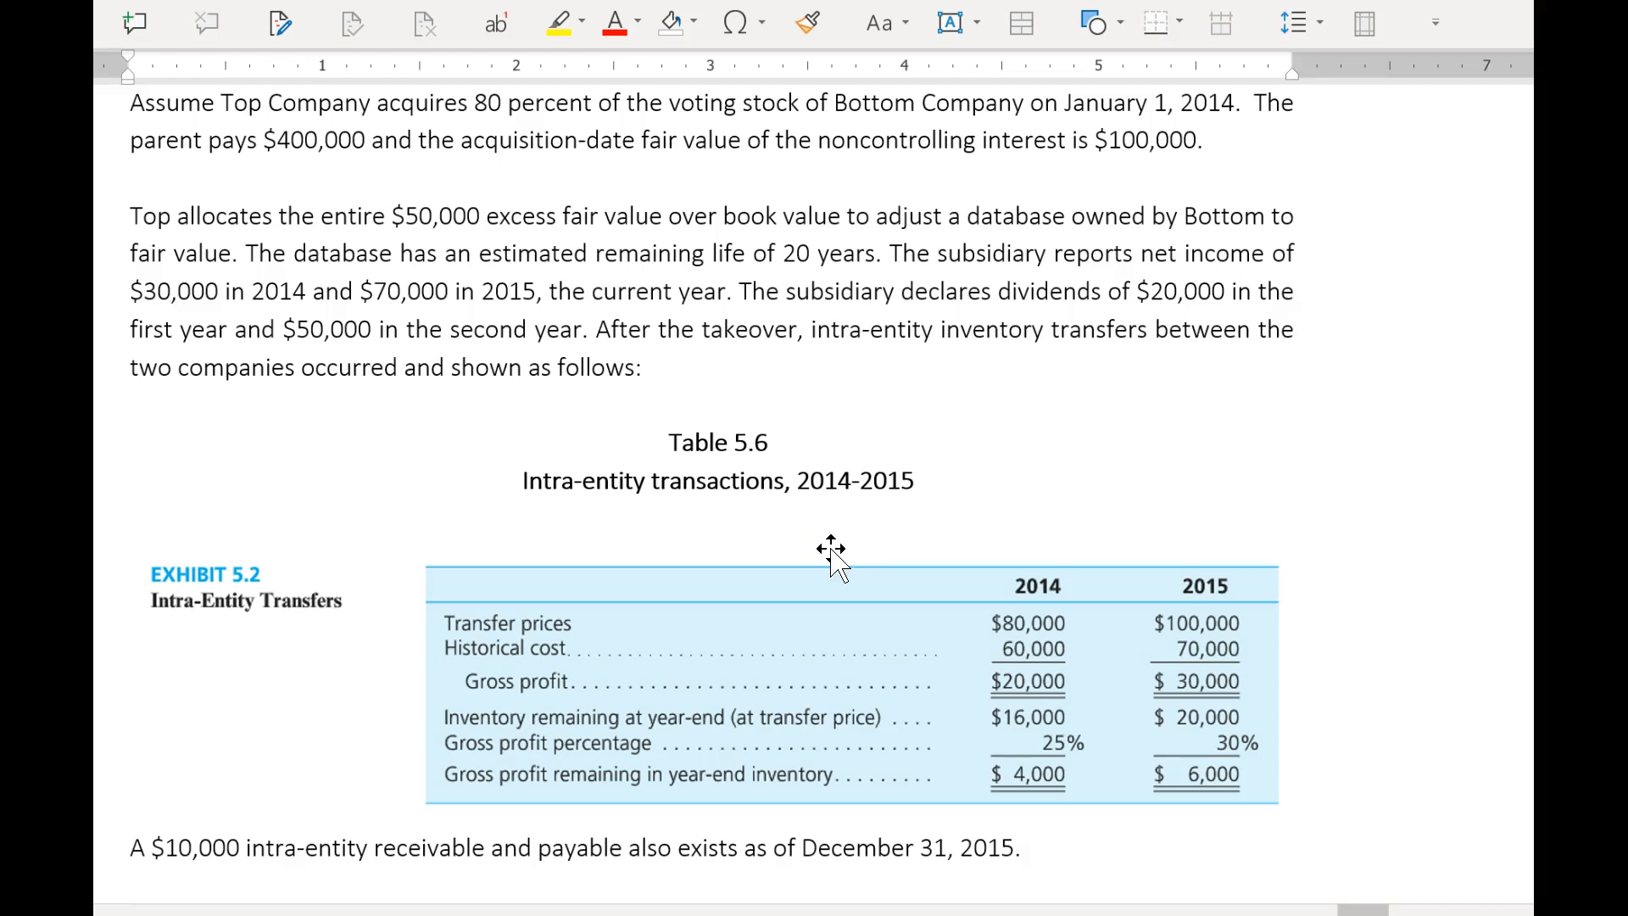
click(1038, 647)
click(1036, 635)
click(1033, 673)
click(1084, 668)
scroll(1342, 802, down, 1)
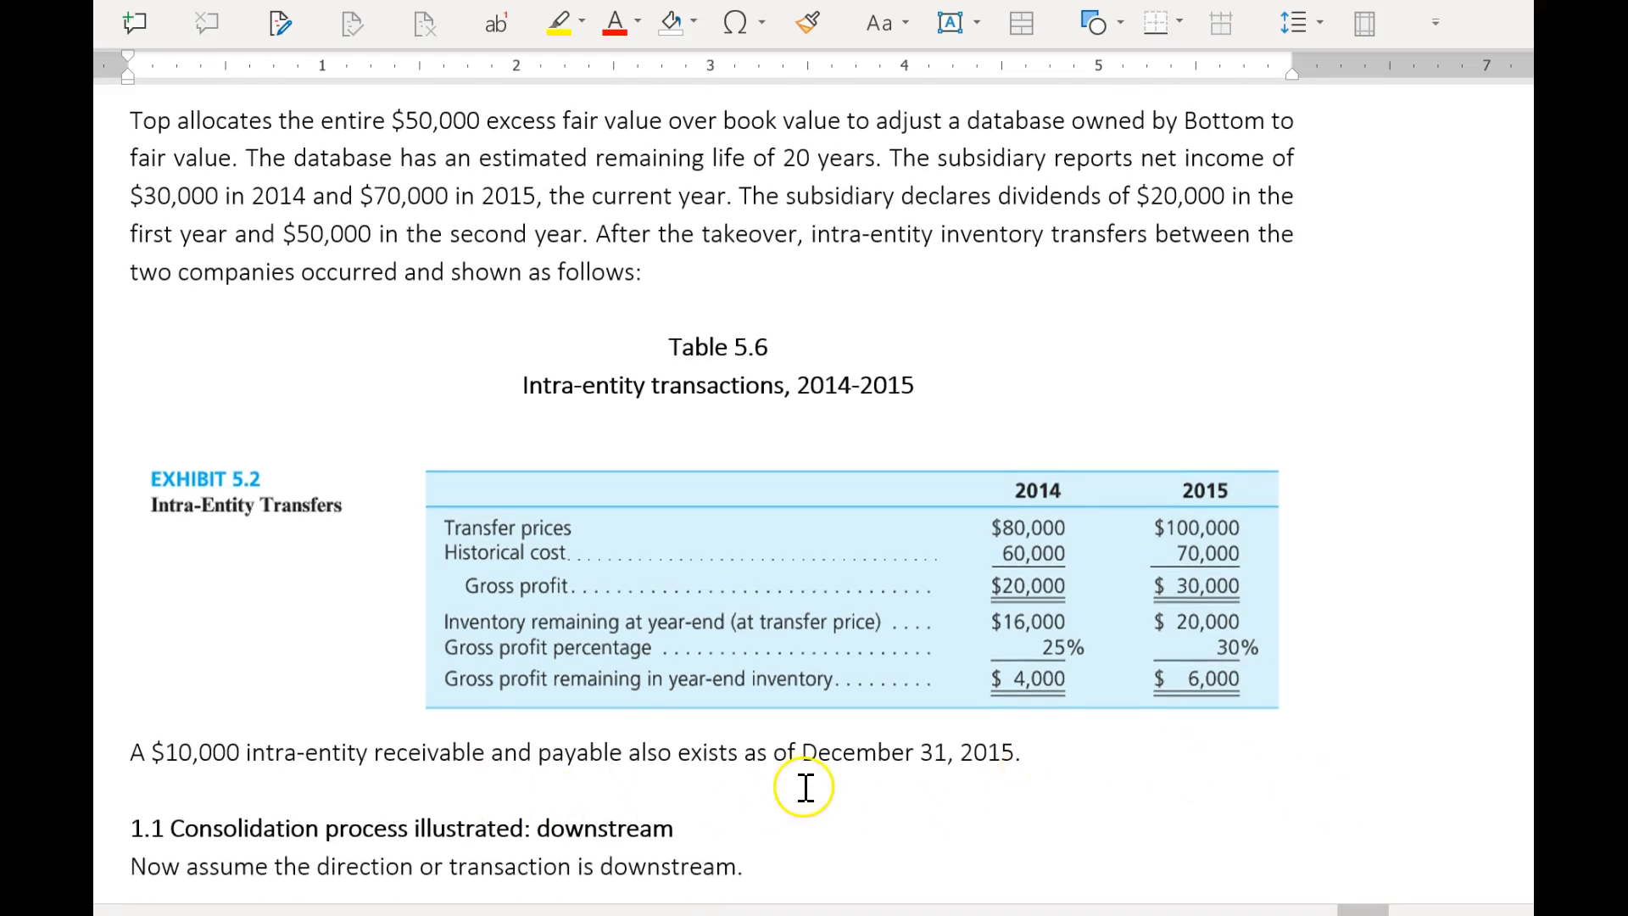
scroll(802, 781, up, 1)
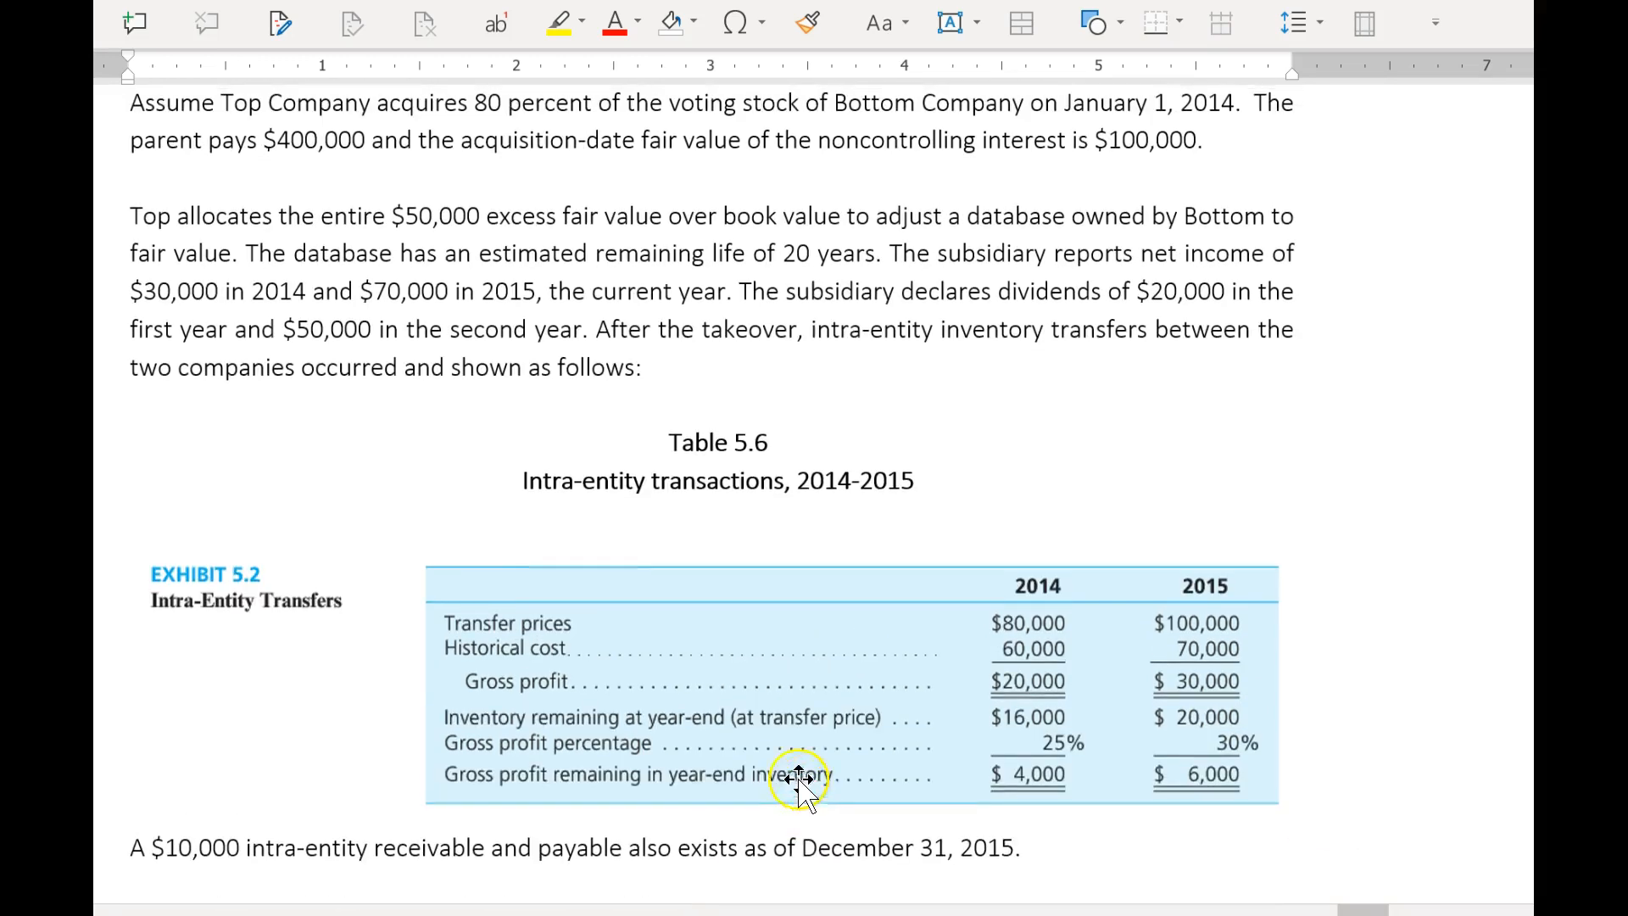
click(1123, 343)
click(1093, 336)
scroll(953, 570, down, 4)
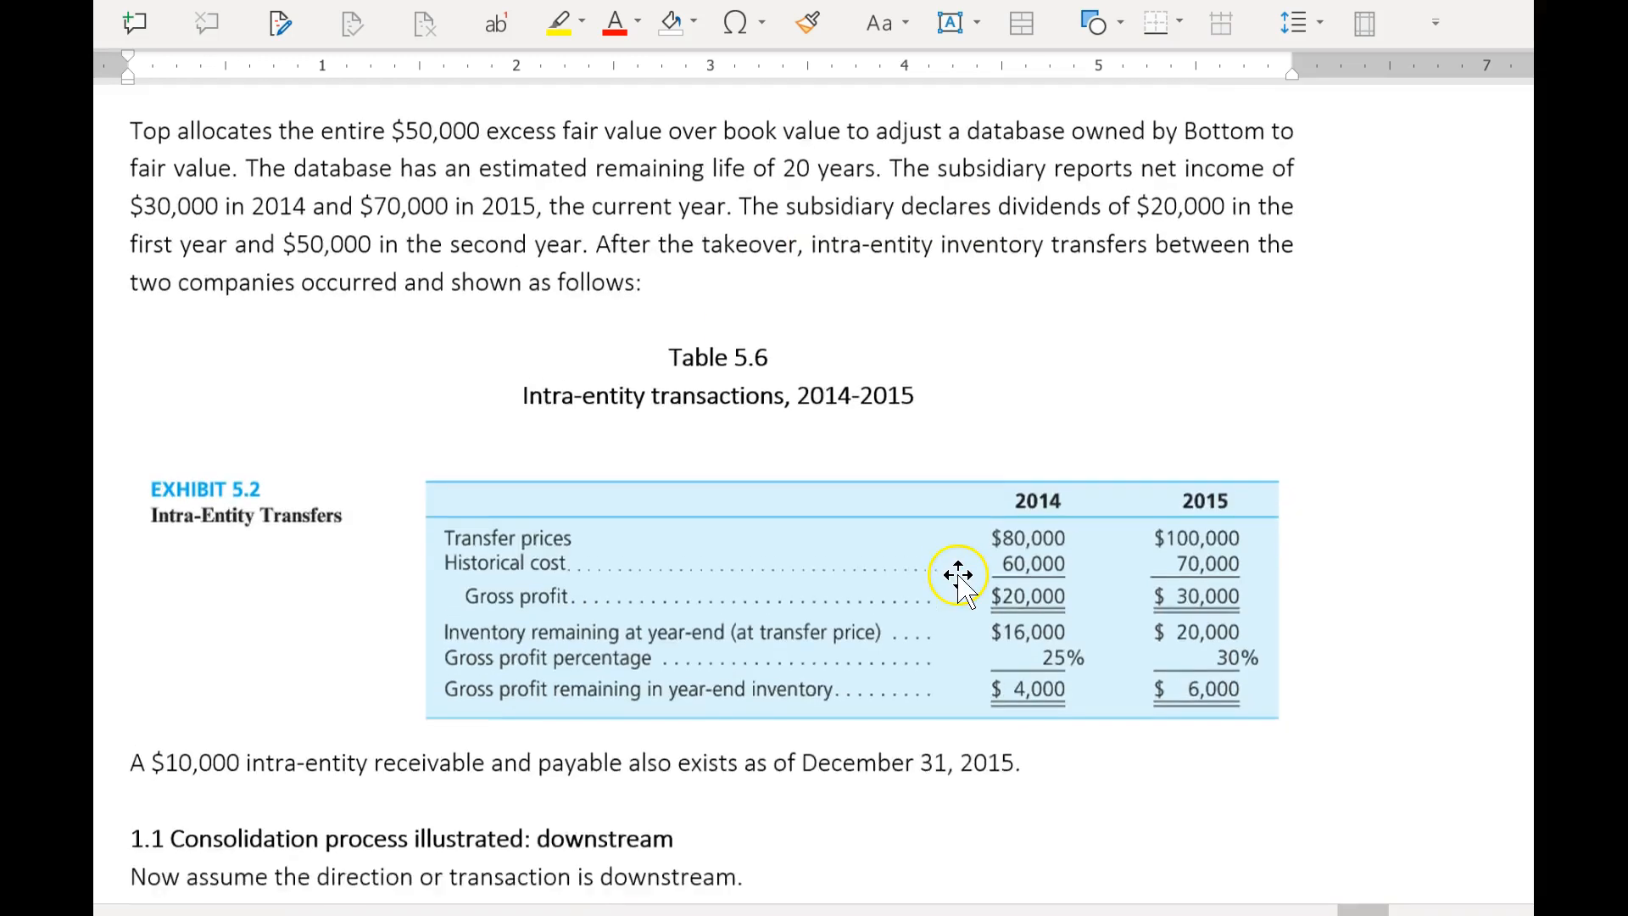
Review the downstream section's excess payment allocation, annual amortization, and unrealized and realized gain table for 2014 and 2015.
scroll(951, 586, down, 2)
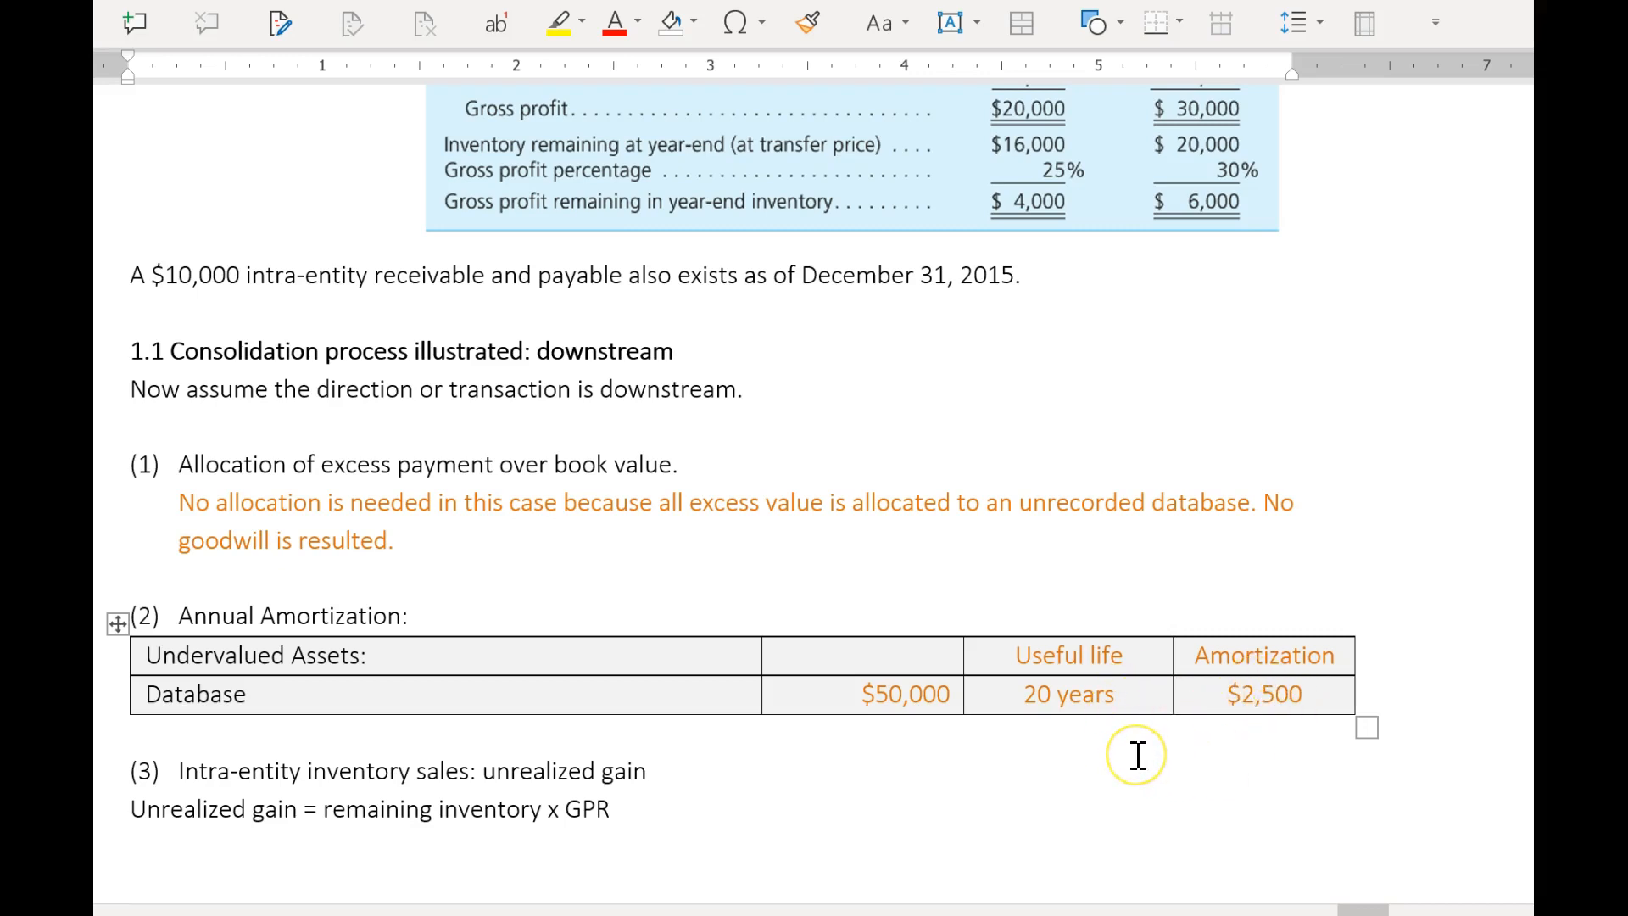
scroll(1138, 755, down, 2)
scroll(1139, 755, down, 2)
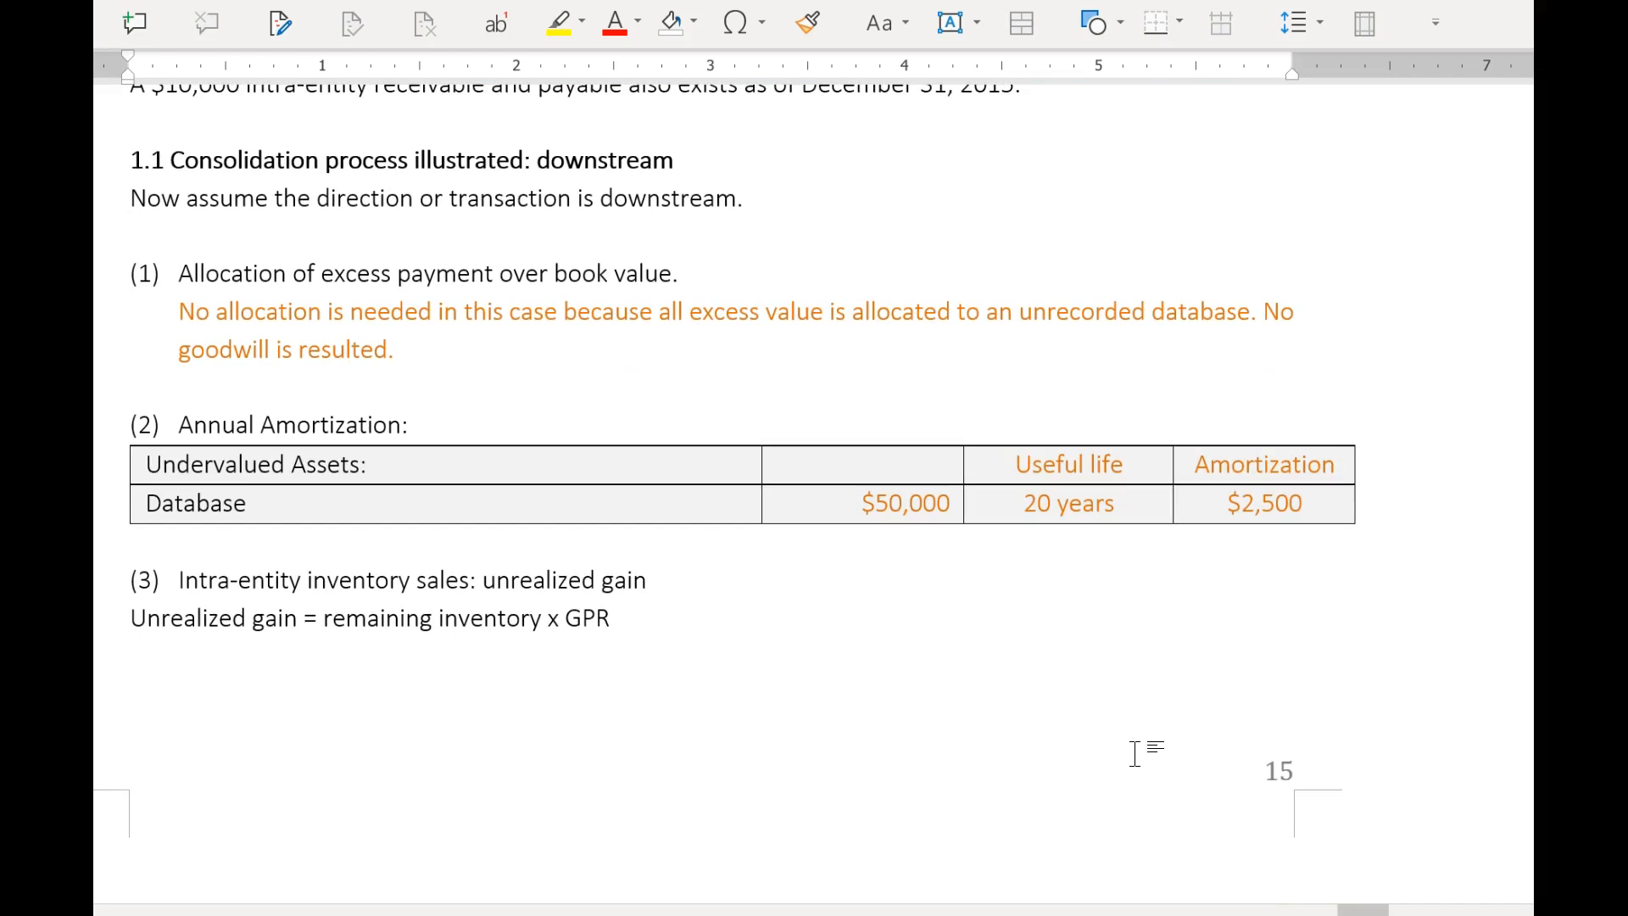
scroll(1135, 754, down, 2)
scroll(1137, 766, down, 12)
scroll(1111, 751, down, 5)
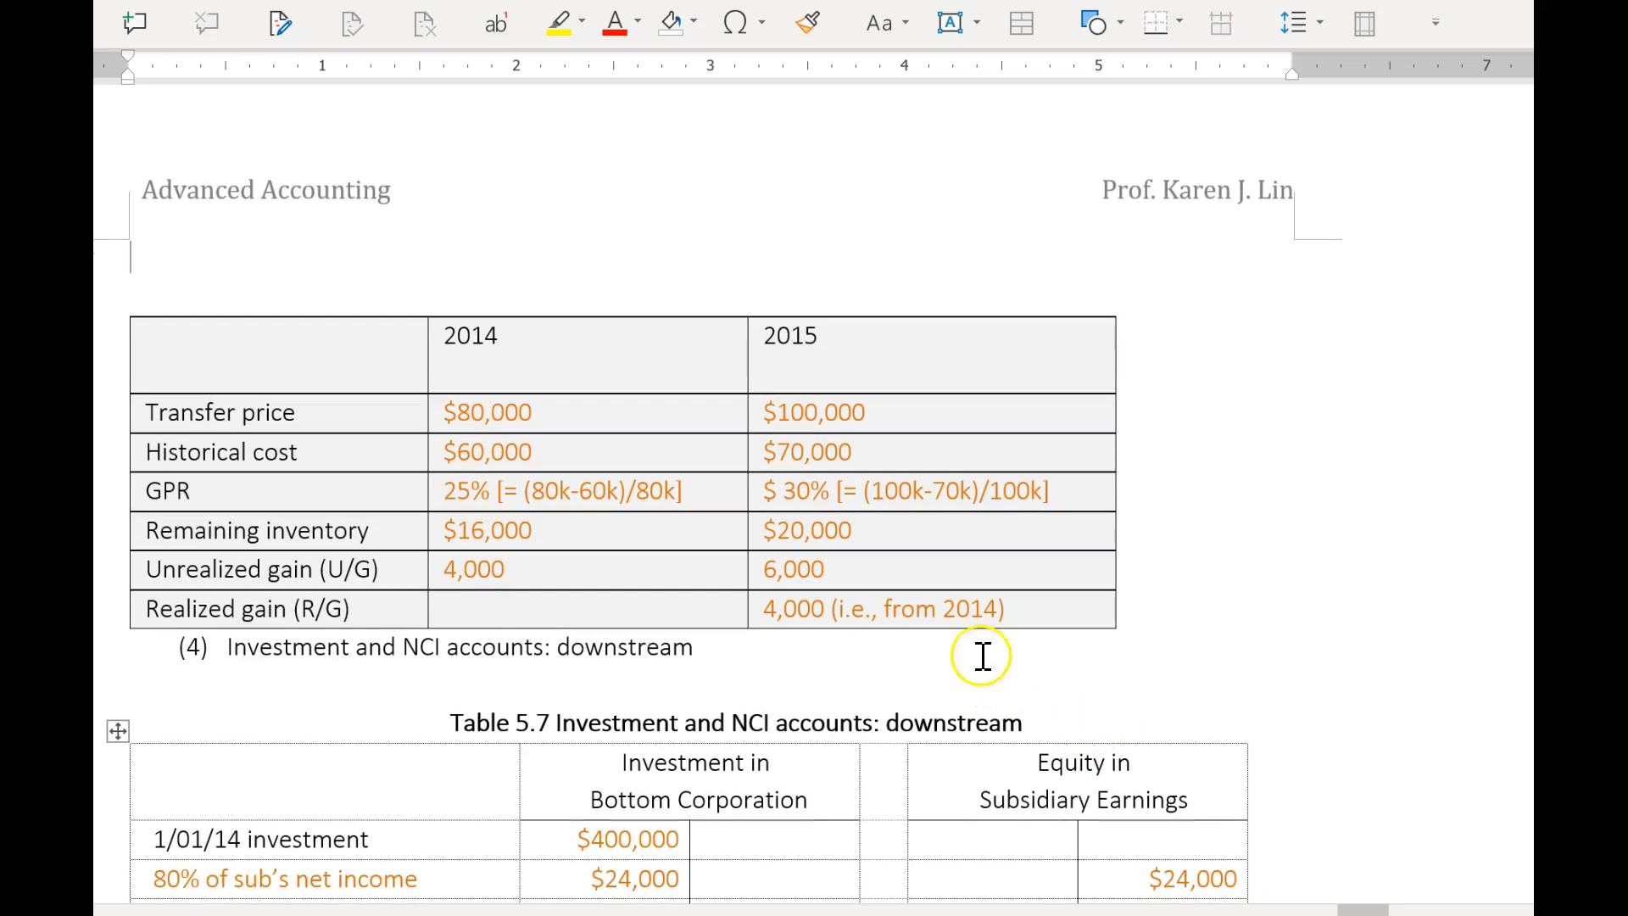
click(503, 577)
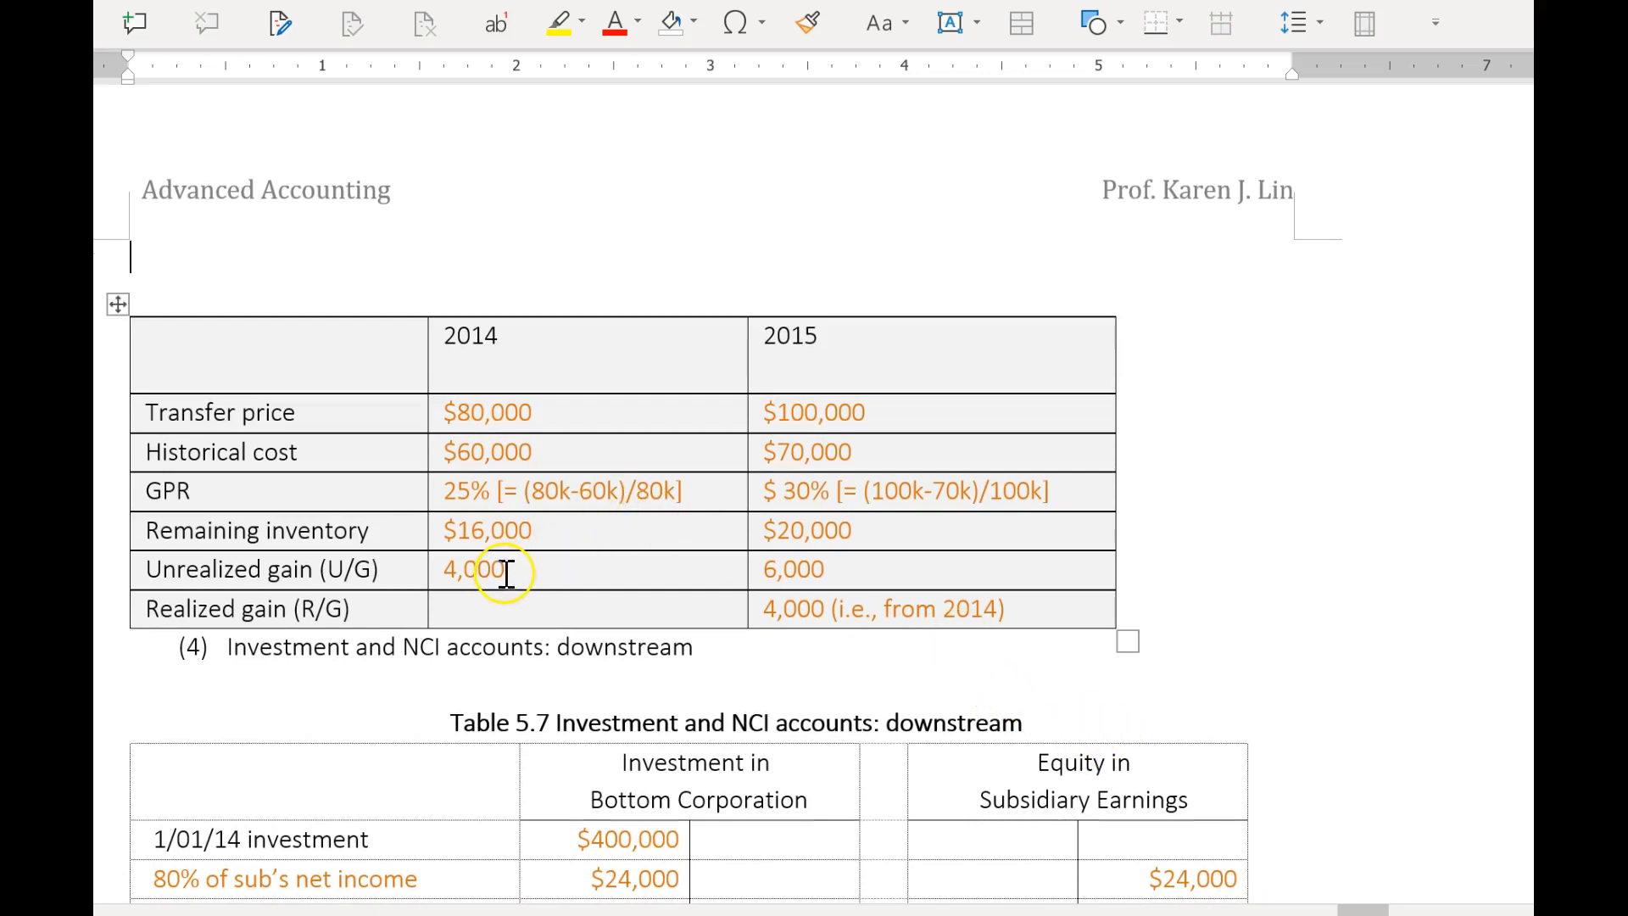
click(795, 619)
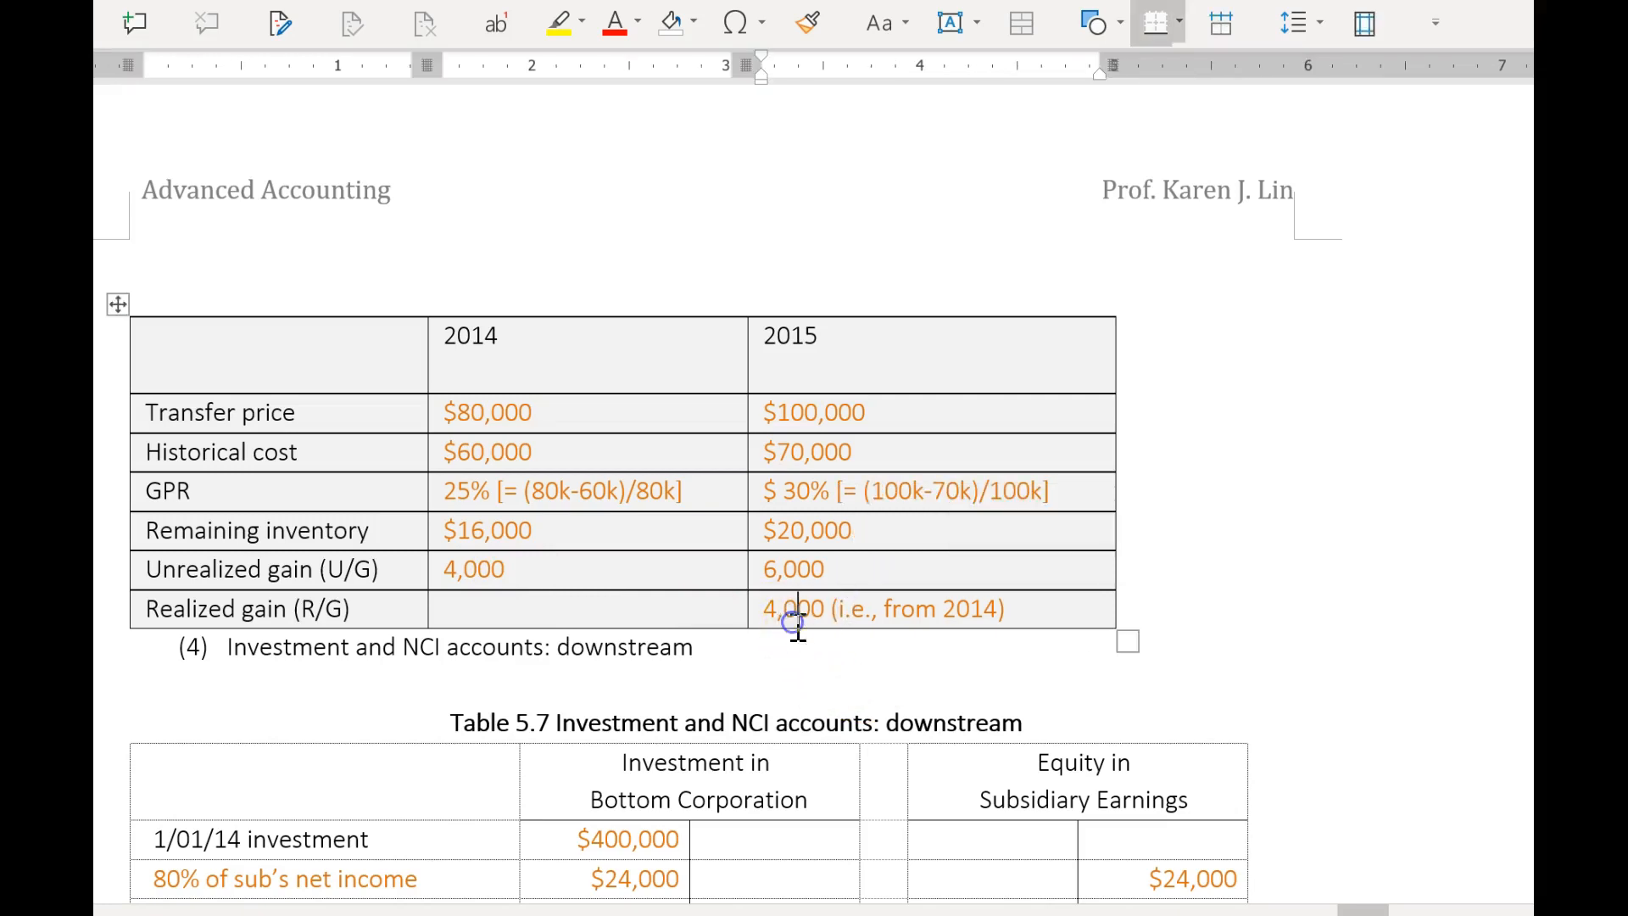
click(812, 571)
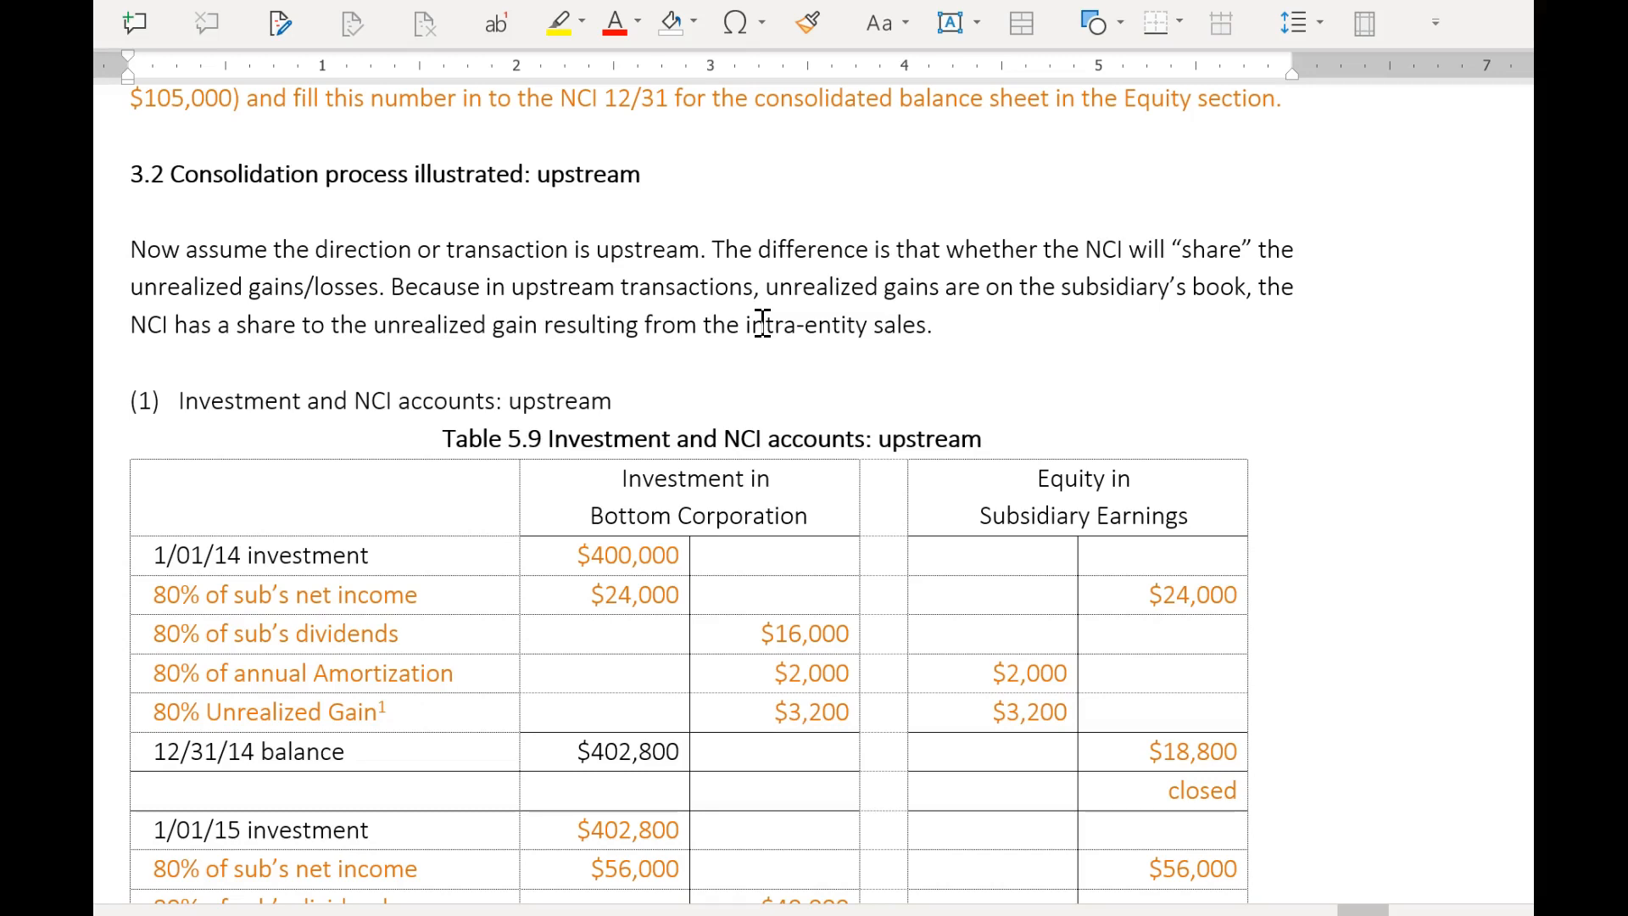
Examine the upstream consolidation explanation and the layout of Table 5.9, including its NCI title and Unrealized Gain row.
drag(760, 441, 731, 447)
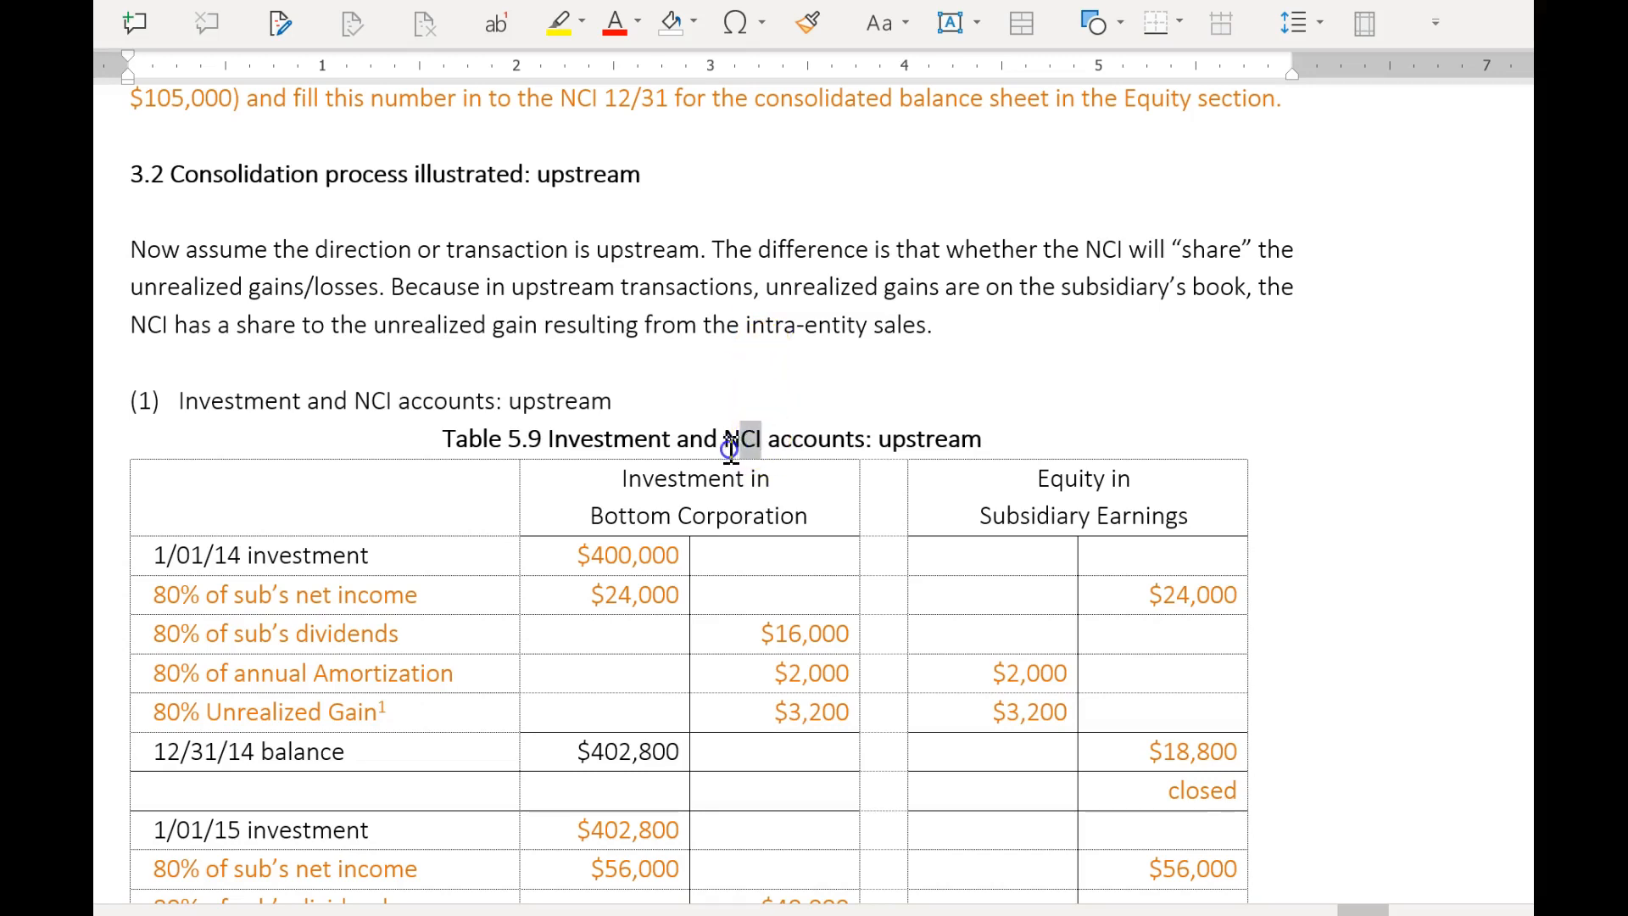
click(1142, 399)
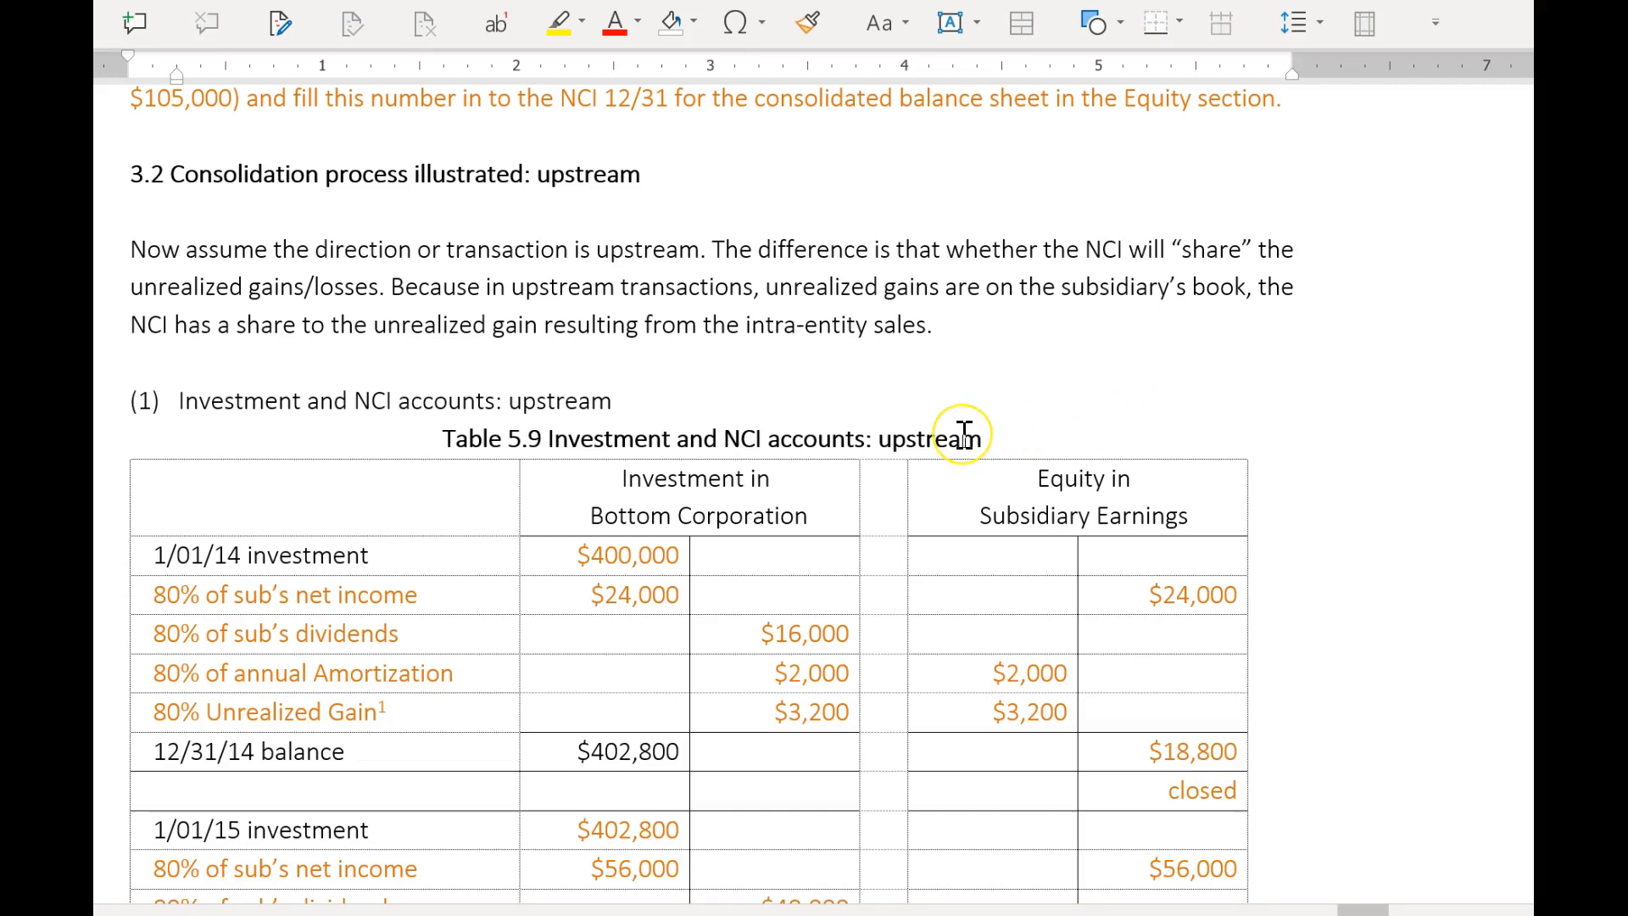
scroll(964, 432, down, 1)
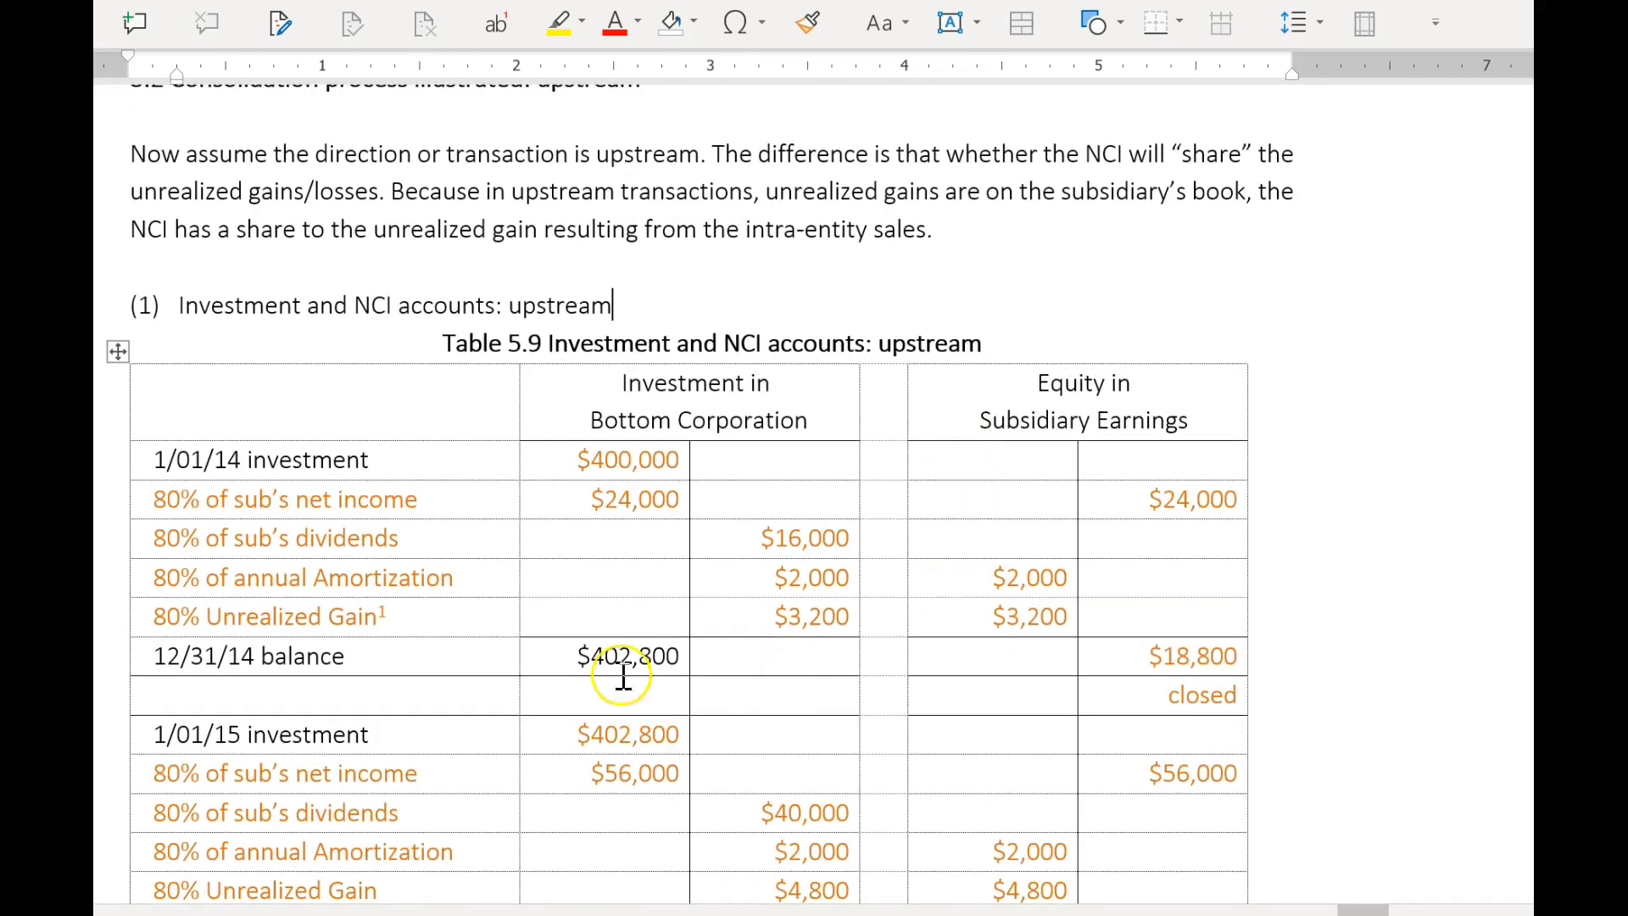
click(411, 620)
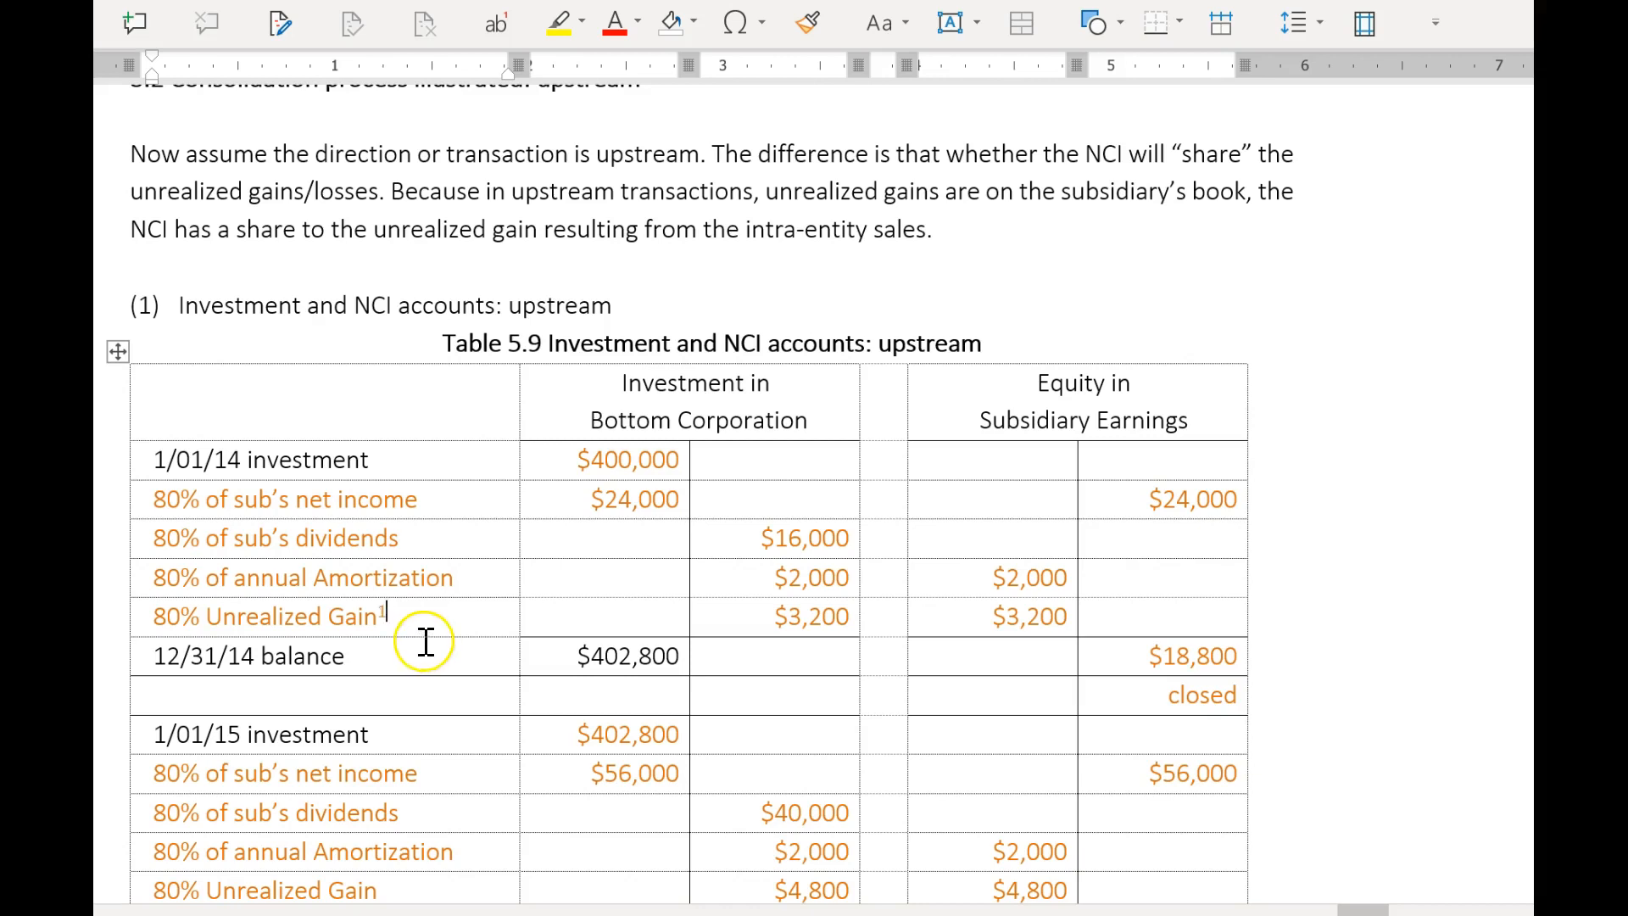
scroll(430, 643, down, 1)
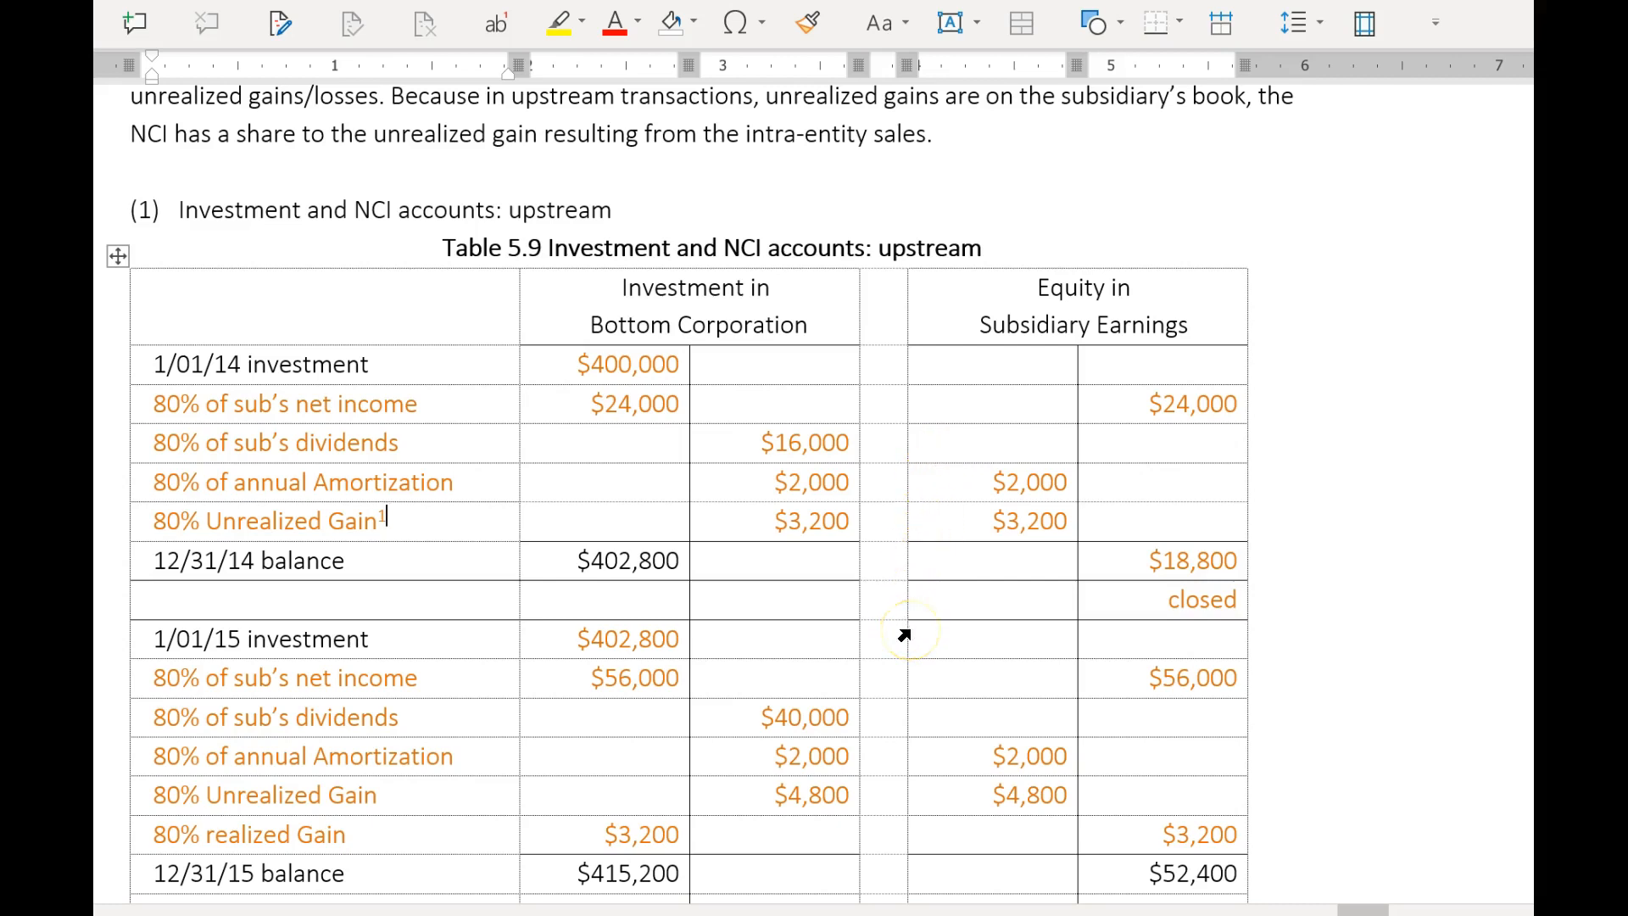
scroll(931, 633, down, 1)
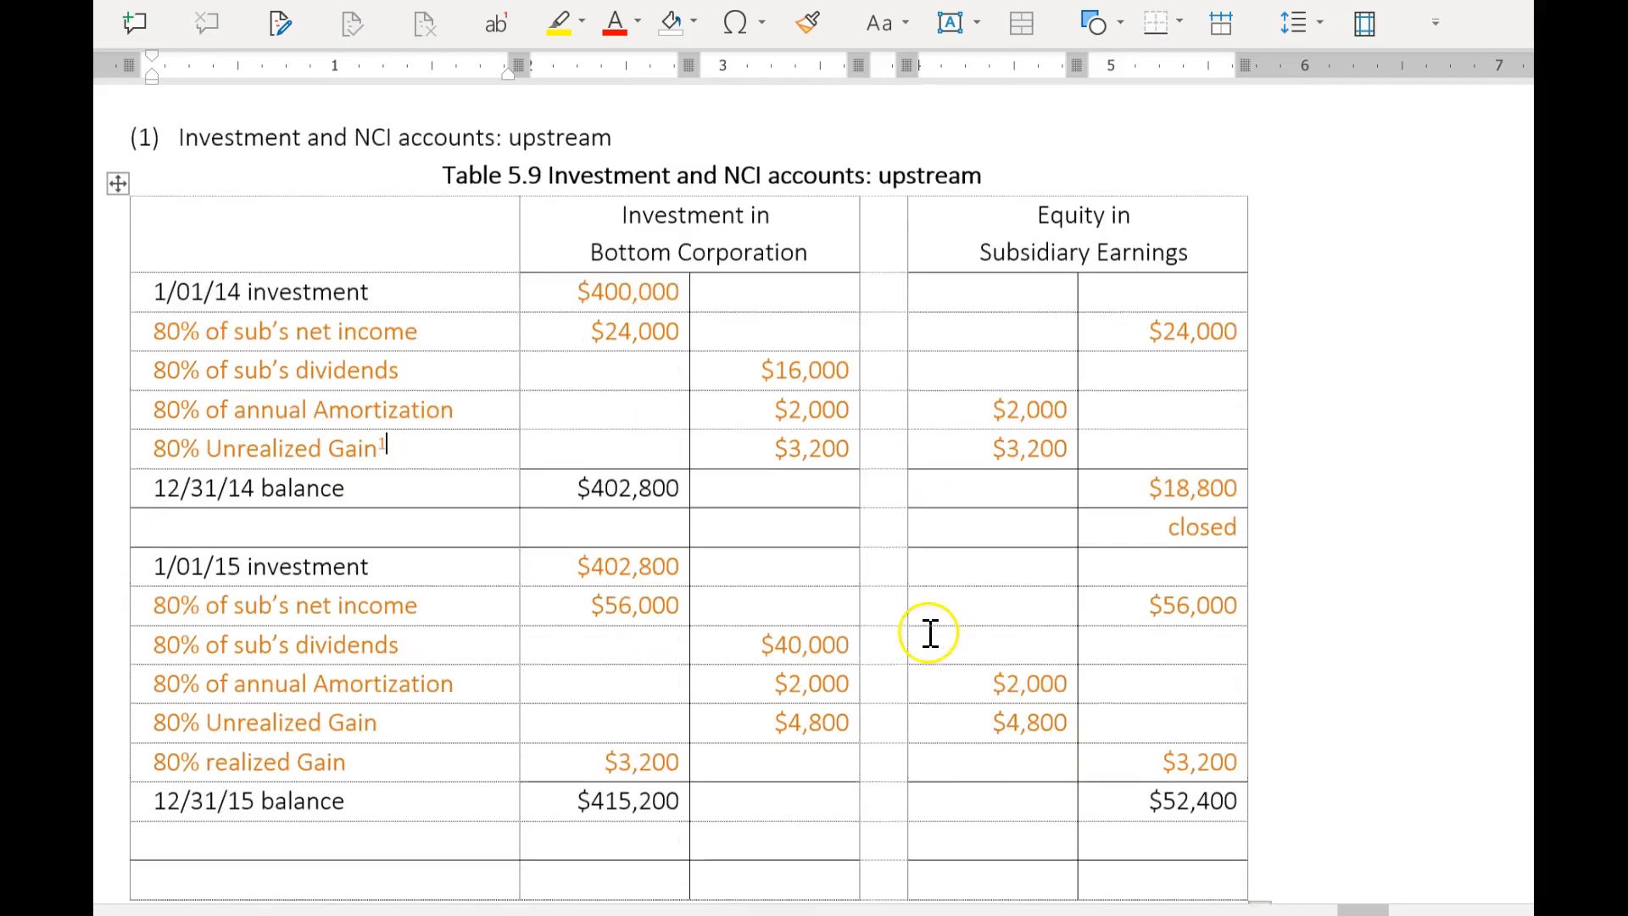
scroll(930, 633, down, 1)
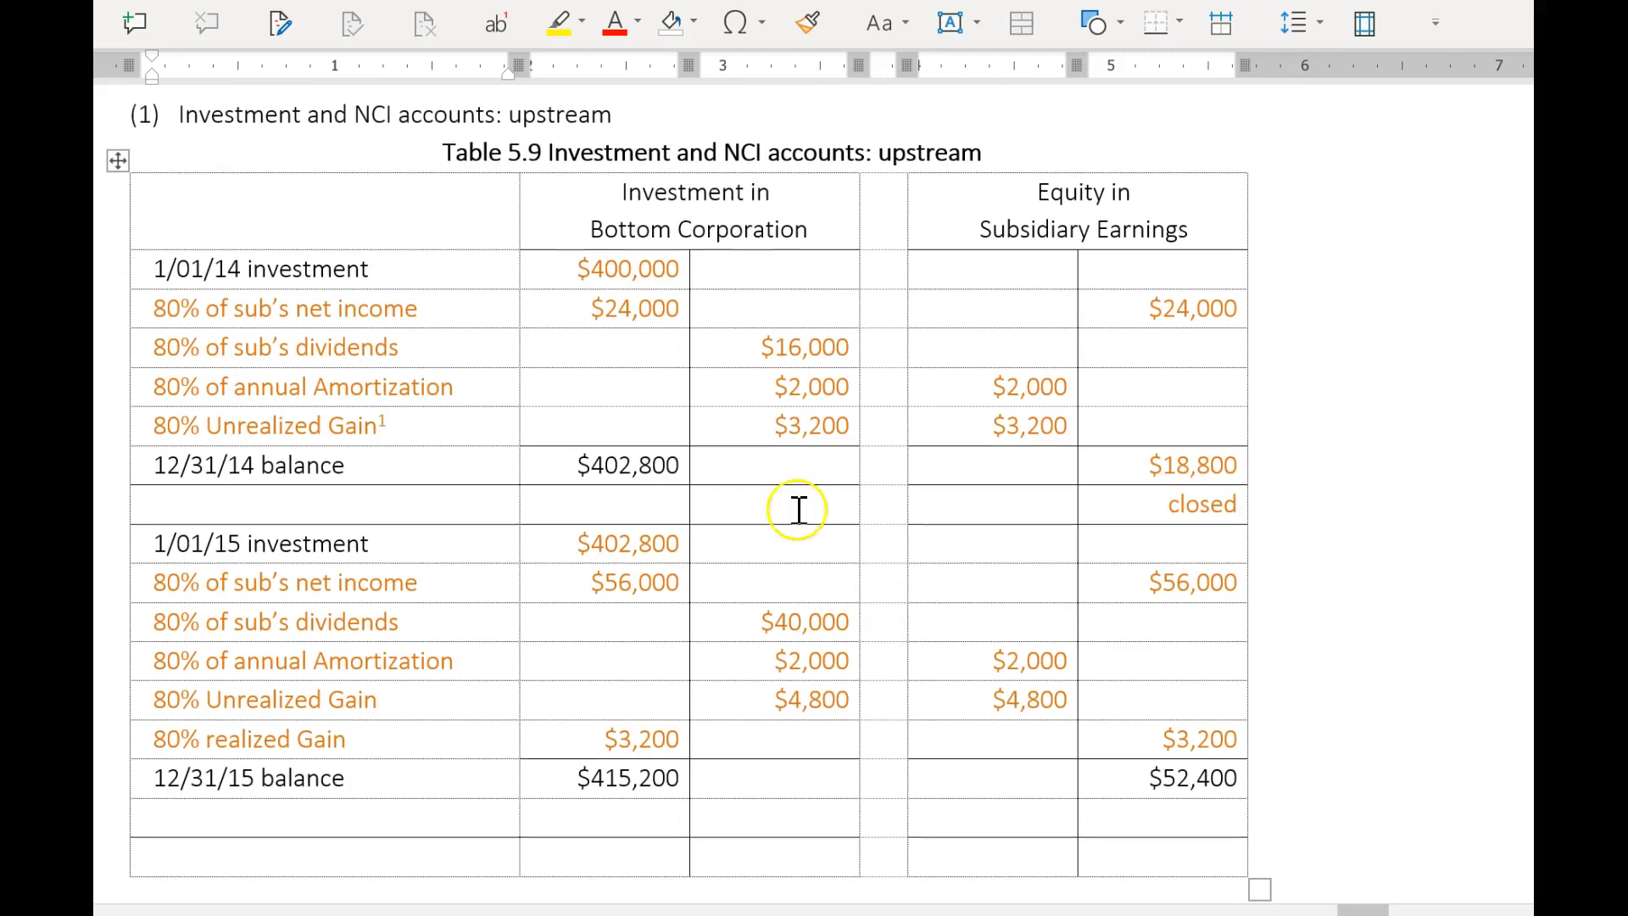
Trace the 2014 entries in Table 5.9, comparing the 80% unrealized gain in the investment and equity earnings accounts.
click(277, 274)
click(324, 308)
click(314, 395)
drag(154, 426, 395, 435)
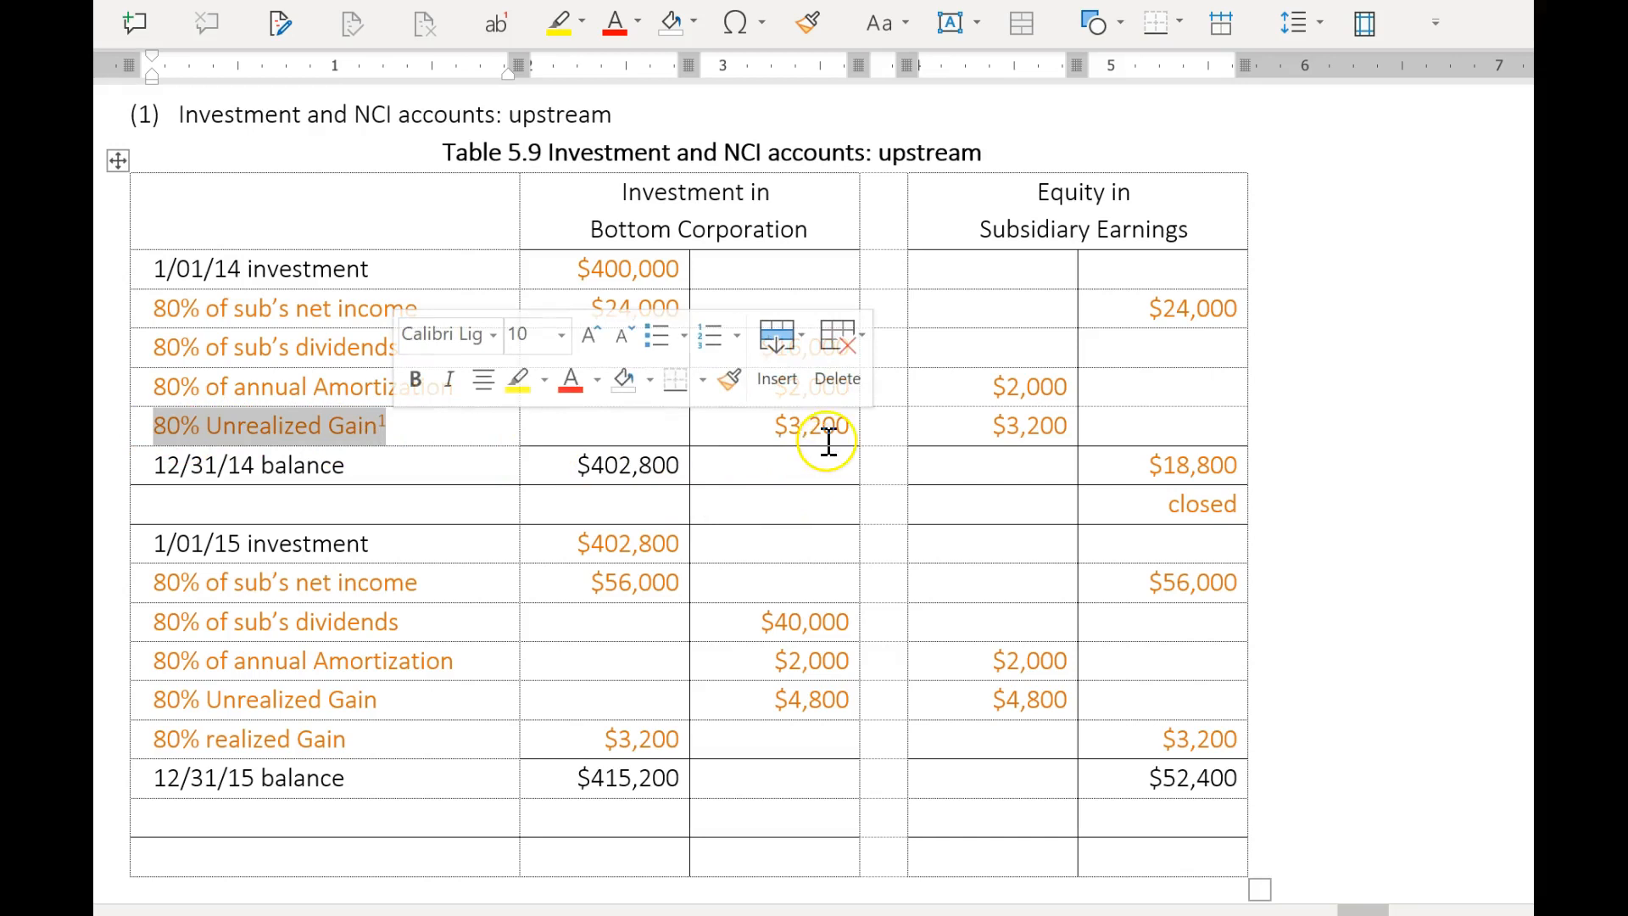
click(803, 433)
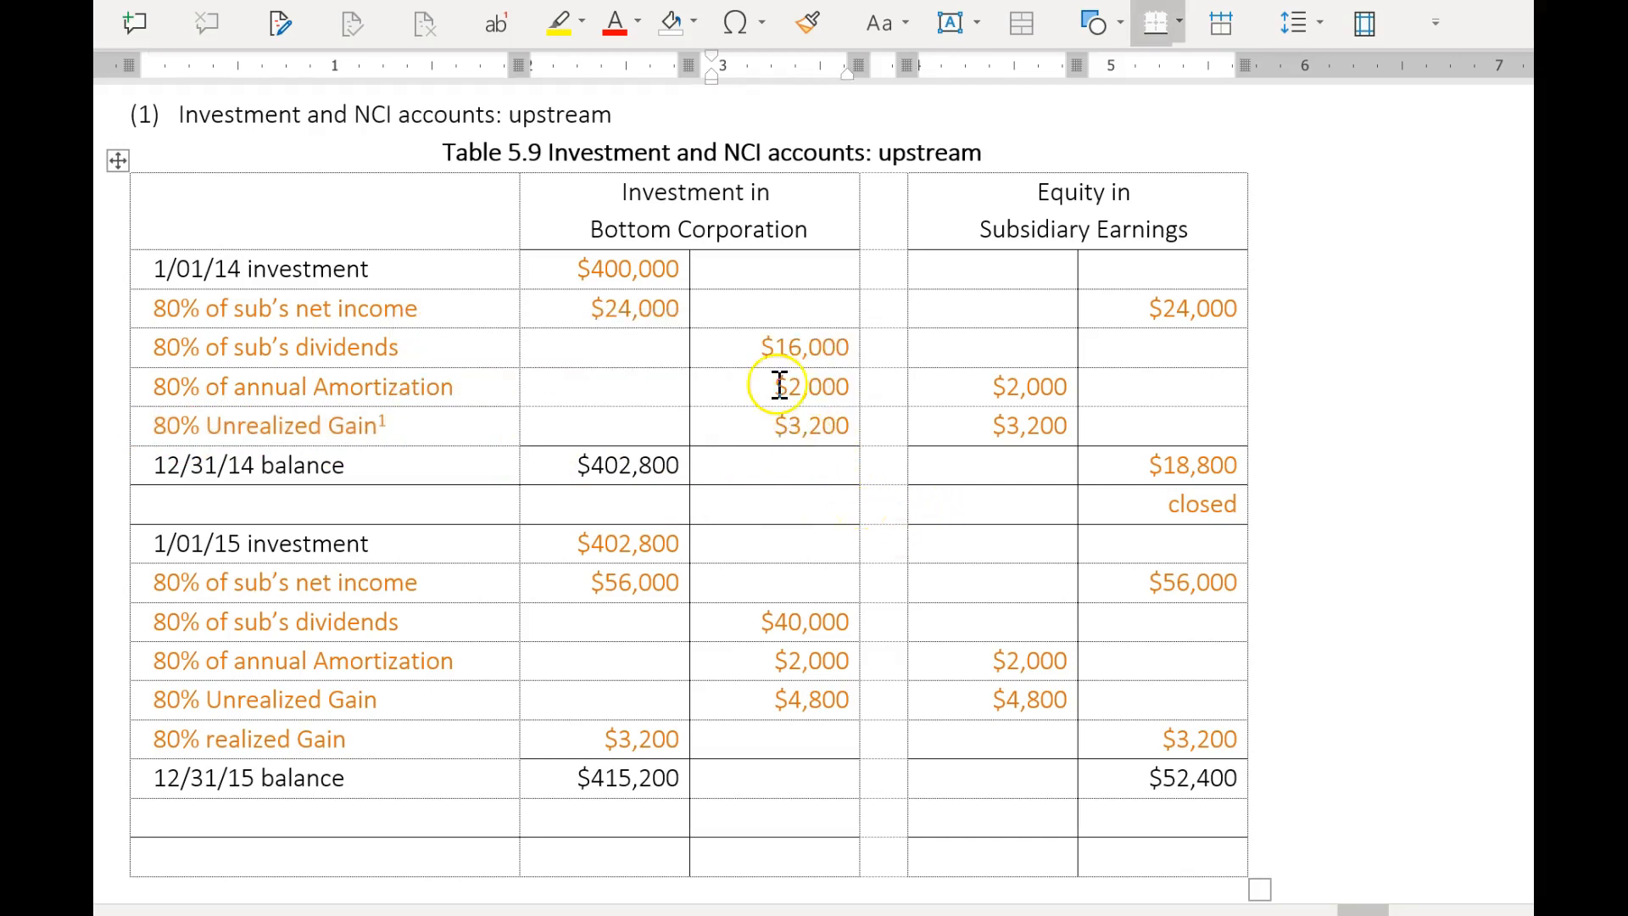
click(602, 465)
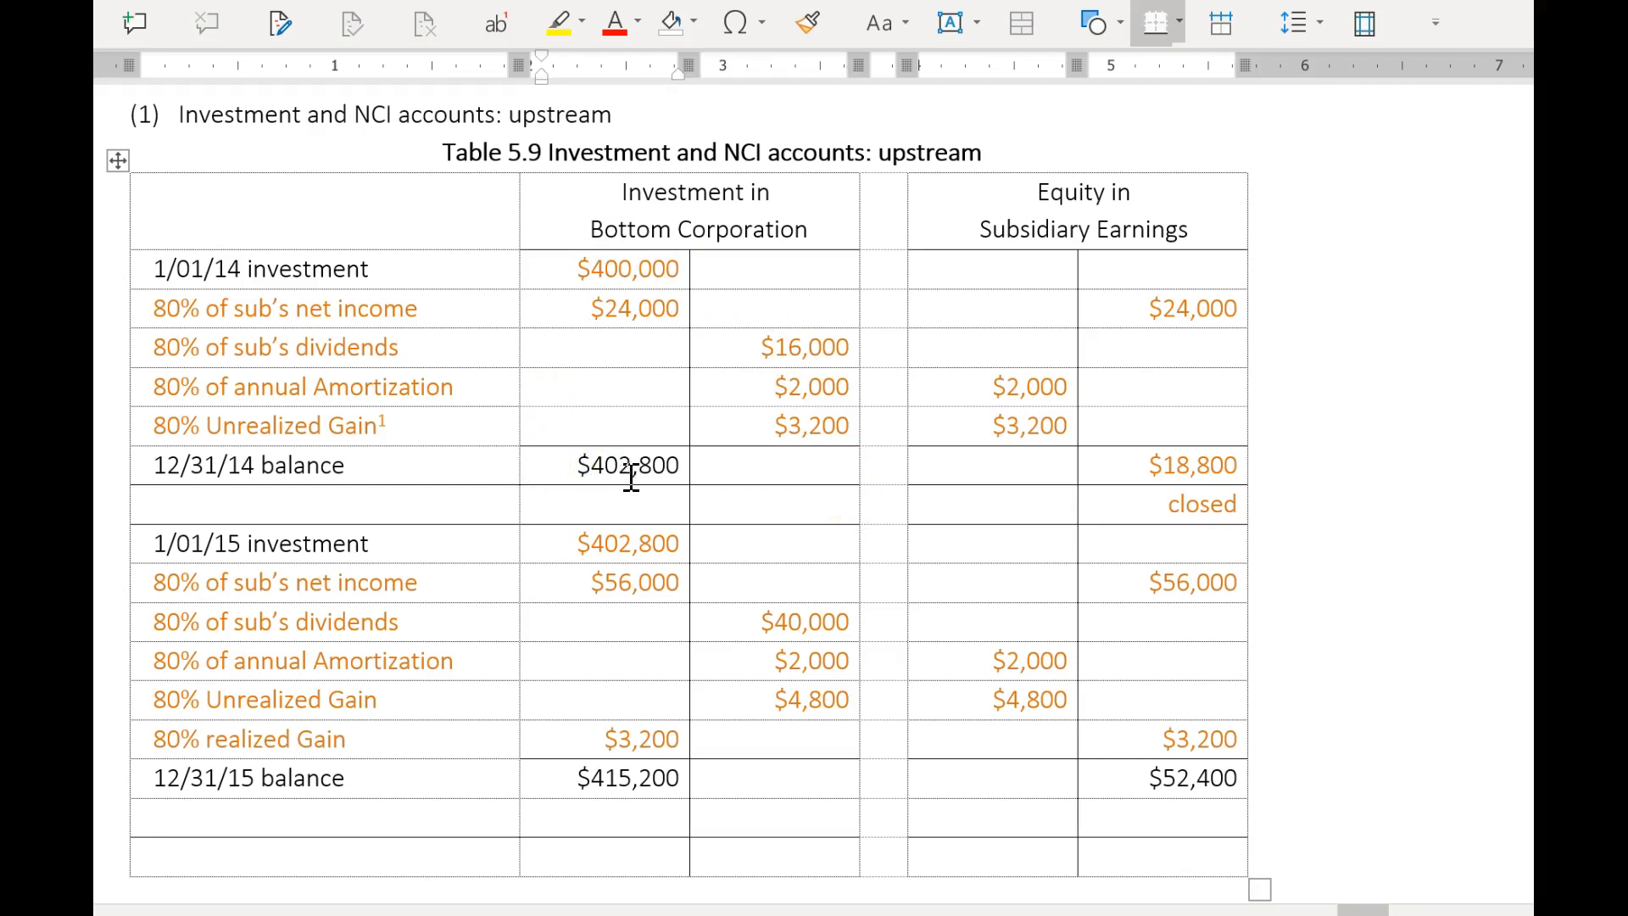
click(809, 422)
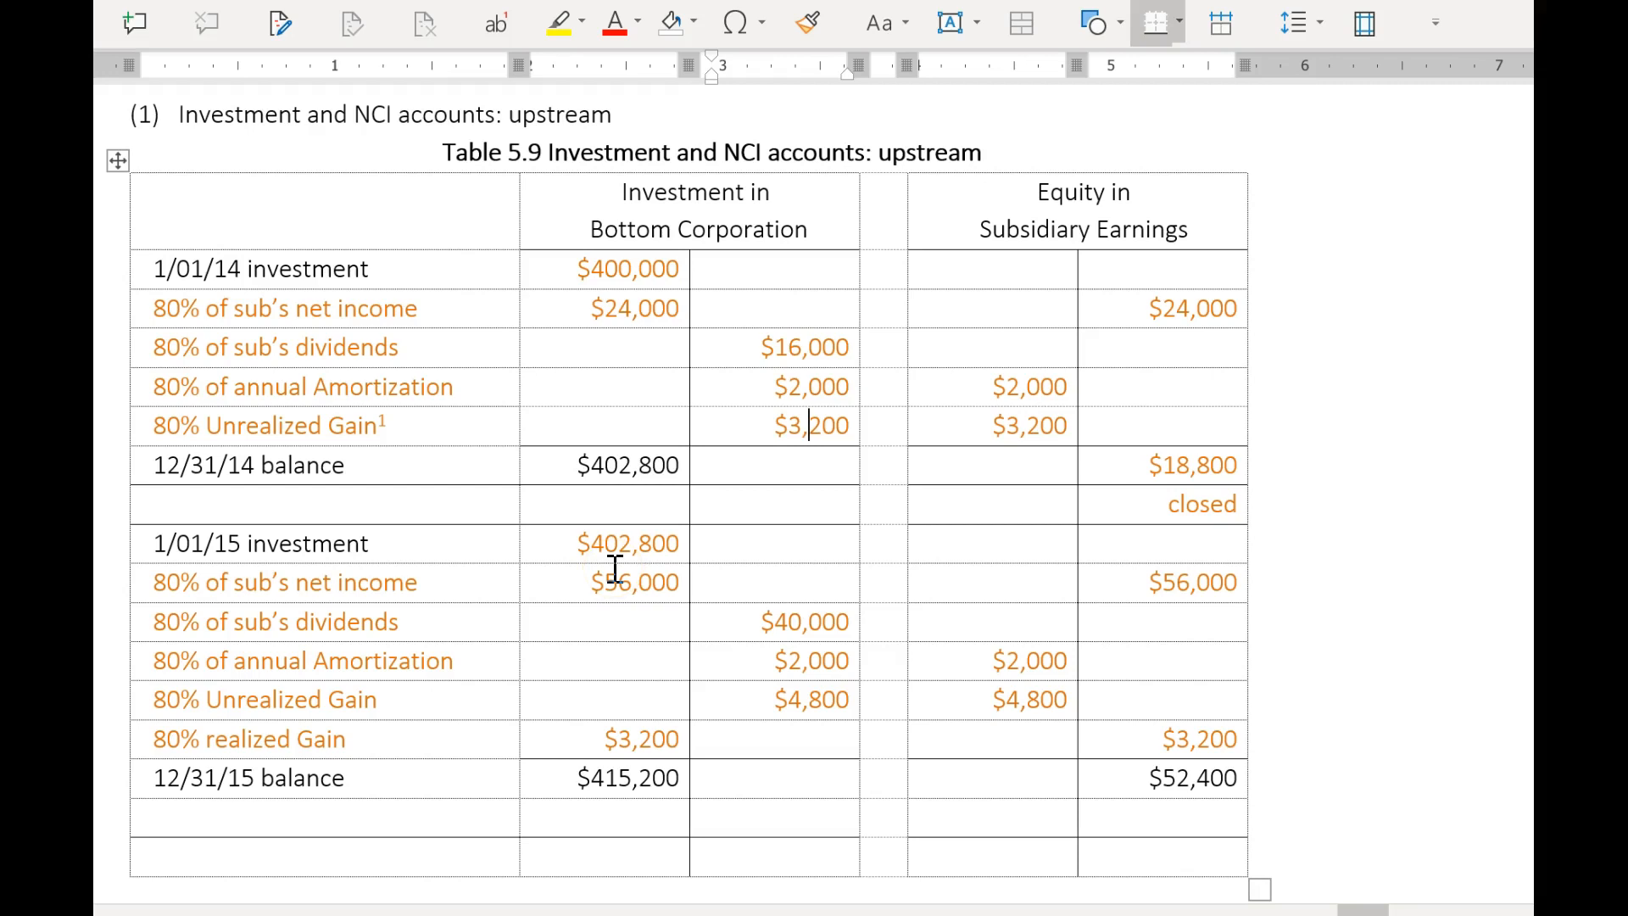
click(1049, 426)
click(786, 430)
click(983, 428)
click(765, 434)
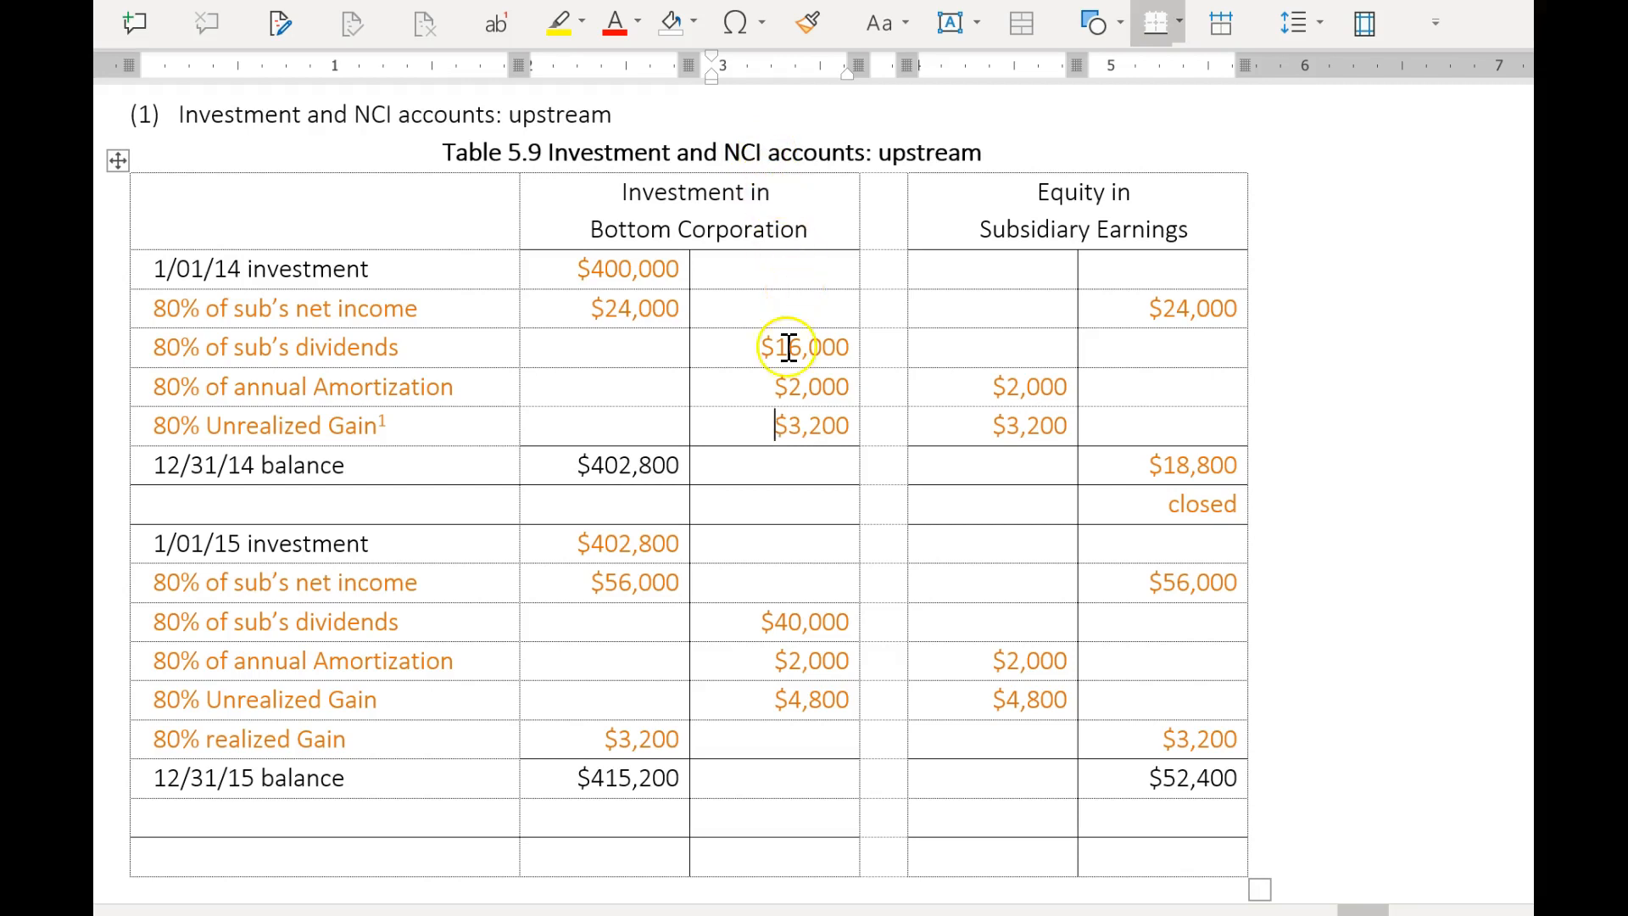
Add blank lines below the upstream introduction and start a note reading "If the sales is upstream: Seller is Sub".
scroll(759, 425, up, 5)
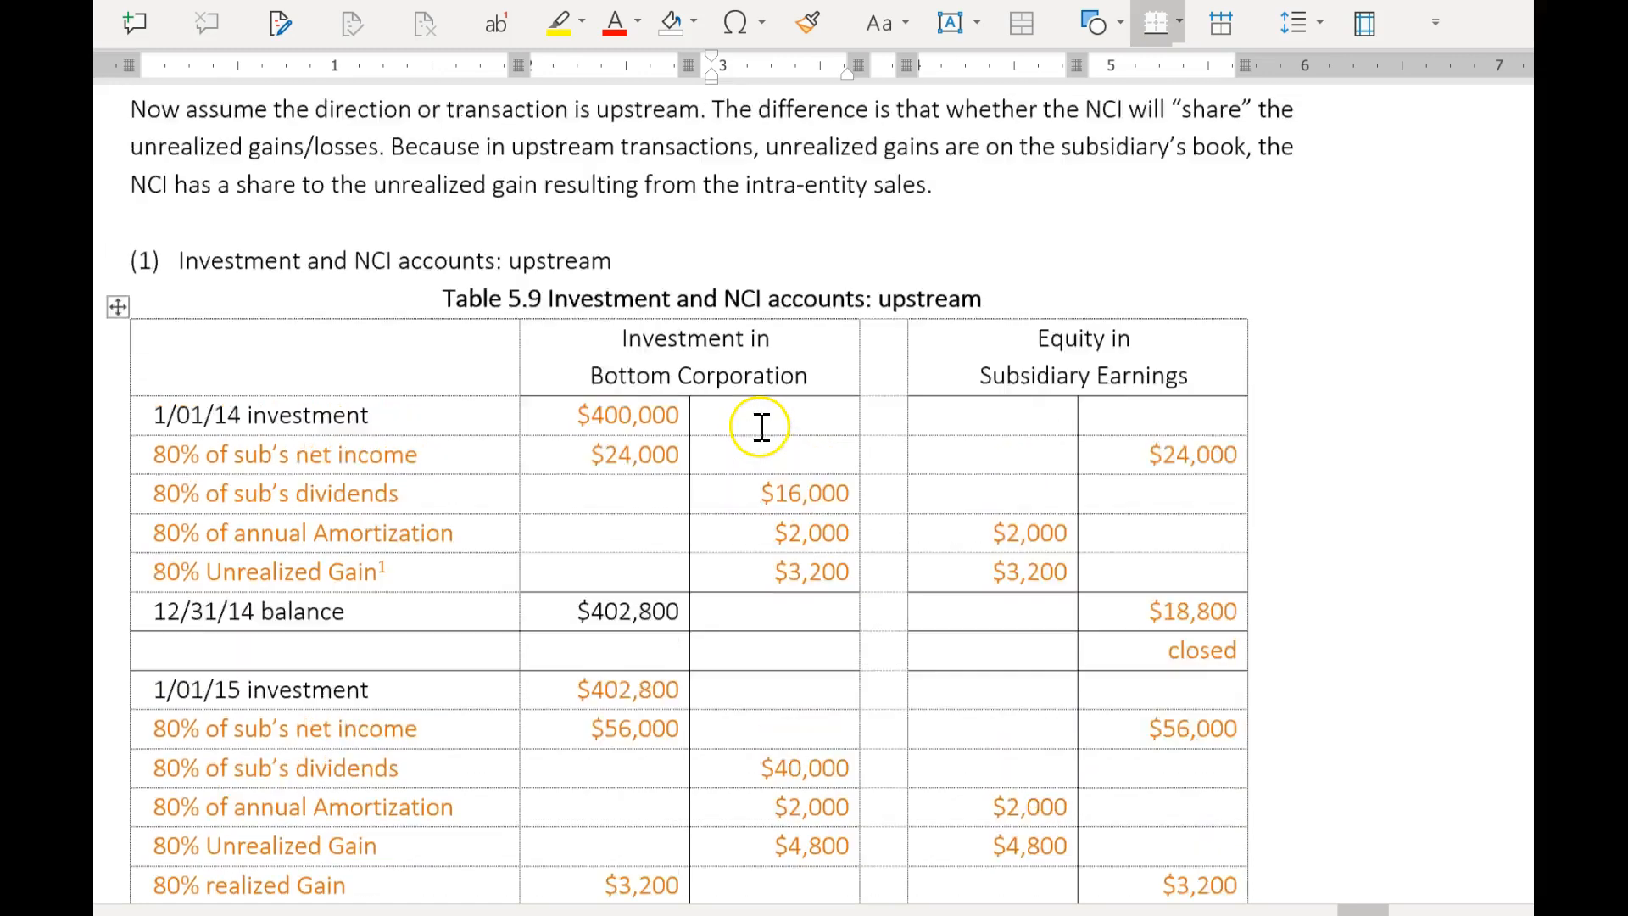
click(356, 259)
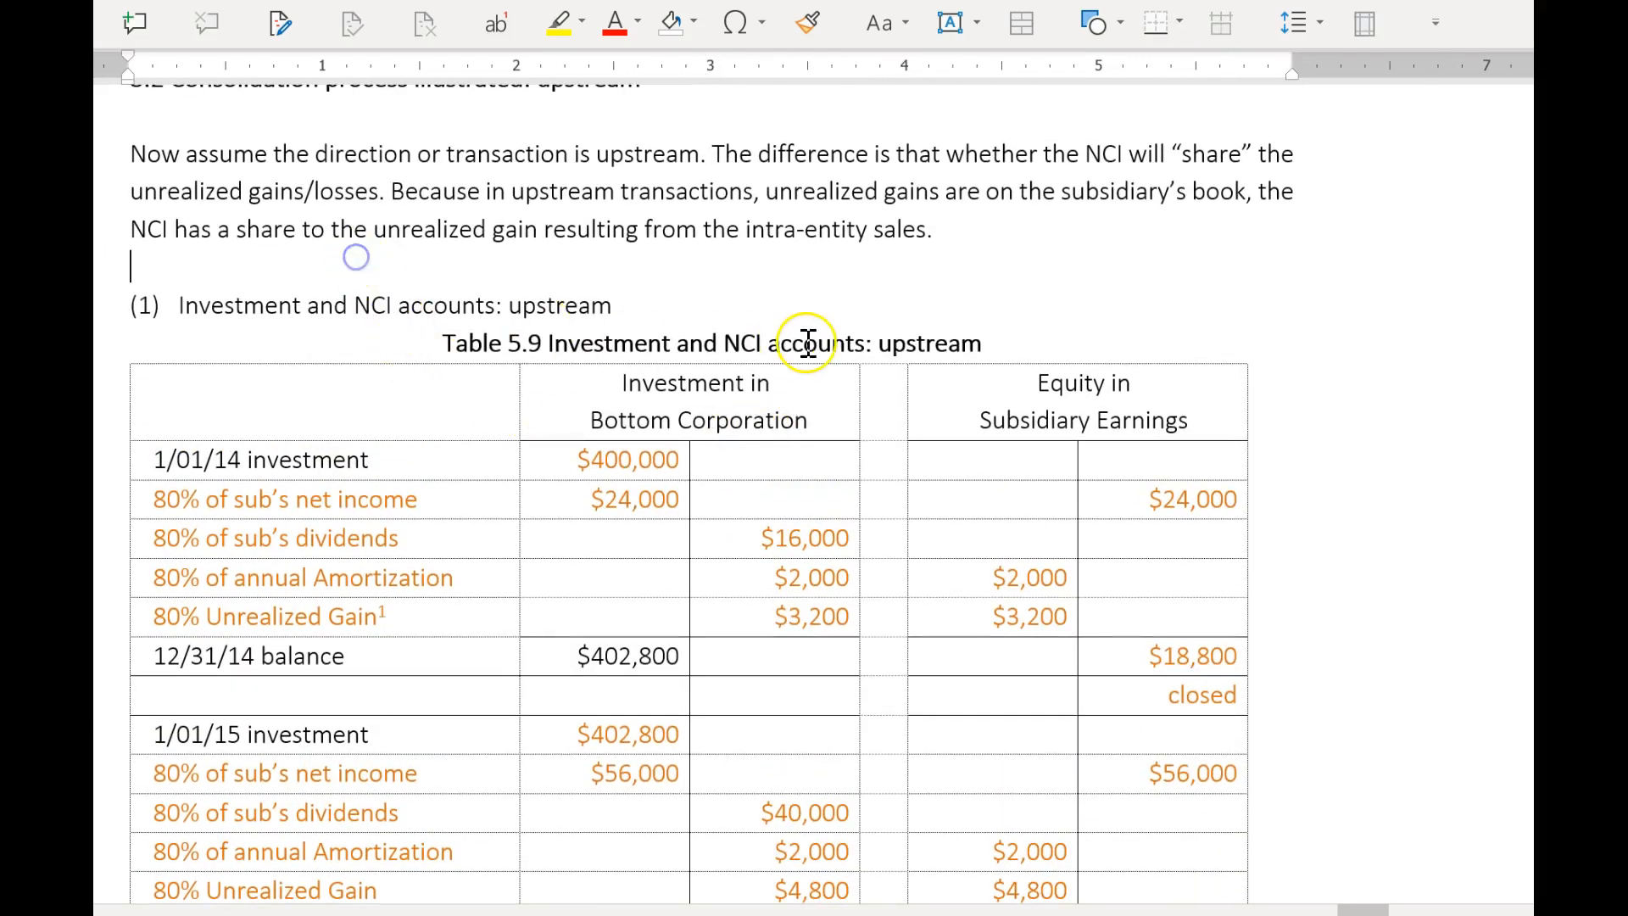
key(Return)
key(Return)
key(Return)
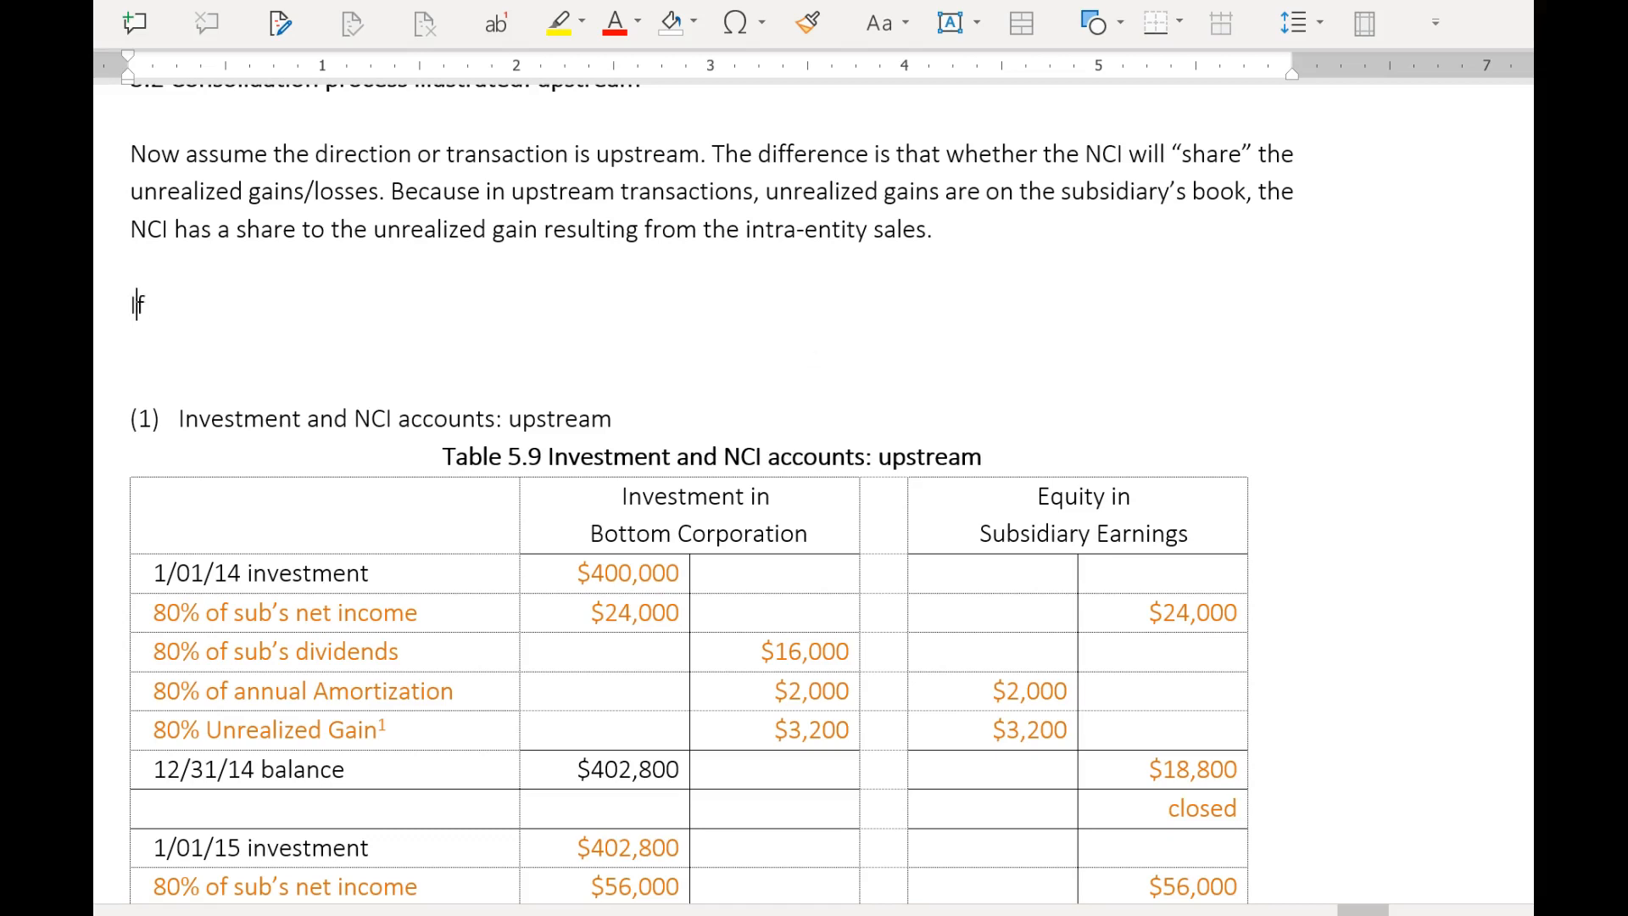
text(the sales is upst)
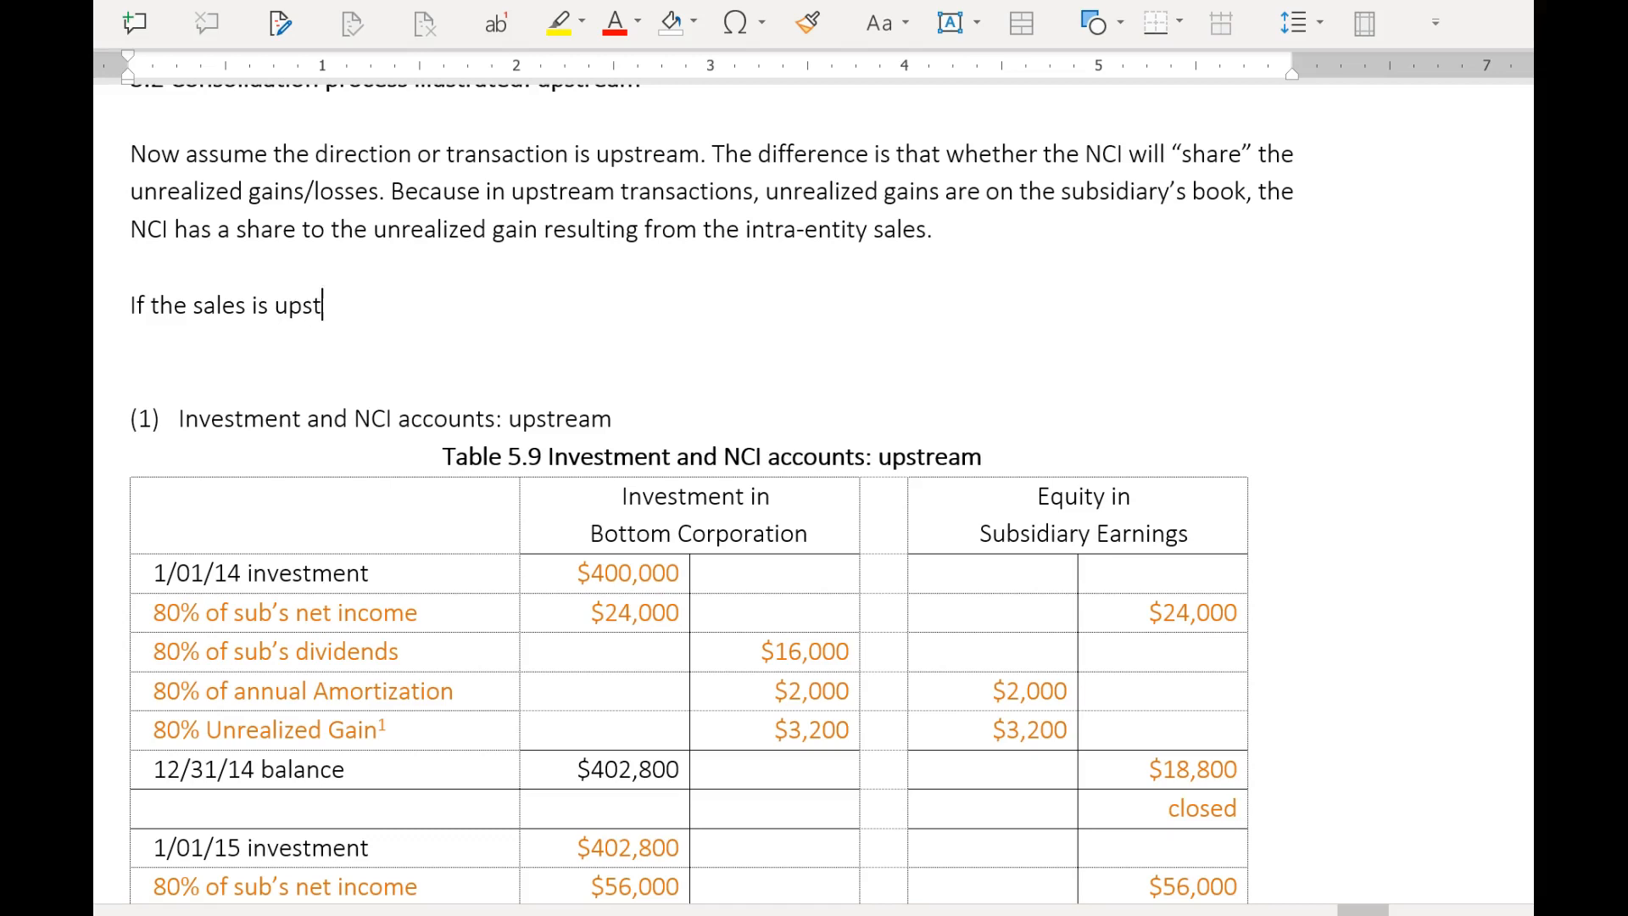
text(ream: Seller 9)
text(s)
key(BackSpace)
key(BackSpace)
text(is Sub; so Sub's net income contains)
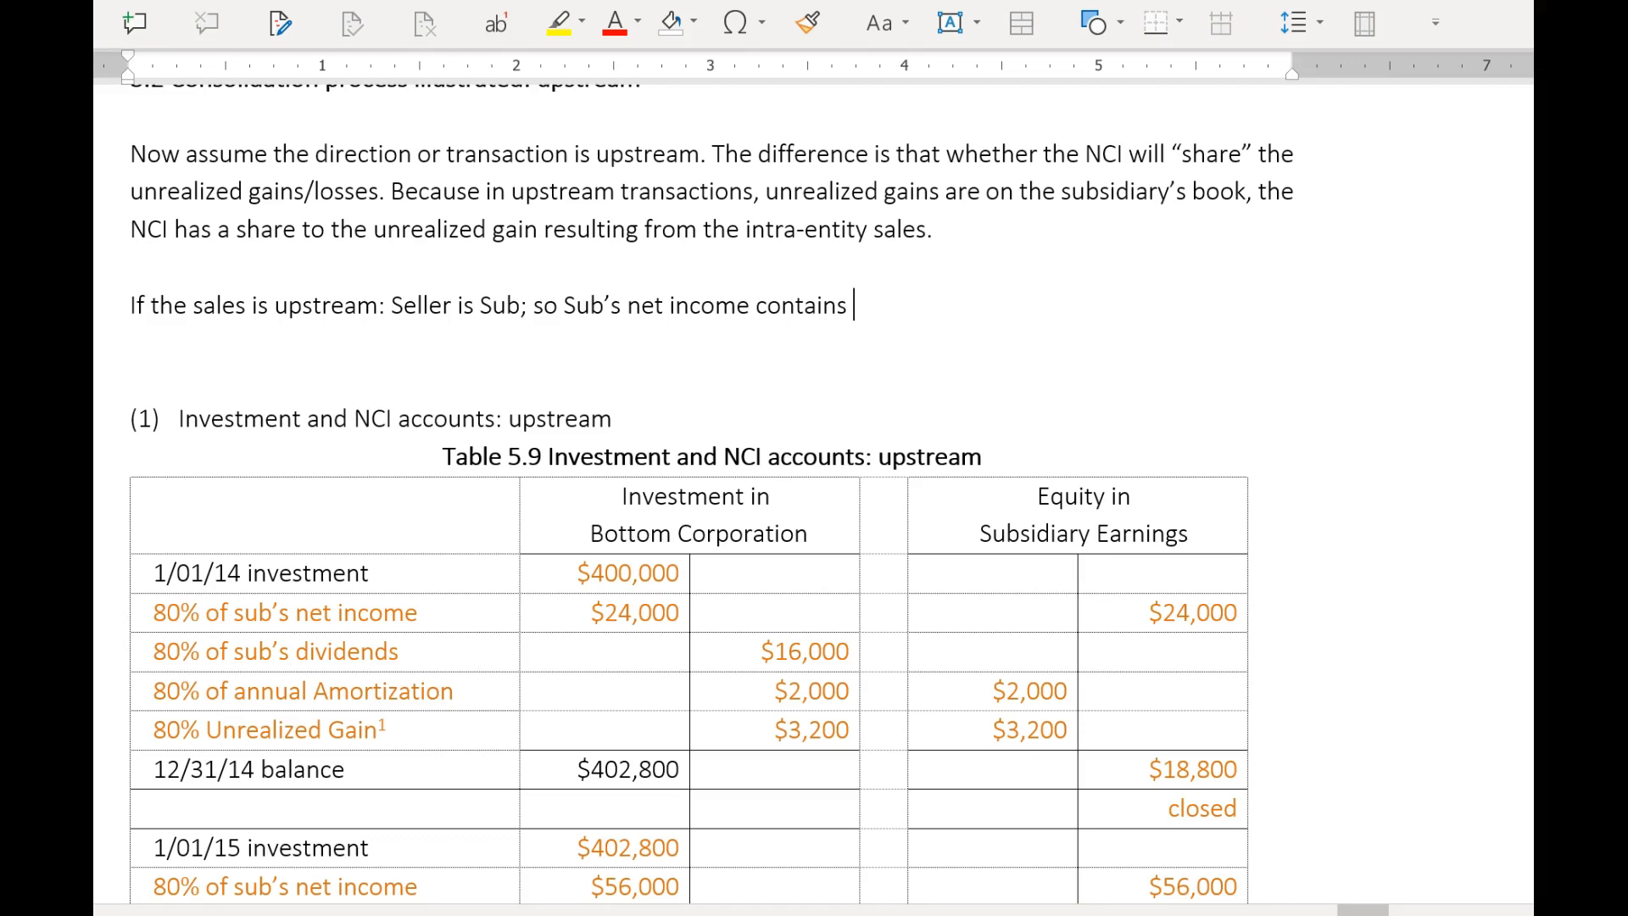
text( unrealized gain -)
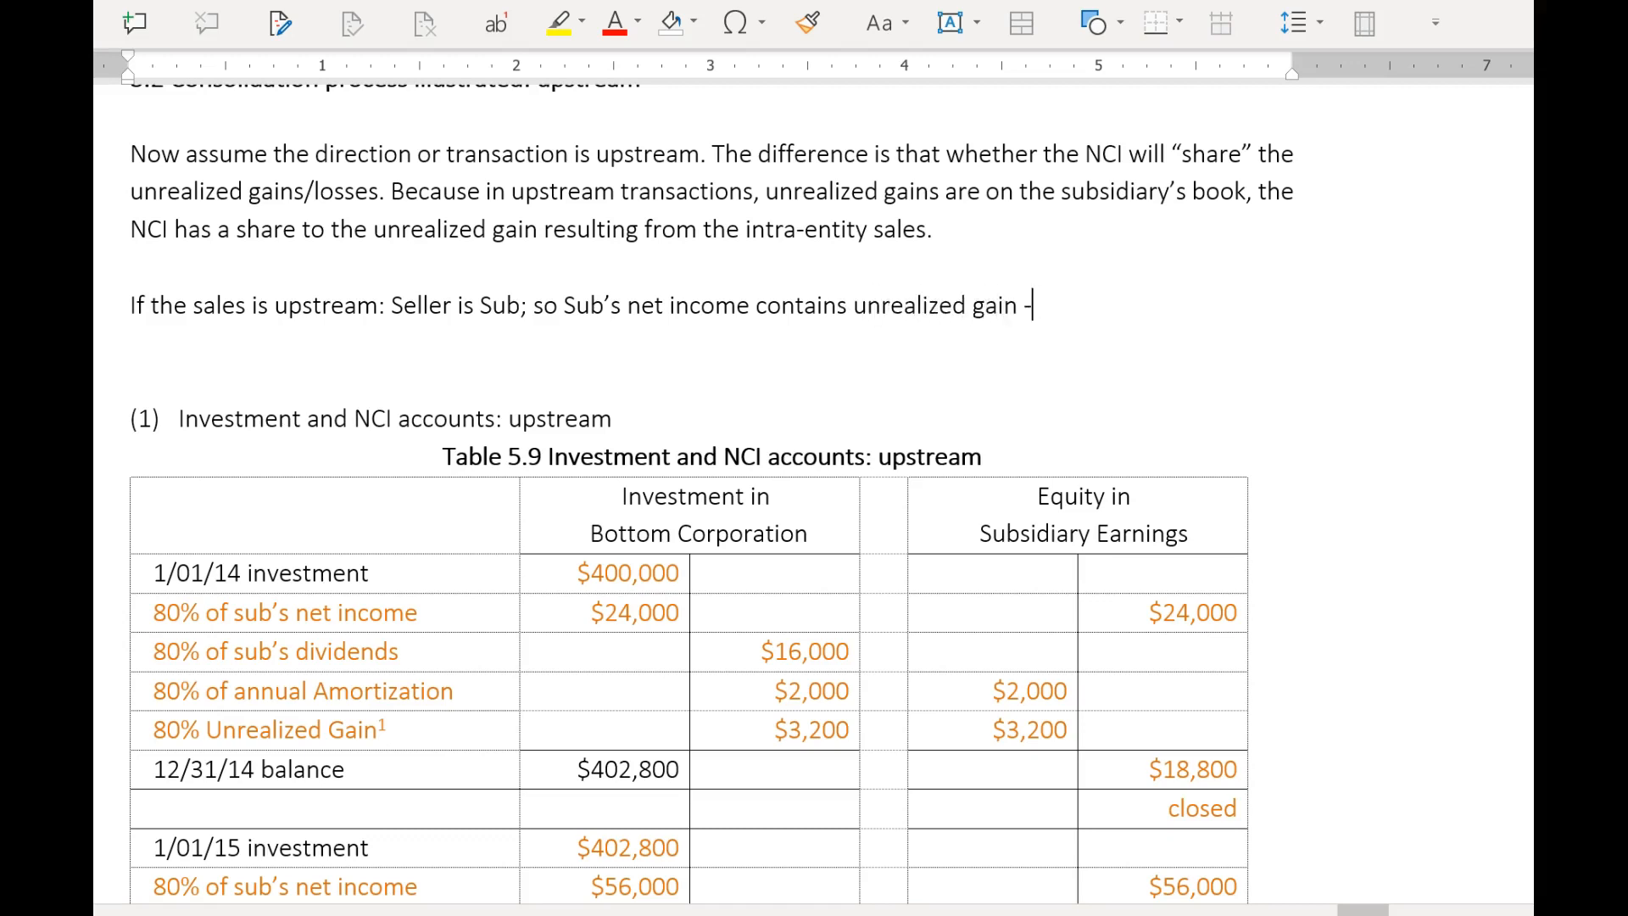
key(BackSpace)
text(=> NC)
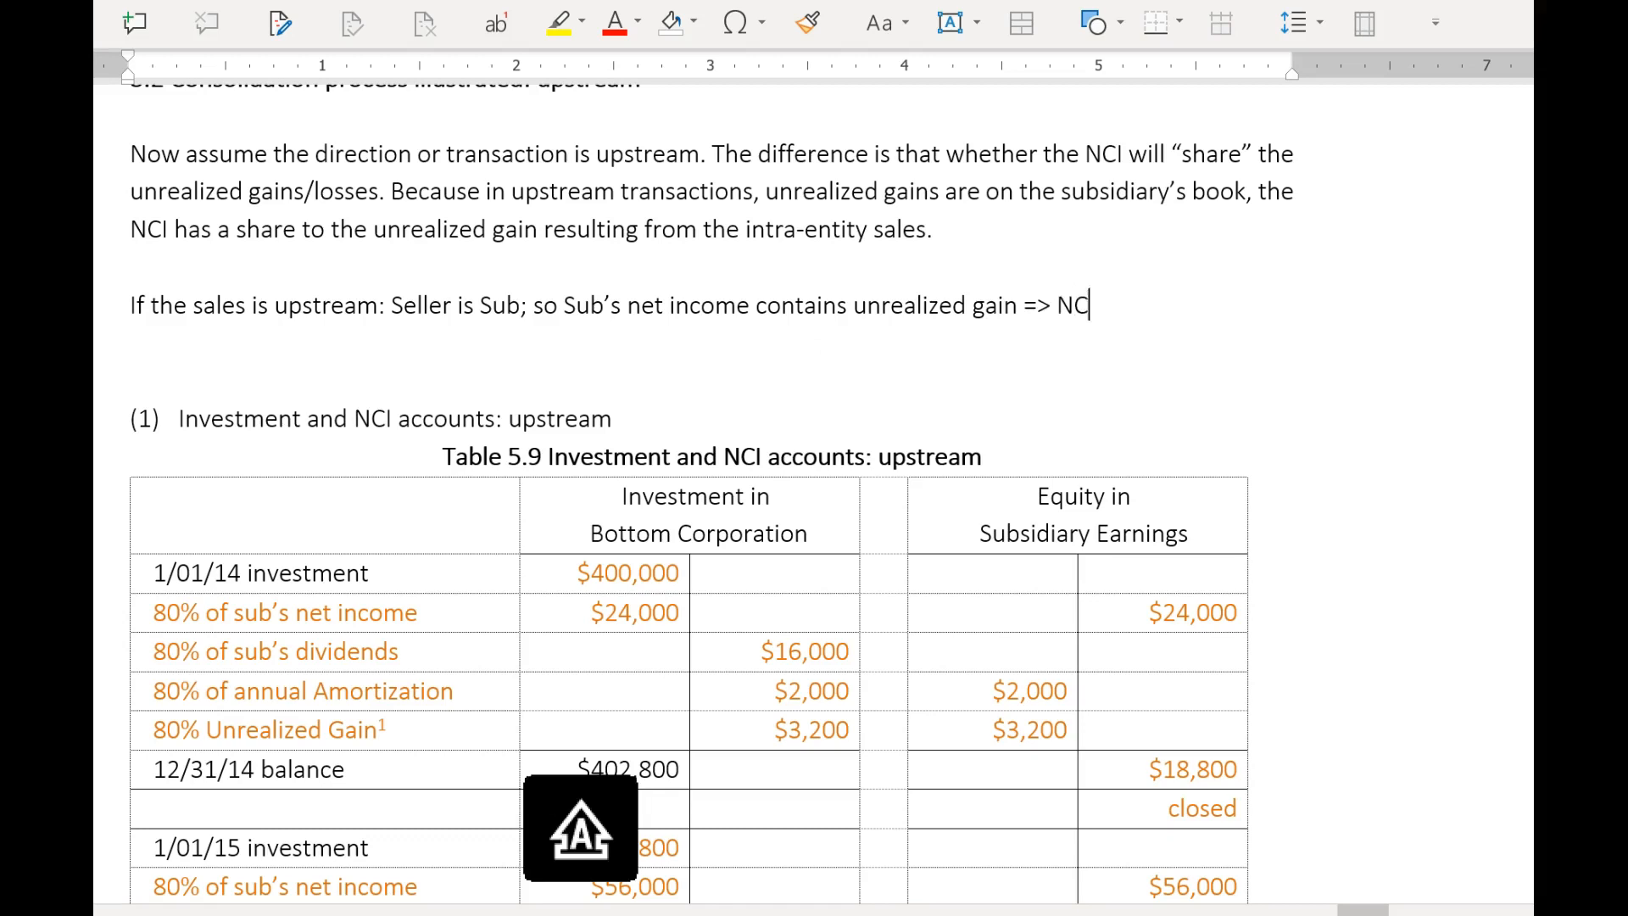
text(I will share that unrel)
Complete the upstream note with "; so Sub's net income contains unrealized gain => NCI will share that unrealized gain.".
key(BackSpace)
text(azized gain.)
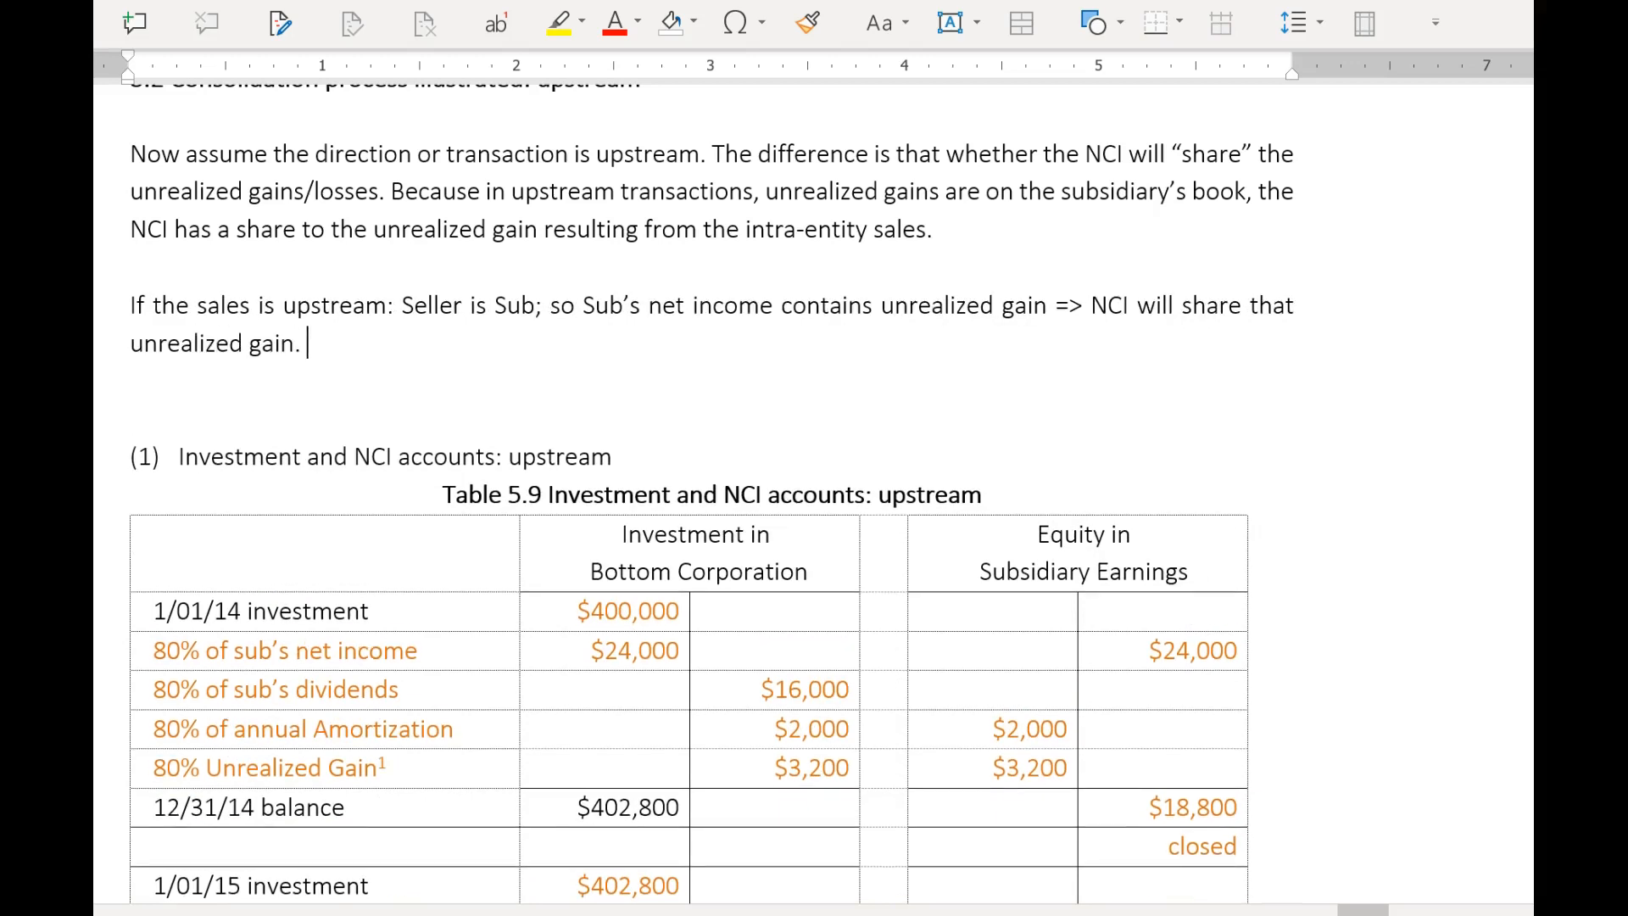
Start a second note on a new line below the upstream note, reading "If the sale is downstream: seller is Parent;".
key(Return)
text(If the sale is dow)
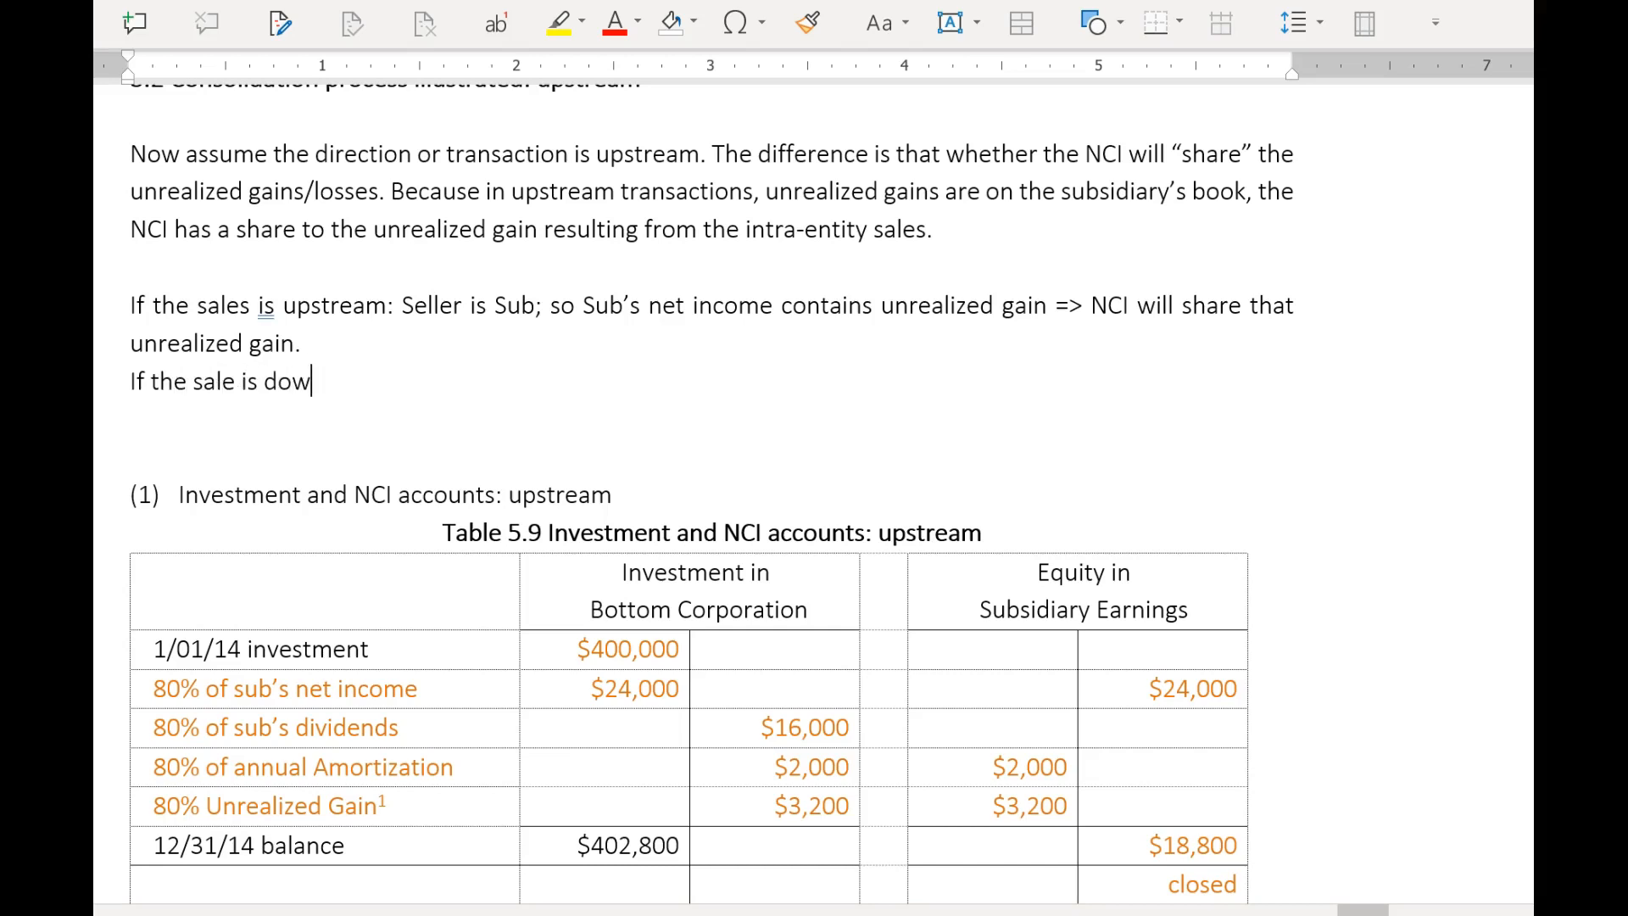
text(nstream: seller is Parent;)
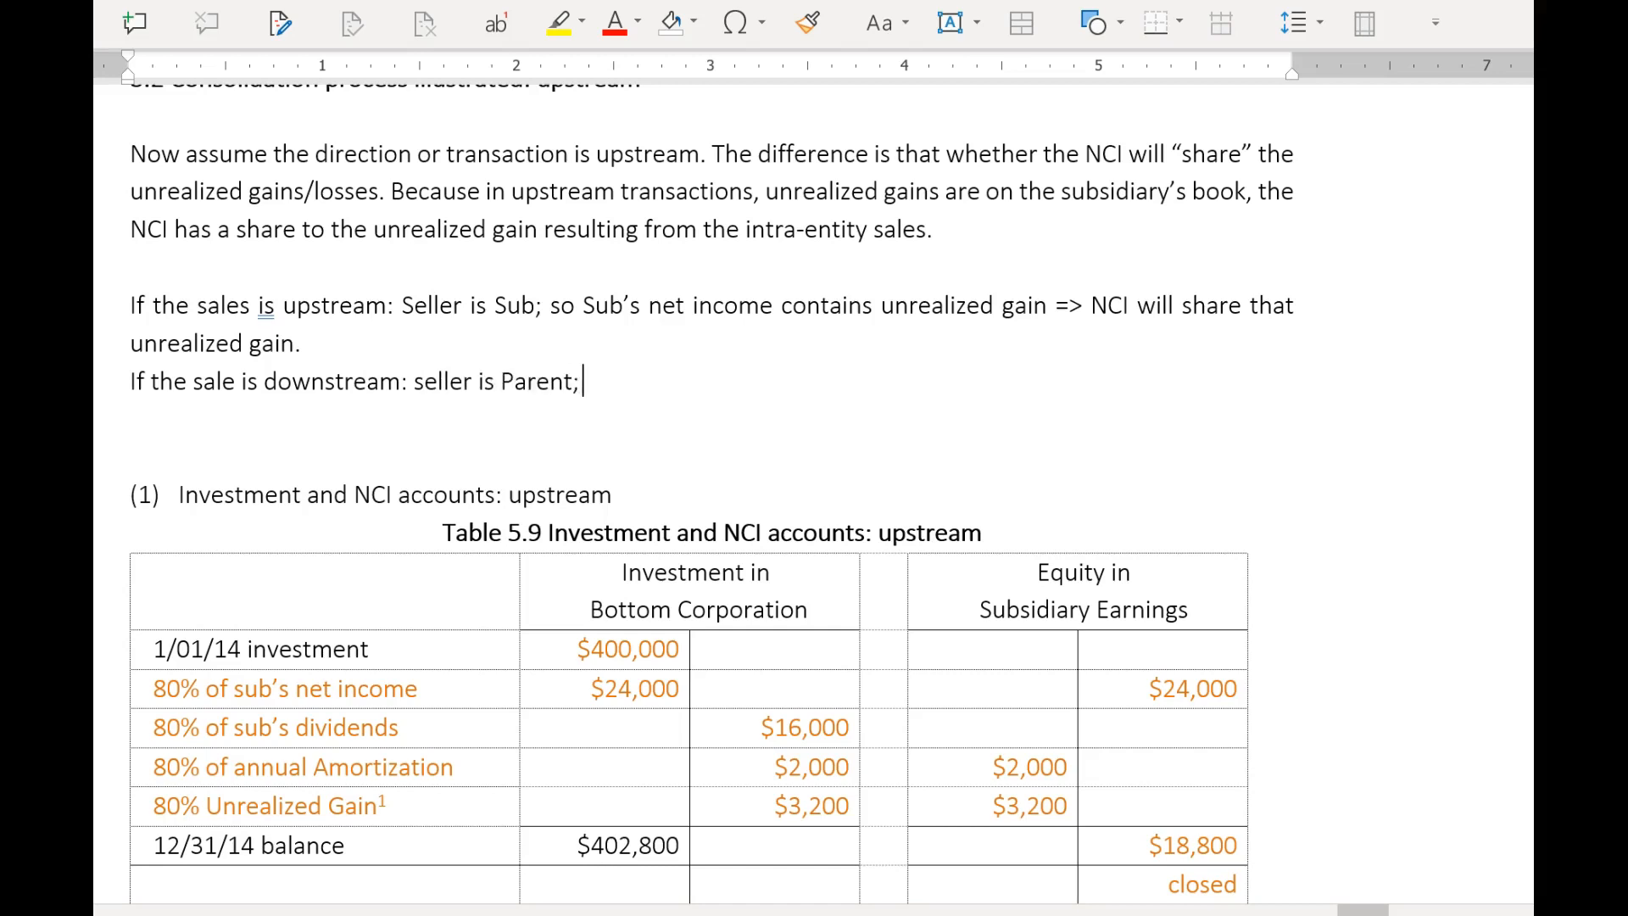
text( so Parent's net c)
Continue the downstream note after "seller is Parent;" with "so Parent's net income contains".
key(BackSpace)
text(income cont)
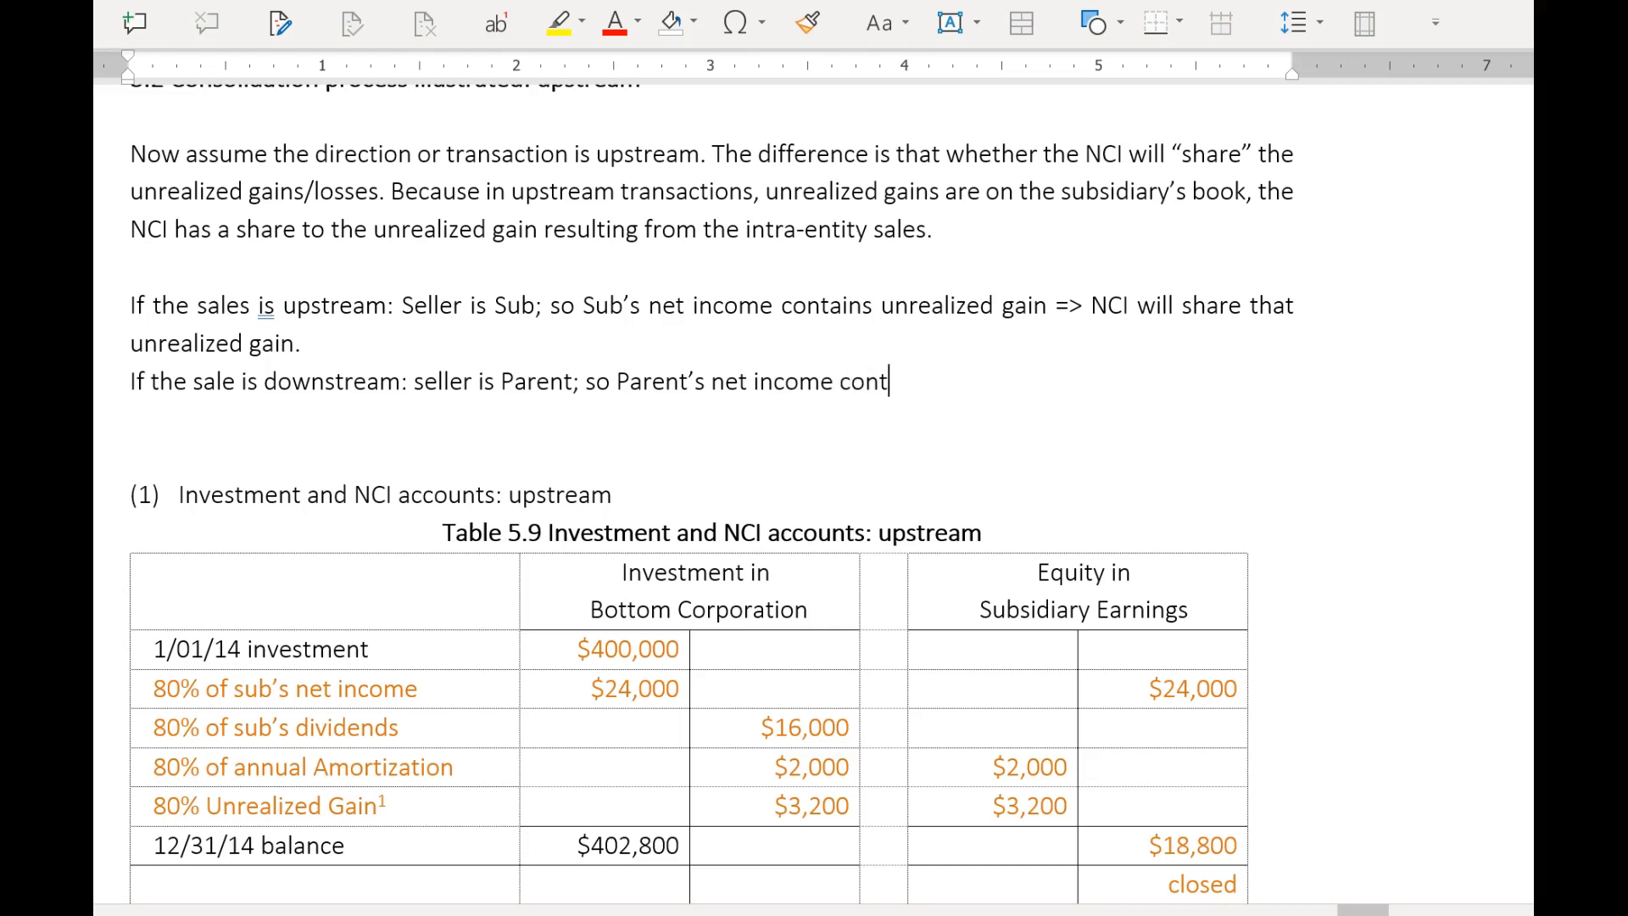
text(ains unrezlia)
Finish the downstream note with "unrealized gain => NCI has no share of.".
key(BackSpace)
text(az)
text( gain =)
text(> NCI)
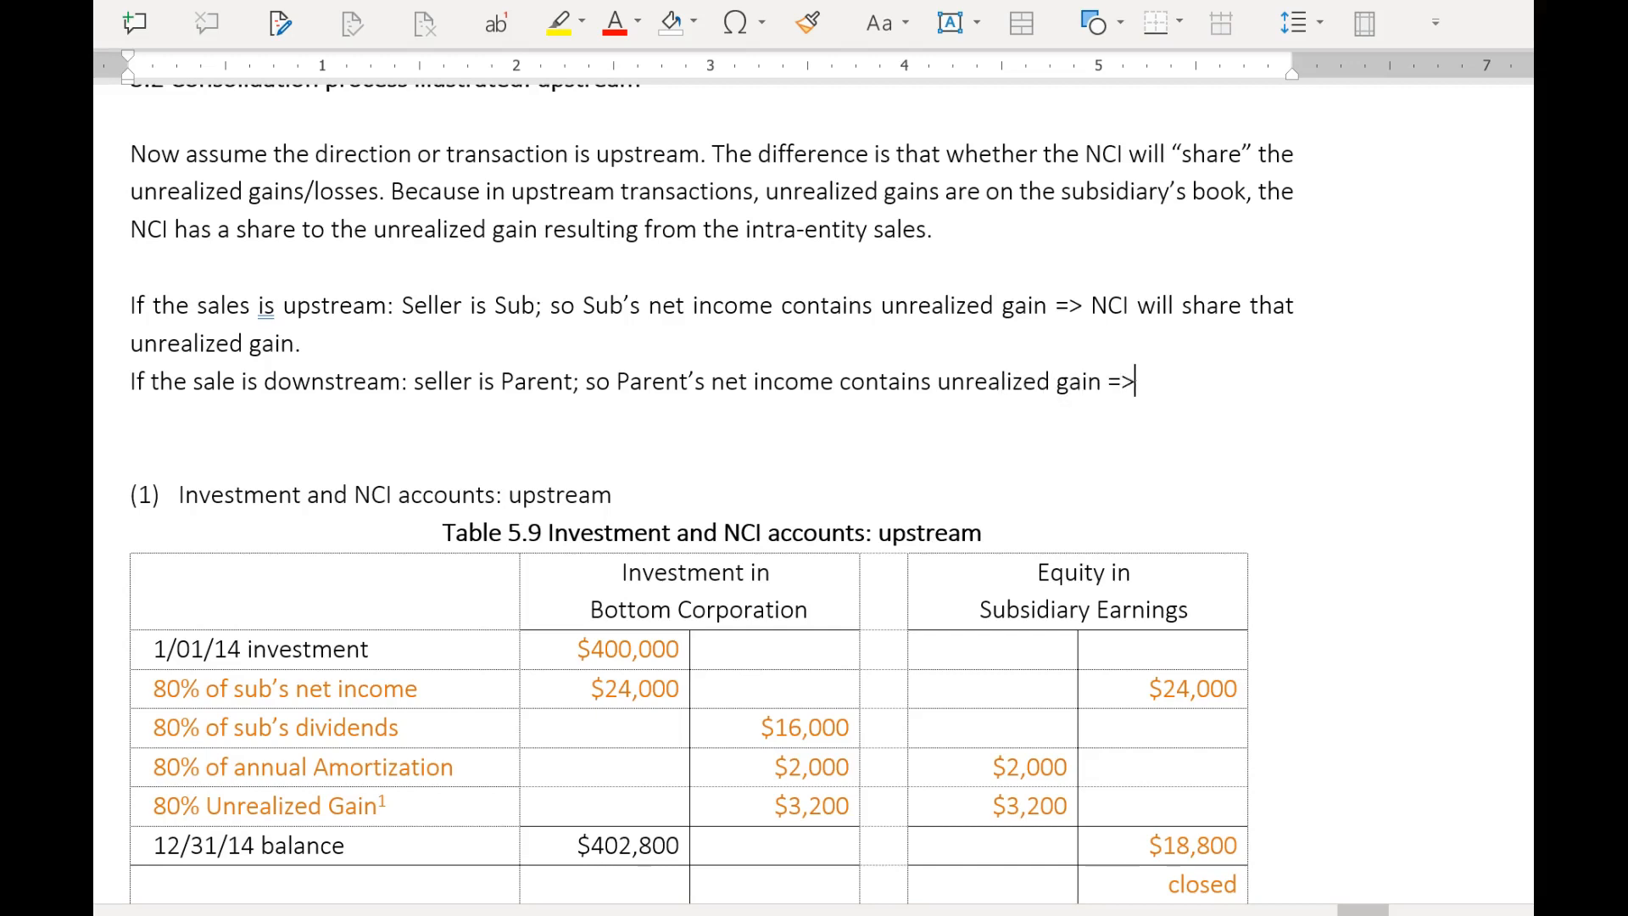
text( ahas not)
key(BackSpace)
text(share of.)
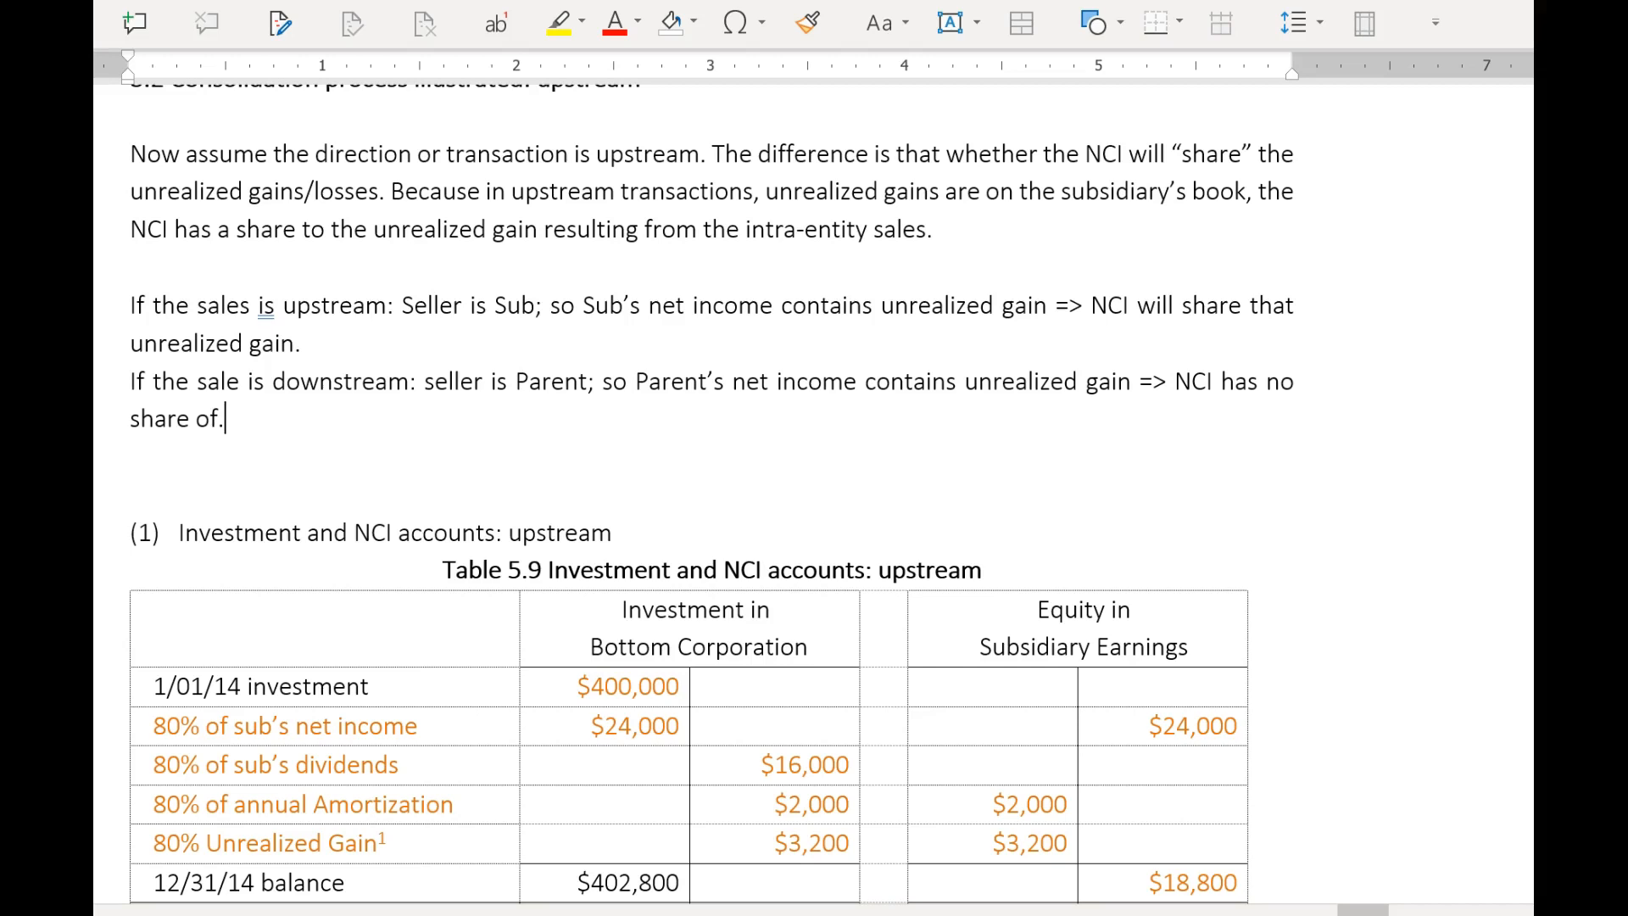
Colour both the upstream and downstream notes red.
shift+click(134, 305)
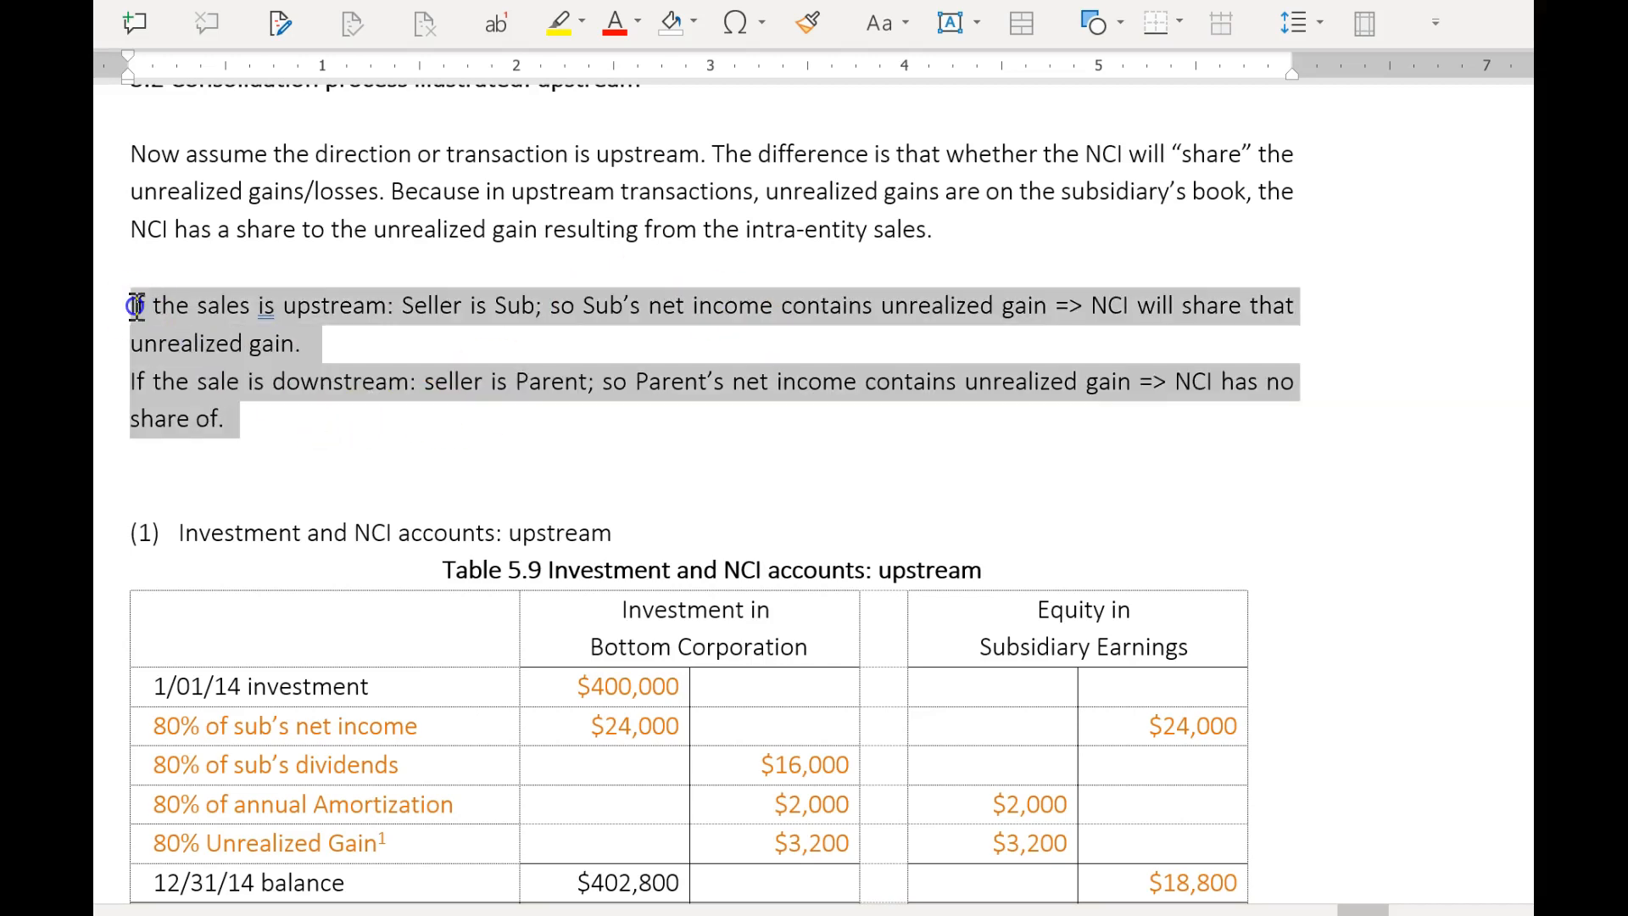
click(615, 23)
click(668, 380)
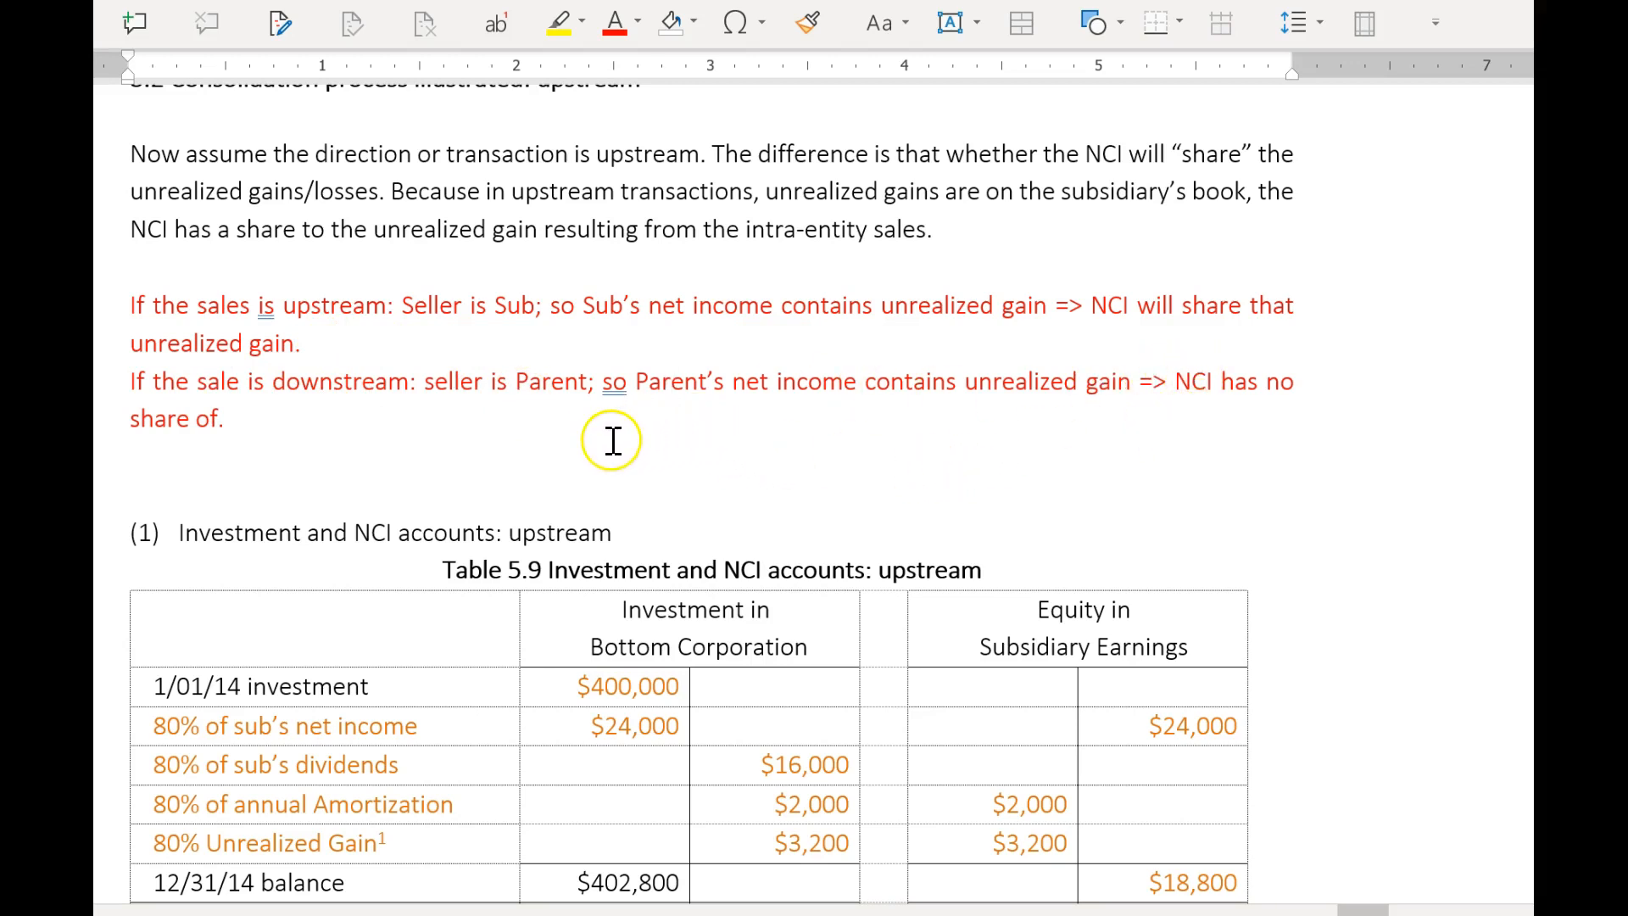
Add two blank lines below the upstream note and underline the word "upstream" in it.
click(378, 344)
key(Return)
key(Return)
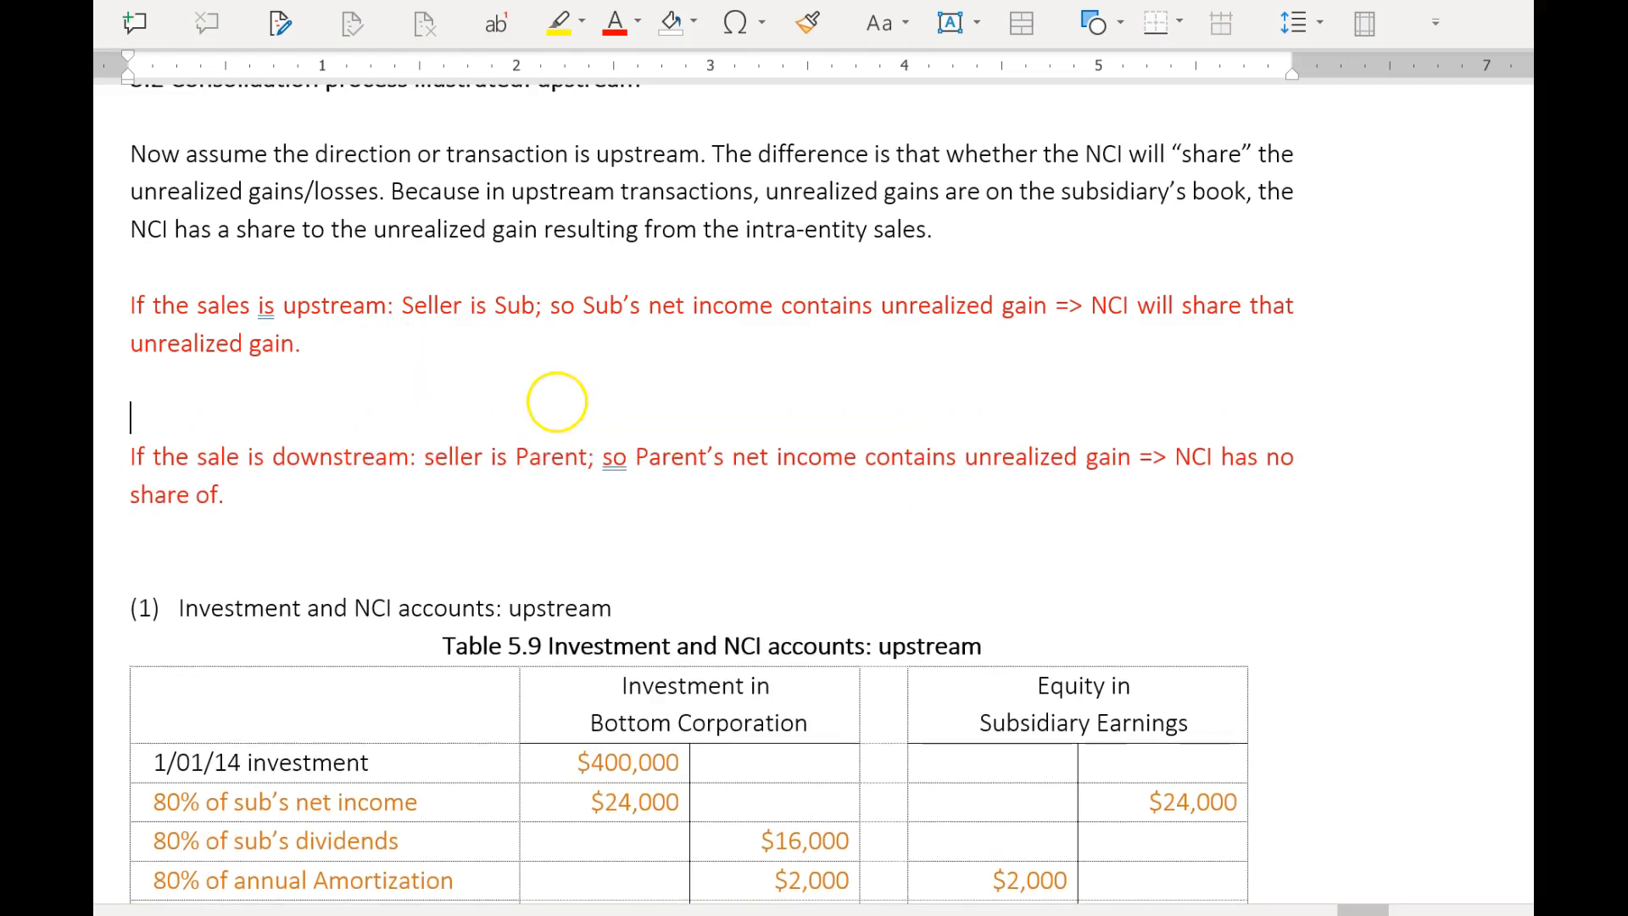
double_click(307, 307)
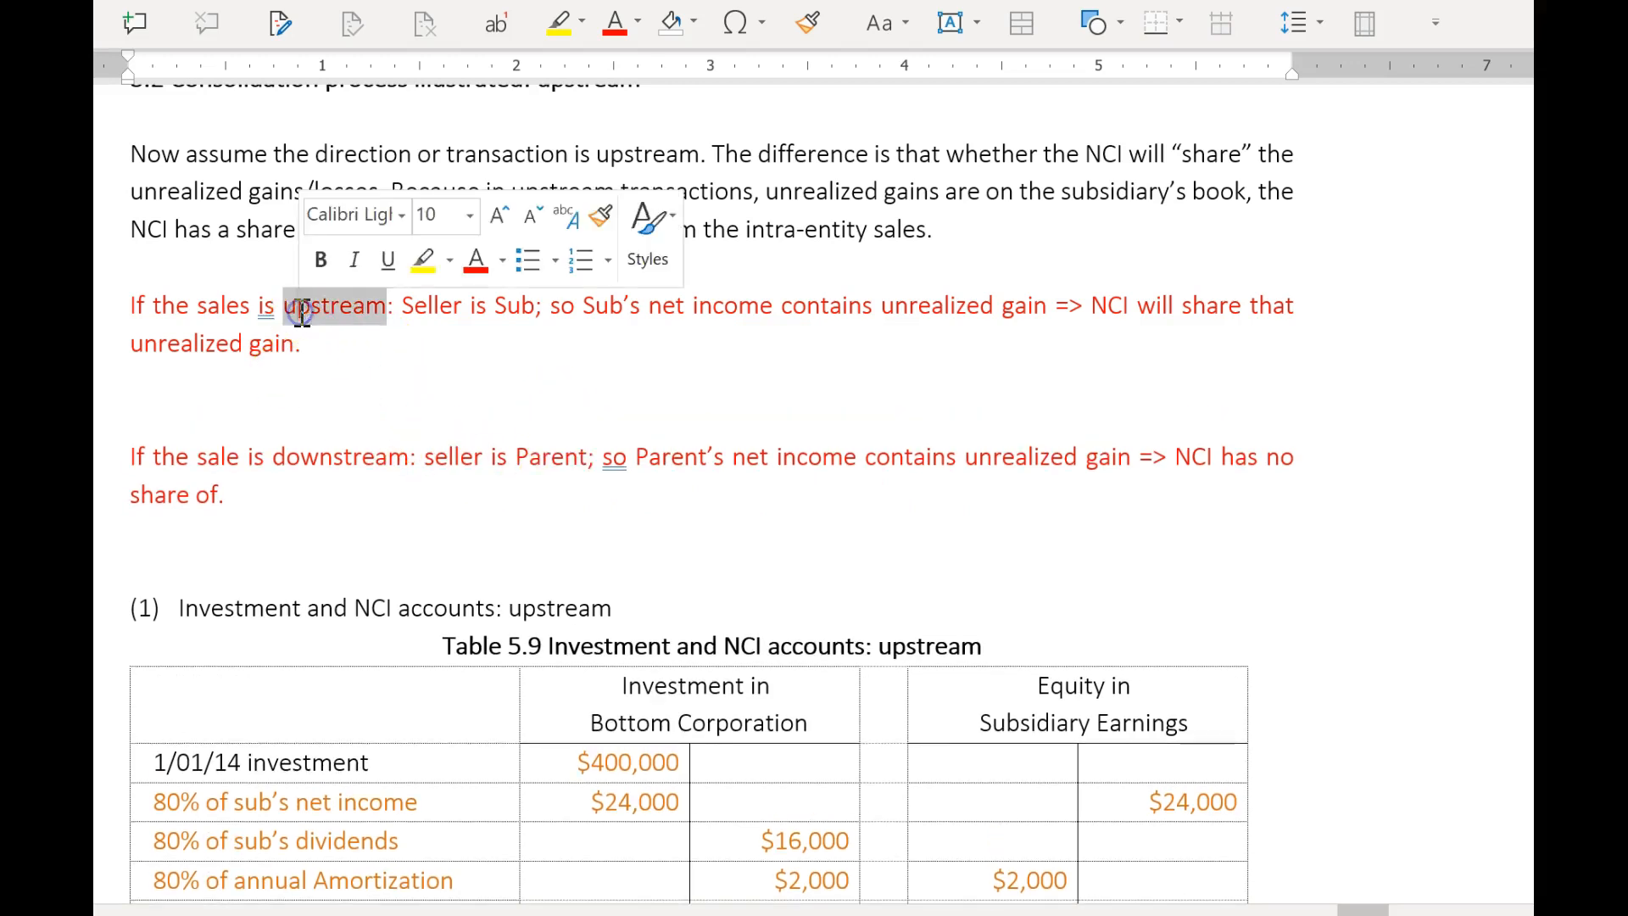
Start the parent's journal entry directly below the upstream note with "Parent: Dr. Equity in sub NI:".
click(283, 384)
text(Pare)
text(nt: Deb)
key(BackSpace)
key(BackSpace)
text(r. In)
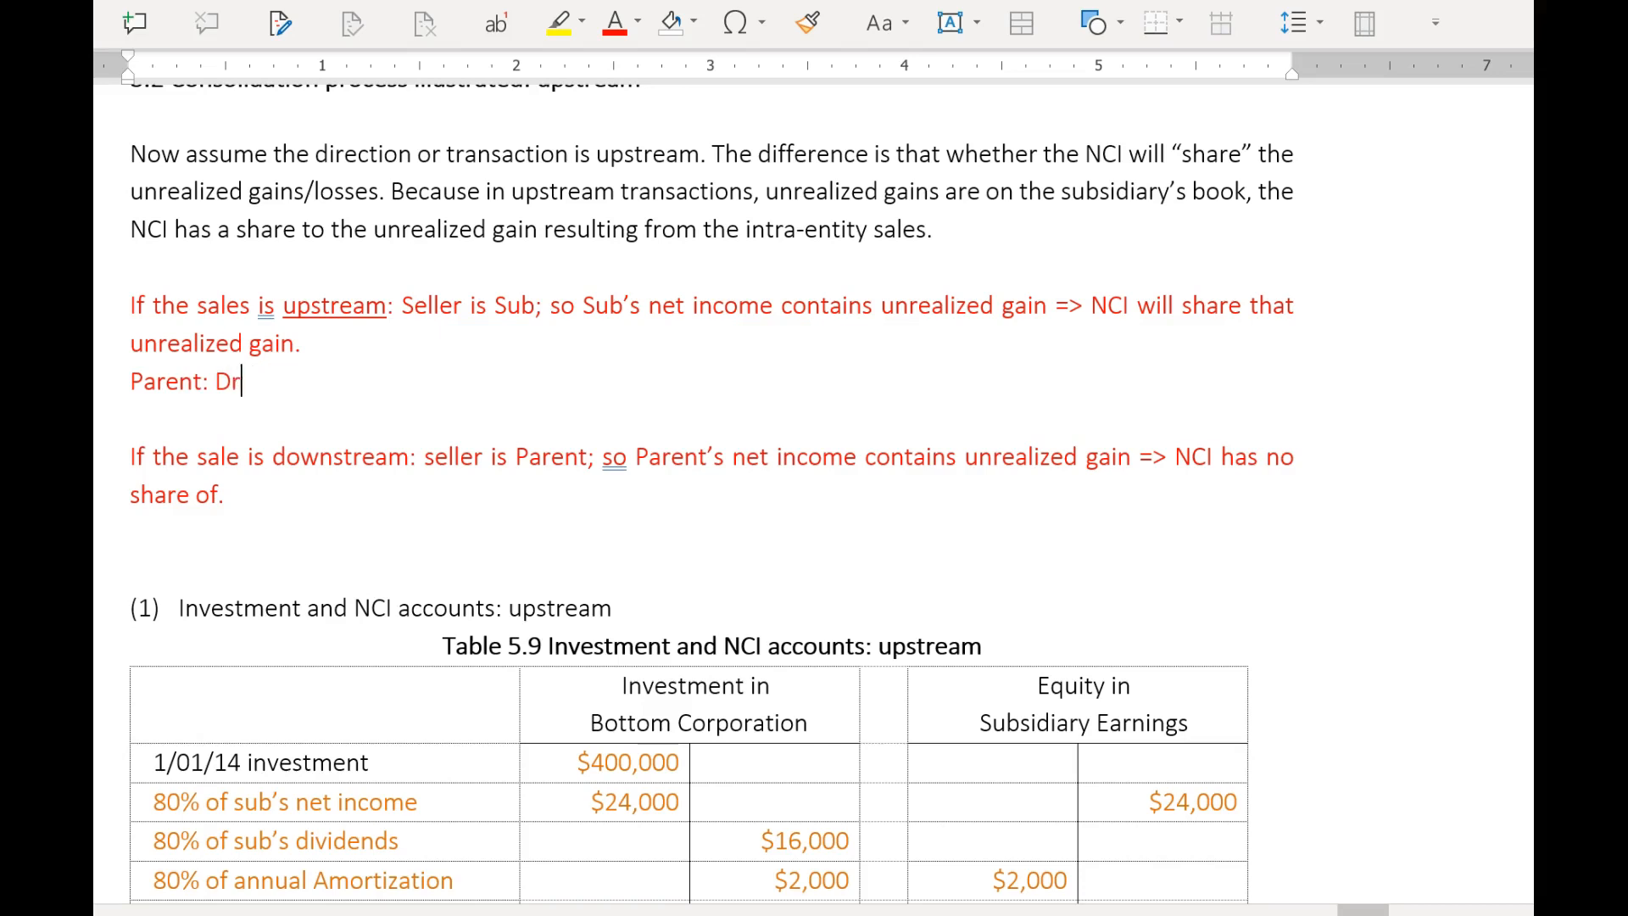
key(BackSpace)
key(BackSpace)
text(Equity in n)
key(BackSpace)
text(NI)
key(BackSpace)
key(BackSpace)
text(sub NI: )
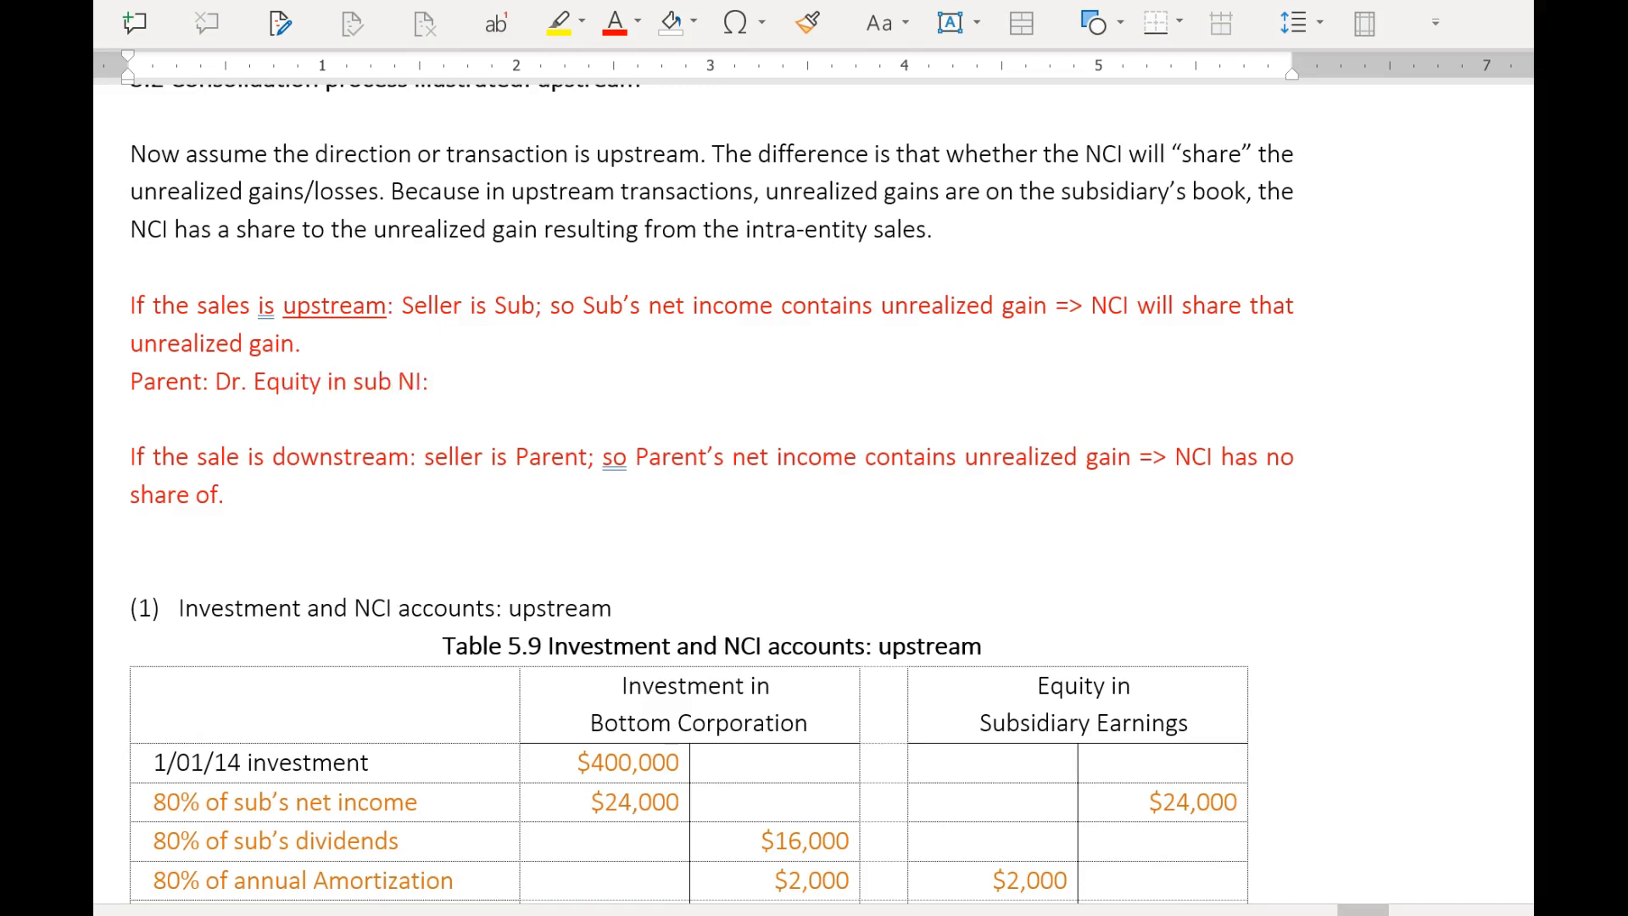
text(80% of 4000)
Complete the upstream debit line with the calculation "80% of 4,000 = 3,200".
key(BackSpace)
text(,000 = 3,200)
Add an indented credit line below the upstream debit reading "Cr. Investment 3,200".
key(Return)
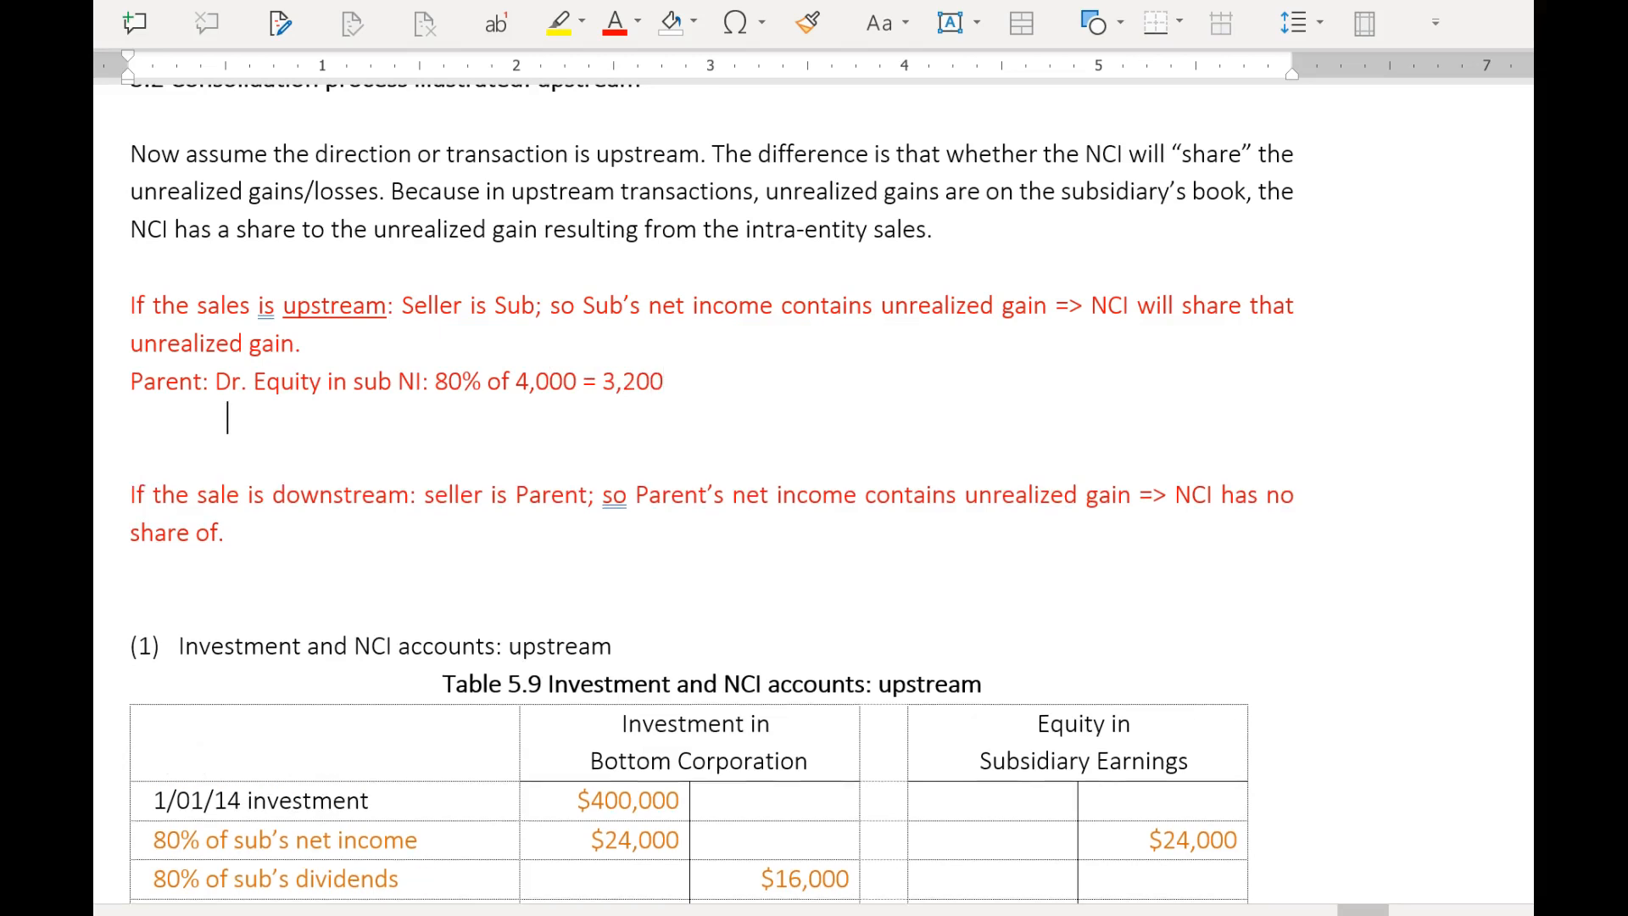
text(Cr. investment)
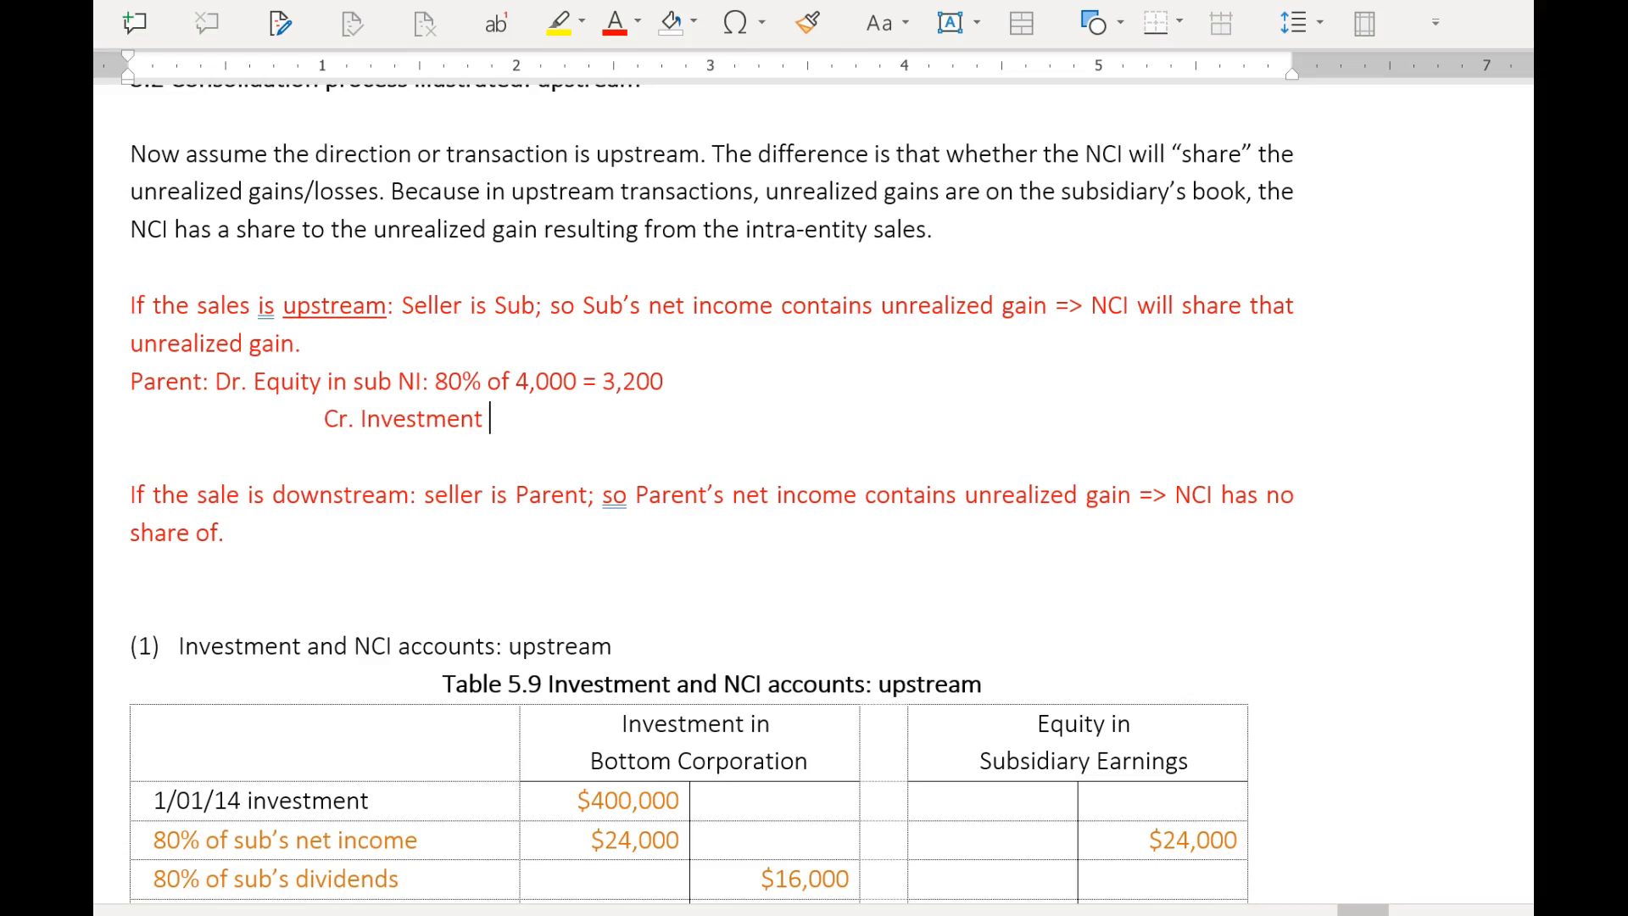
key(BackSpace)
key(BackSpace)
key(BackSpace)
key(BackSpace)
text(3,3)
key(BackSpace)
text(20)
Copy the parent's two-line upstream entry, add a line after the downstream note and underline the word "downstream".
drag(619, 416, 134, 379)
key(ctrl+c)
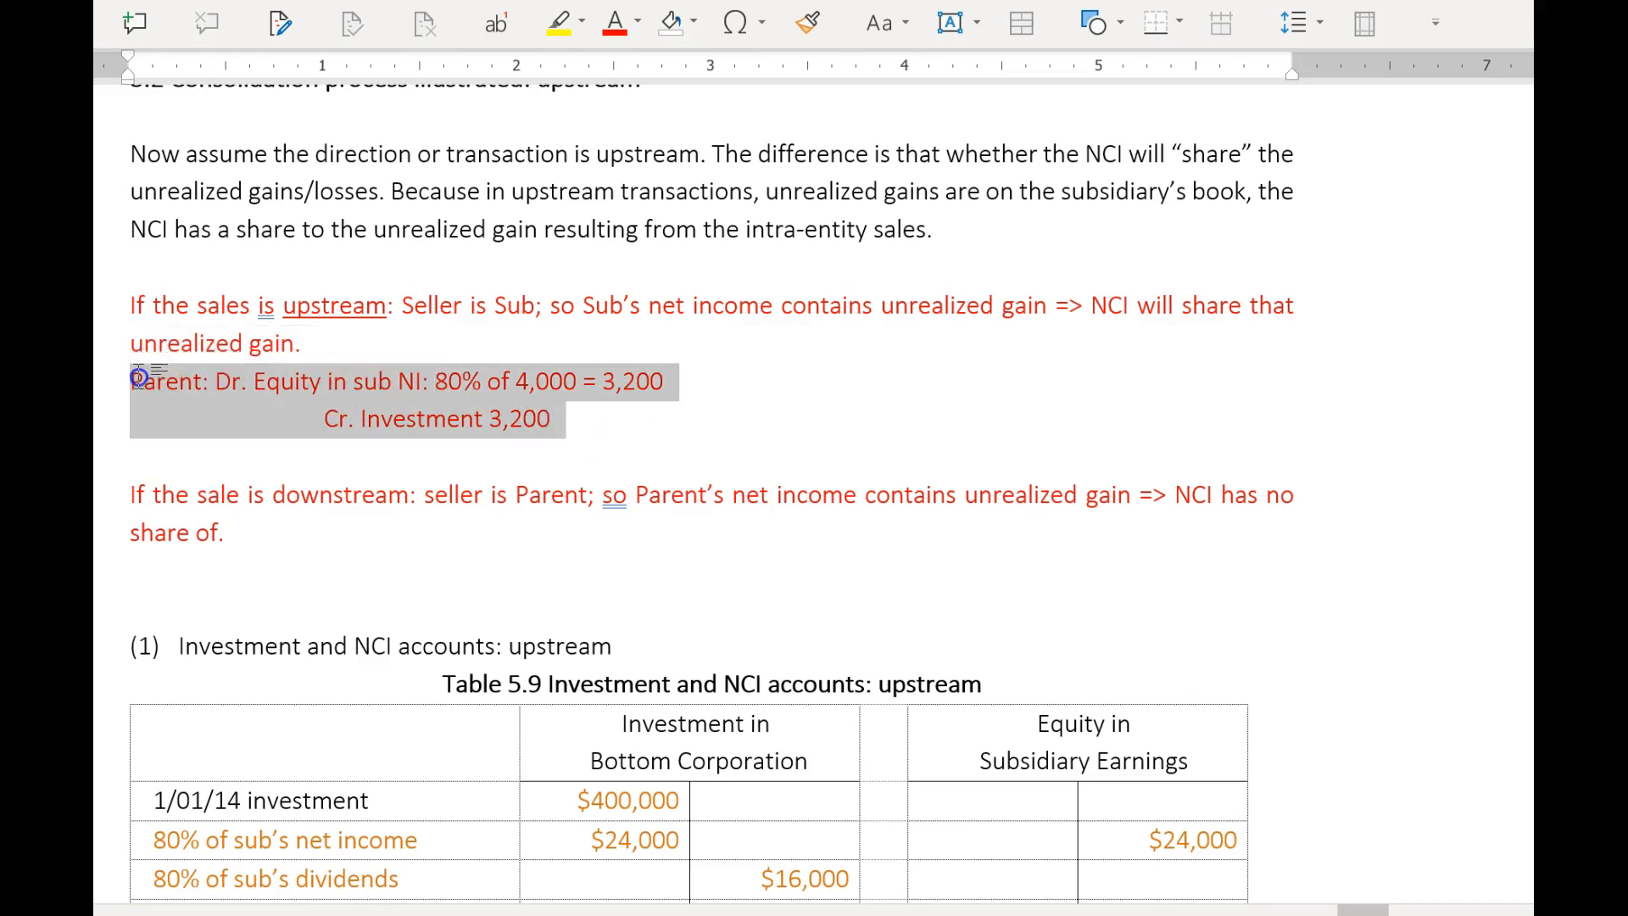
click(490, 521)
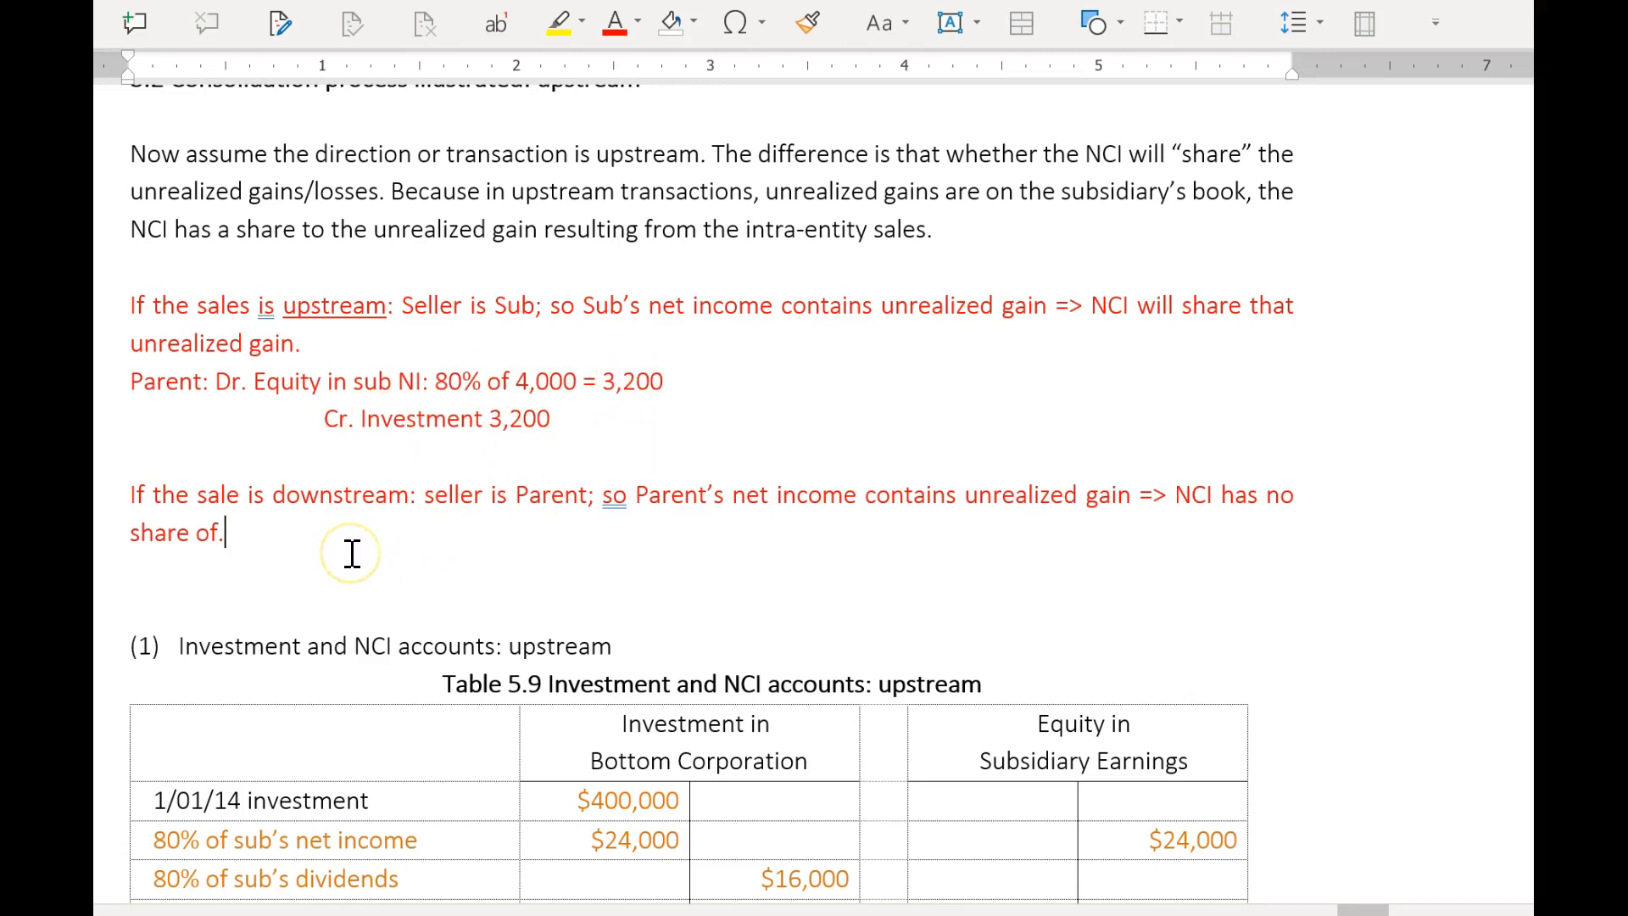
key(Return)
double_click(312, 498)
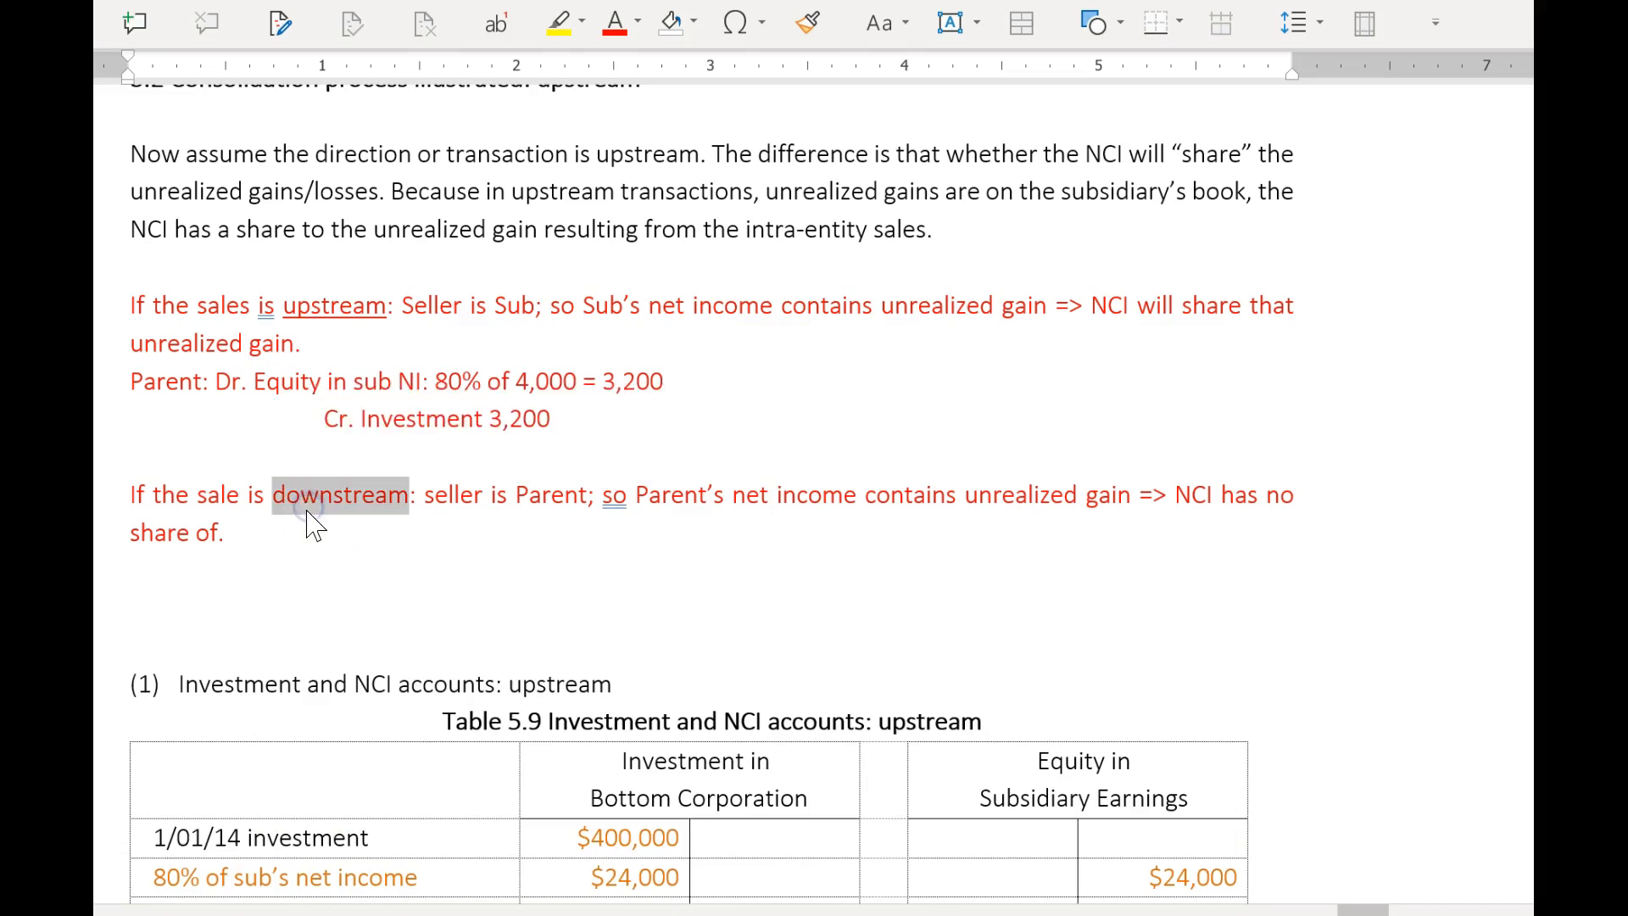
click(364, 522)
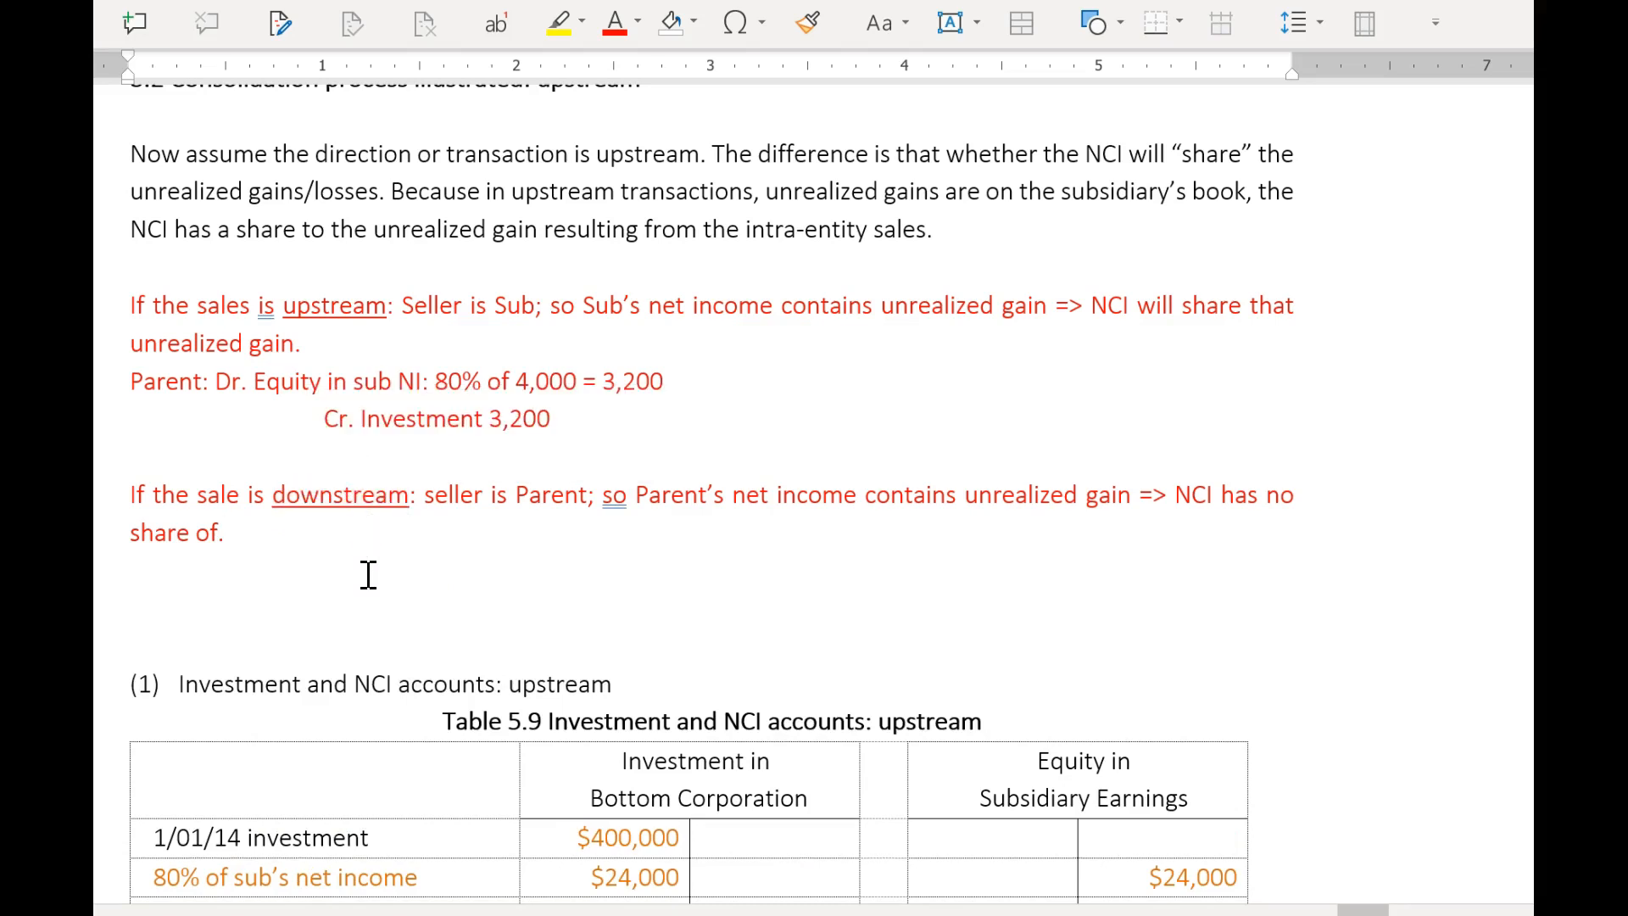
Paste the copied entry below the downstream note and change its percentage to 100%.
key(Return)
key(ctrl+v)
click(130, 568)
click(442, 572)
drag(442, 572, 448, 573)
text(10)
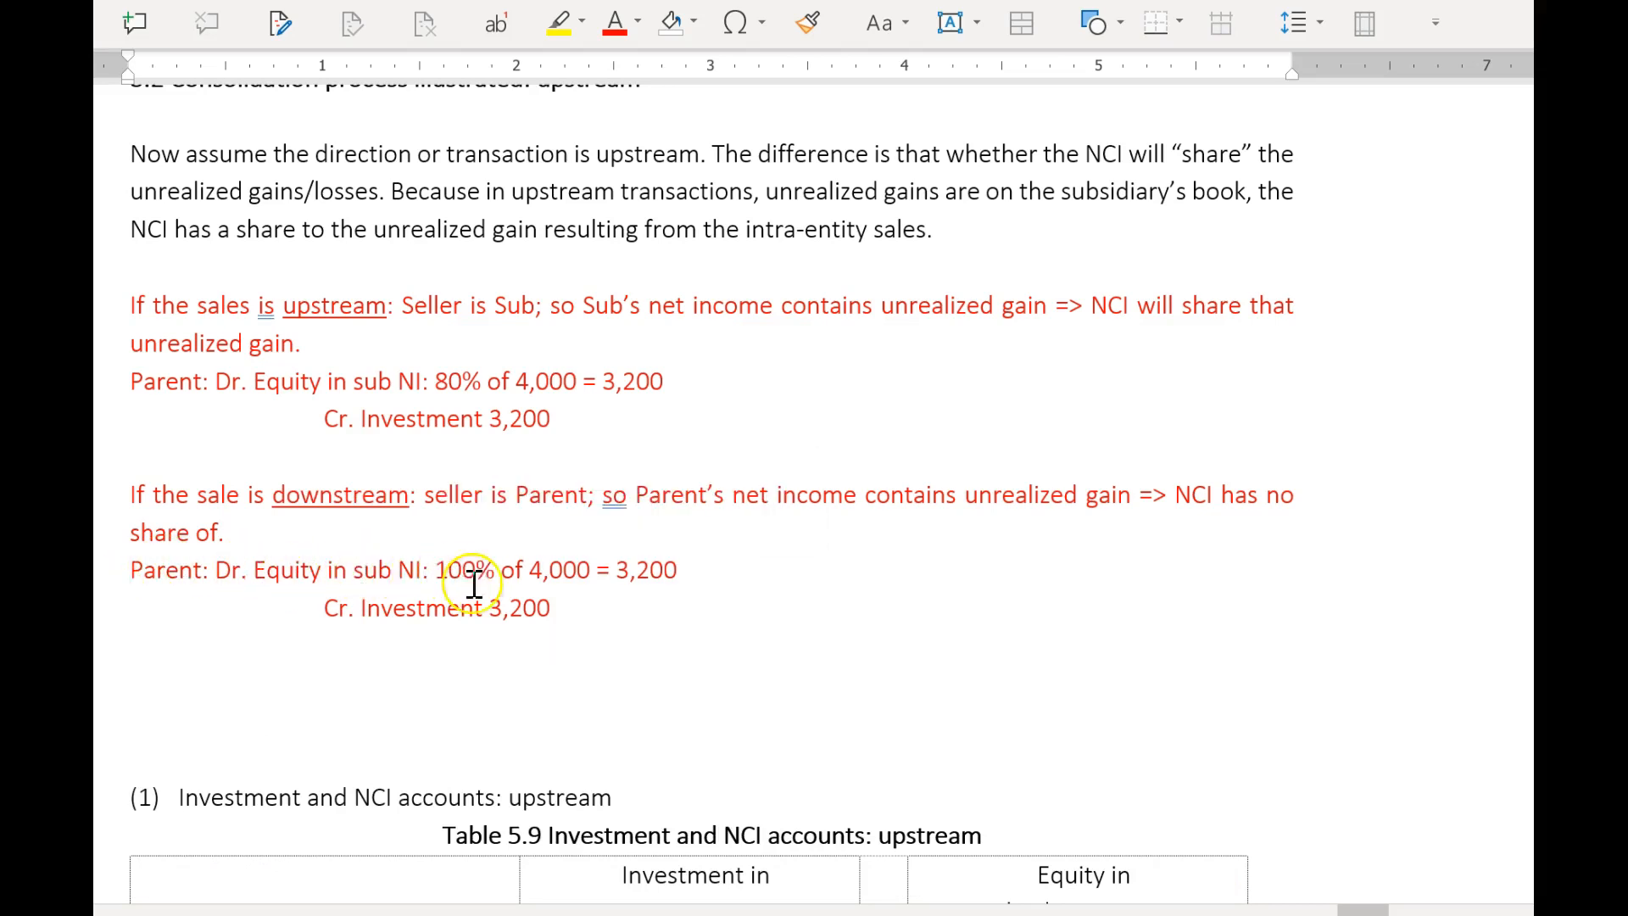
Set both the debit result and the Cr. Investment amount in the downstream entry to 4,000.
drag(618, 570, 676, 572)
text(4,000)
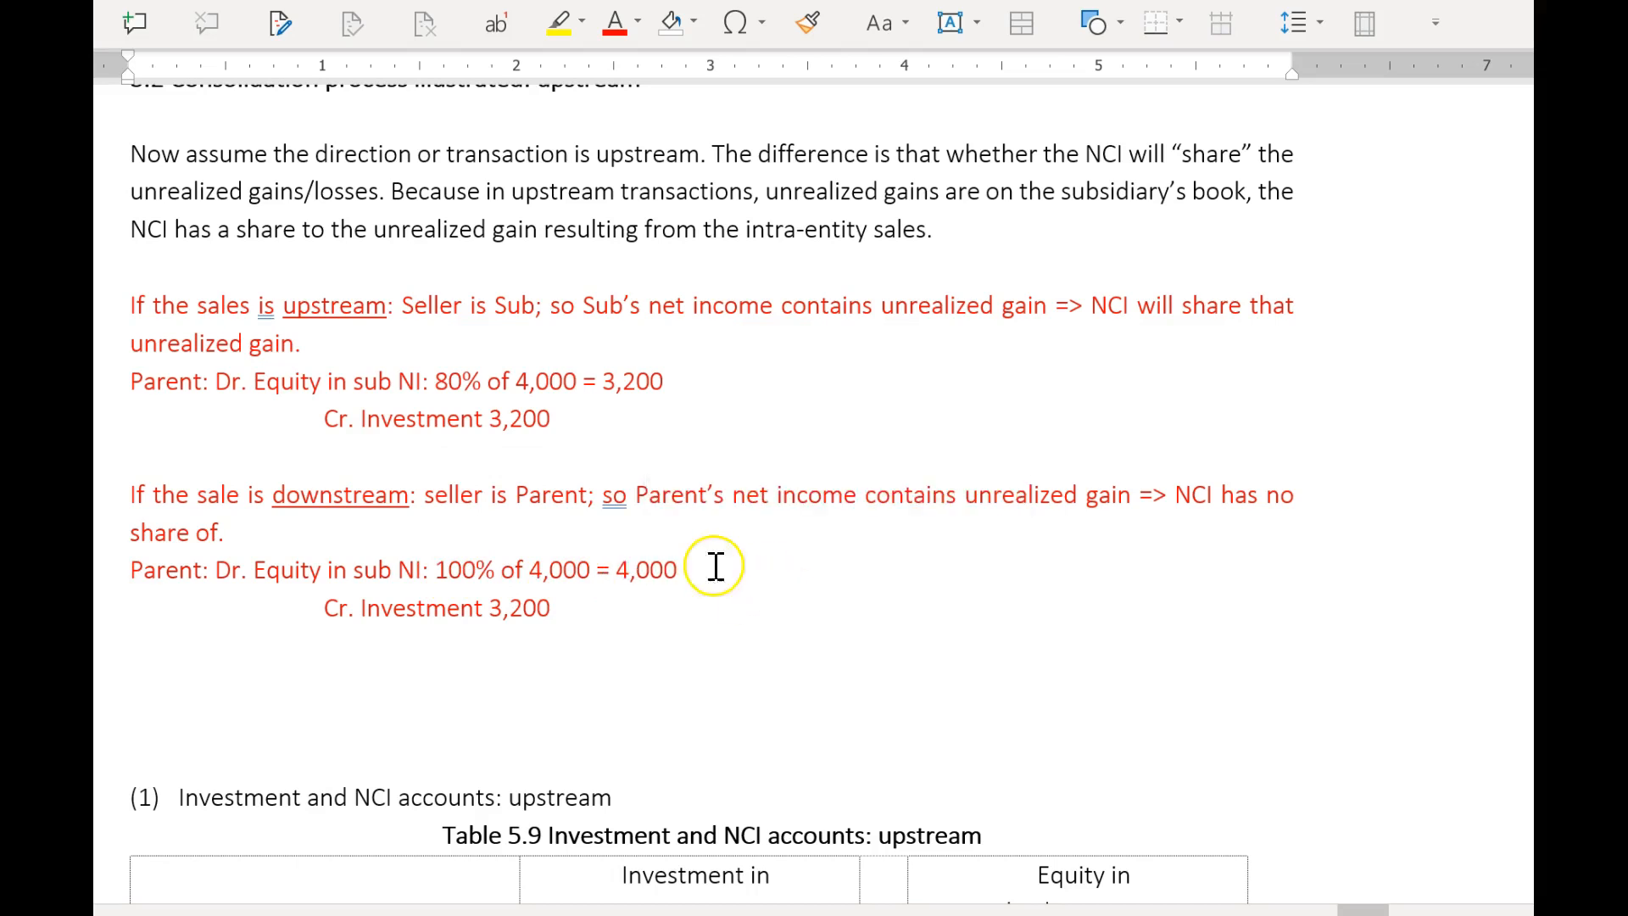
double_click(622, 571)
key(ctrl+c)
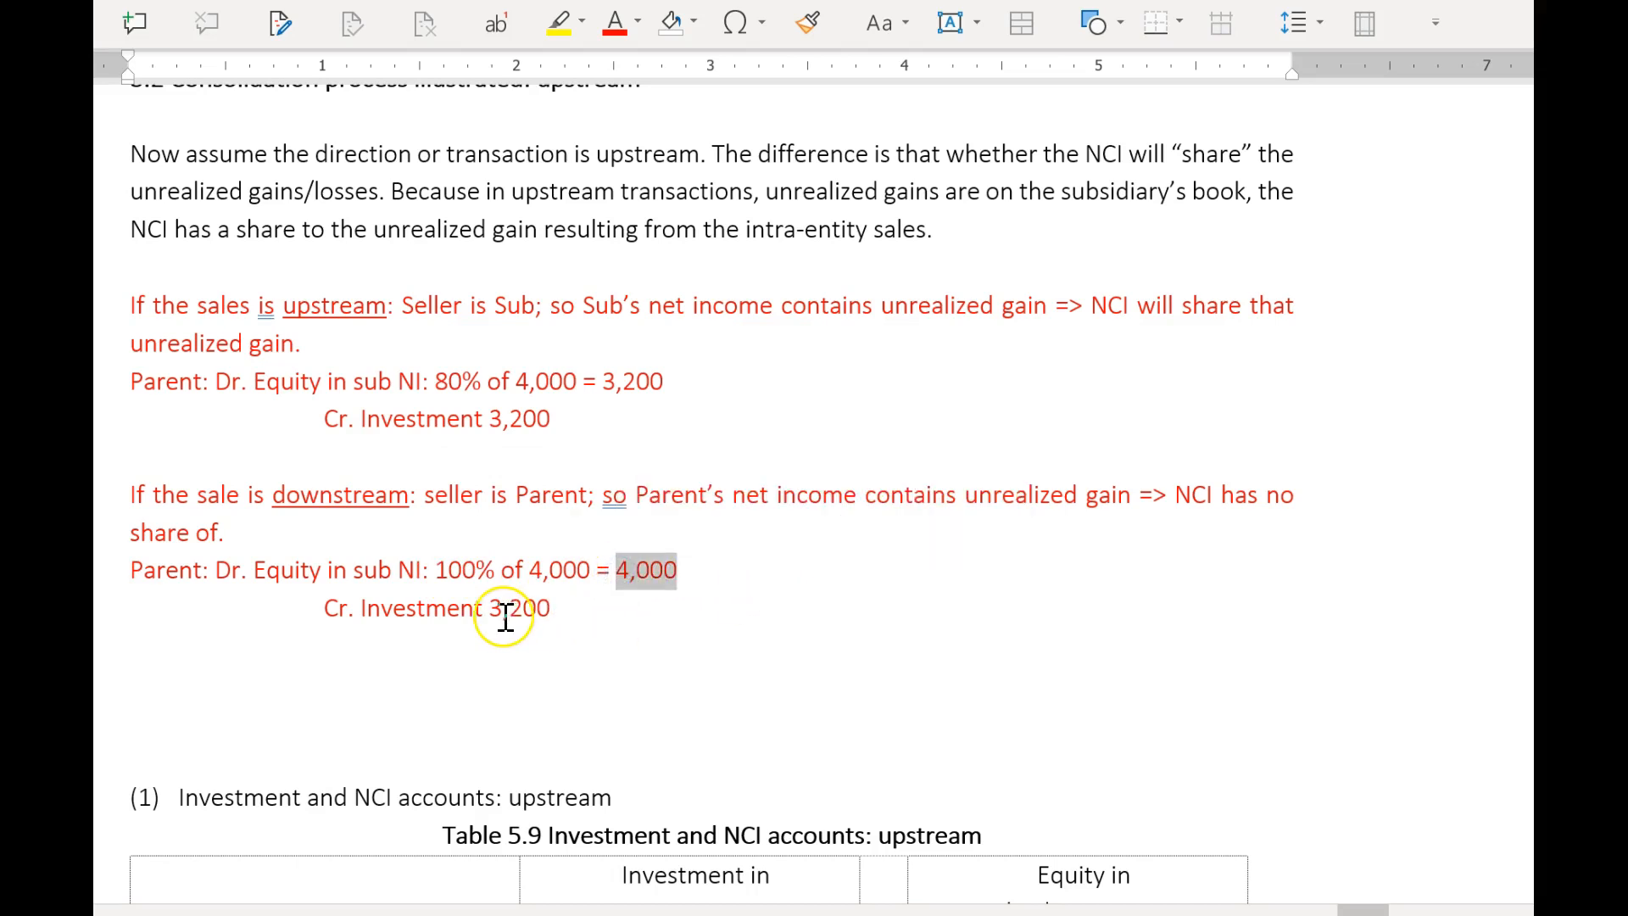
drag(491, 609, 551, 609)
key(ctrl+v)
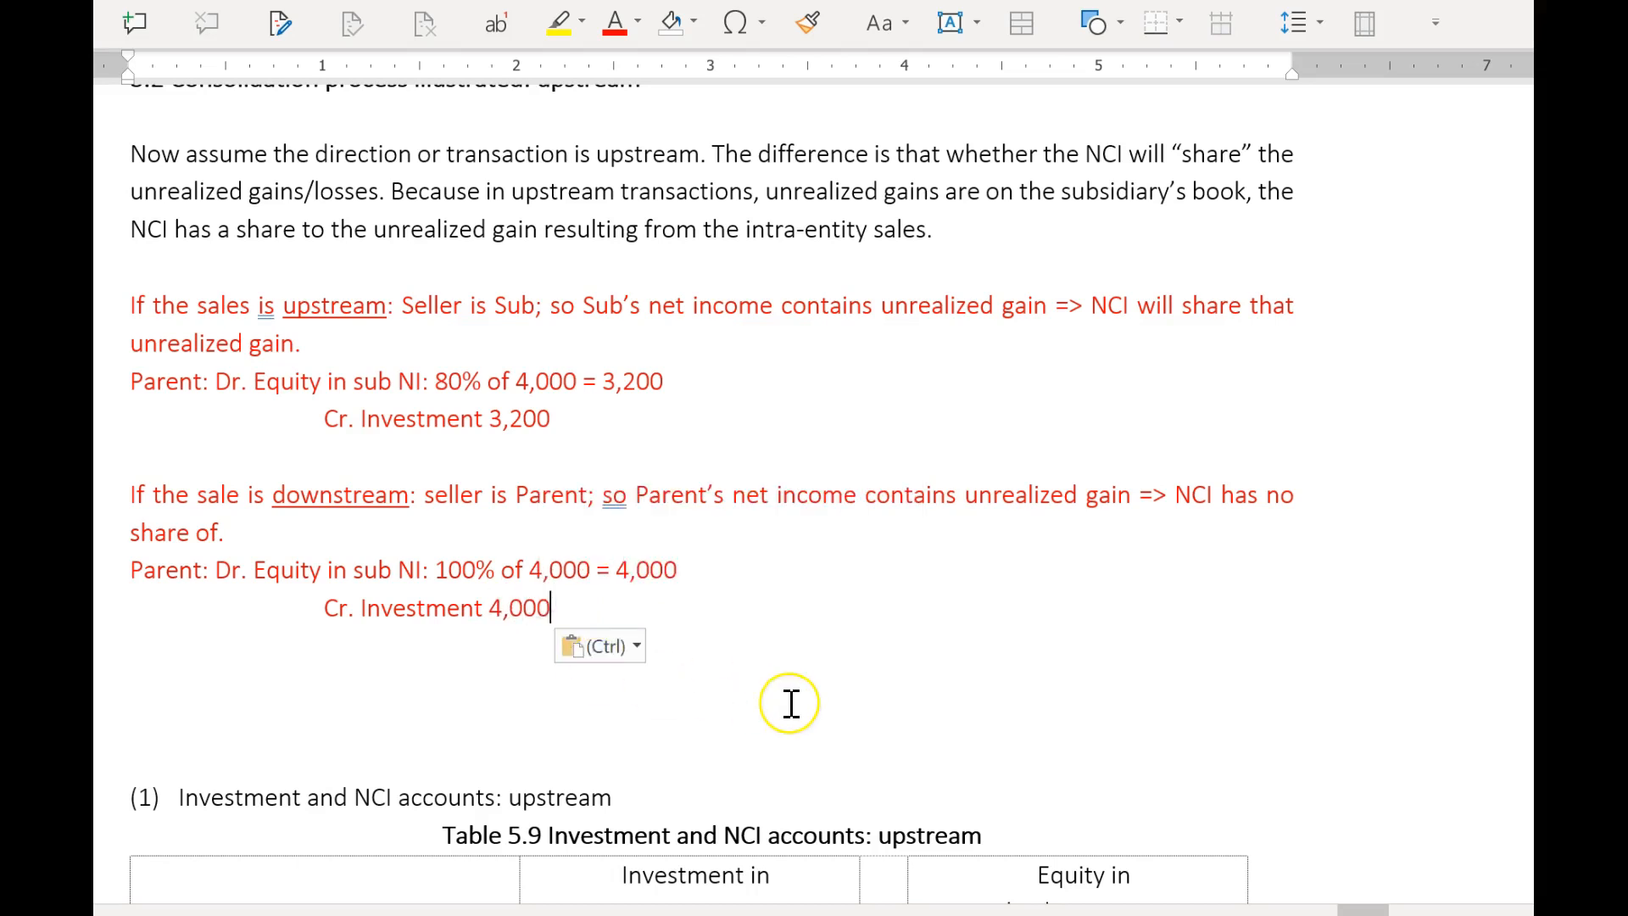
Examine the 80% unrealized gain entries for 2014 and 2015 in both accounts of Table 5.9.
click(774, 724)
scroll(861, 658, down, 4)
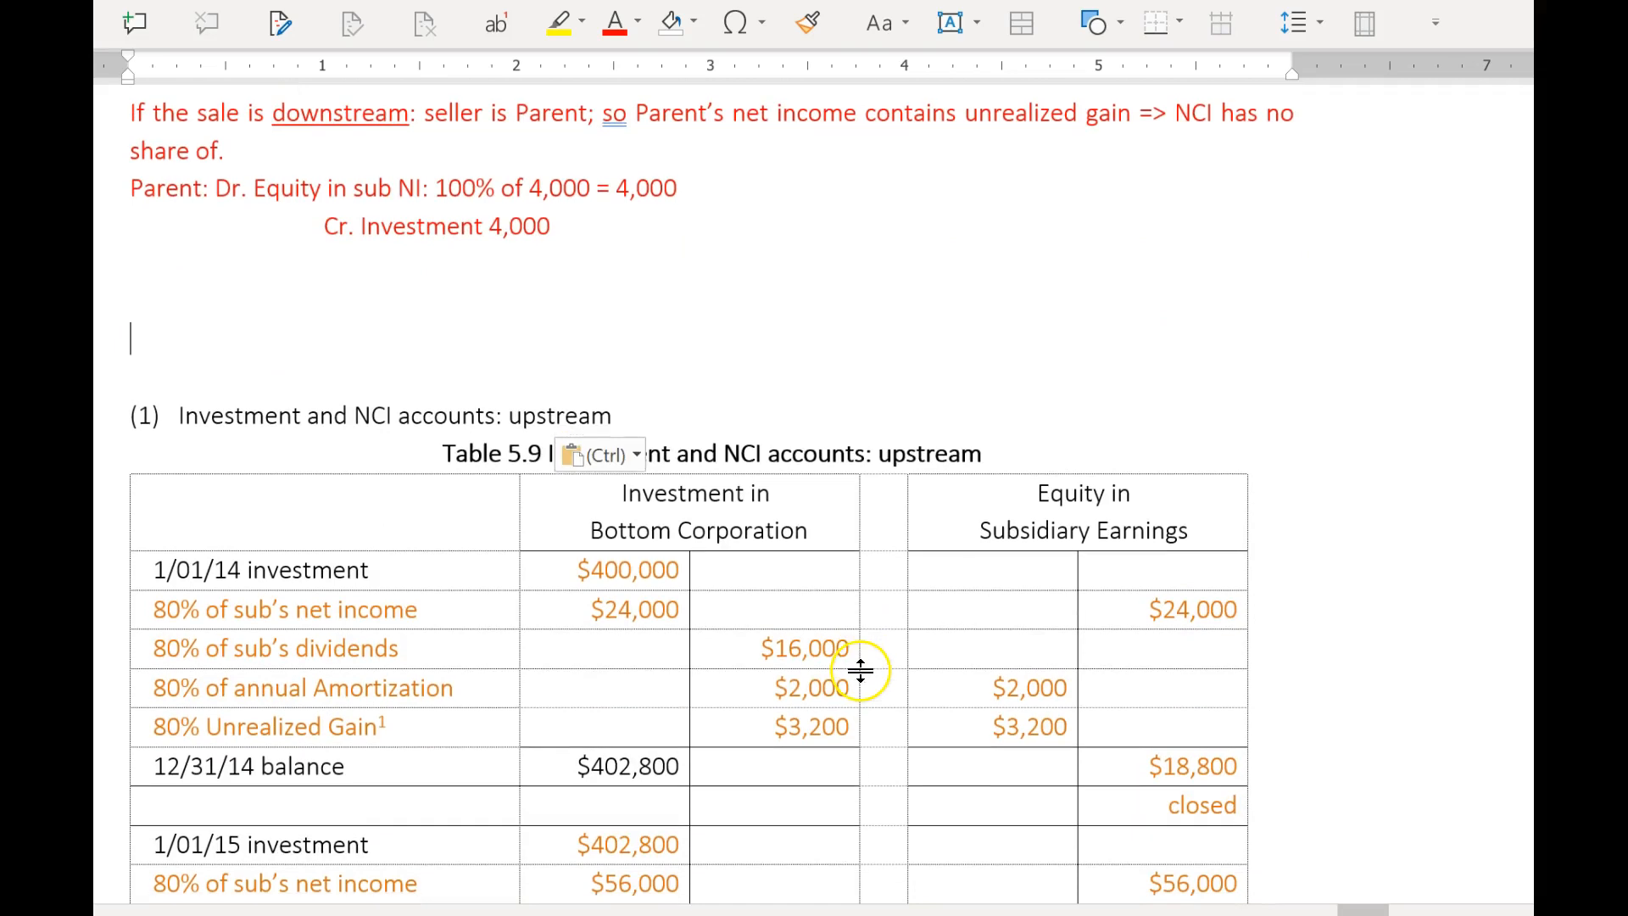
click(778, 727)
drag(778, 727, 848, 727)
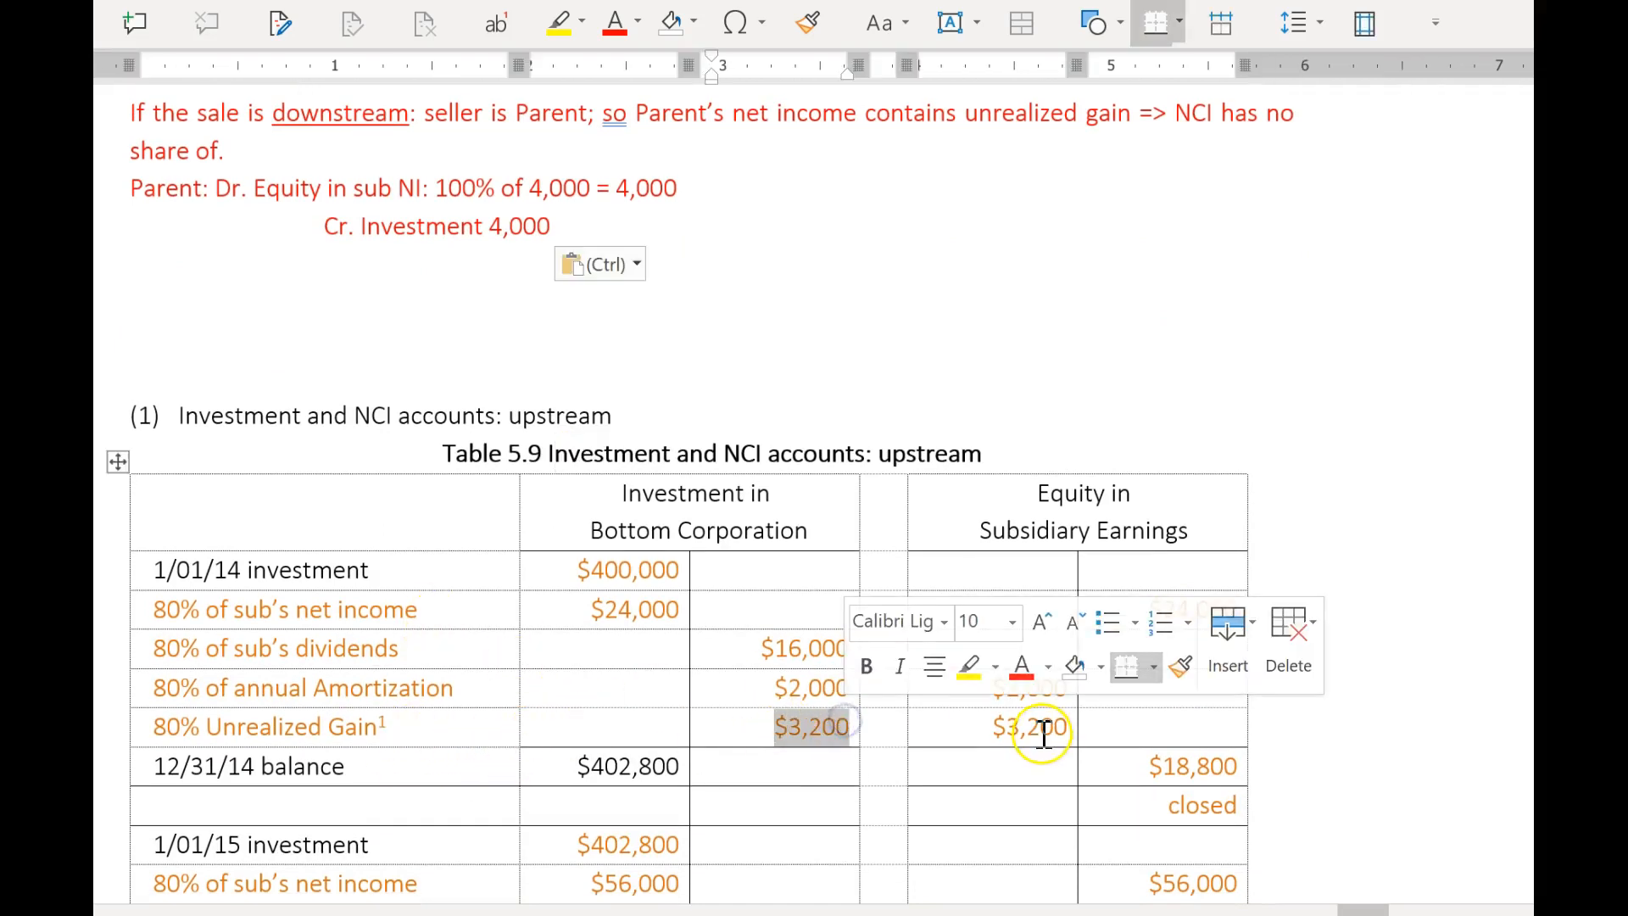
scroll(1039, 727, down, 1)
click(720, 652)
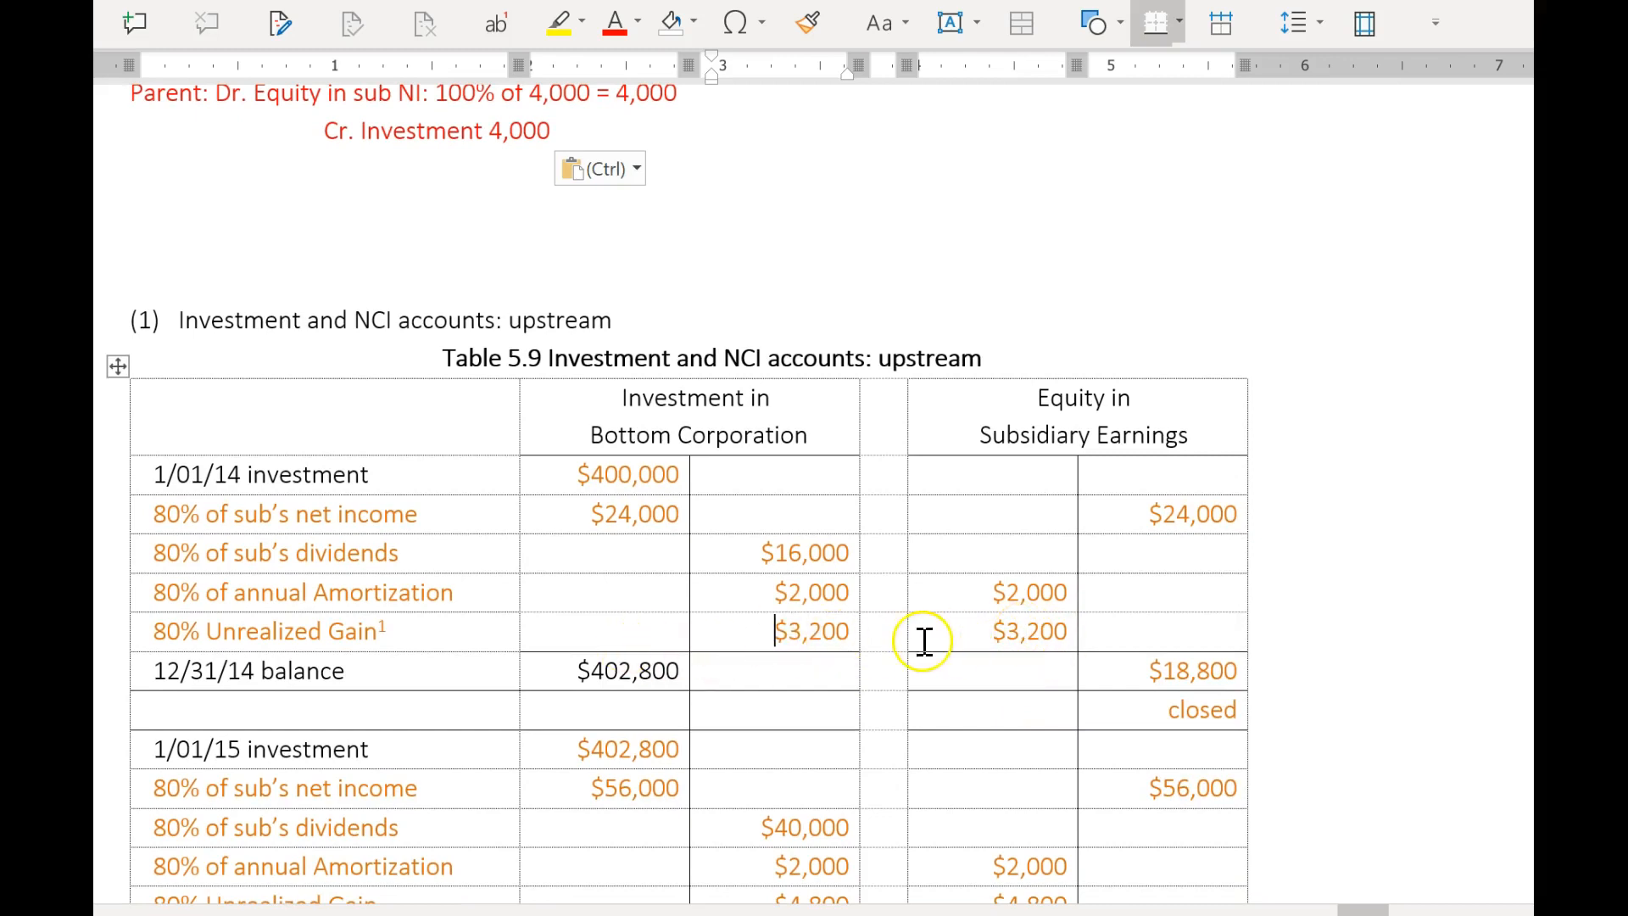
scroll(997, 648, down, 1)
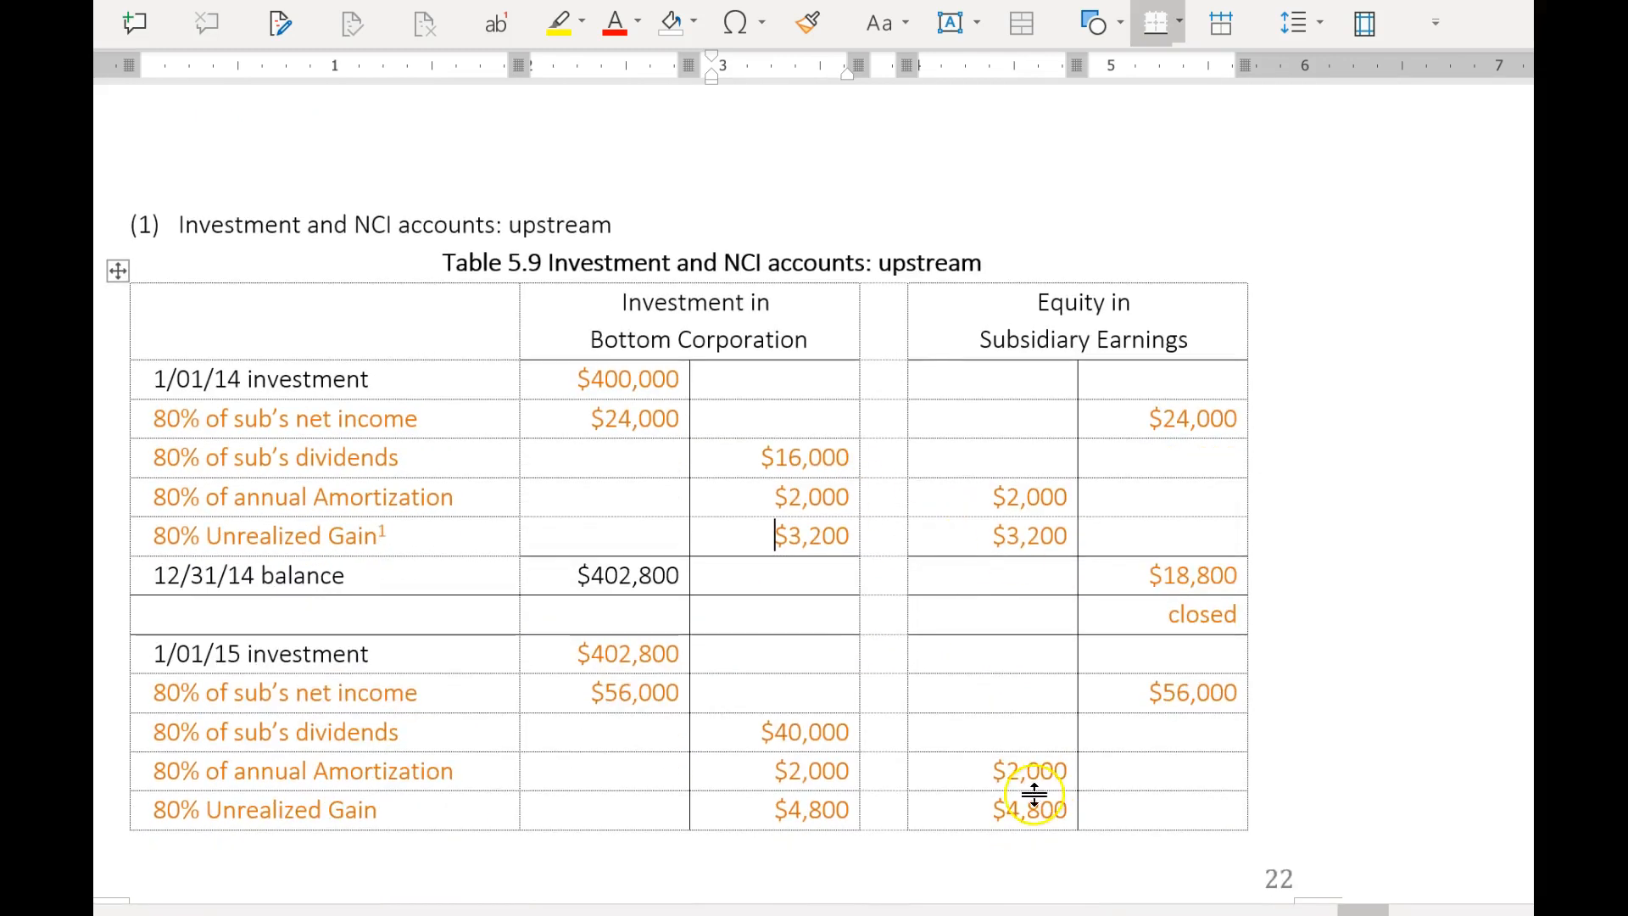
scroll(1026, 764, down, 1)
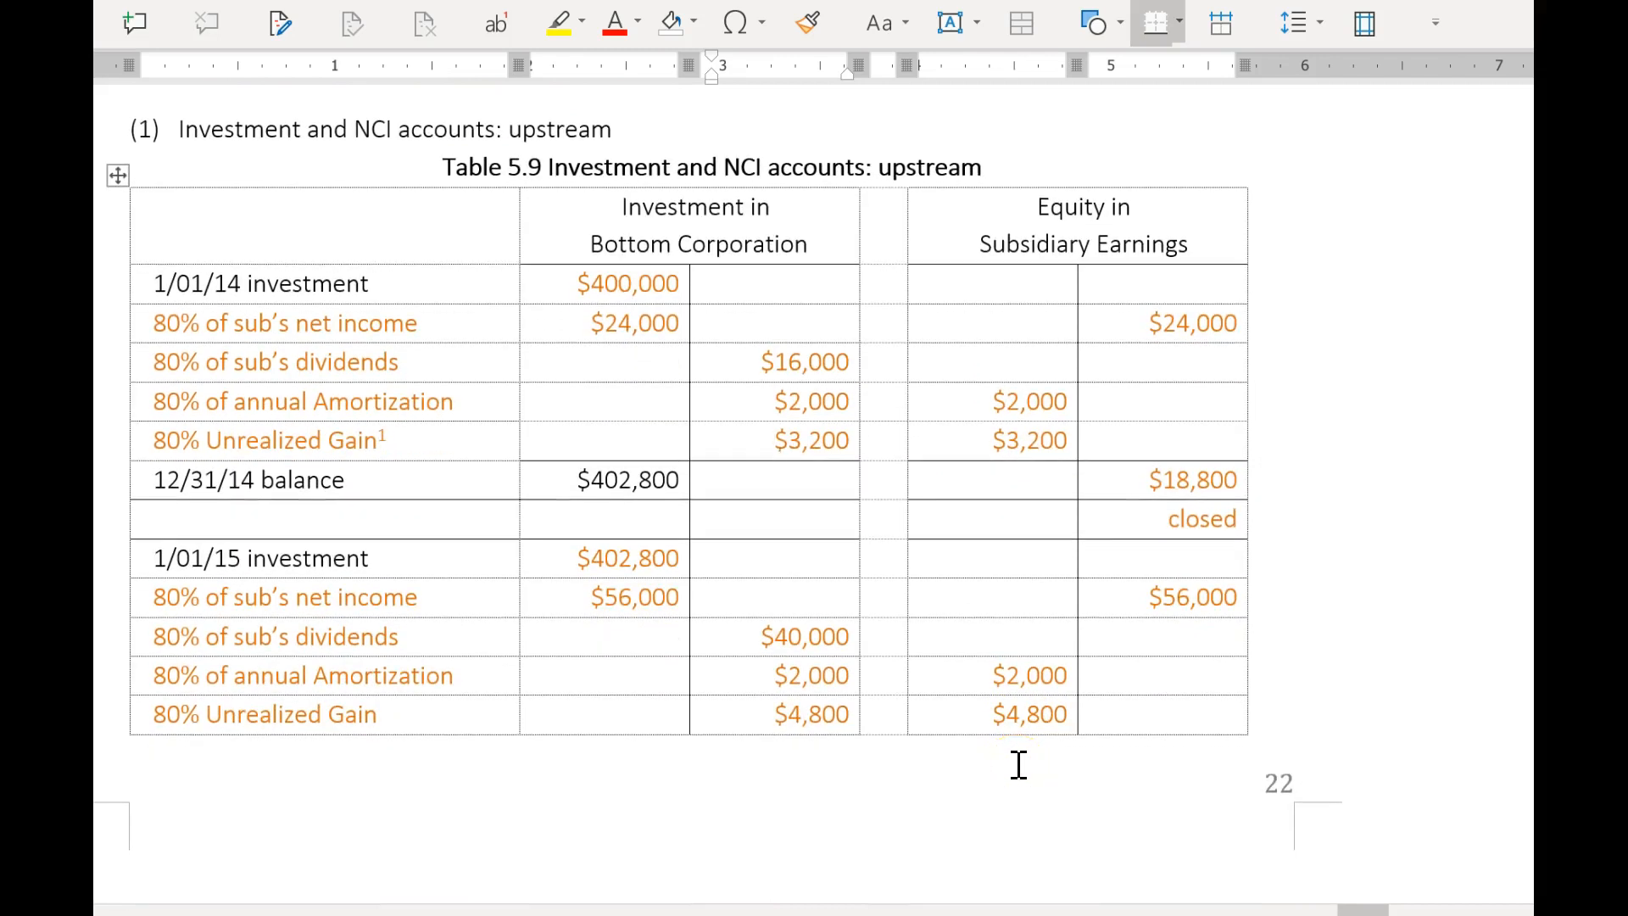
scroll(1014, 772, down, 5)
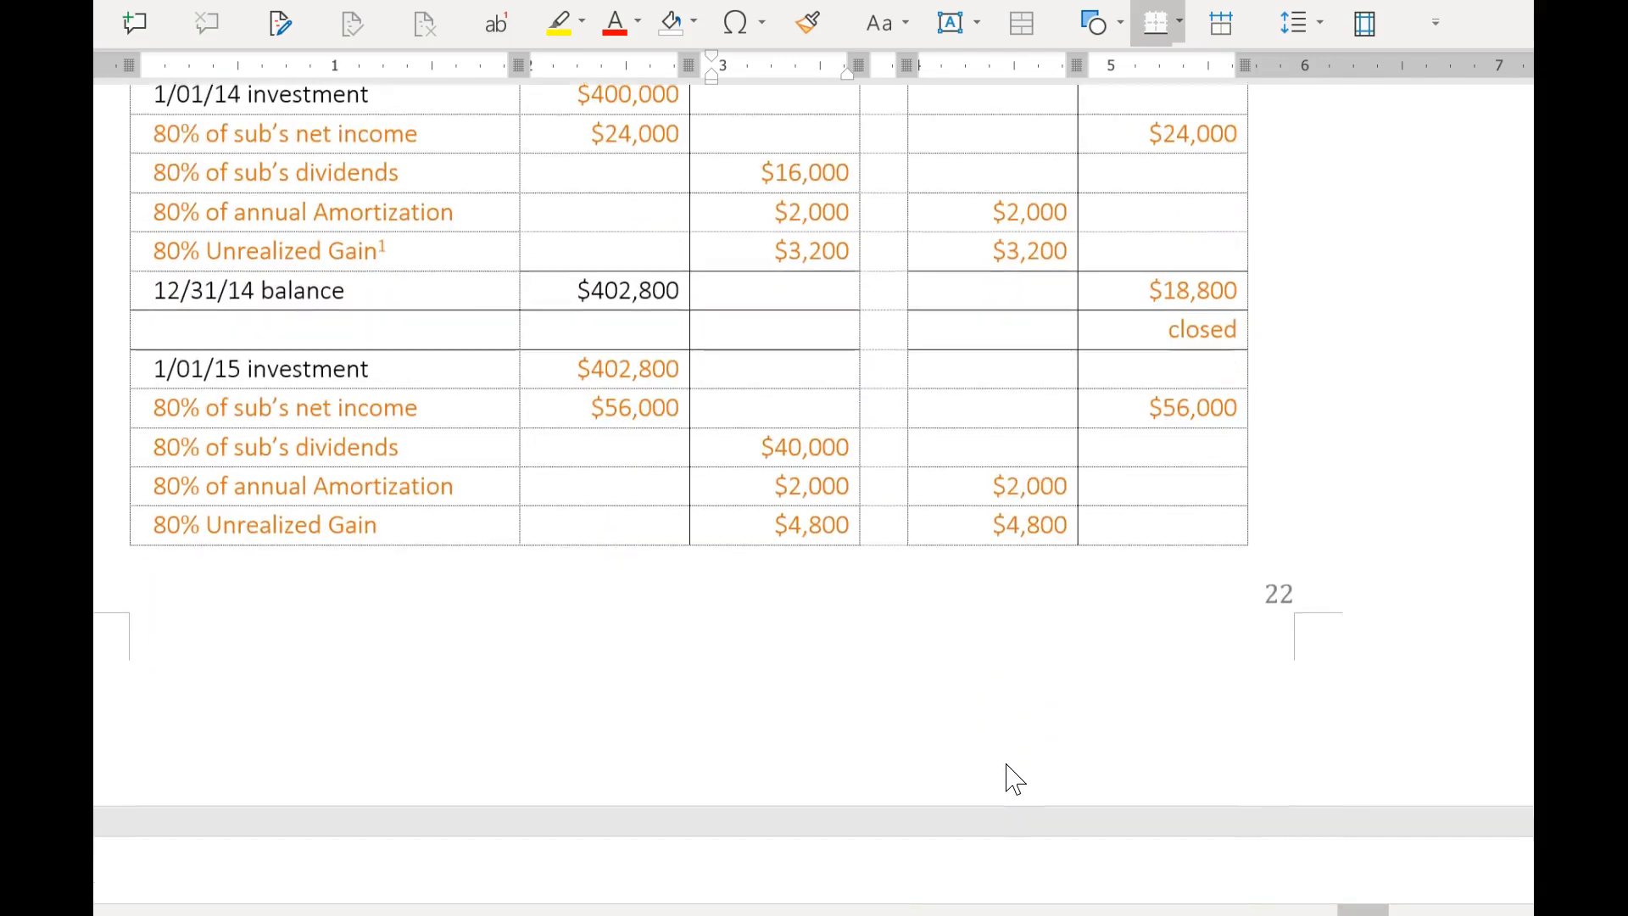
Compare the 80% realized gain for 2015 on the following page with the 2014 unrealized gain in Table 5.9.
click(642, 750)
scroll(641, 751, up, 3)
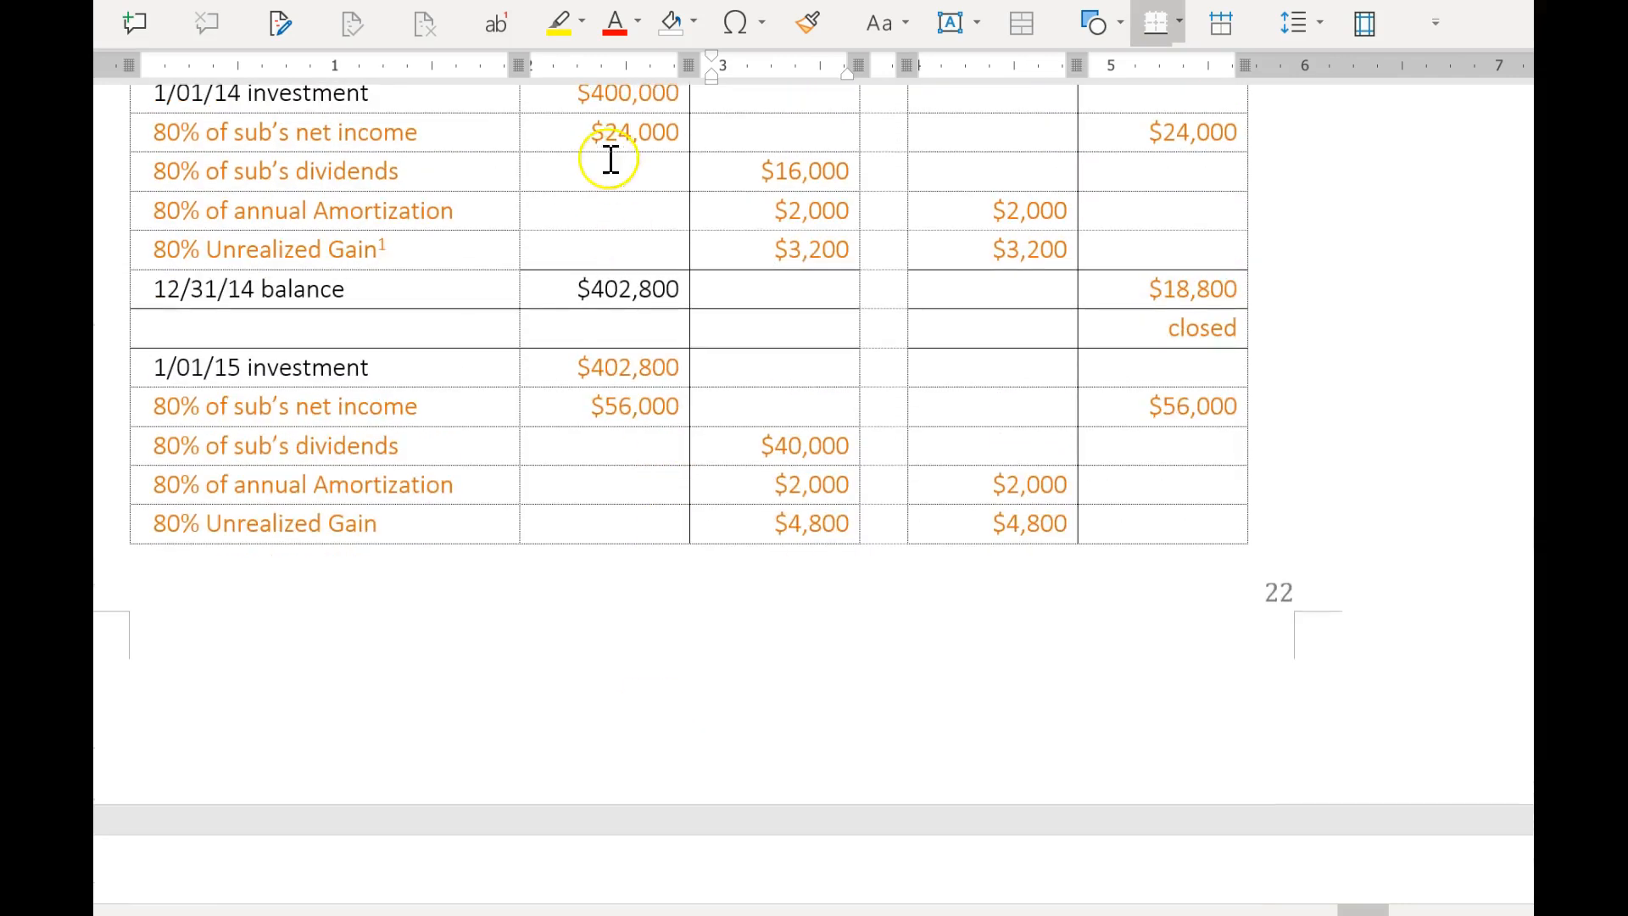
scroll(895, 492, down, 4)
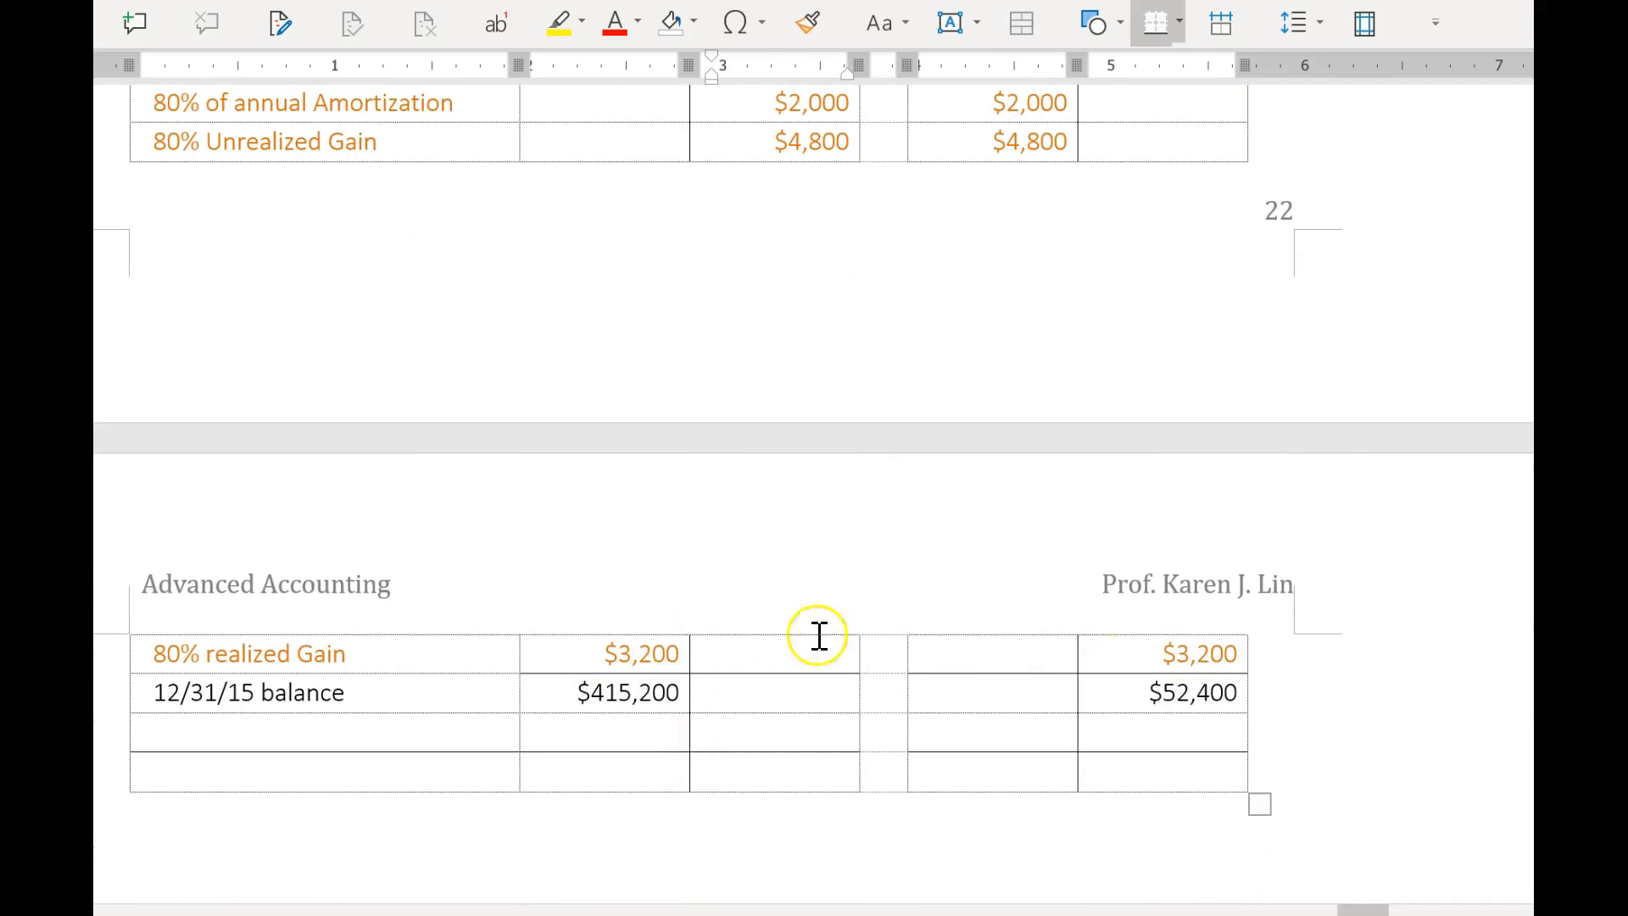
scroll(331, 468, up, 3)
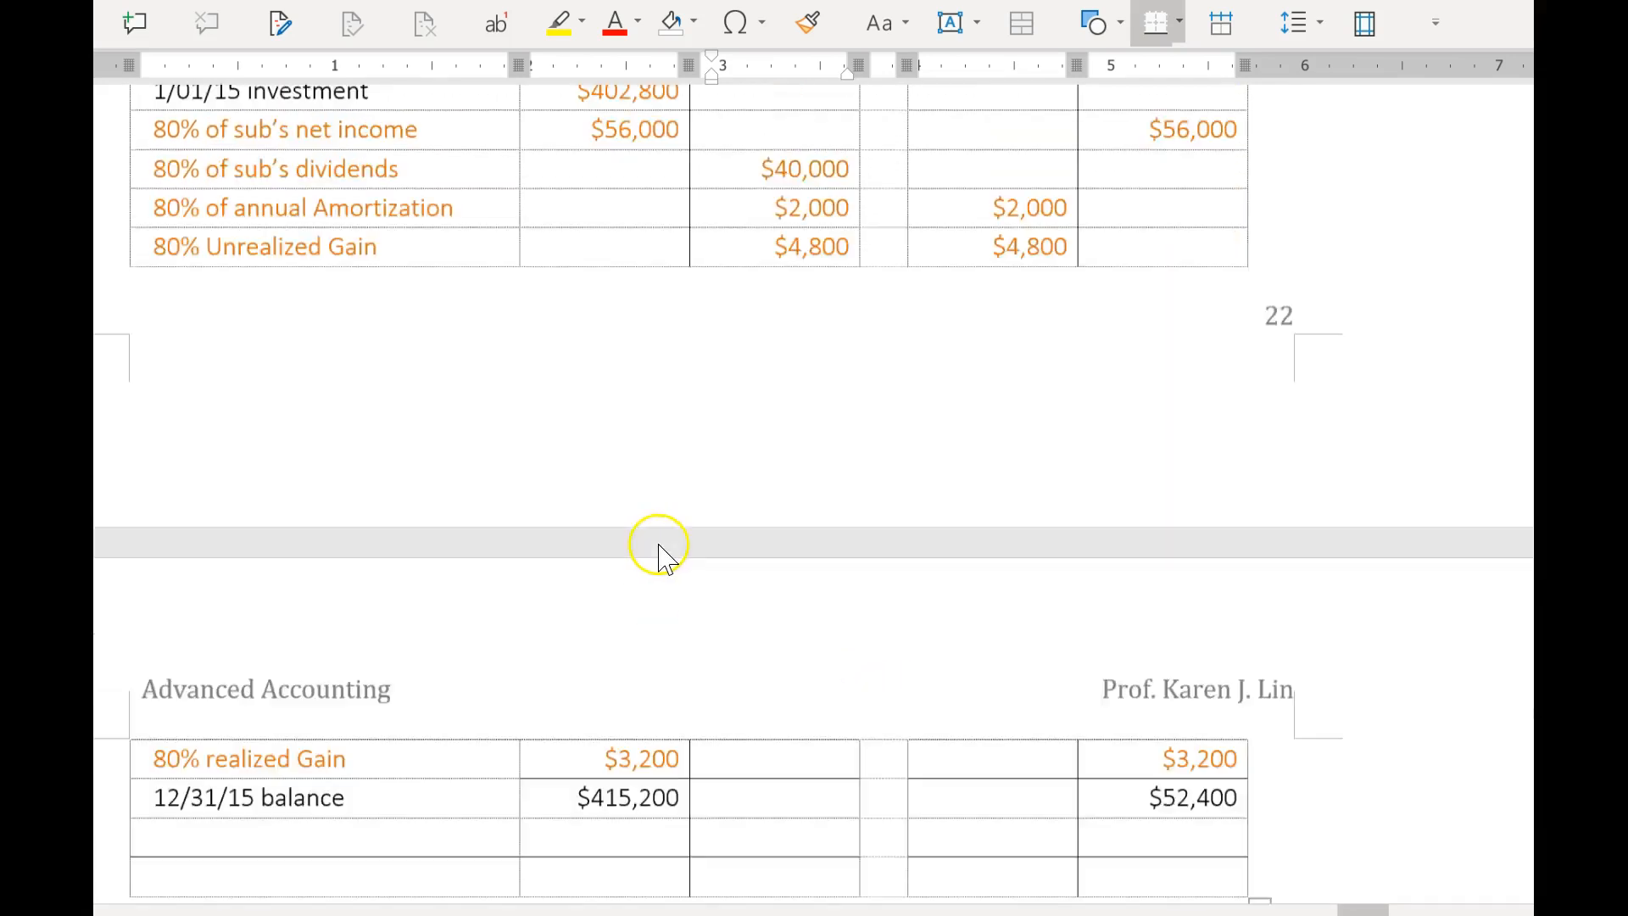
scroll(655, 545, down, 3)
scroll(959, 505, up, 3)
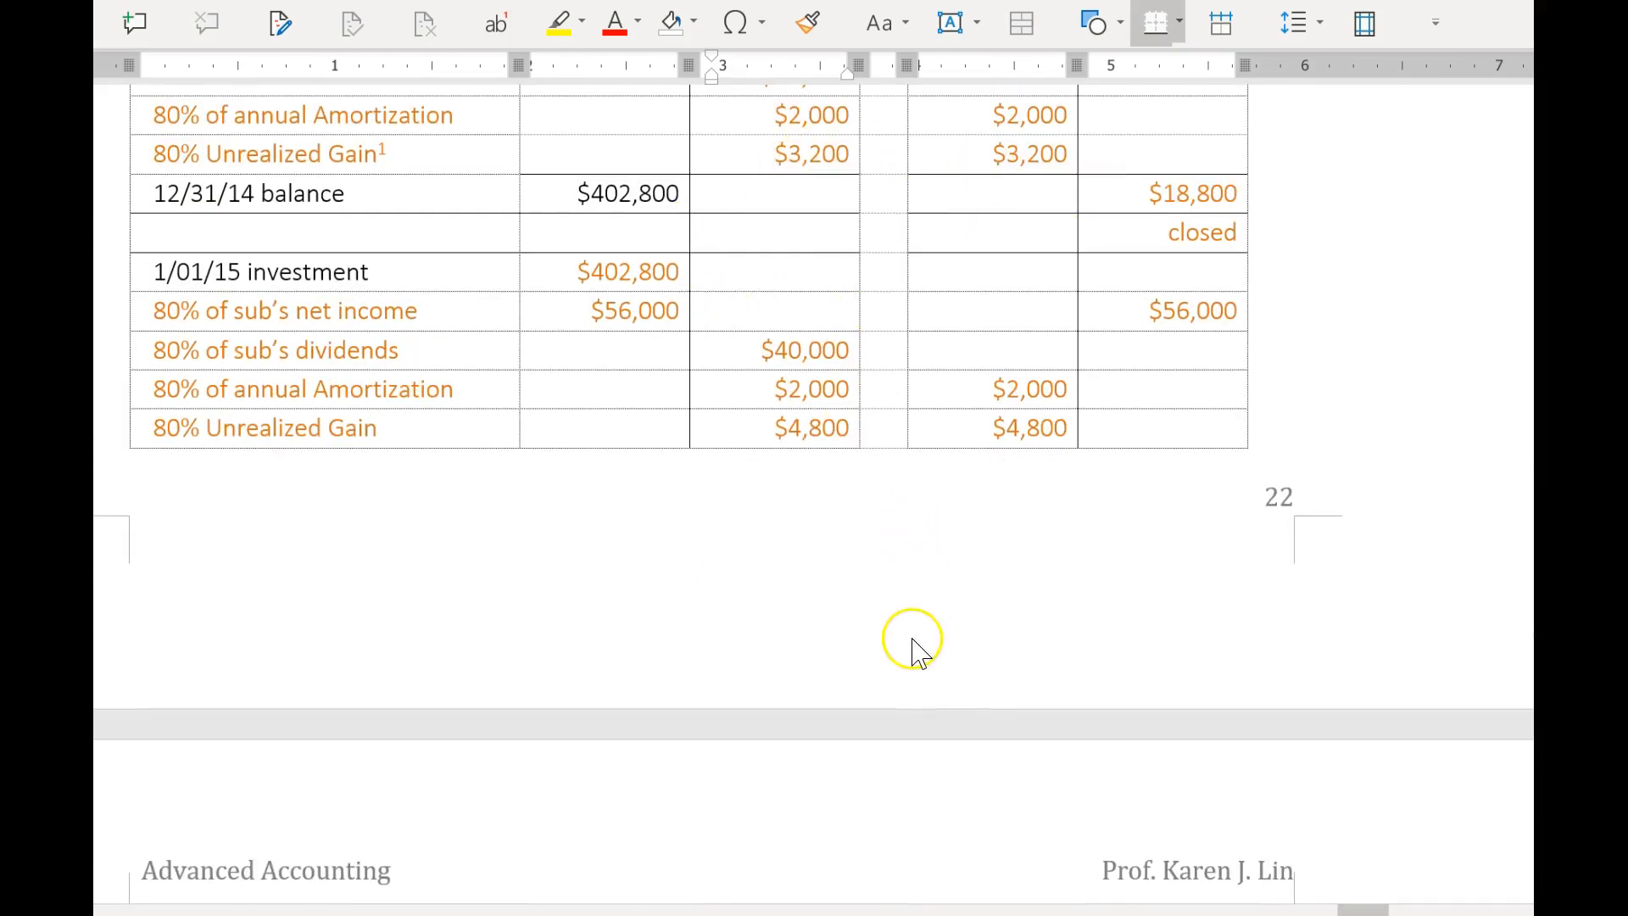
scroll(914, 641, up, 1)
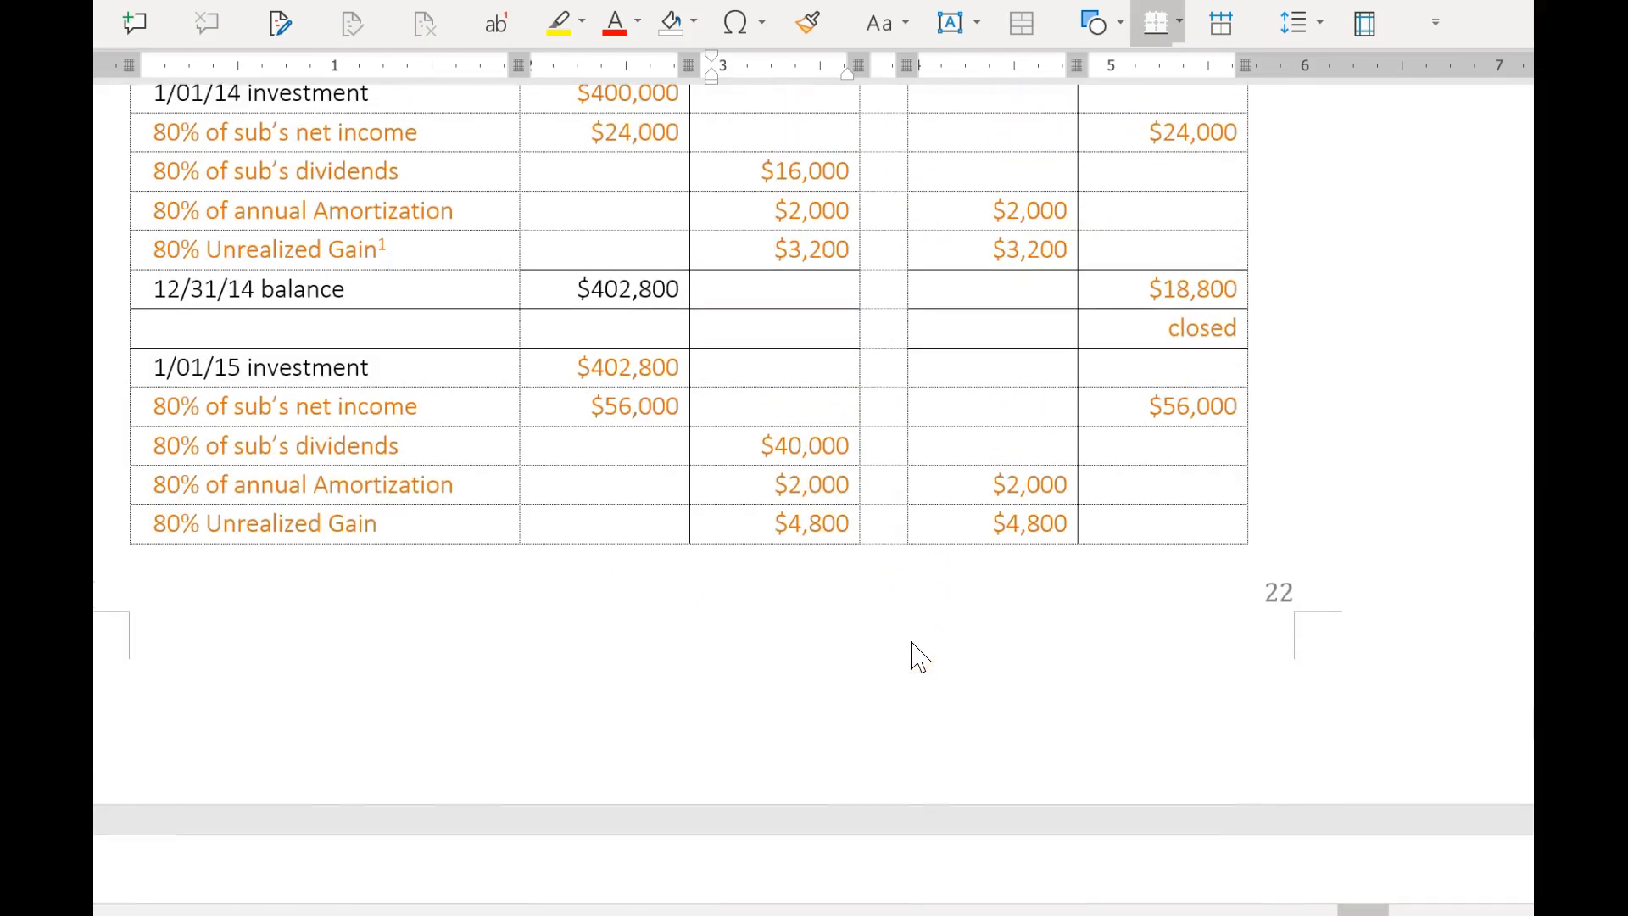
scroll(920, 657, up, 2)
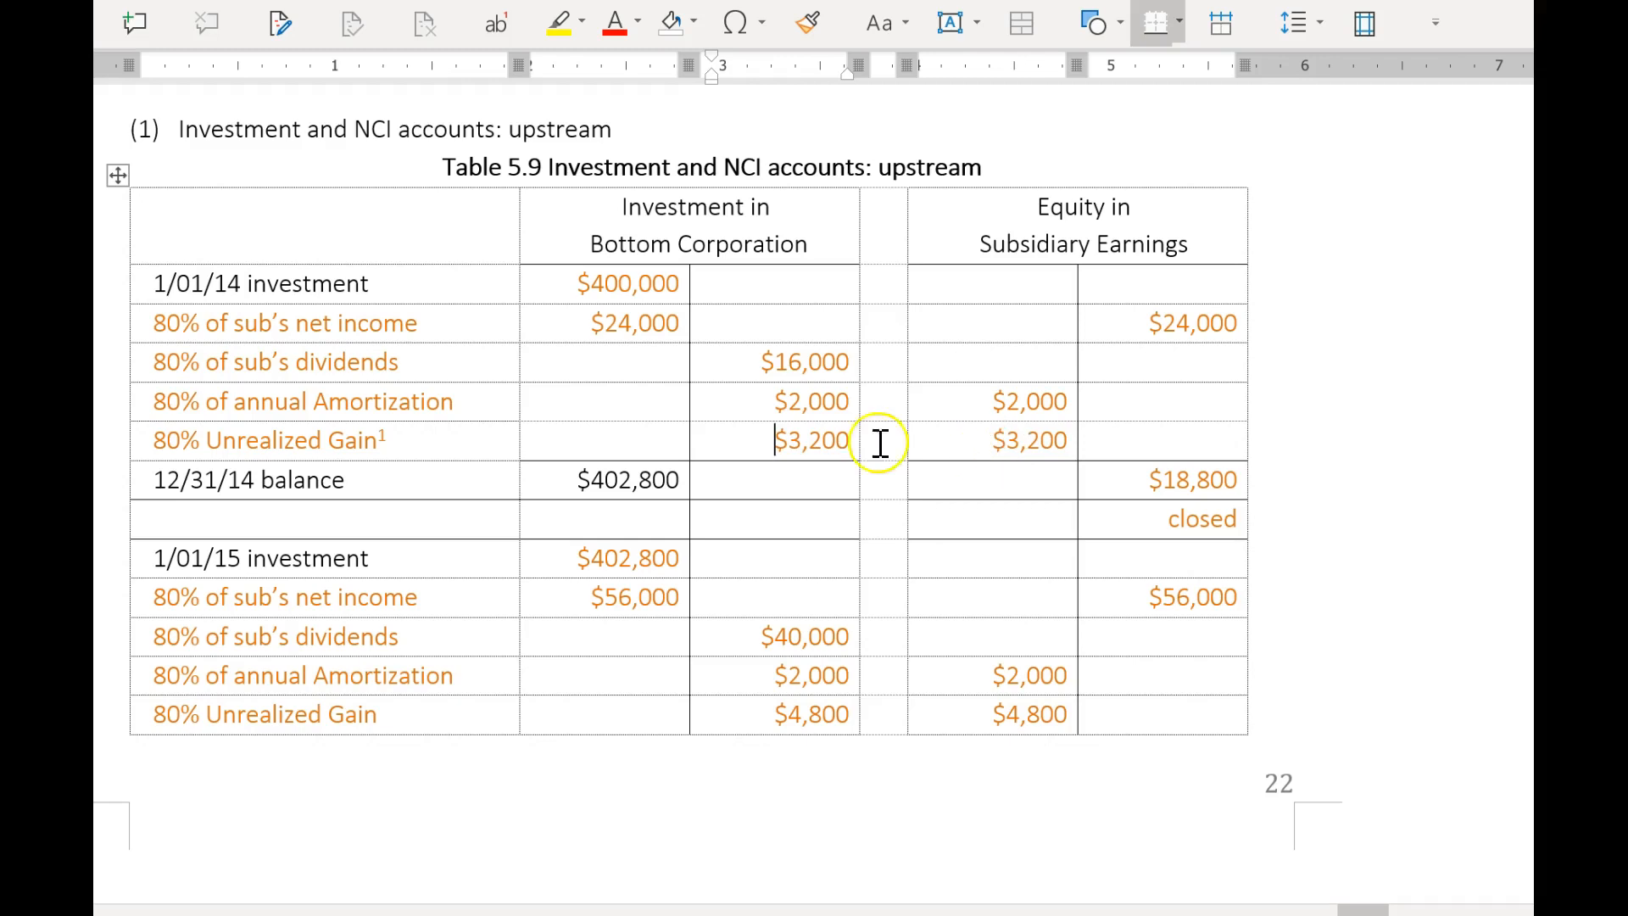
scroll(955, 619, down, 5)
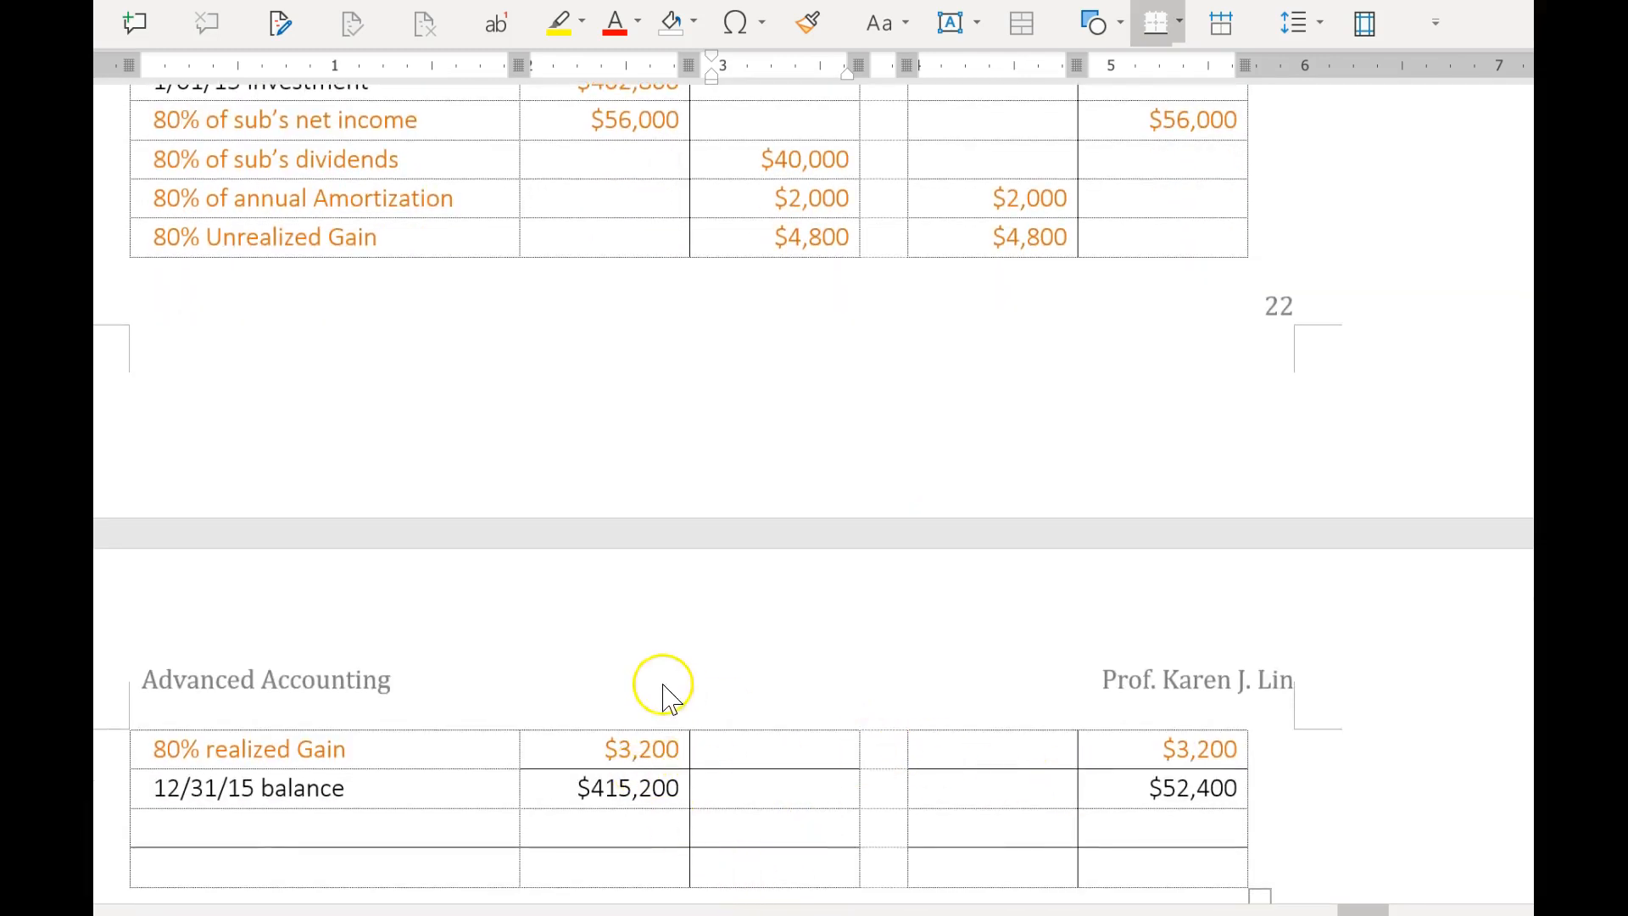
Go back past the red notes and section 3.2 to the earlier consolidation worksheet.
scroll(672, 740, up, 11)
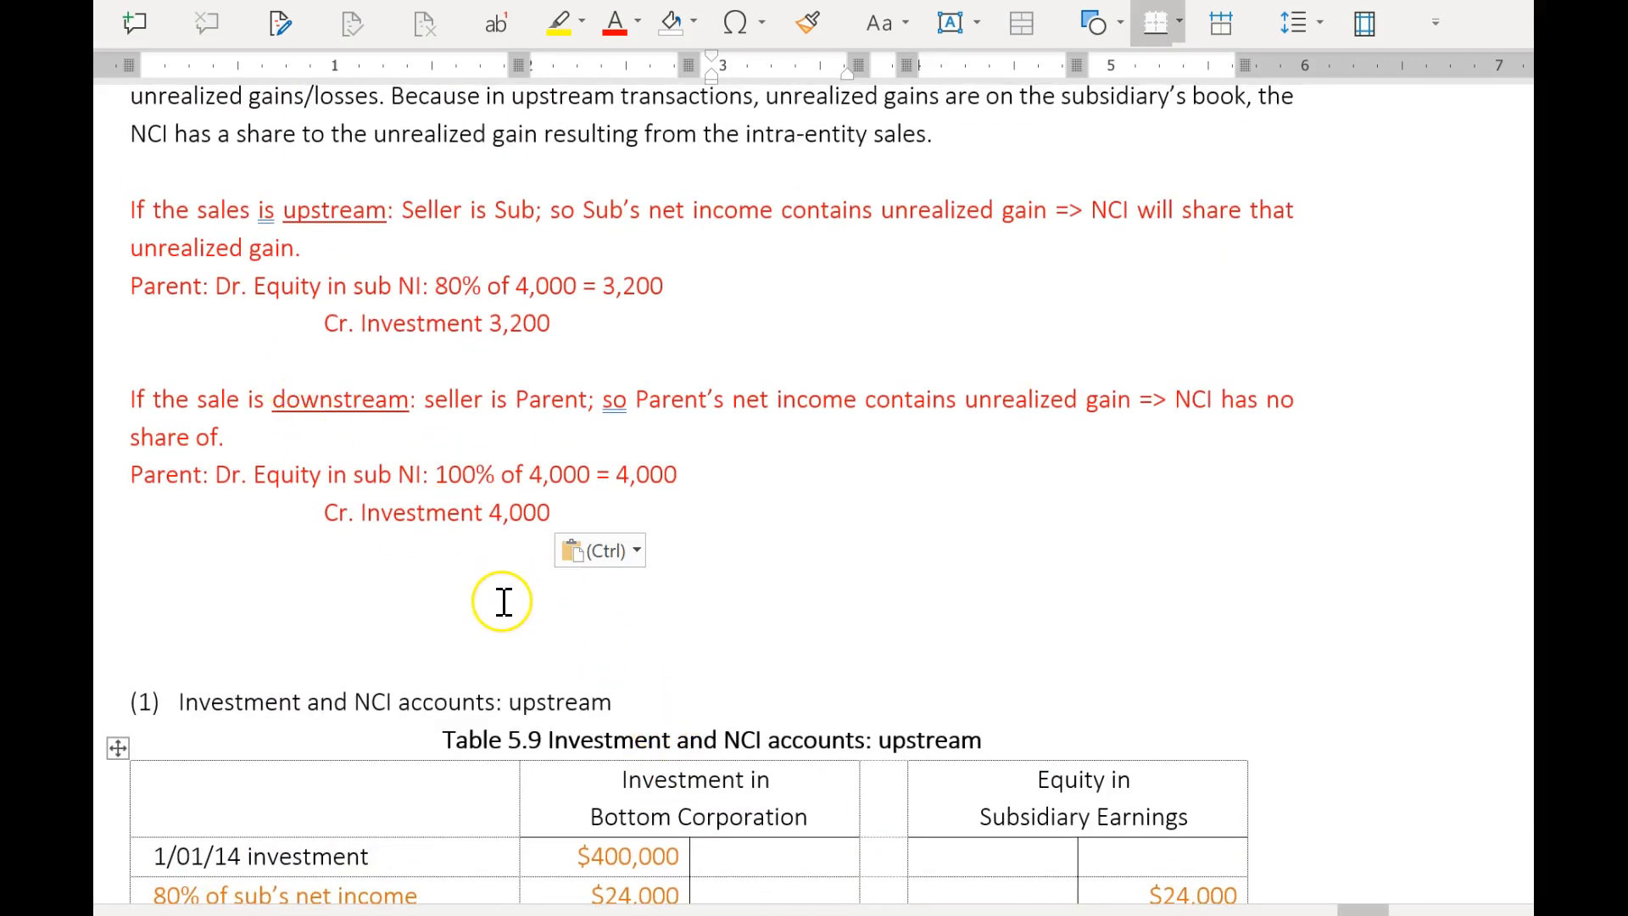
scroll(516, 665, up, 20)
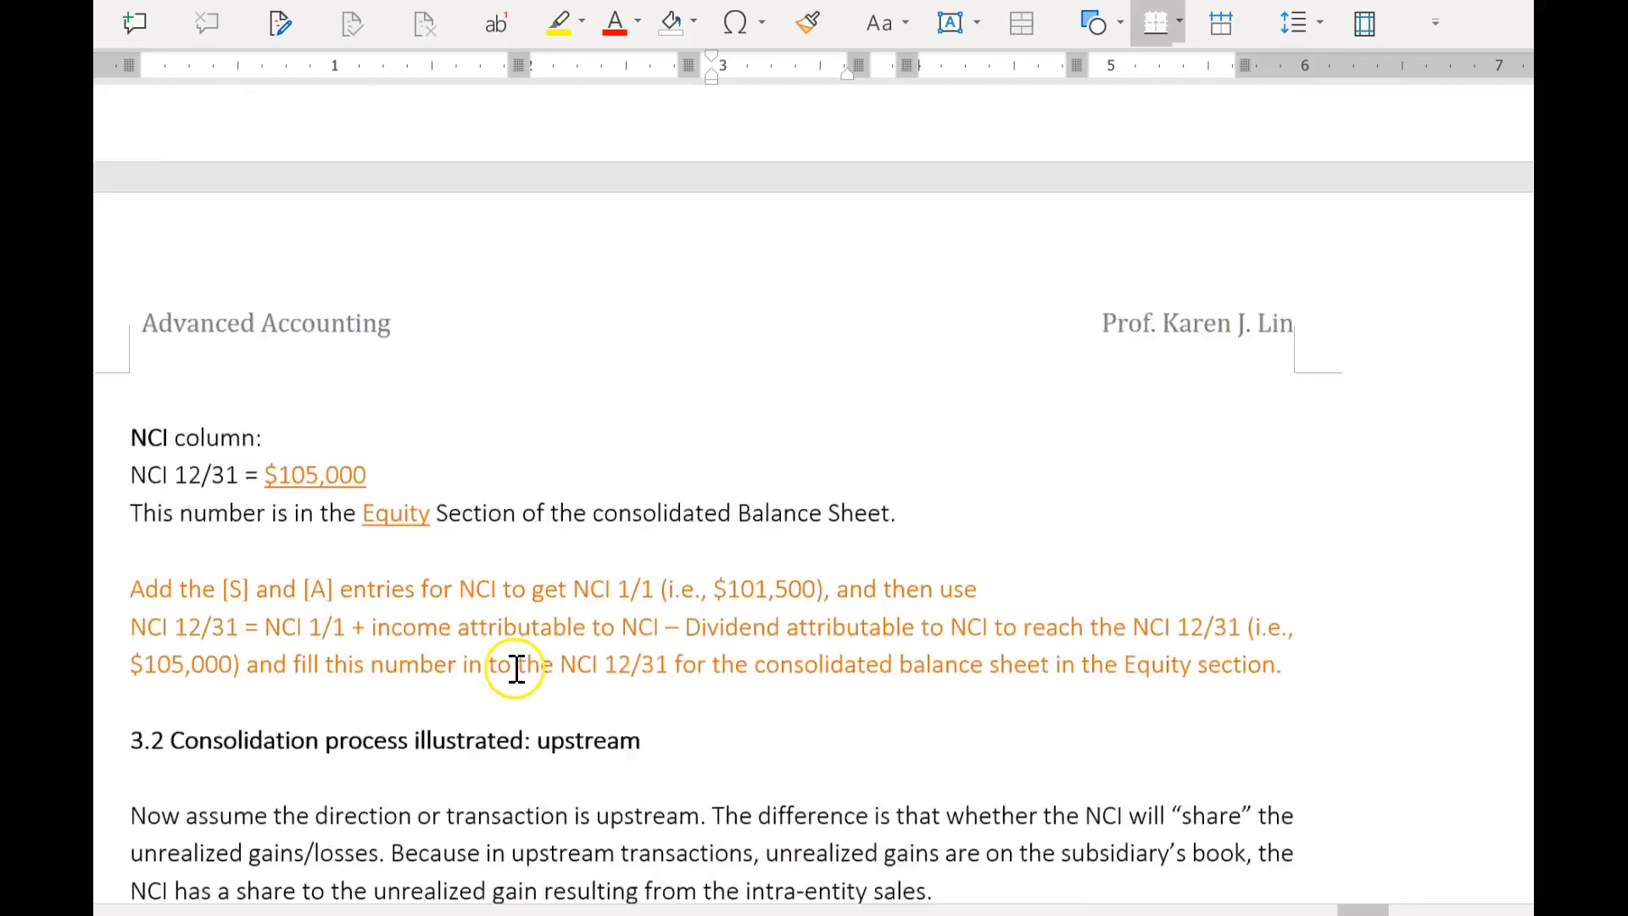
scroll(522, 704, up, 20)
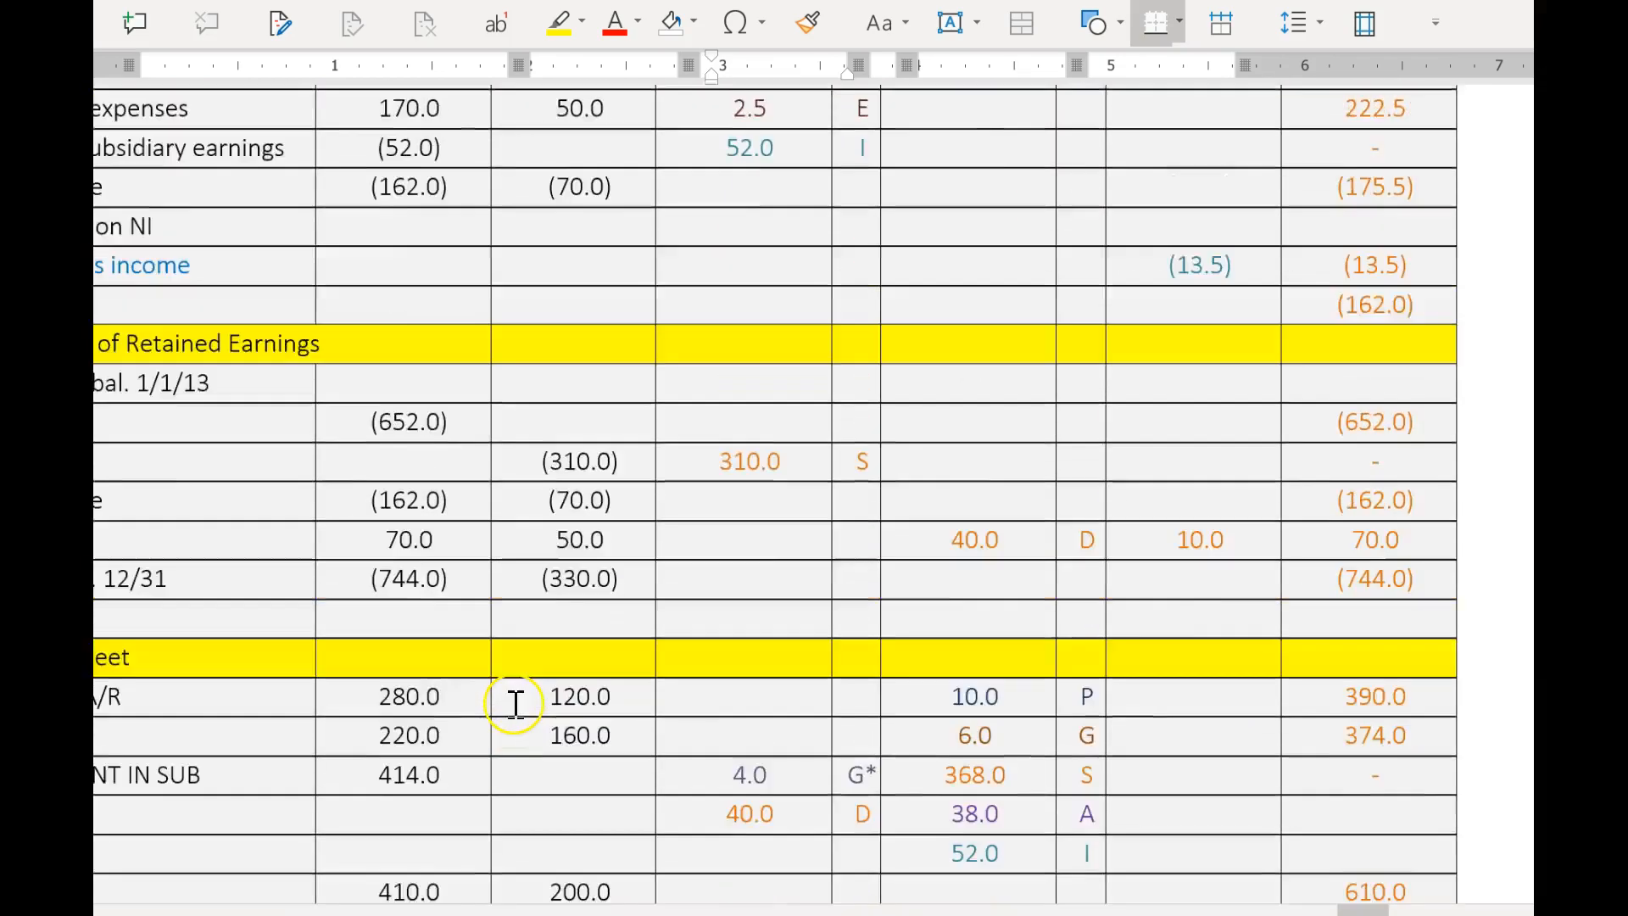
Compare the 2014 100% unrealized gain with the 2015 100% realized gain in the investment account of downstream Table 5.7.
scroll(516, 715, up, 20)
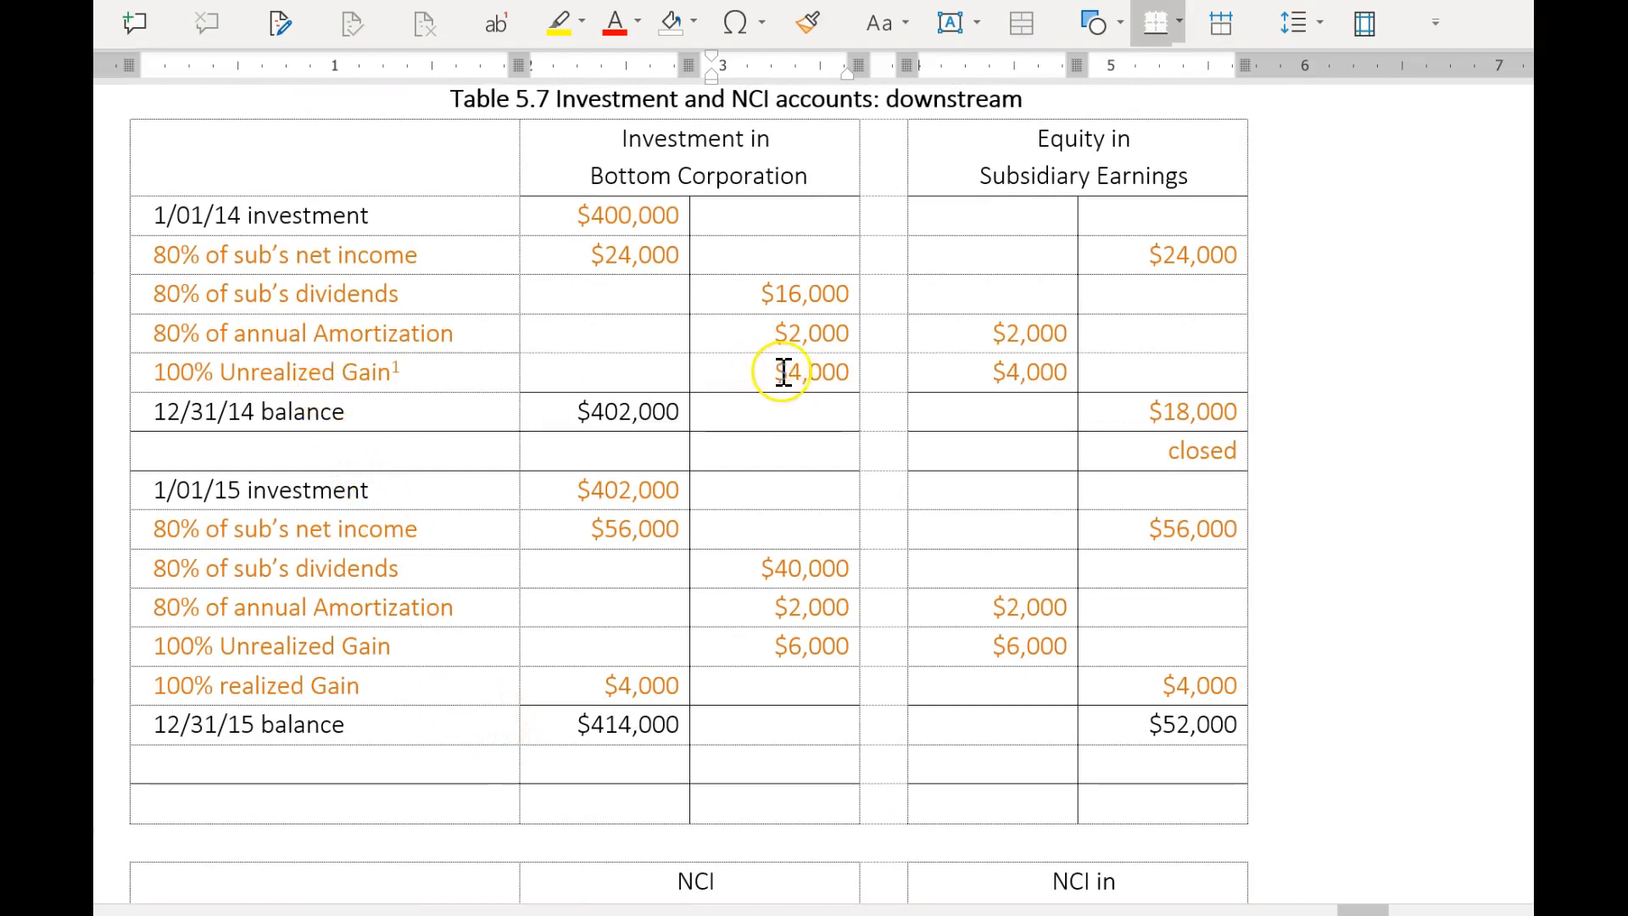
drag(783, 373, 860, 370)
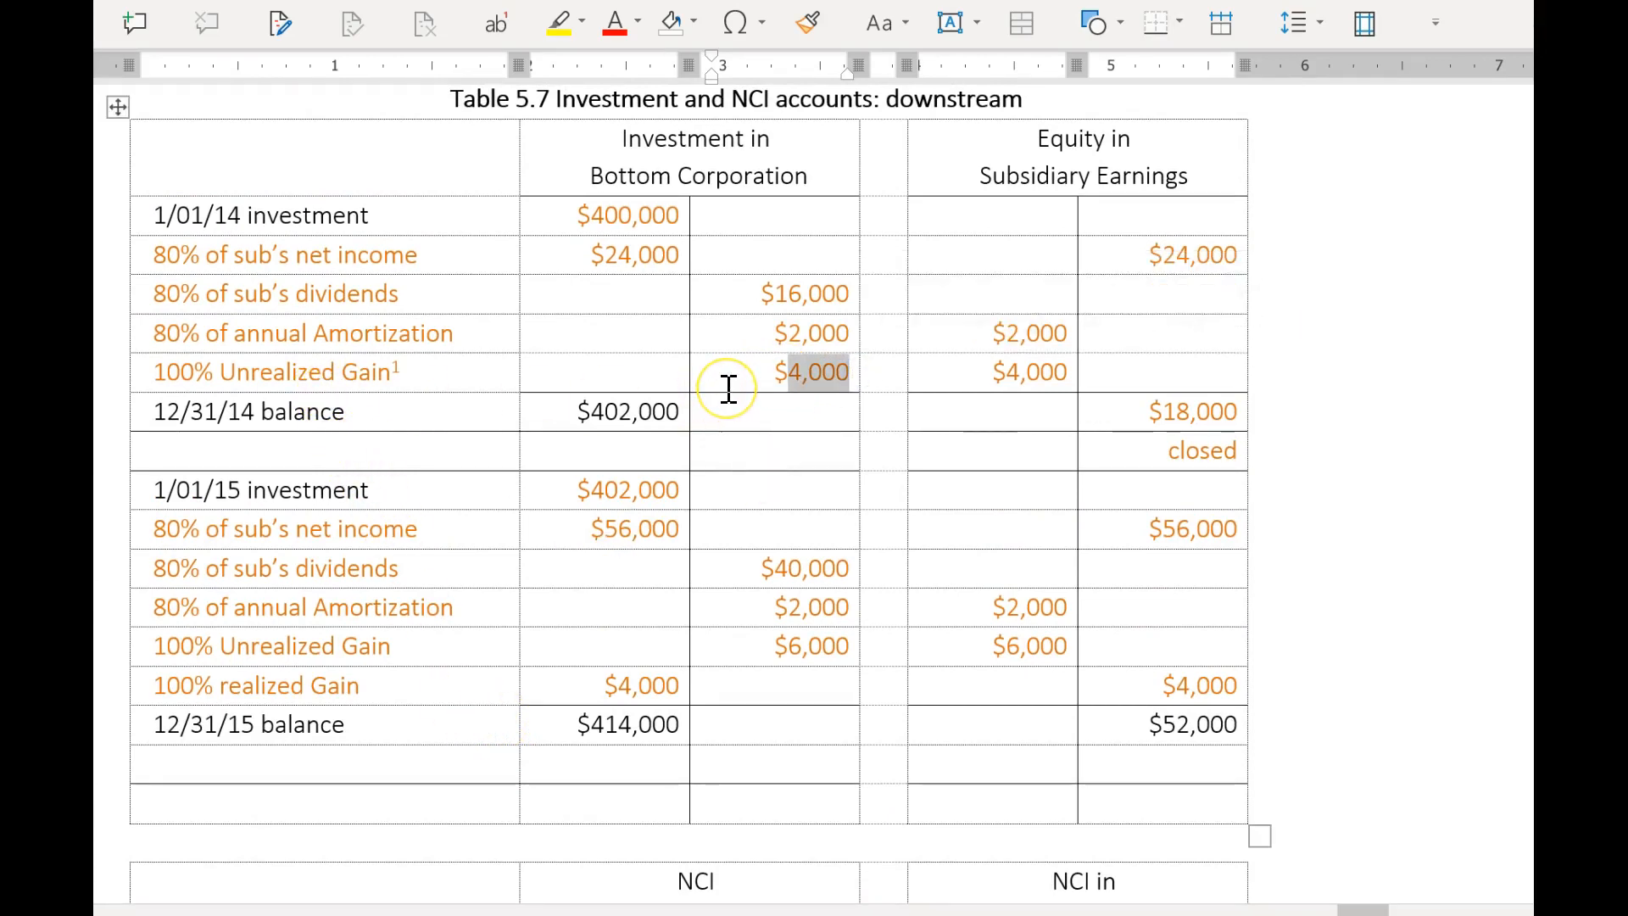
drag(609, 688, 678, 687)
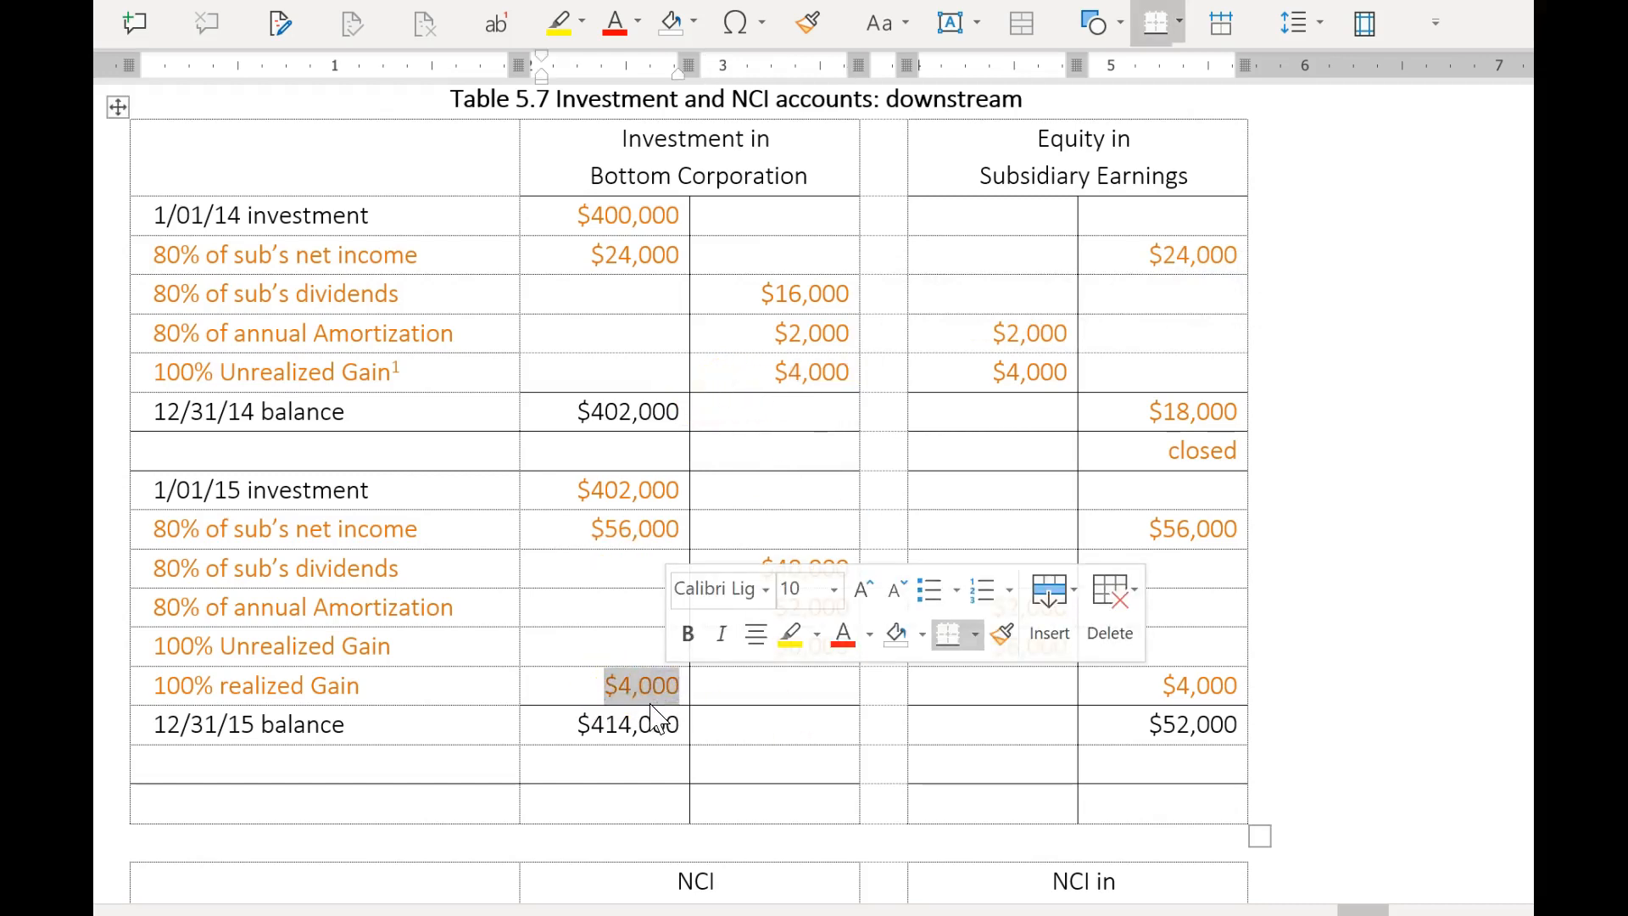
click(803, 373)
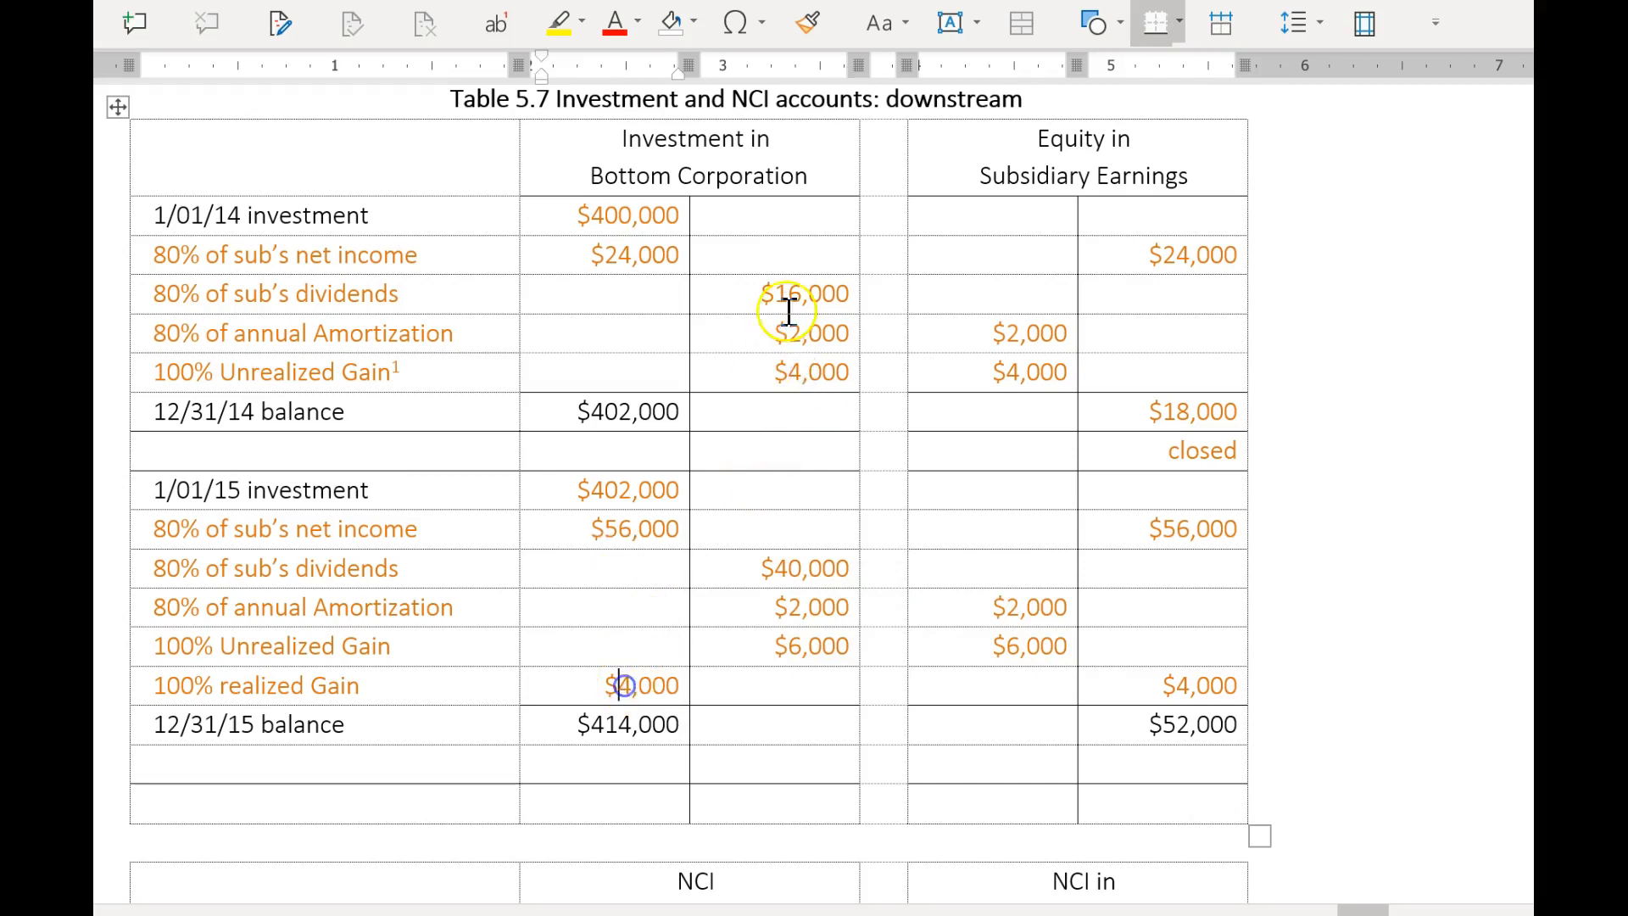
Review the 0% unrealized and realized gain rows in the downstream NCI accounts that continue onto the following page.
scroll(683, 519, down, 5)
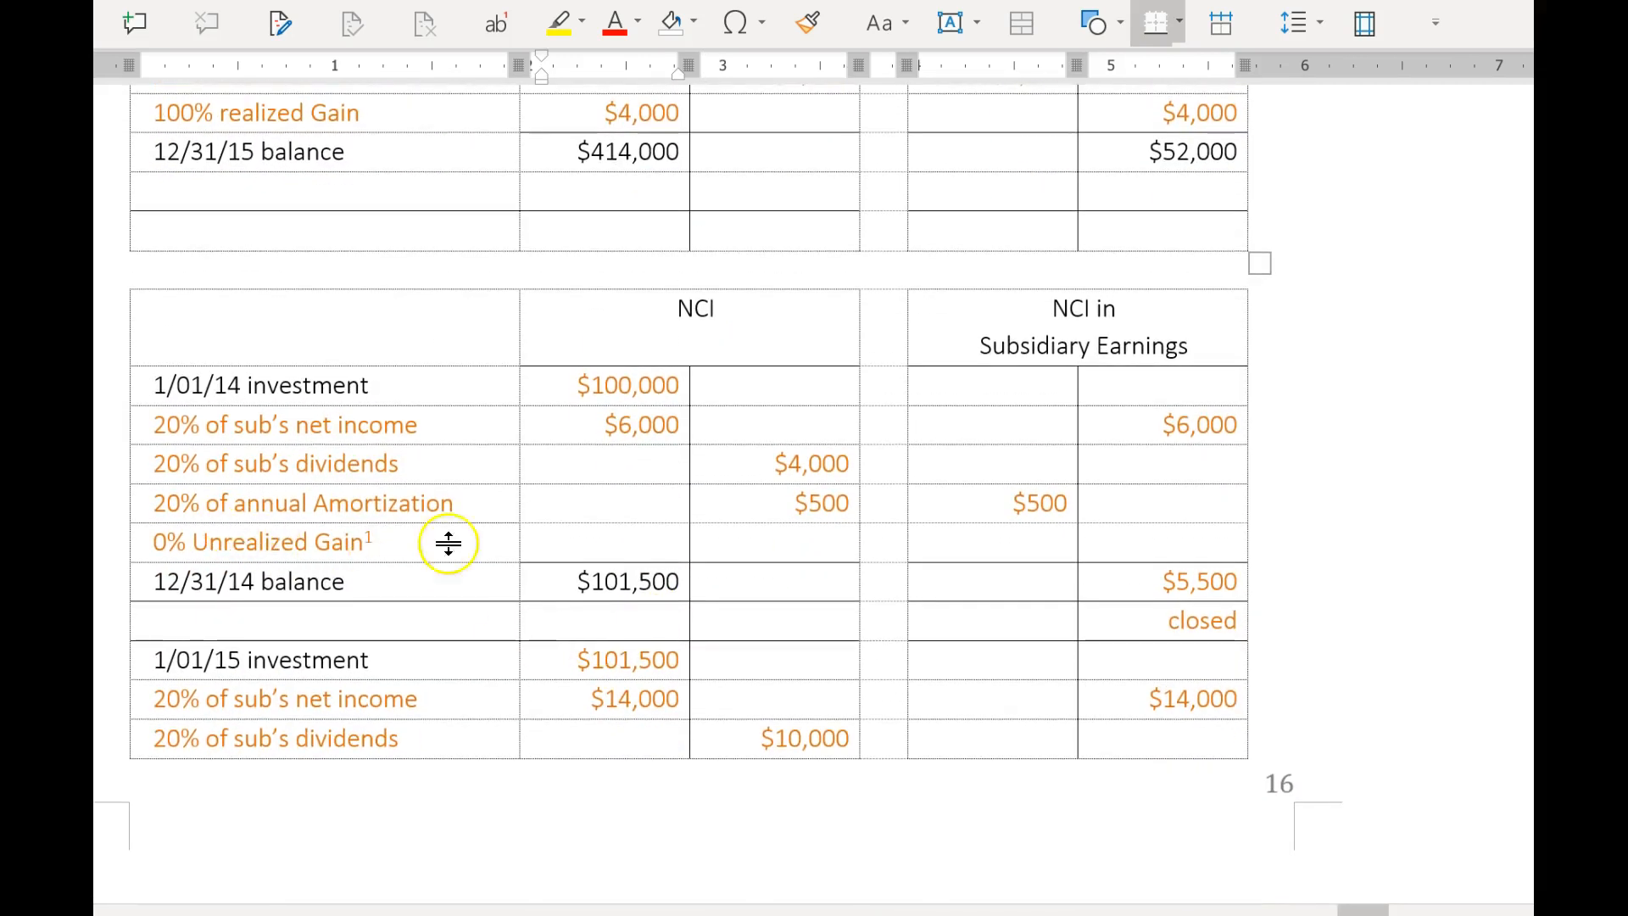
scroll(763, 776, down, 4)
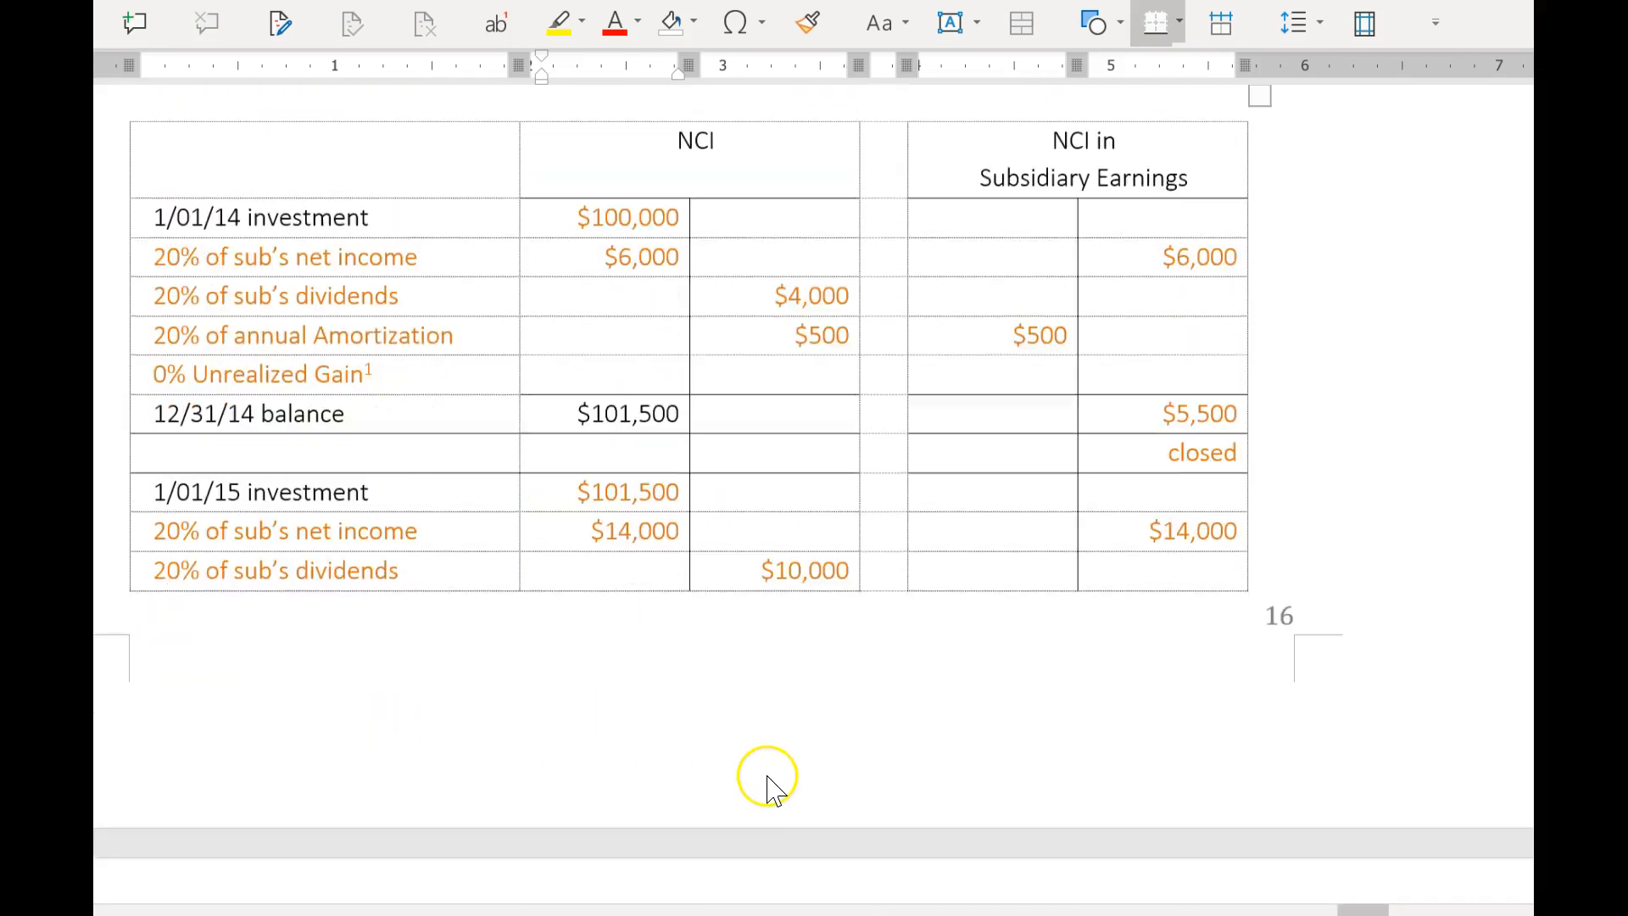
scroll(742, 762, down, 1)
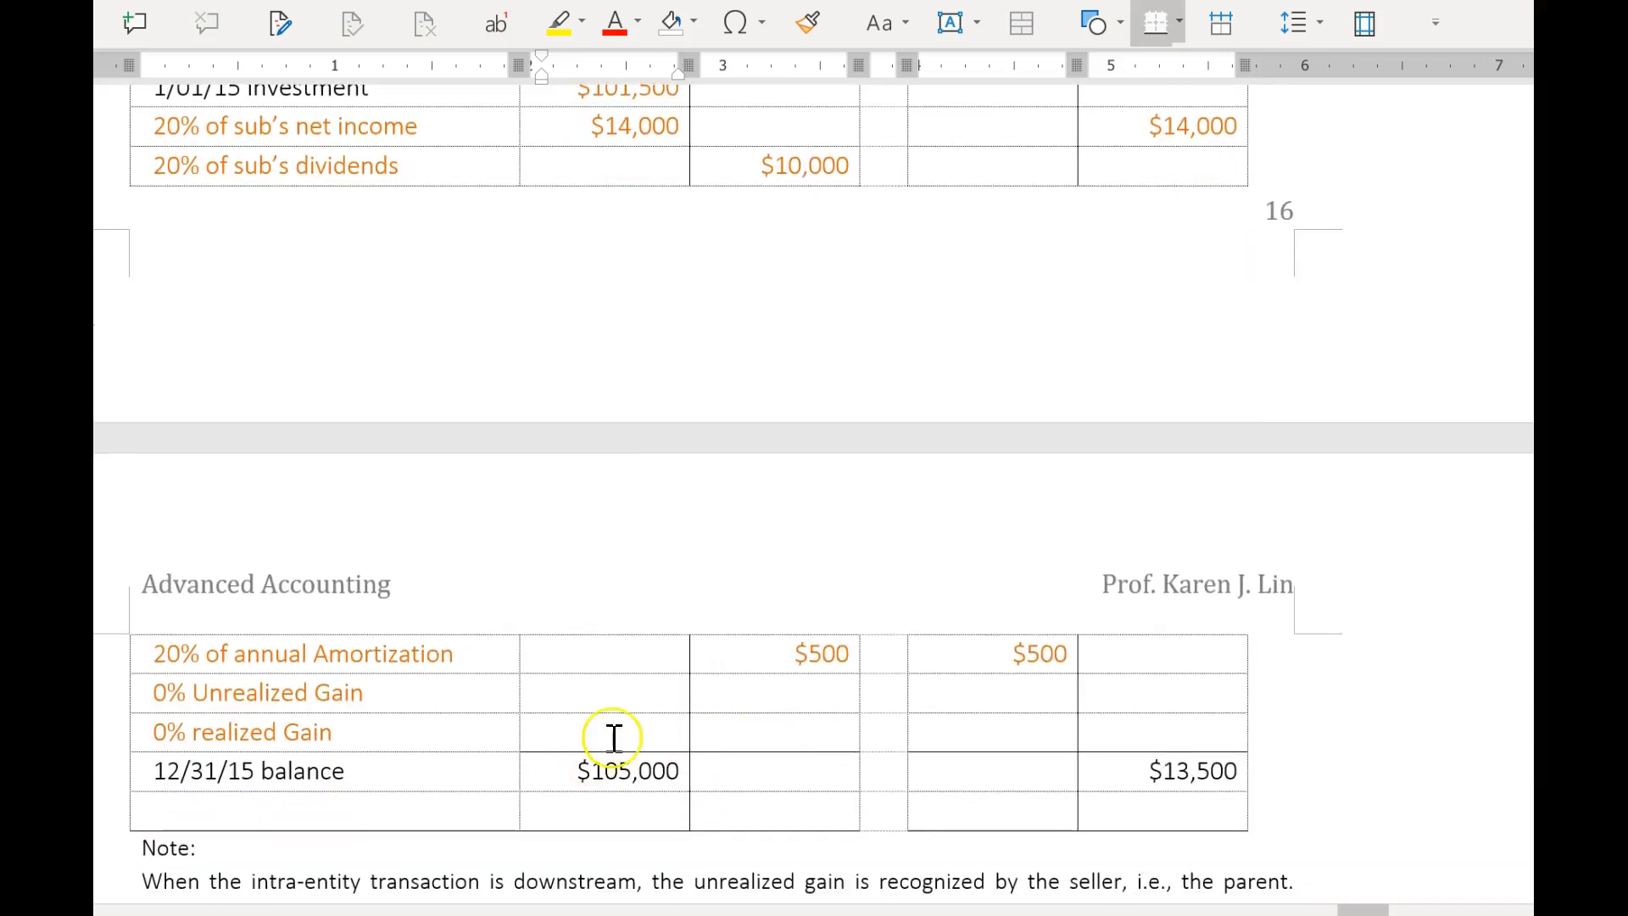
scroll(781, 705, up, 10)
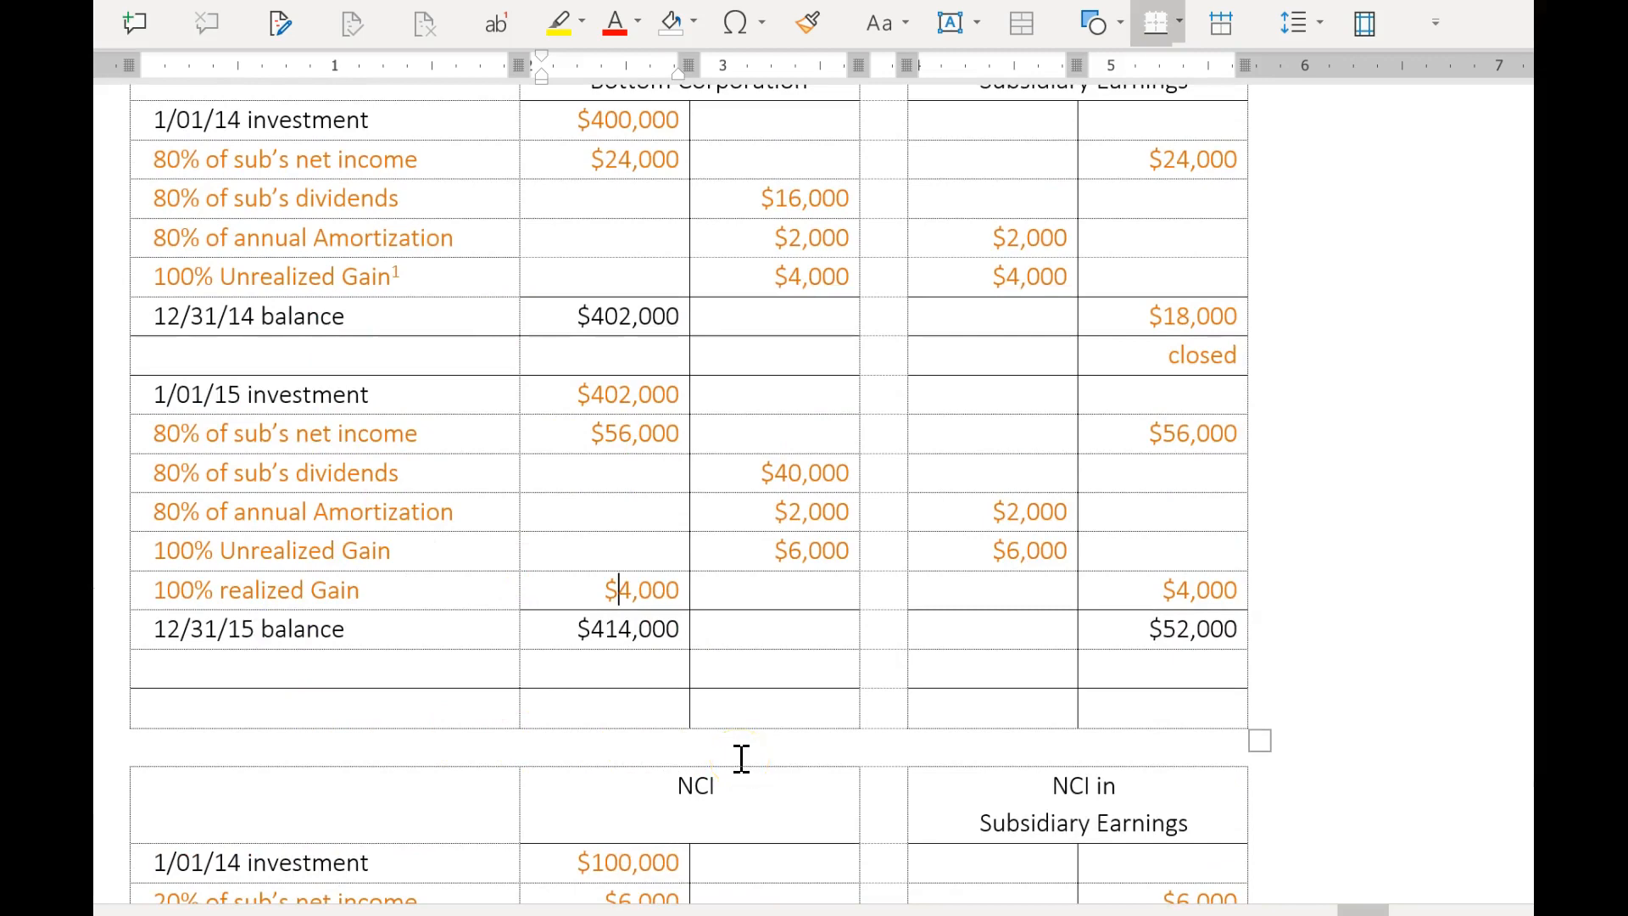
scroll(742, 758, down, 20)
scroll(745, 770, up, 20)
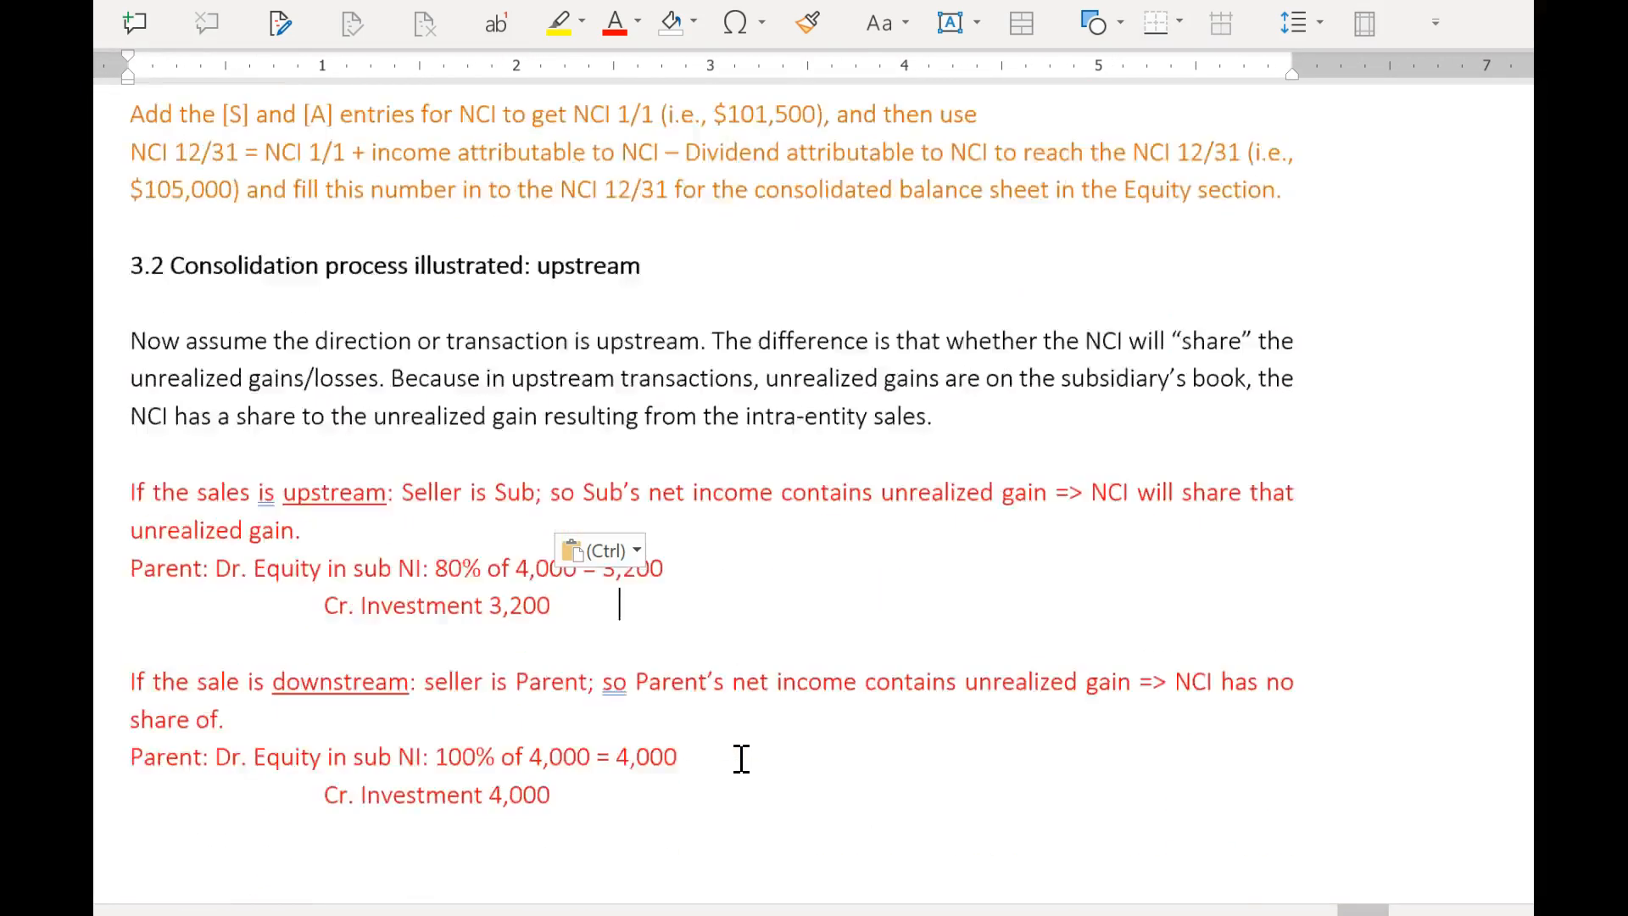
Return to Table 5.9 and compare its 80% unrealized gain for 2014 with the 80% realized gain for 2015.
key(Page_Down)
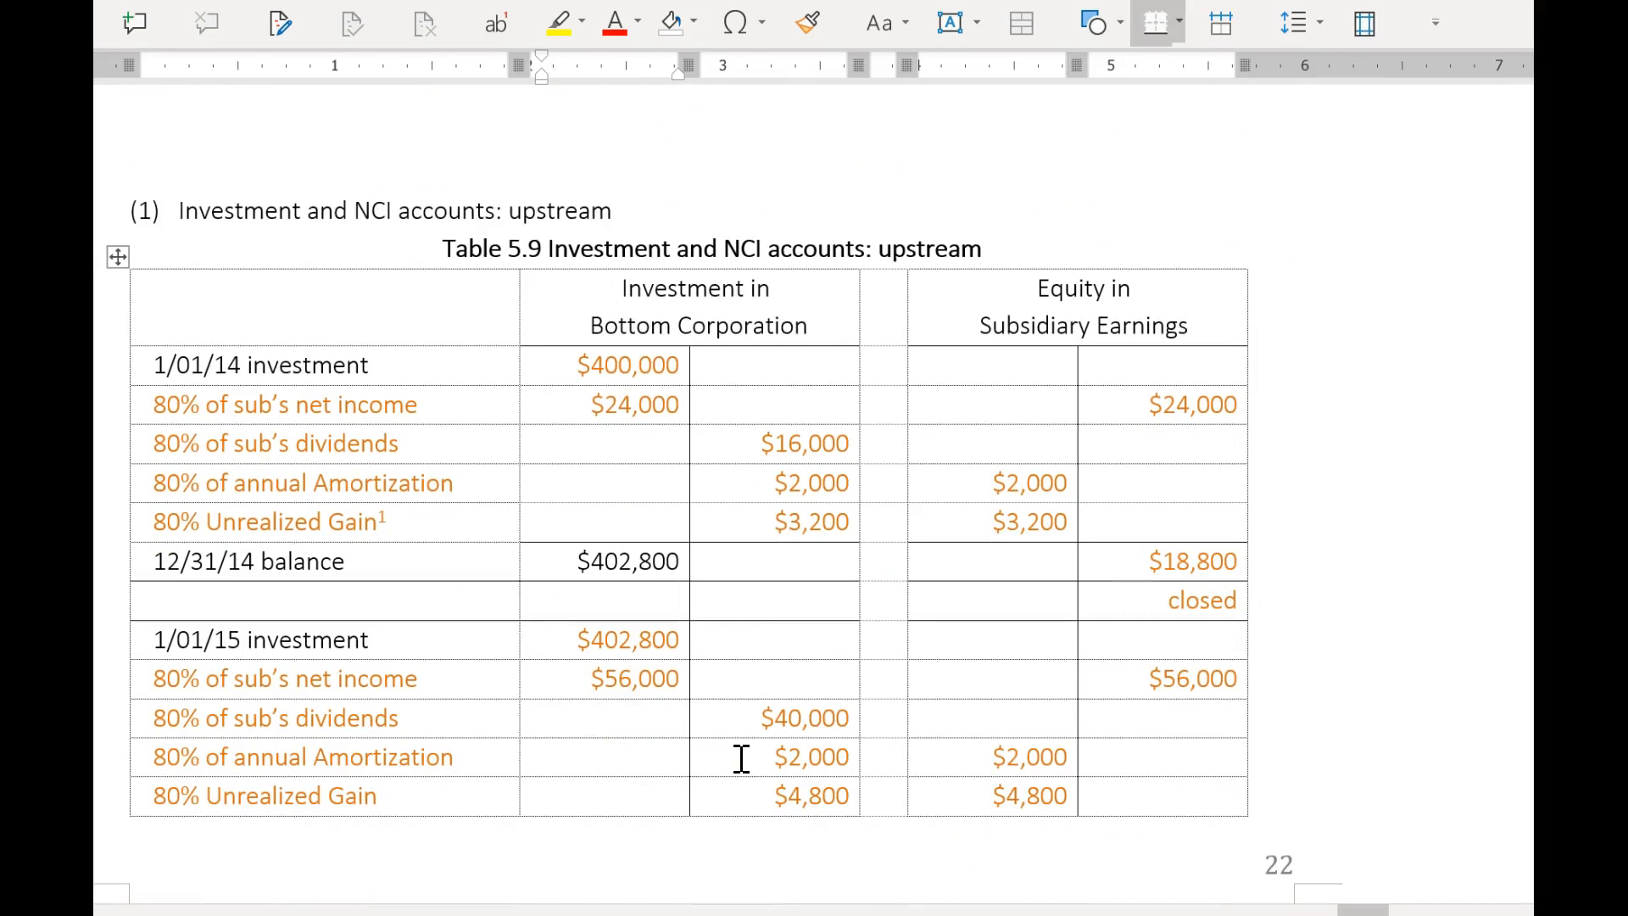
click(354, 533)
click(603, 598)
scroll(640, 607, up, 7)
scroll(654, 639, down, 8)
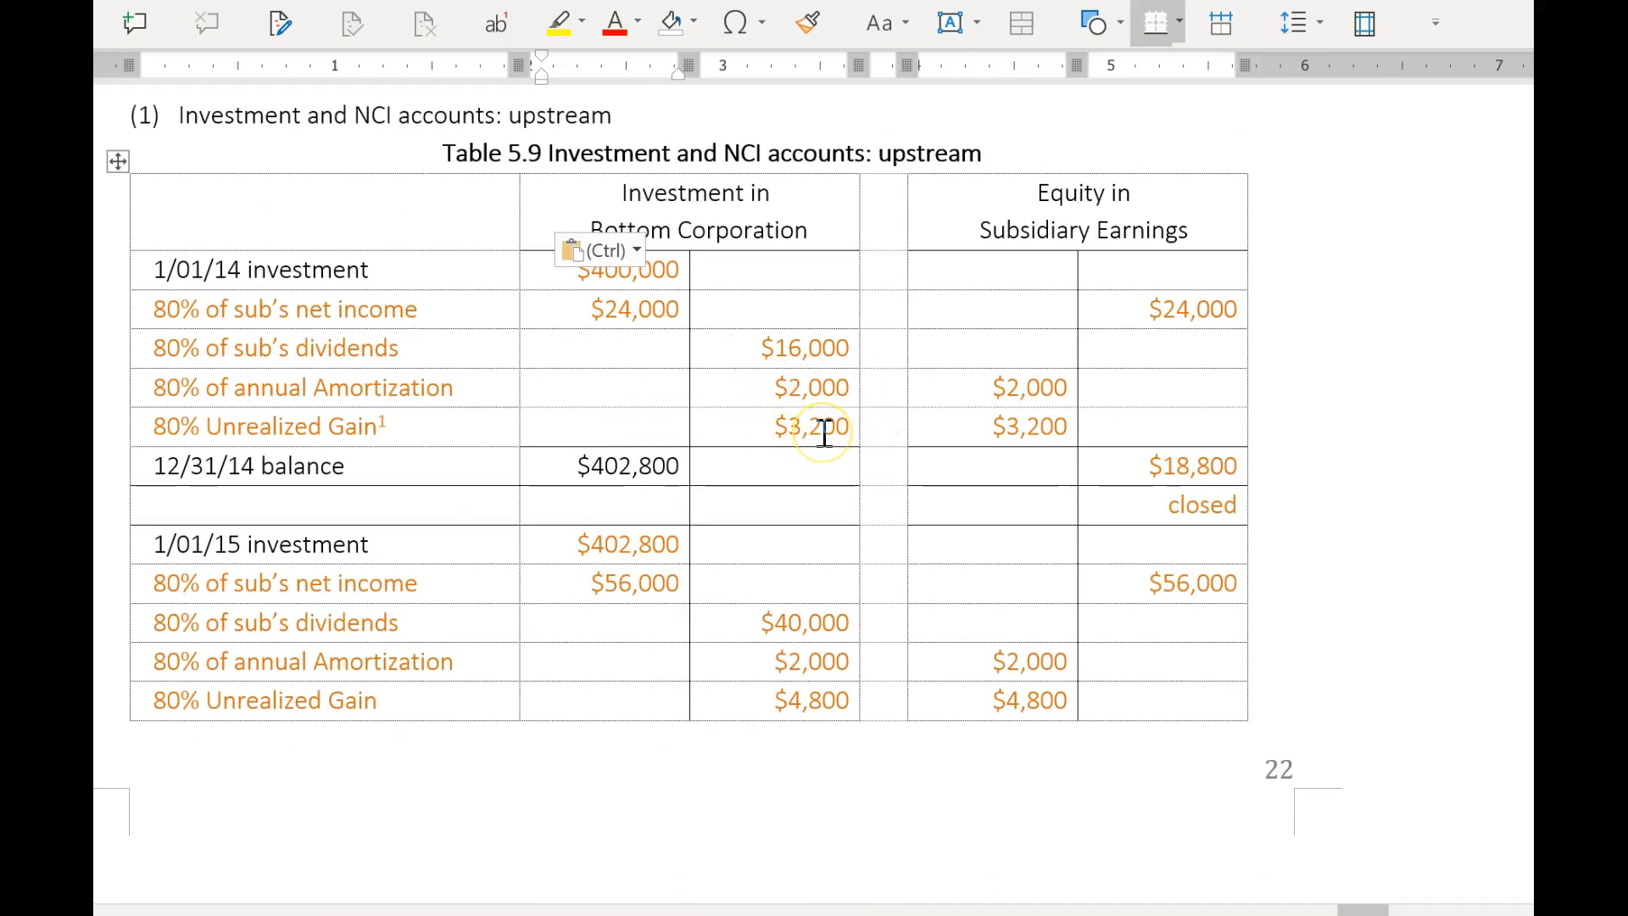
scroll(738, 708, down, 3)
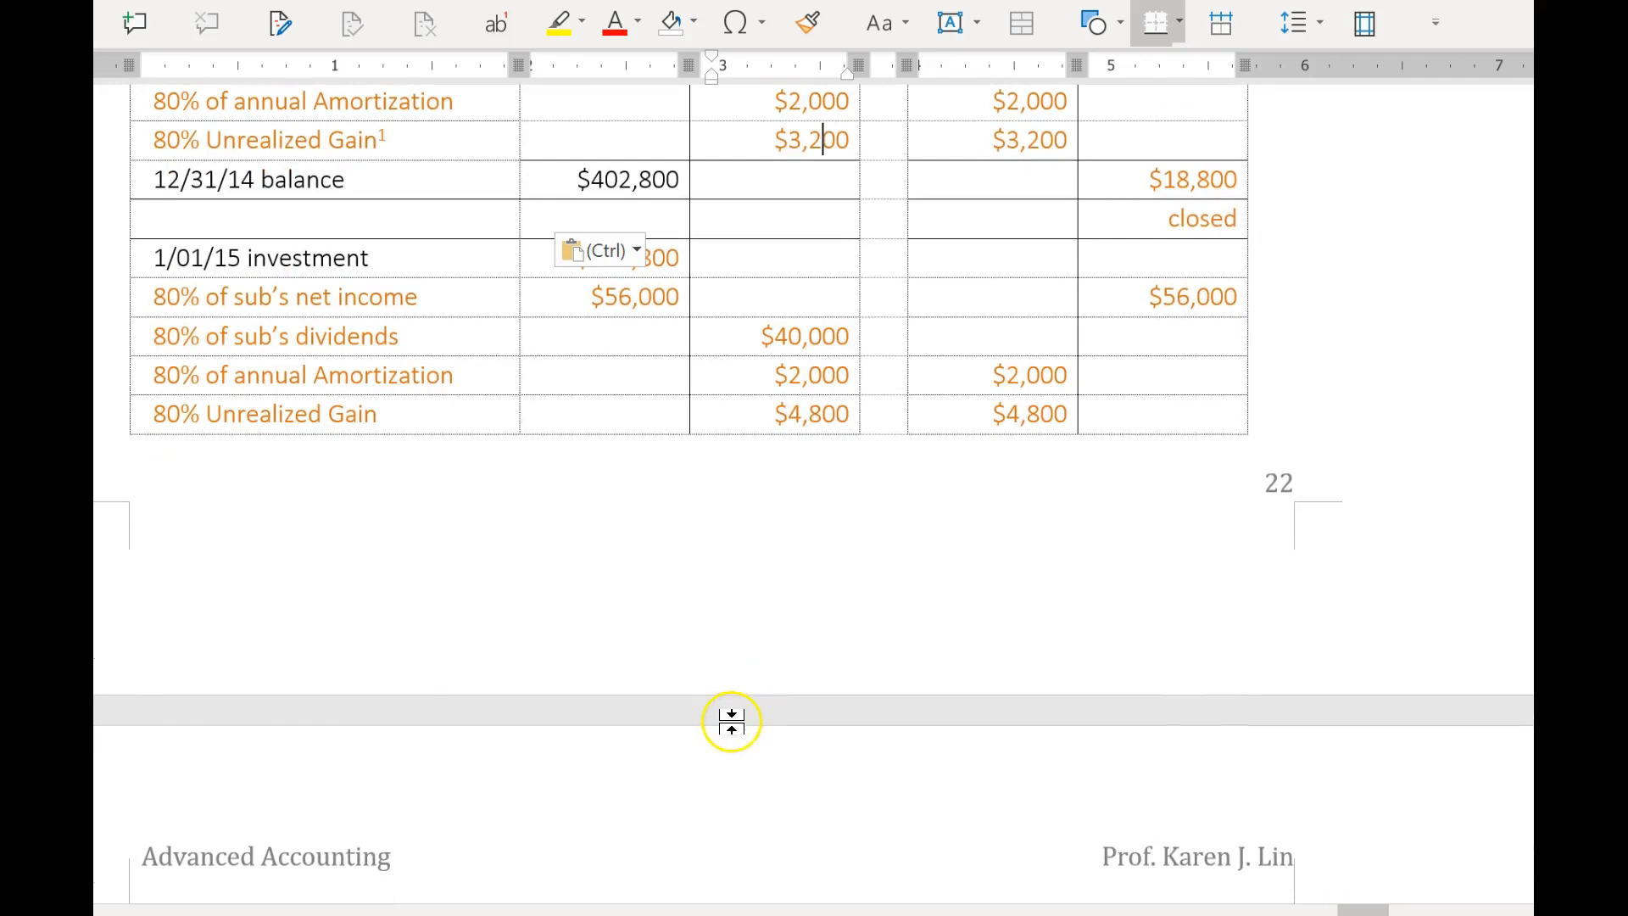
scroll(638, 580, down, 2)
click(610, 737)
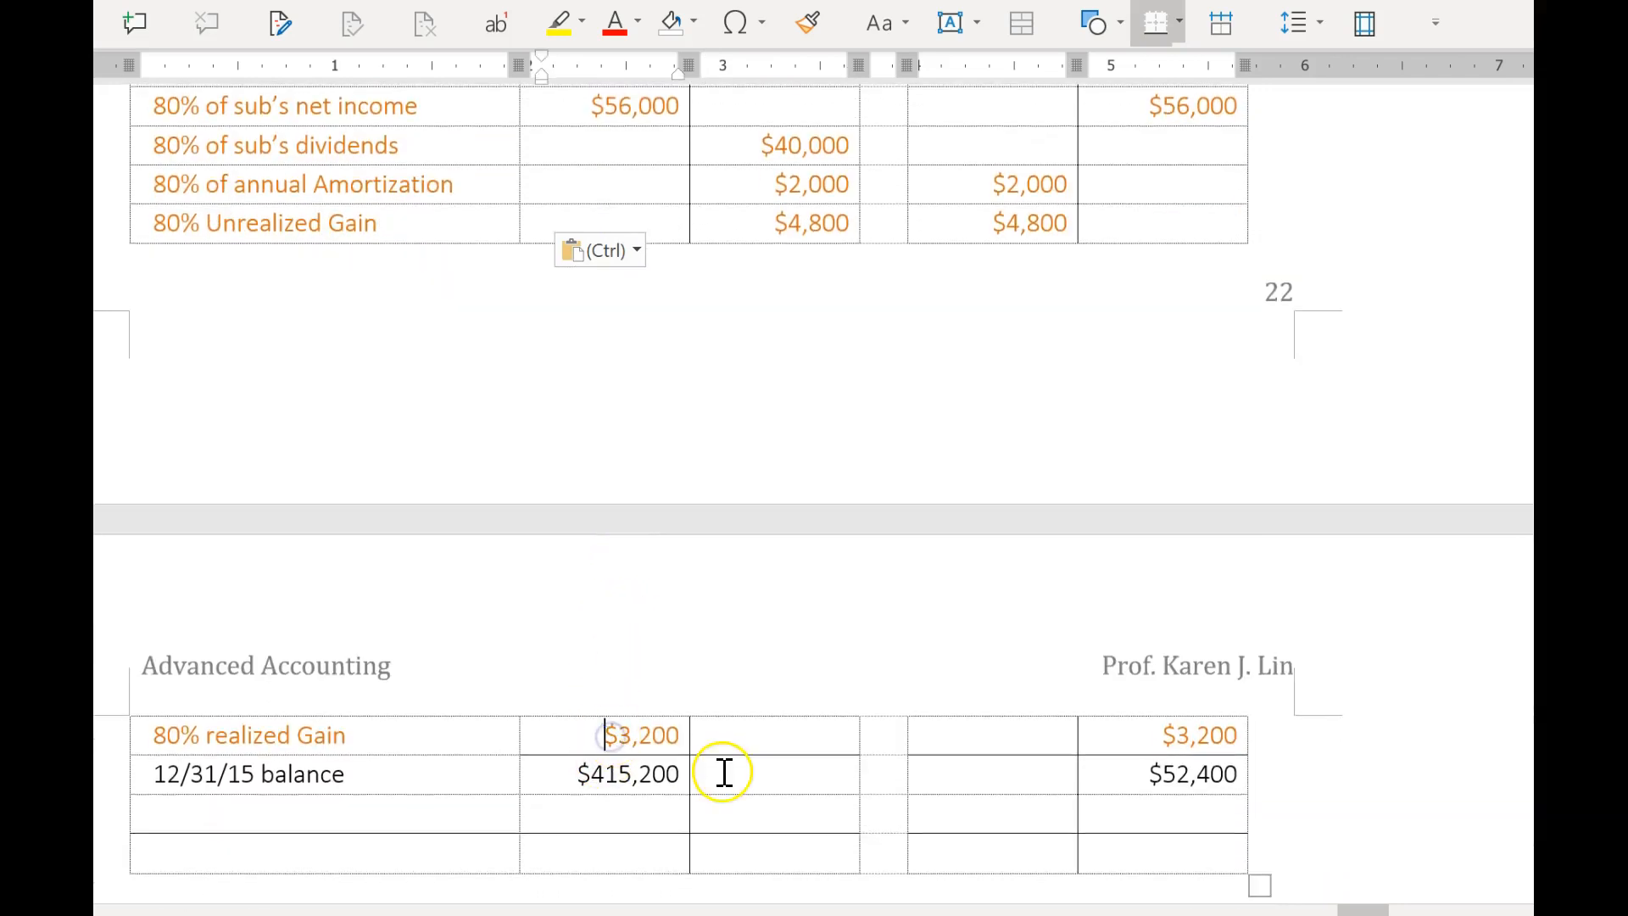
Examine the 80% unrealized gain for 2015 in the investment account of Table 5.9.
scroll(717, 765, up, 4)
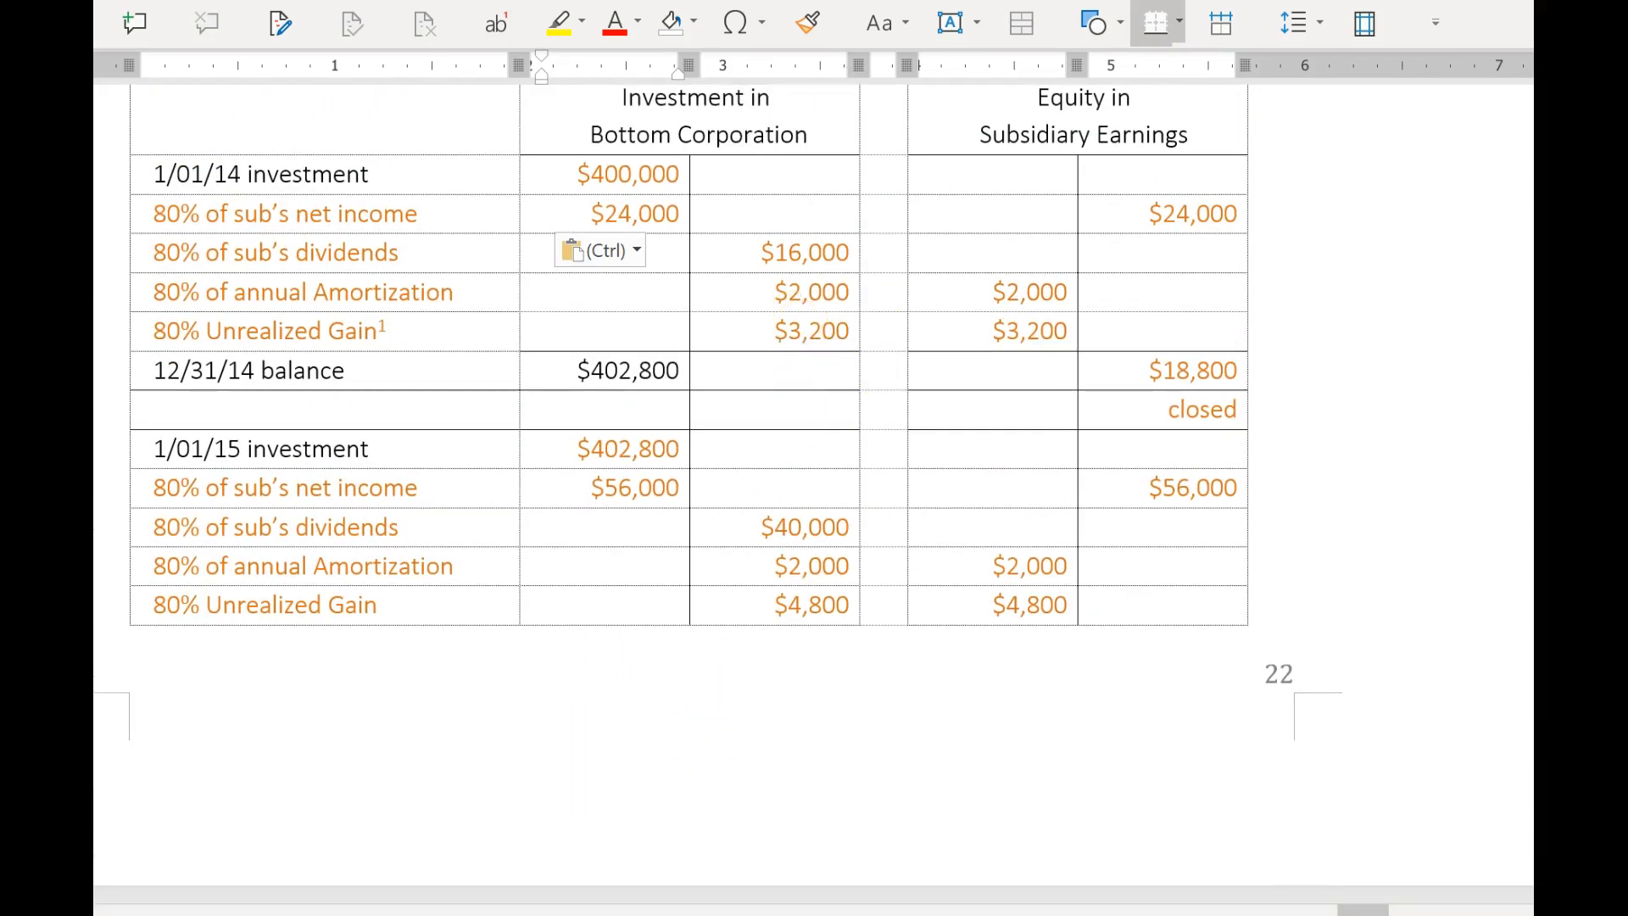
scroll(653, 831, down, 2)
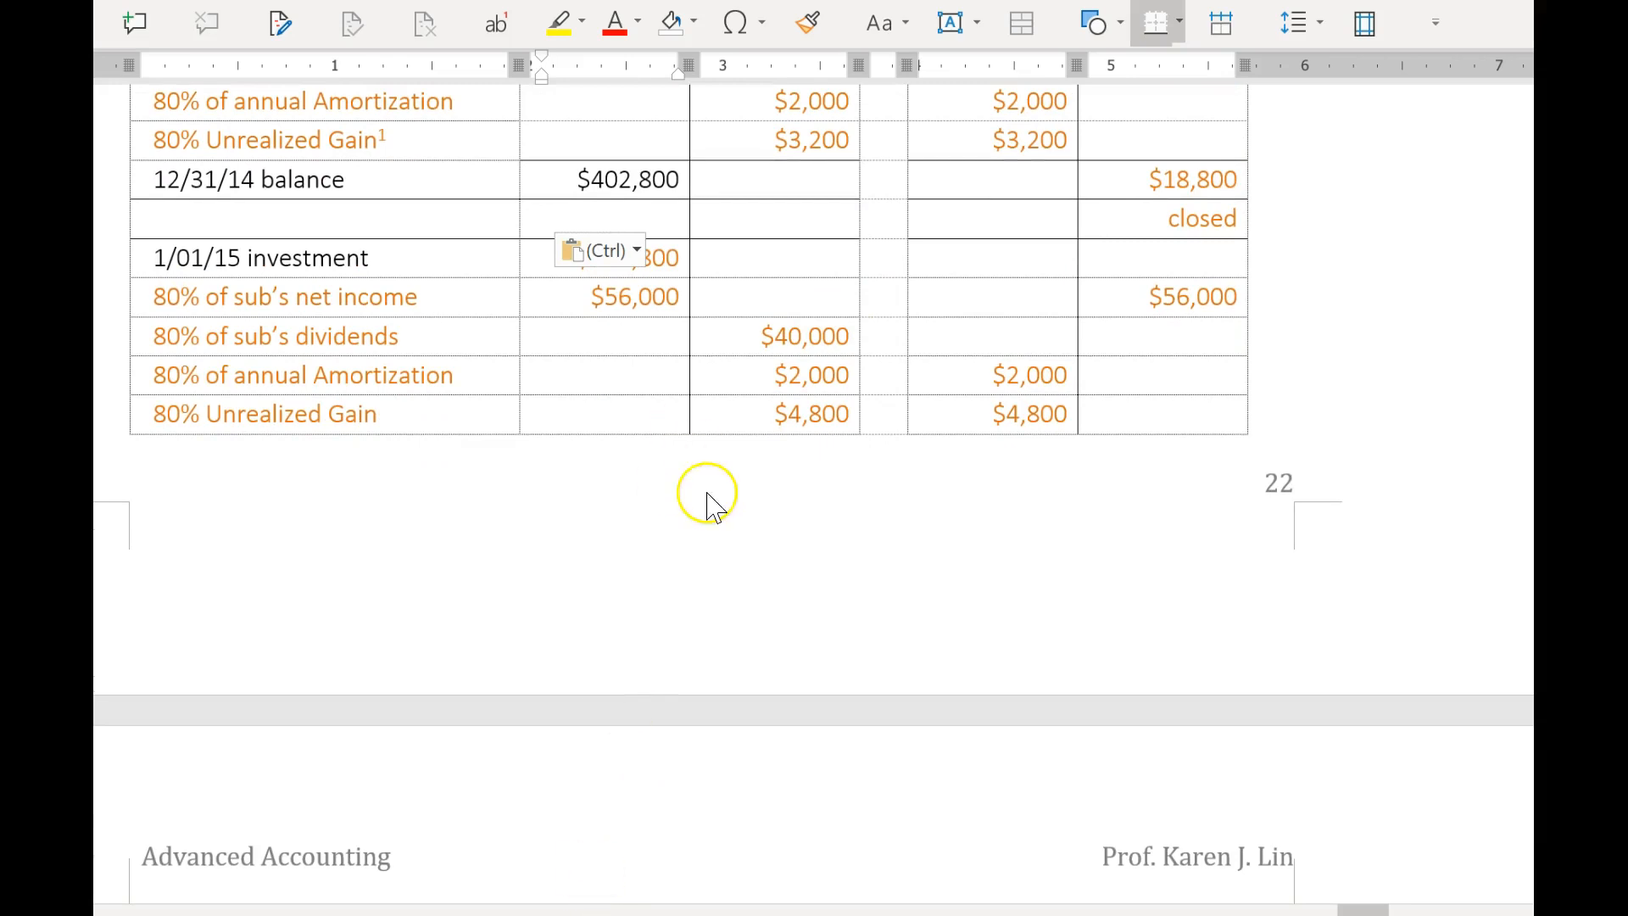
scroll(848, 475, up, 2)
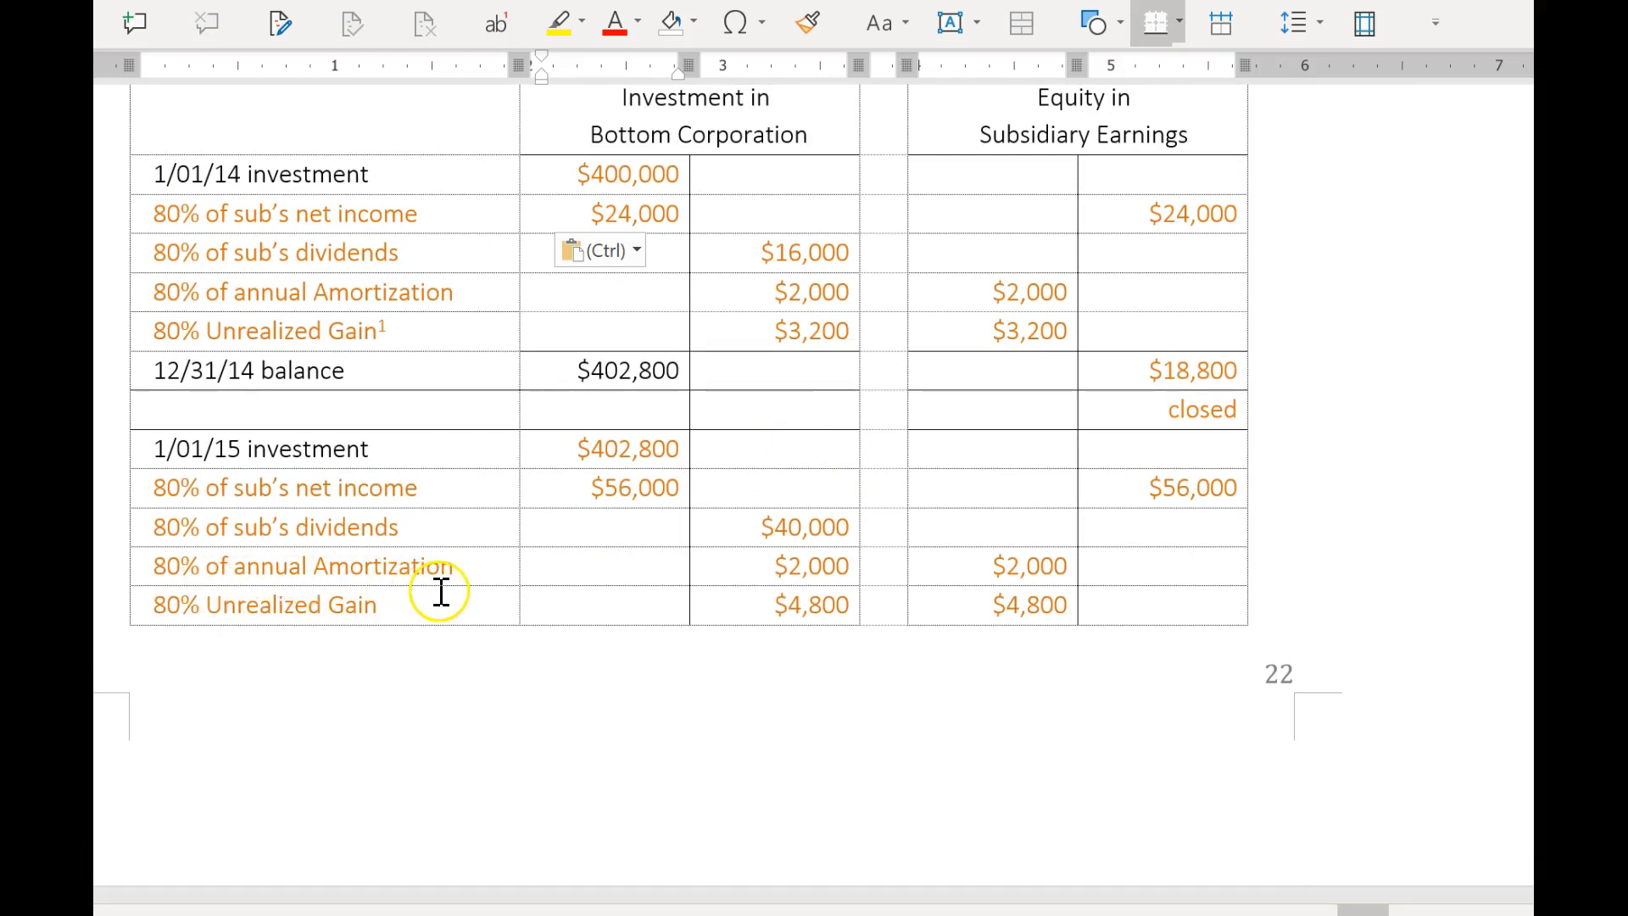
drag(758, 609, 851, 604)
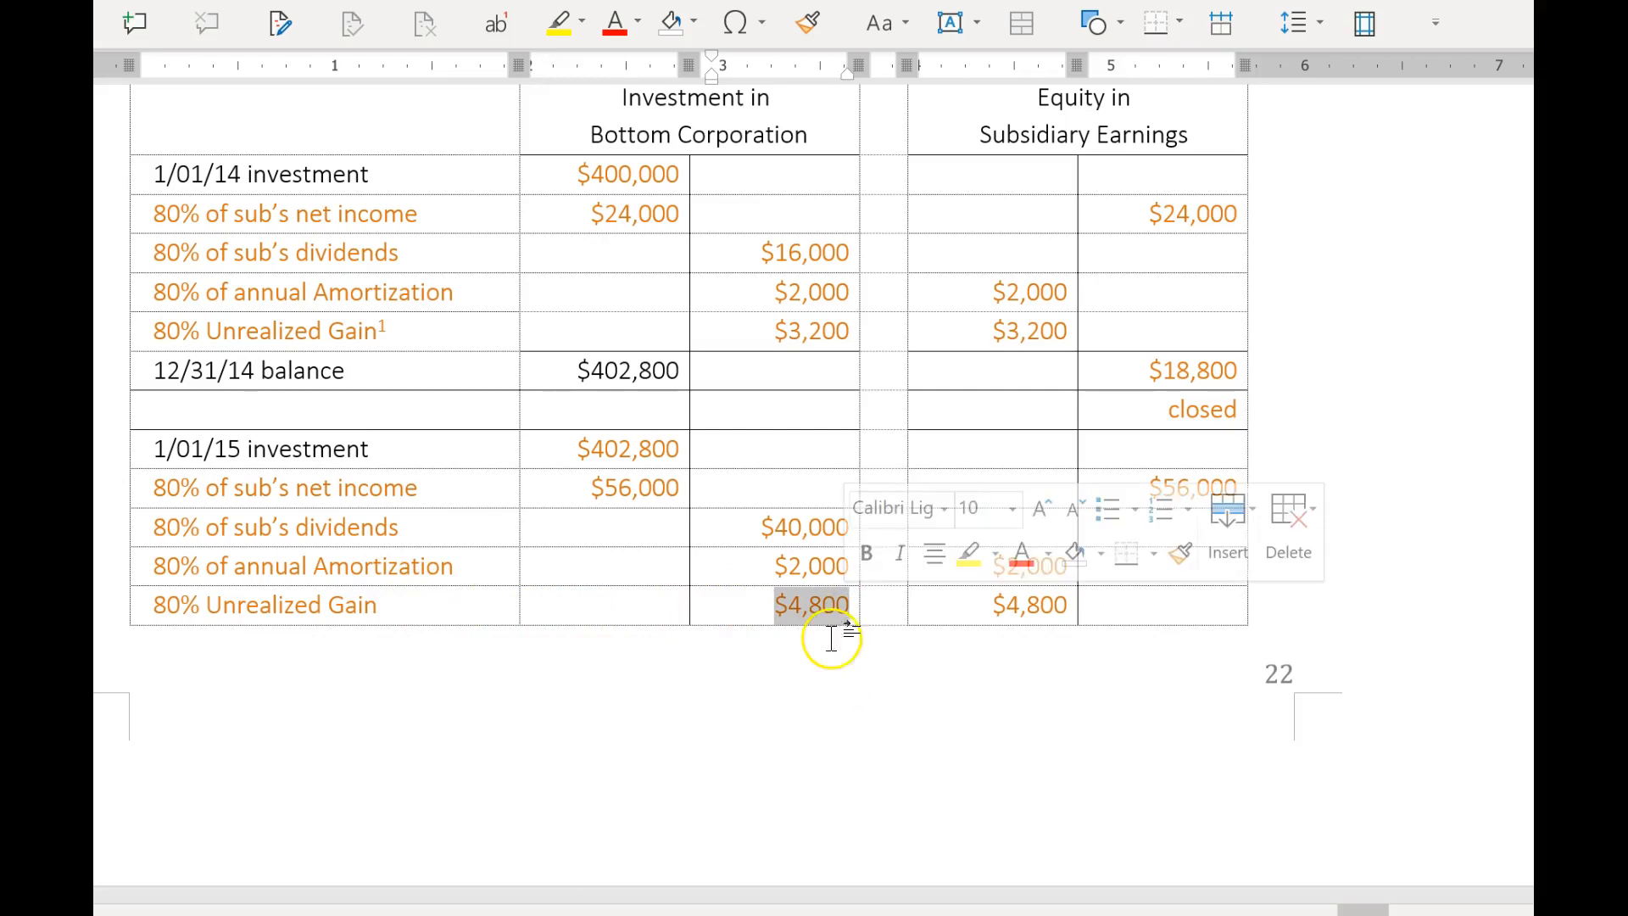
scroll(822, 665, down, 7)
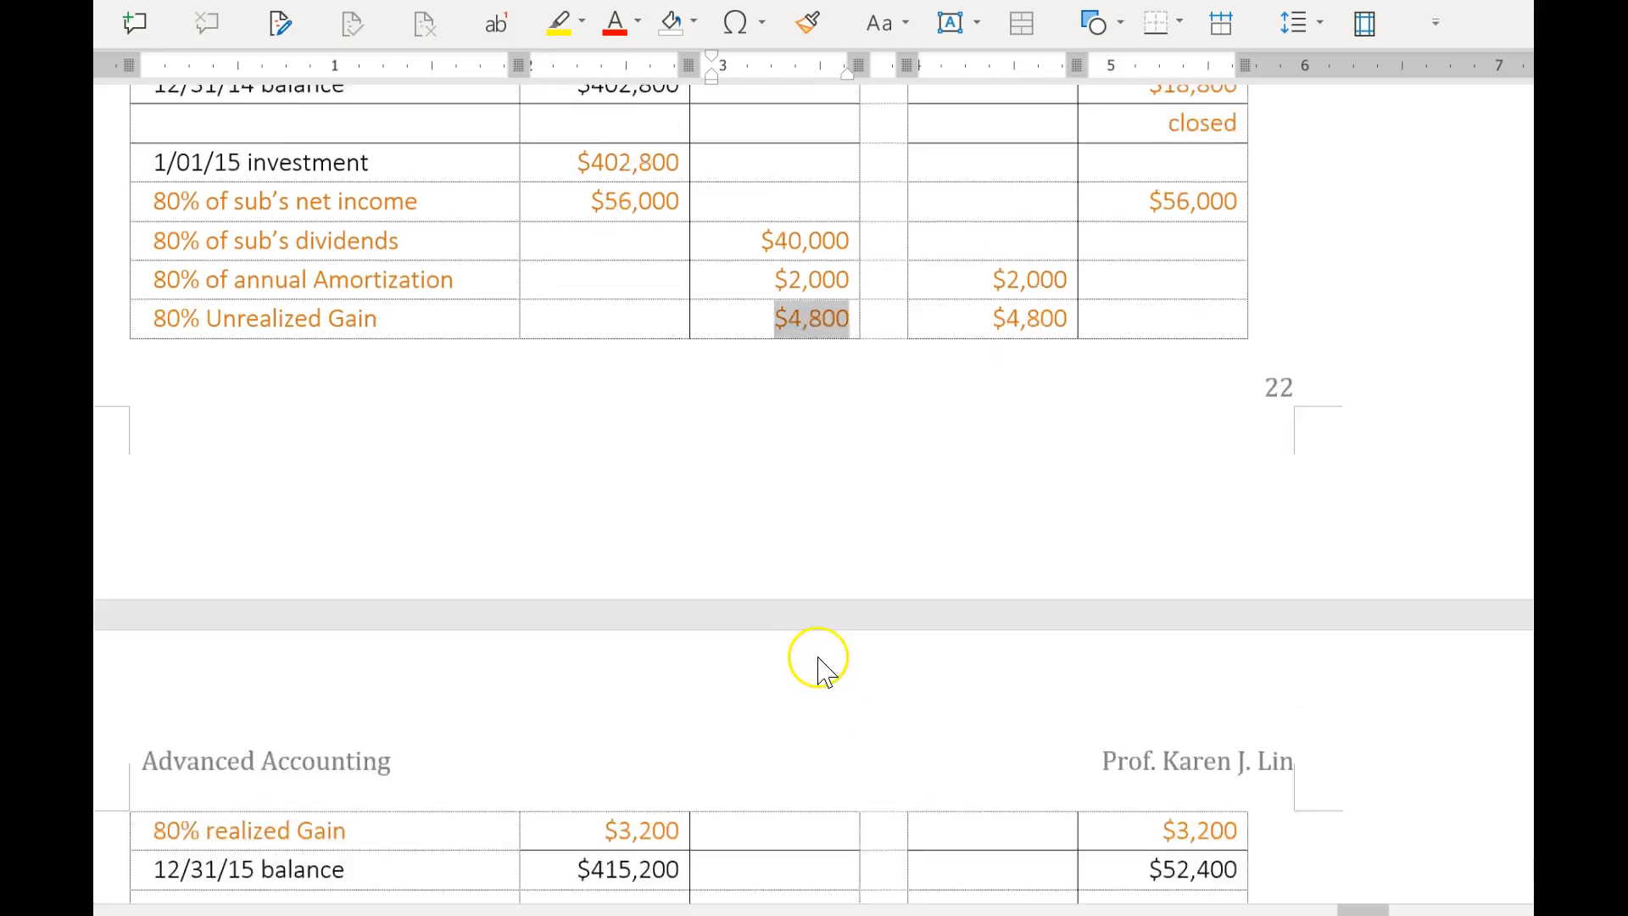
scroll(798, 657, down, 6)
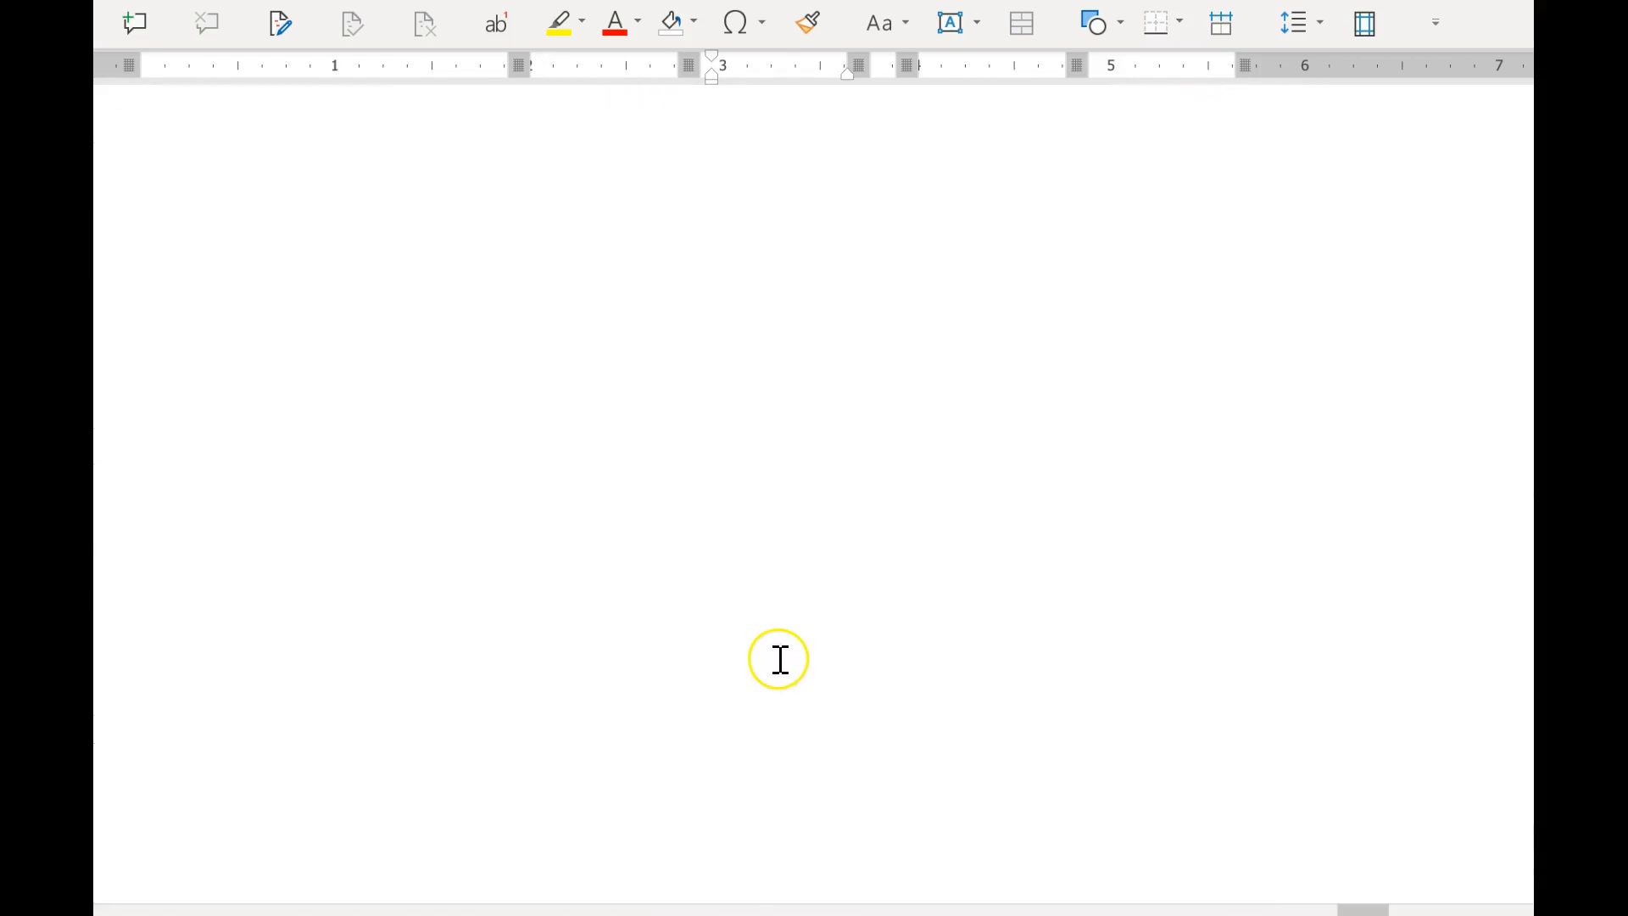
Examine the 20% unrealized and realized gain rows for 2014 and 2015 in the NCI accounts of Table 5.9 (cont'd).
scroll(774, 661, down, 1)
scroll(754, 657, down, 5)
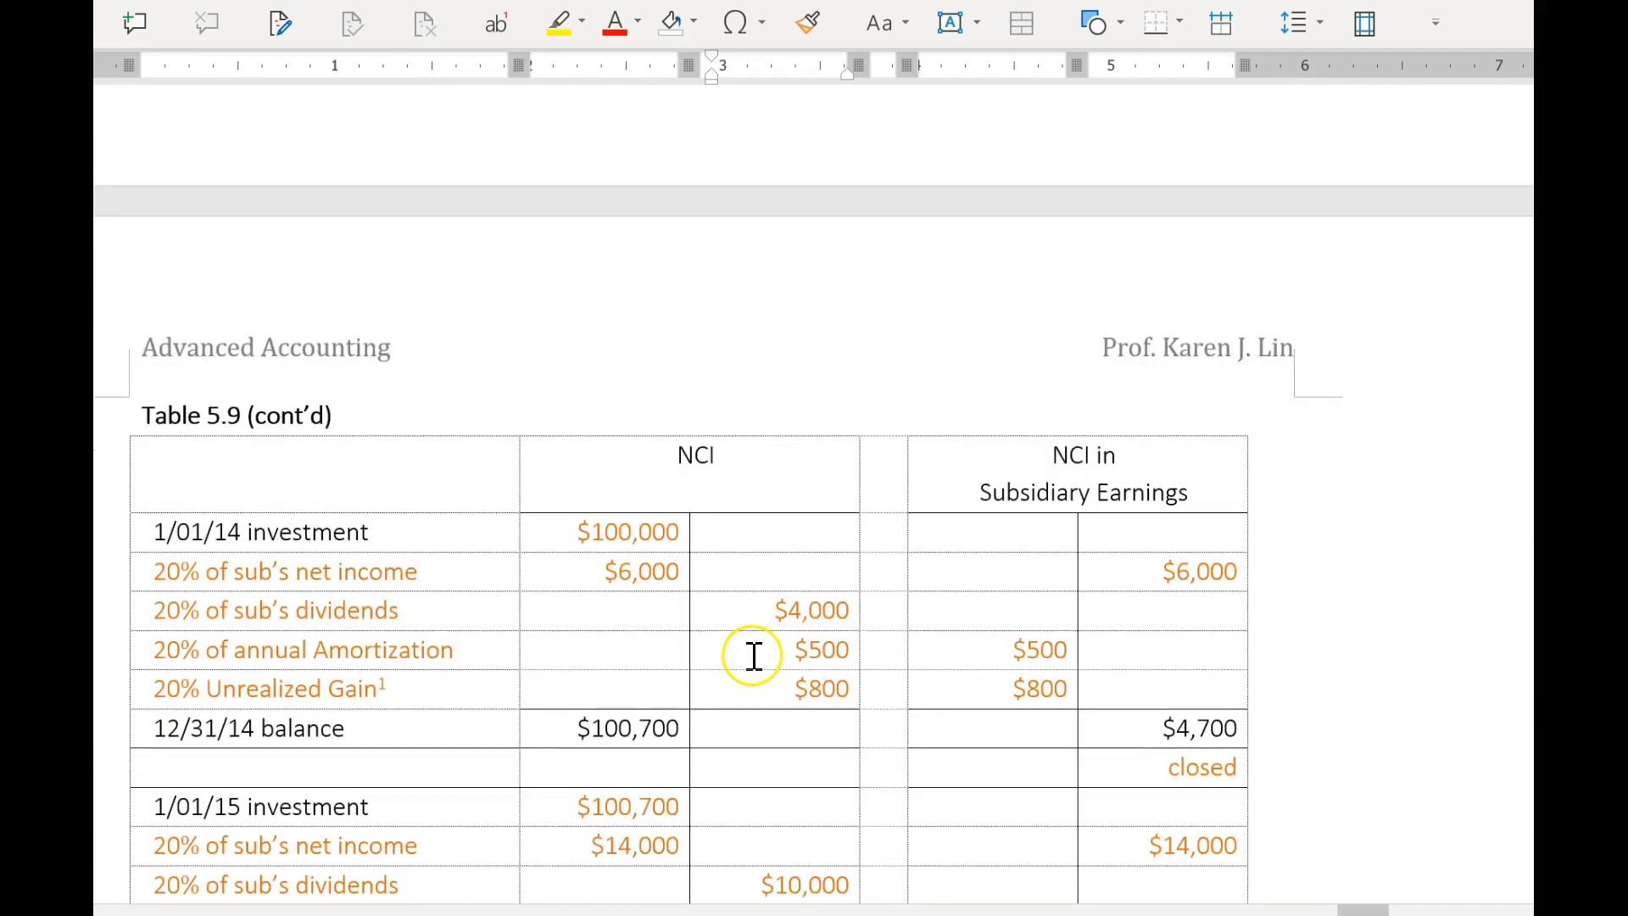
scroll(753, 656, down, 2)
scroll(753, 655, down, 3)
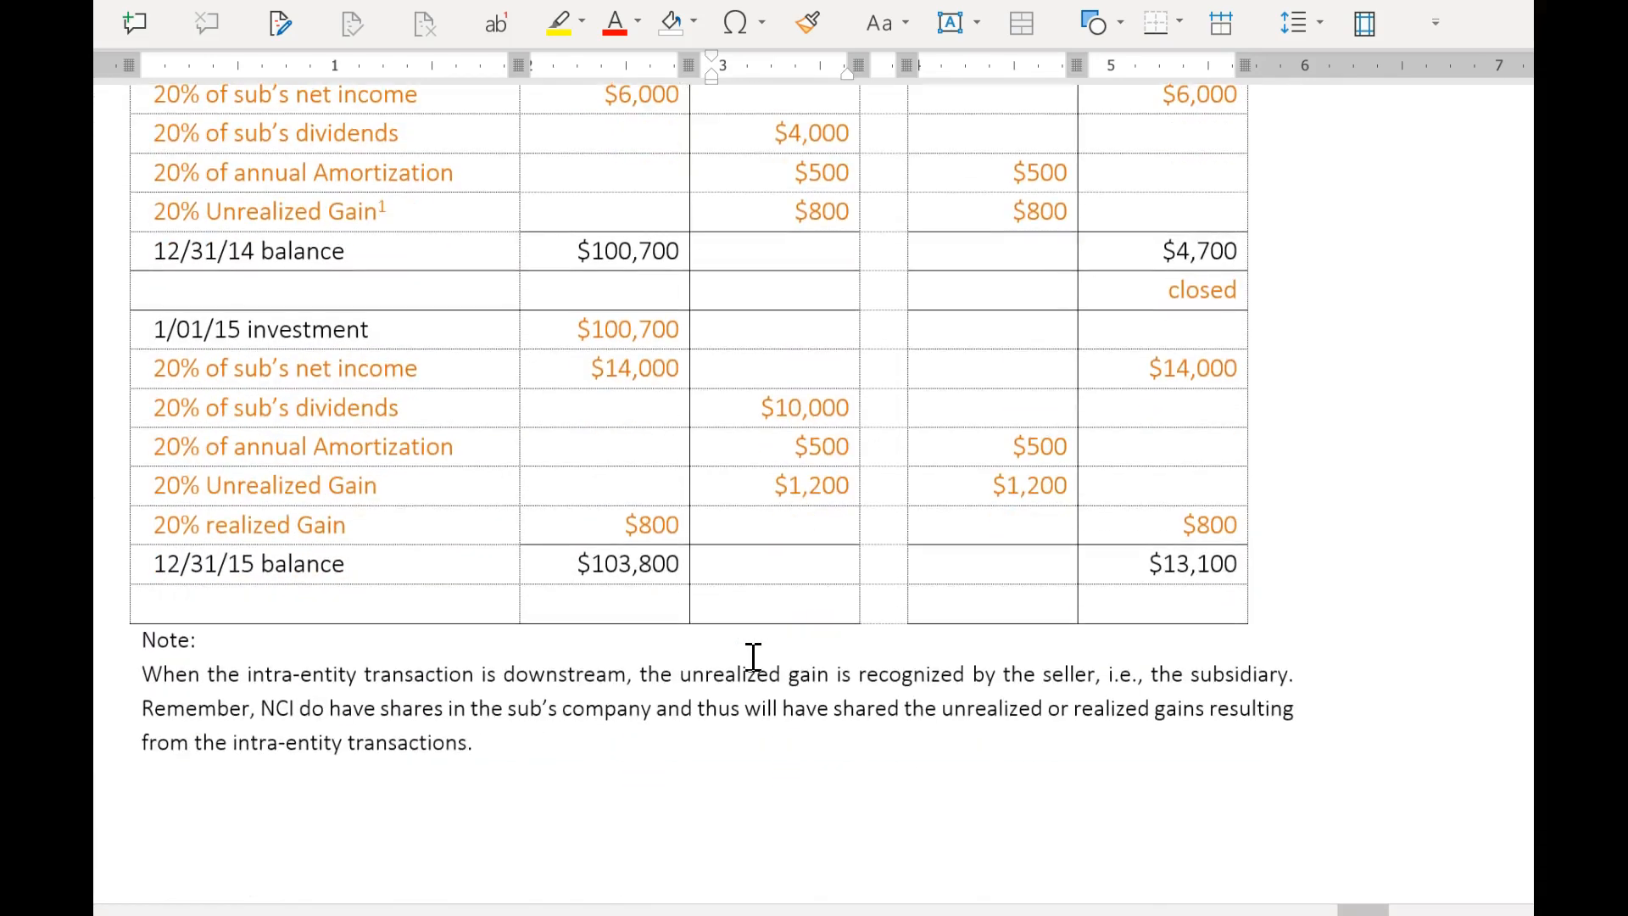
scroll(753, 657, up, 4)
scroll(753, 657, down, 2)
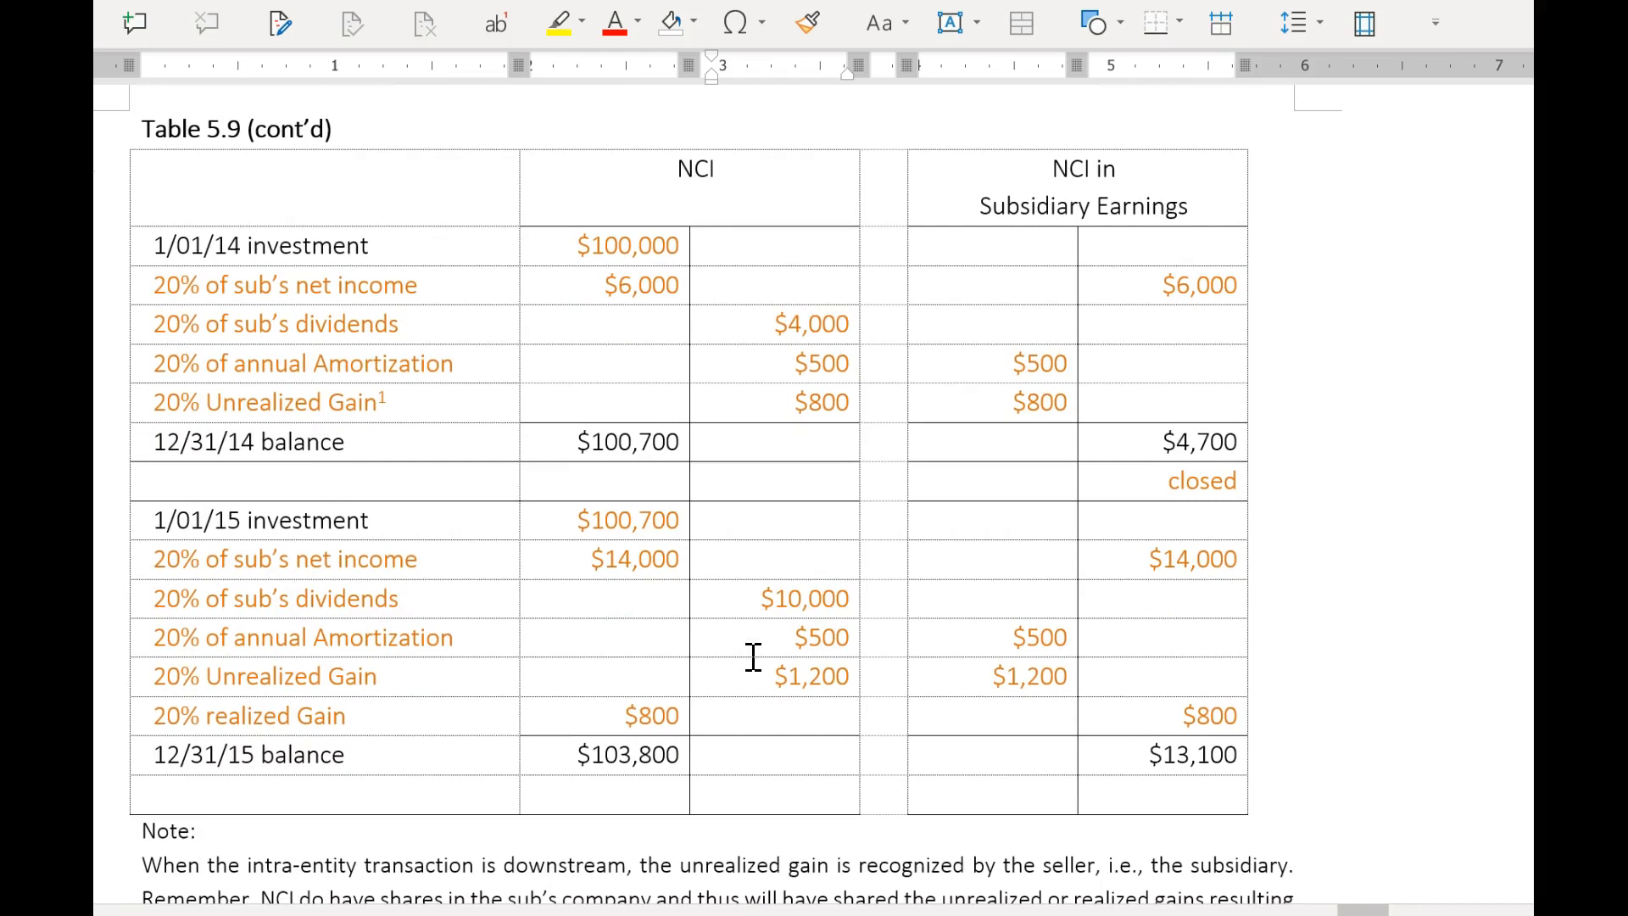
click(713, 634)
click(798, 383)
click(396, 413)
click(637, 695)
scroll(1230, 759, down, 1)
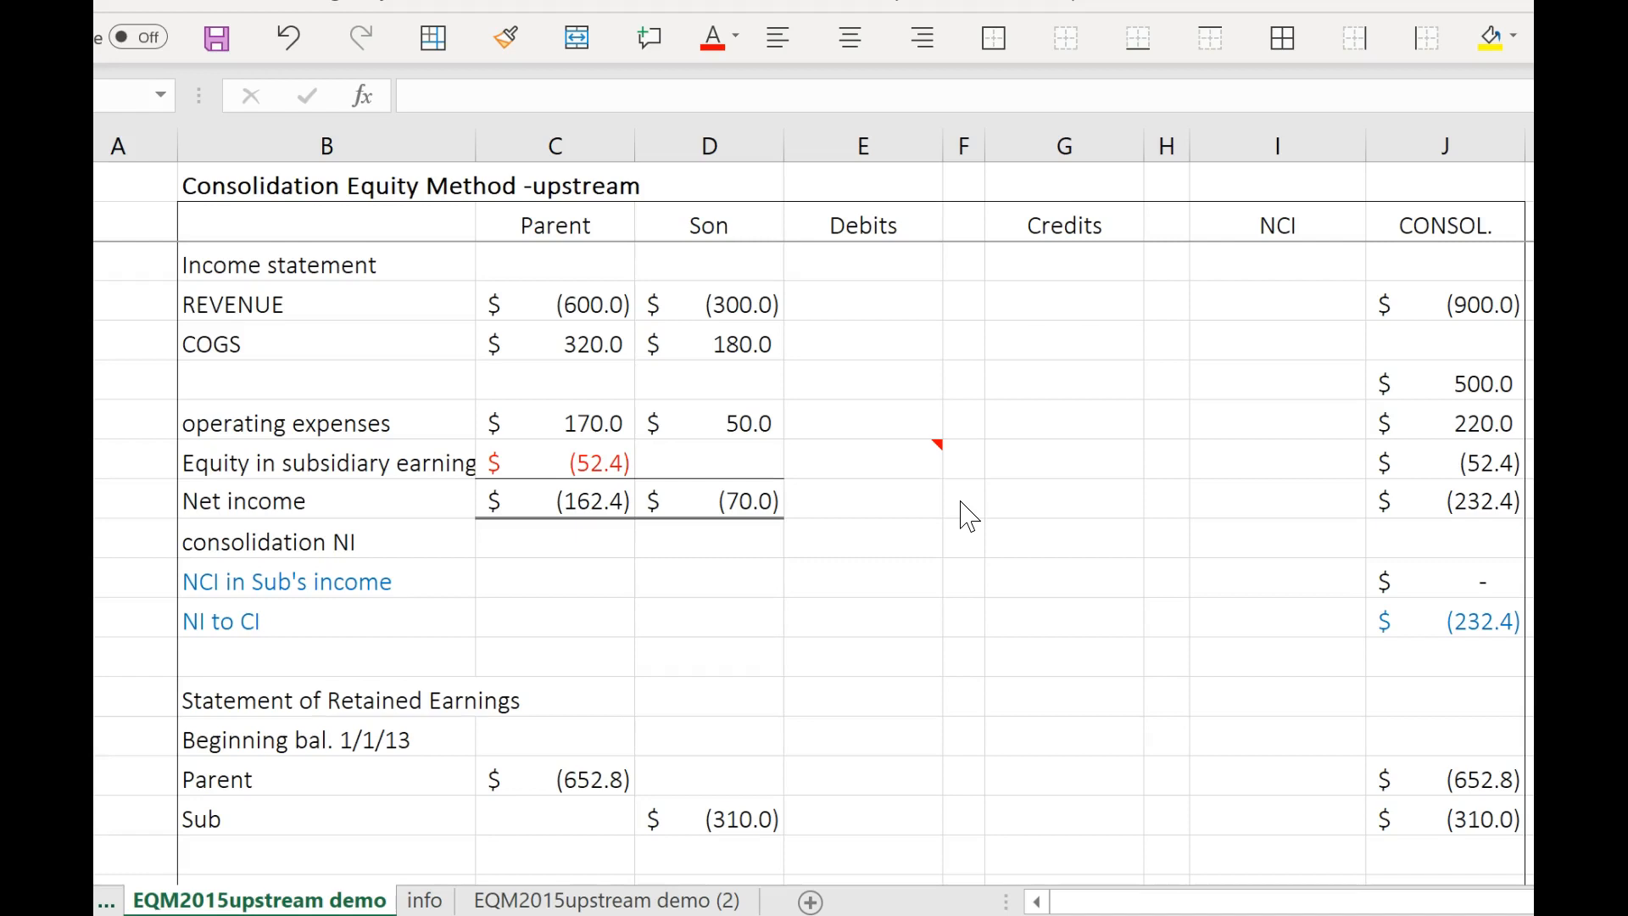
Switch to the Excel consolidation workbook and look up the intra-entity transfer prices in Exhibit 5.2 on the info sheet.
click(998, 558)
click(425, 900)
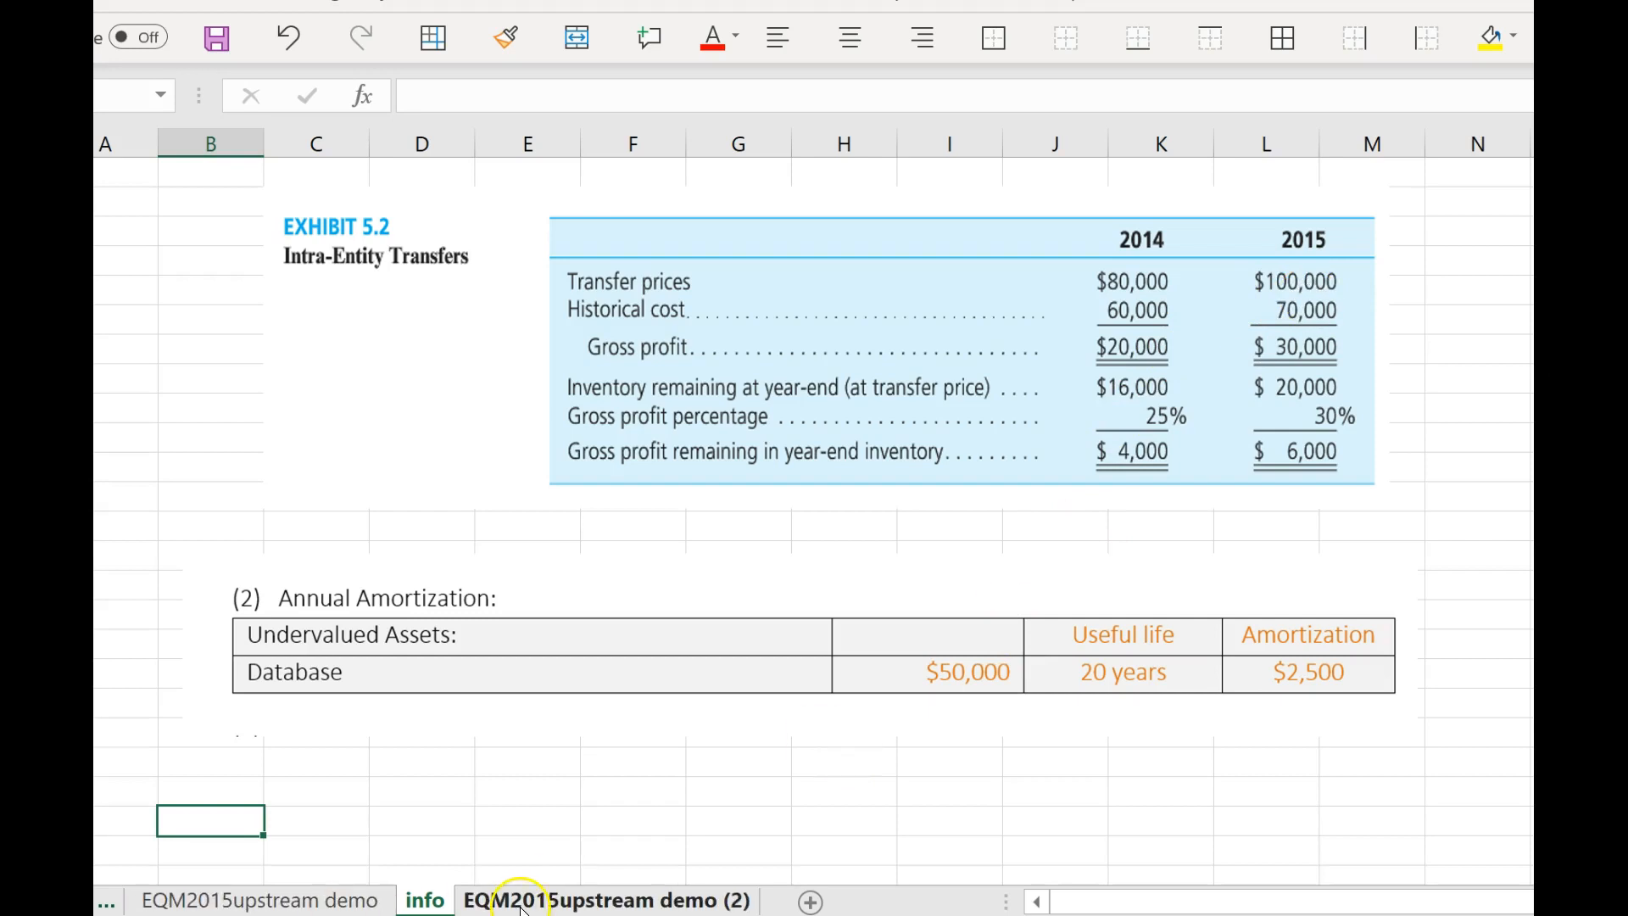
click(349, 901)
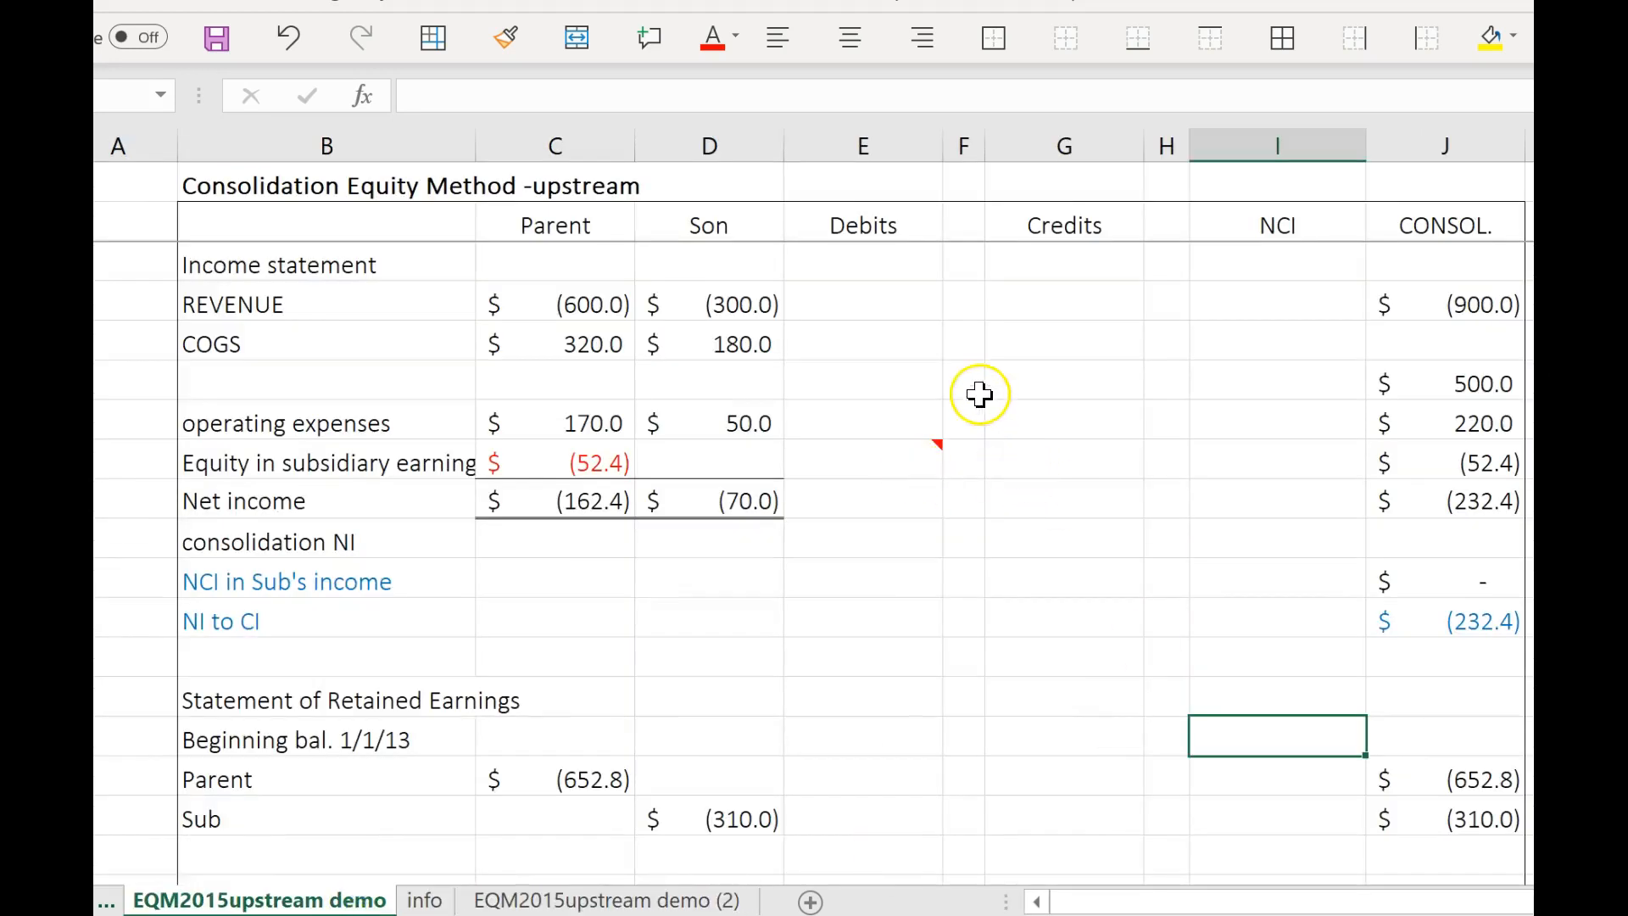
In the EQM2015upstream demo sheet, enter a debit of 100 for REVENUE and label it TI.
click(908, 302)
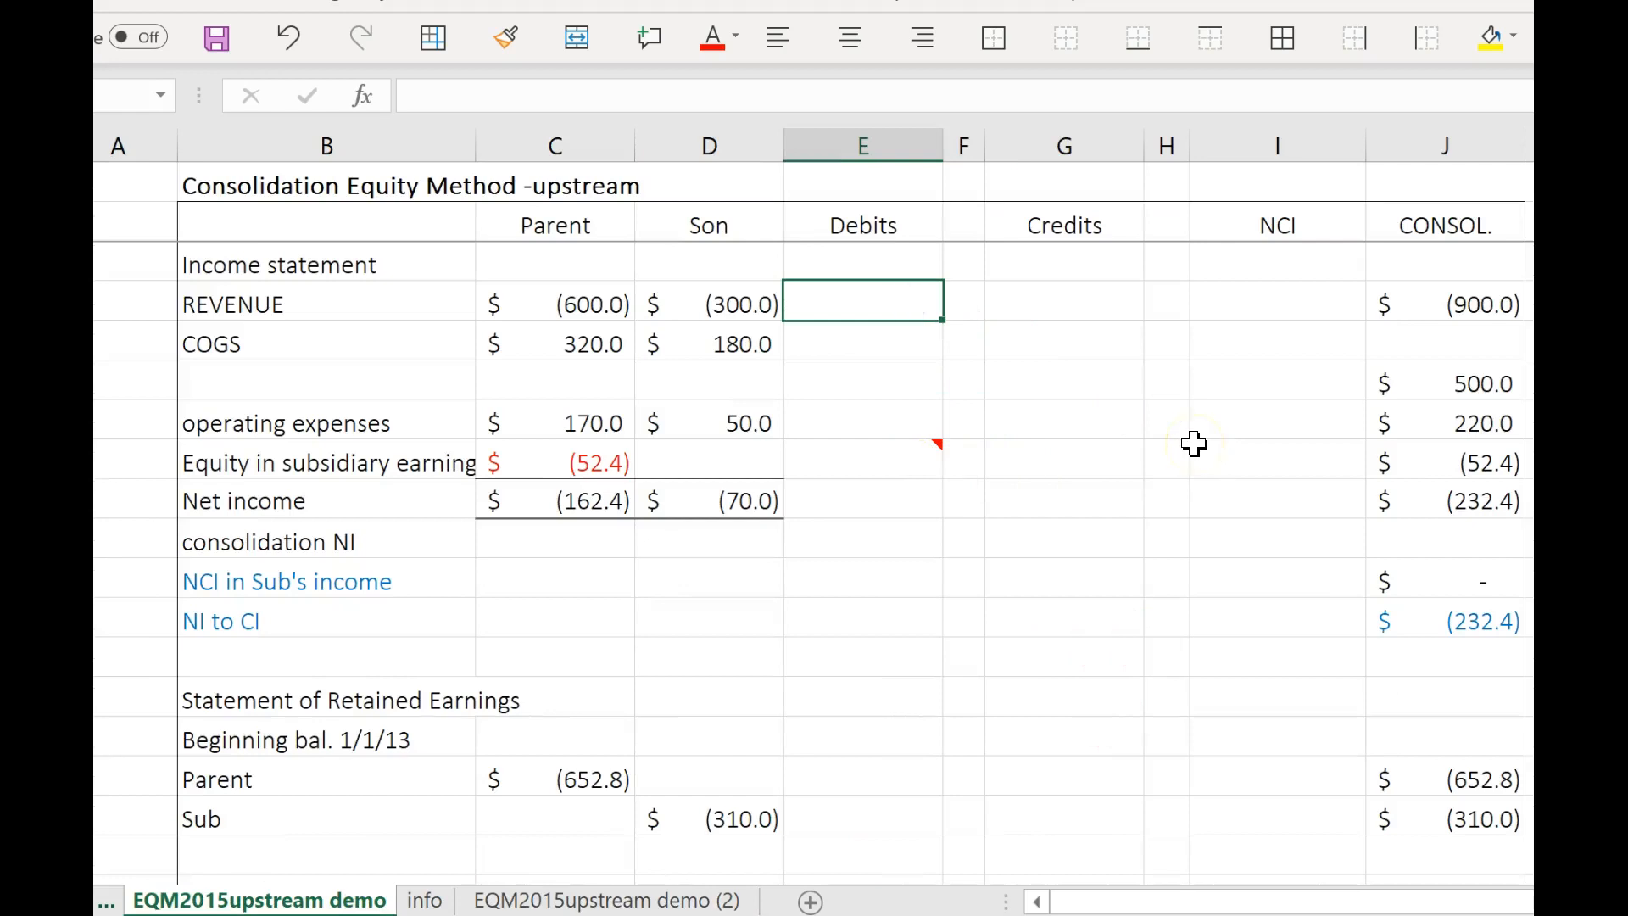
text(100)
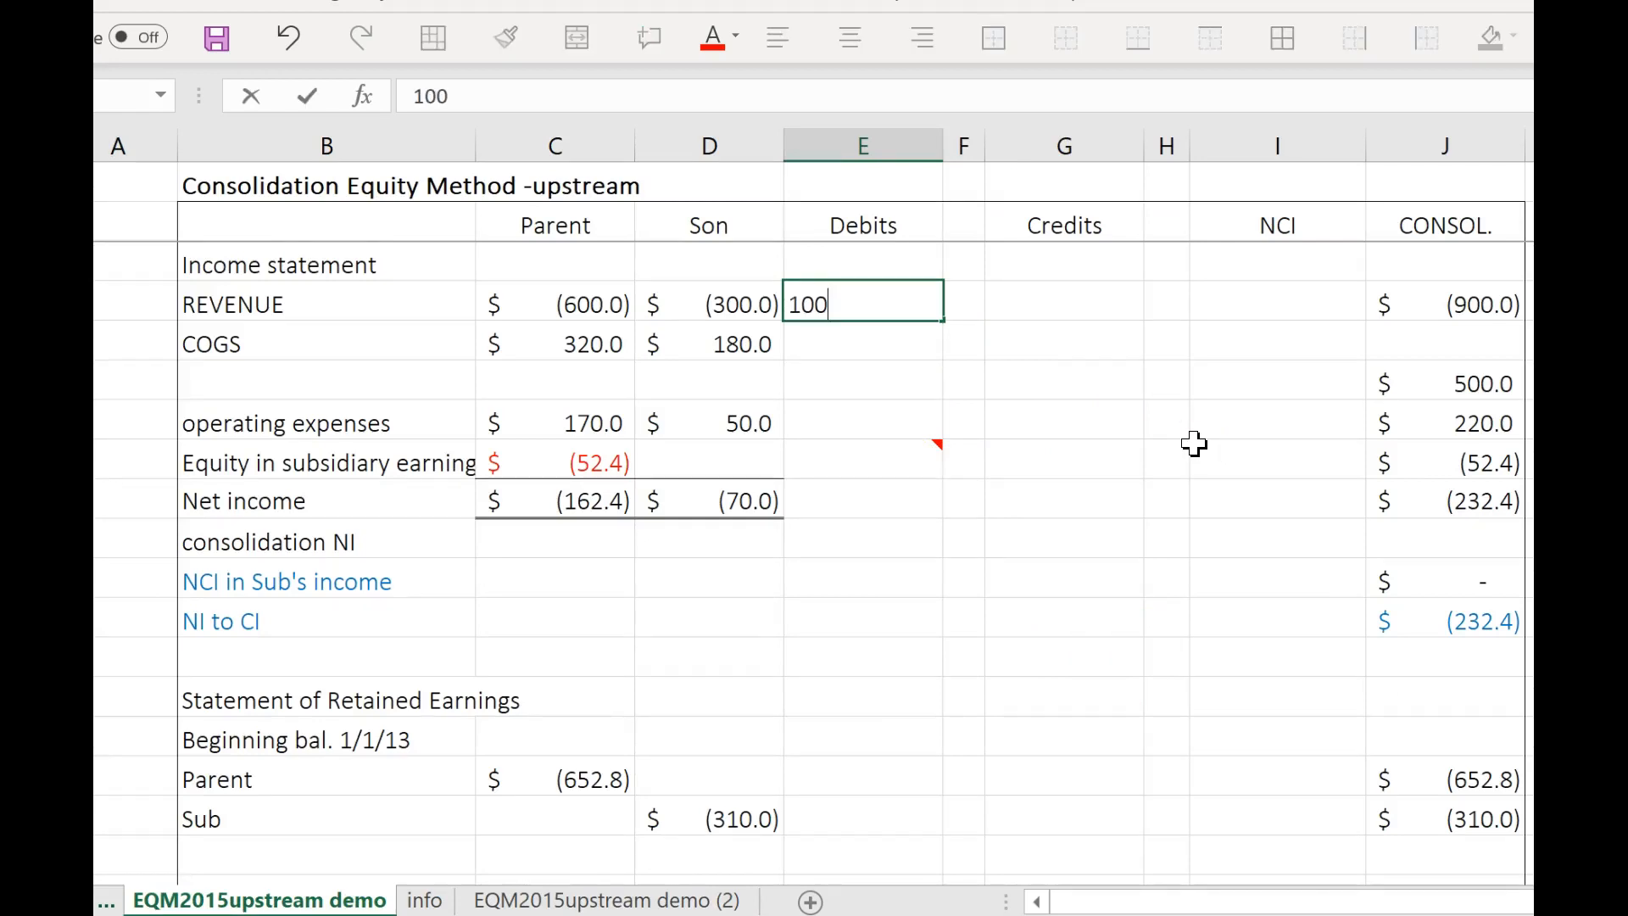
key(Return)
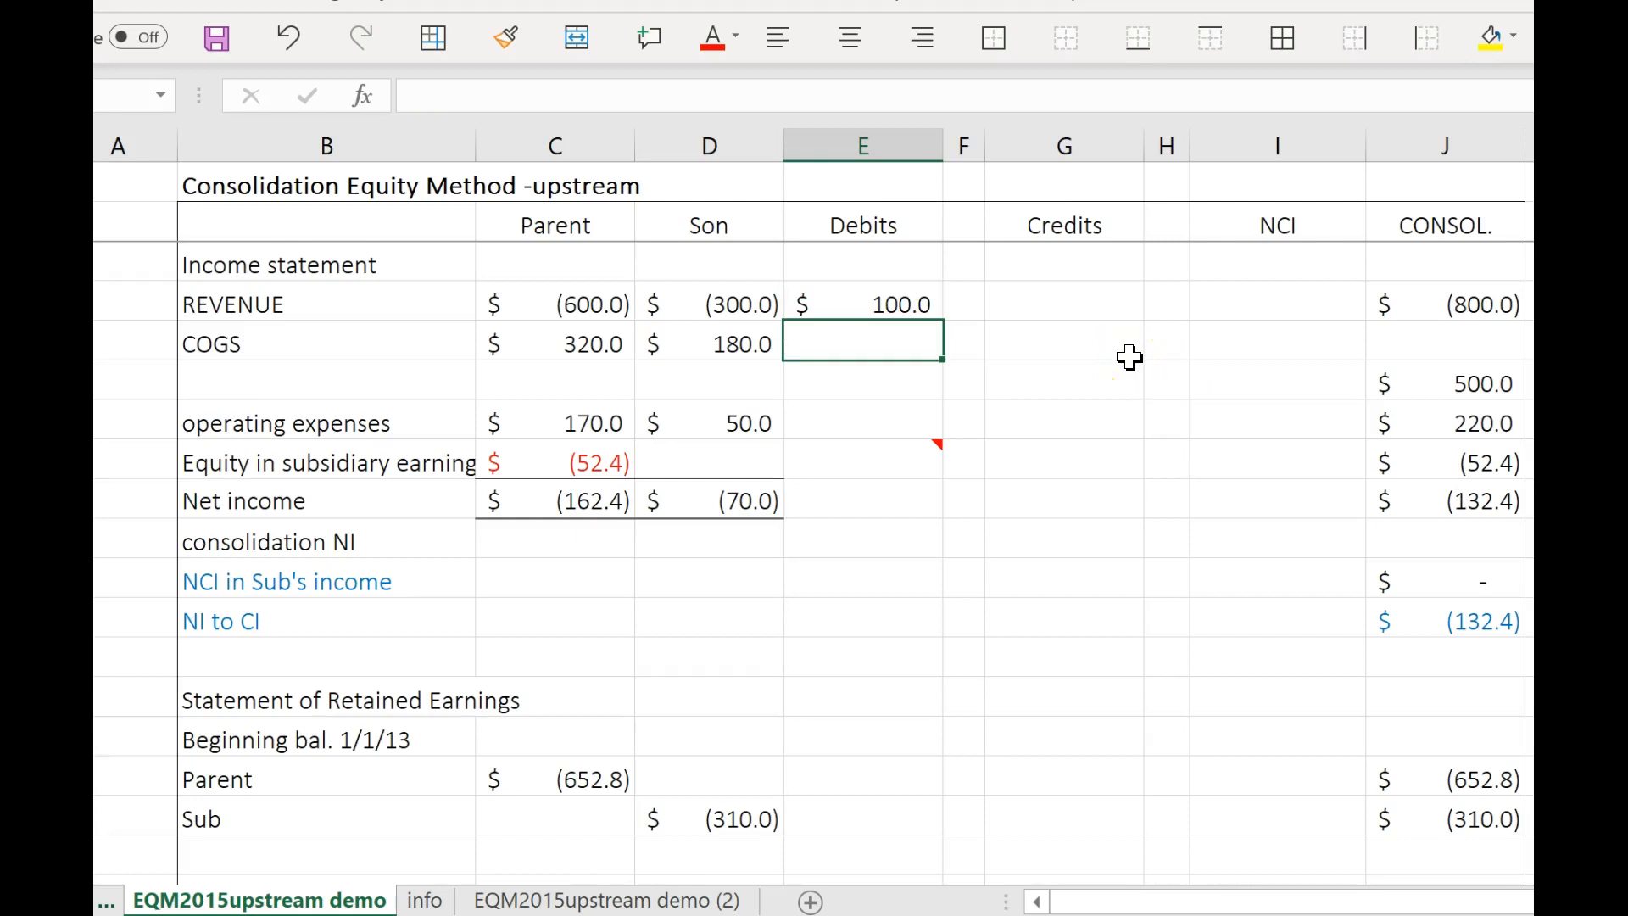
click(974, 296)
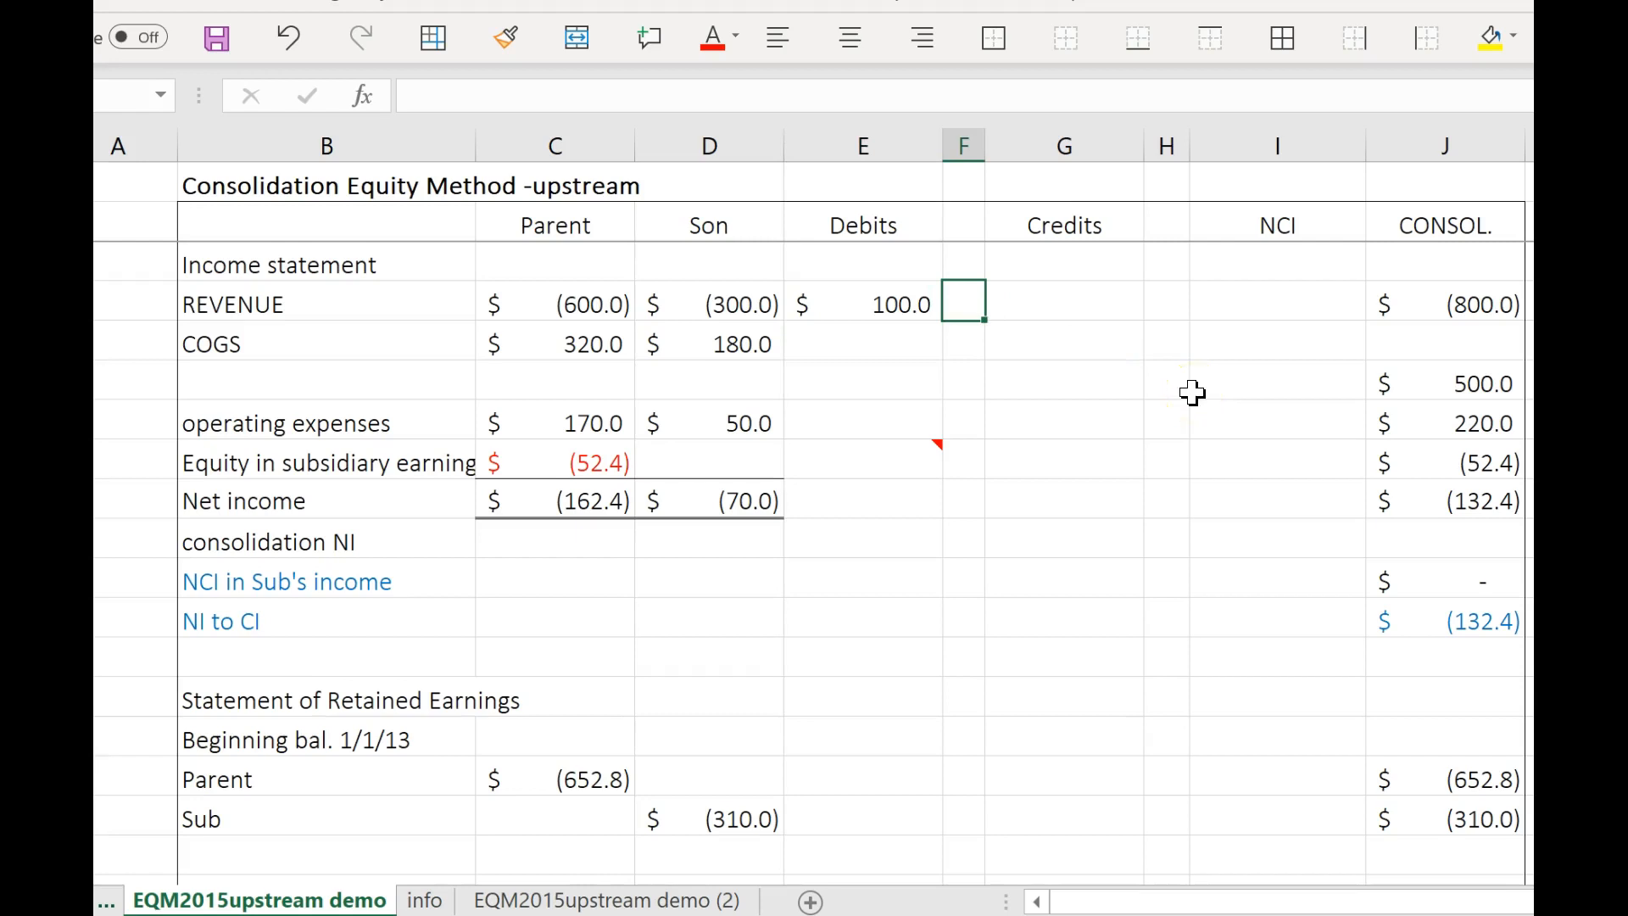
text(ti)
key(BackSpace)
text(TI)
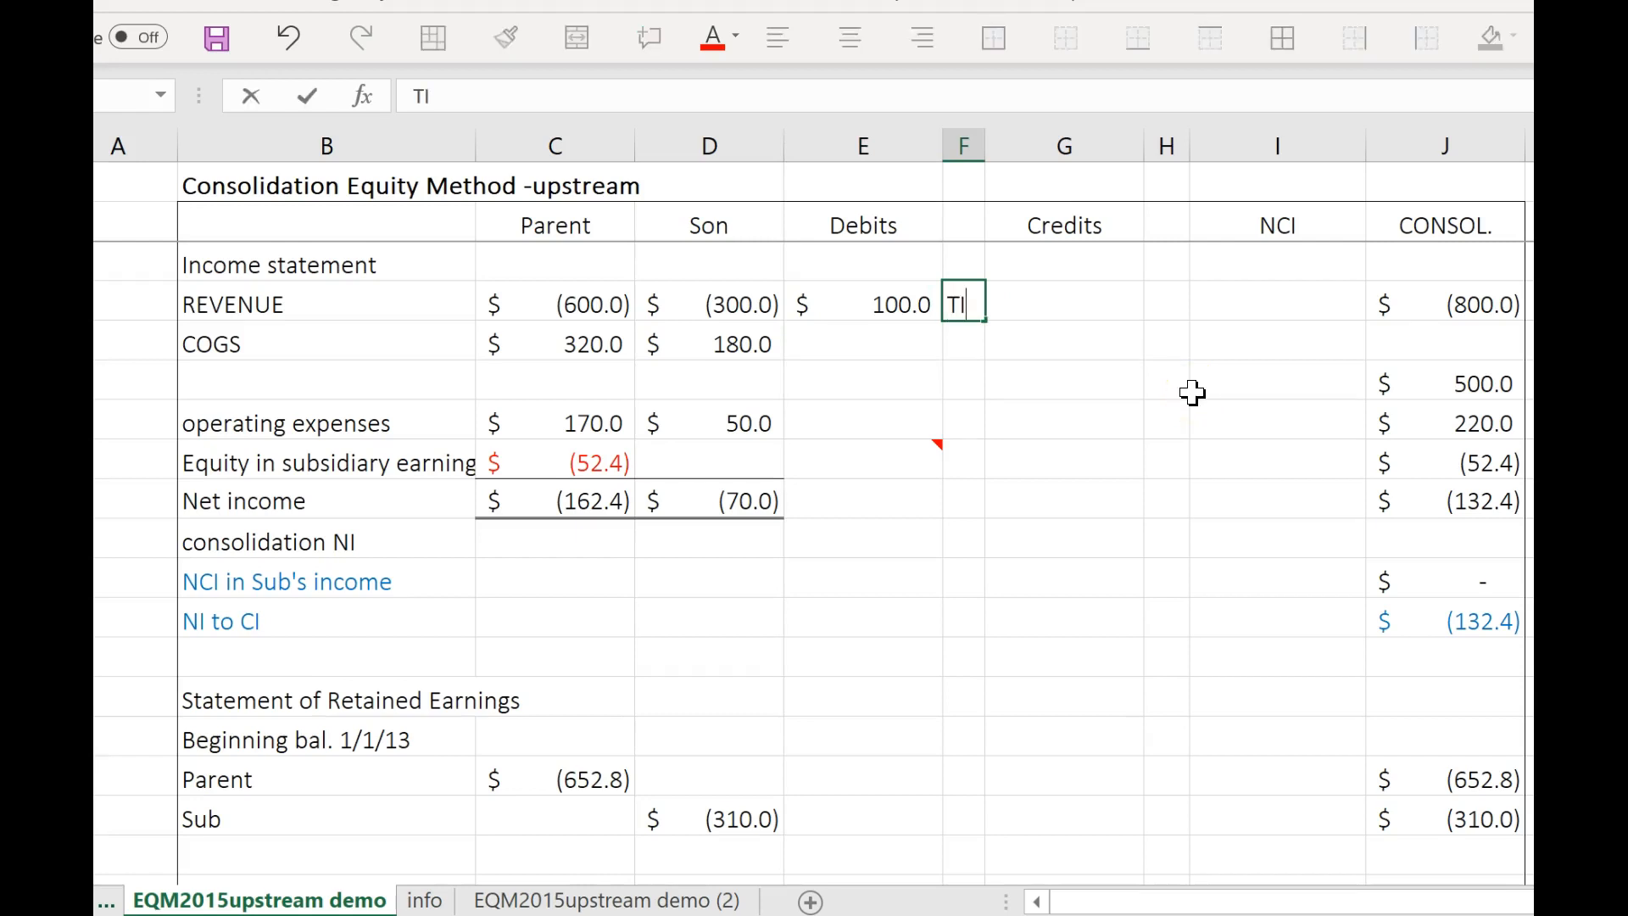
click(949, 393)
Copy the REVENUE debit of 100 and its TI label to the Credits columns of the COGS row.
drag(901, 312, 955, 302)
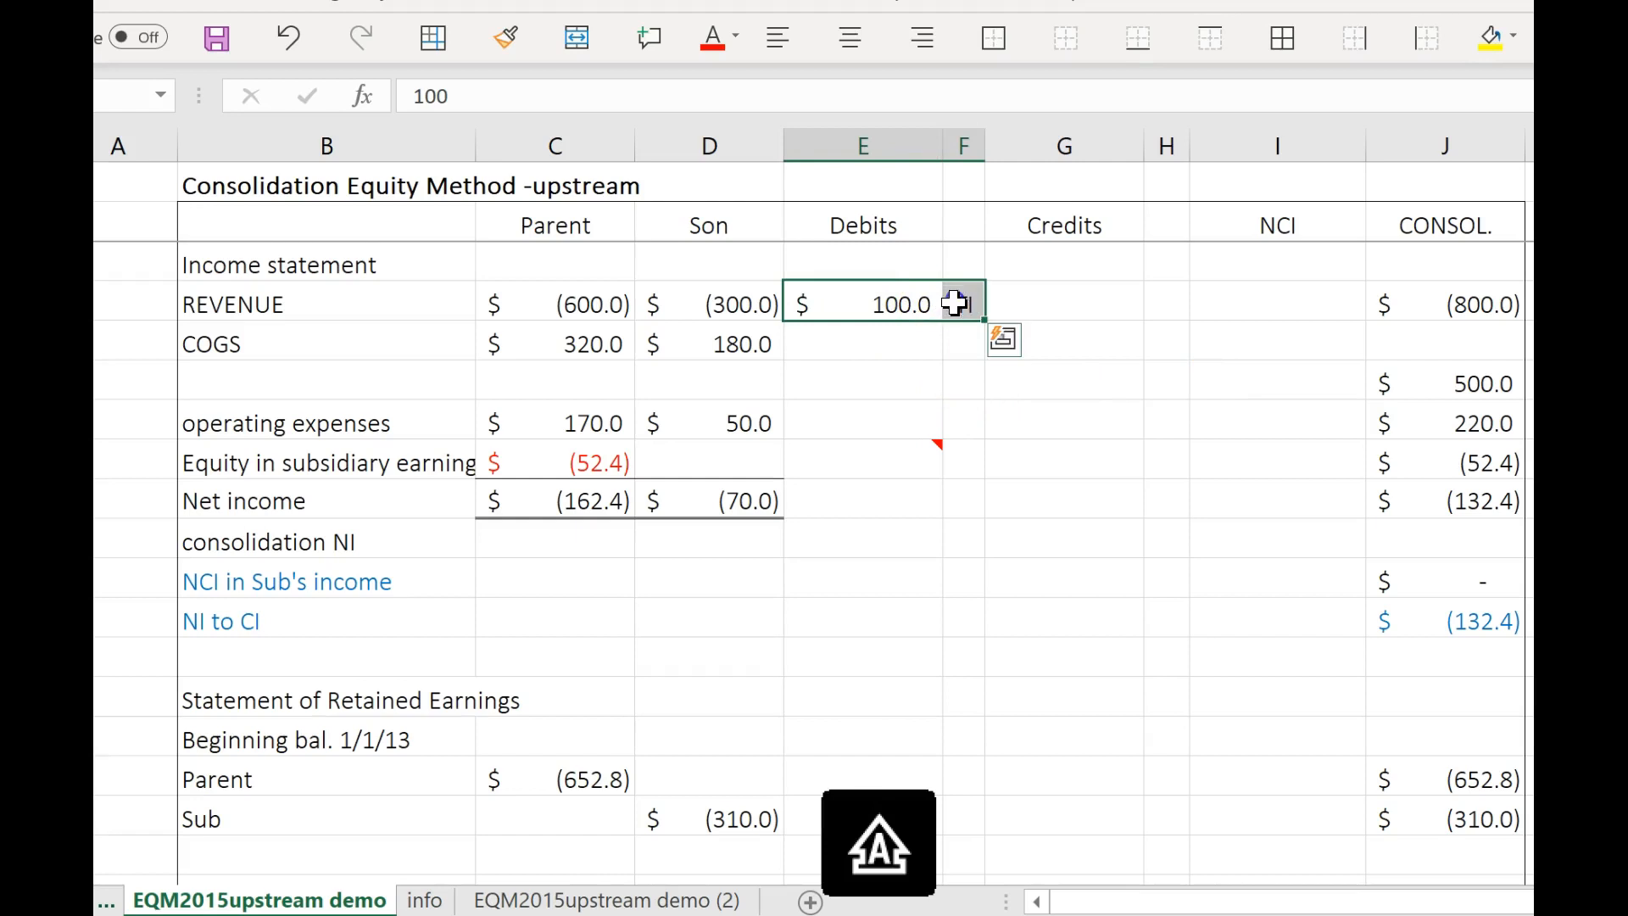
key(ctrl+c)
click(1058, 351)
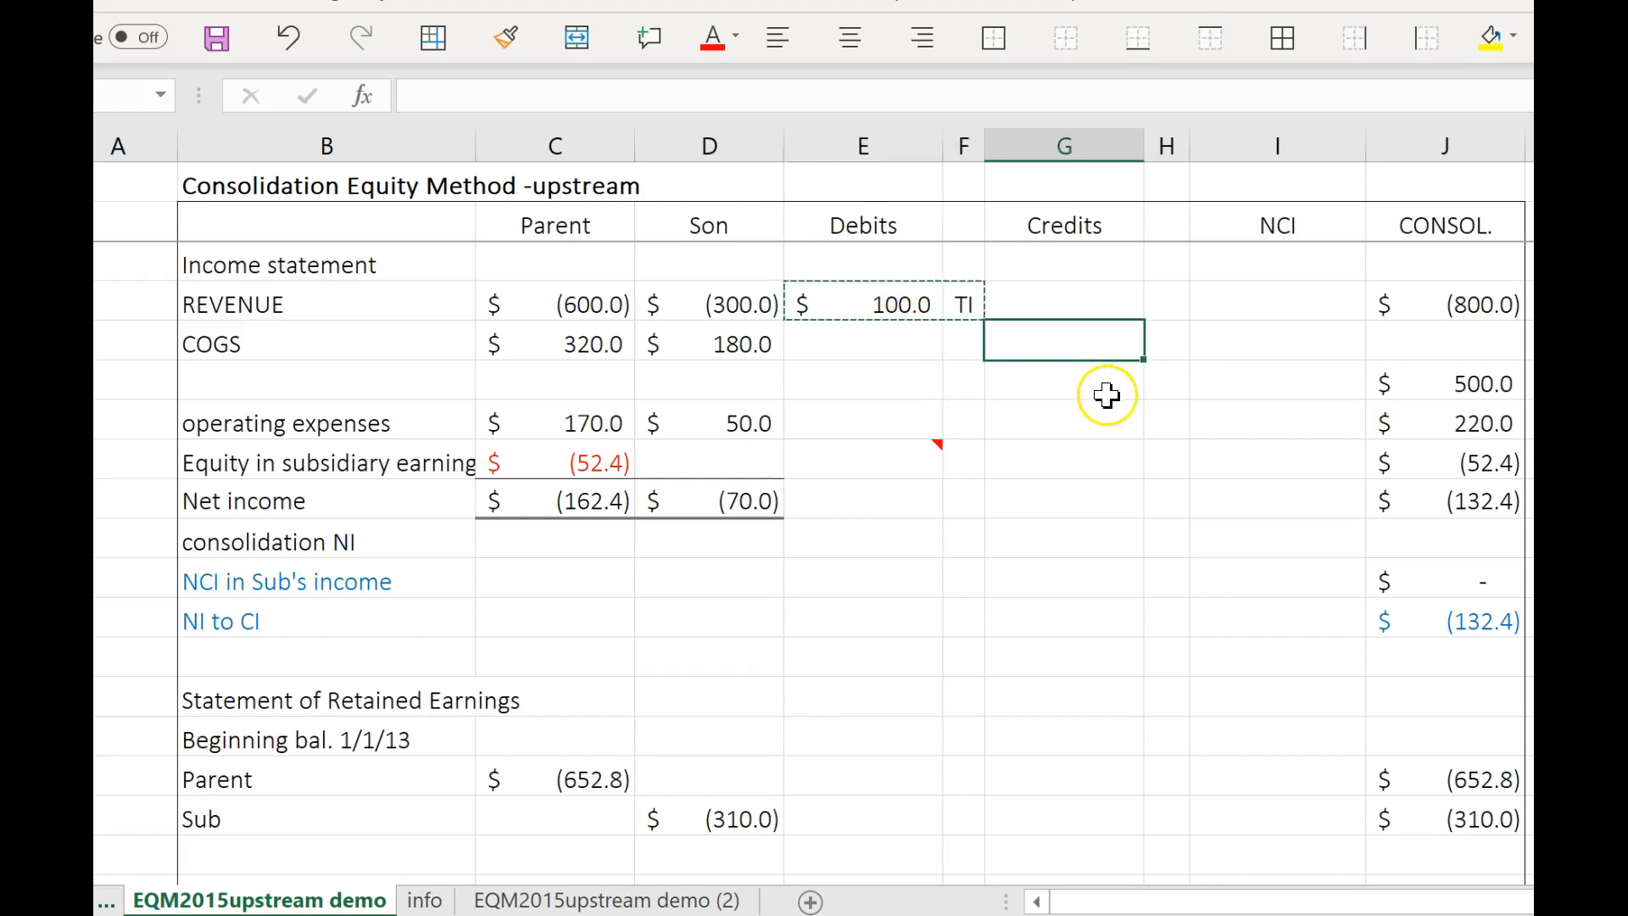
key(ctrl+v)
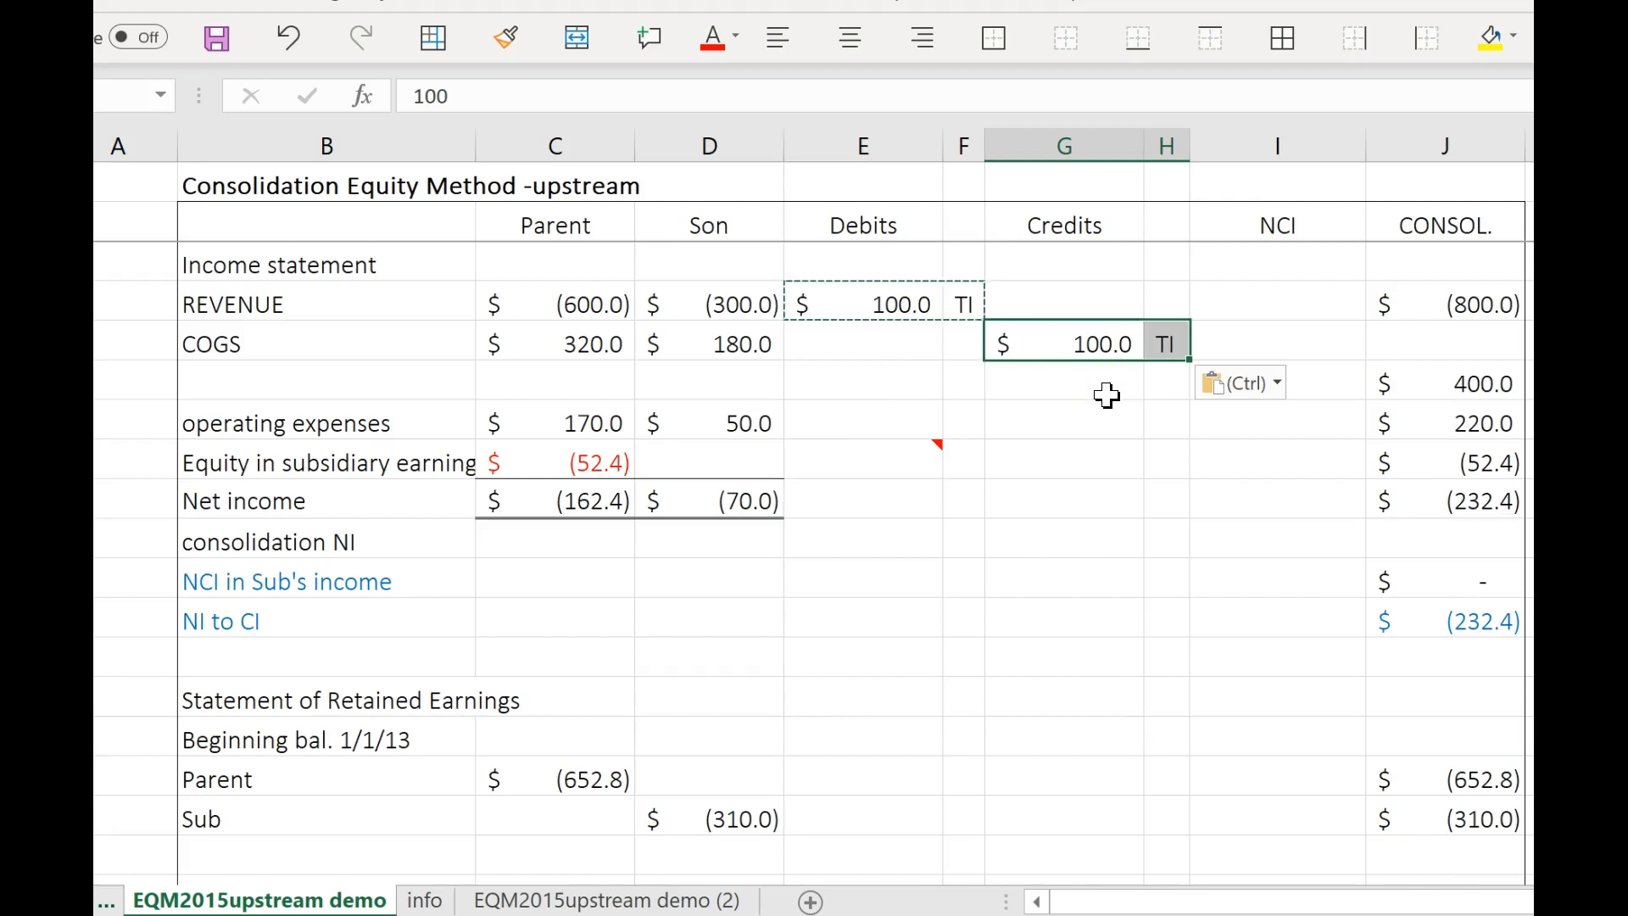
Recheck the transfer and gross profit figures in Exhibit 5.2 on the info sheet and return to the upstream demo sheet.
click(858, 318)
click(426, 901)
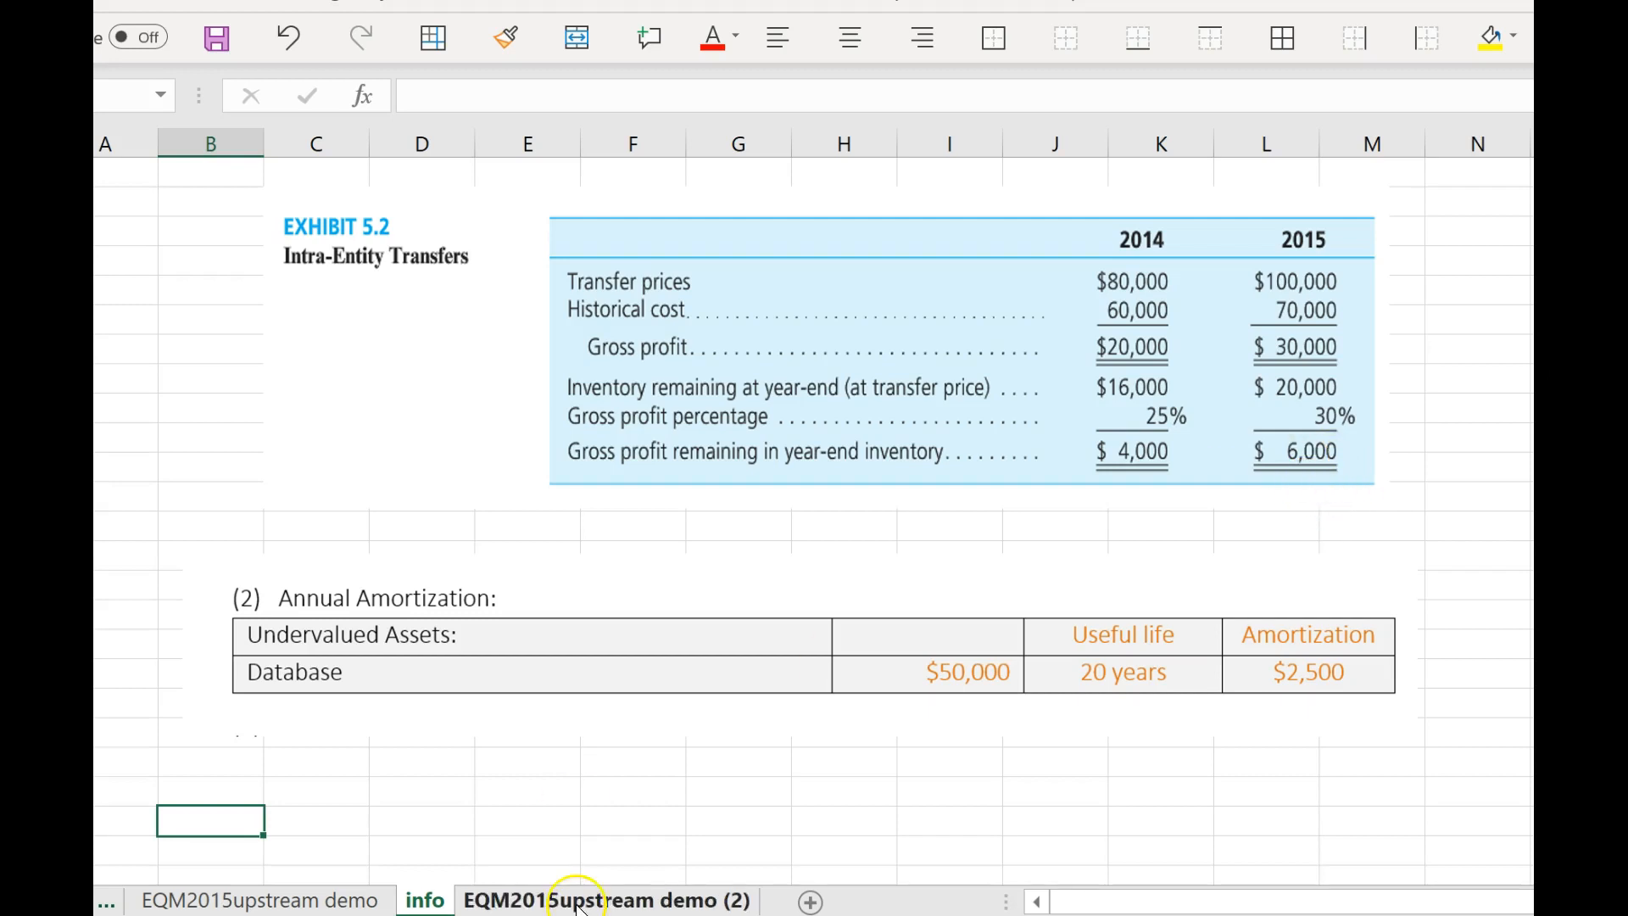
click(335, 899)
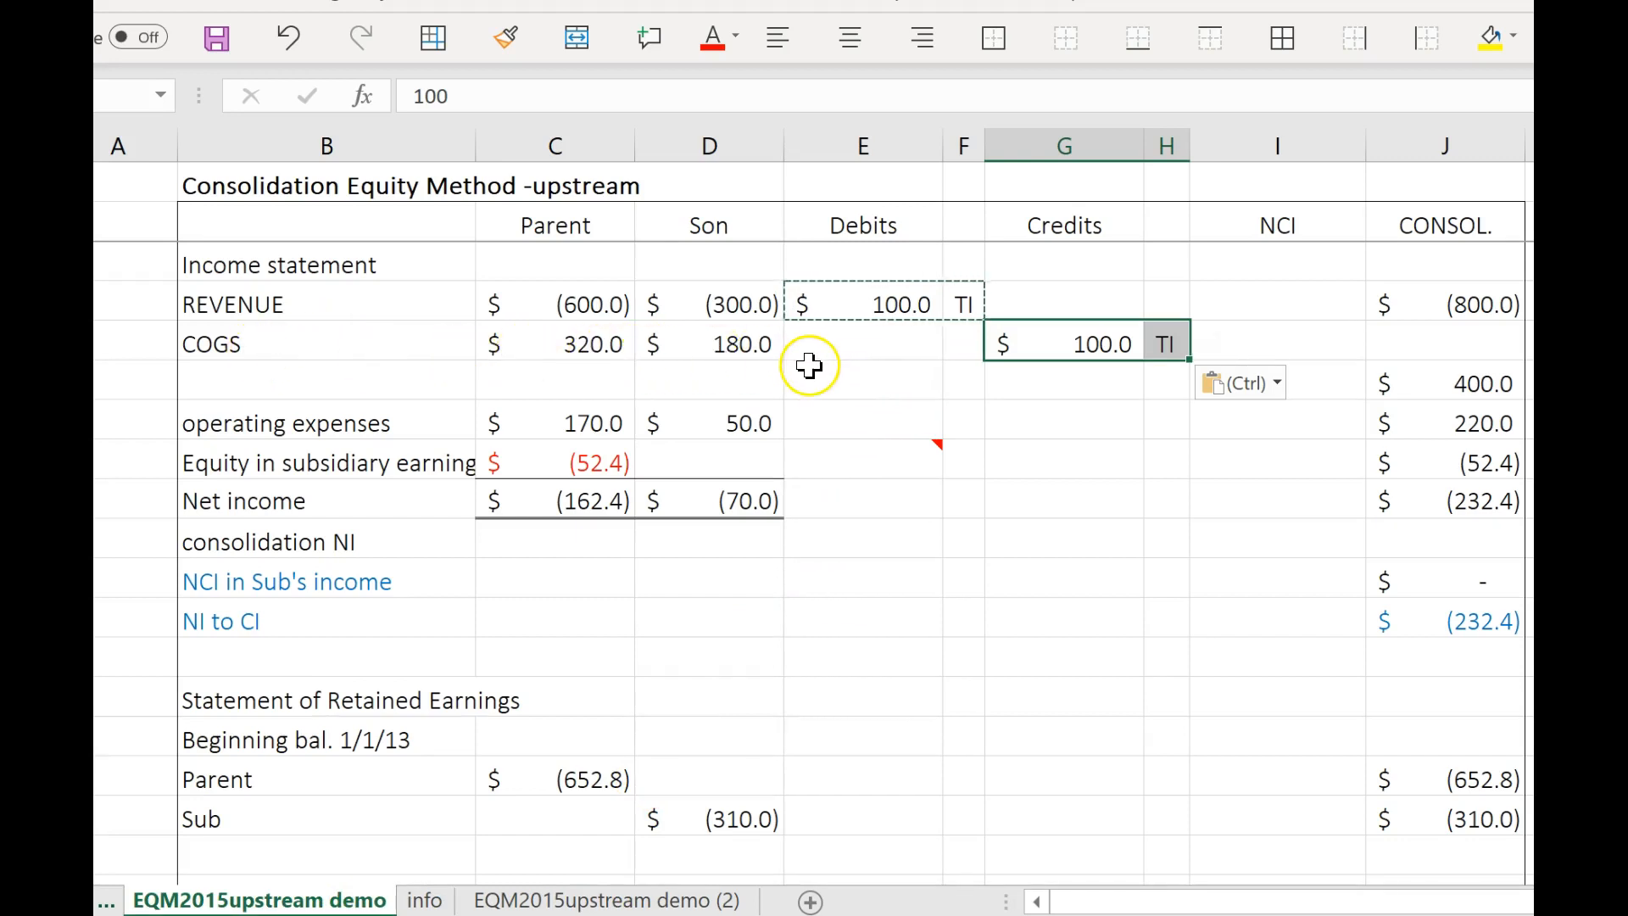
Switch to the Word lecture notes, look up the intra-entity transfers and the unrealized and realized gains in the equity-method tables, and return to Excel.
click(845, 351)
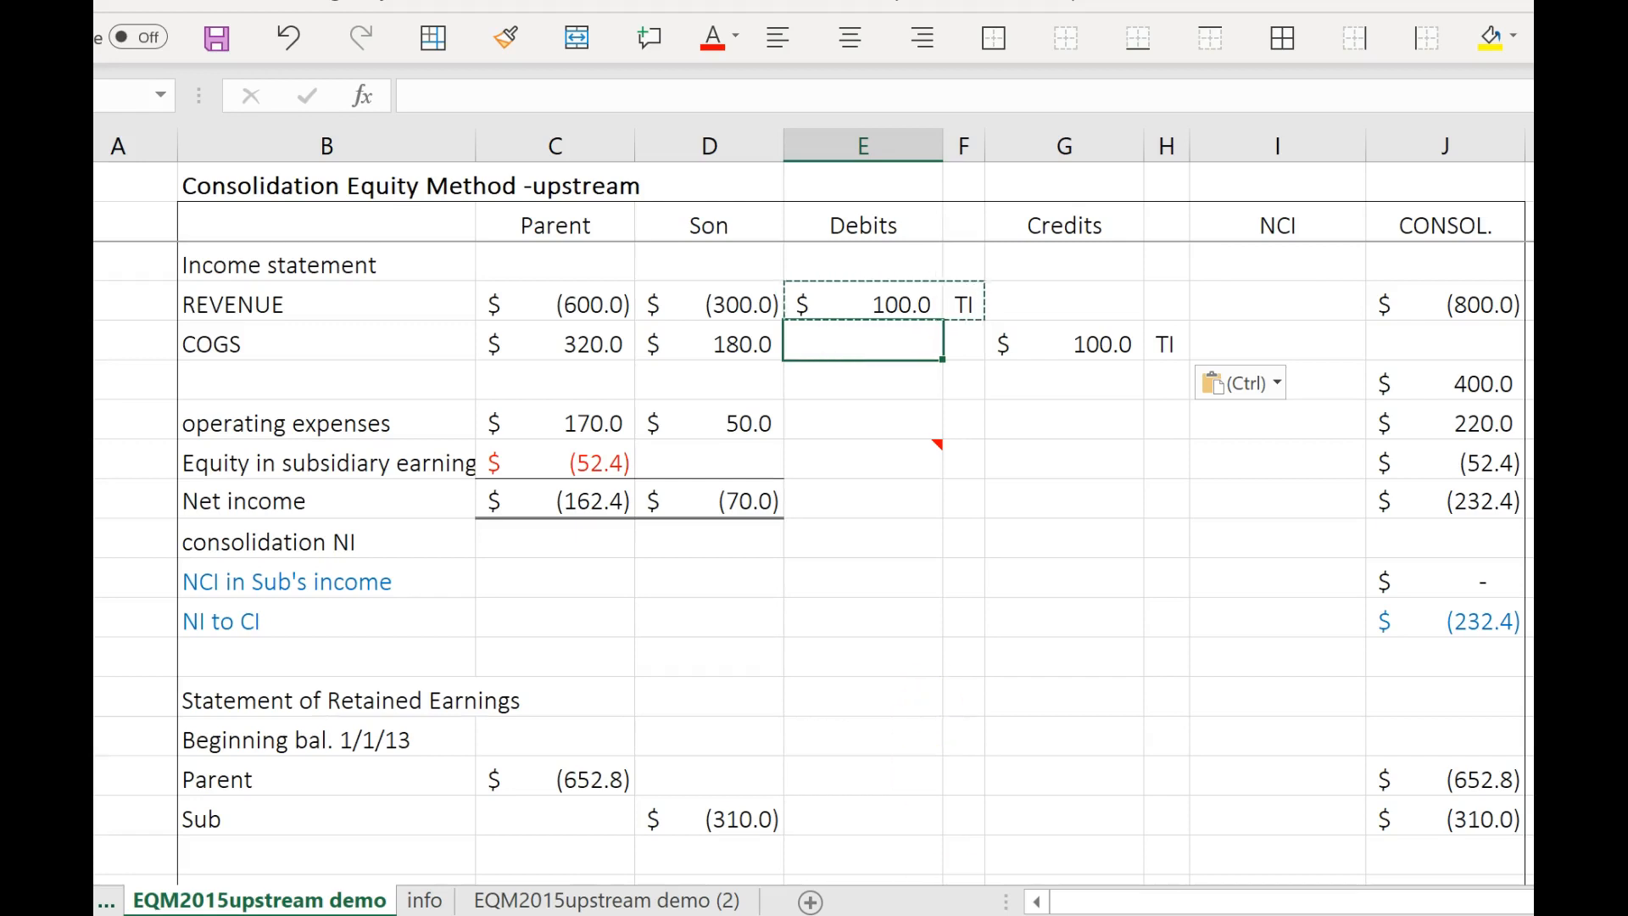
key(alt+Tab)
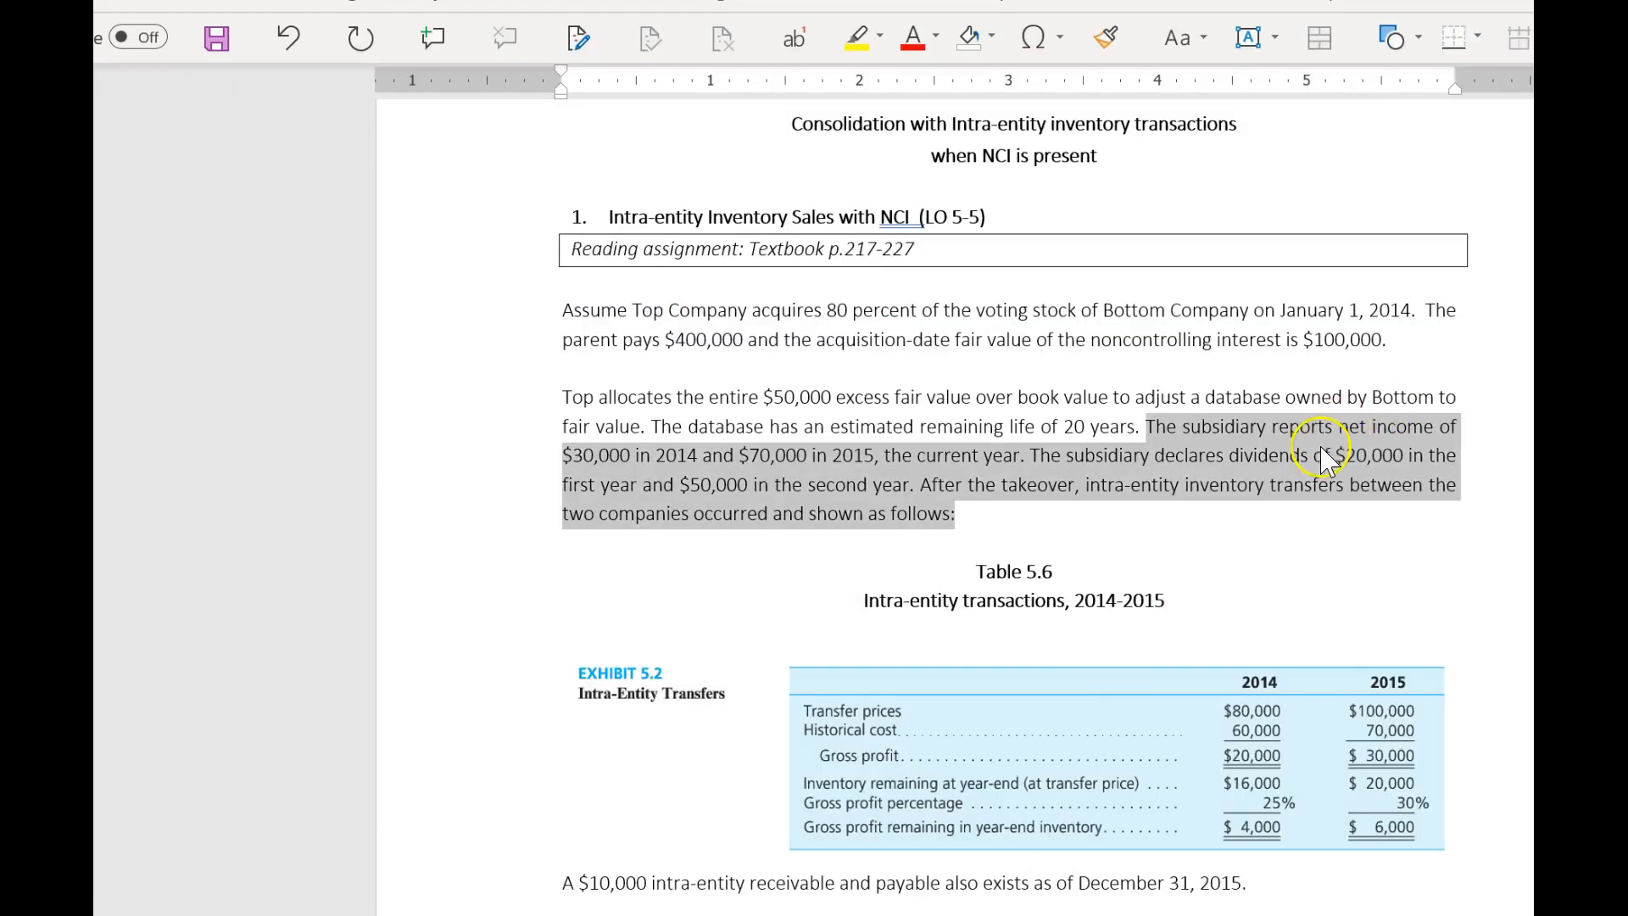
key(alt+Tab)
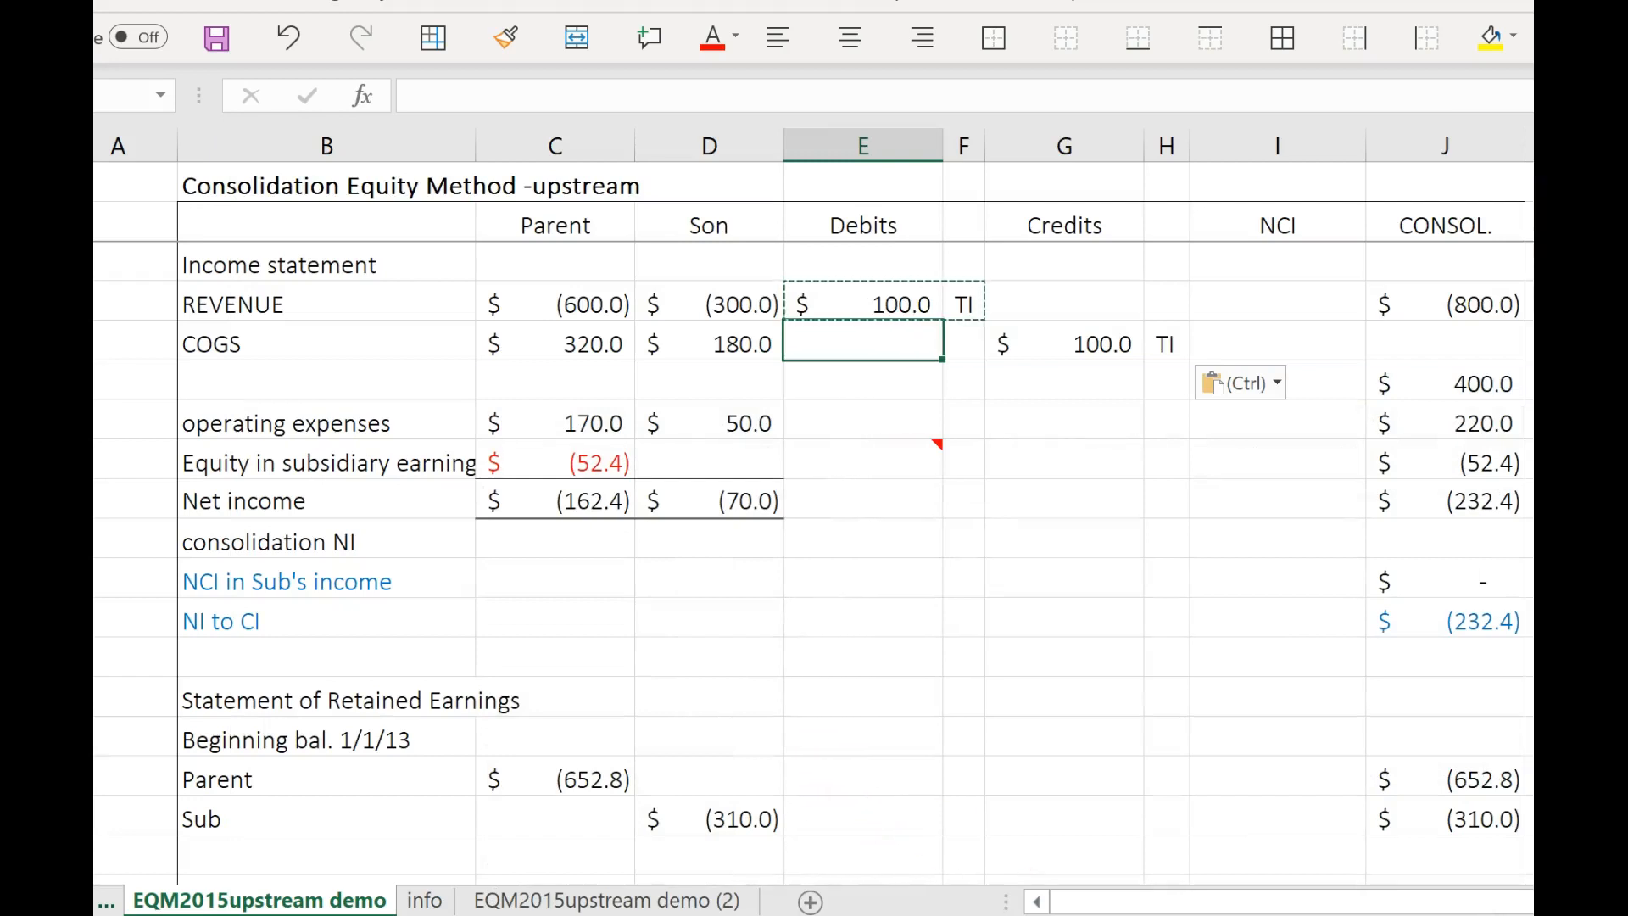
key(alt+Tab)
scroll(1067, 695, down, 10)
scroll(1066, 709, down, 15)
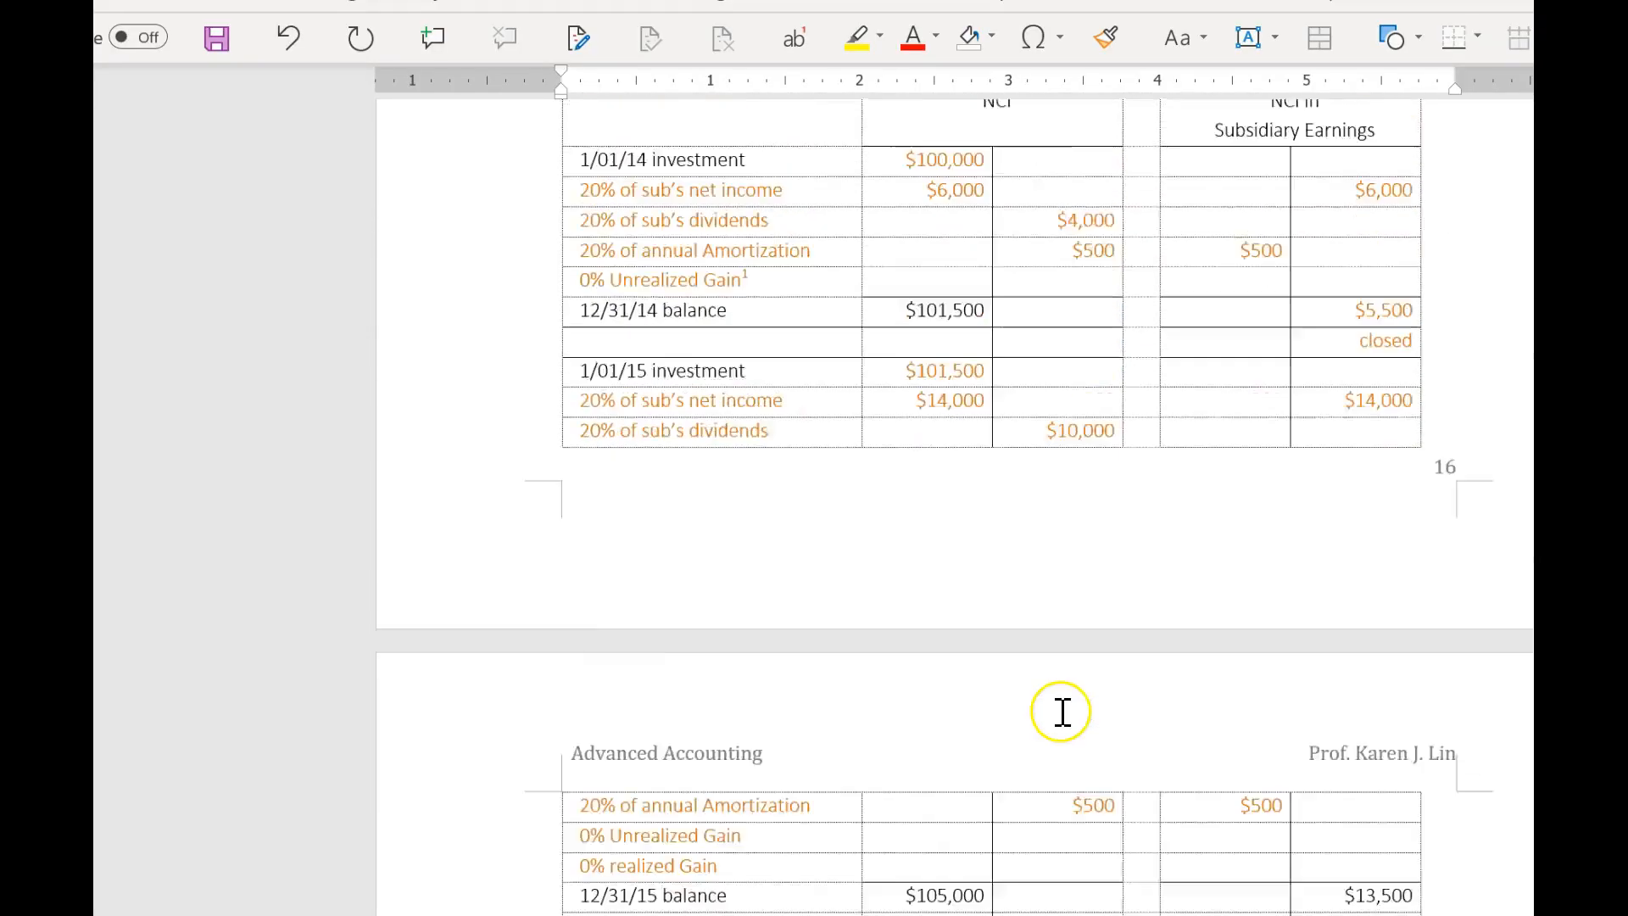
scroll(1054, 704, up, 6)
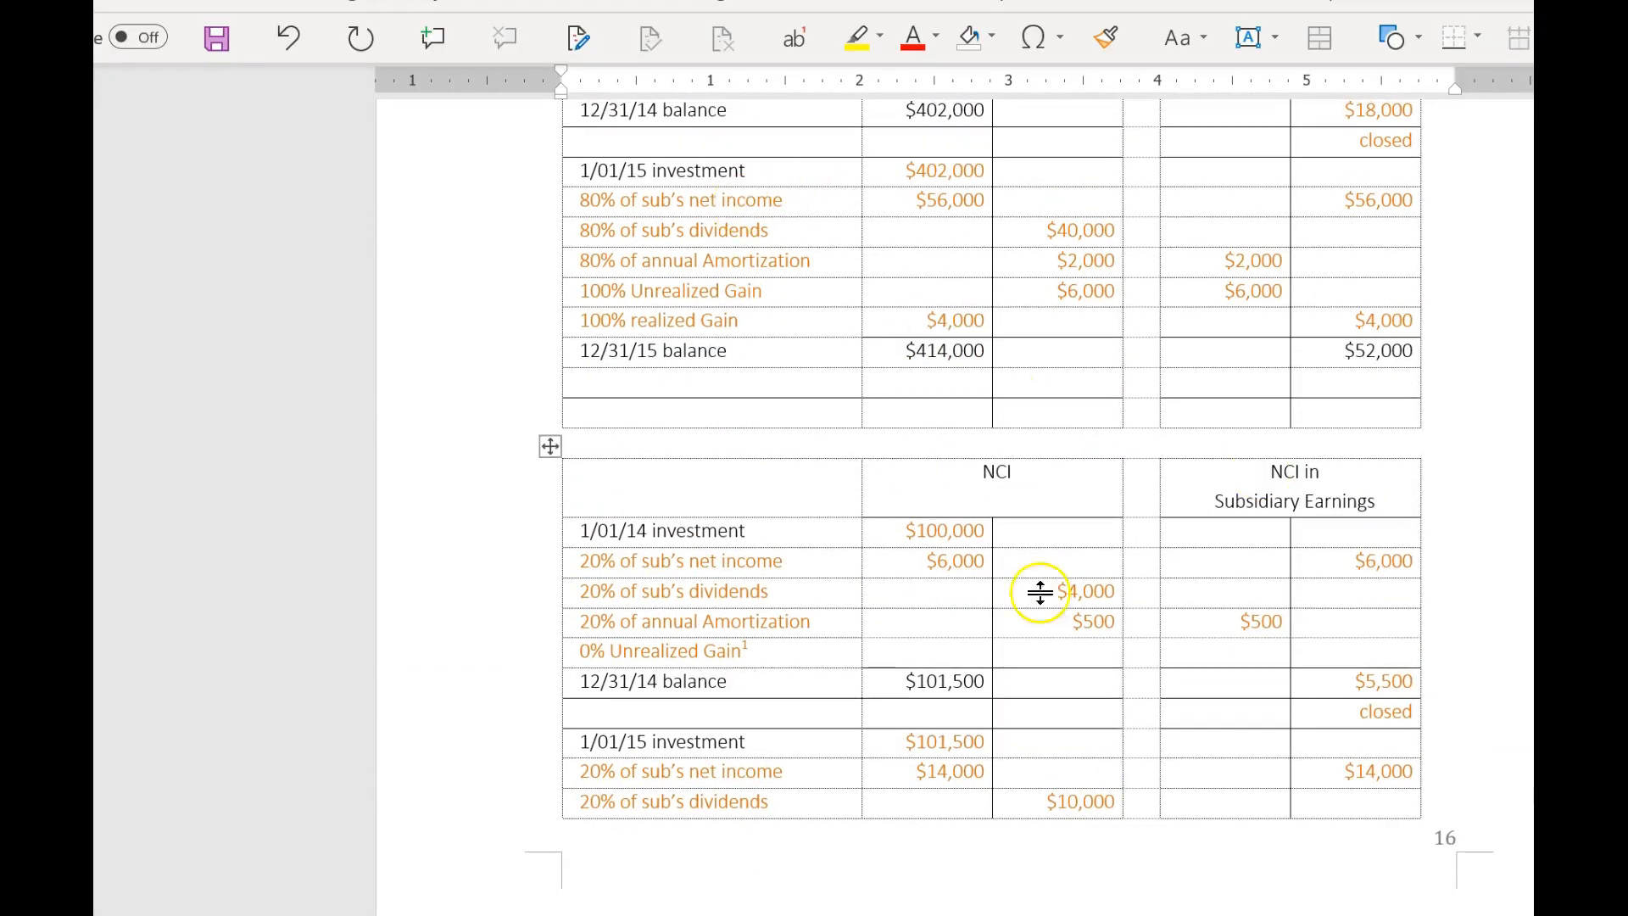
scroll(1103, 602, up, 2)
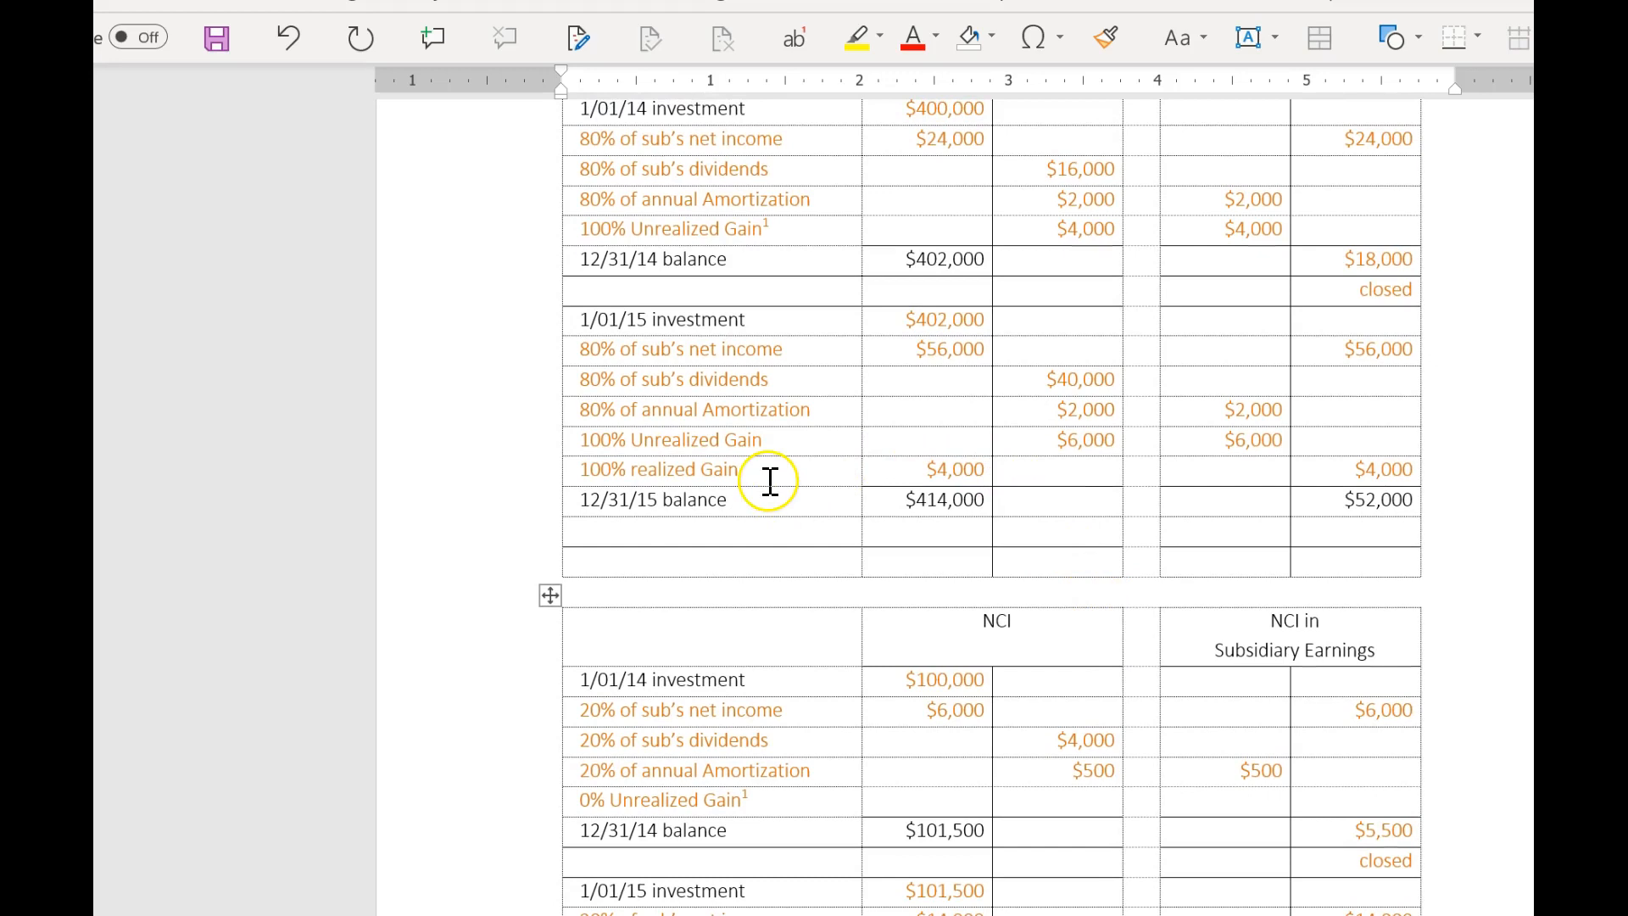
scroll(770, 481, up, 1)
scroll(901, 695, down, 1)
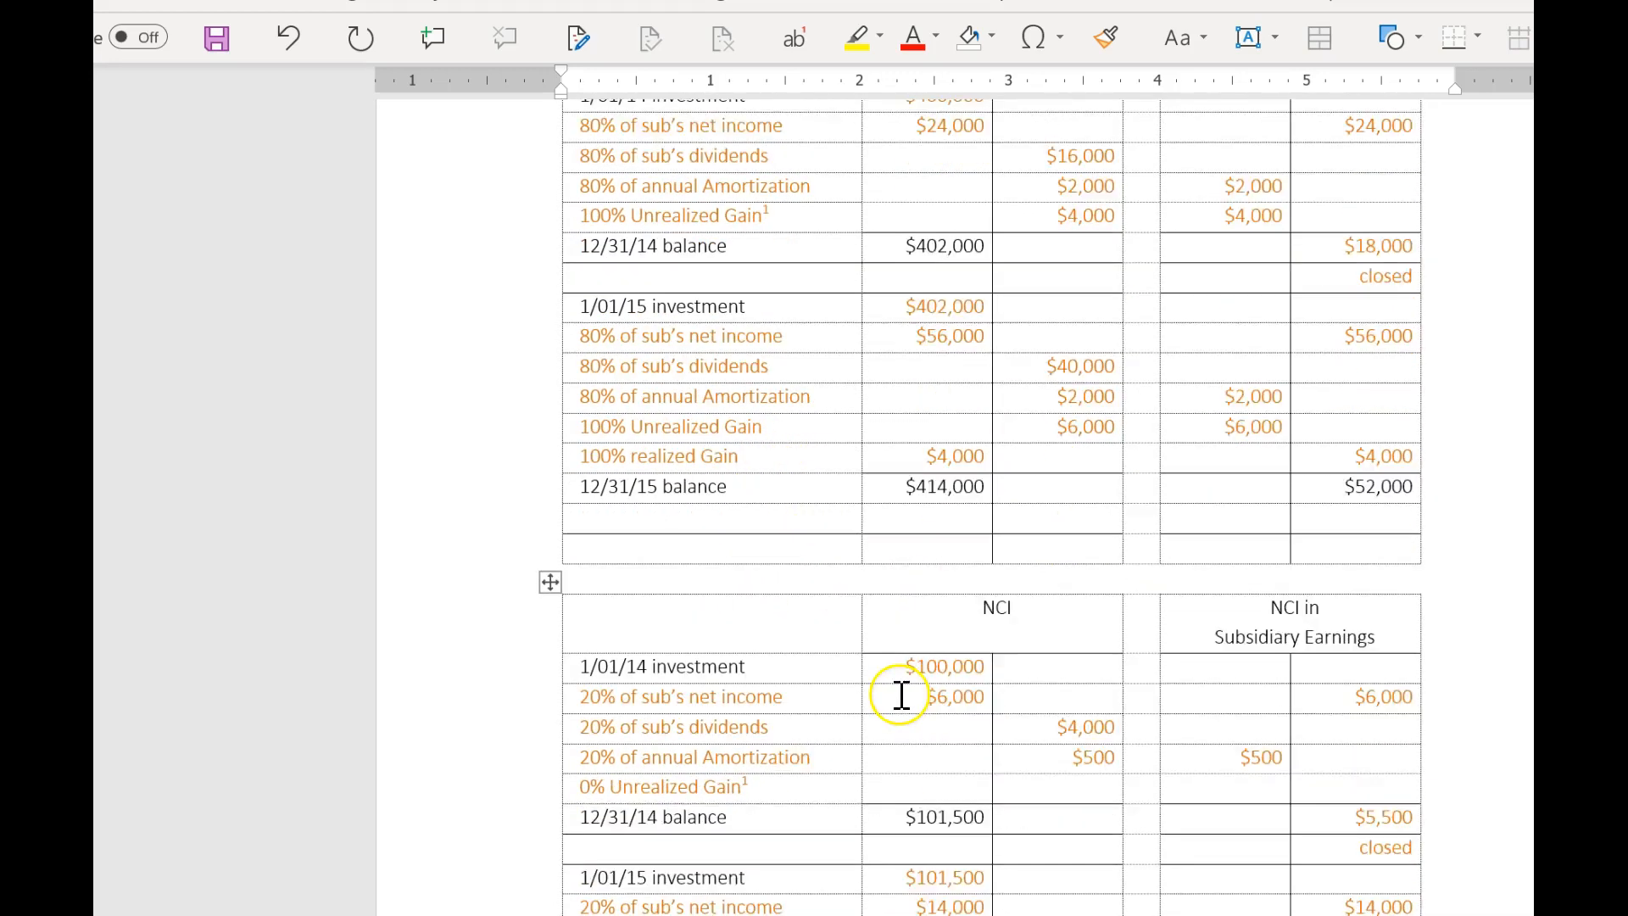
scroll(901, 696, down, 1)
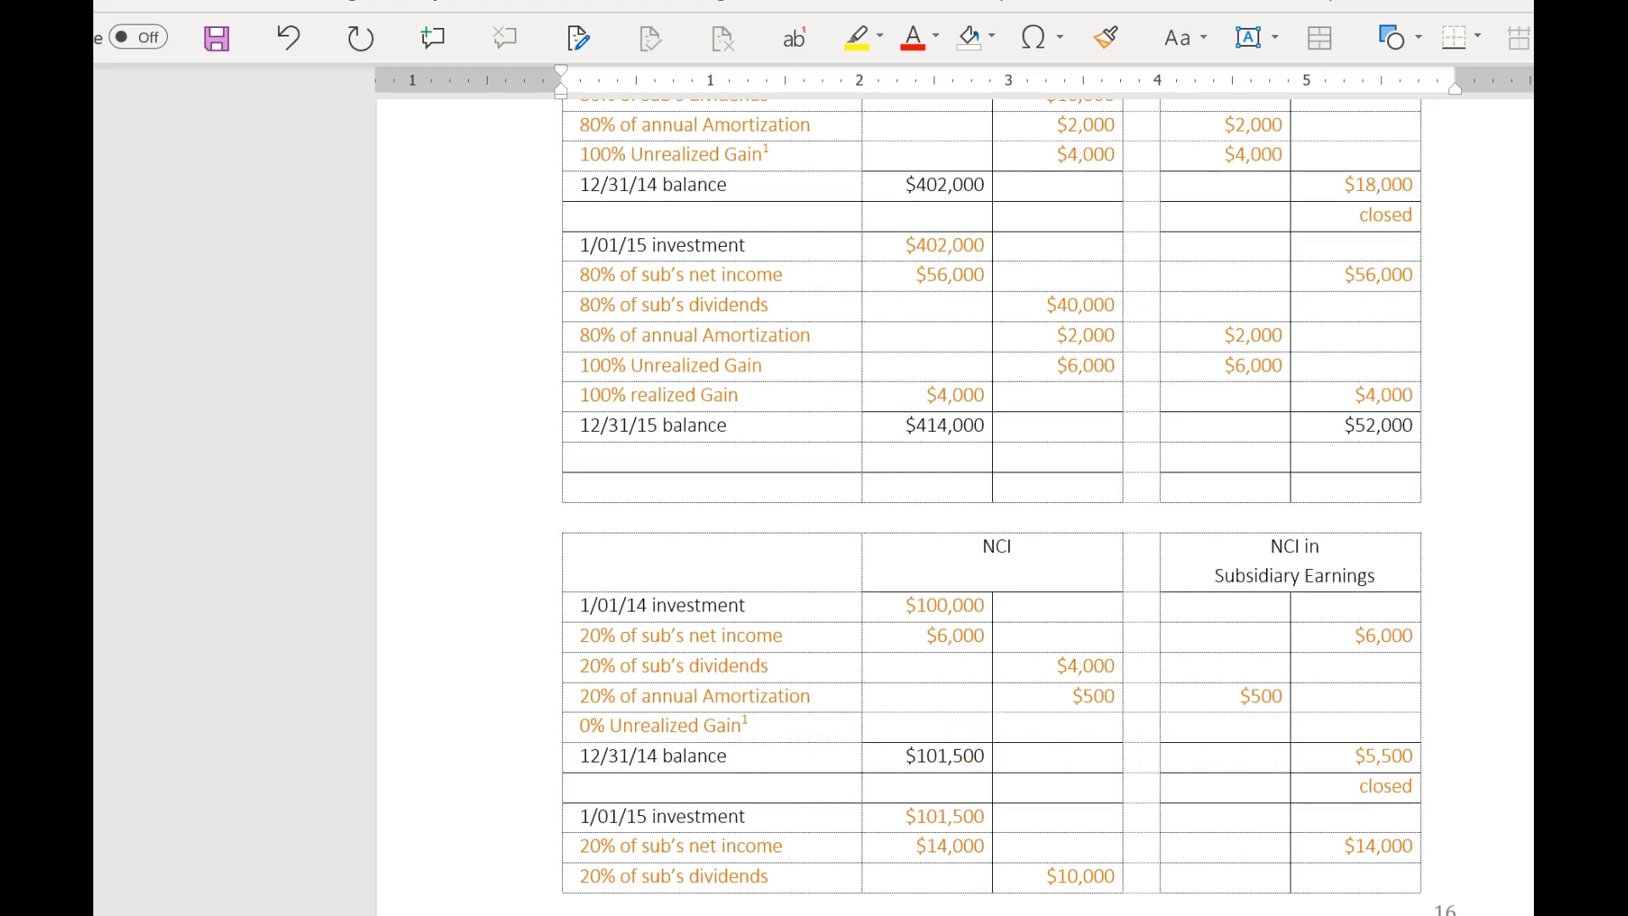
key(alt+Tab)
Enter a debit of 6 in the COGS row and label it G.
mouse_move(823, 464)
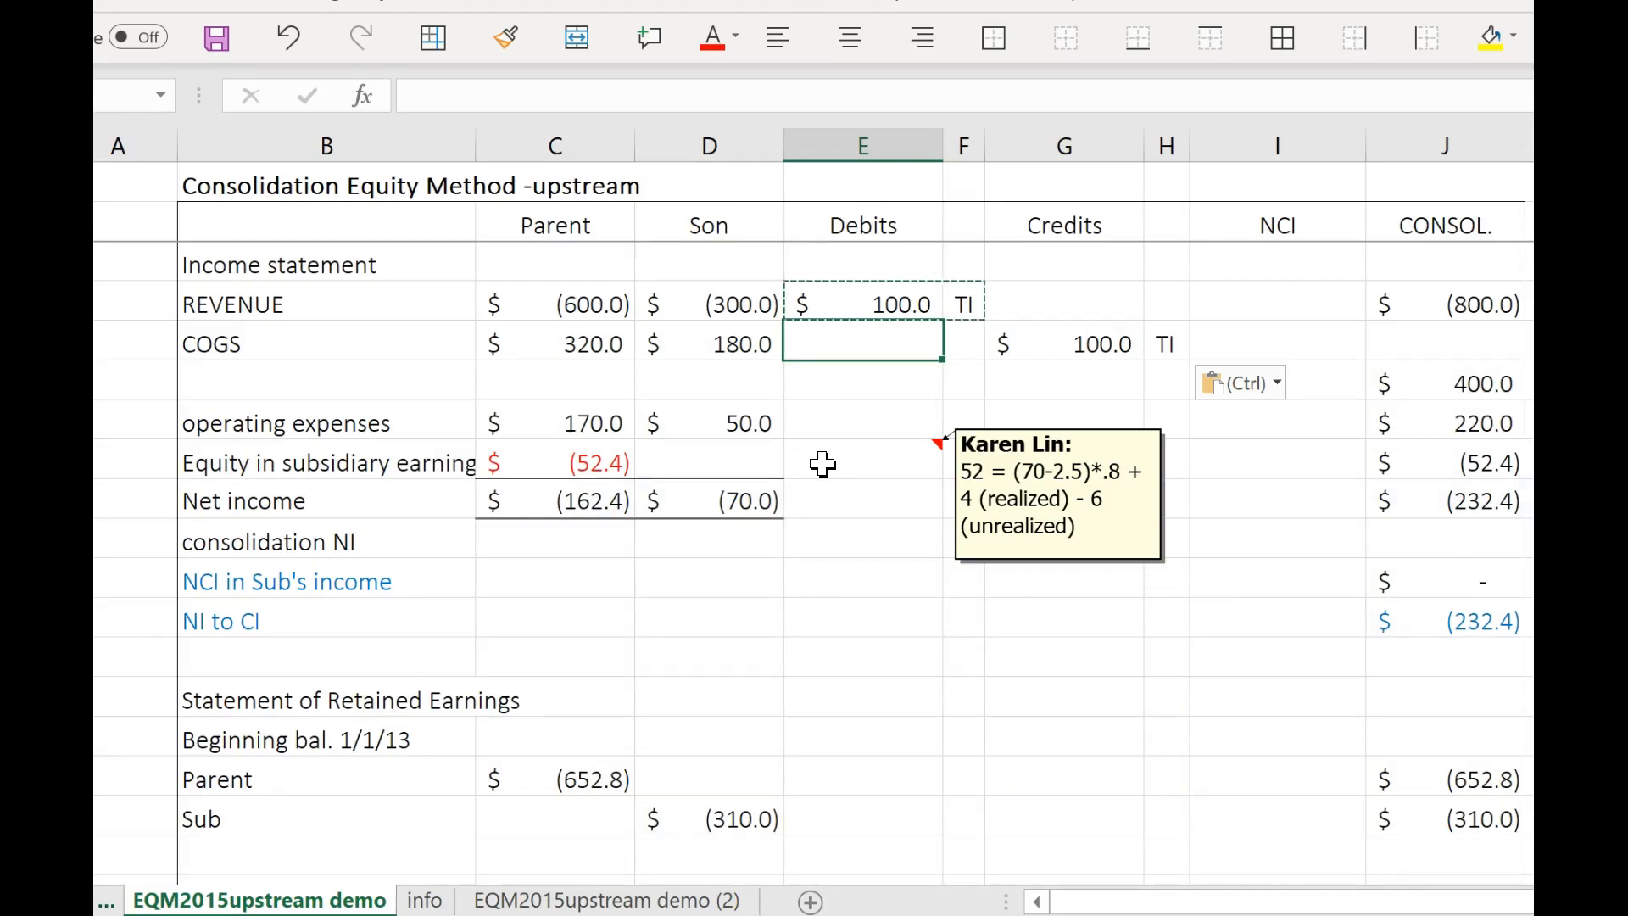
click(846, 354)
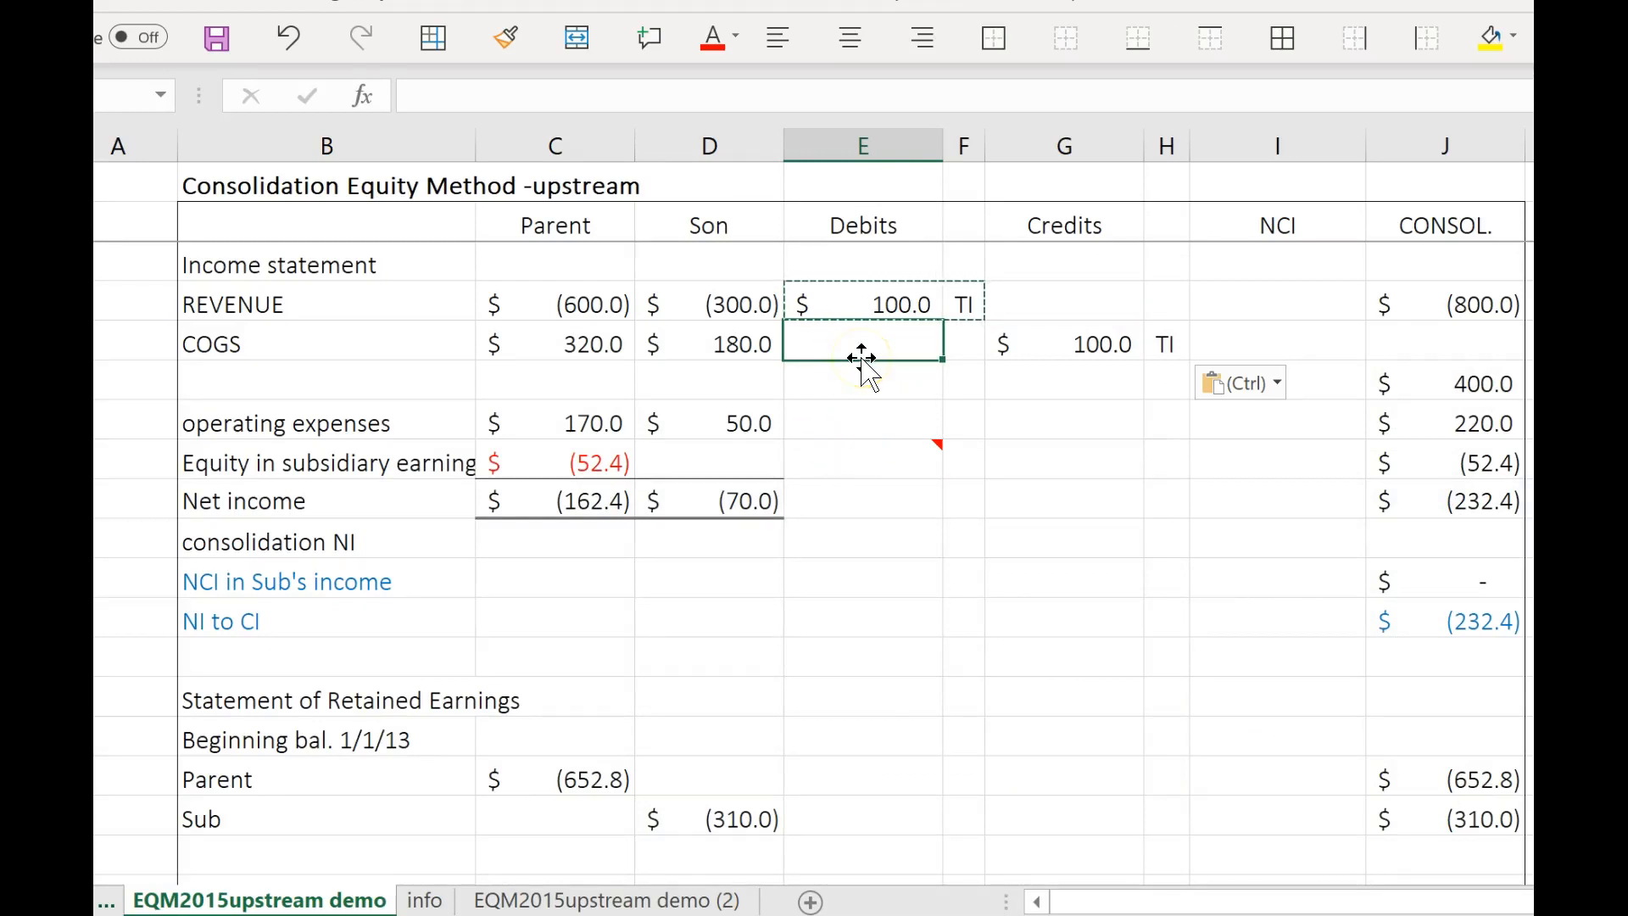
text(6)
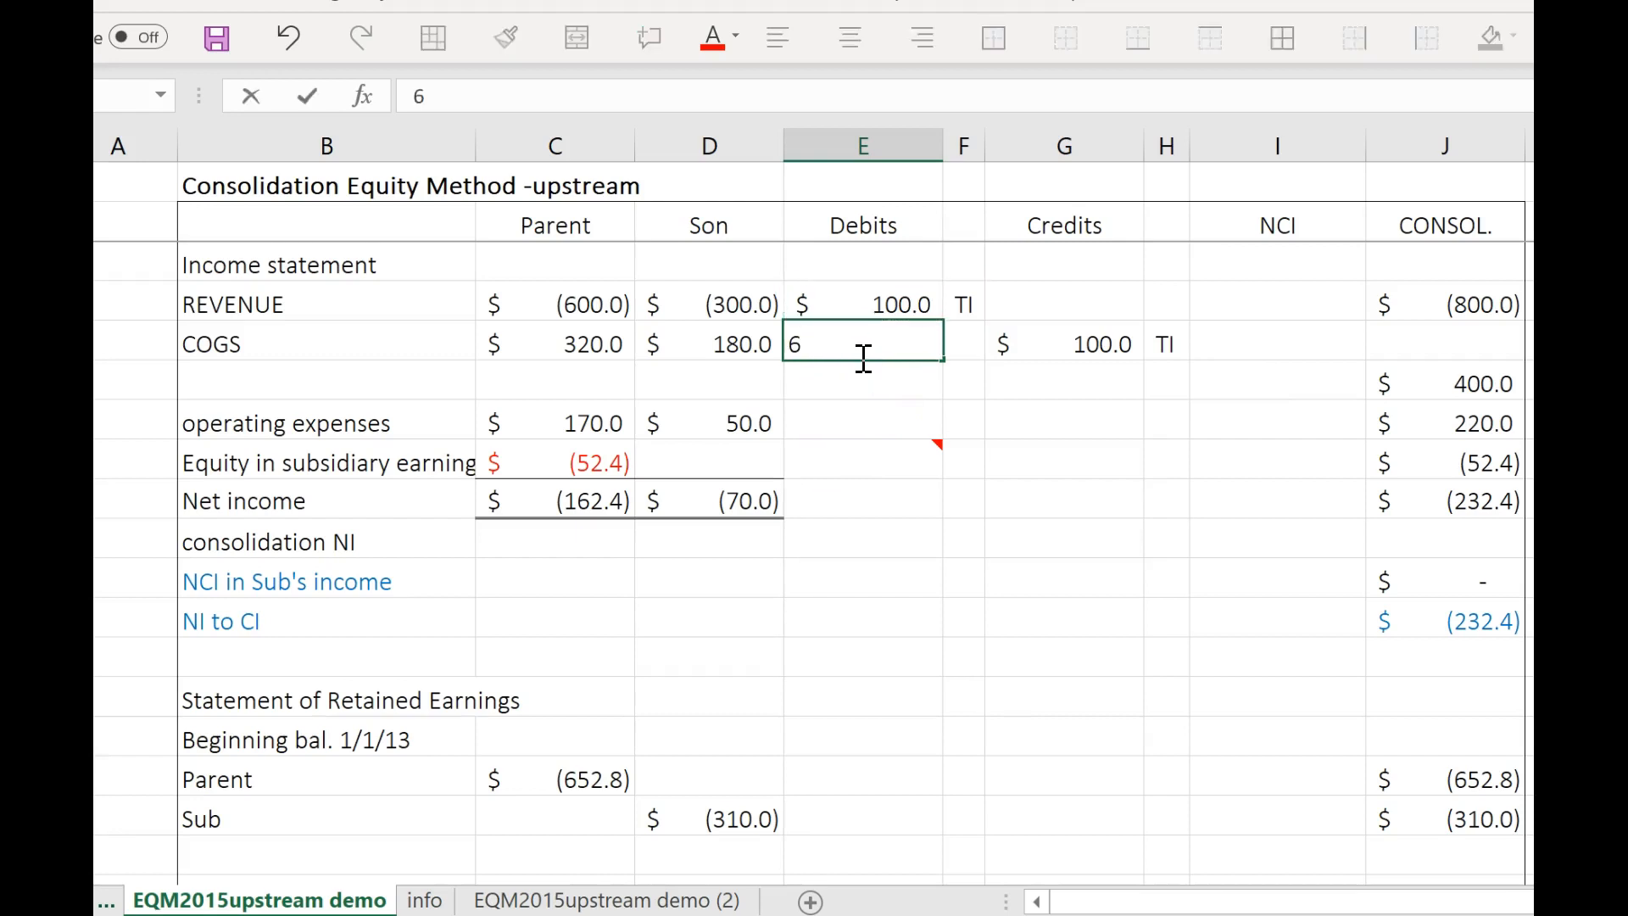
click(960, 338)
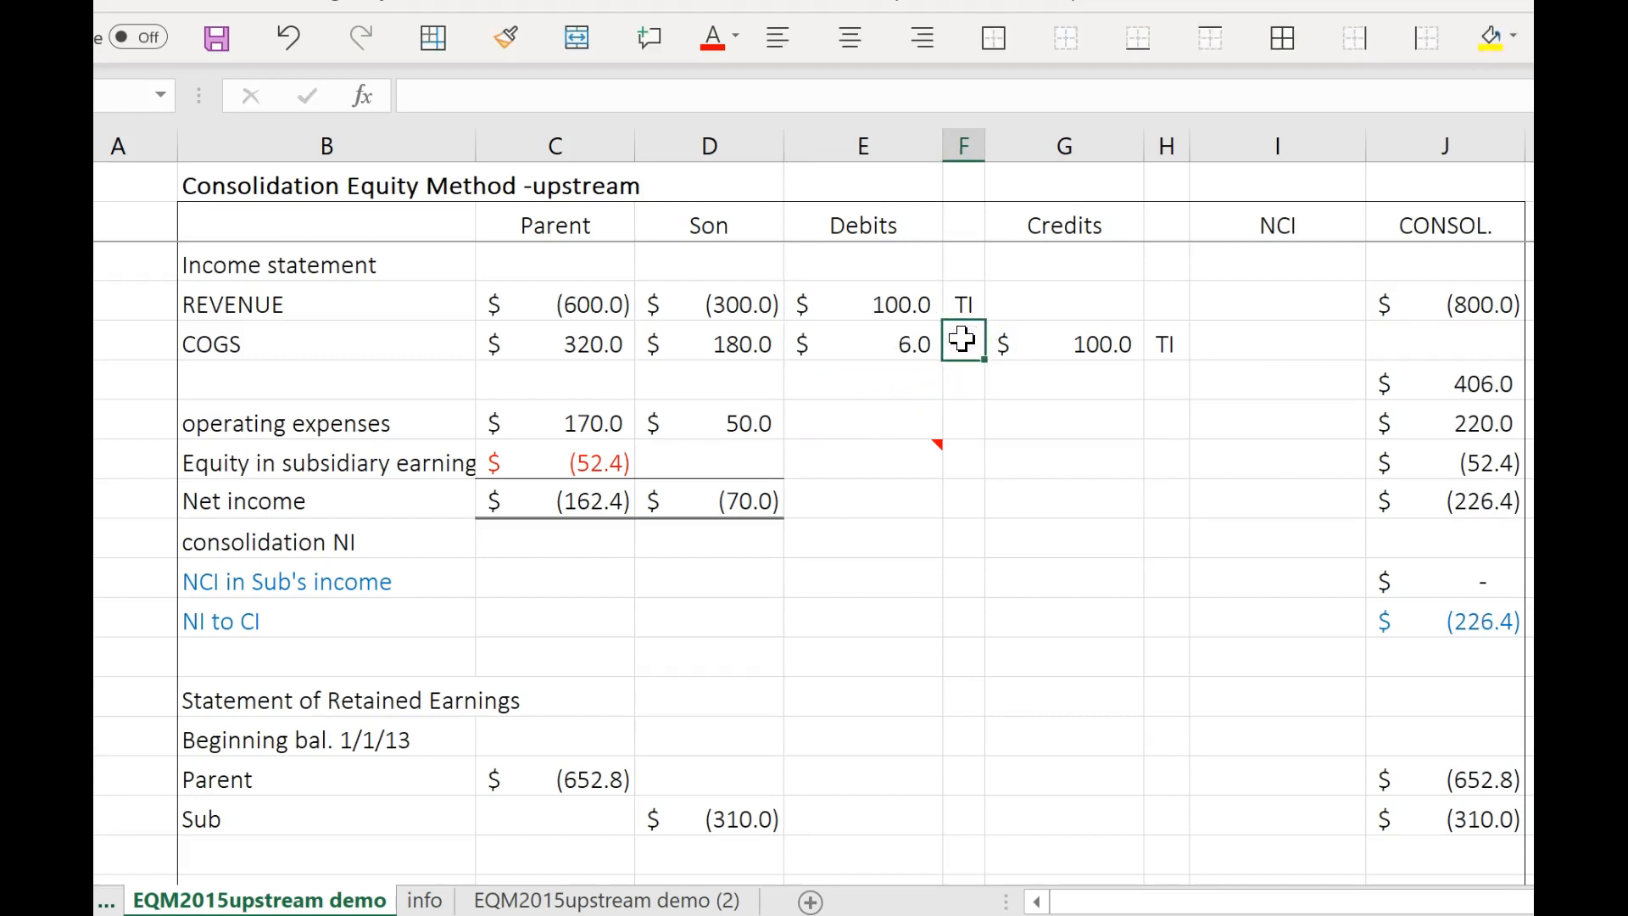
text(G)
Copy the COGS debit of 6 and its G label to the Credits columns of the Inventory row in the balance sheet.
click(905, 346)
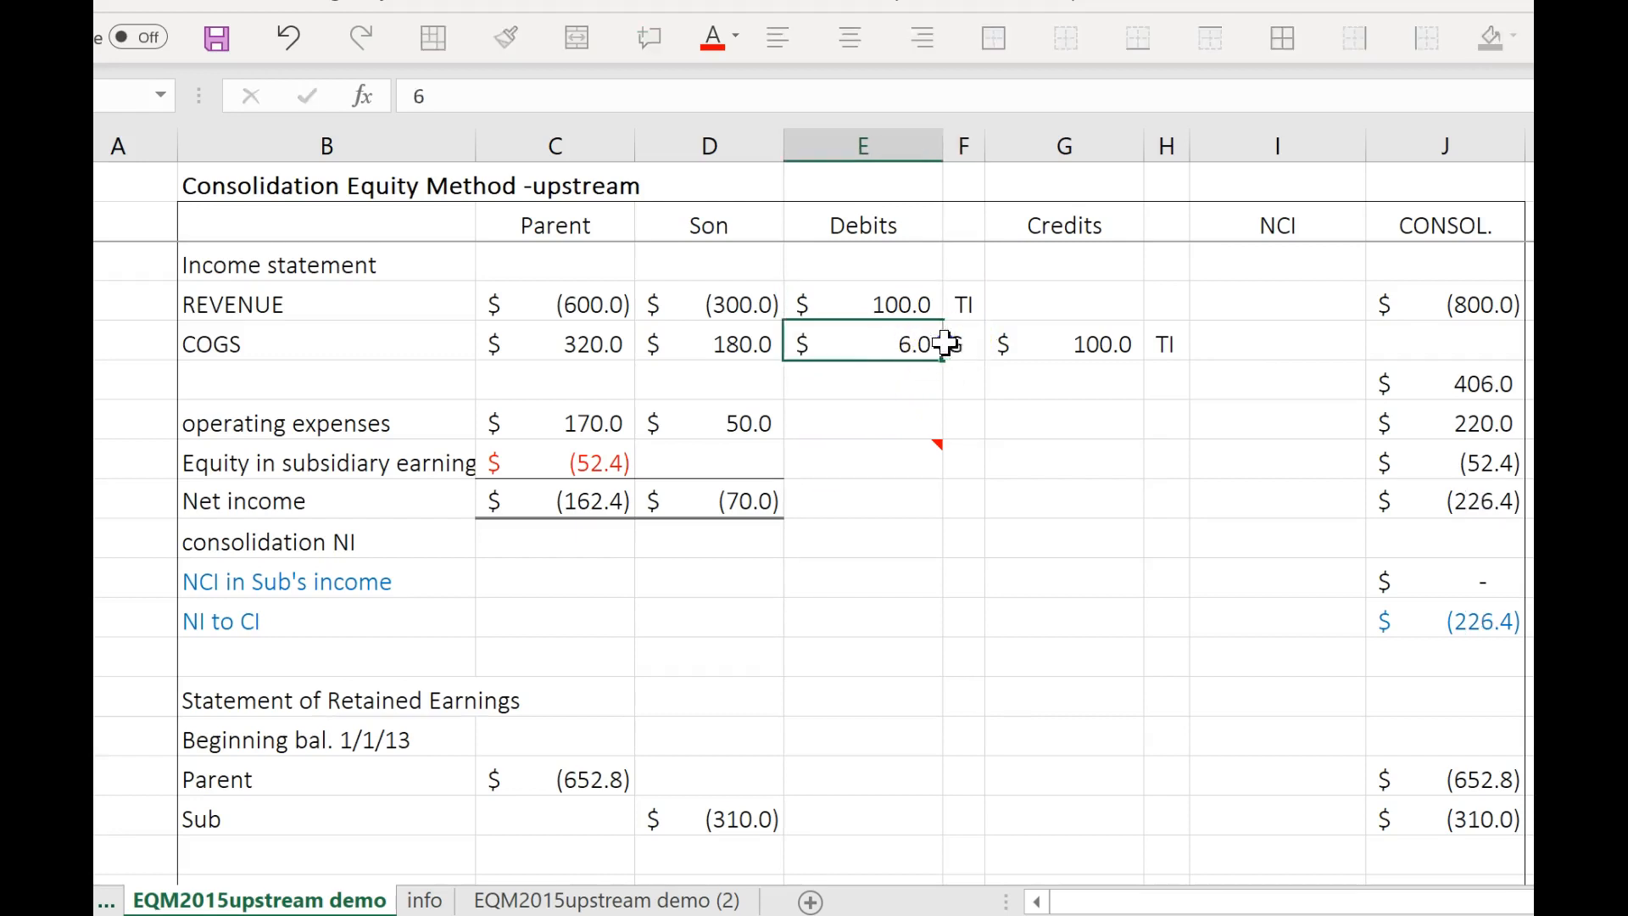
drag(946, 343, 954, 346)
key(ctrl+c)
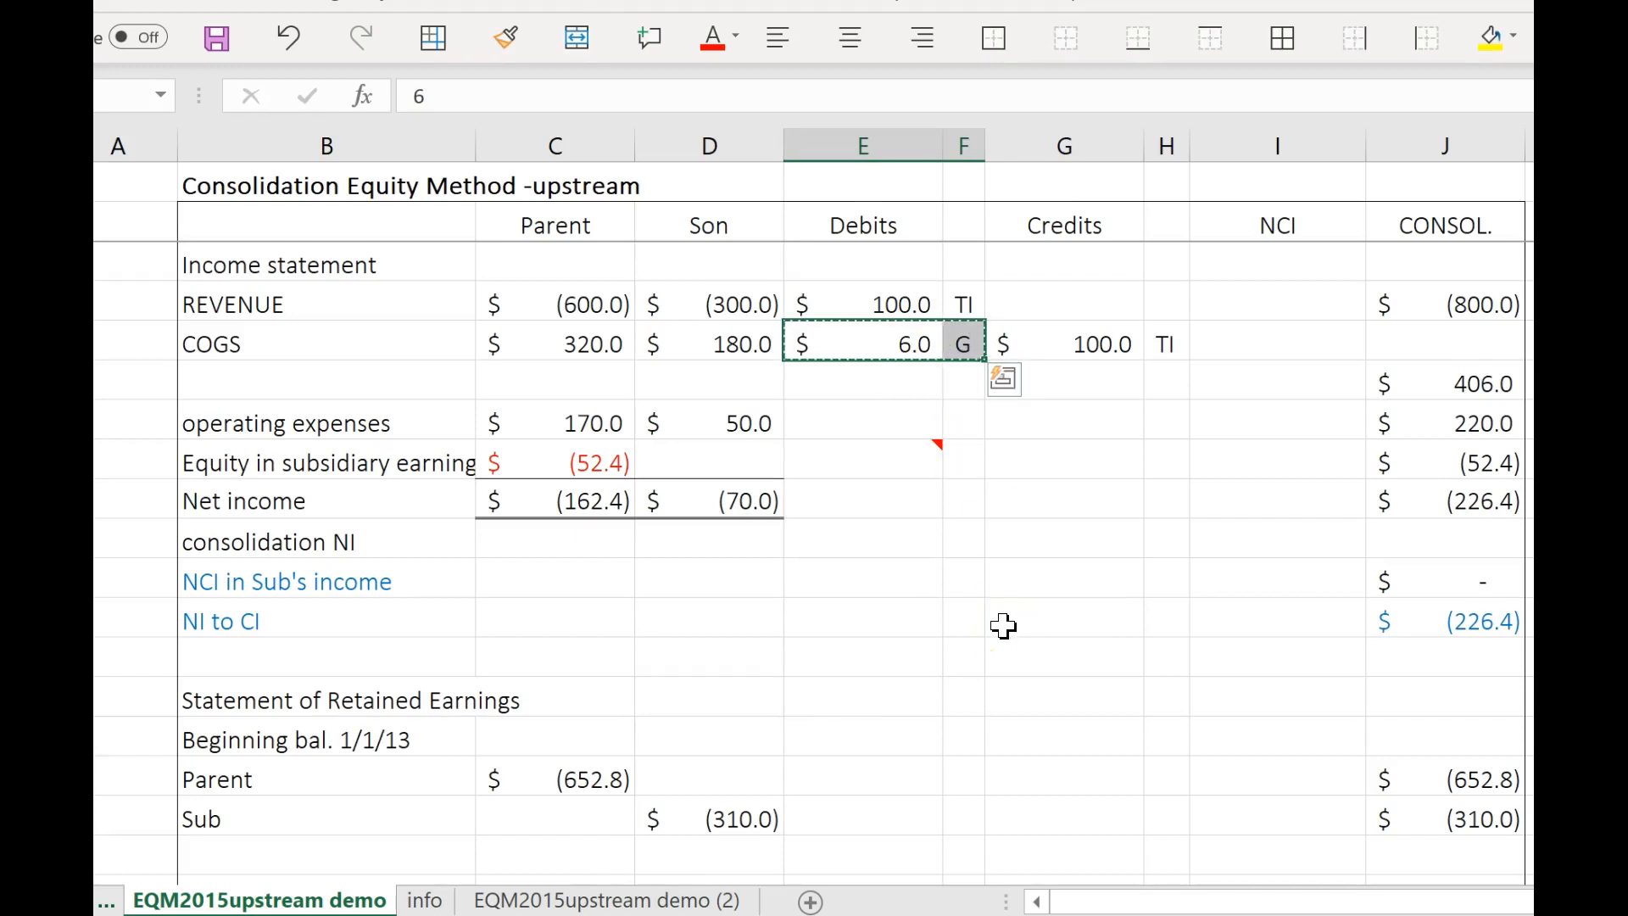
scroll(980, 641, down, 1)
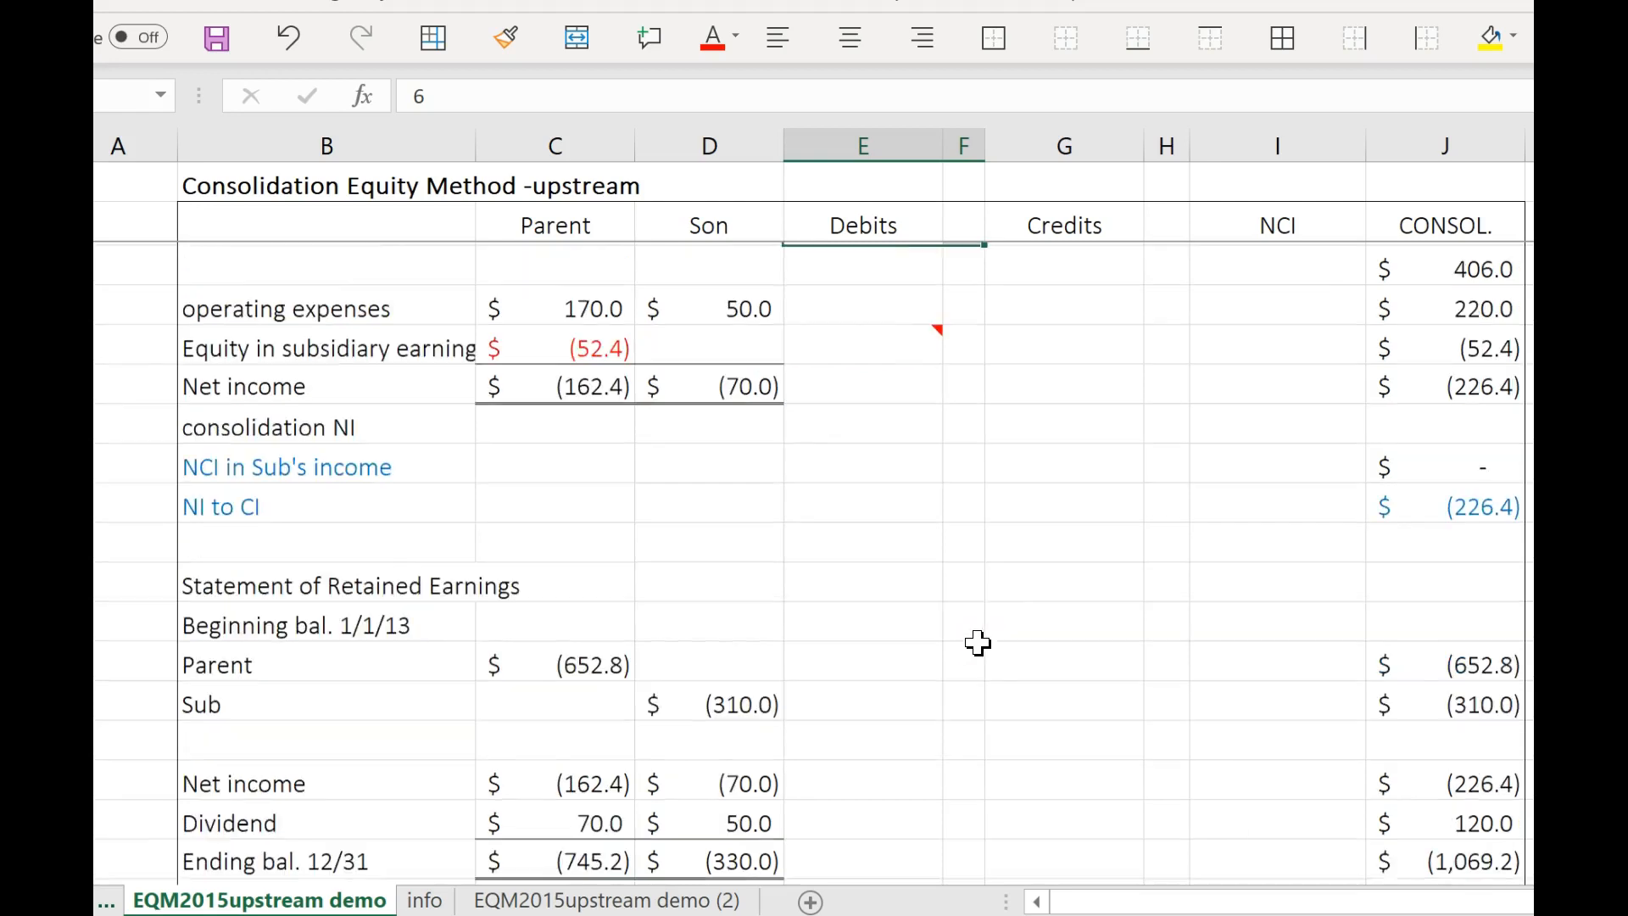
scroll(975, 642, down, 3)
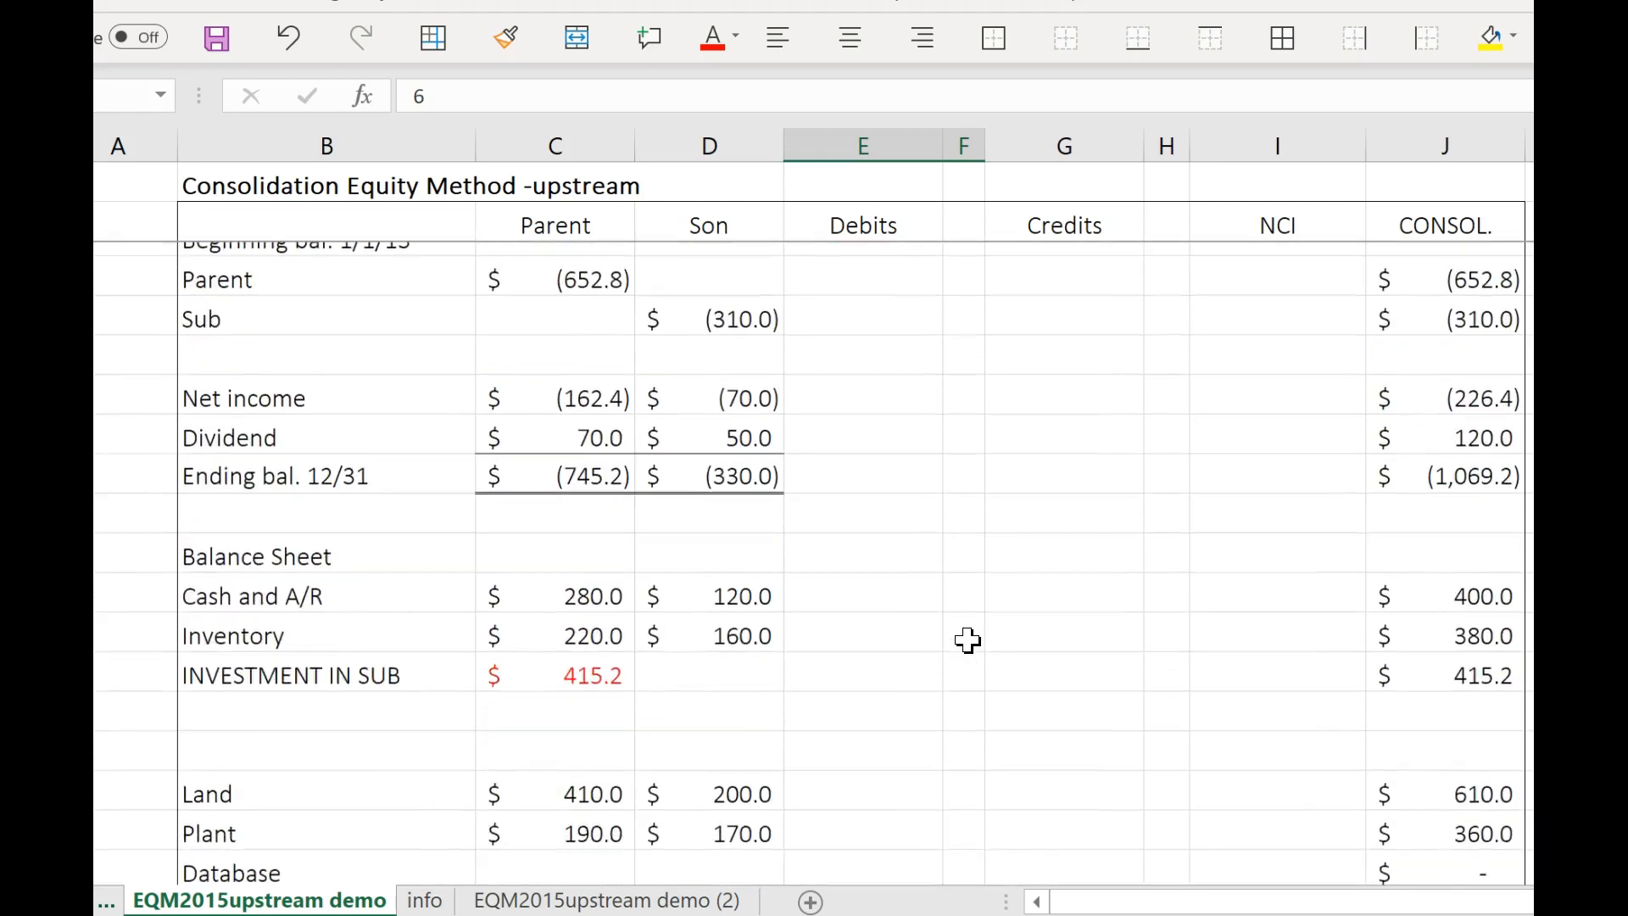
scroll(967, 640, down, 2)
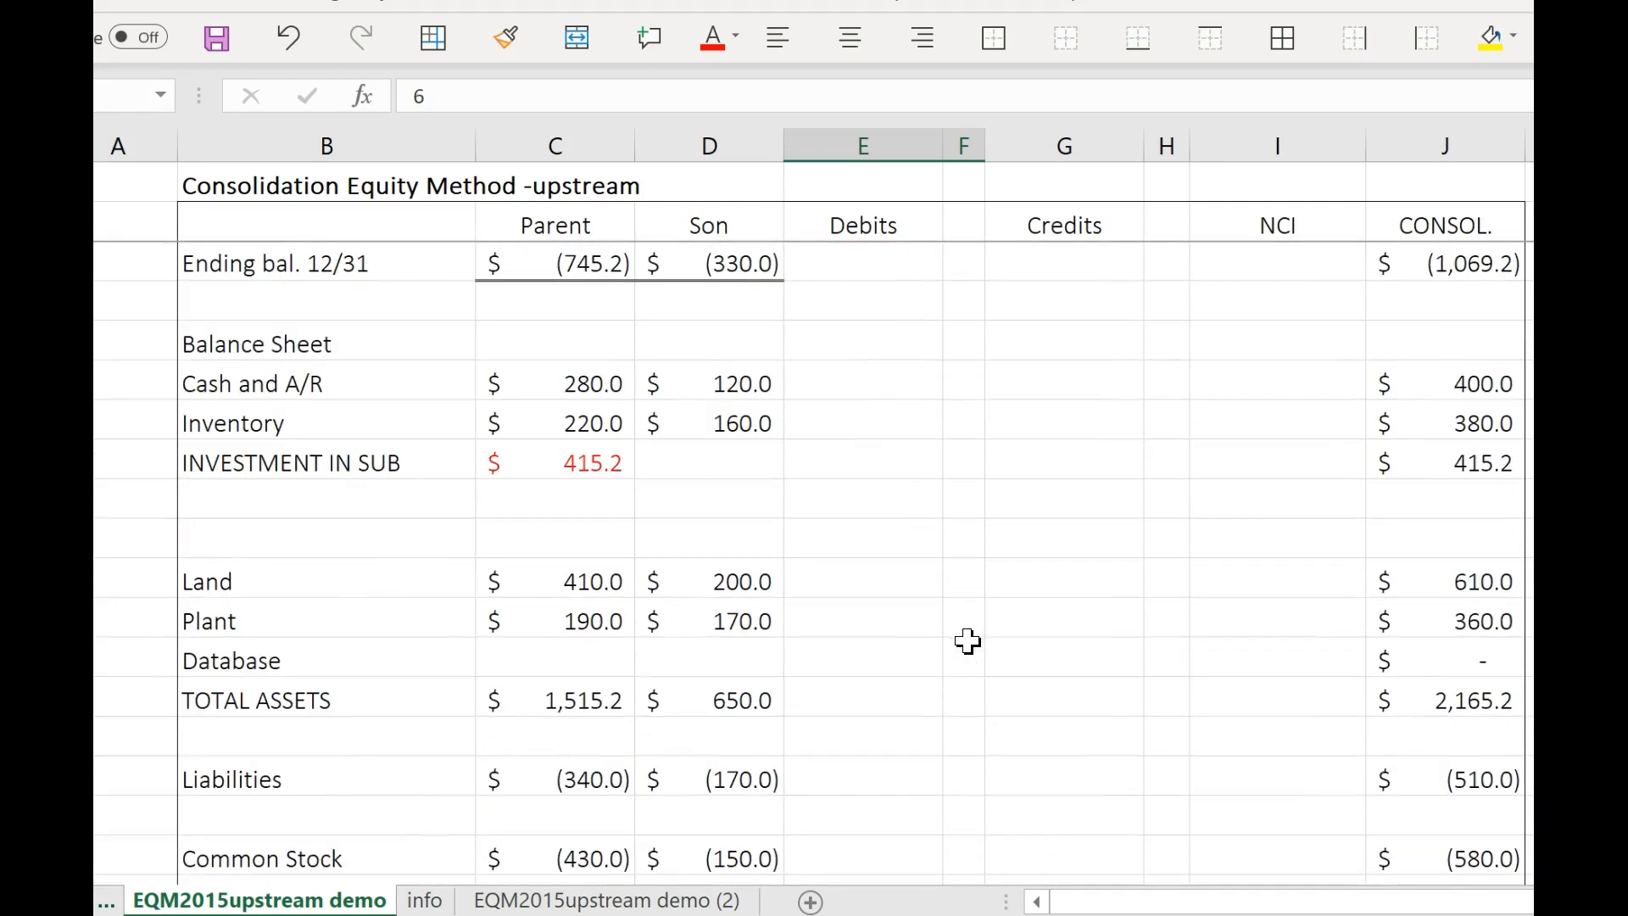
click(1029, 422)
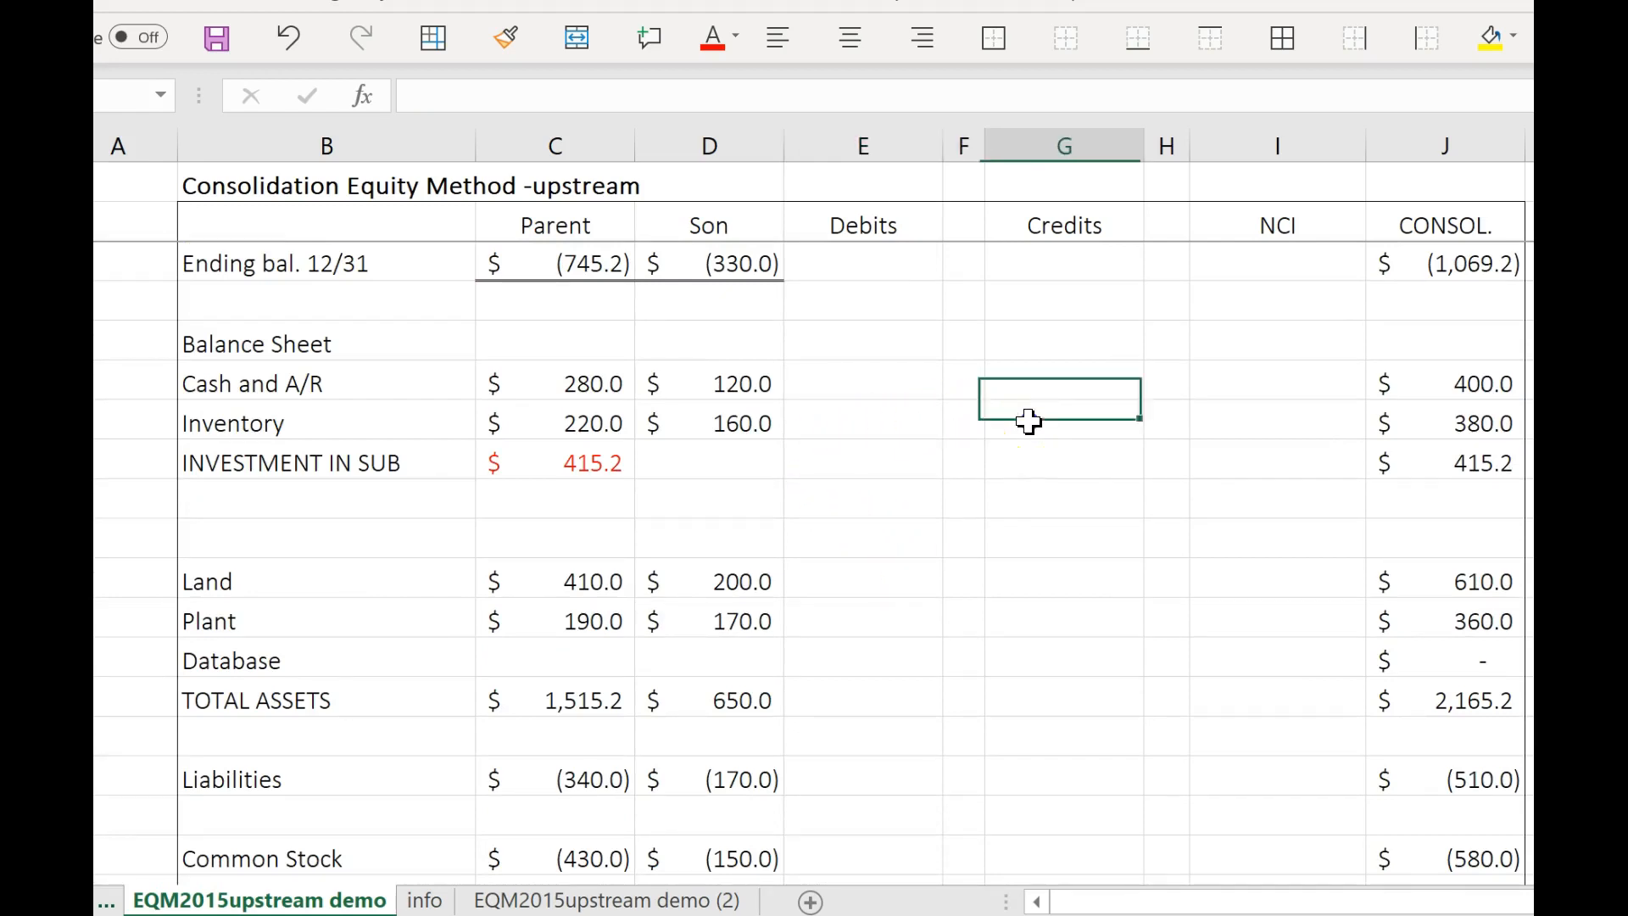
key(ctrl+v)
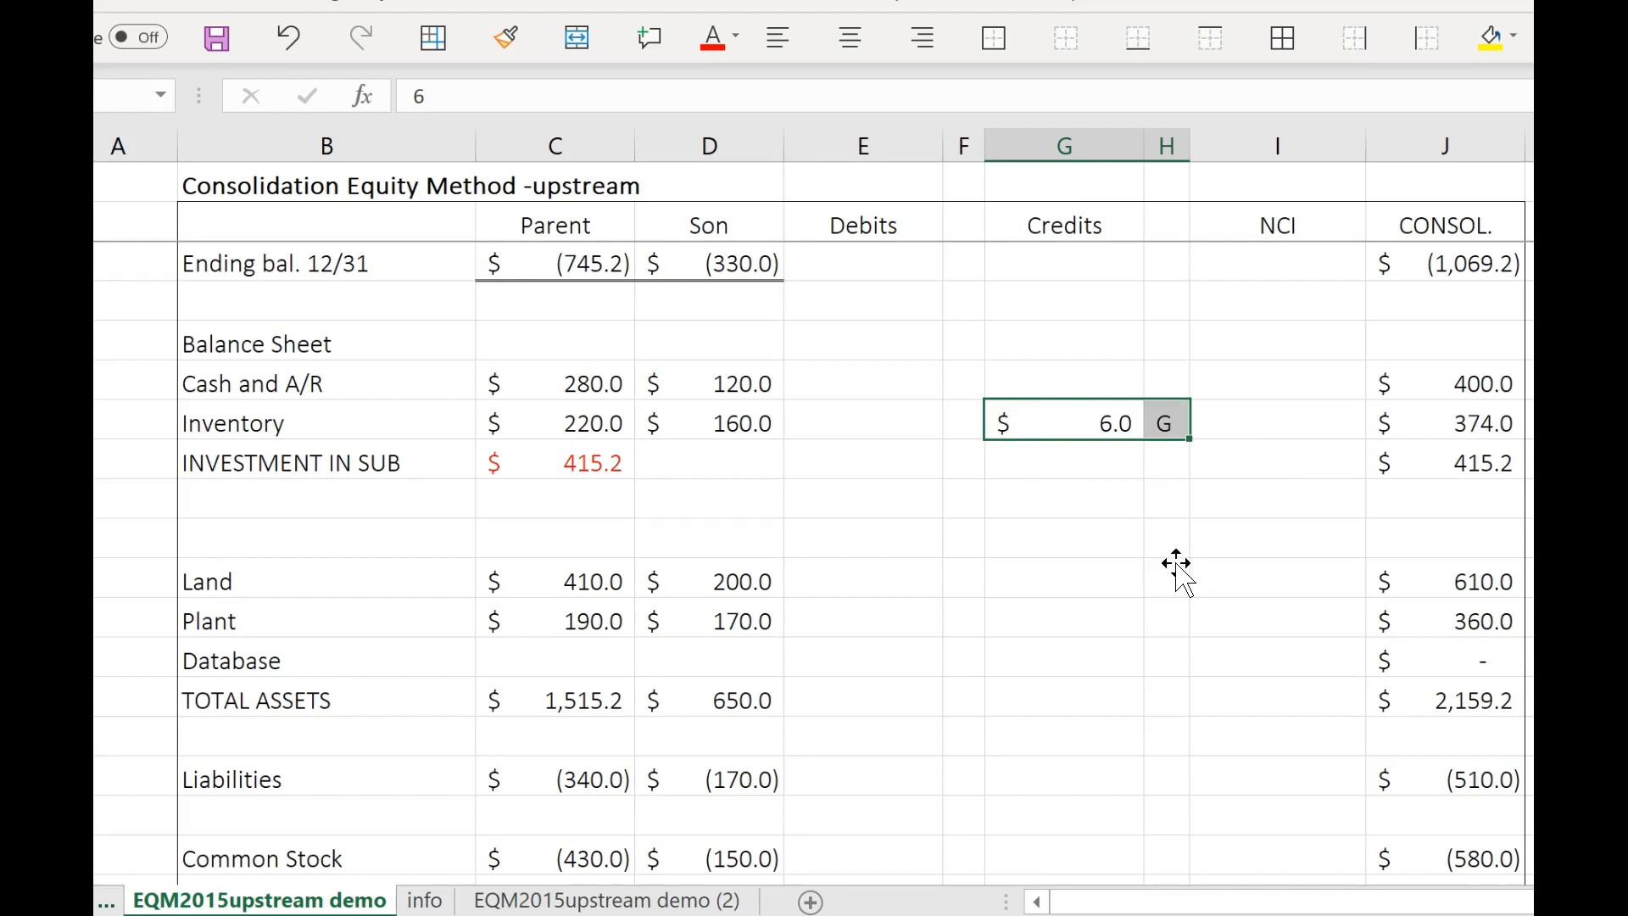
scroll(1173, 564, up, 1)
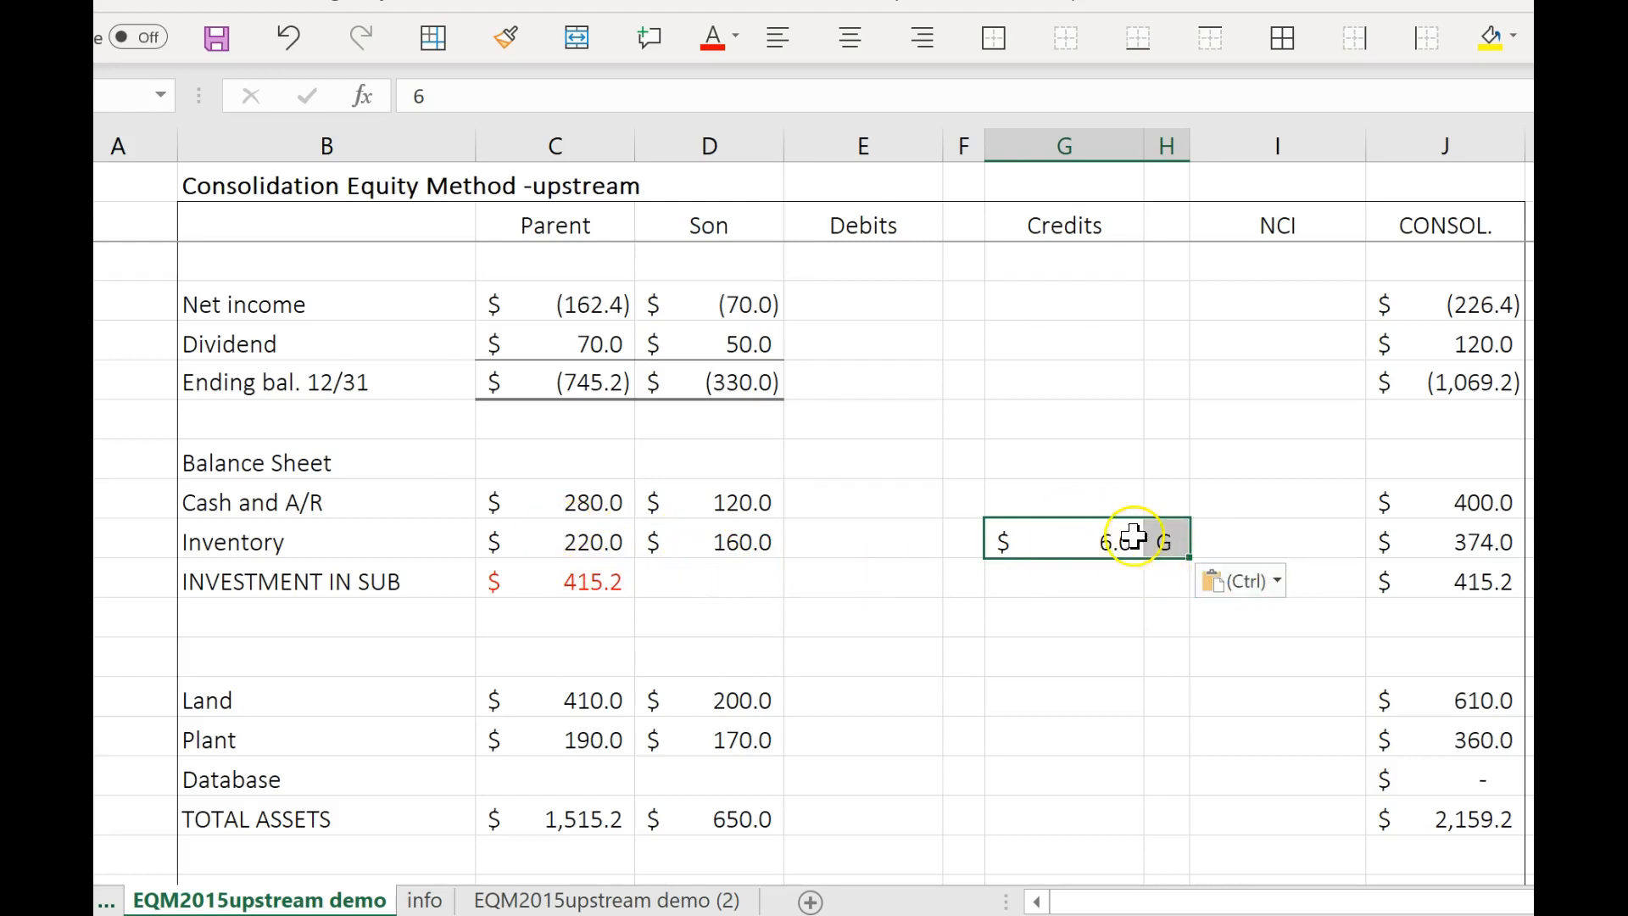
key(Escape)
Enter a debit of 4 for the Sub's beginning retained earnings and label it *G.
scroll(1102, 660, up, 5)
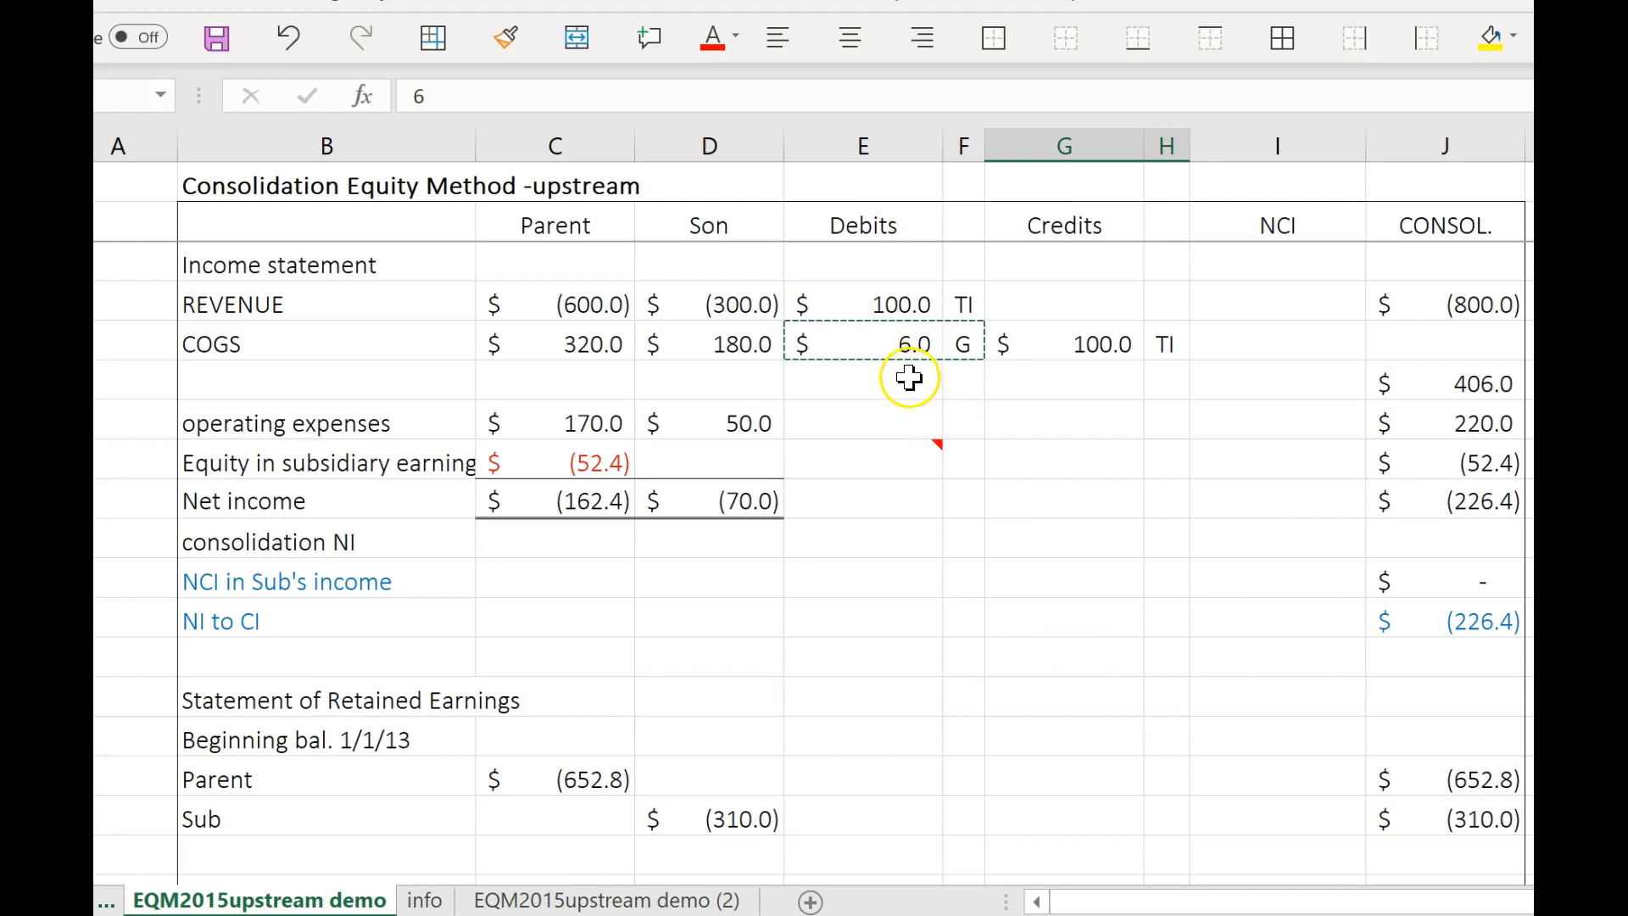
click(956, 422)
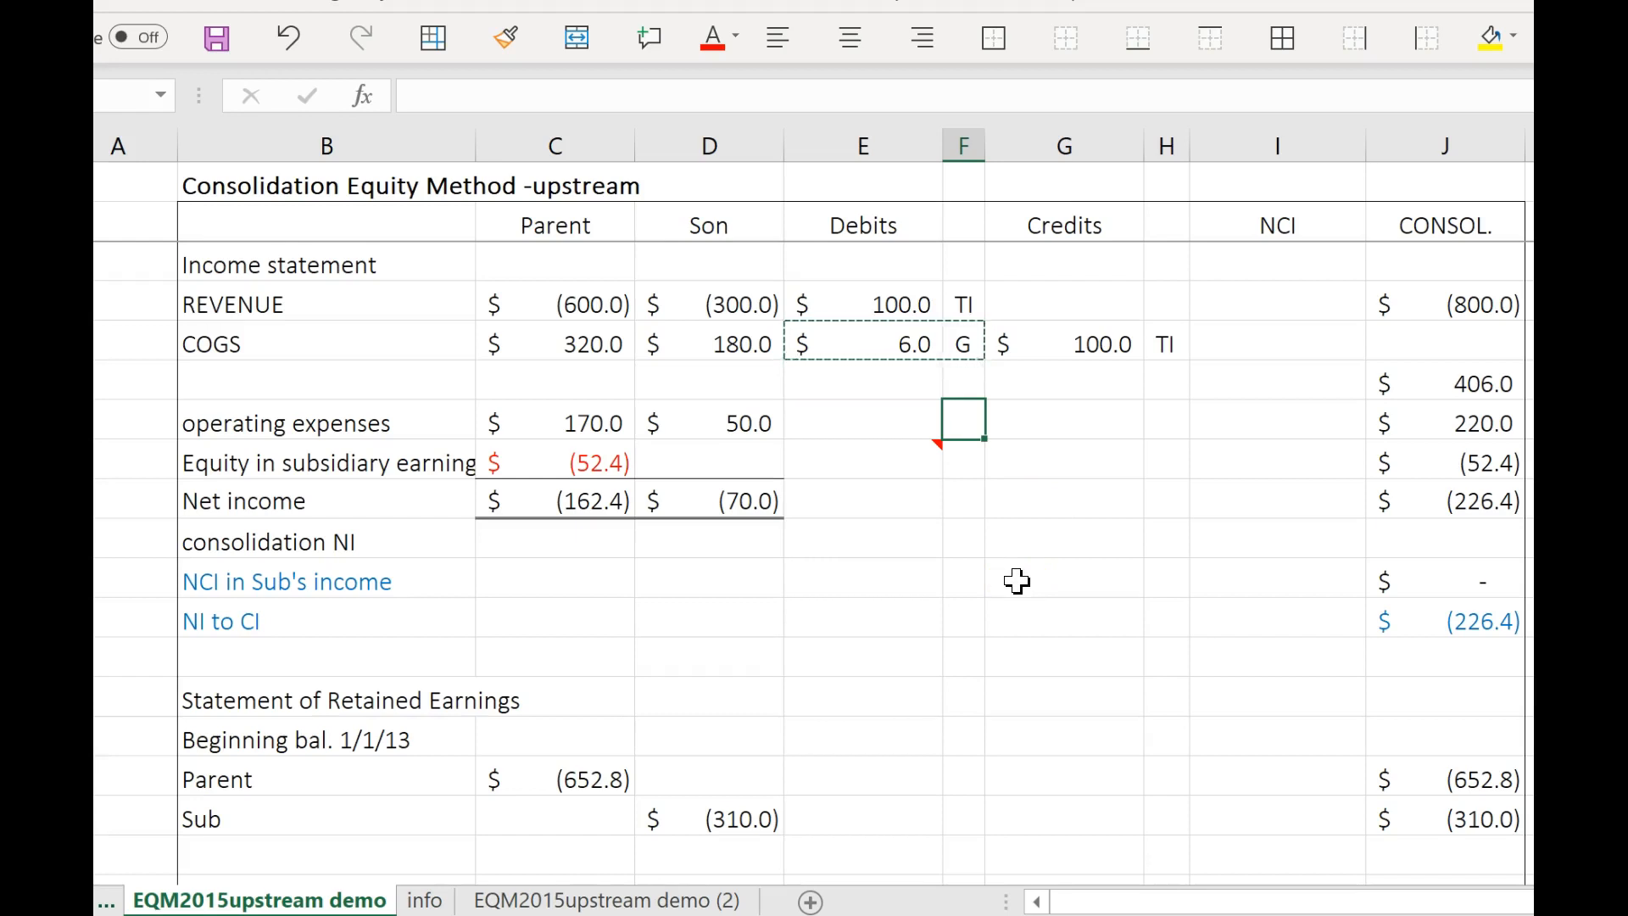
click(897, 815)
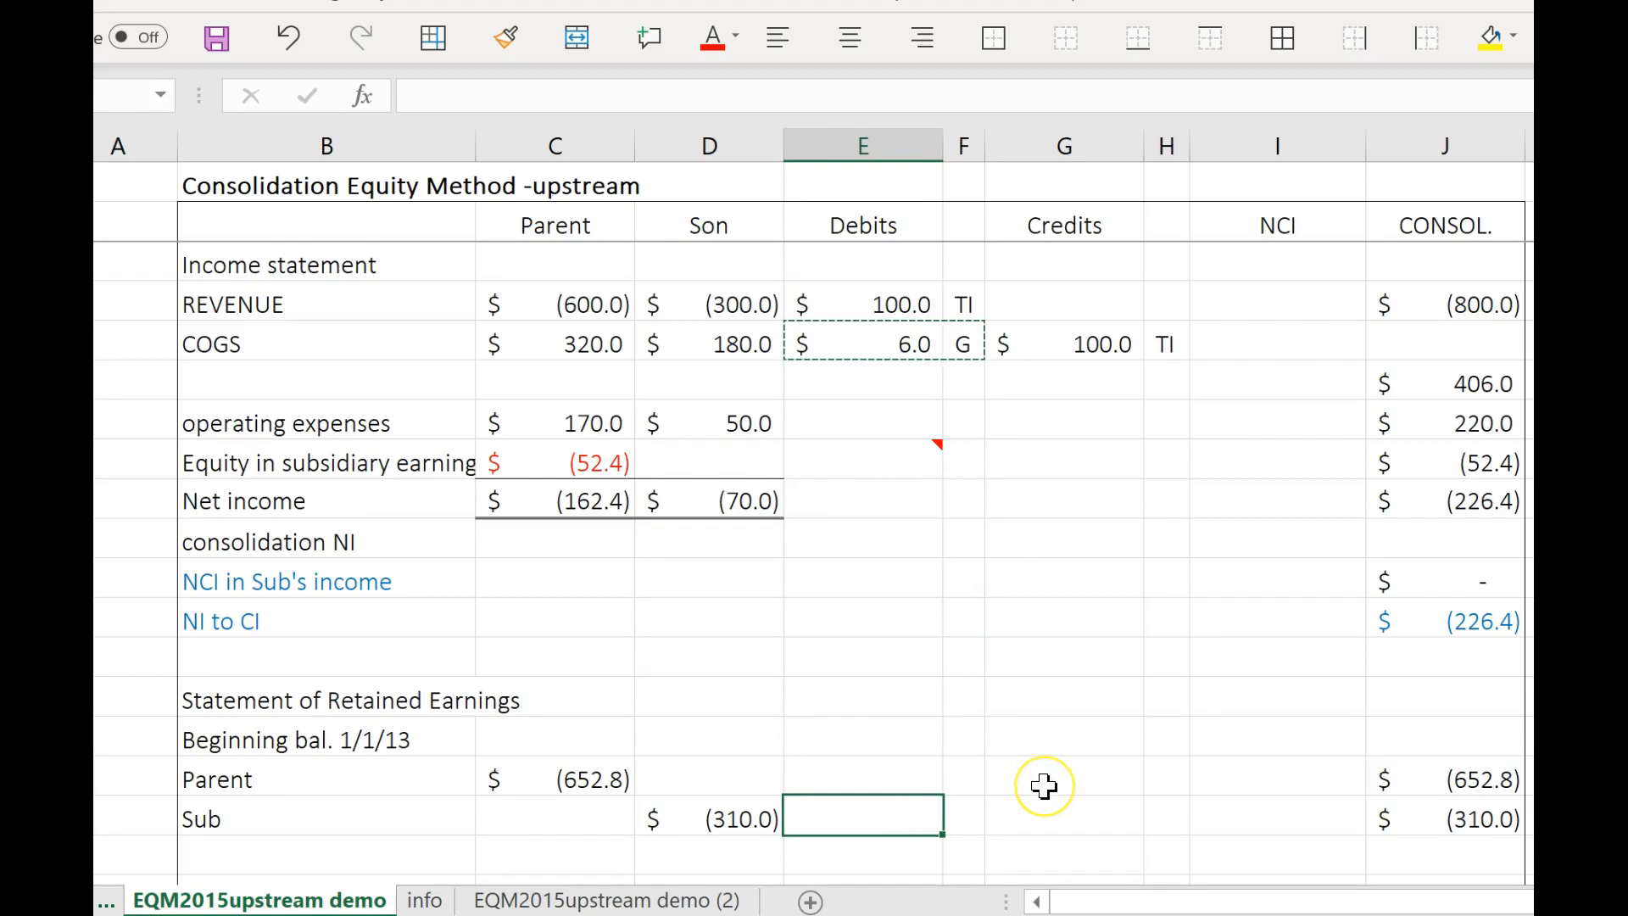
scroll(1045, 786, down, 1)
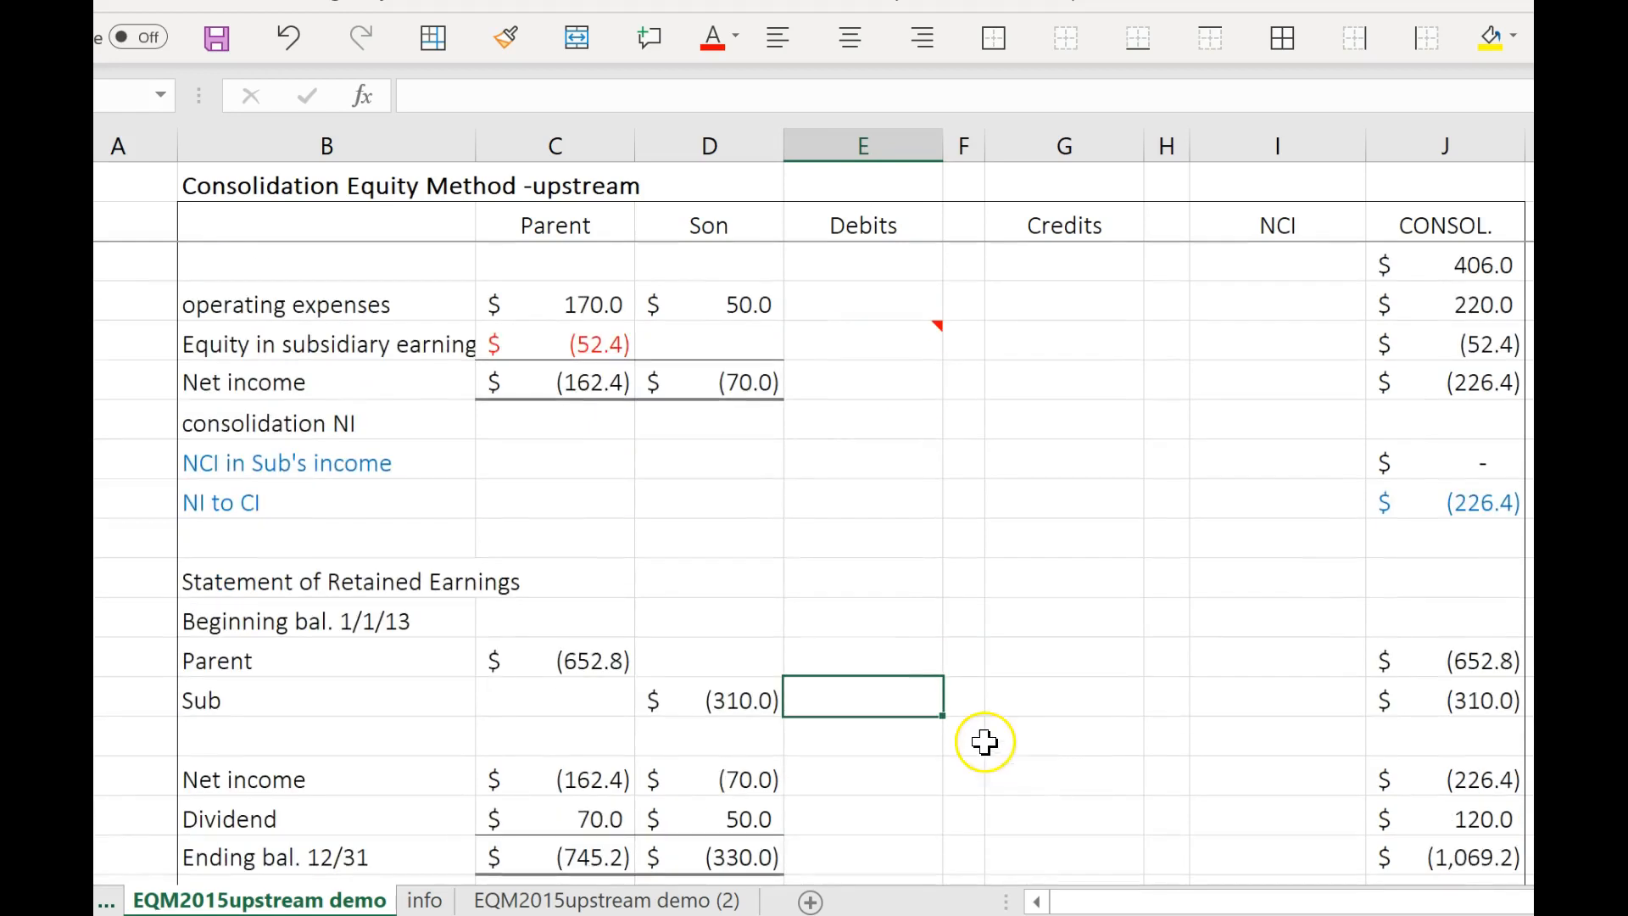
click(958, 706)
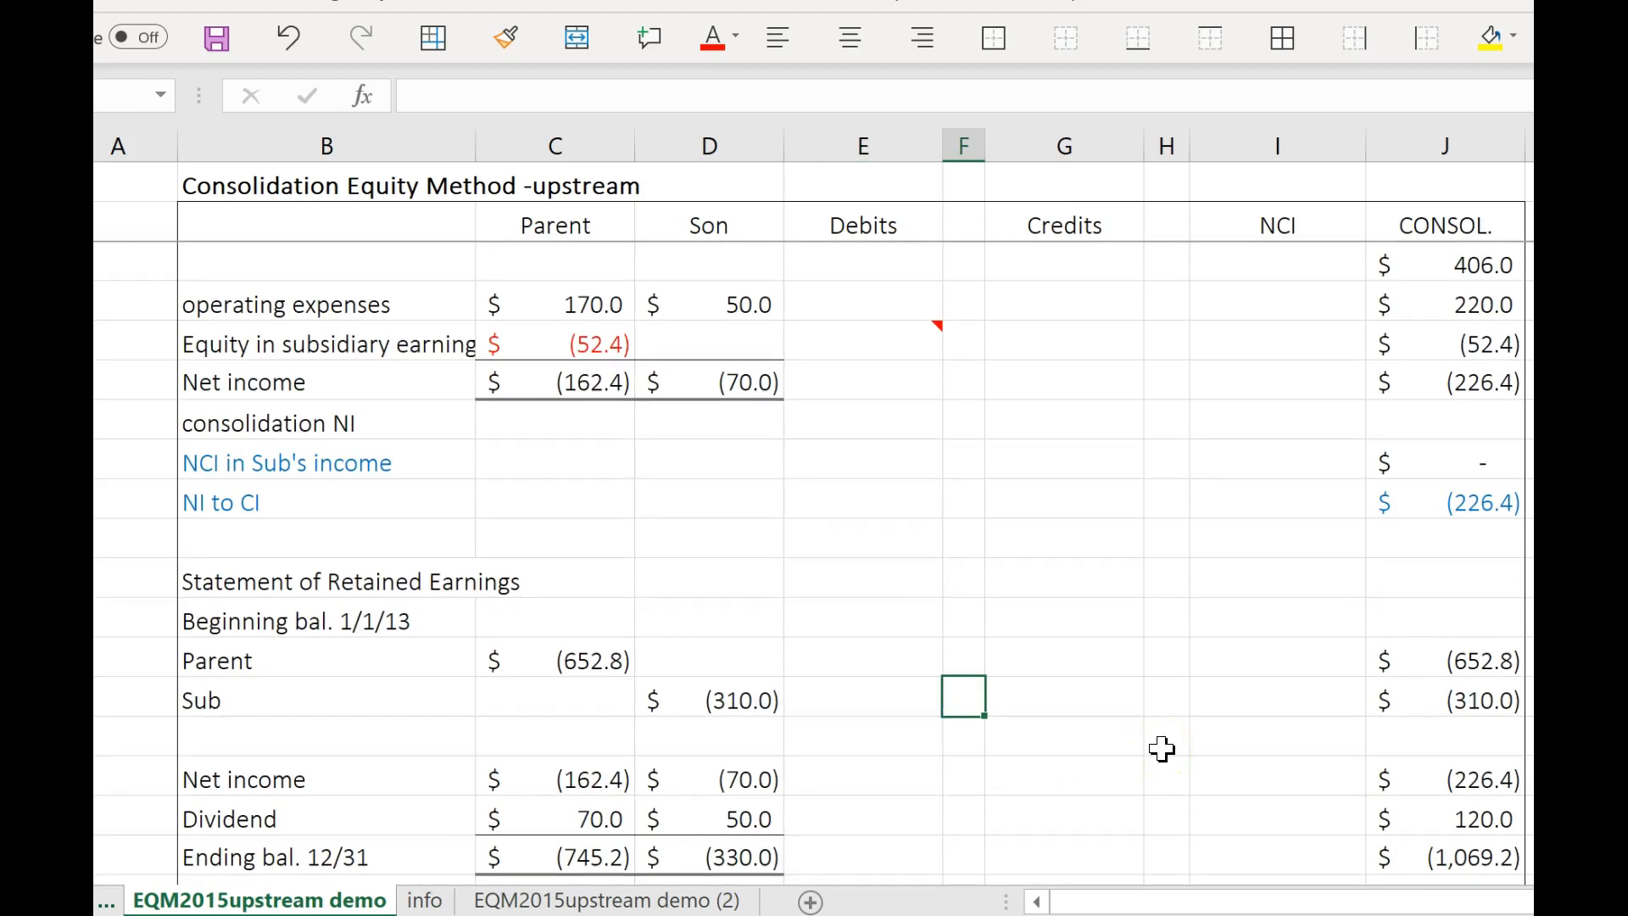
text(*gg)
key(BackSpace)
key(BackSpace)
text(G)
click(905, 703)
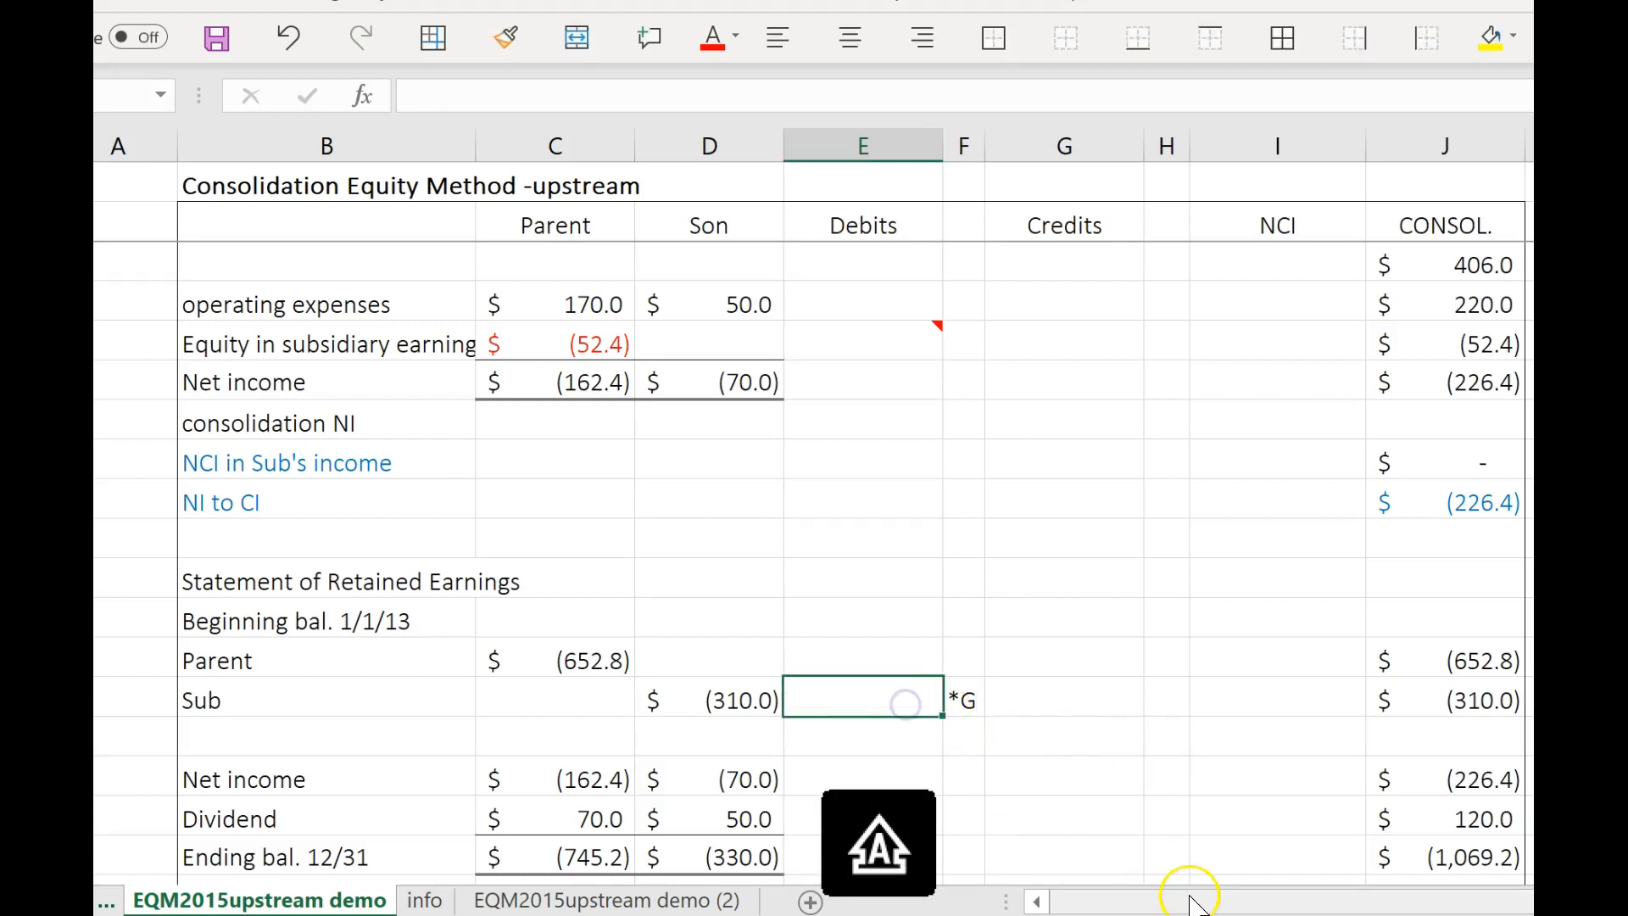
text(4)
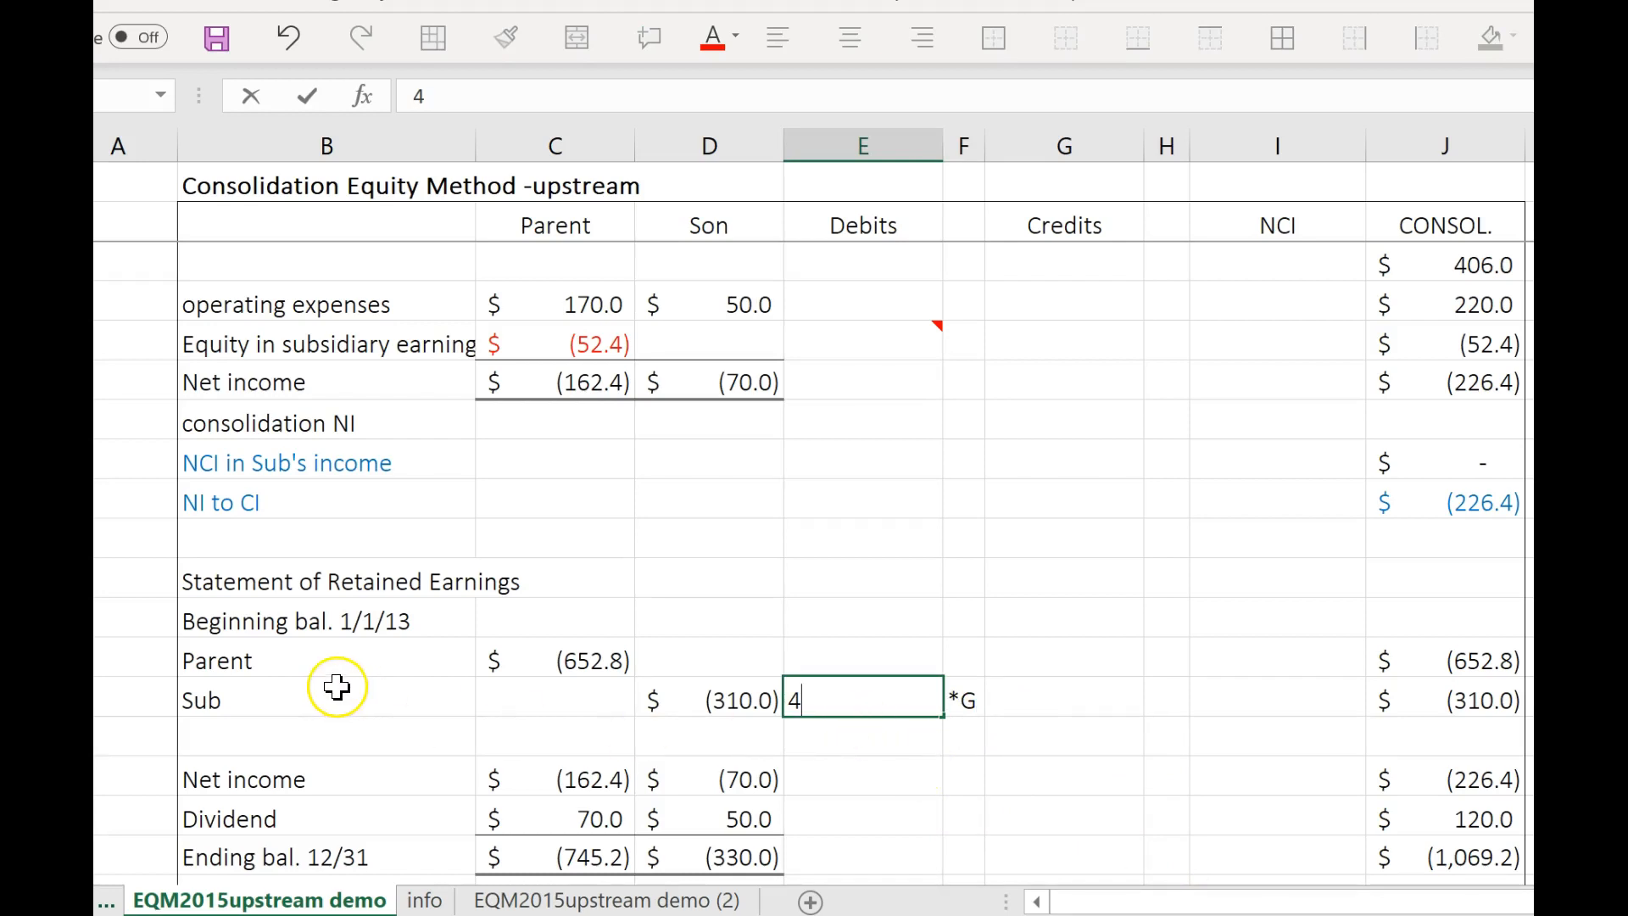
click(858, 786)
Copy the Sub's retained earnings debit of 4 and its *G label to the Credits columns of the blank row beneath COGS.
drag(905, 698, 950, 691)
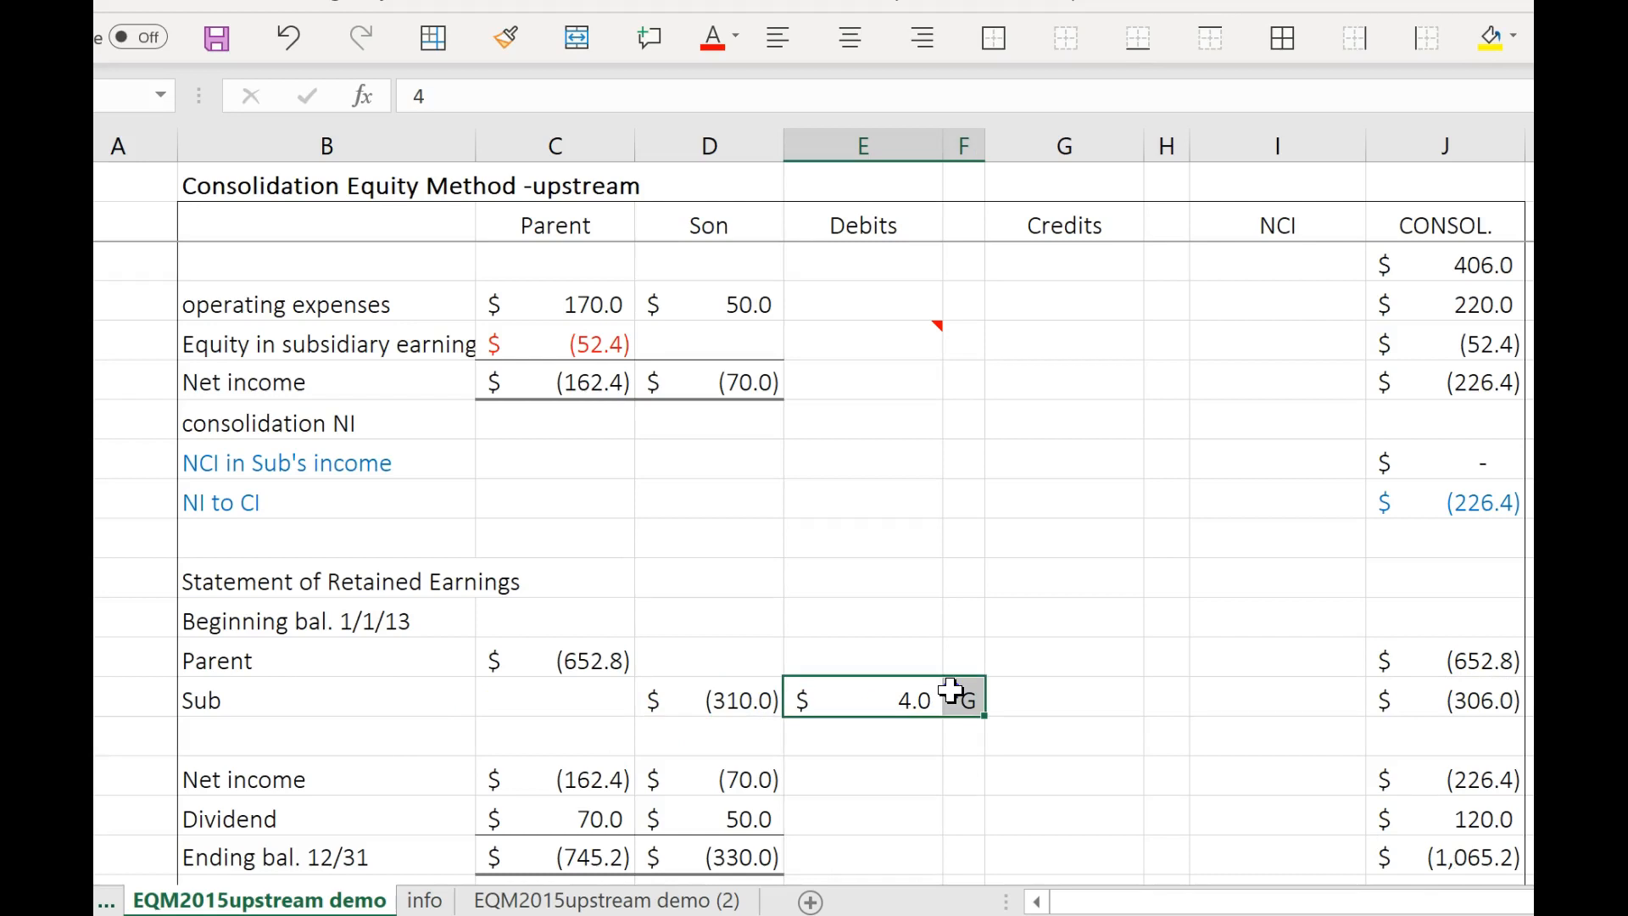
key(ctrl+c)
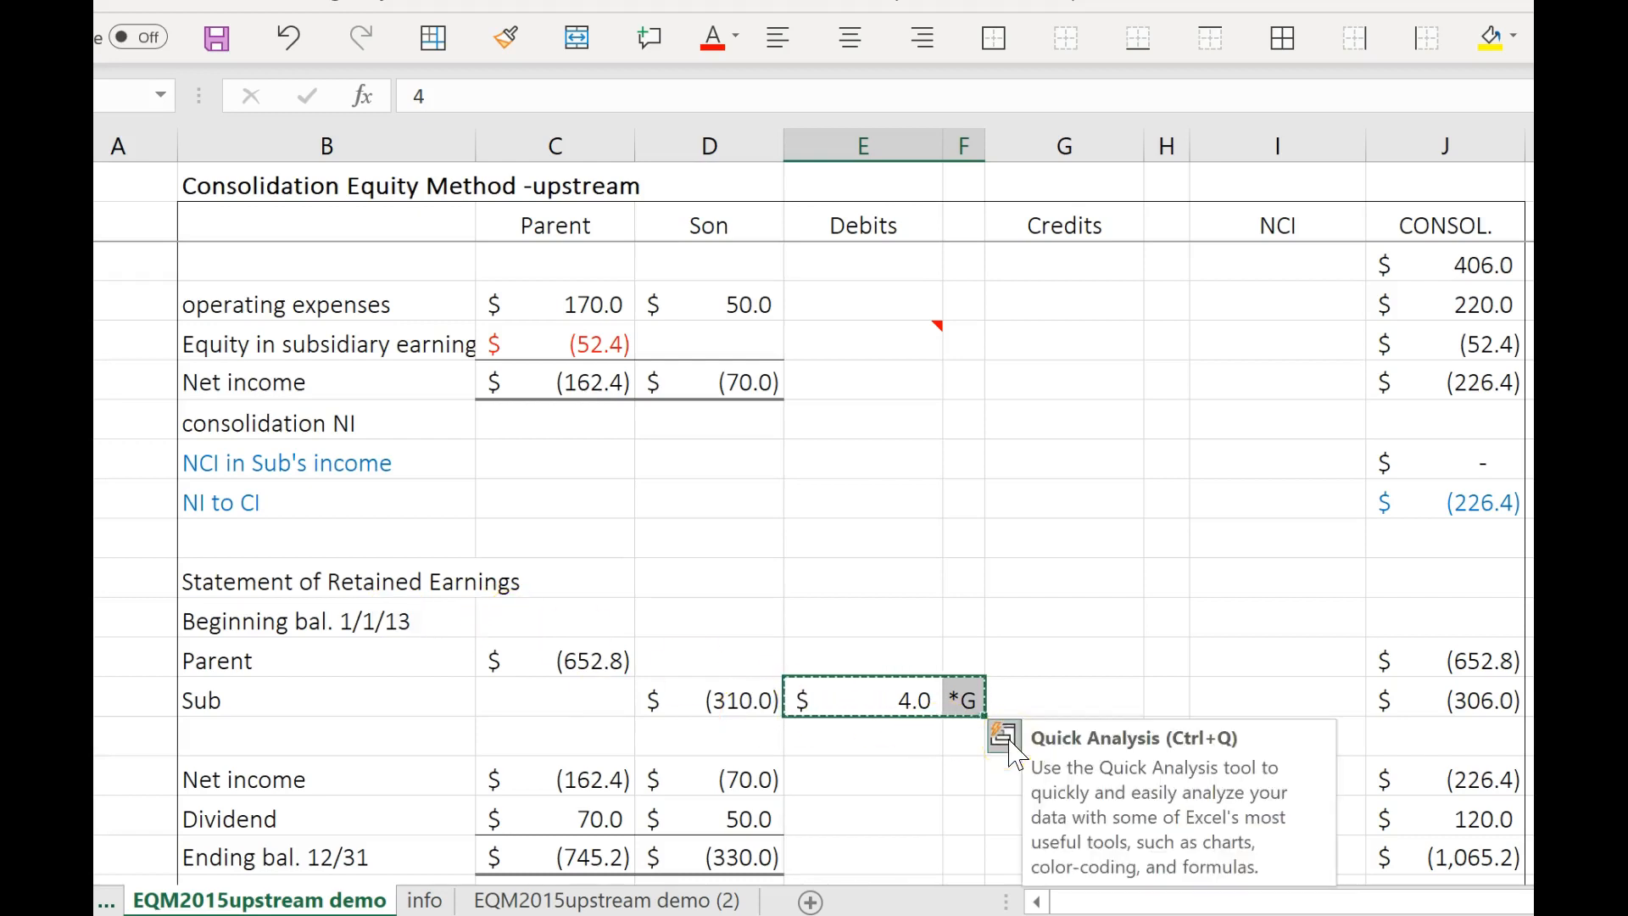
scroll(984, 678, up, 1)
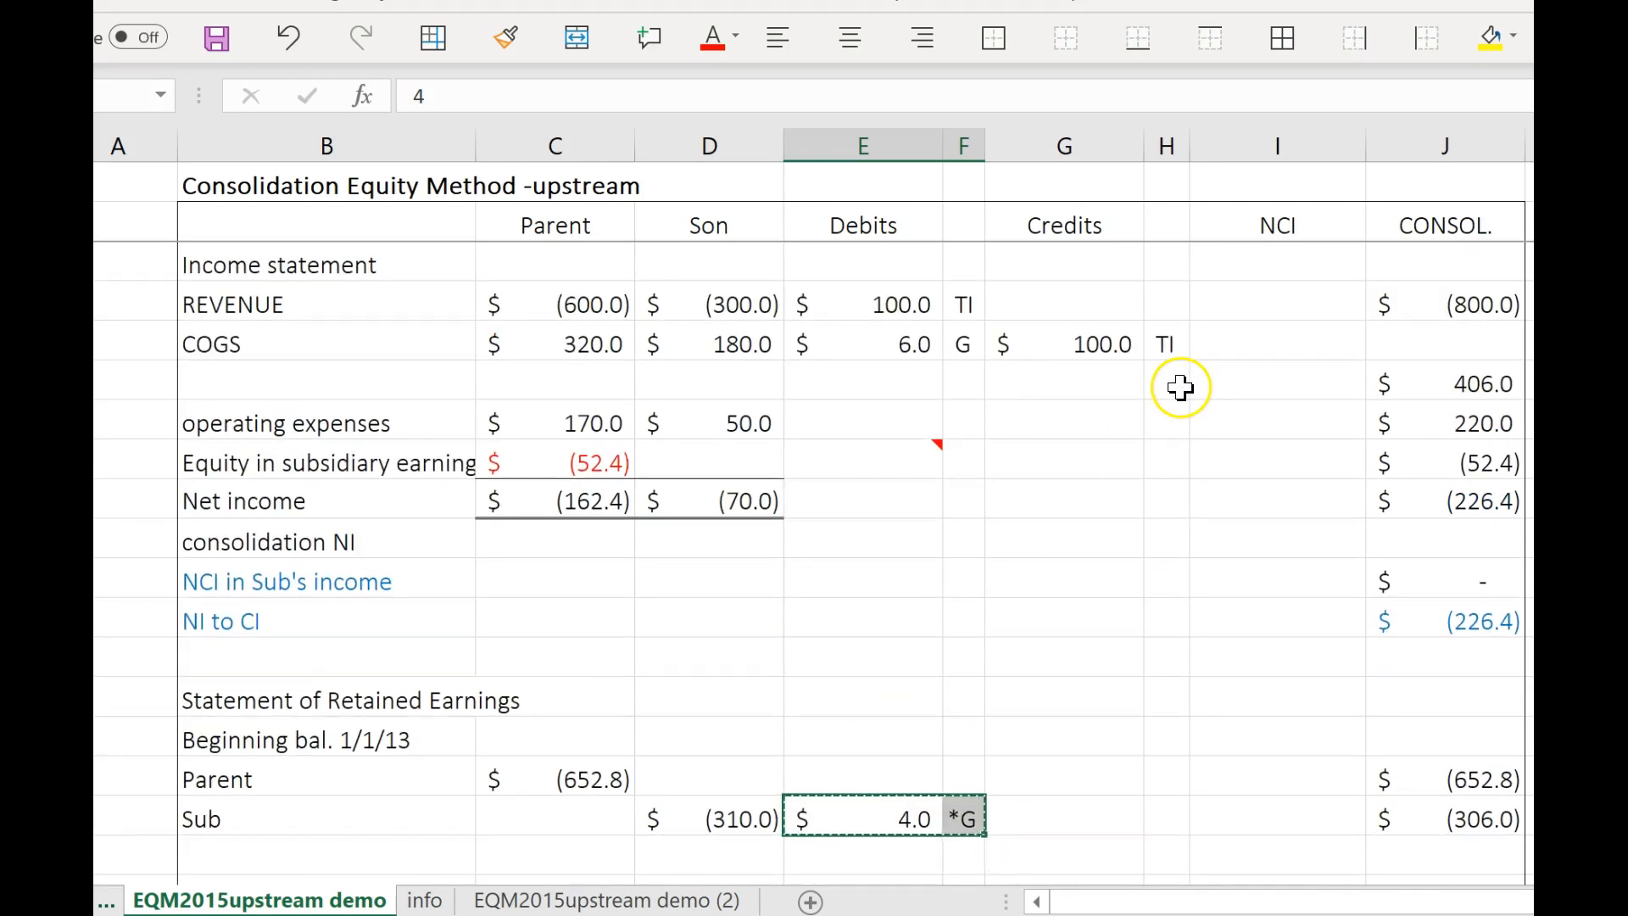
click(1104, 389)
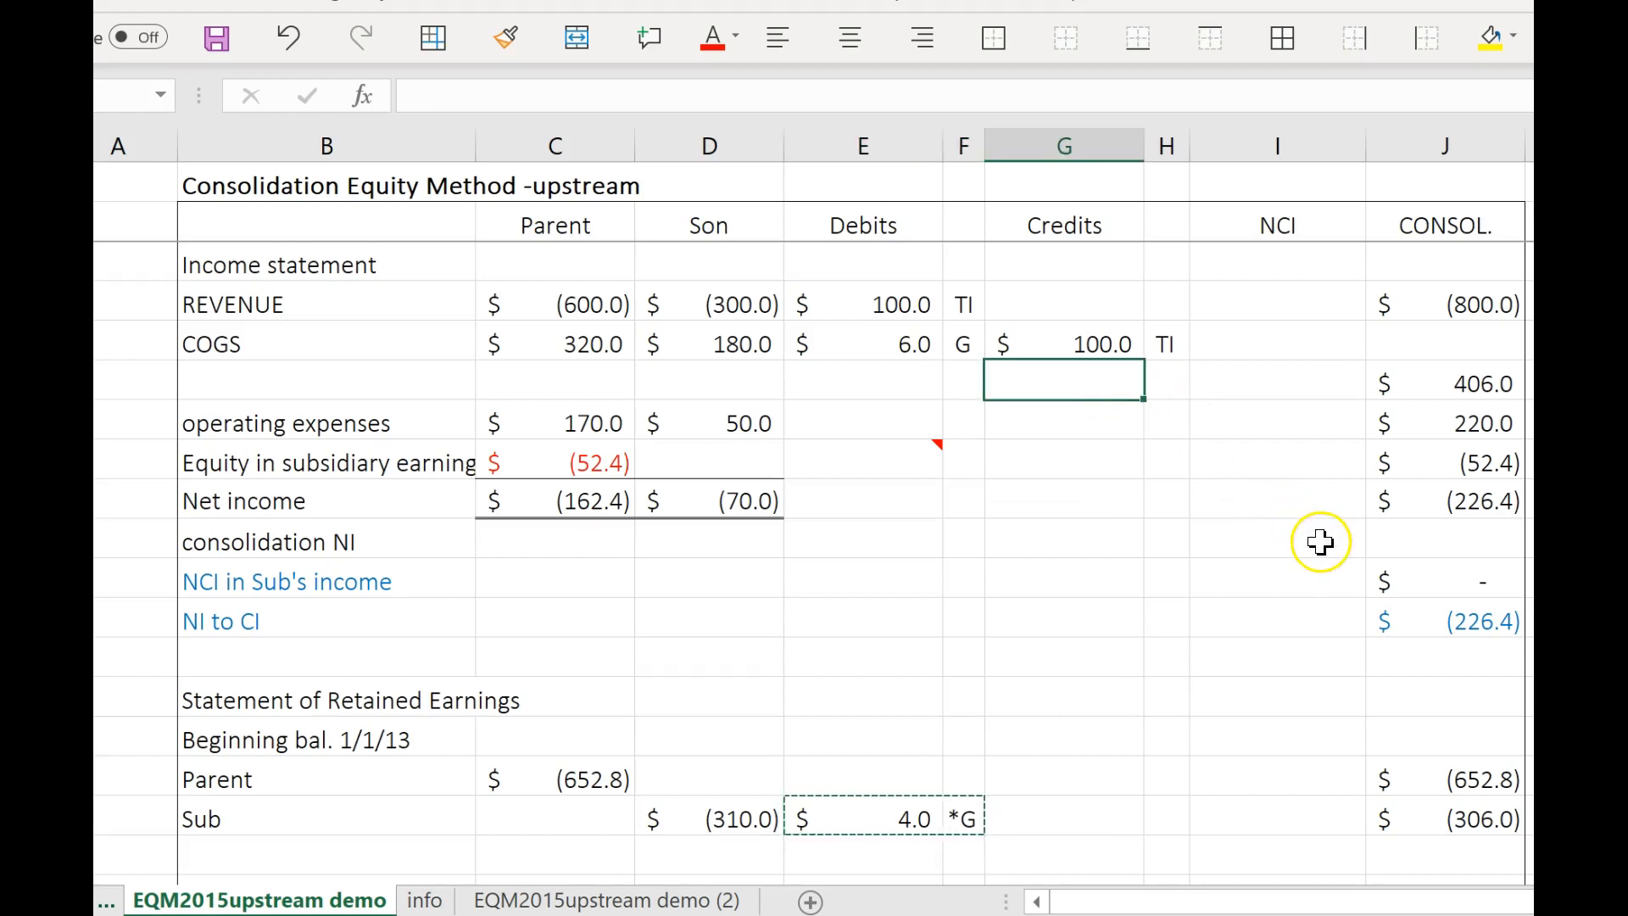
key(ctrl+v)
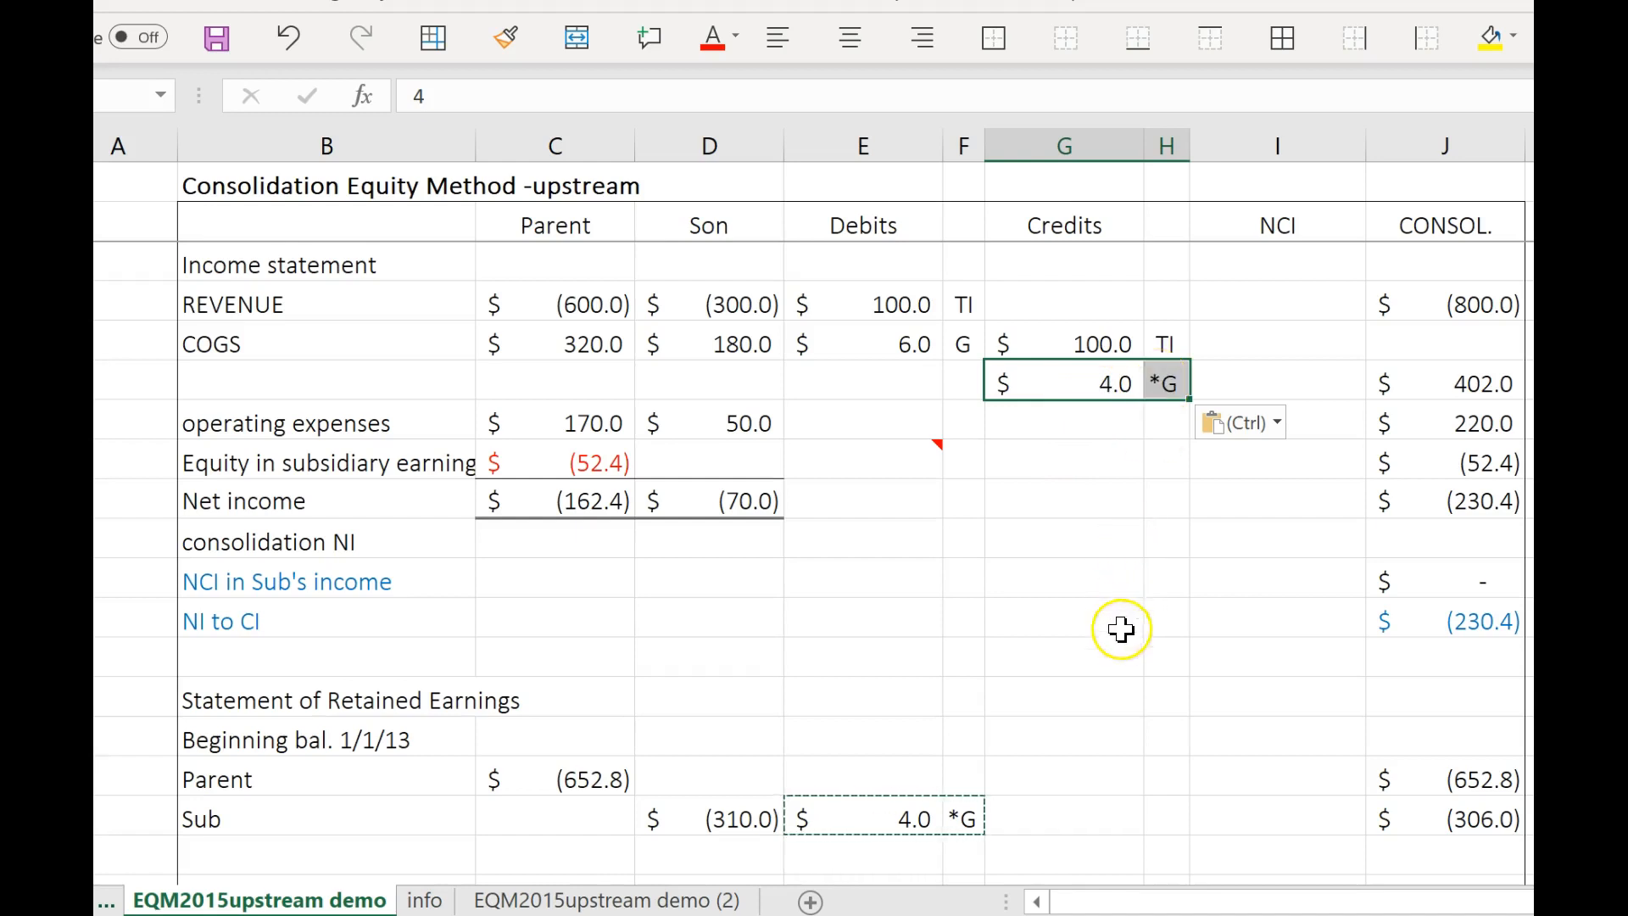
click(1120, 702)
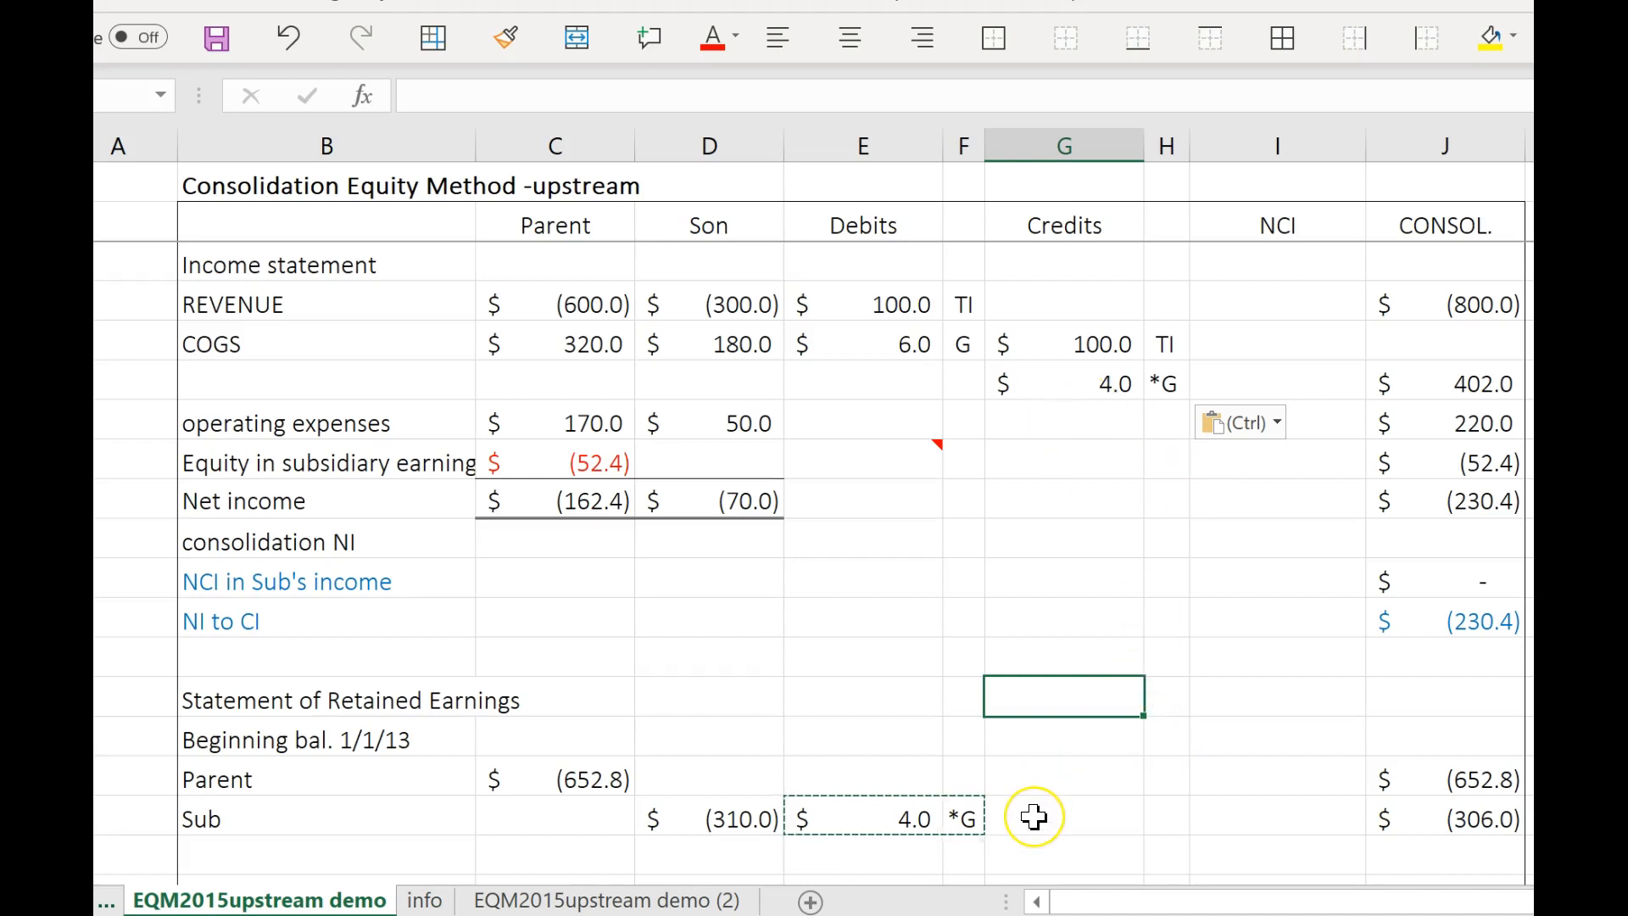
scroll(1033, 820, down, 1)
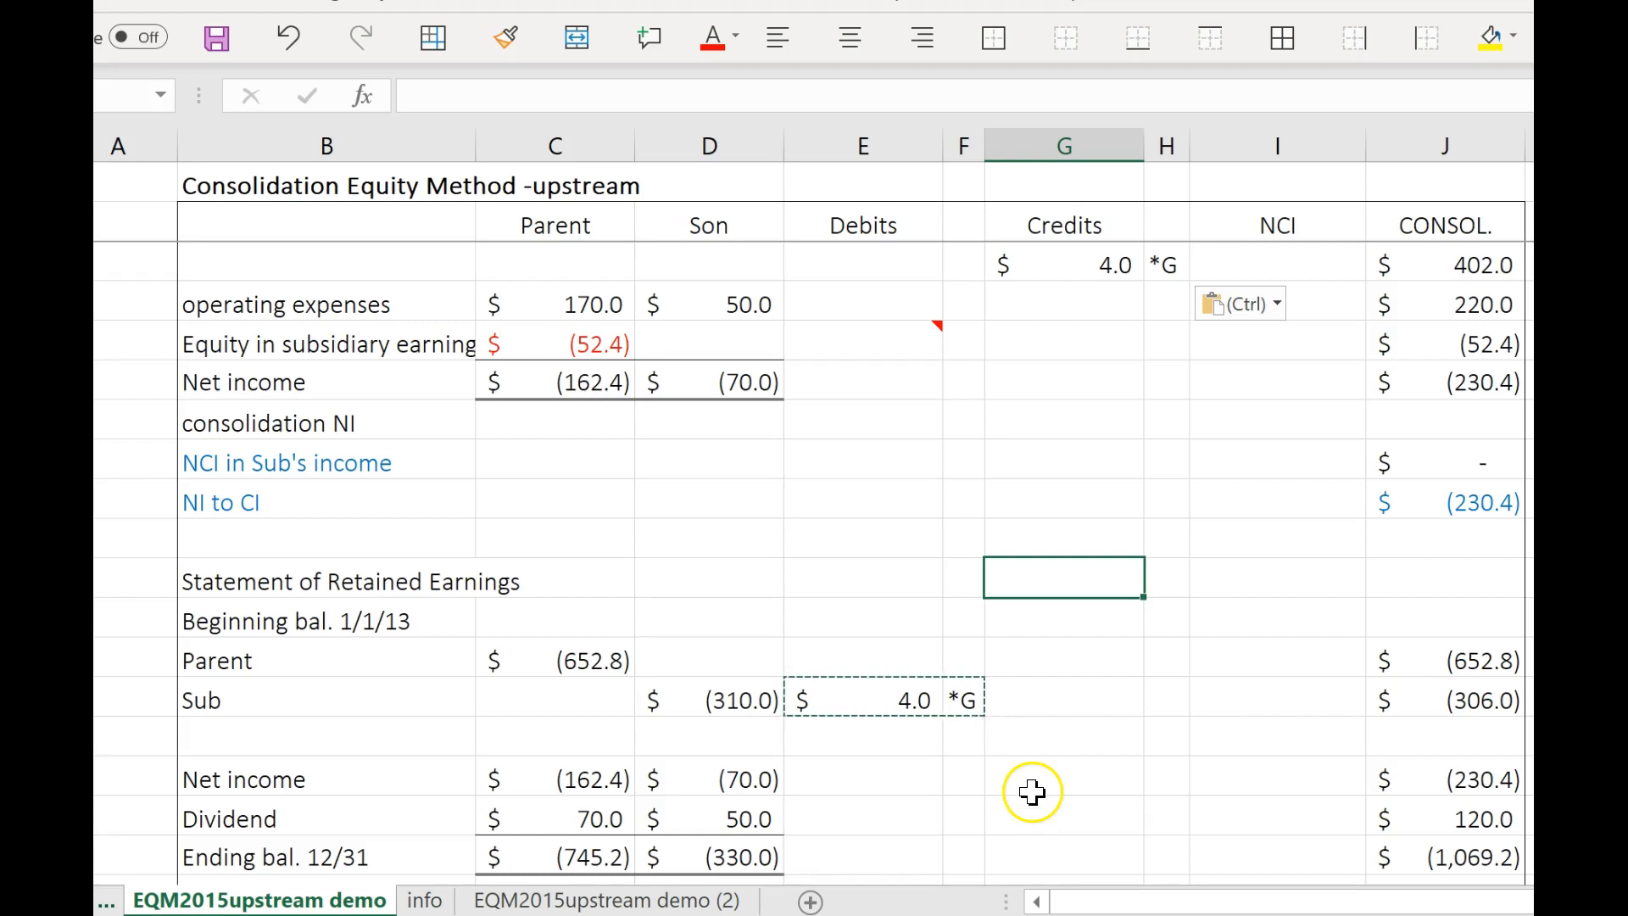
key(Escape)
scroll(1011, 772, up, 1)
scroll(1026, 781, down, 1)
scroll(1024, 790, down, 2)
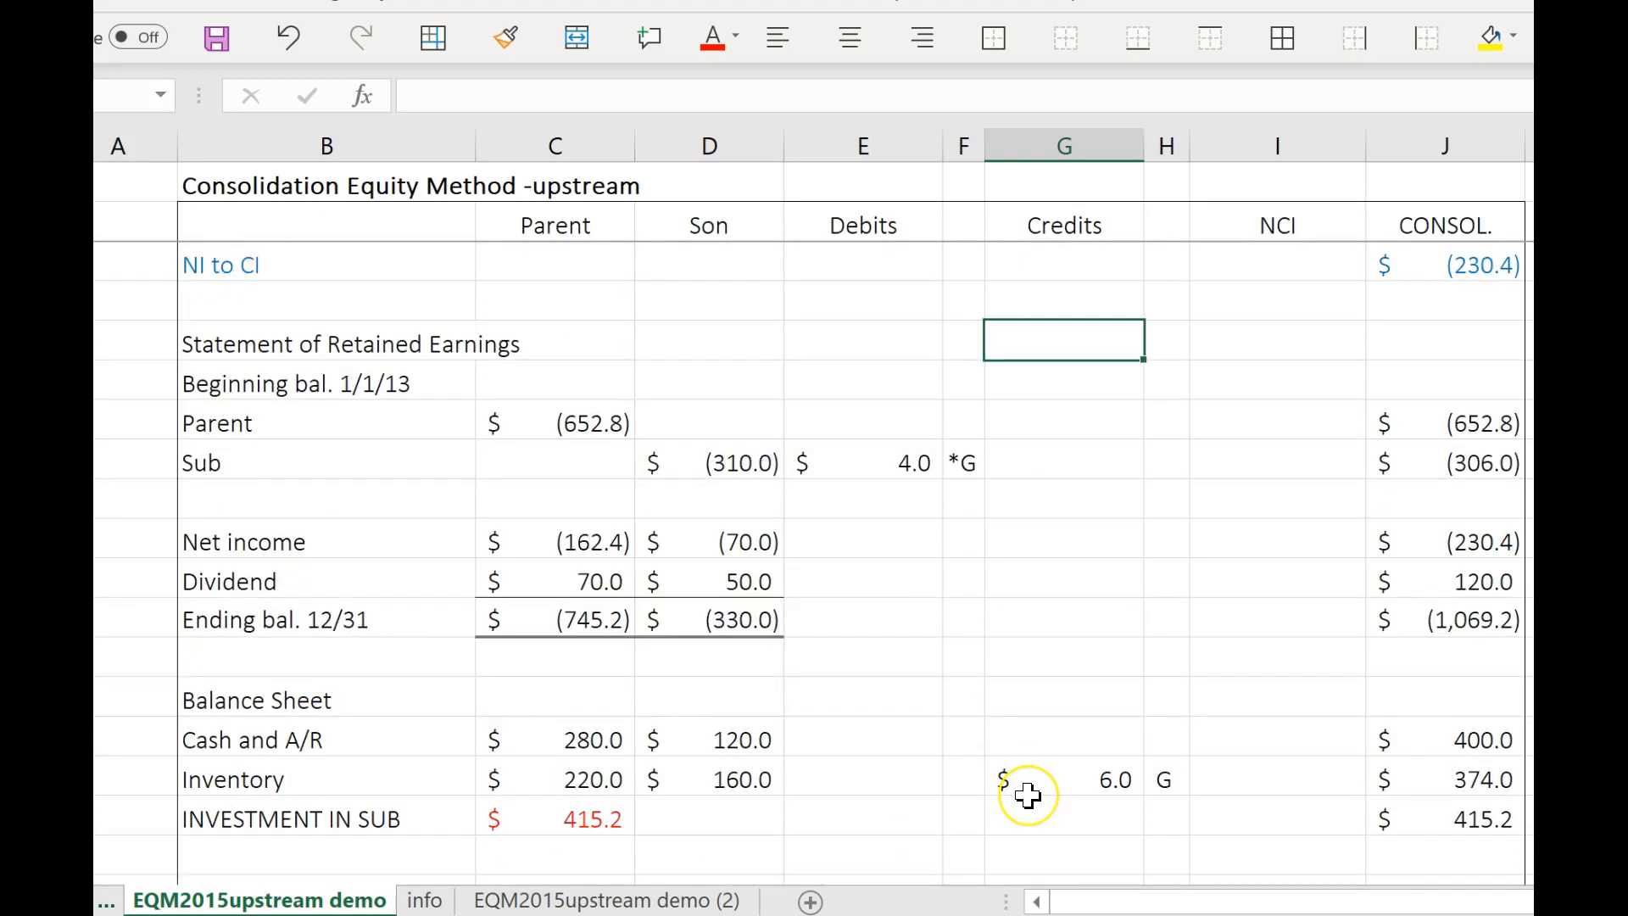
Debit Common Stock with the negative of the Son's balance, -D36, and label the entry S.
scroll(1028, 795, down, 3)
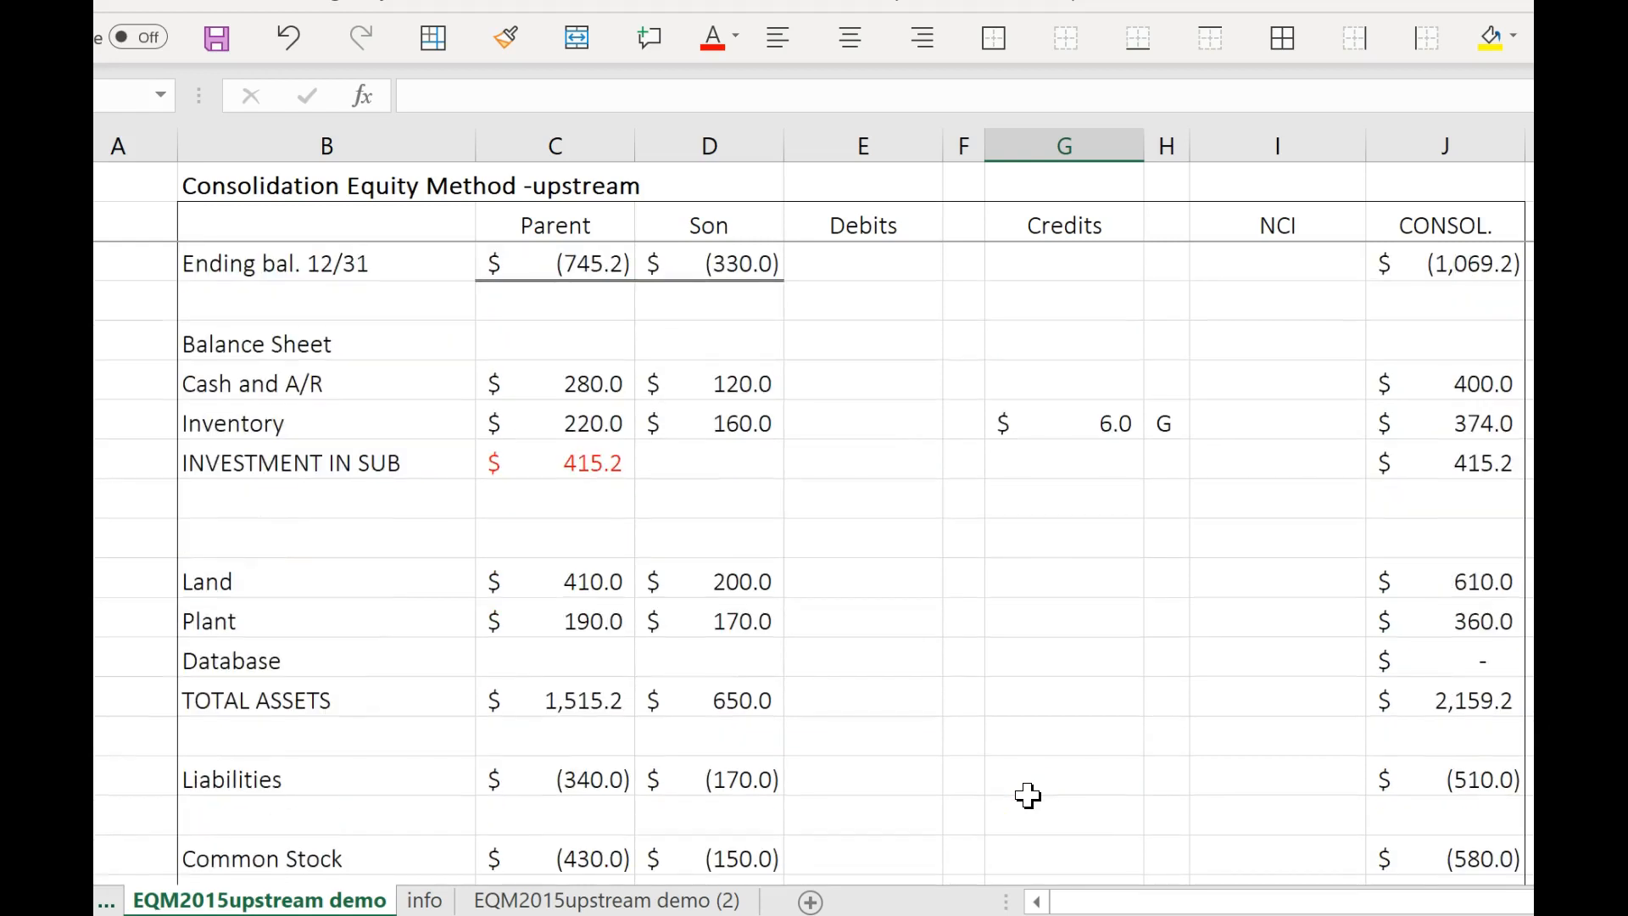
scroll(1027, 795, down, 2)
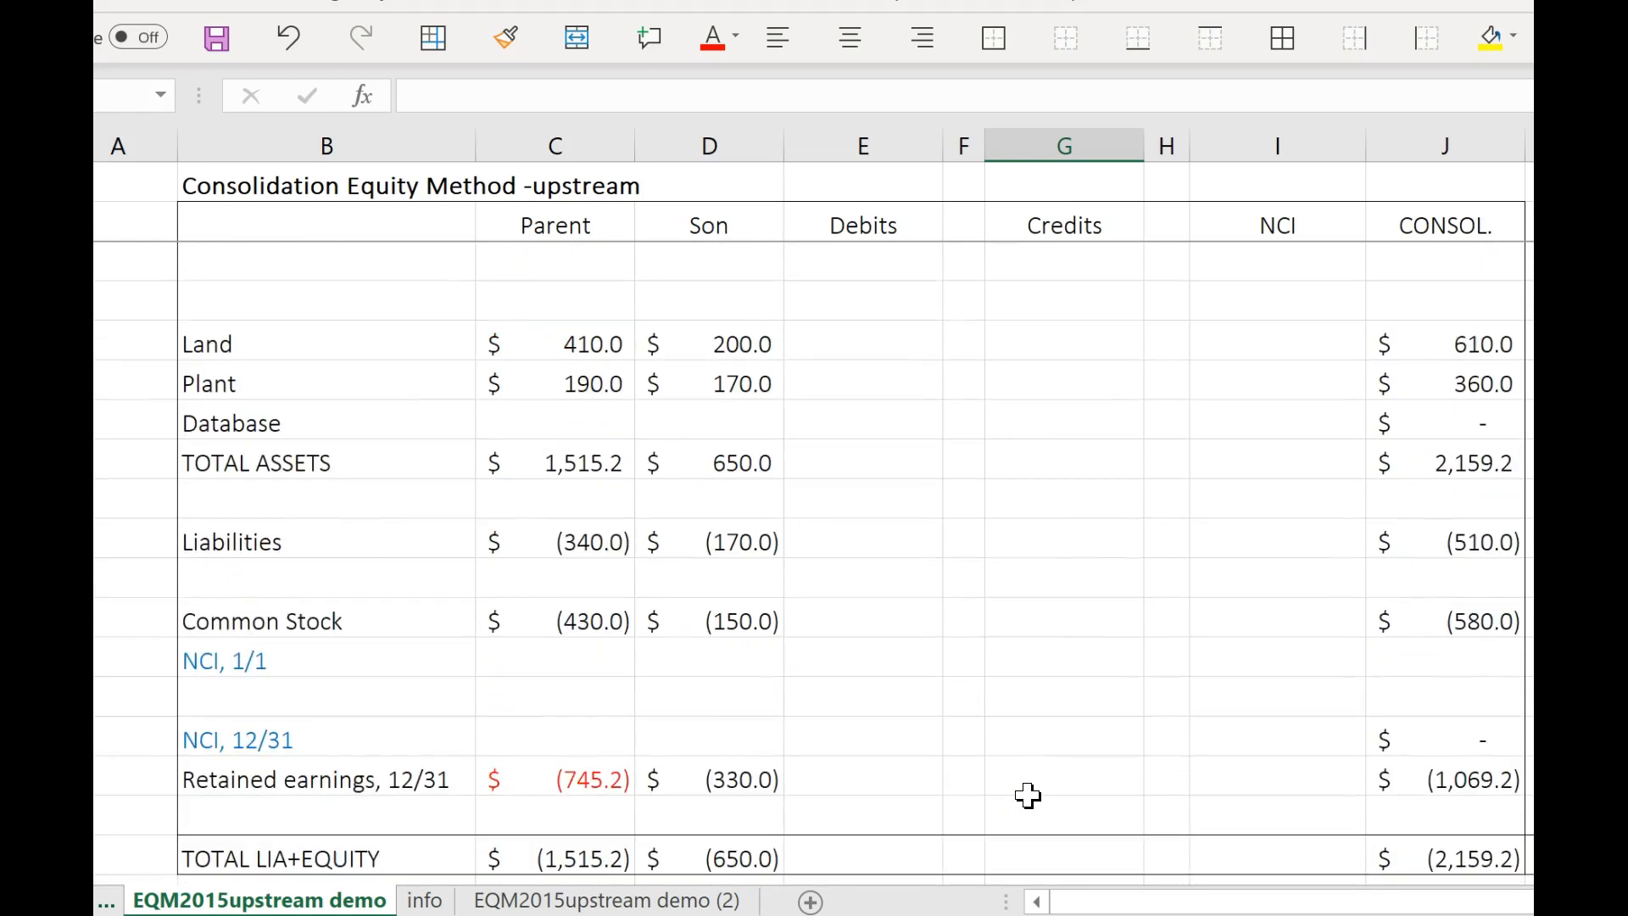
click(872, 618)
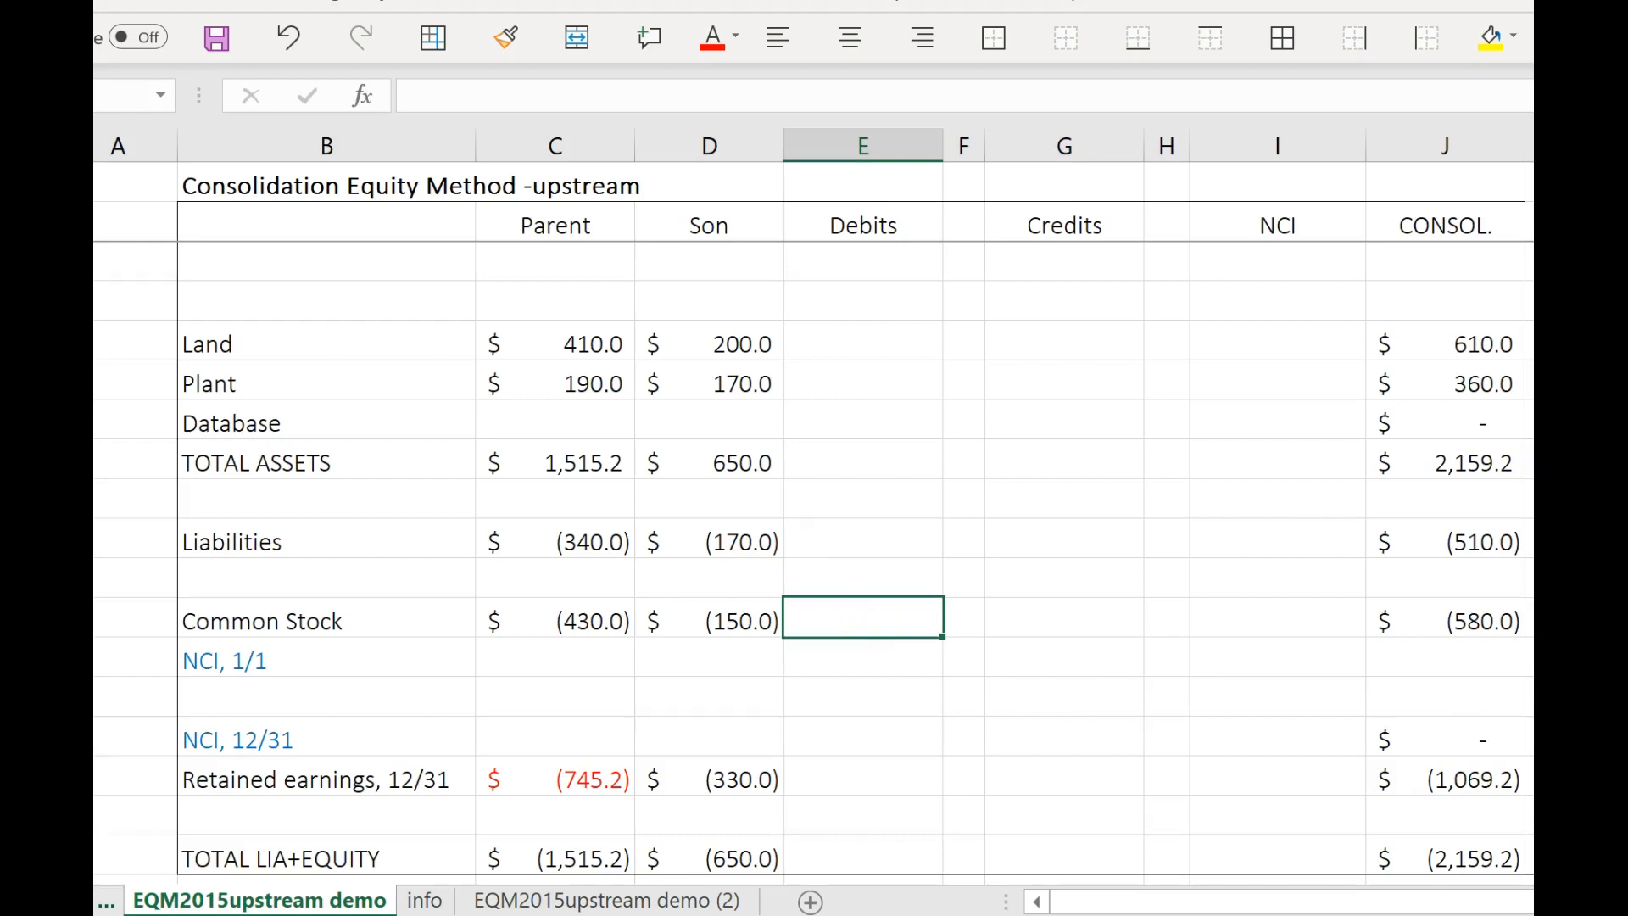
text(-)
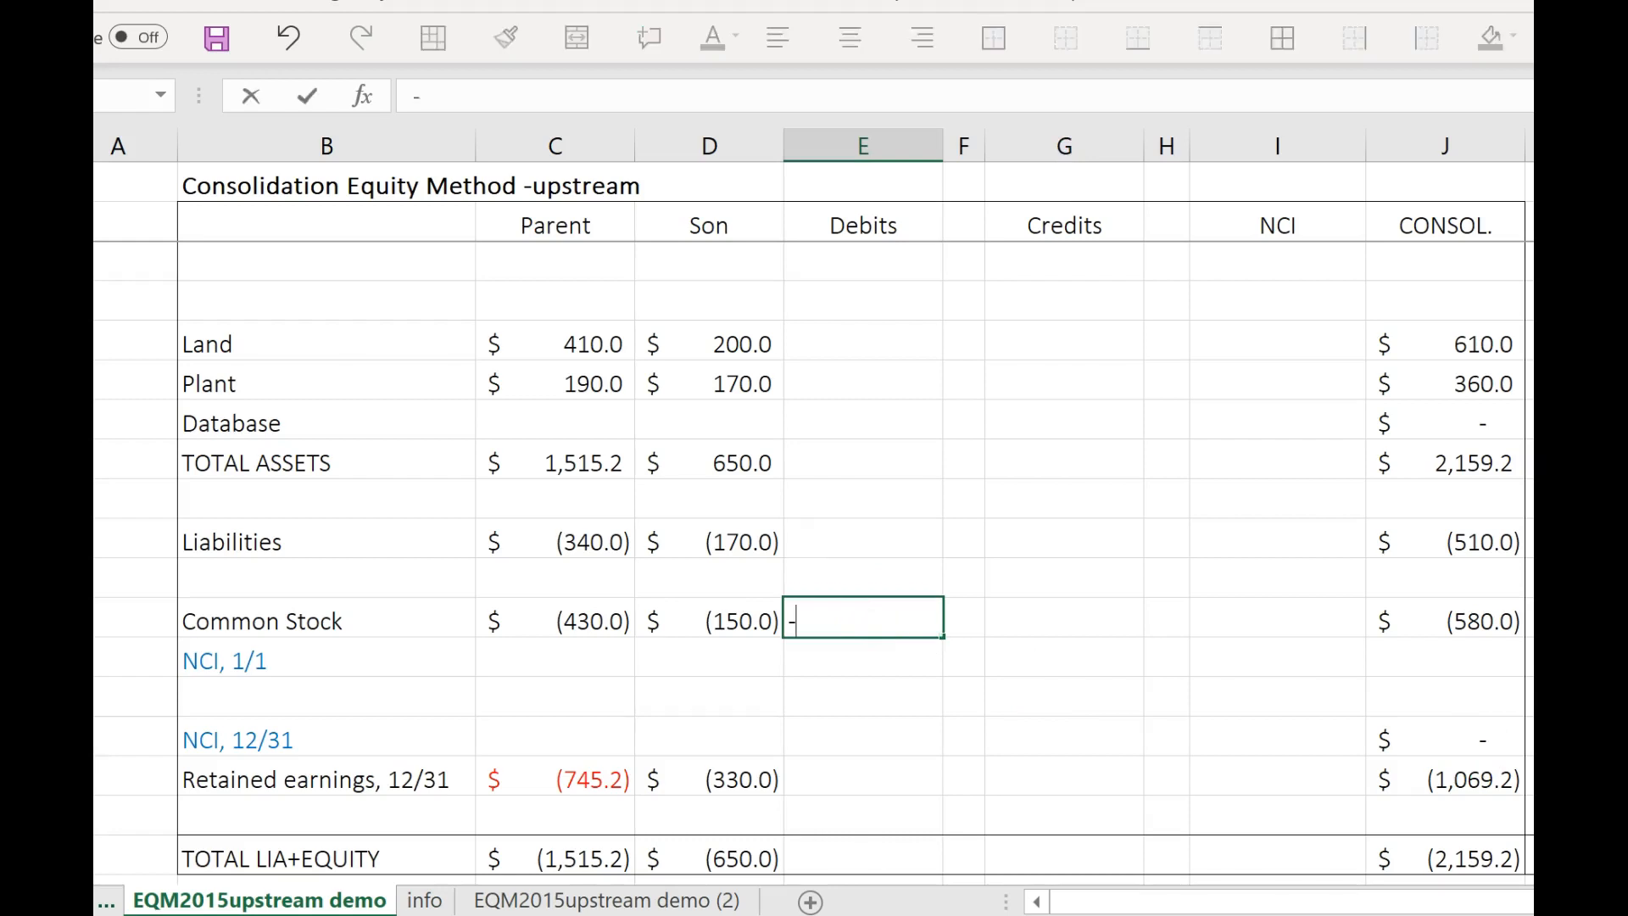
click(705, 622)
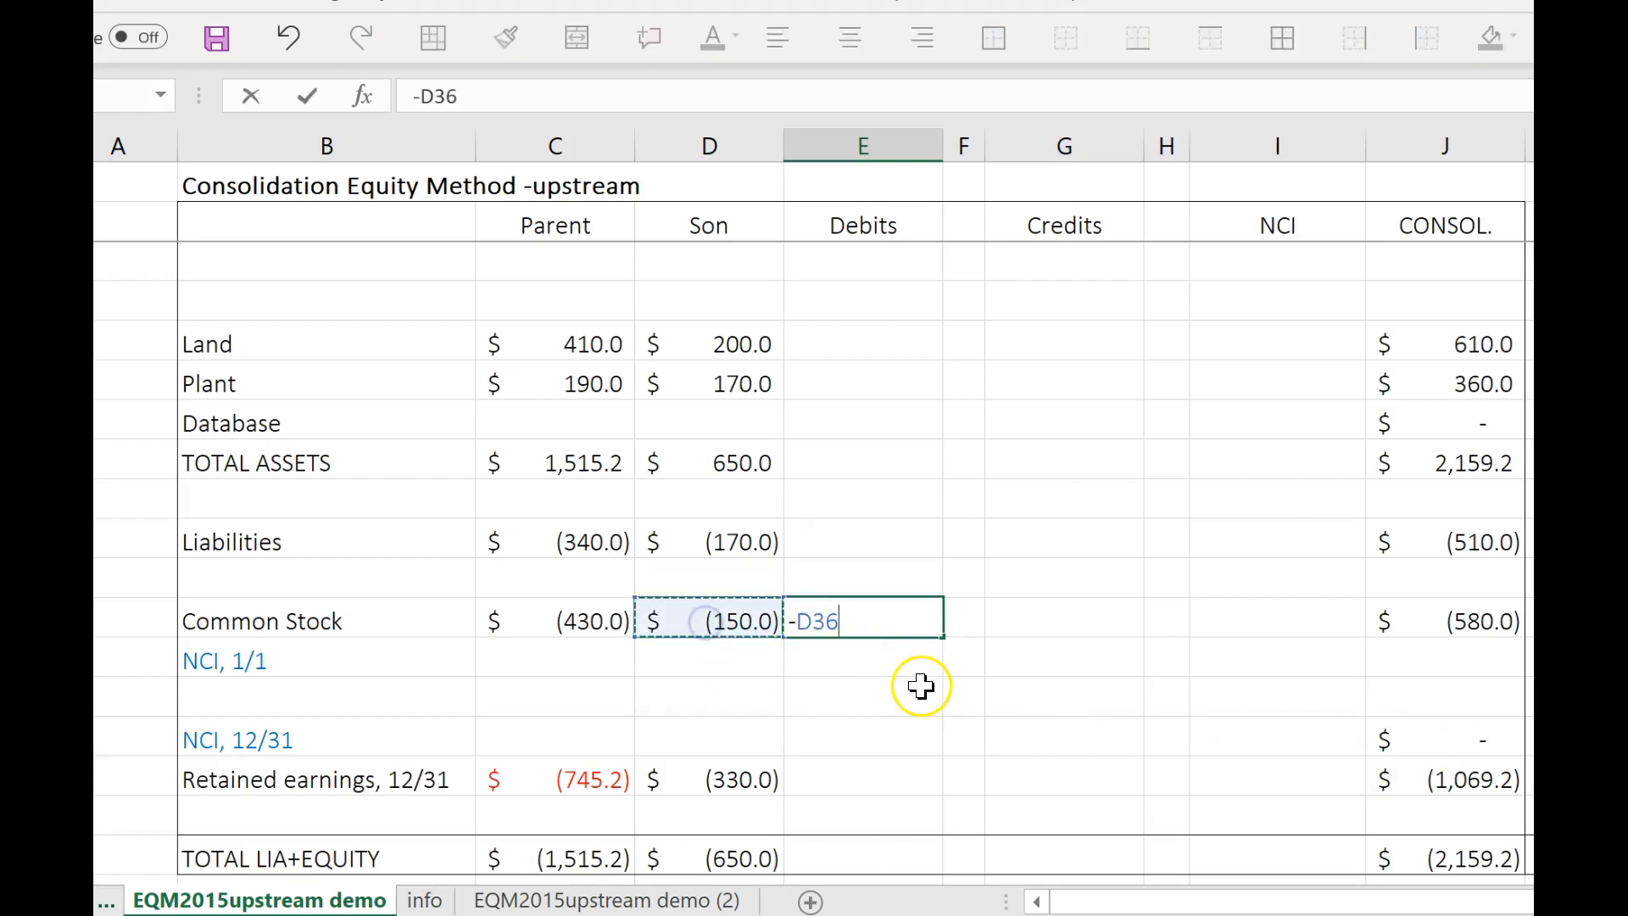
key(Tab)
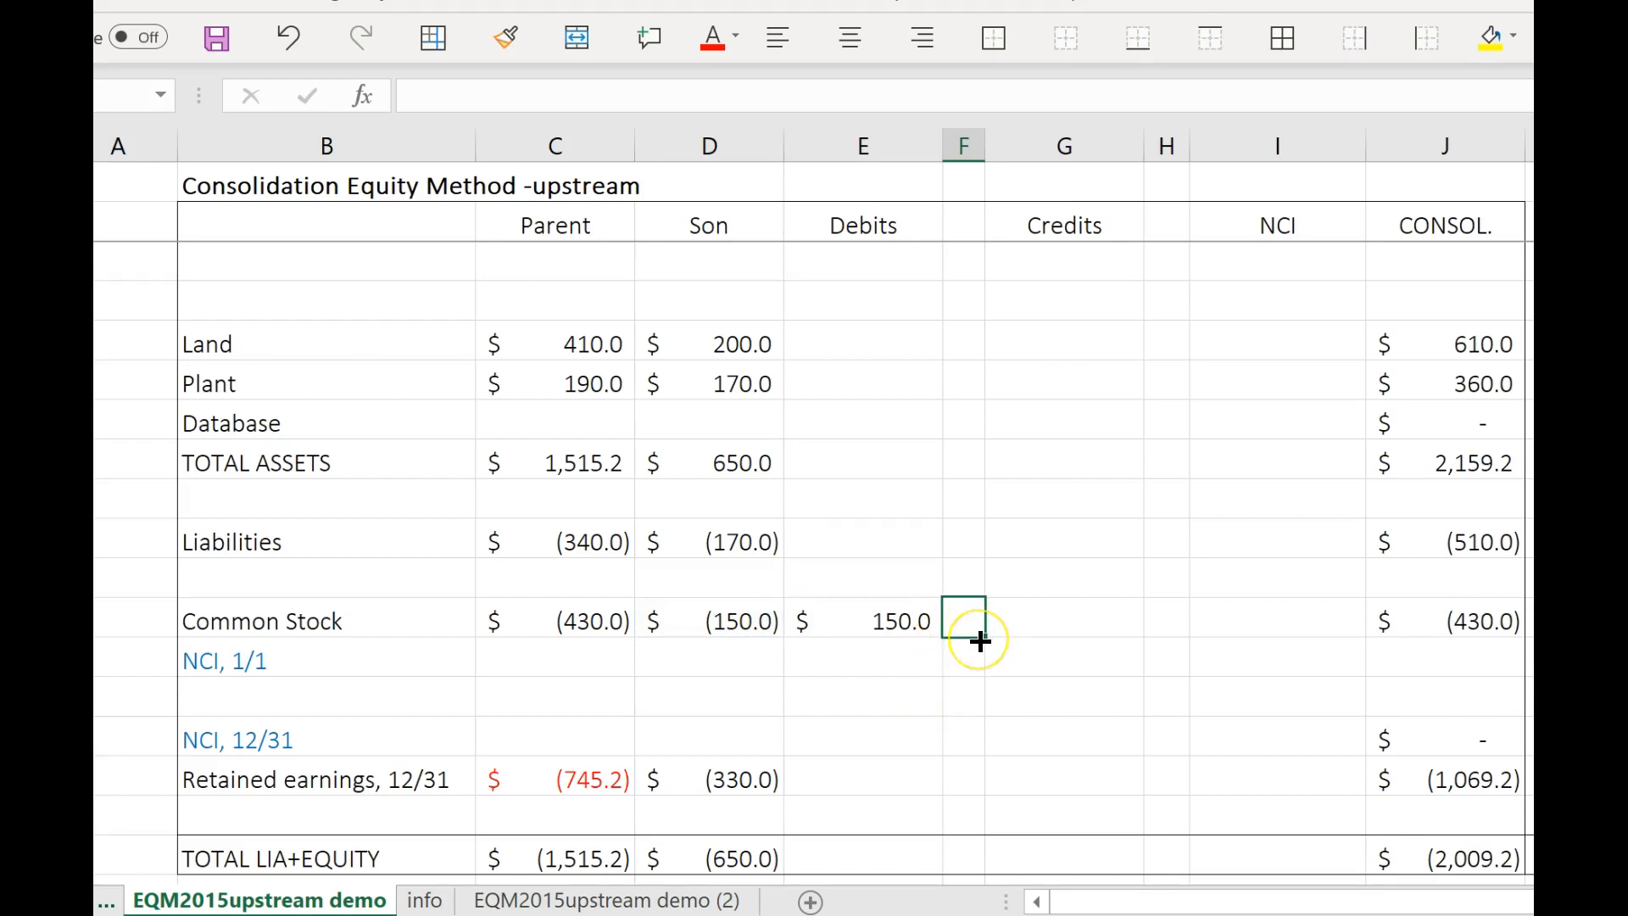
text(S)
Enter a debit of 306 in the blank row beneath the Sub's beginning retained earnings and label it S.
scroll(973, 632, up, 4)
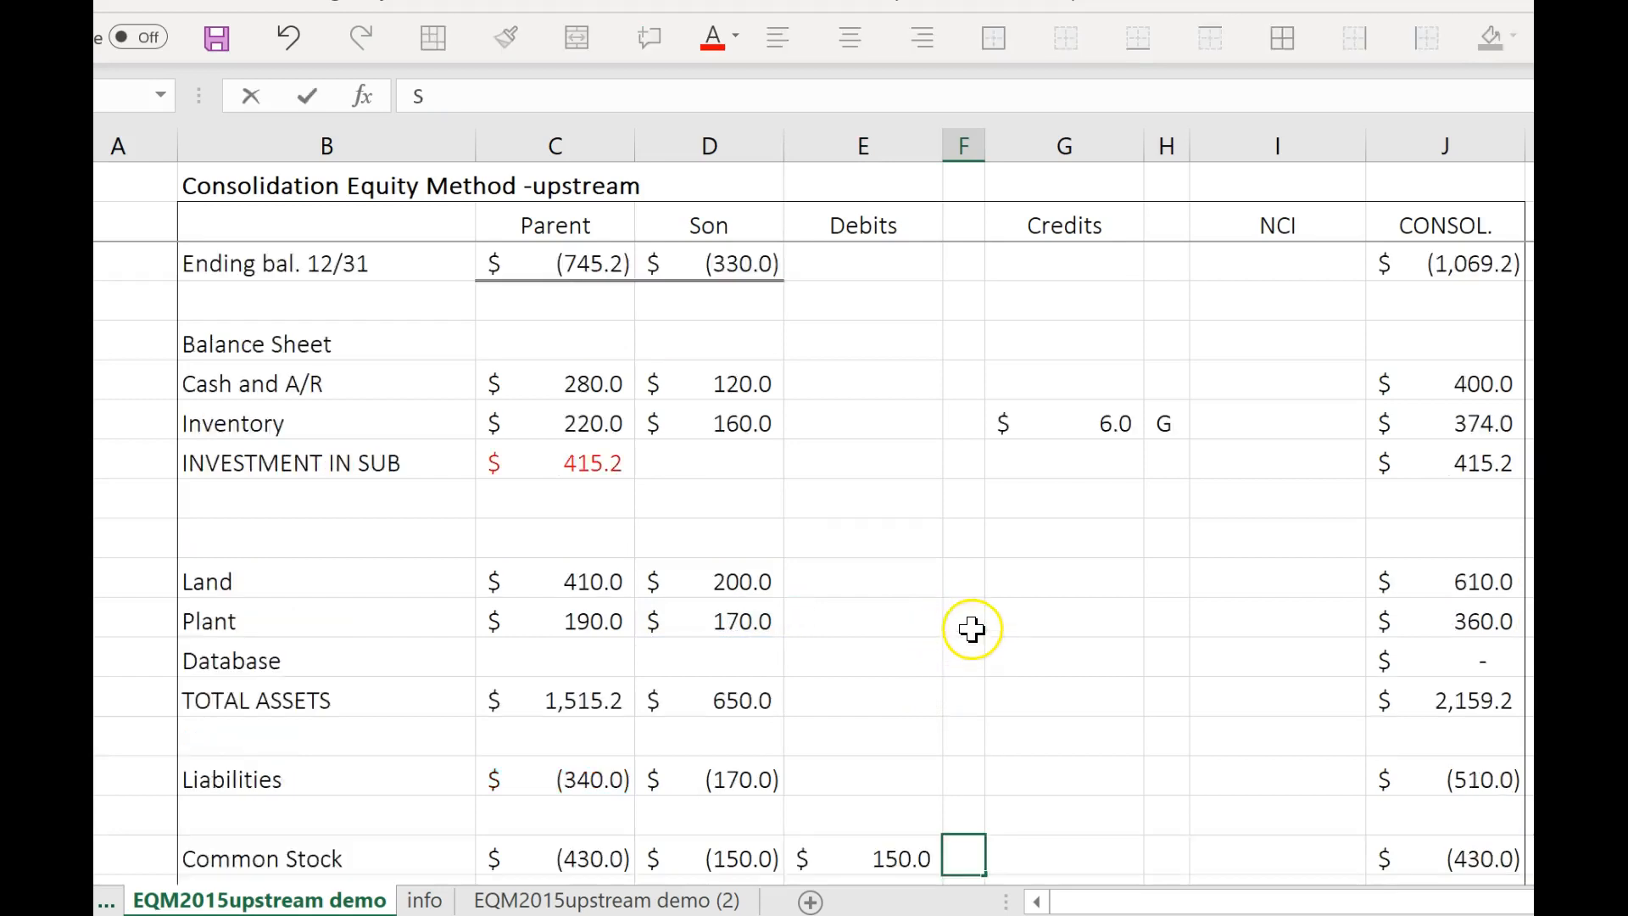
scroll(933, 560, up, 1)
scroll(933, 555, up, 3)
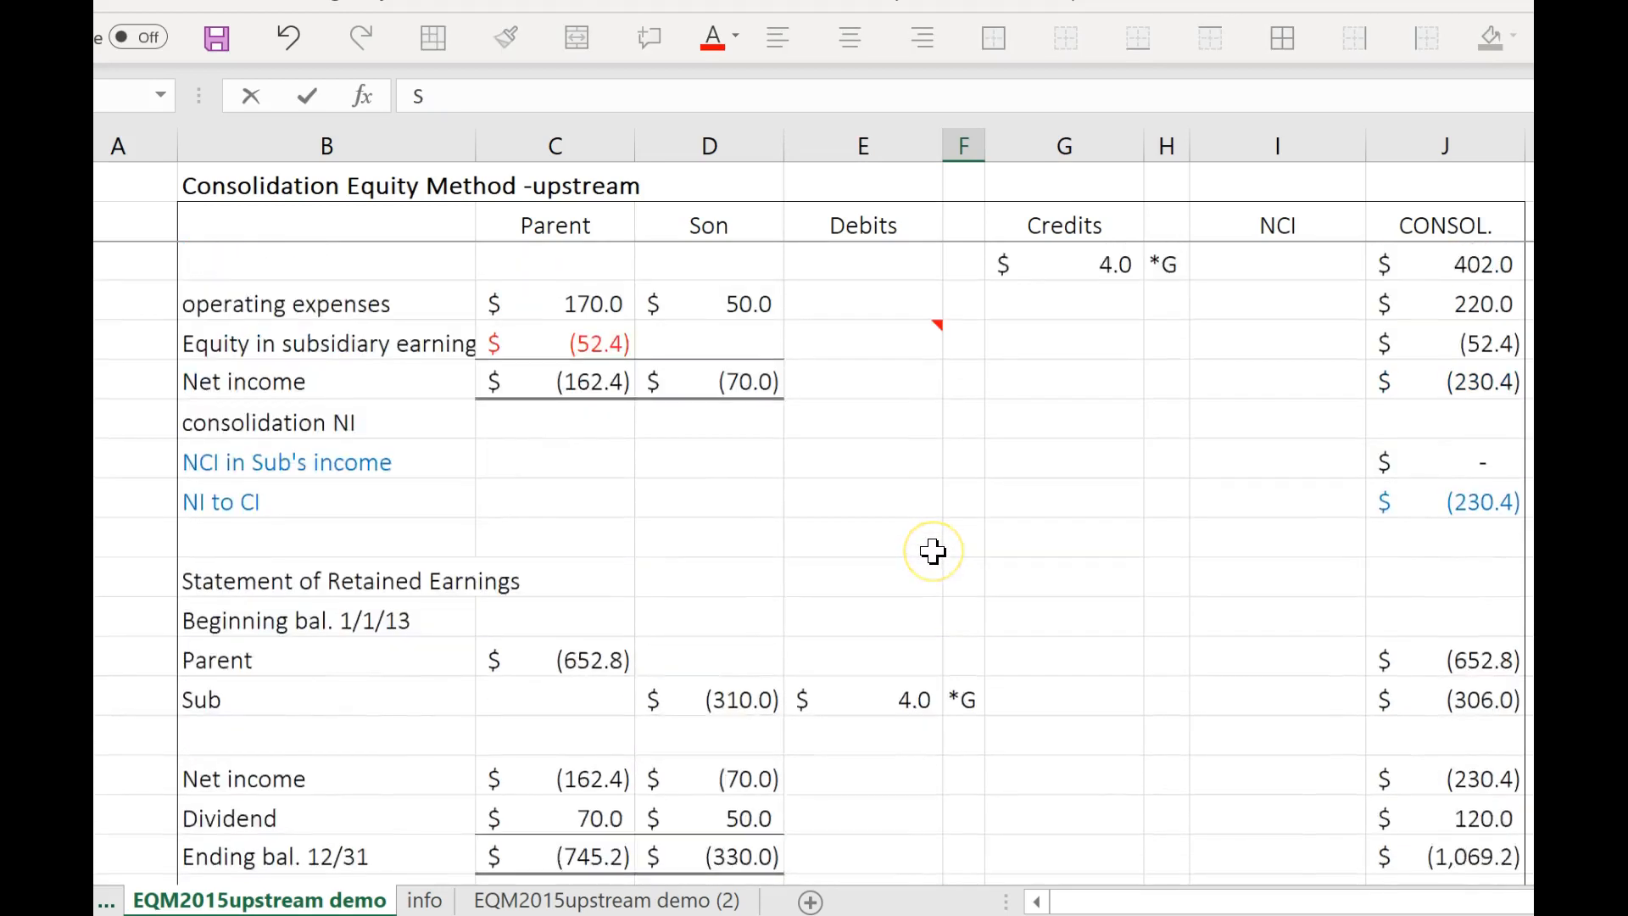
scroll(933, 552, down, 1)
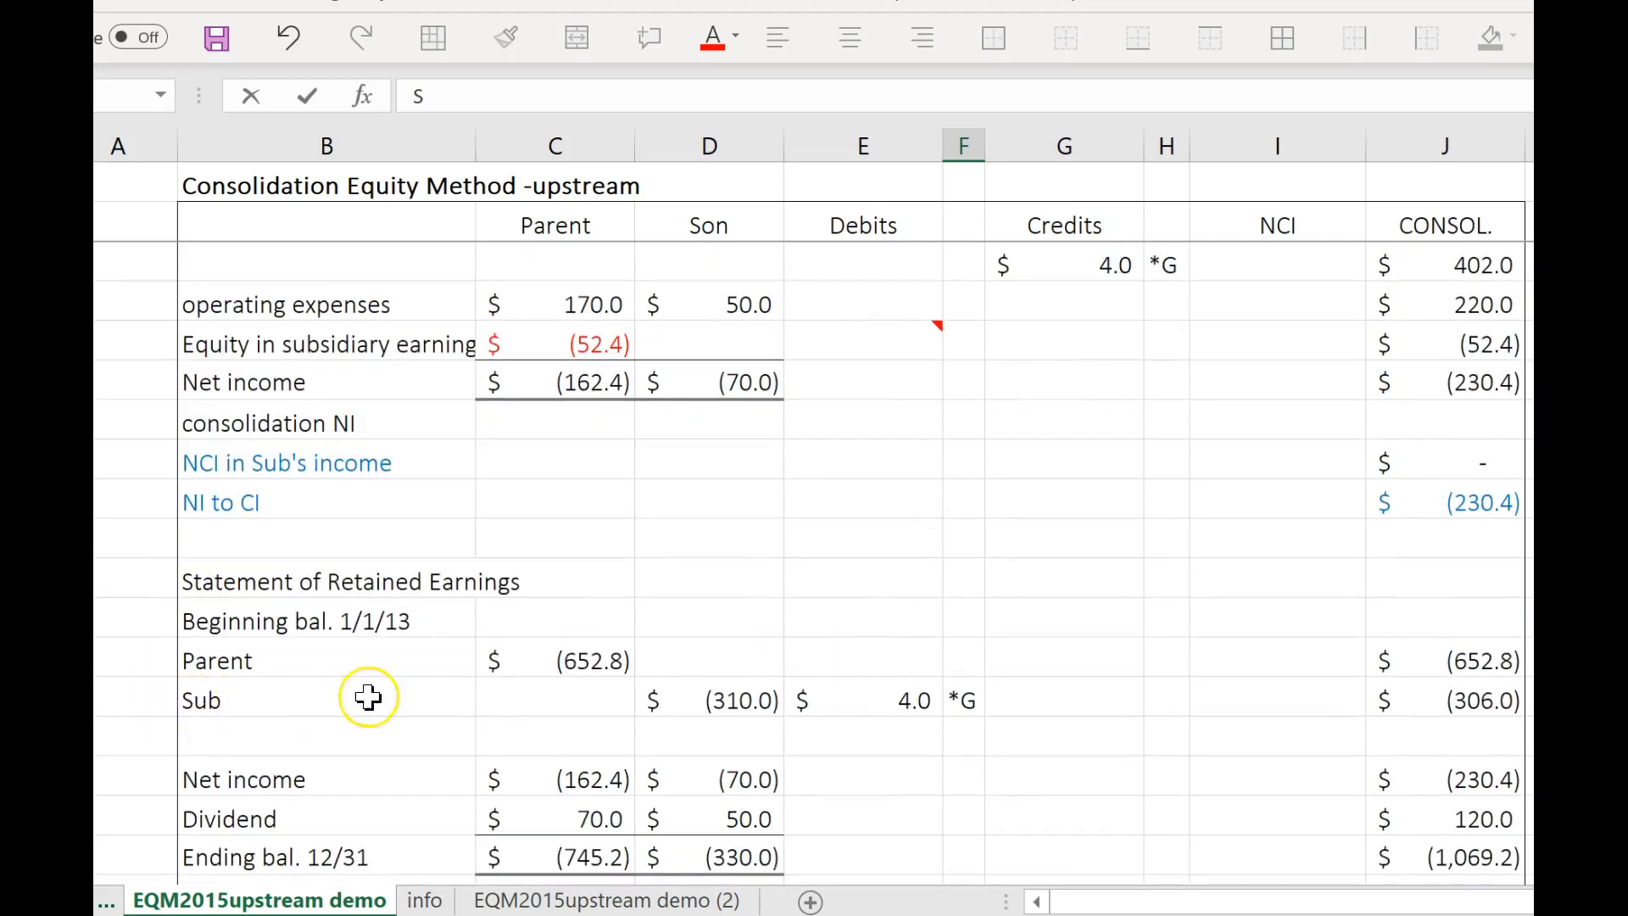
click(874, 738)
scroll(1052, 708, down, 1)
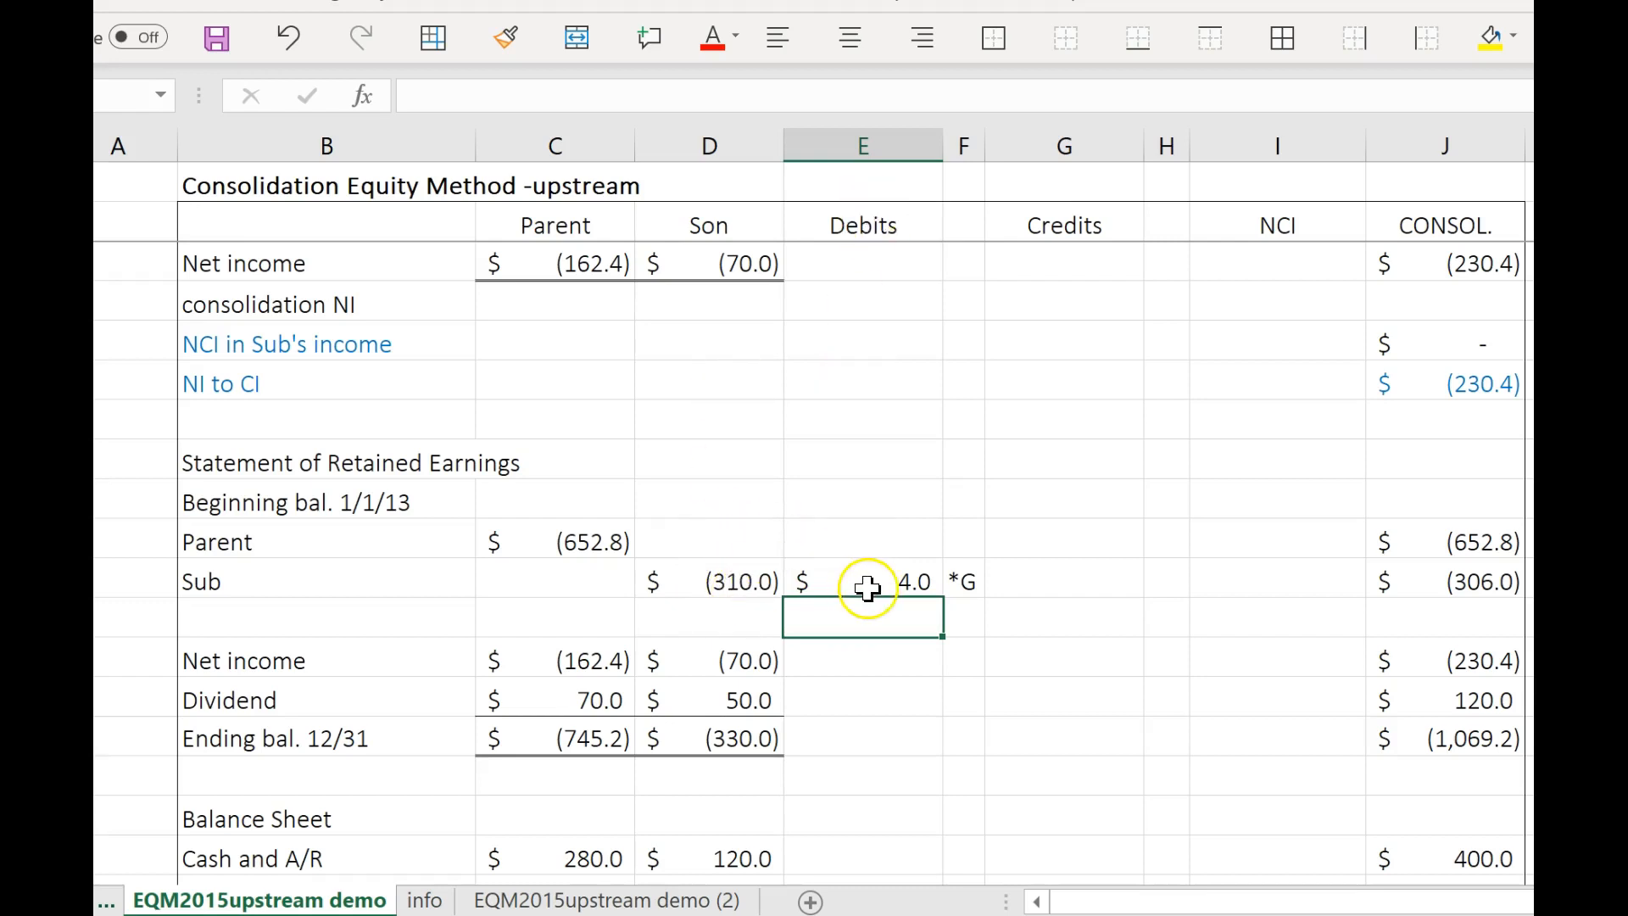
text(306)
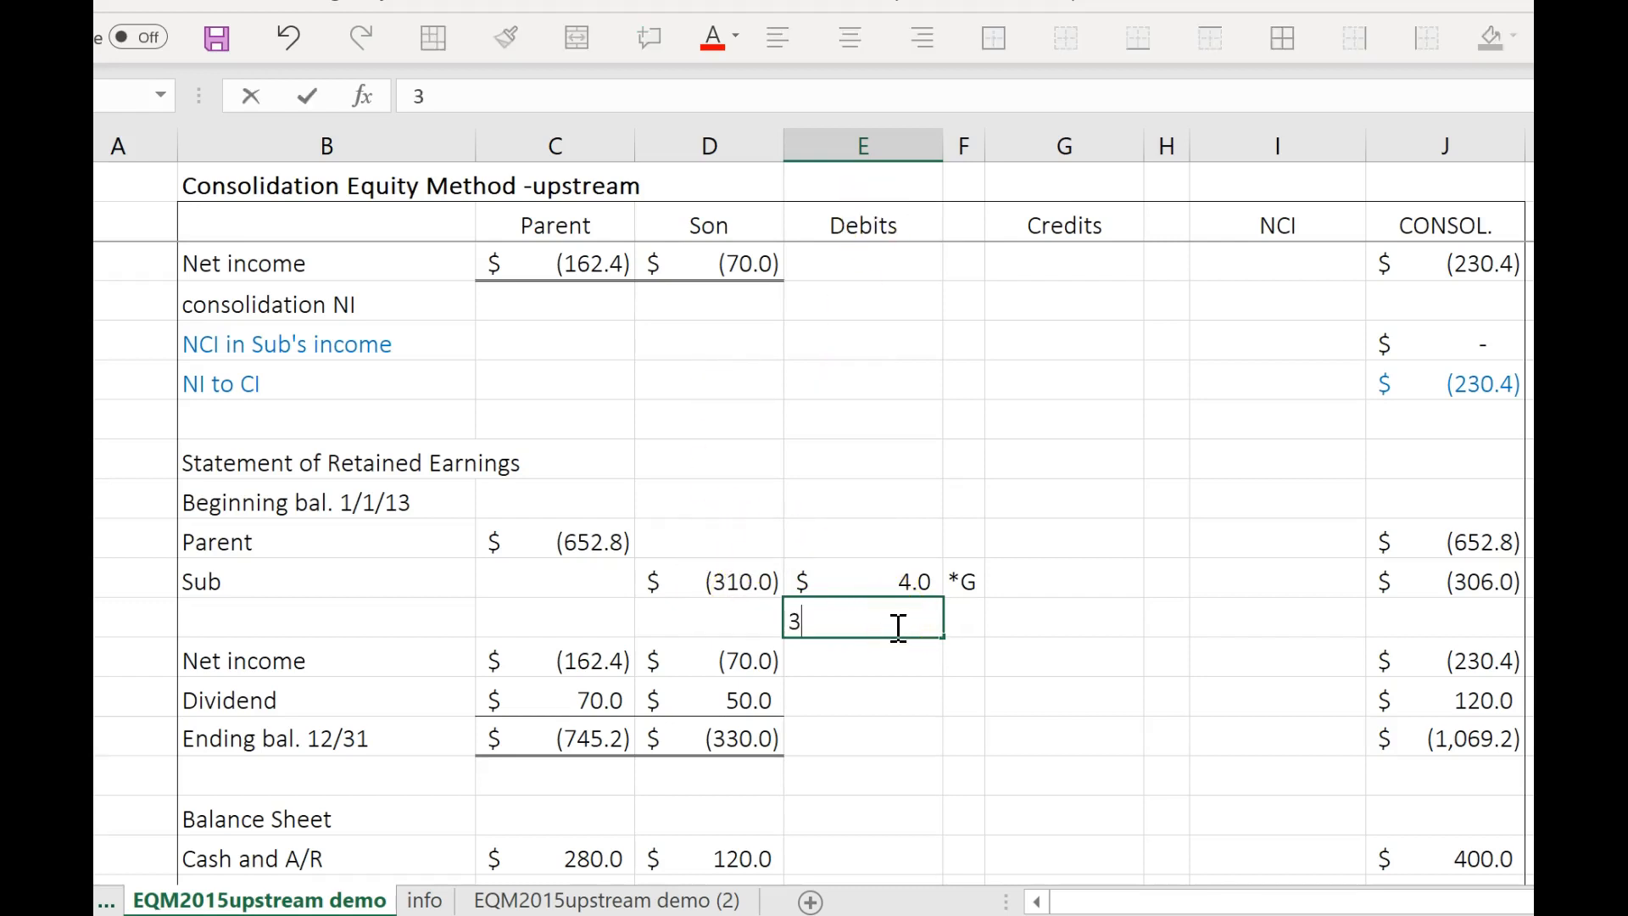
key(Tab)
text(S)
click(1029, 726)
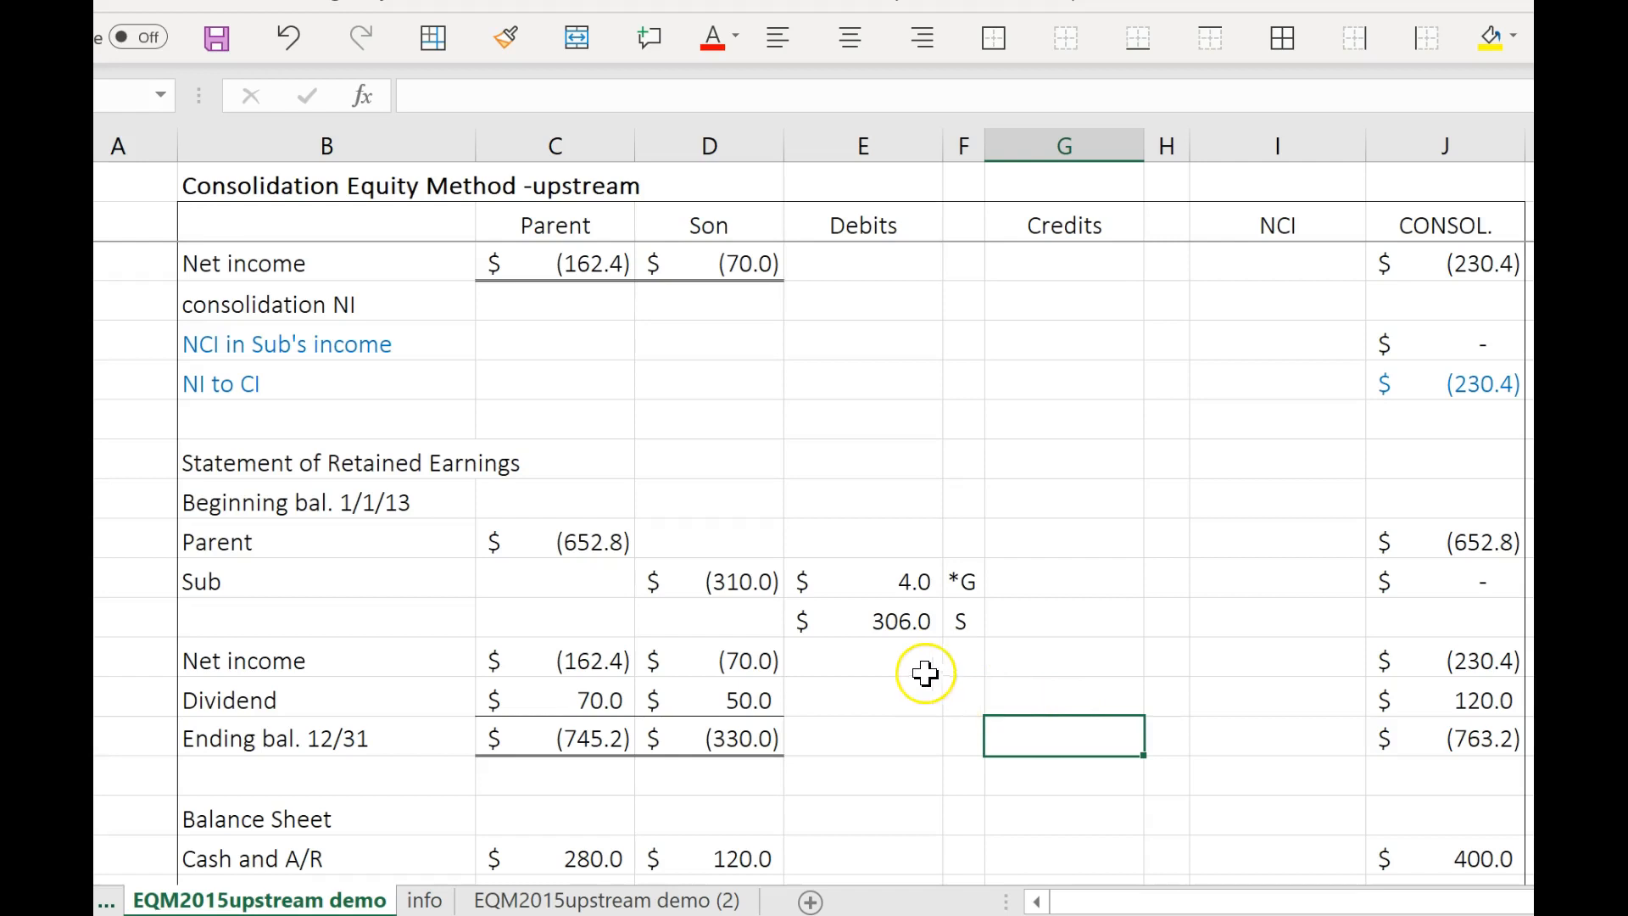
Try 310 as the S debit to the Sub's retained earnings, inspect the consolidated balance formula, and restore the debit to 306.
click(891, 620)
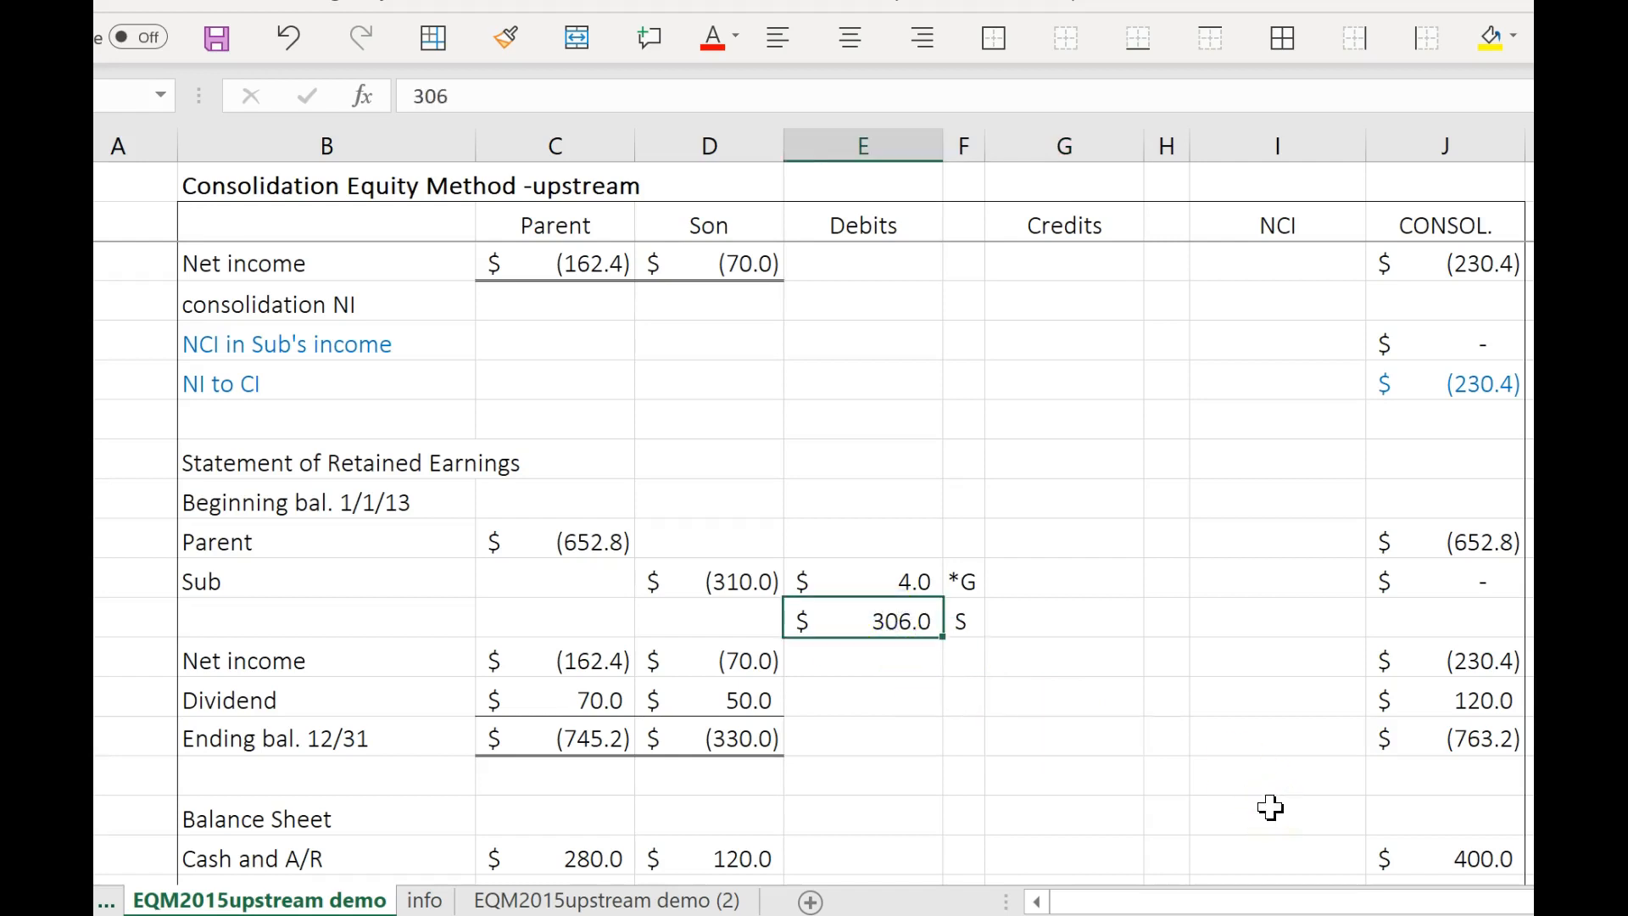
text(310)
key(Return)
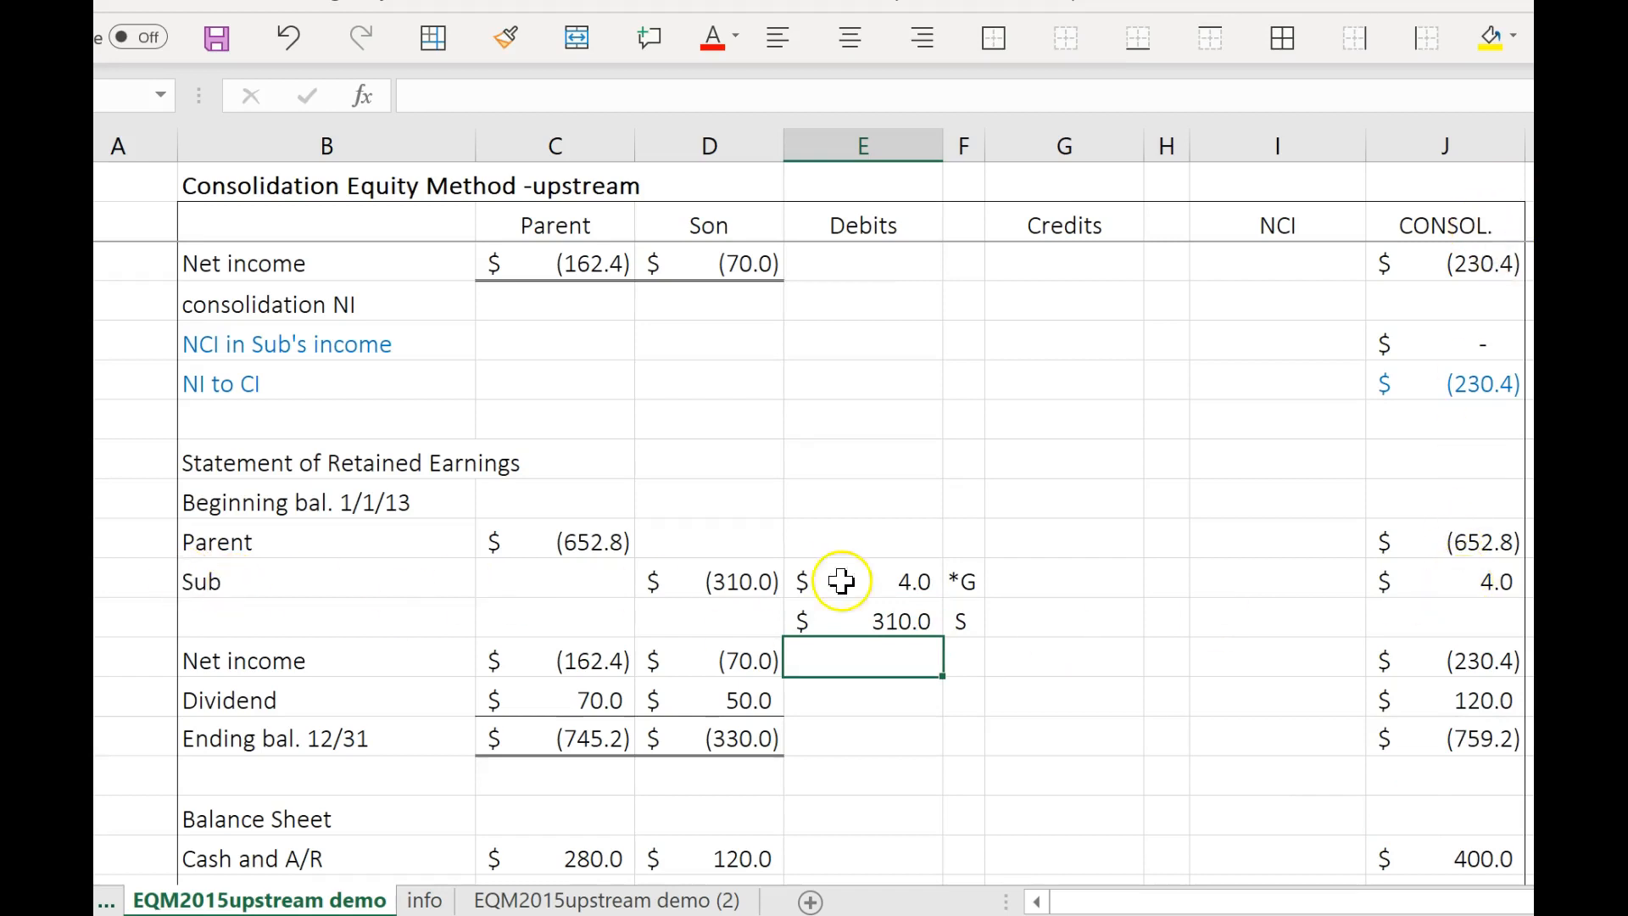
click(1442, 584)
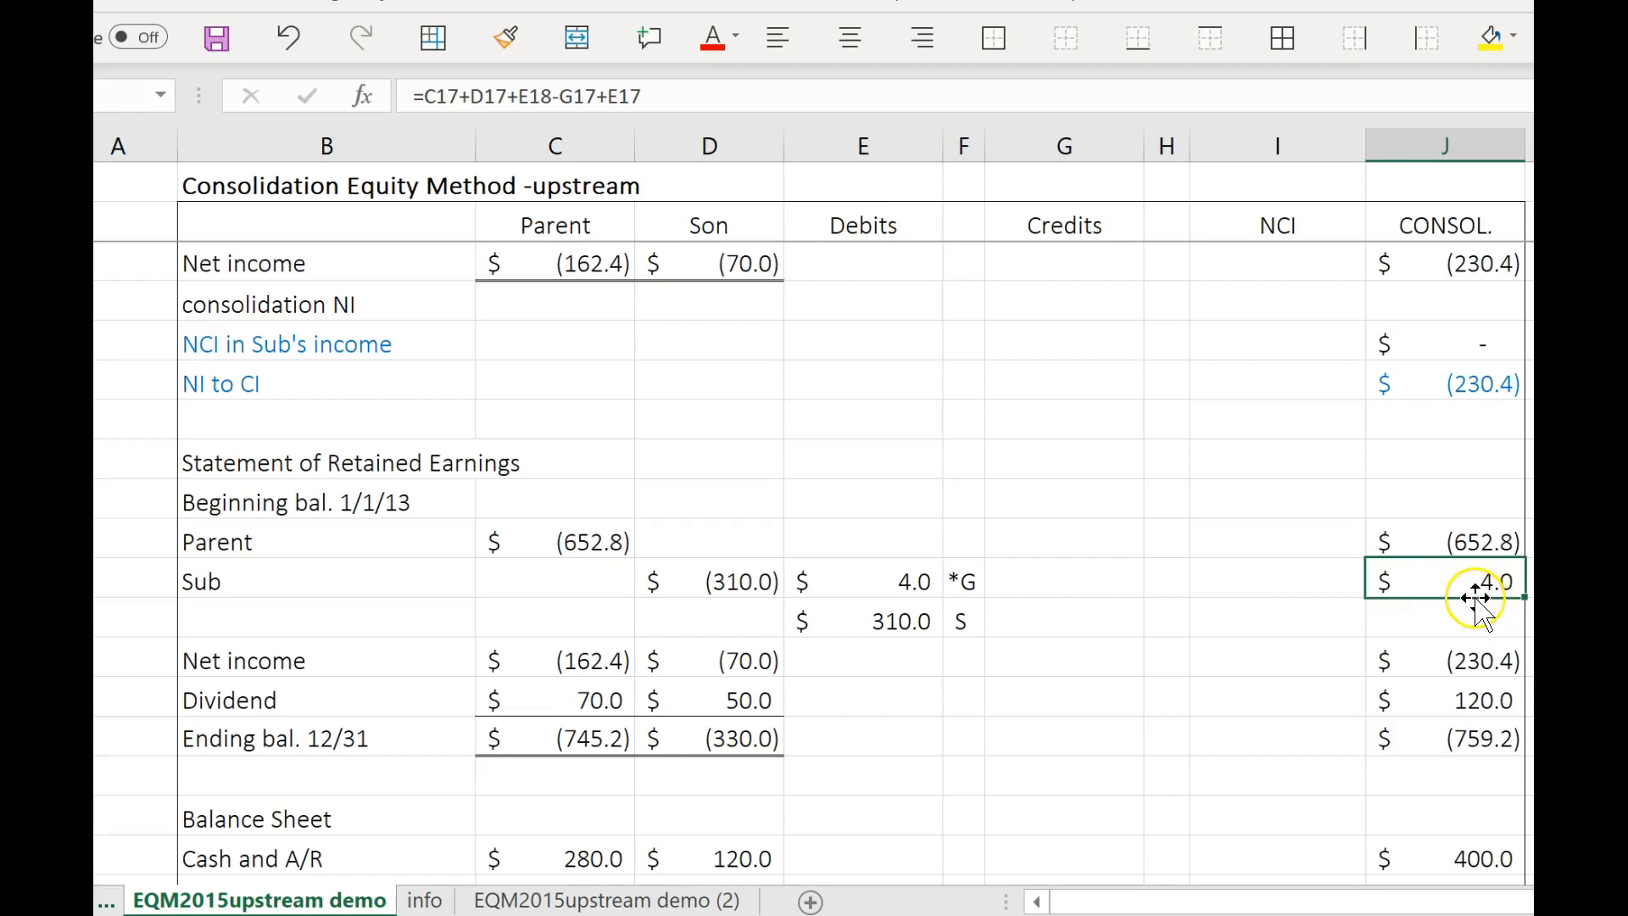
click(923, 633)
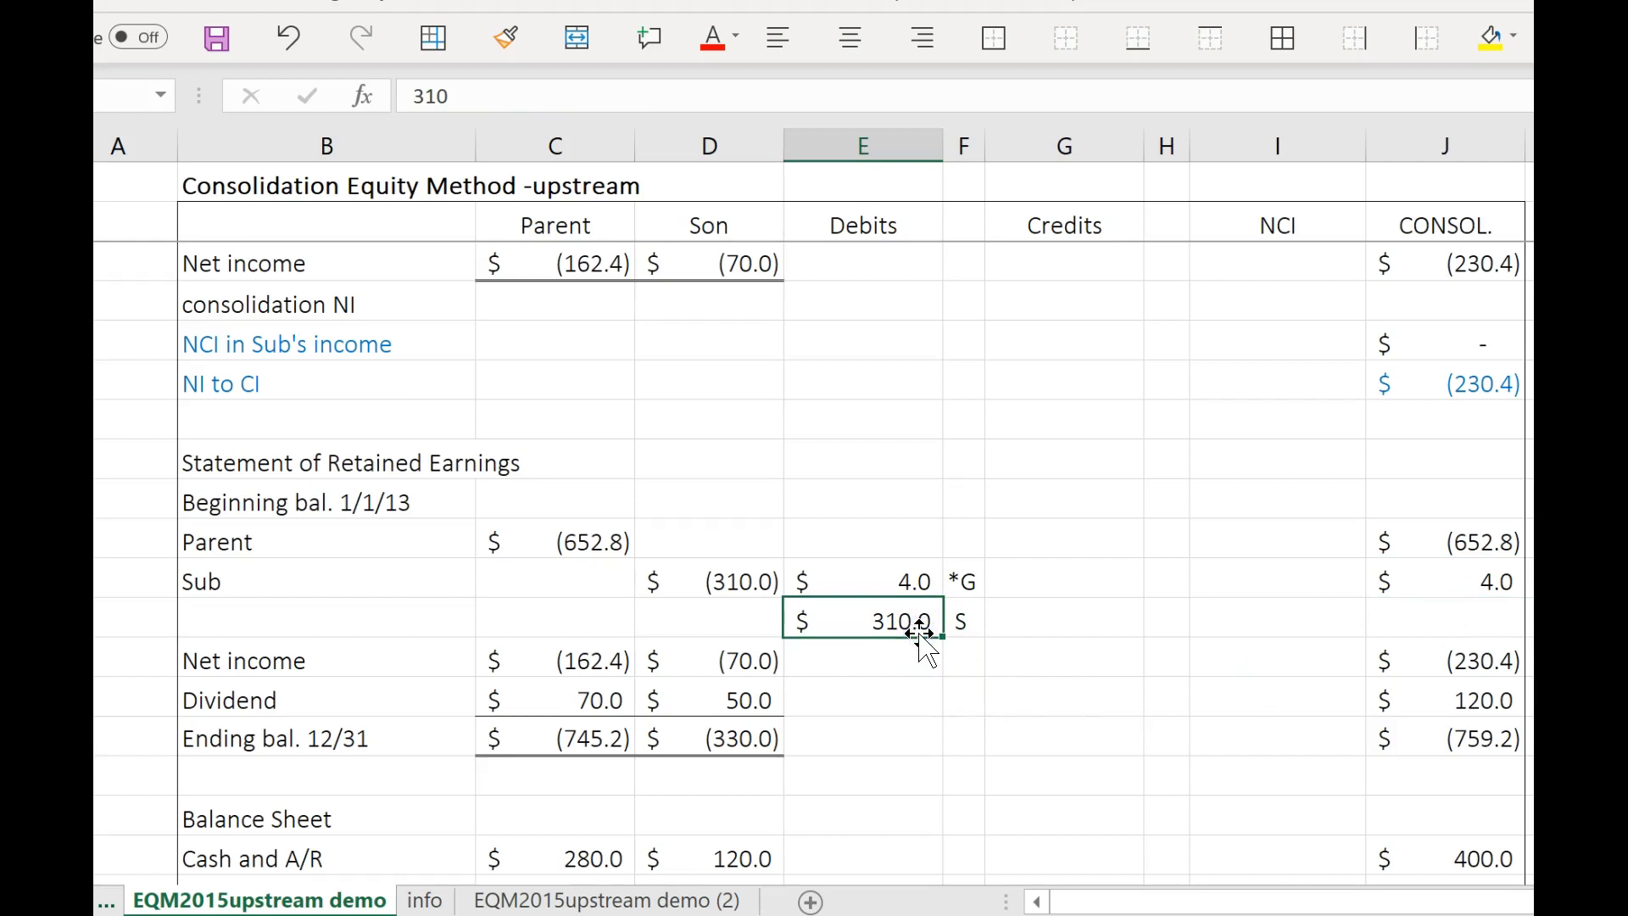
text(306)
key(Return)
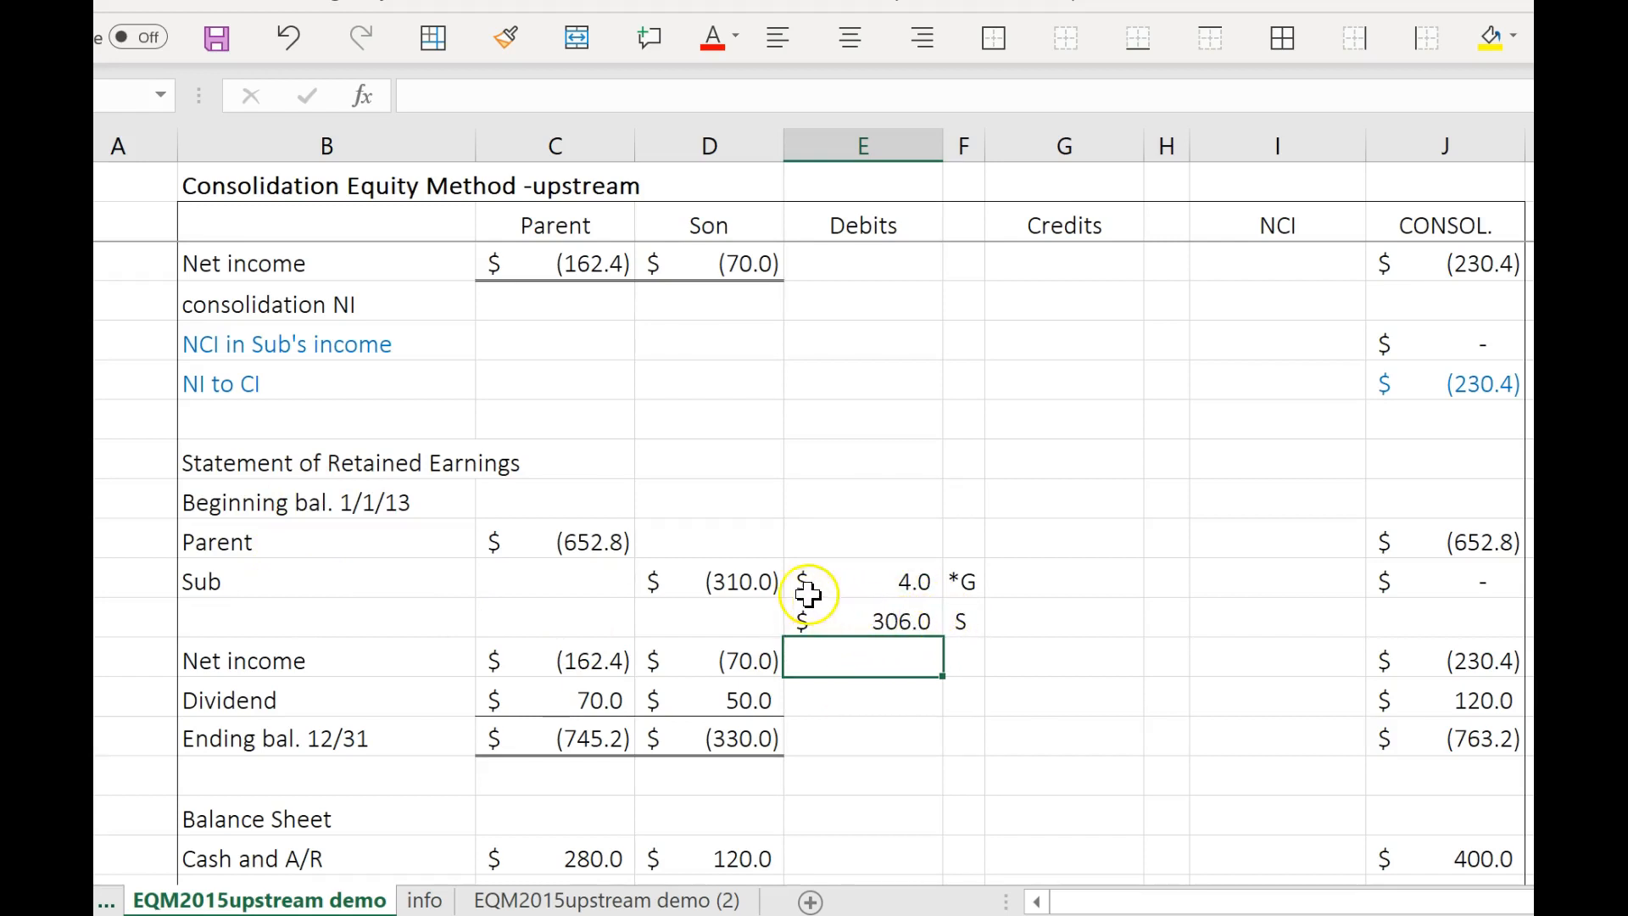
Credit INVESTMENT IN SUB with the formula =(E18+E36)*.8, copy the formula text for reuse, and label the credit S.
click(906, 628)
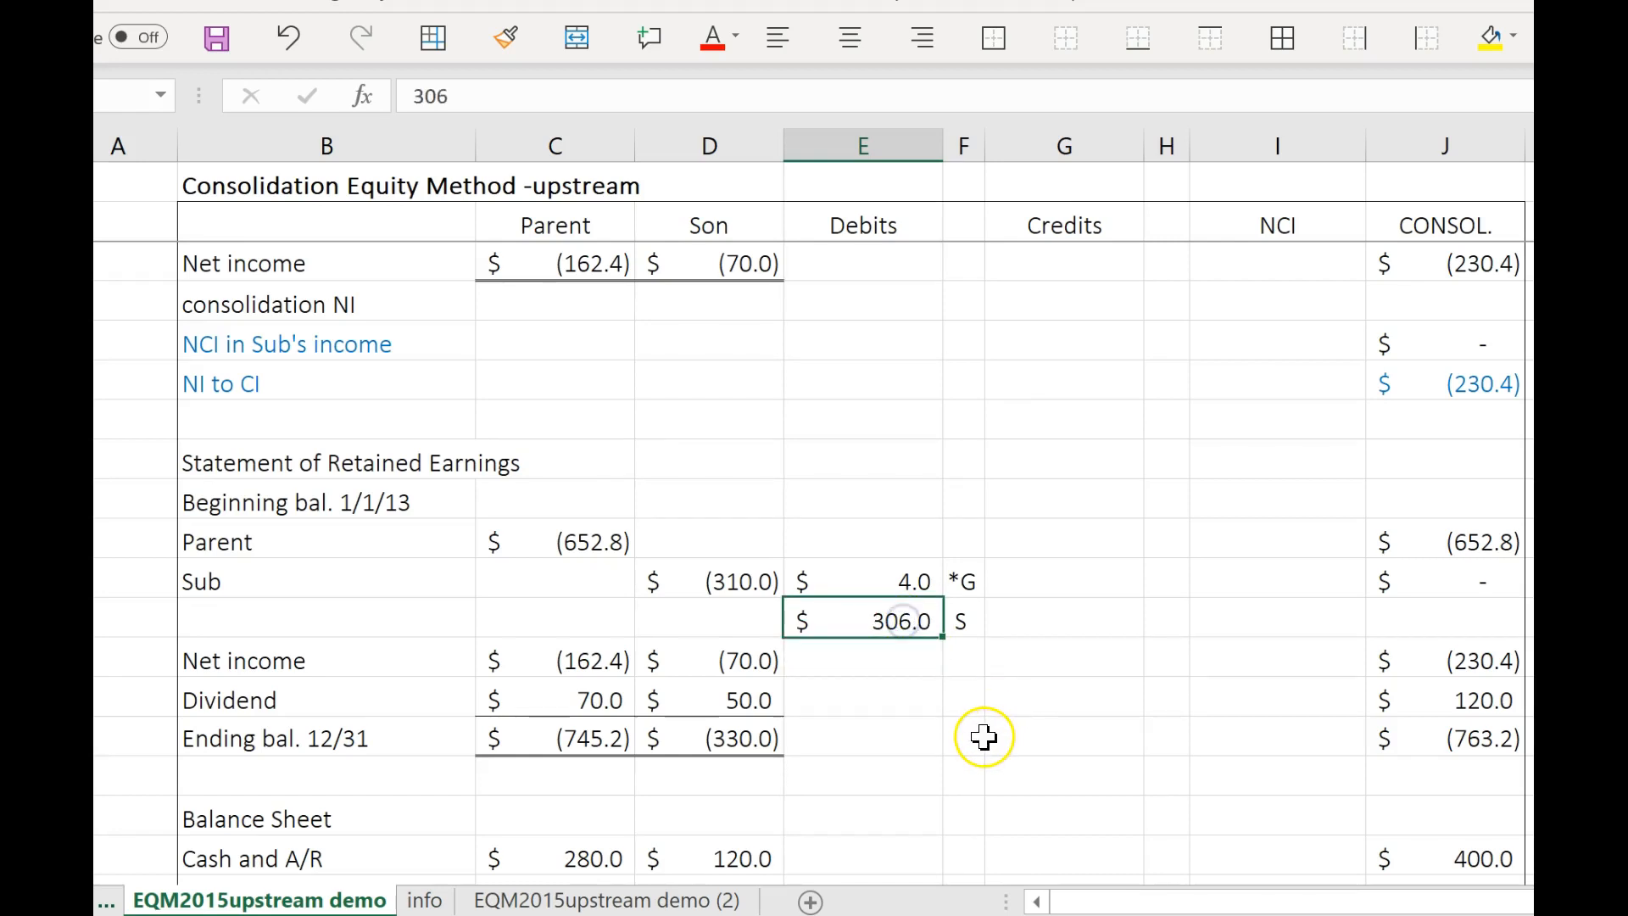
scroll(1105, 690, down, 3)
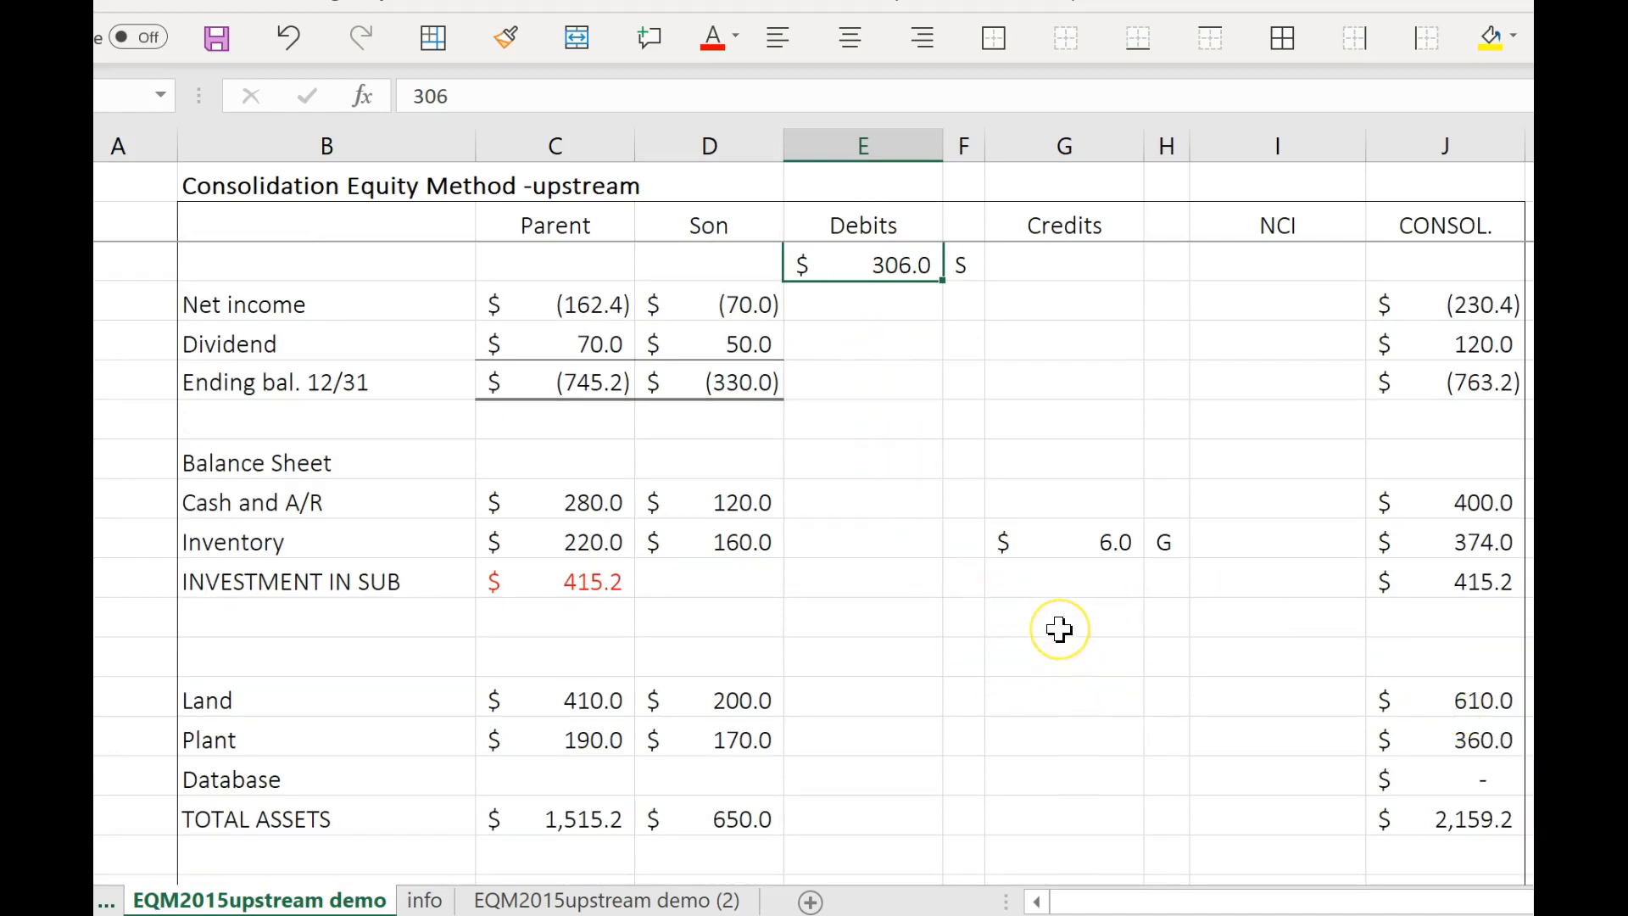
click(1060, 587)
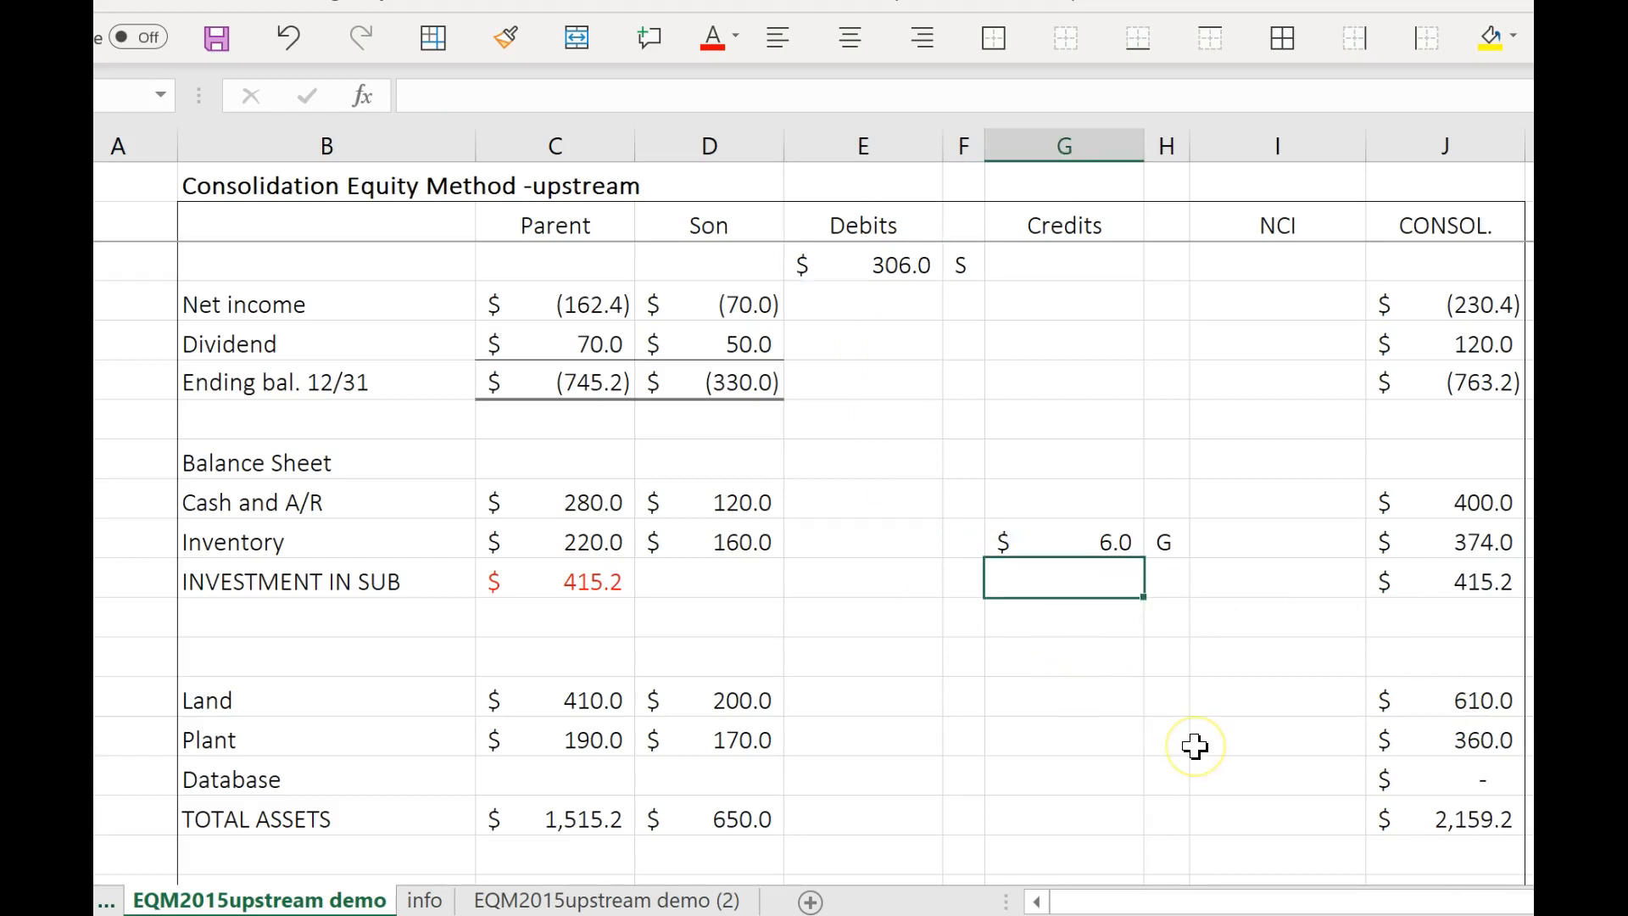
text(=)
click(858, 270)
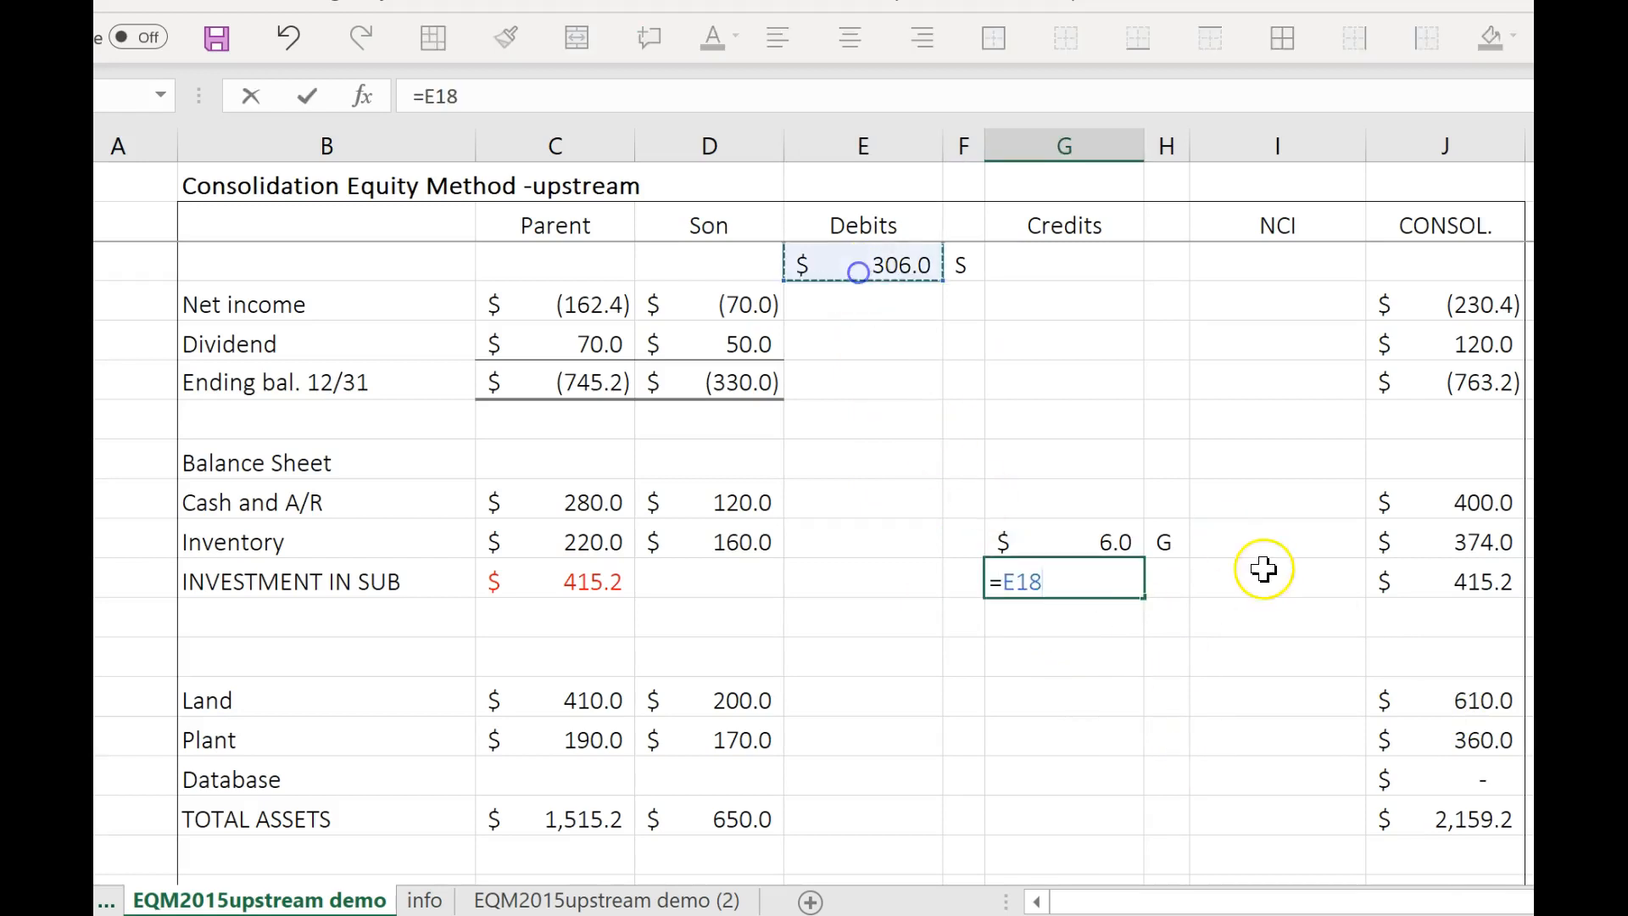
click(1001, 580)
click(1055, 579)
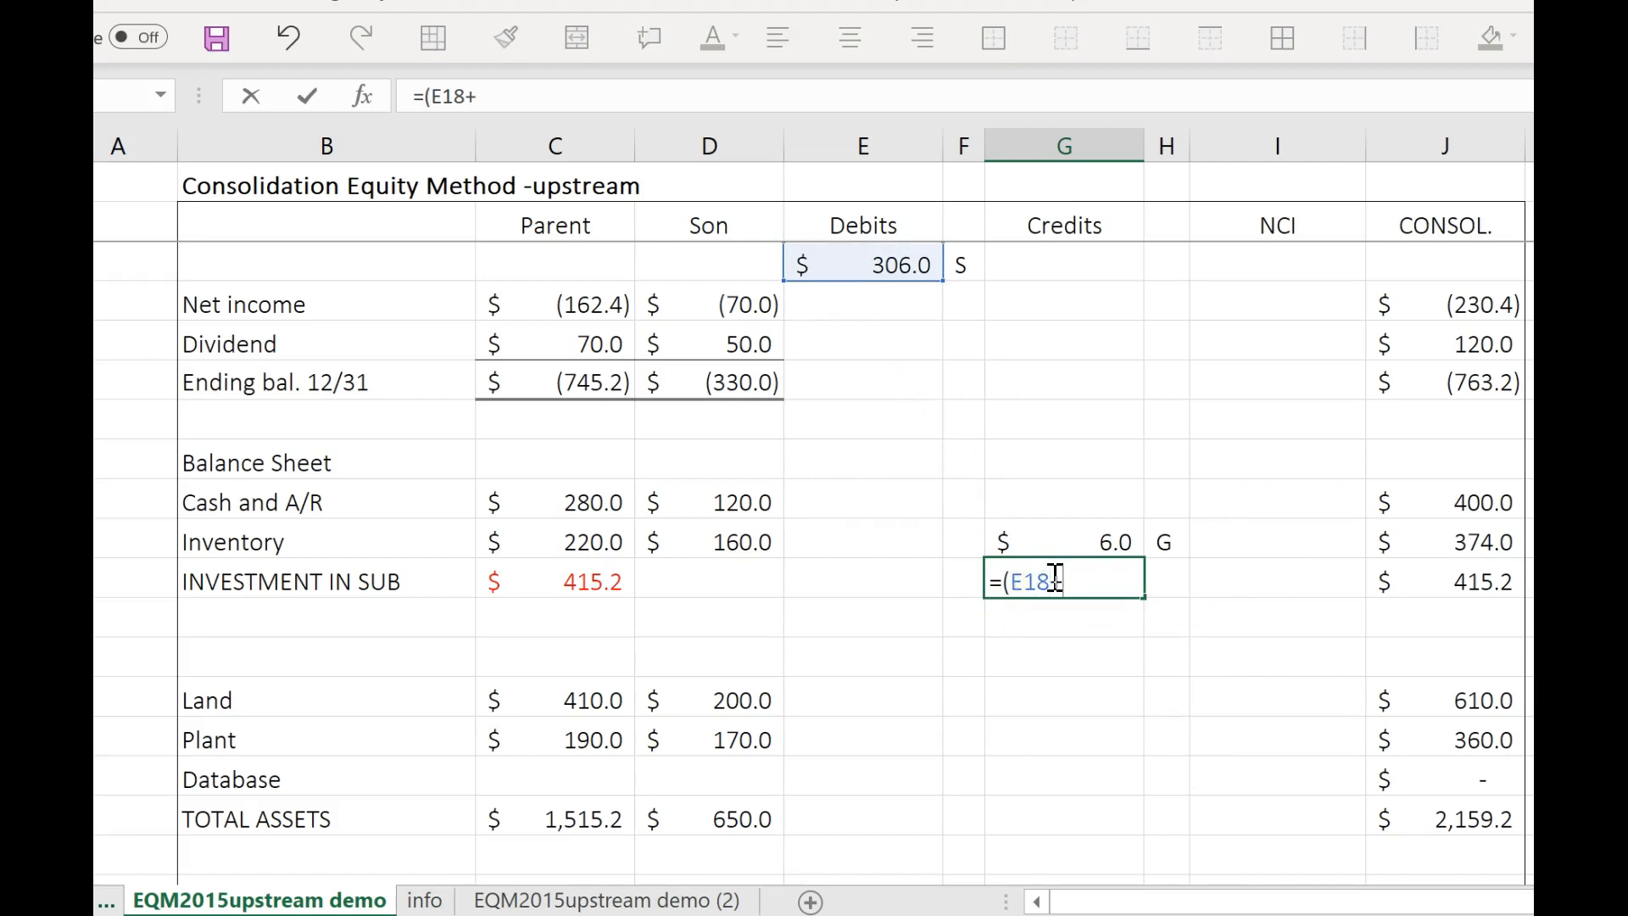
text(+)
scroll(974, 658, down, 7)
scroll(933, 637, up, 2)
click(863, 386)
scroll(1210, 455, up, 5)
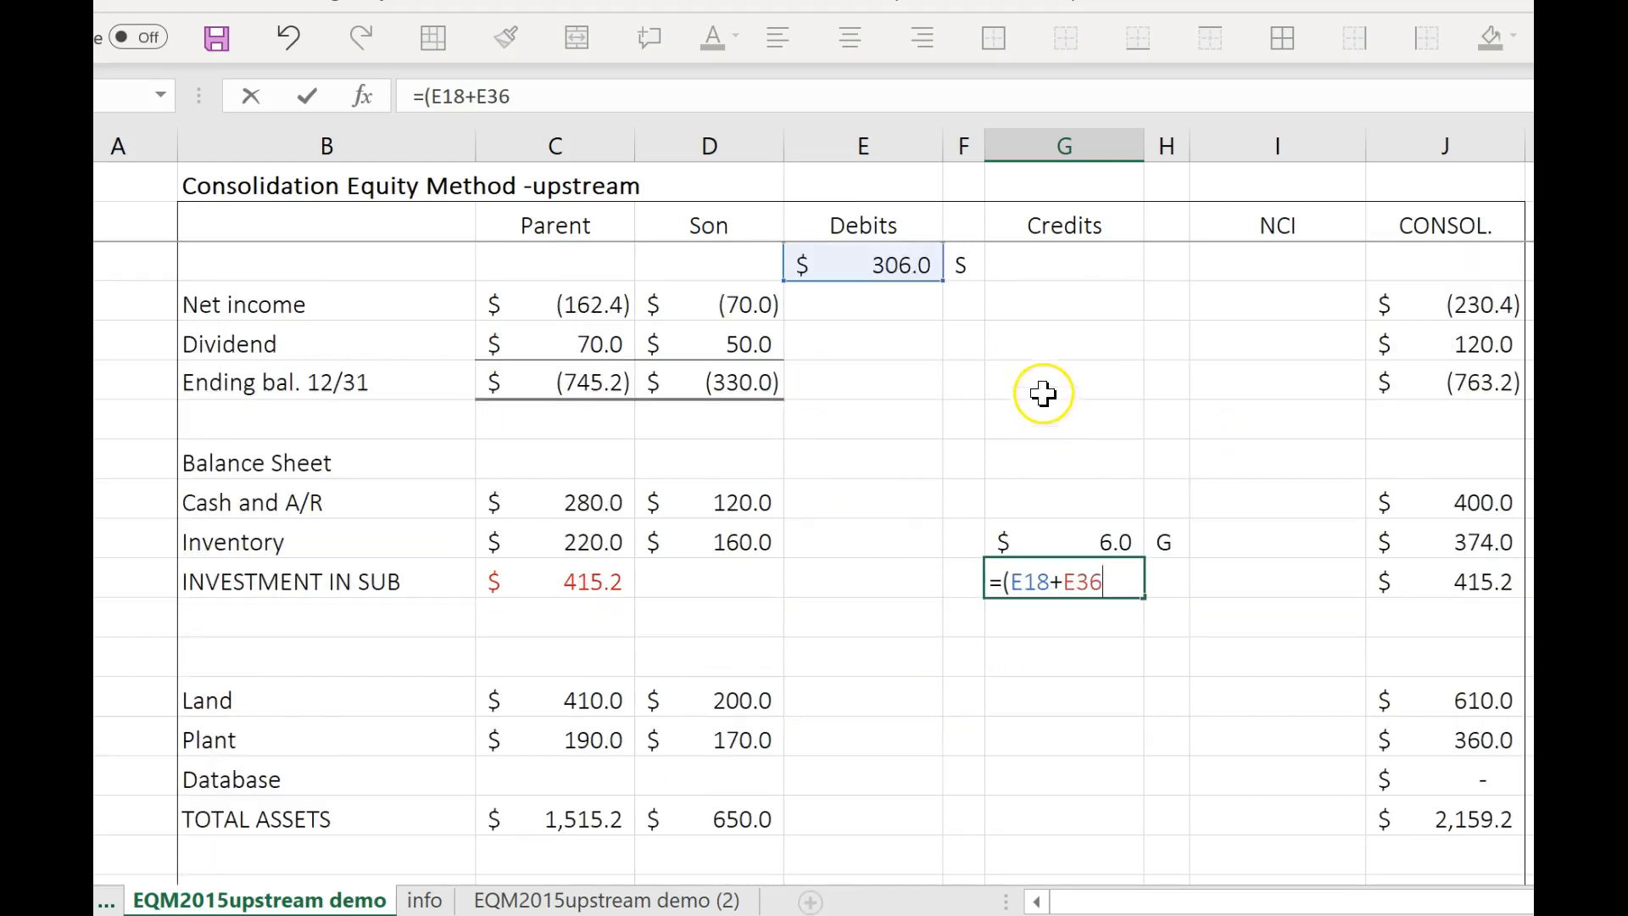
click(637, 93)
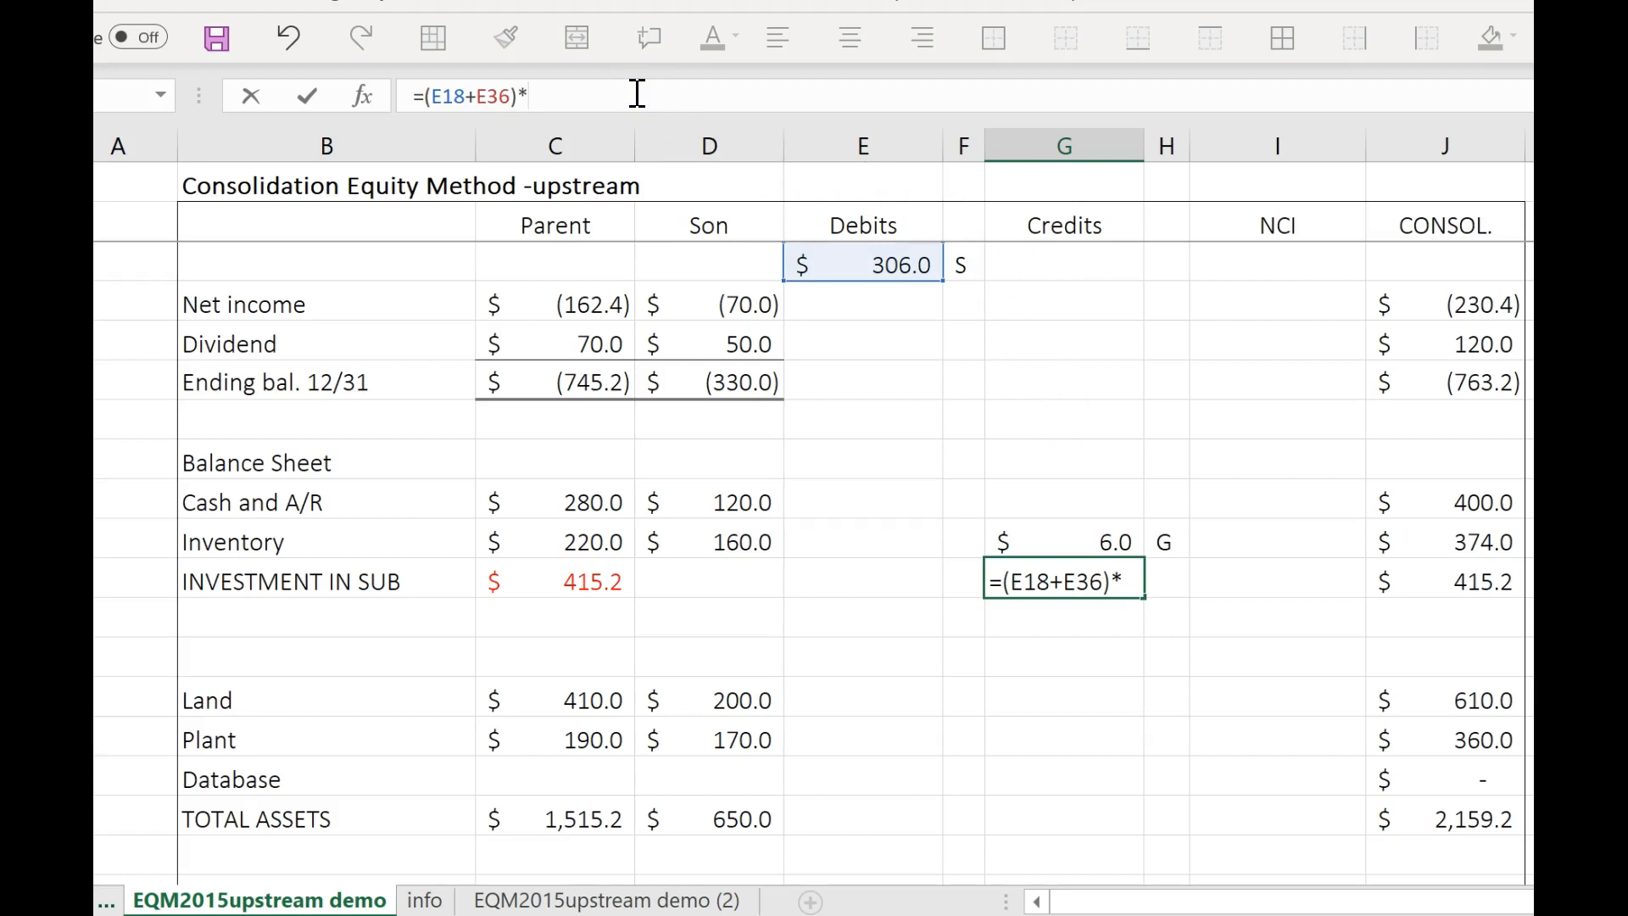
drag(642, 88, 320, 95)
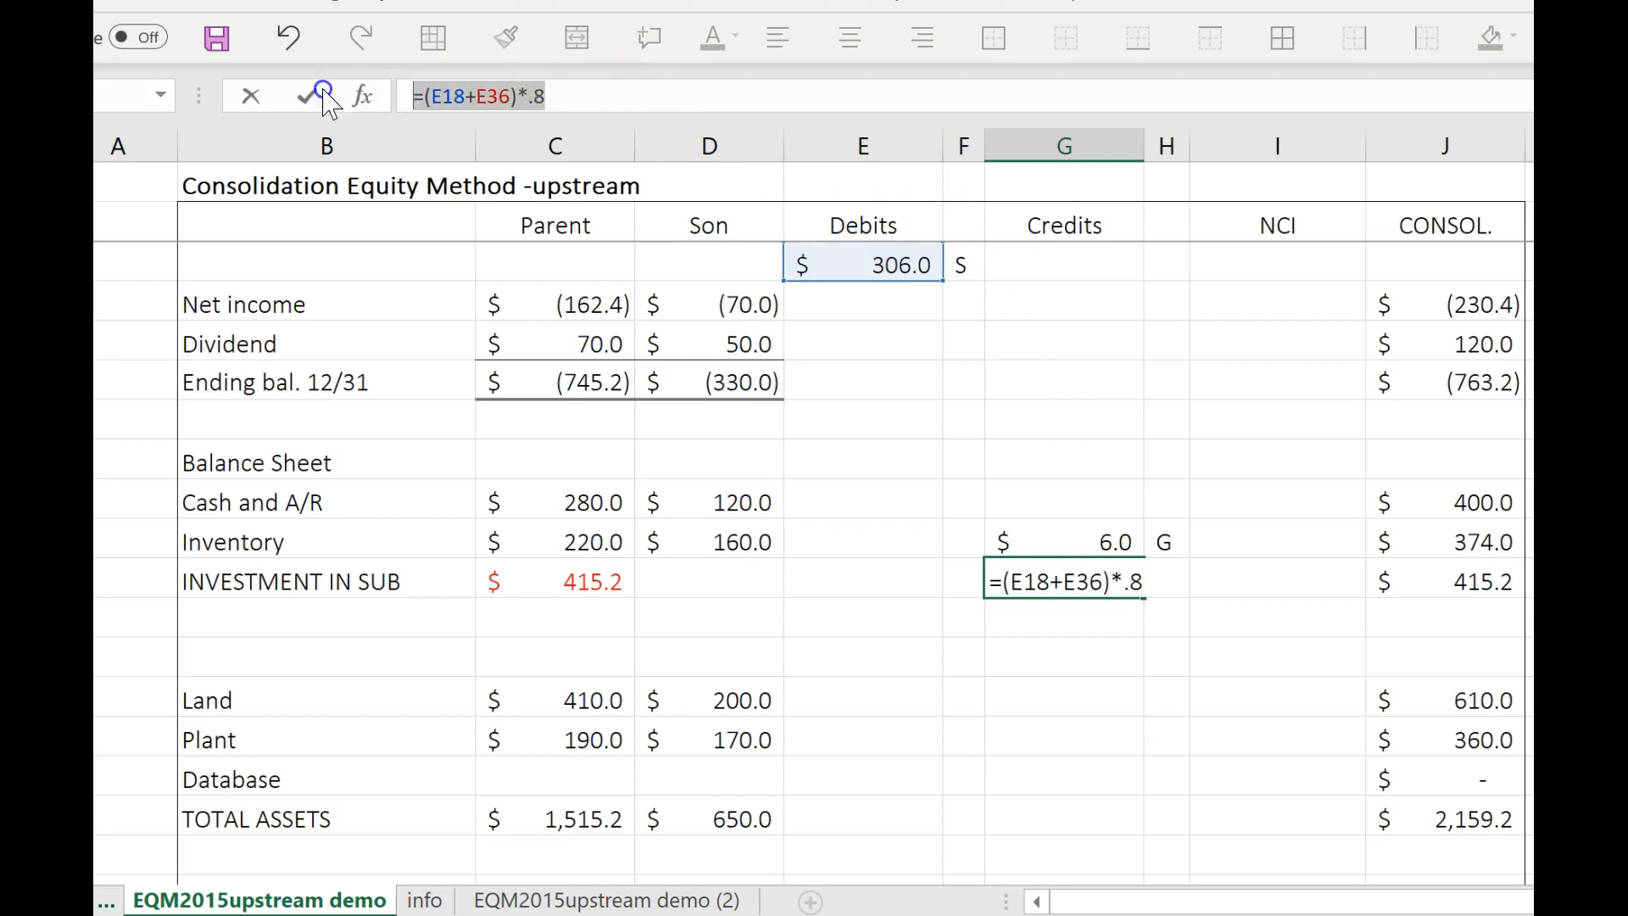
key(Return)
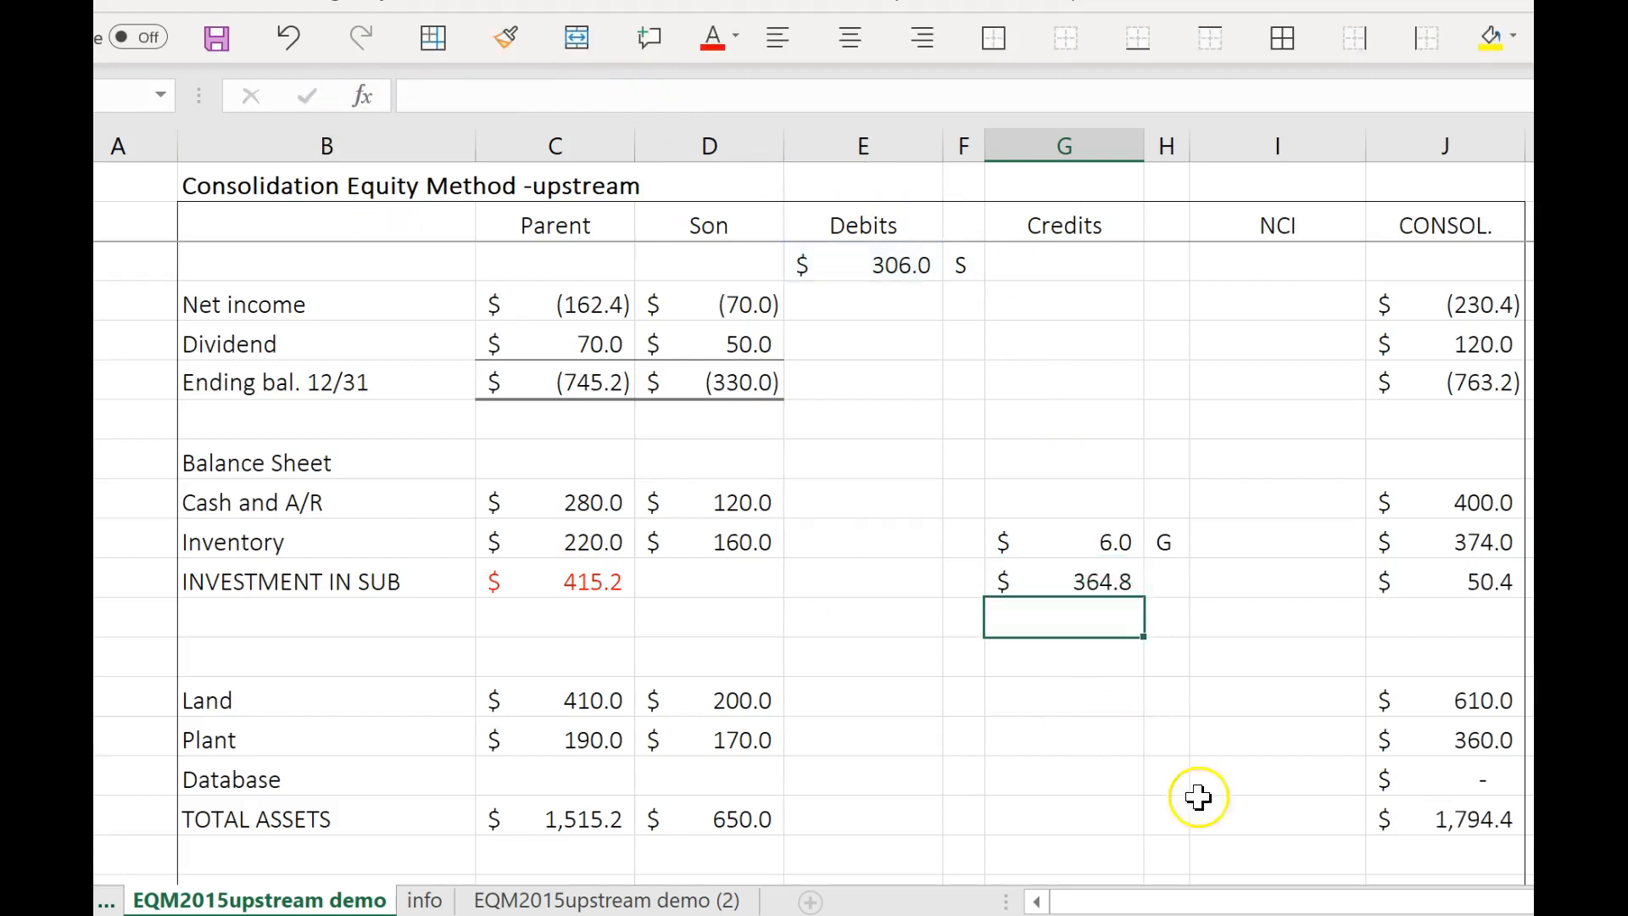
click(1150, 569)
text(S)
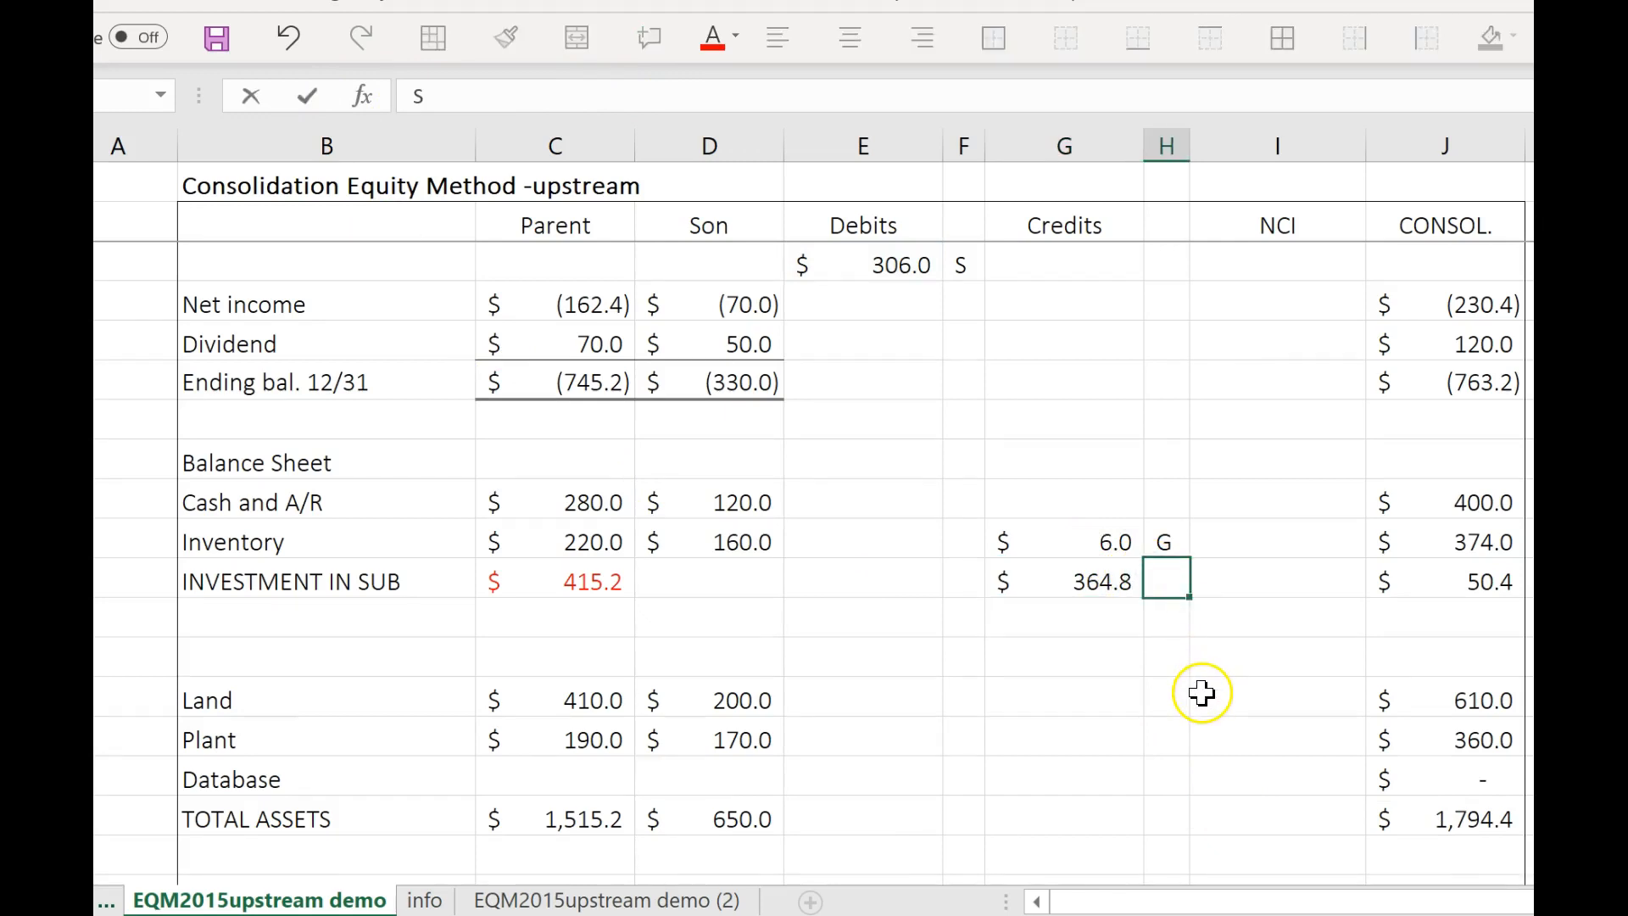
Reuse the copied formula for the NCI, 1/1 credit, changing its multiplier so it yields 91.2, and label it S.
scroll(1199, 691, down, 1)
click(1031, 779)
click(1054, 843)
scroll(1174, 777, down, 2)
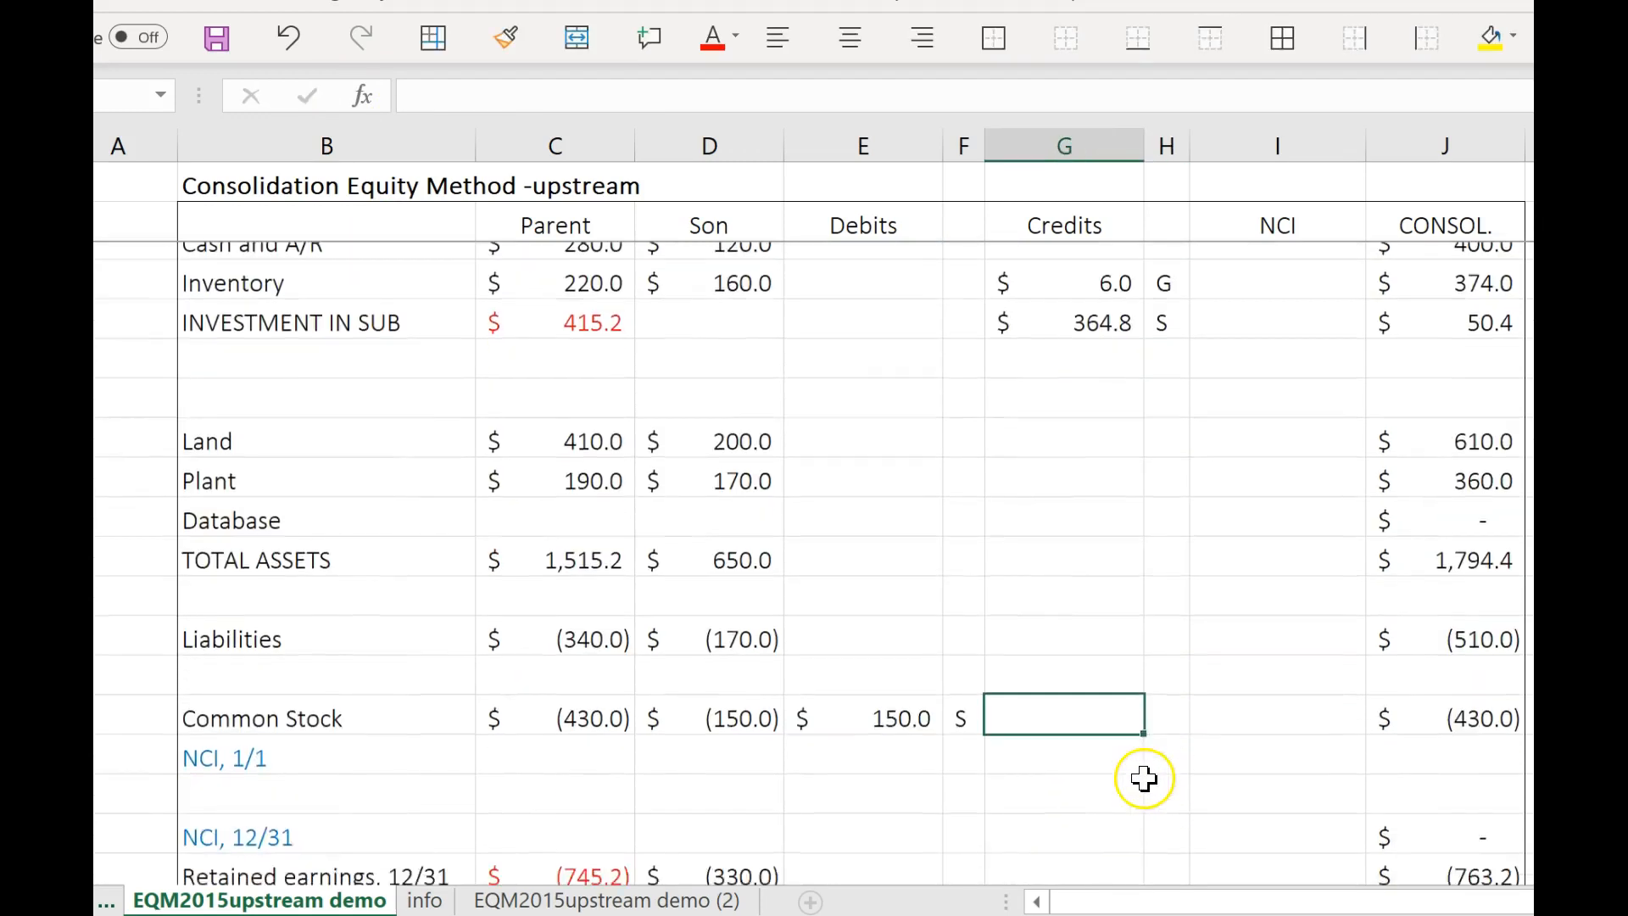
click(1029, 655)
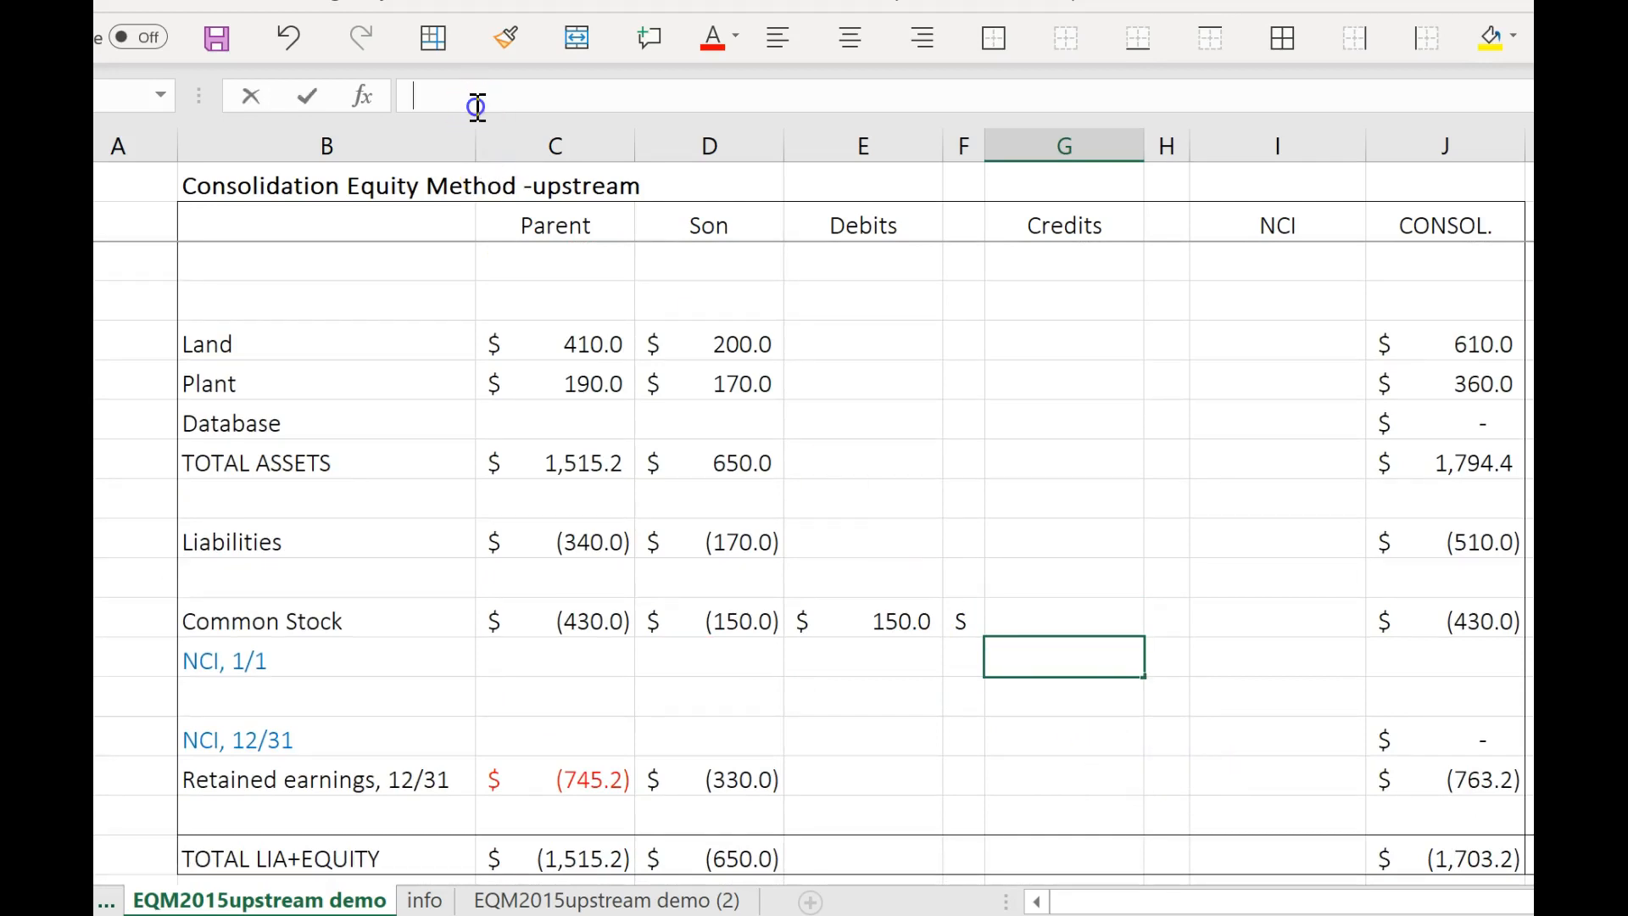
key(ctrl+v)
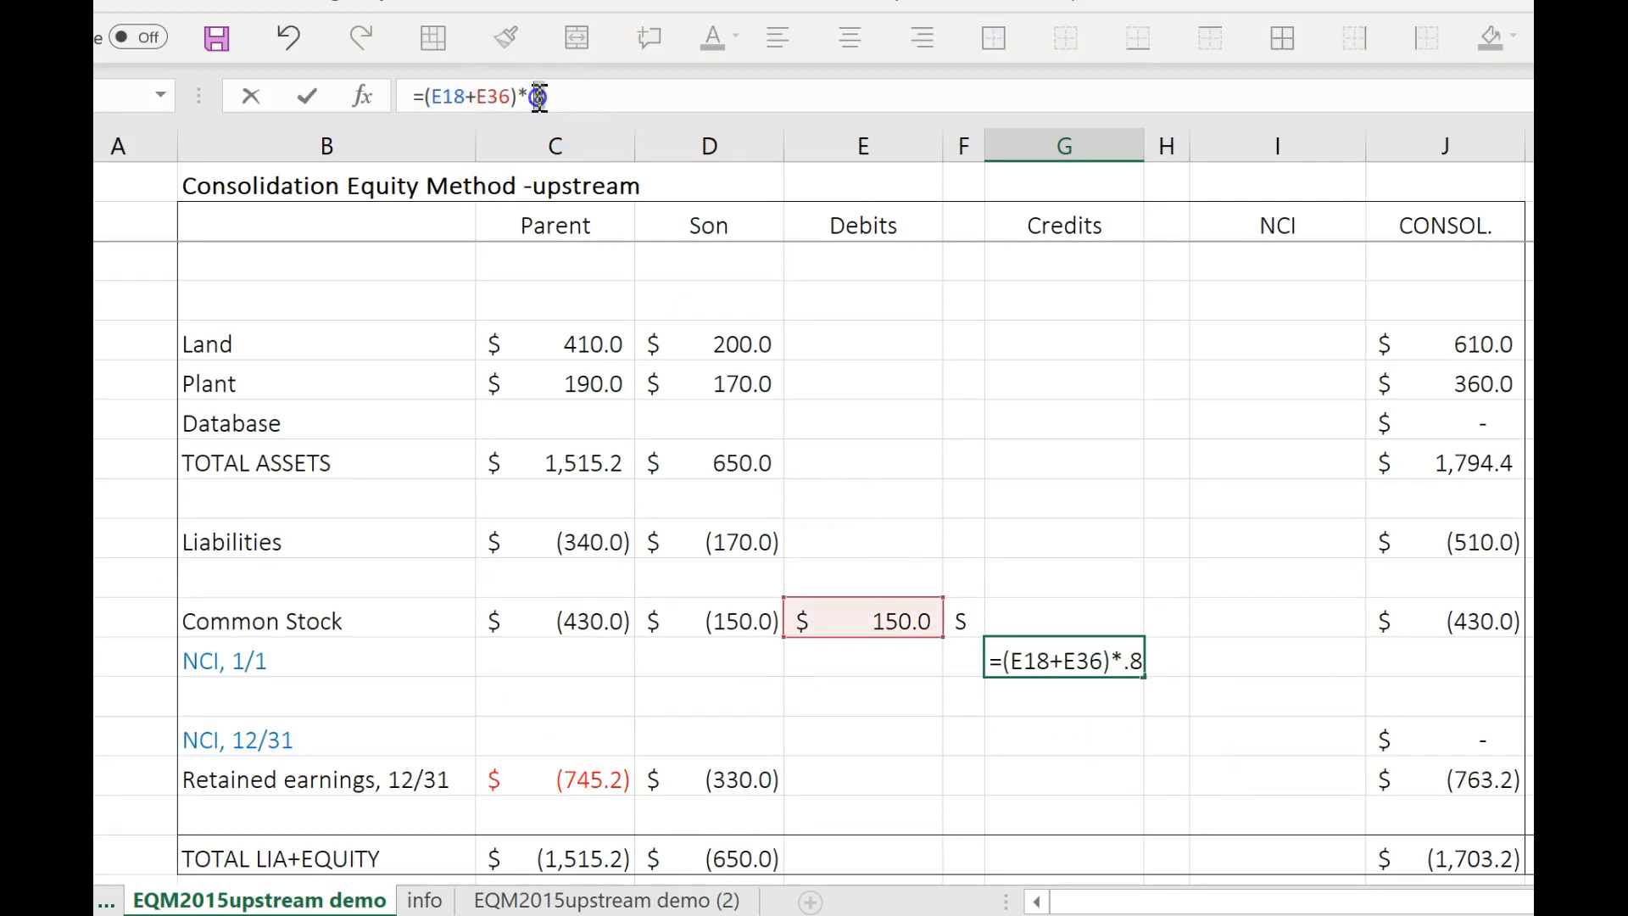
key(Return)
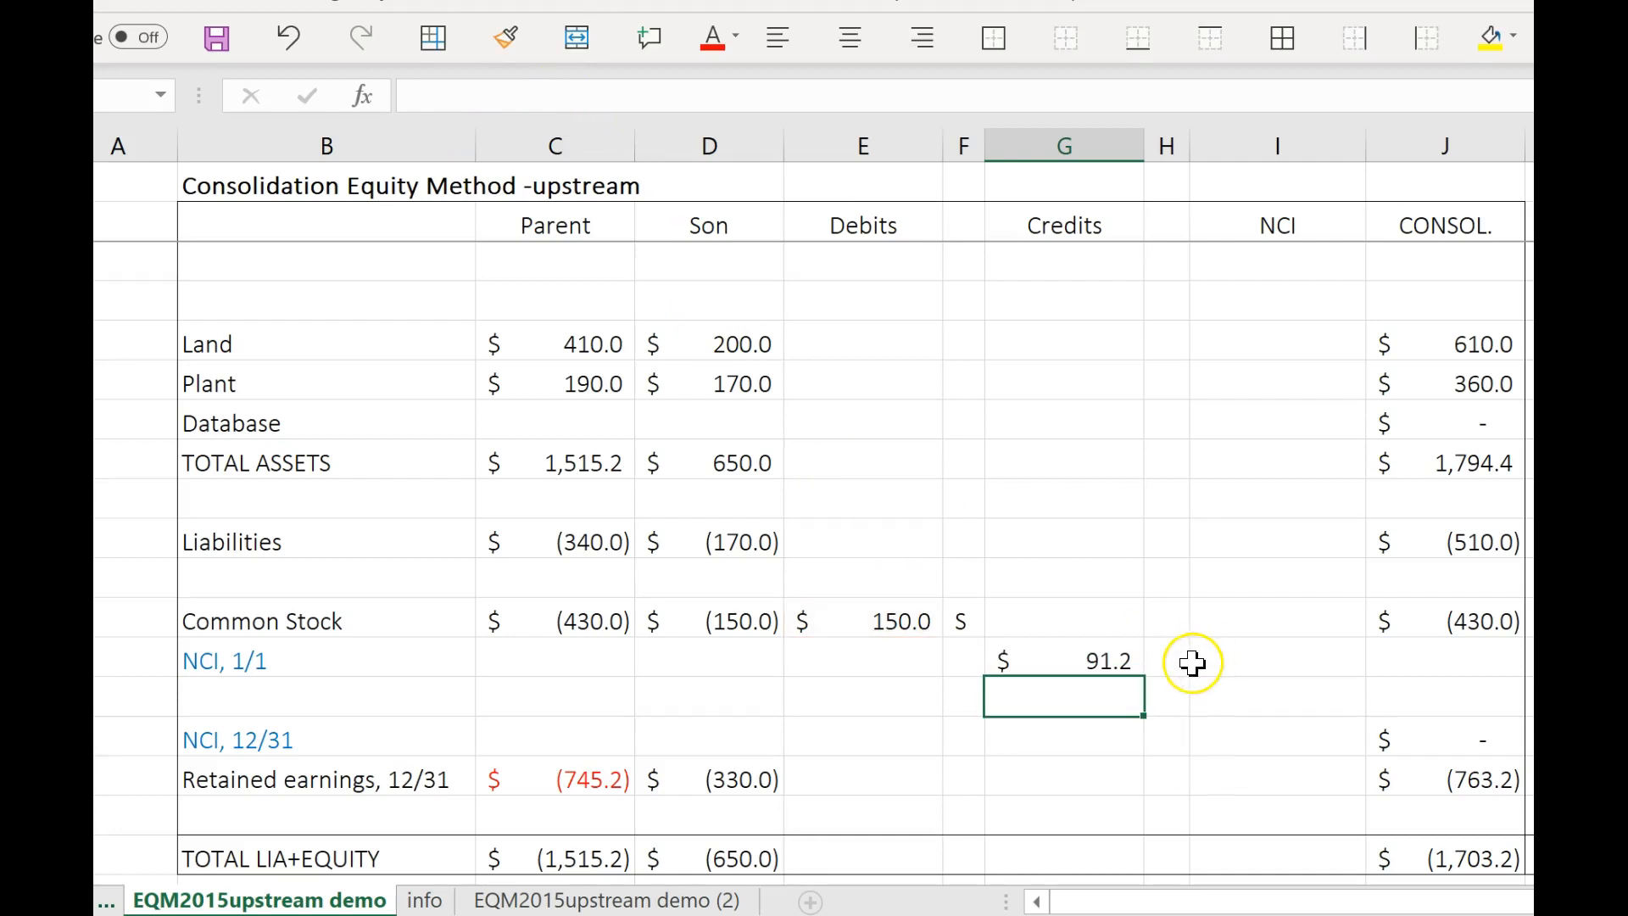
click(1188, 662)
text(S)
click(1160, 780)
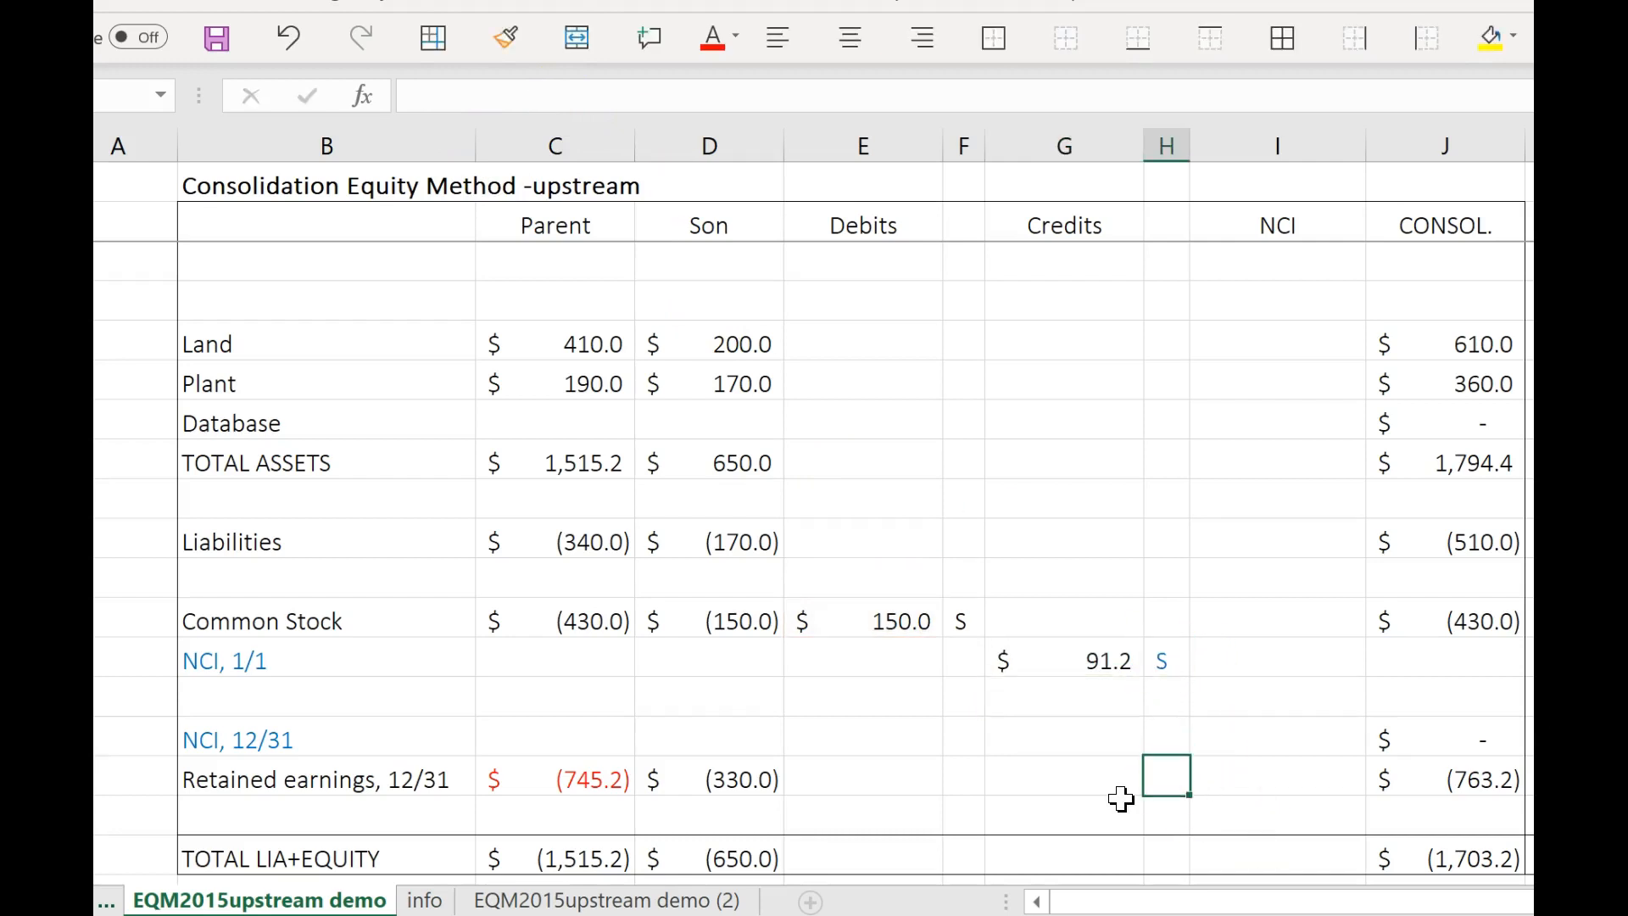
Total the Debits column in the TOTAL LIA+EQUITY row with a SUM covering all debits from the income statement downward.
scroll(1102, 793, down, 1)
click(888, 736)
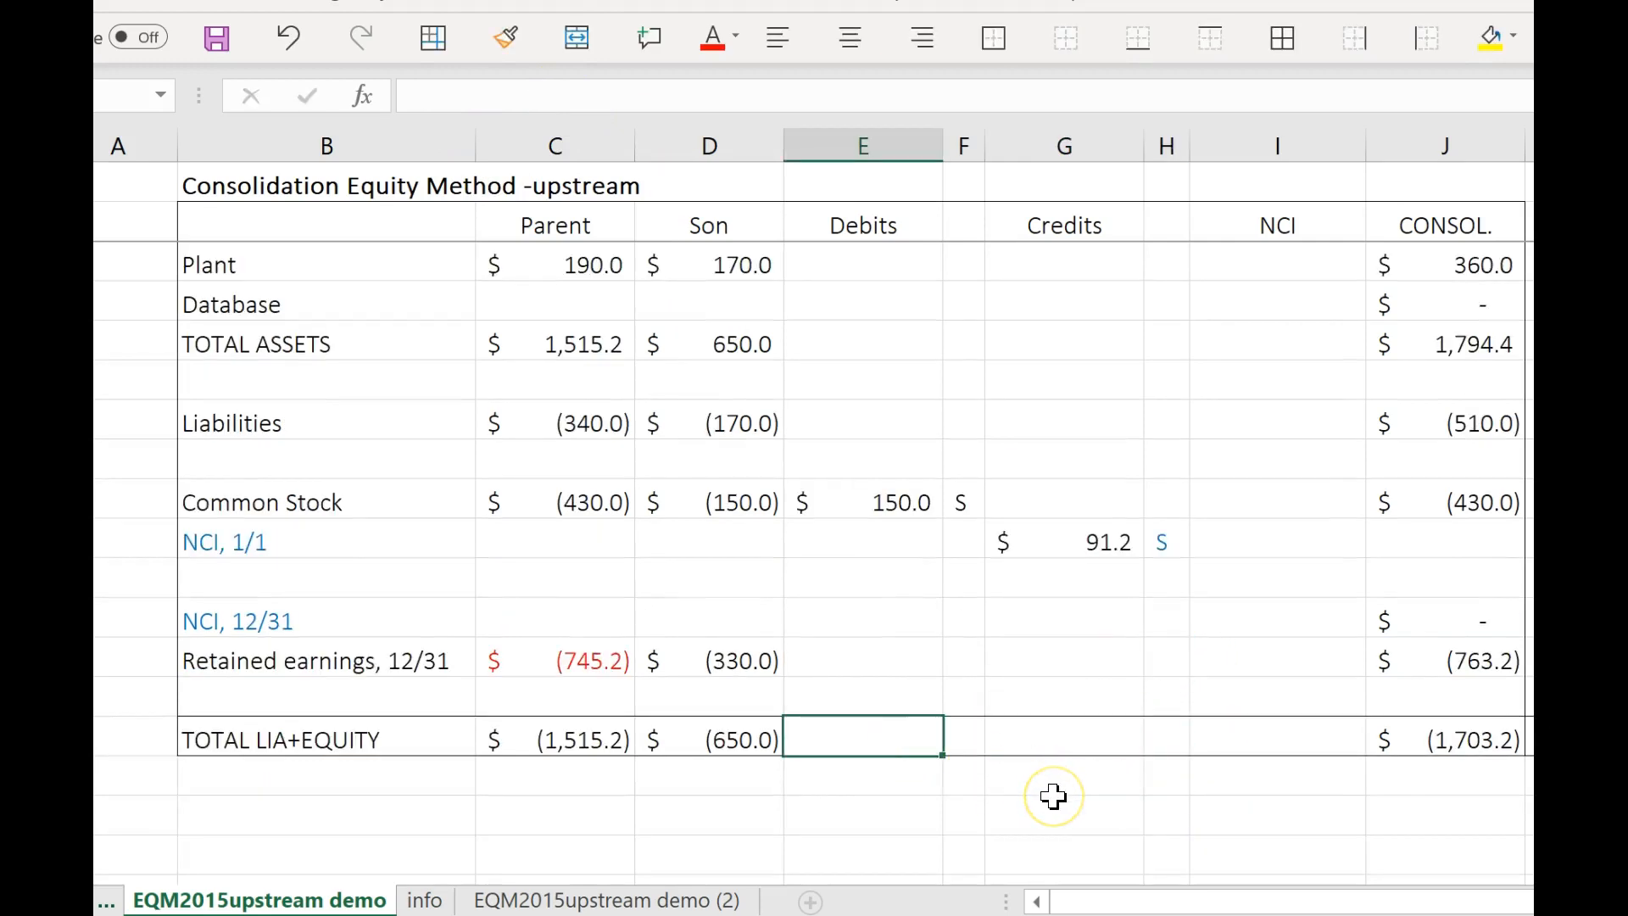
key(alt+equal)
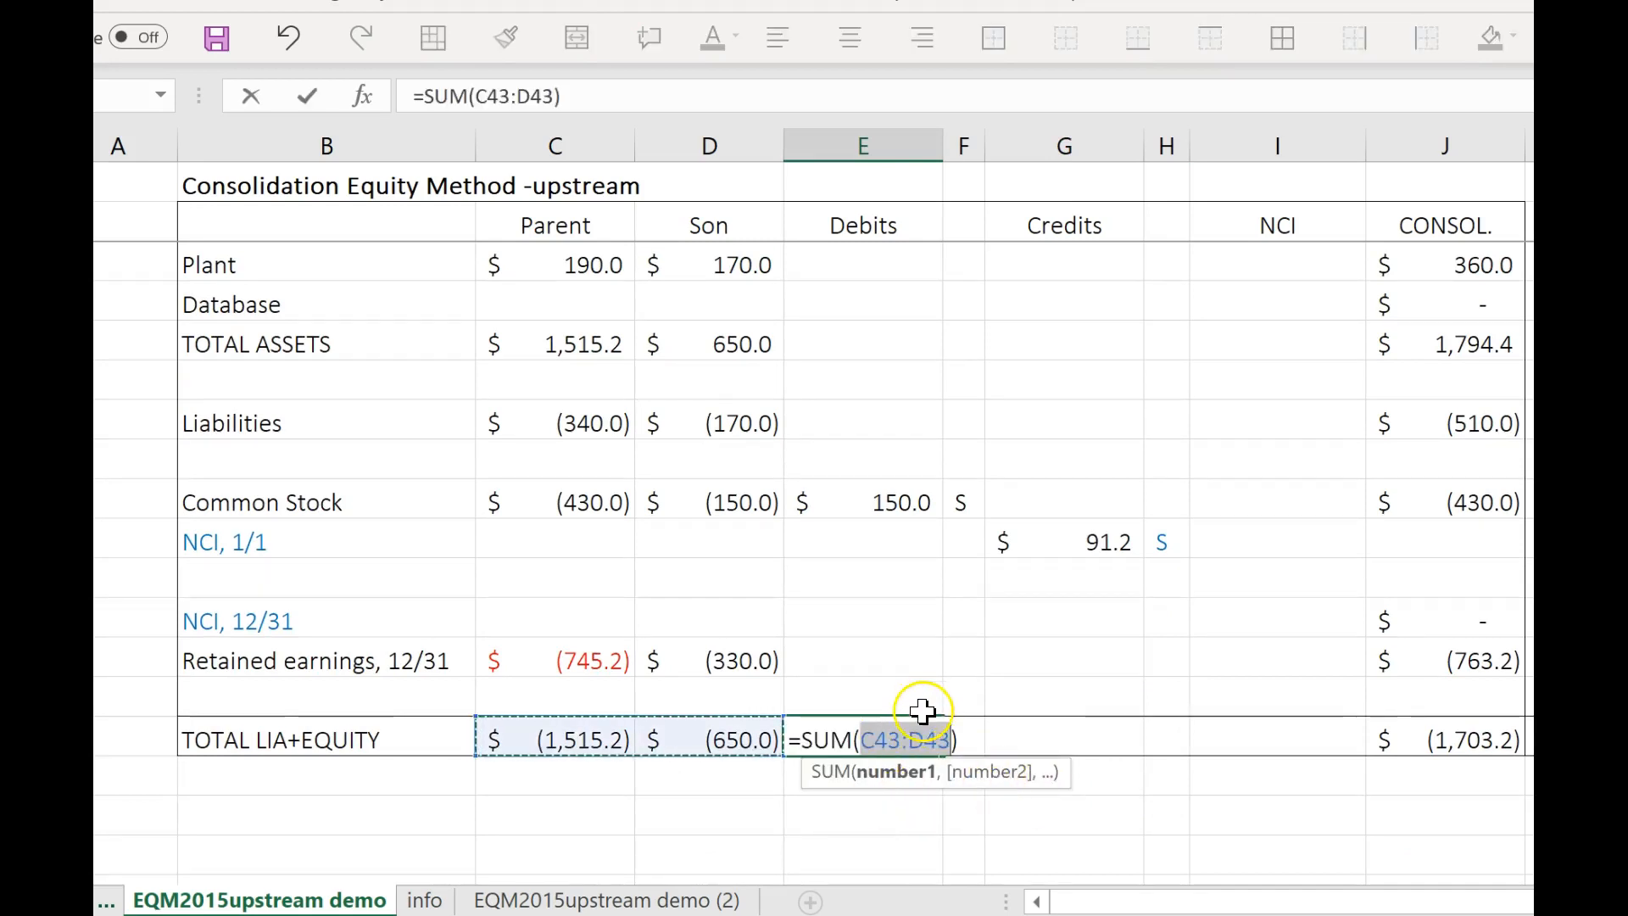
scroll(898, 491, up, 7)
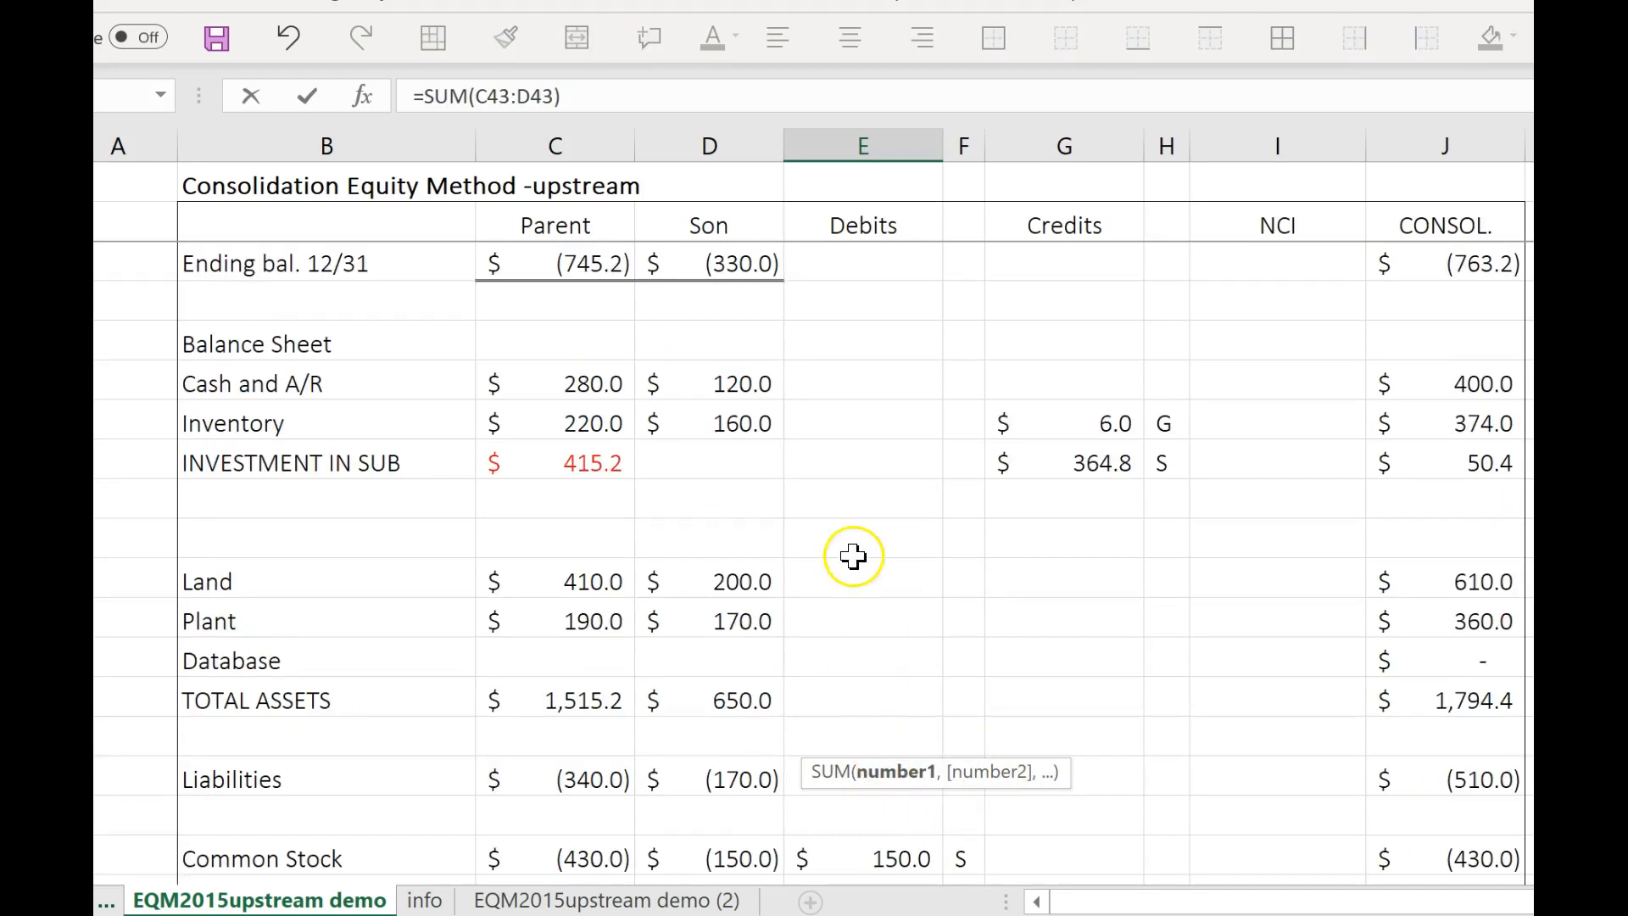
scroll(872, 293, up, 2)
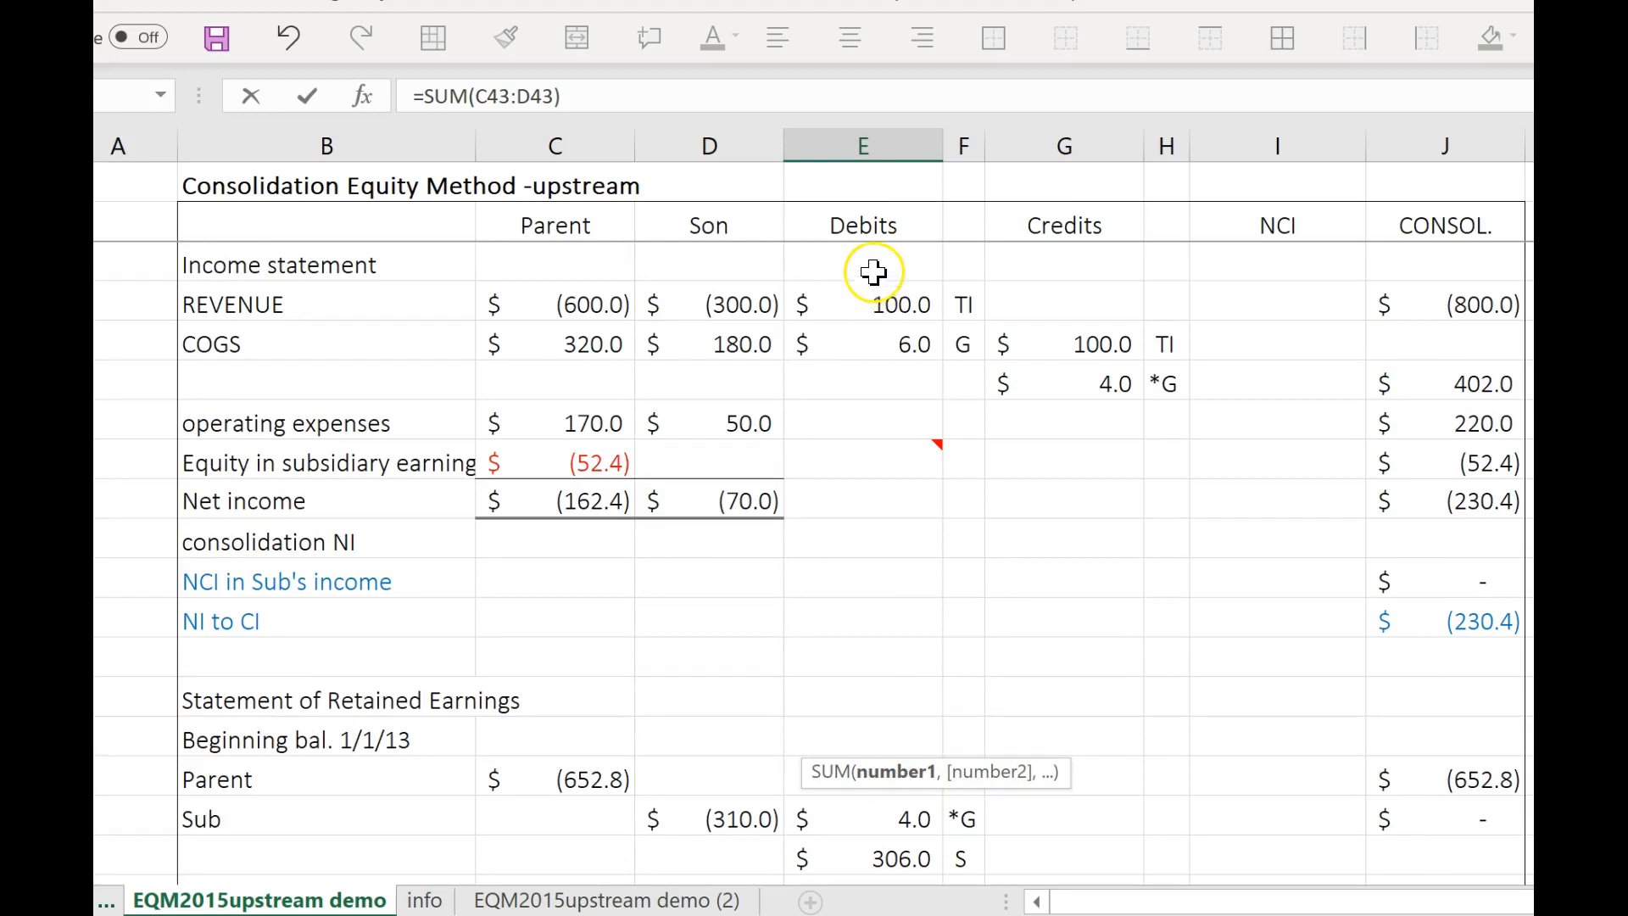
drag(871, 264, 839, 794)
key(Return)
Copy the Debits total formula into the Credits column of the TOTAL LIA+EQUITY row.
click(871, 816)
key(ctrl+c)
click(1073, 811)
key(ctrl+v)
click(1120, 873)
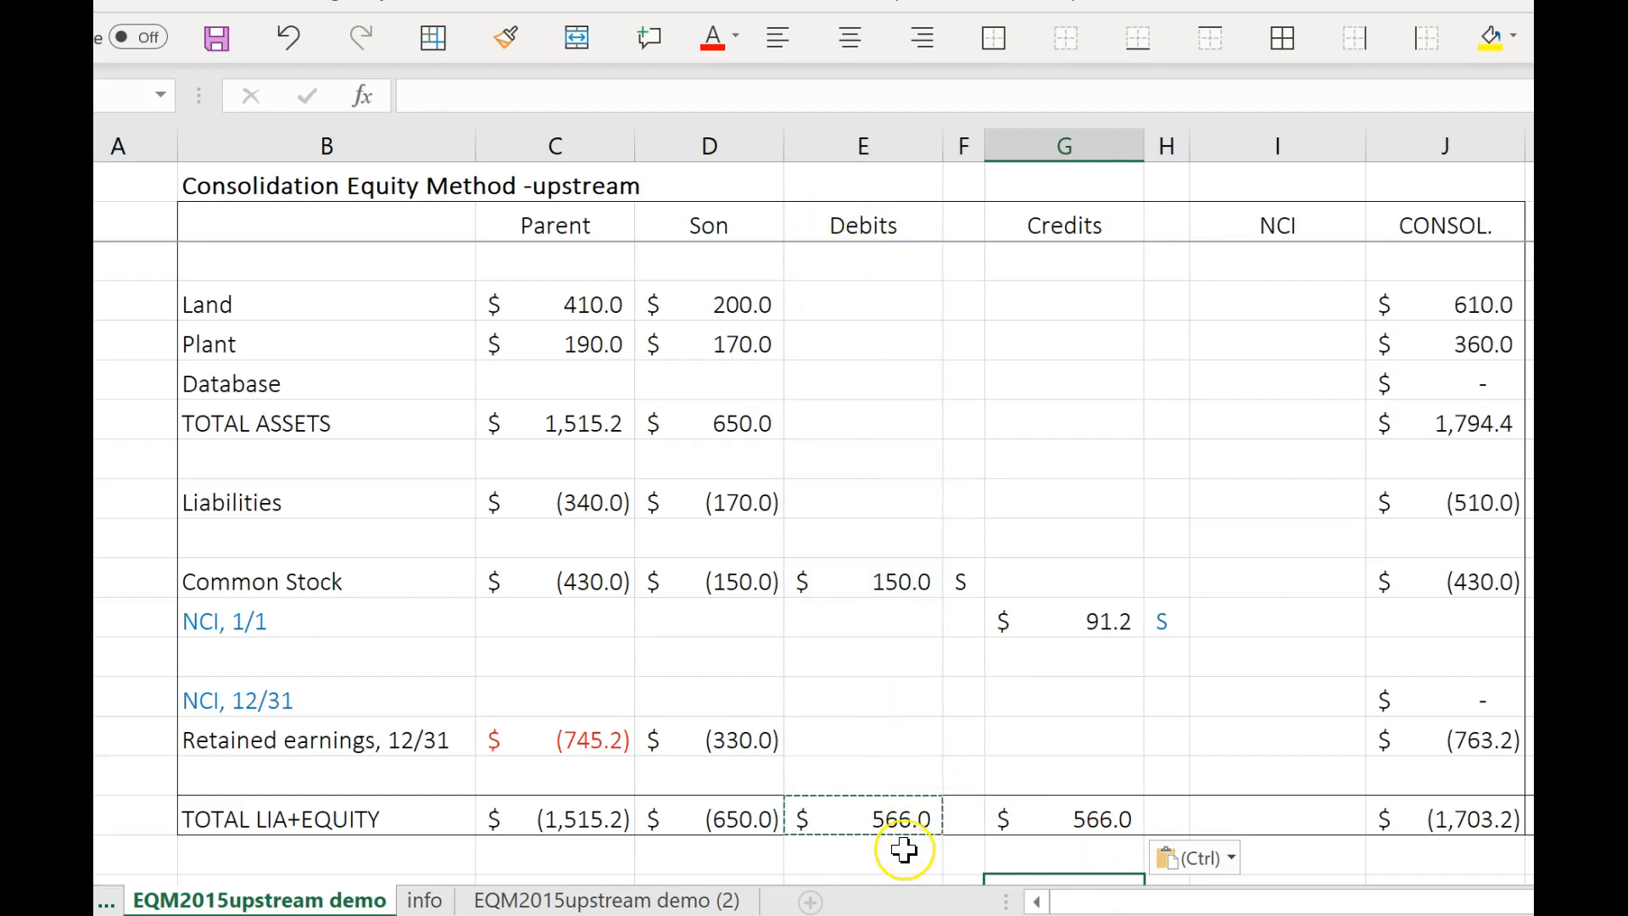
click(1064, 699)
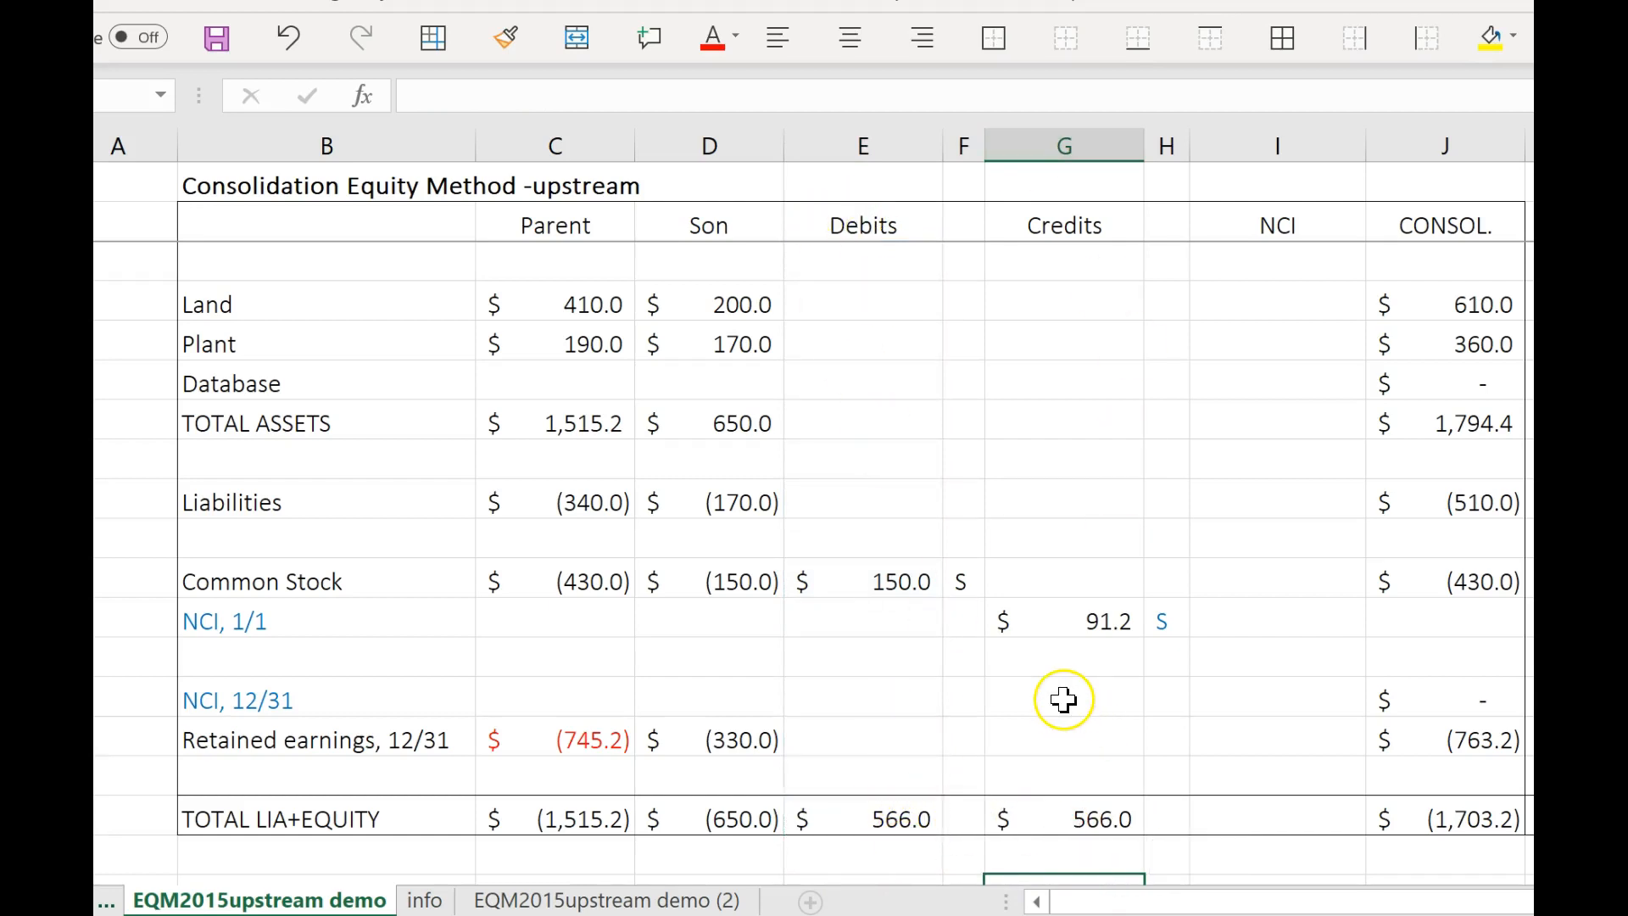
Check the database's annual amortization on the info sheet and return to the EQM2015upstream demo sheet.
scroll(933, 631, up, 2)
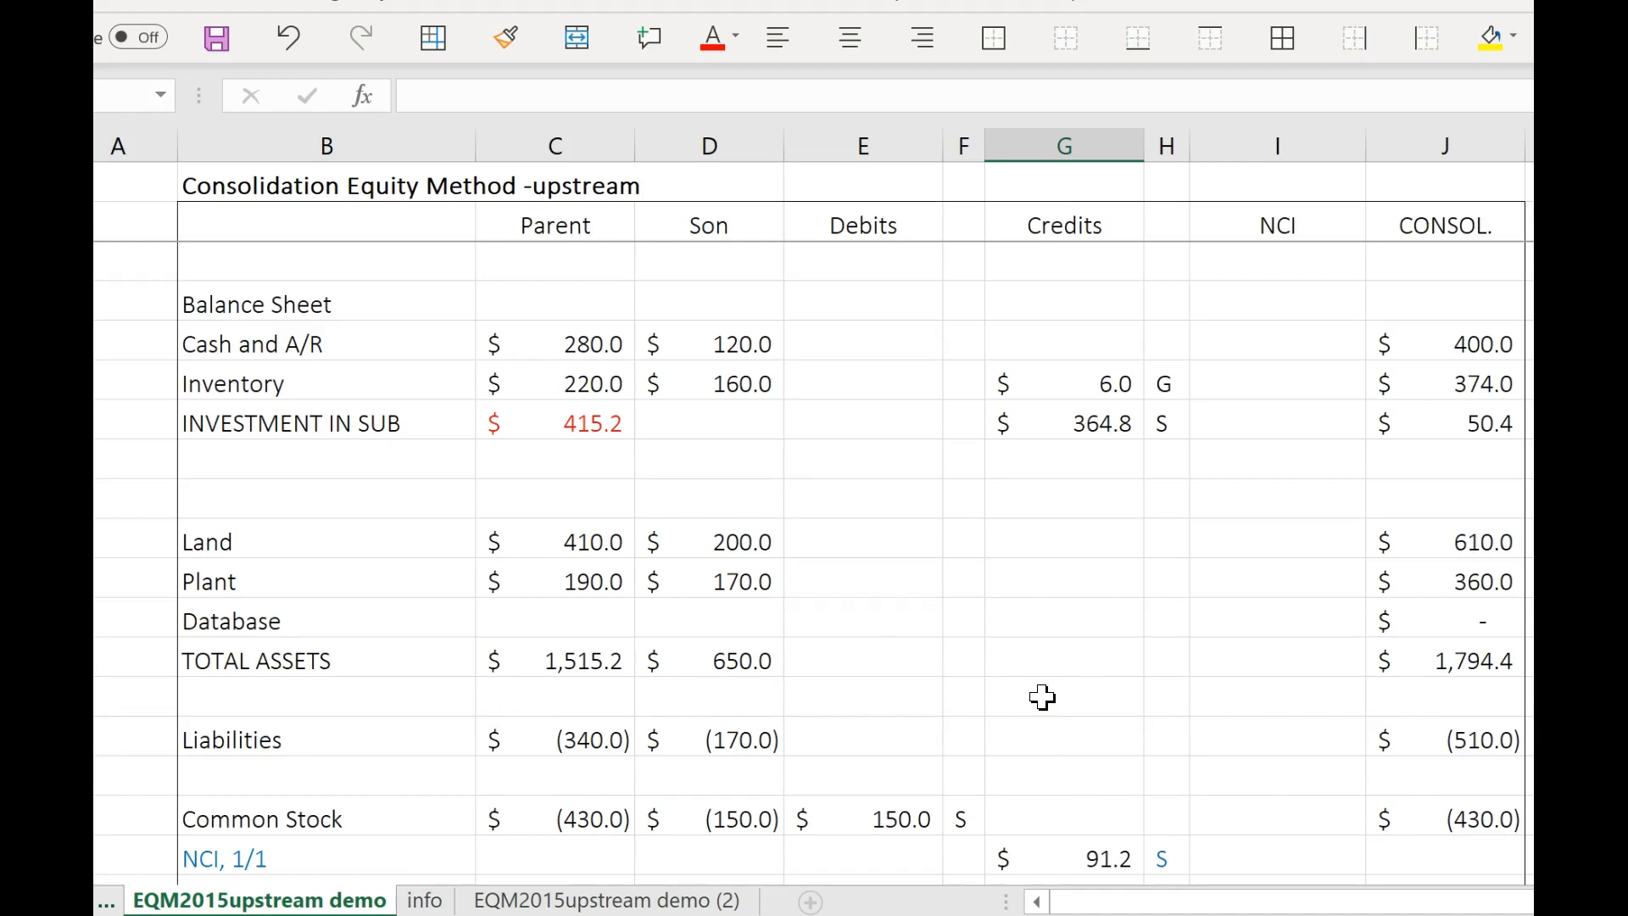
scroll(1031, 692, down, 1)
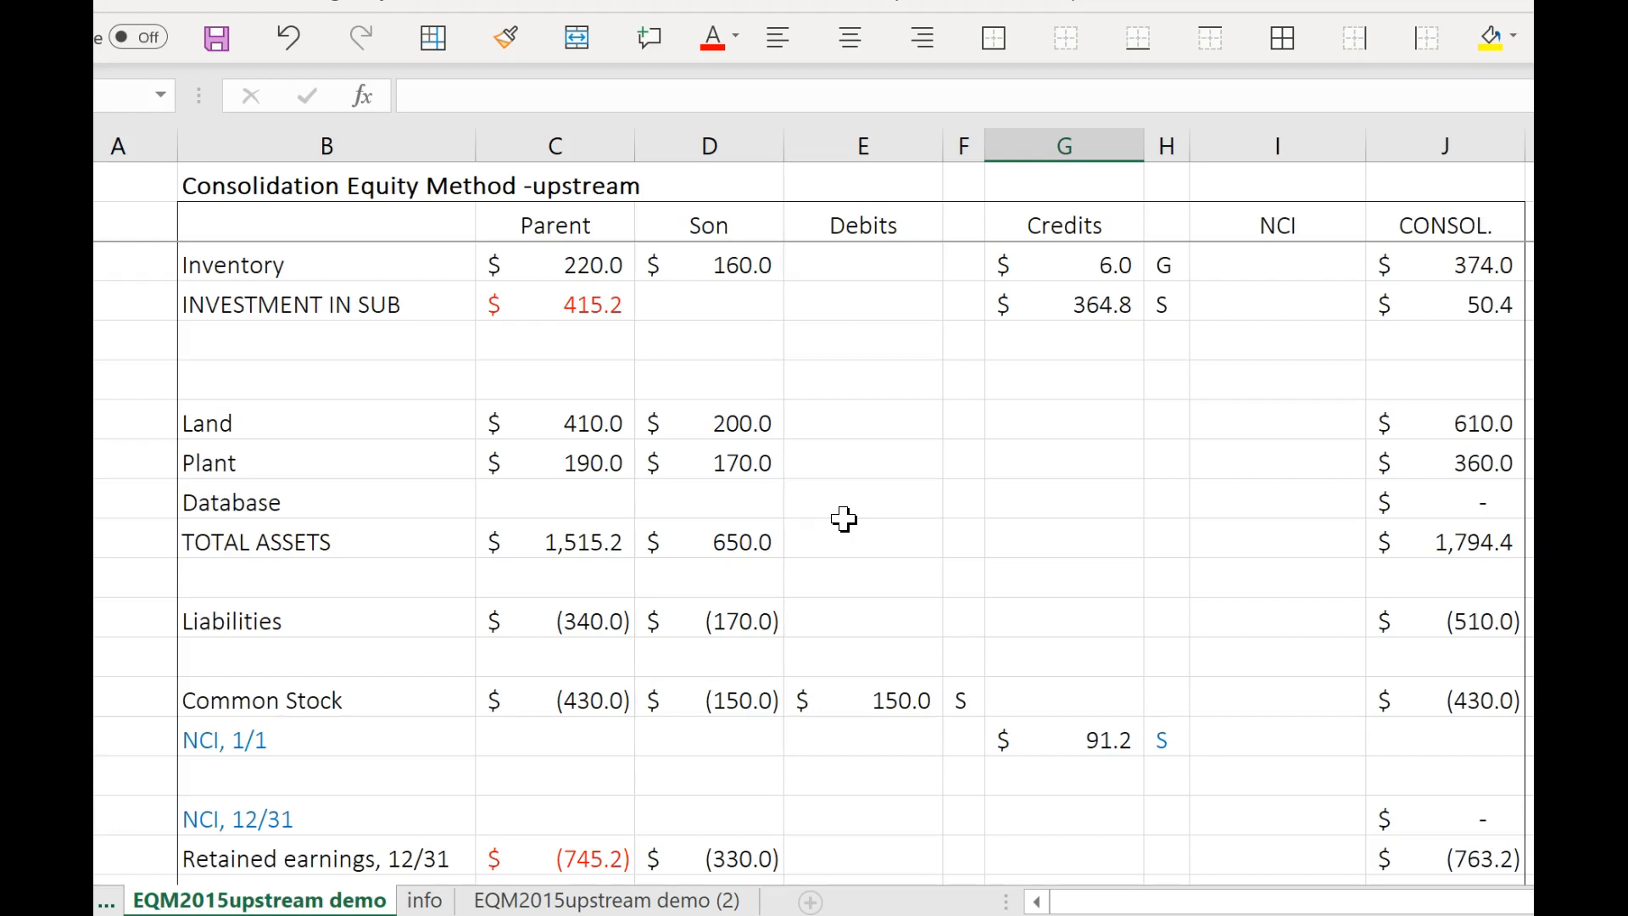
click(423, 900)
click(427, 900)
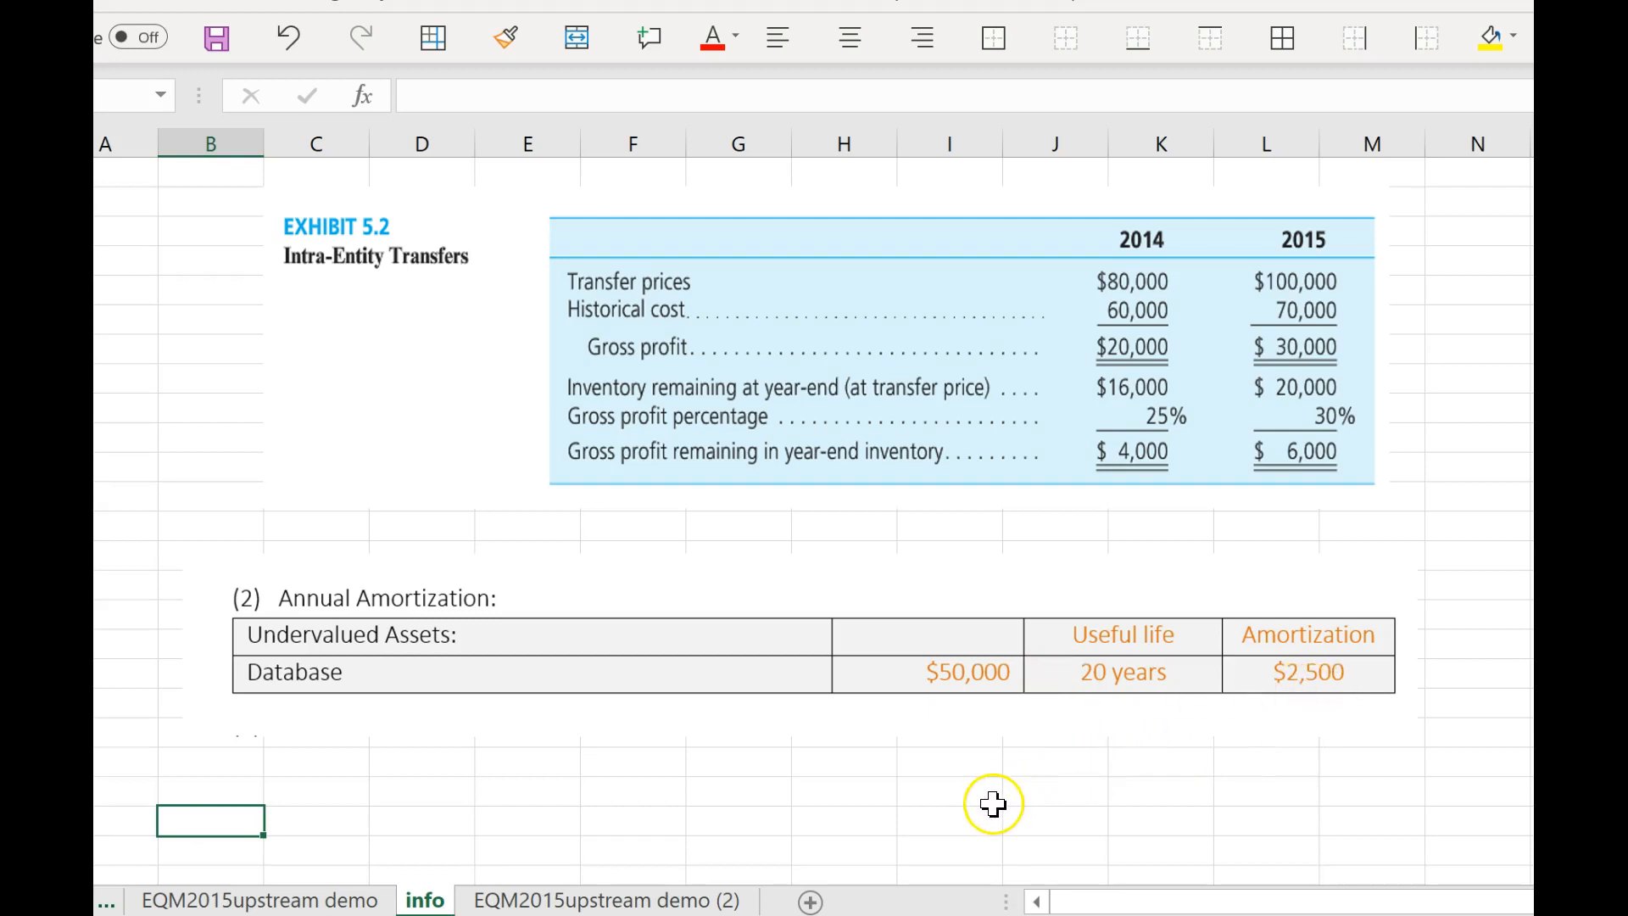
click(327, 900)
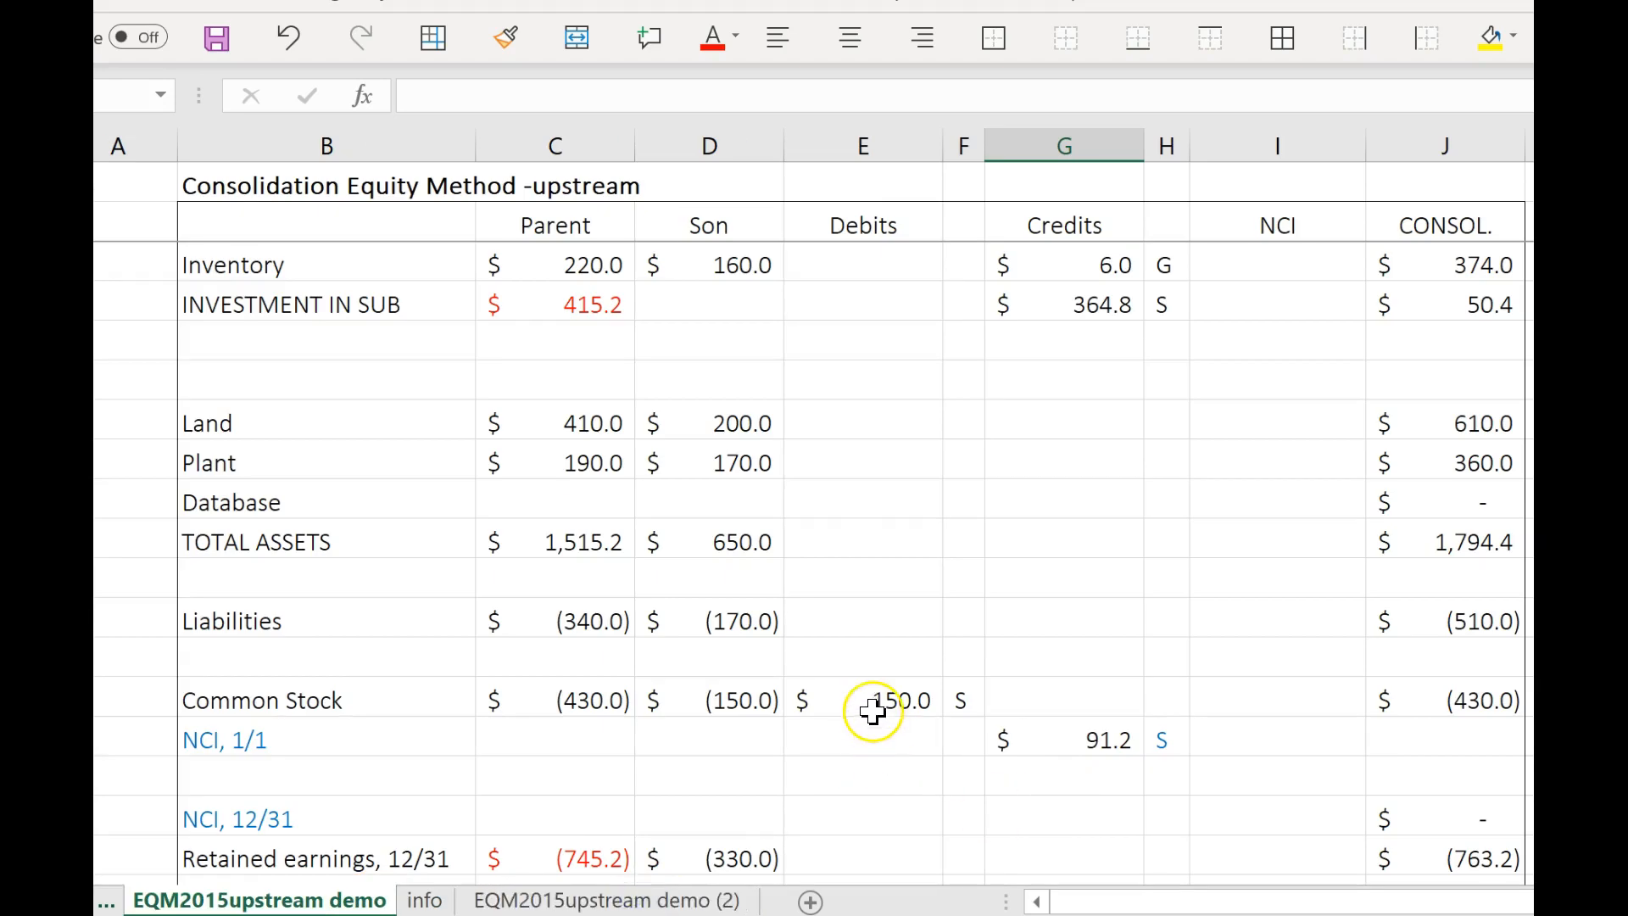
Debit Database with the formula =50 - 2.5*1 and label the entry A.
click(890, 509)
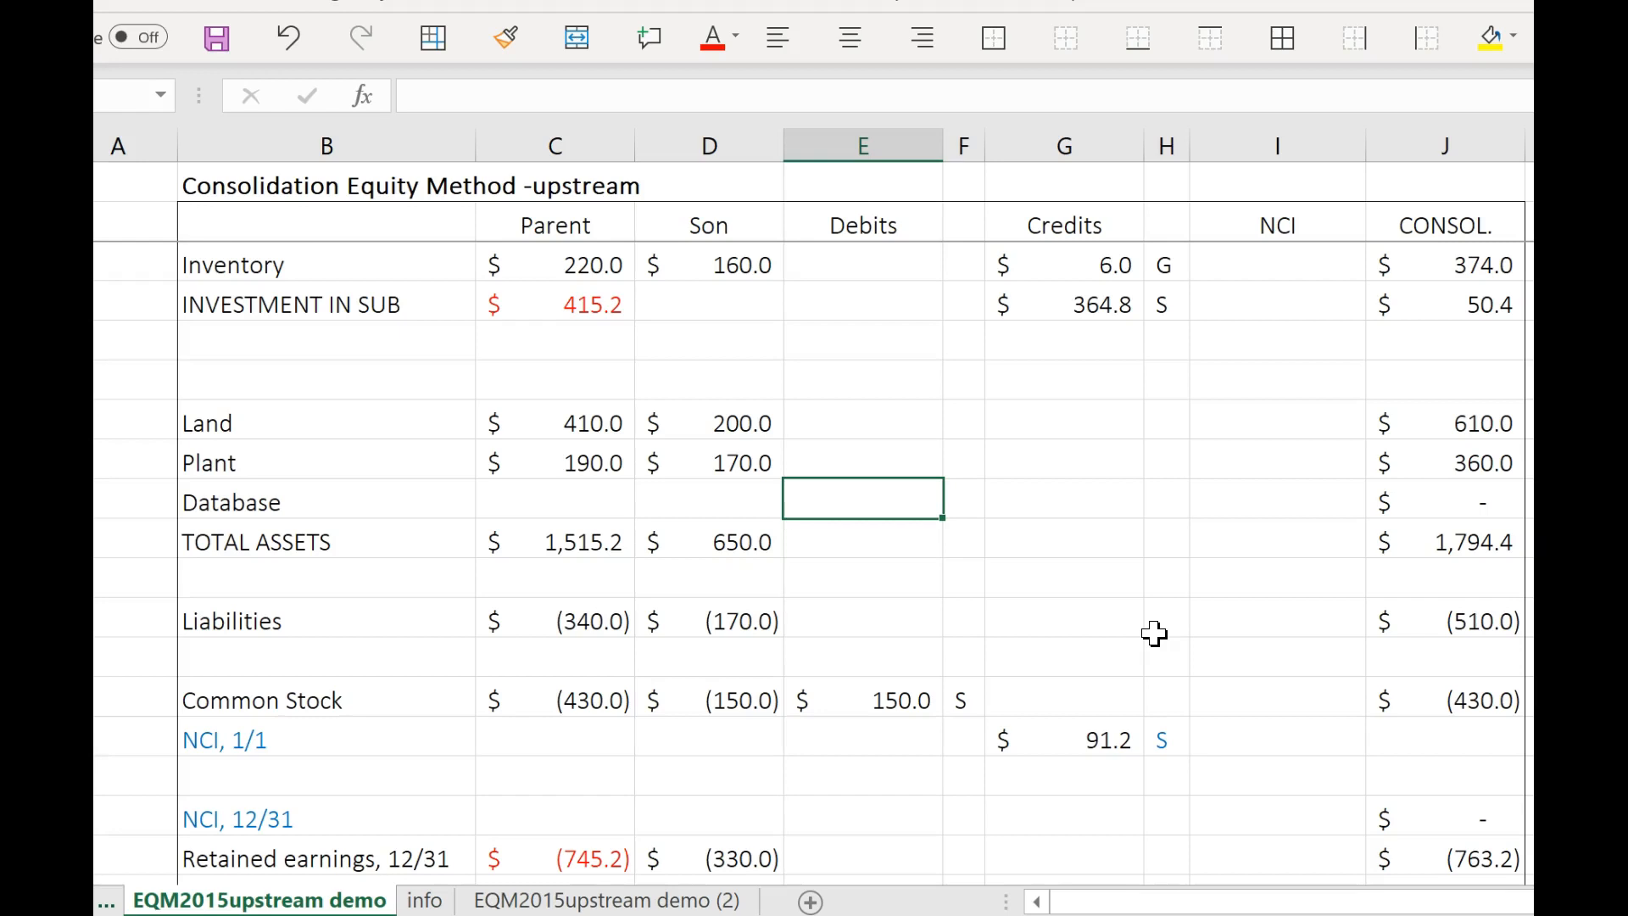
text(=50 -)
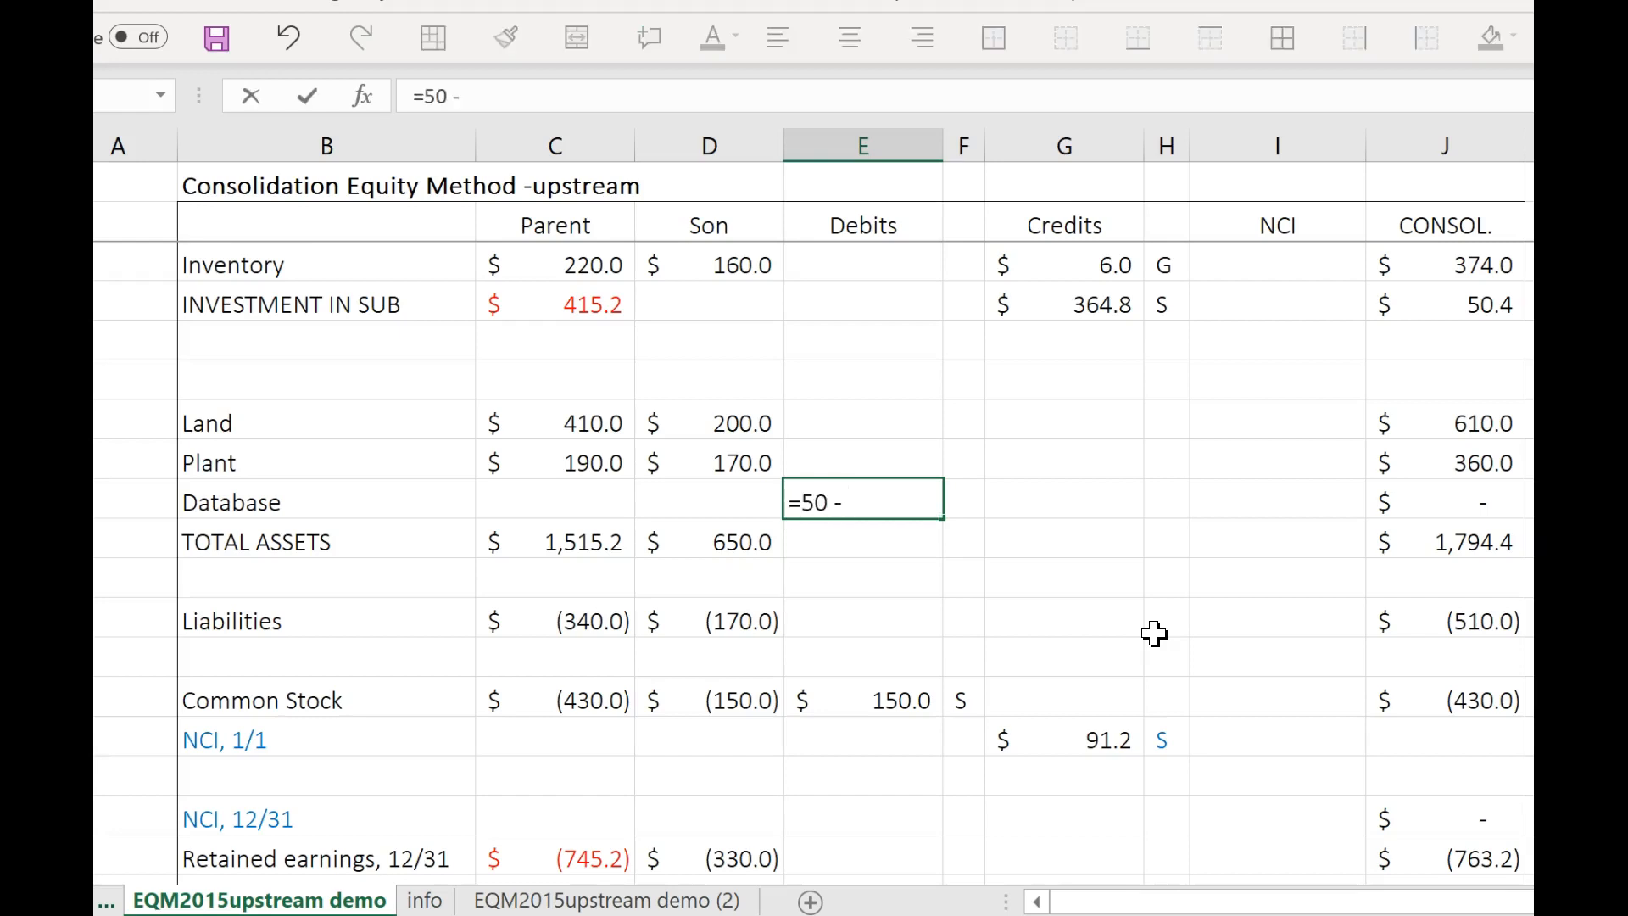
text(2.5X1)
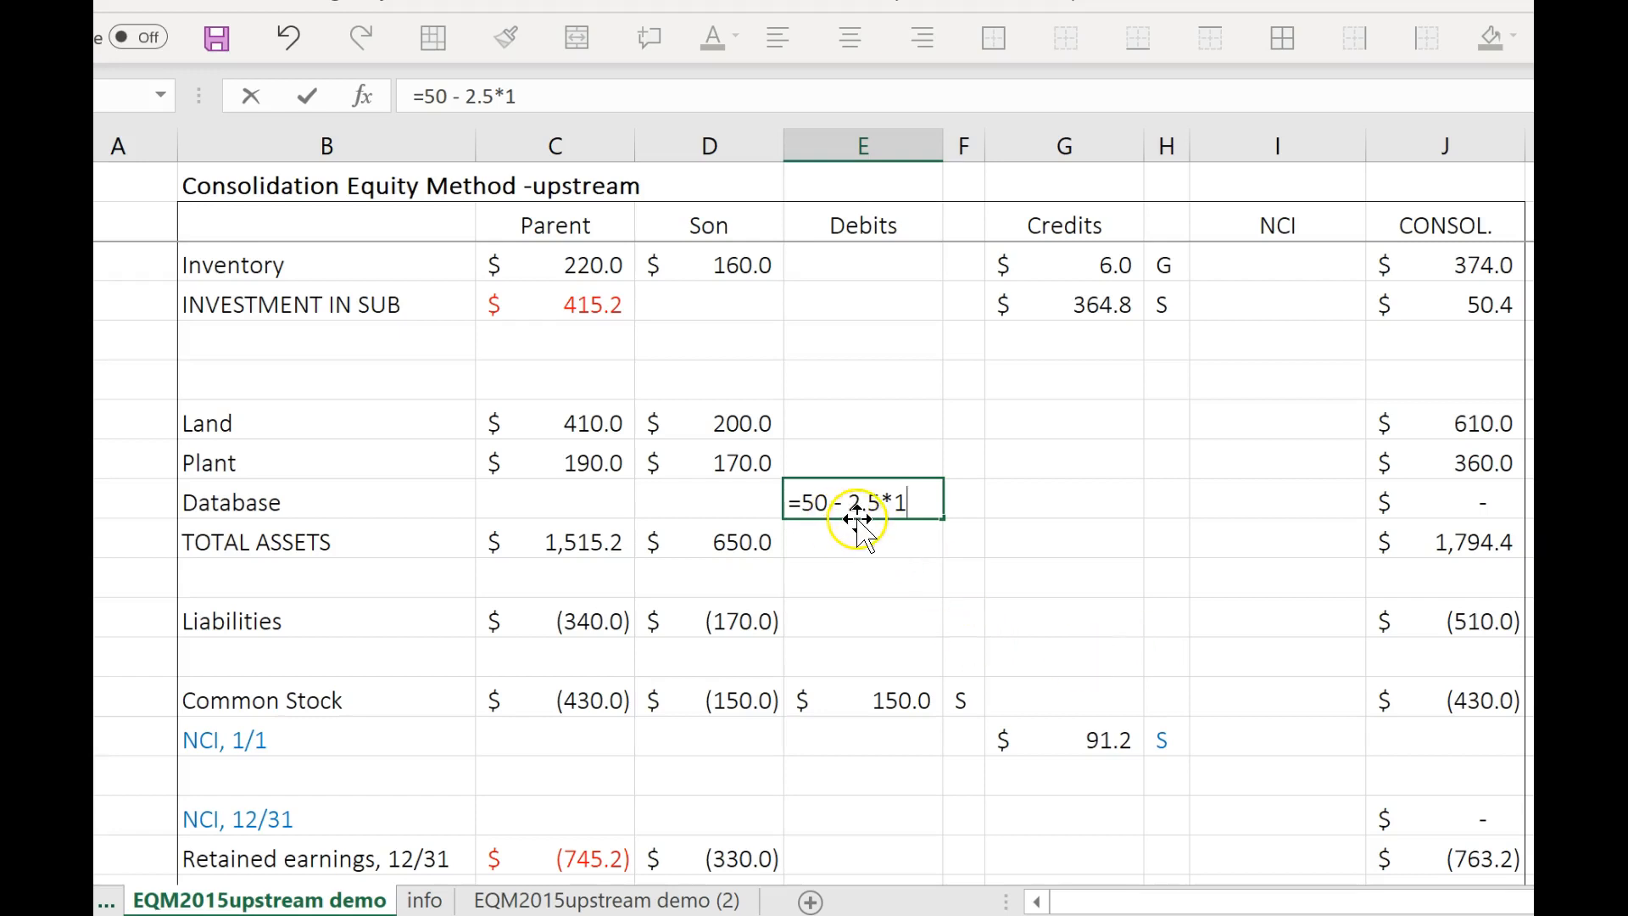
click(967, 510)
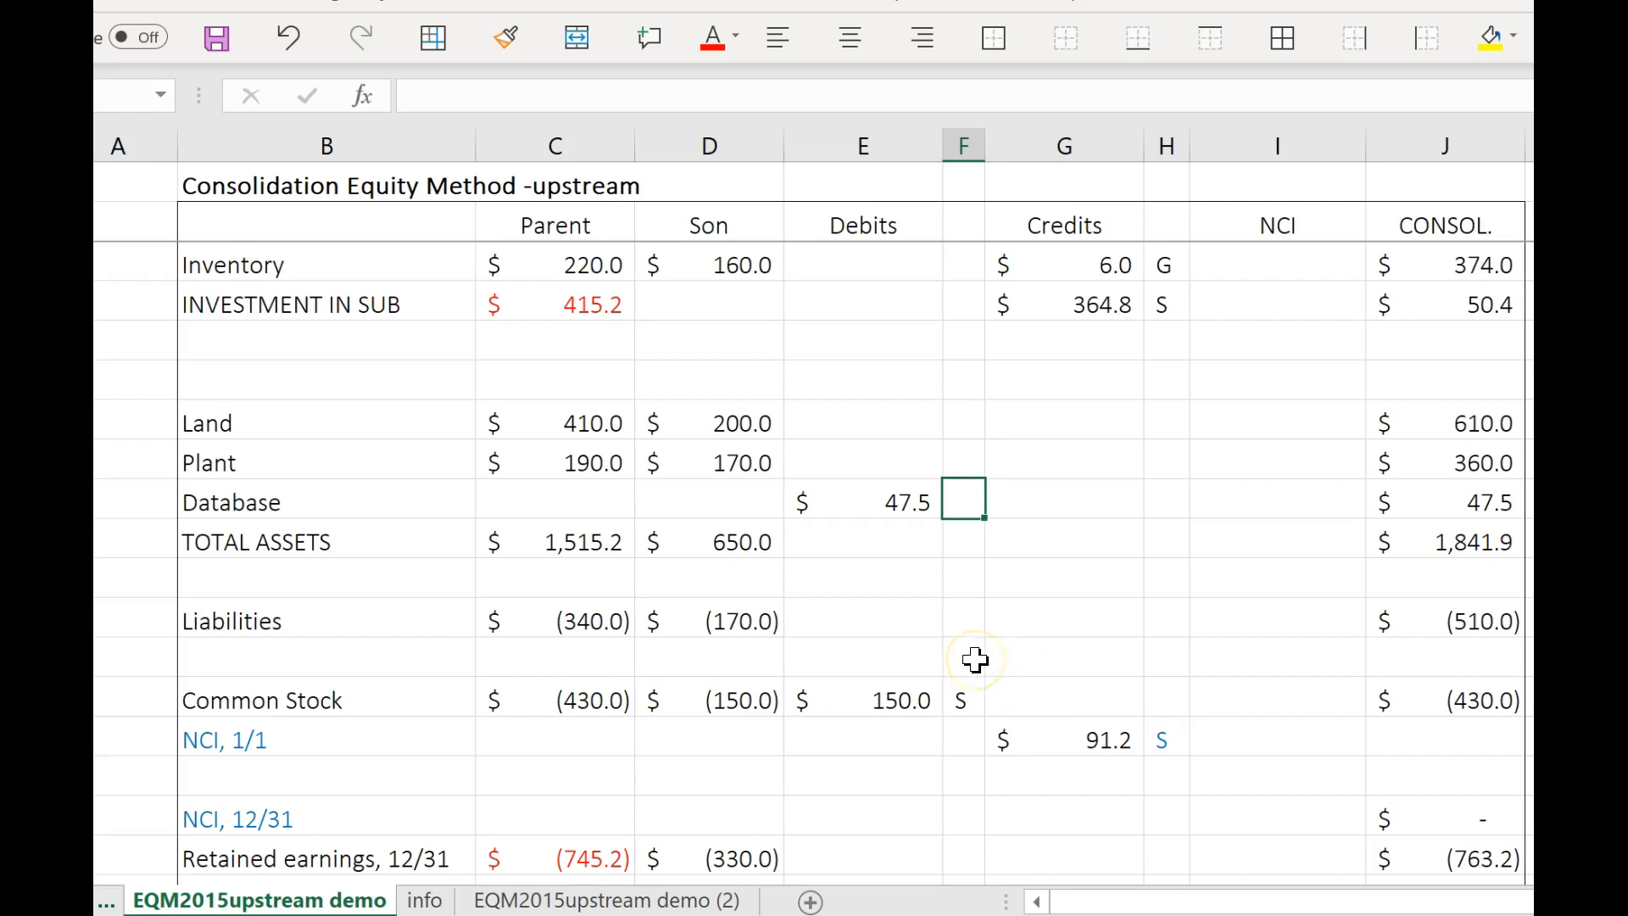
text(A)
click(999, 683)
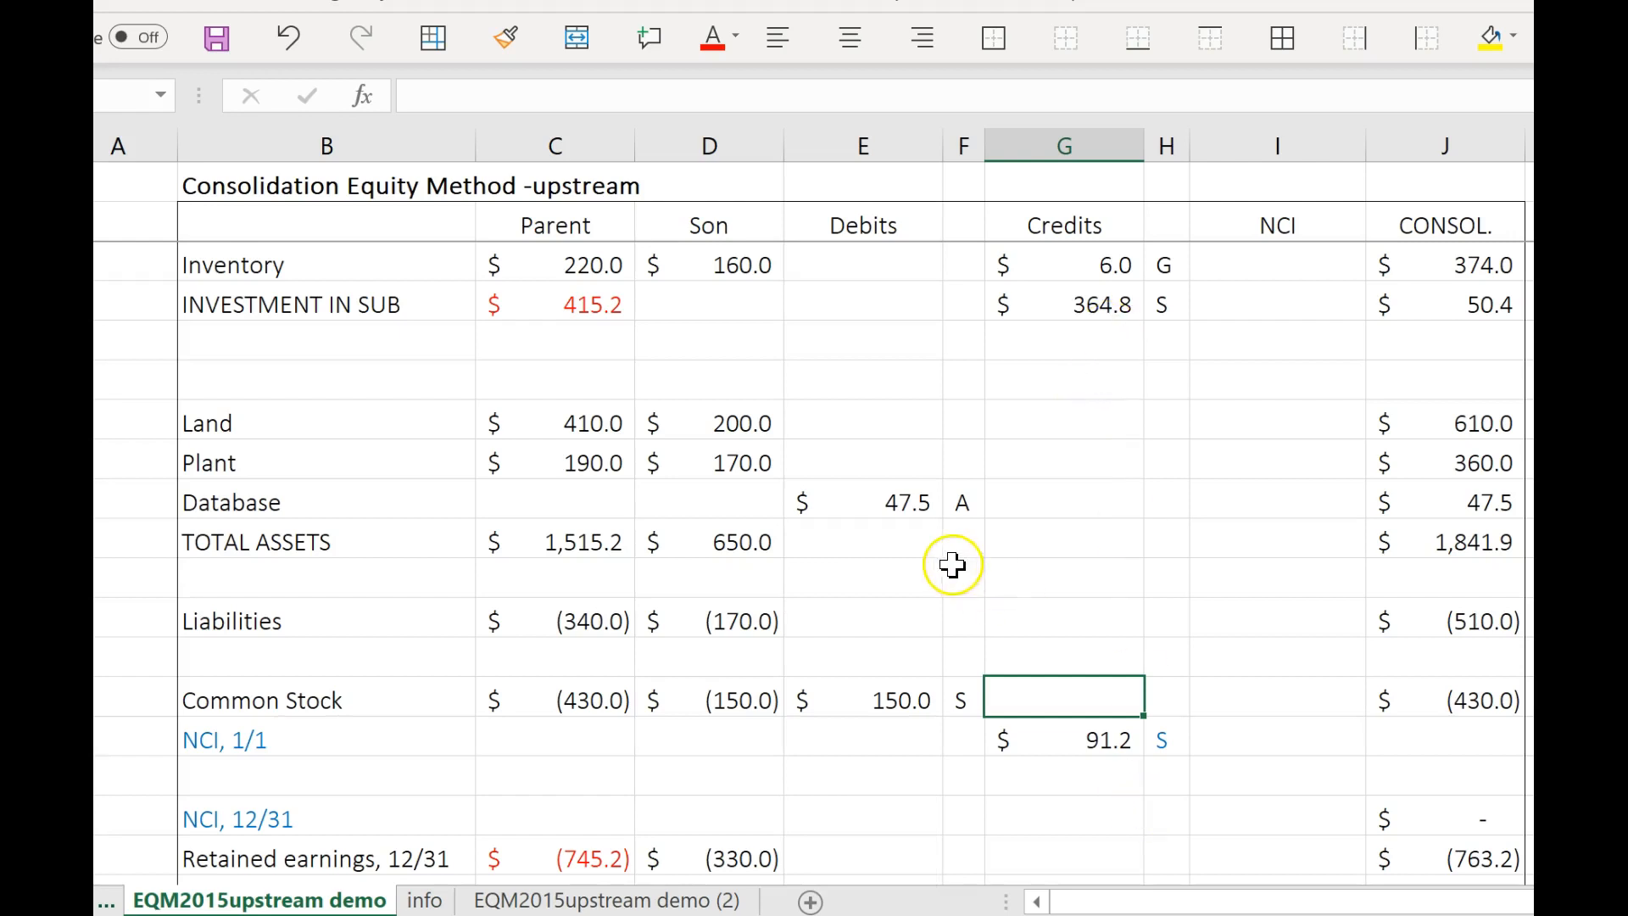
Credit the blank row beneath INVESTMENT IN SUB with =E31*.8, copying the formula text for reuse.
click(1076, 334)
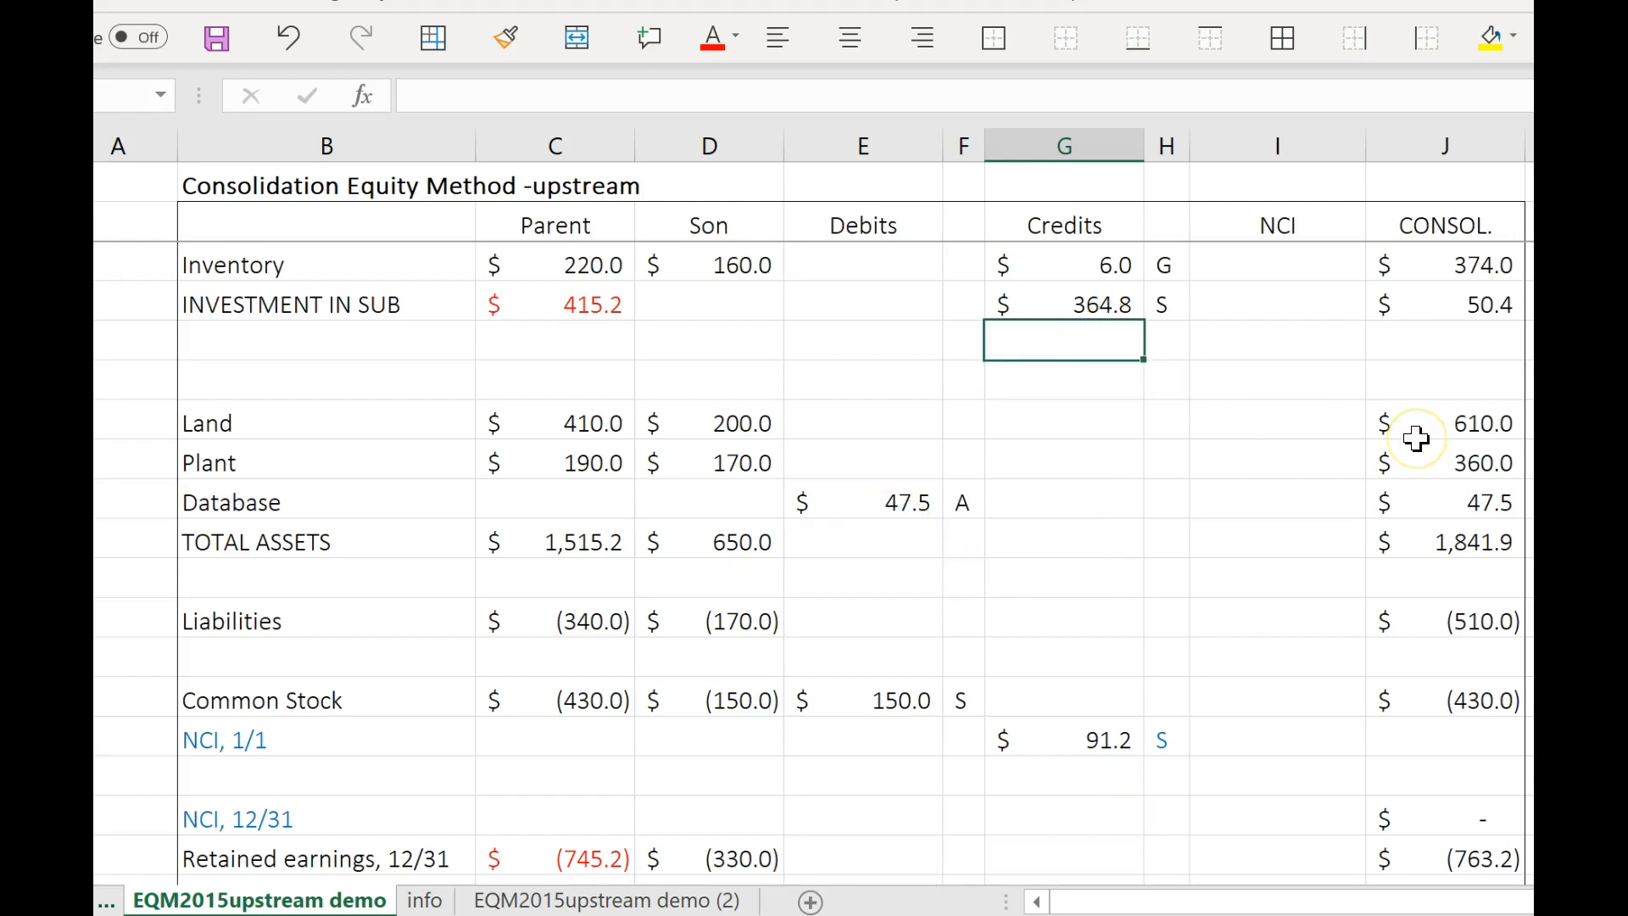
text(=)
click(897, 509)
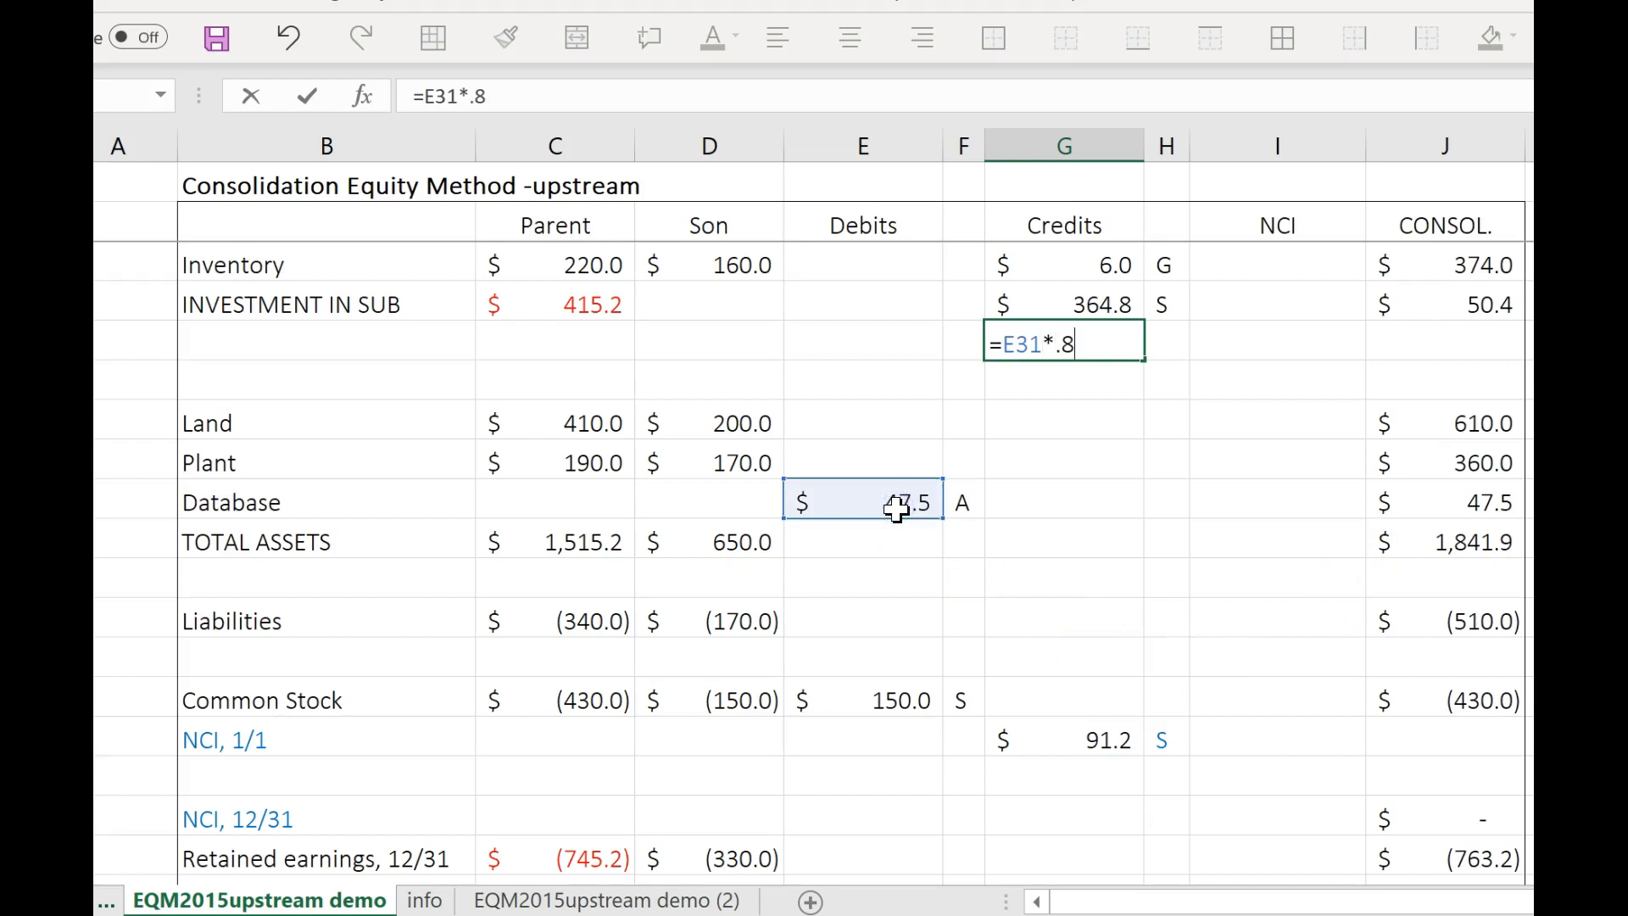
click(325, 78)
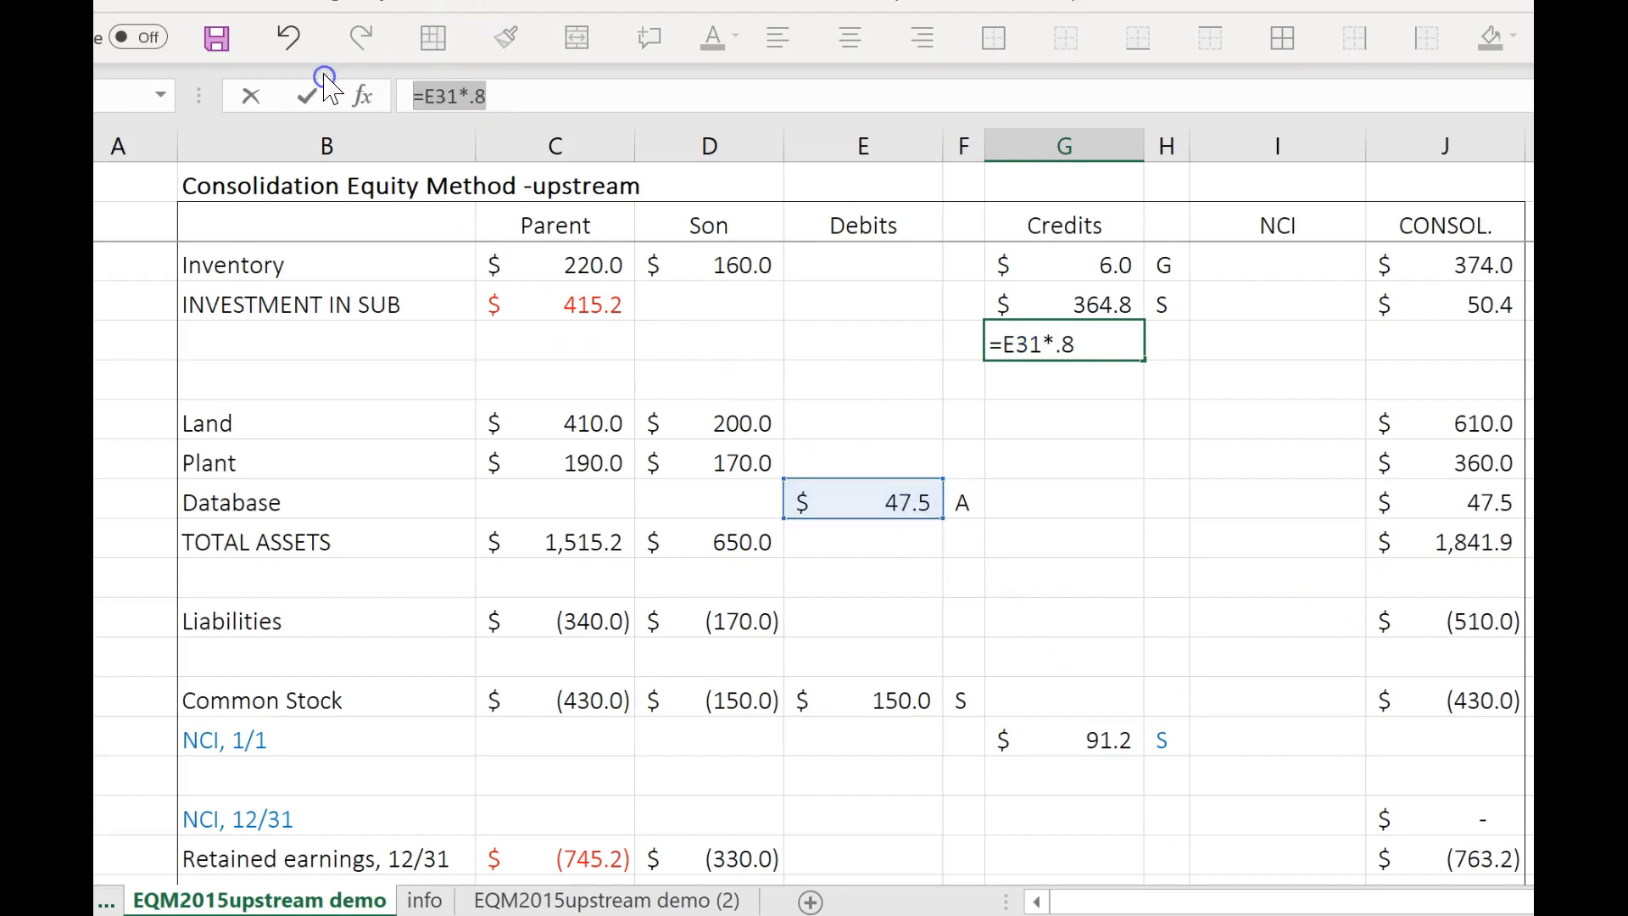
key(Return)
Reuse the copied formula for the credit beneath NCI, 1/1, changing it to =E31*.2.
click(1045, 778)
click(577, 113)
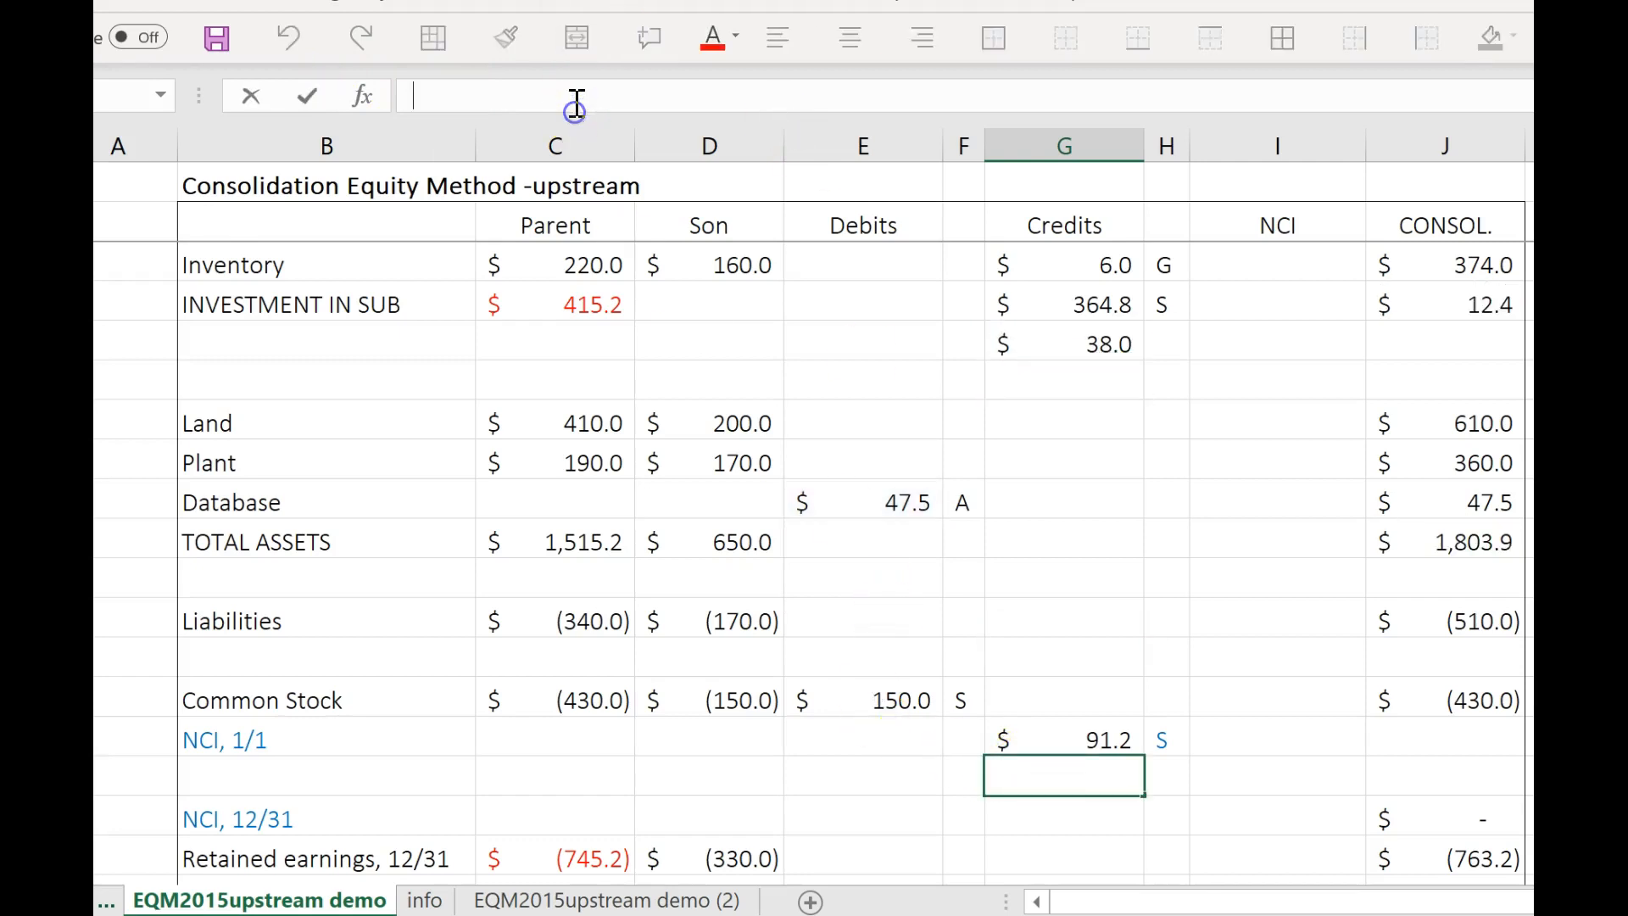
text(=E31*.8)
text(2)
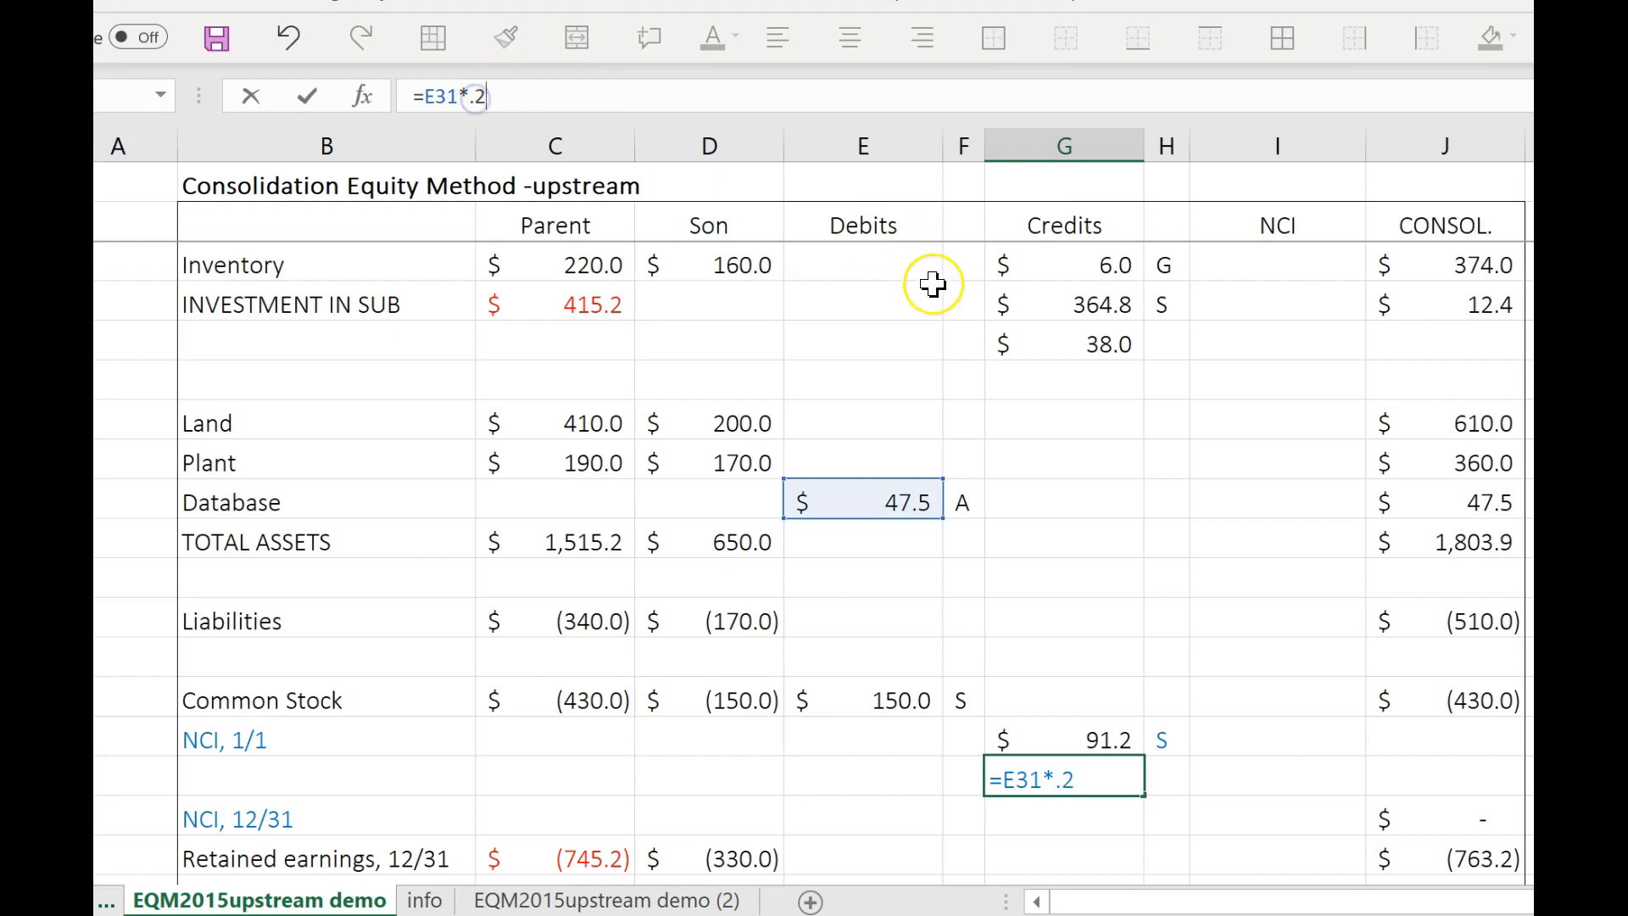
key(Return)
Label the new credits beneath INVESTMENT IN SUB and NCI, 1/1 as A.
click(1186, 352)
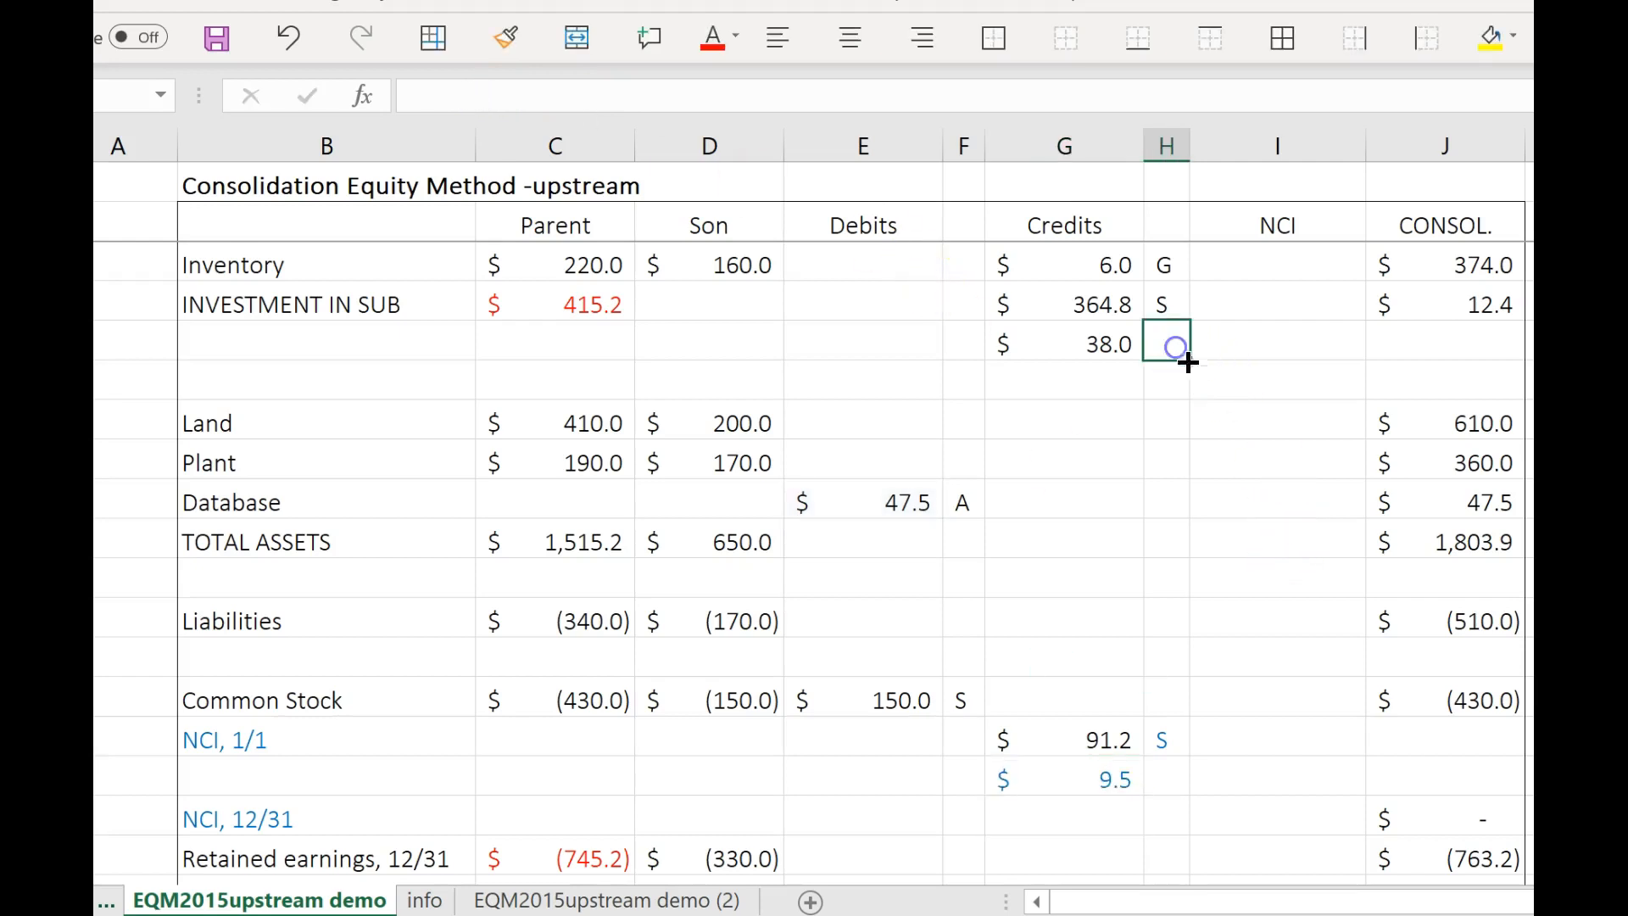
text(a)
key(Caps_Lock)
key(BackSpace)
text(A)
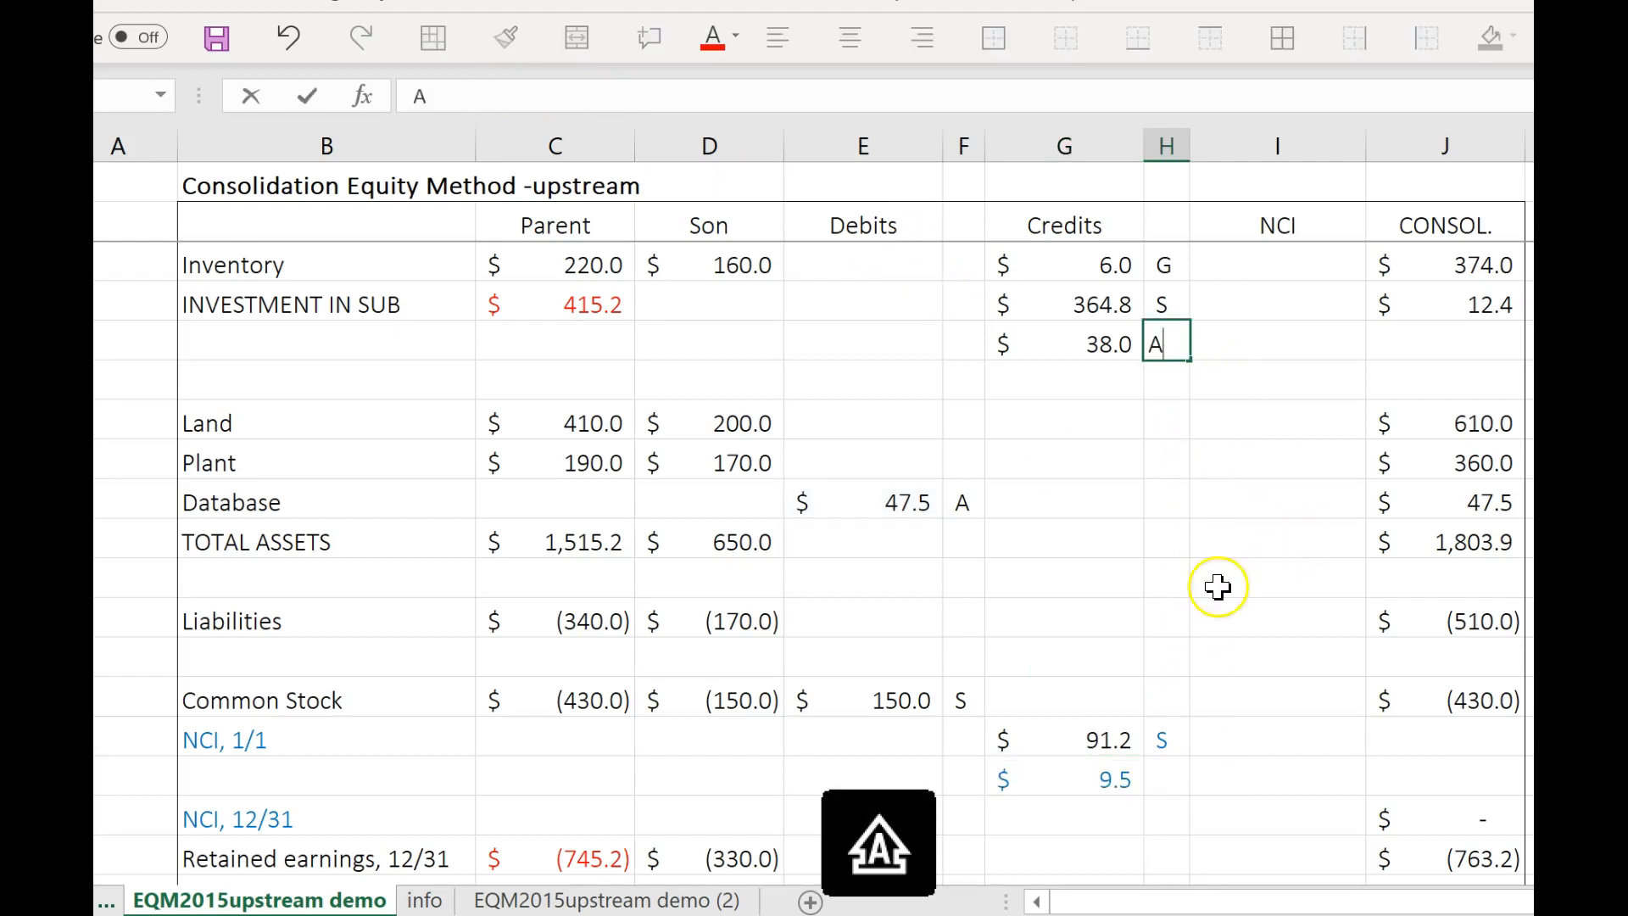
click(1183, 776)
text(A)
click(1279, 781)
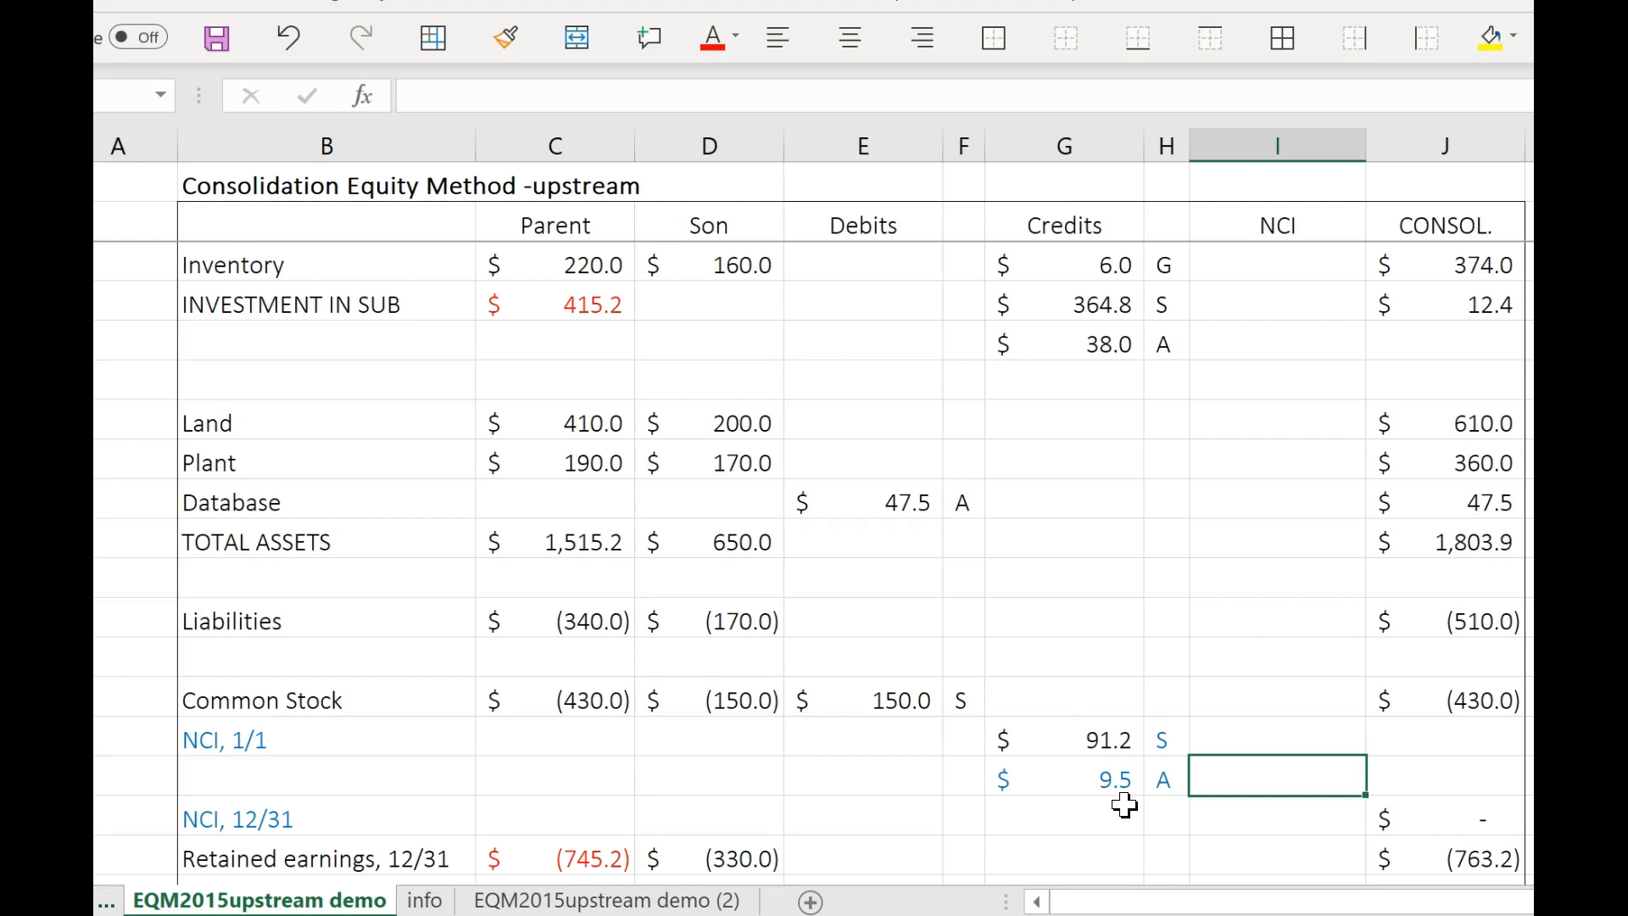
Inspect the formulas behind the two A credits beneath INVESTMENT IN SUB and NCI, 1/1.
click(1095, 356)
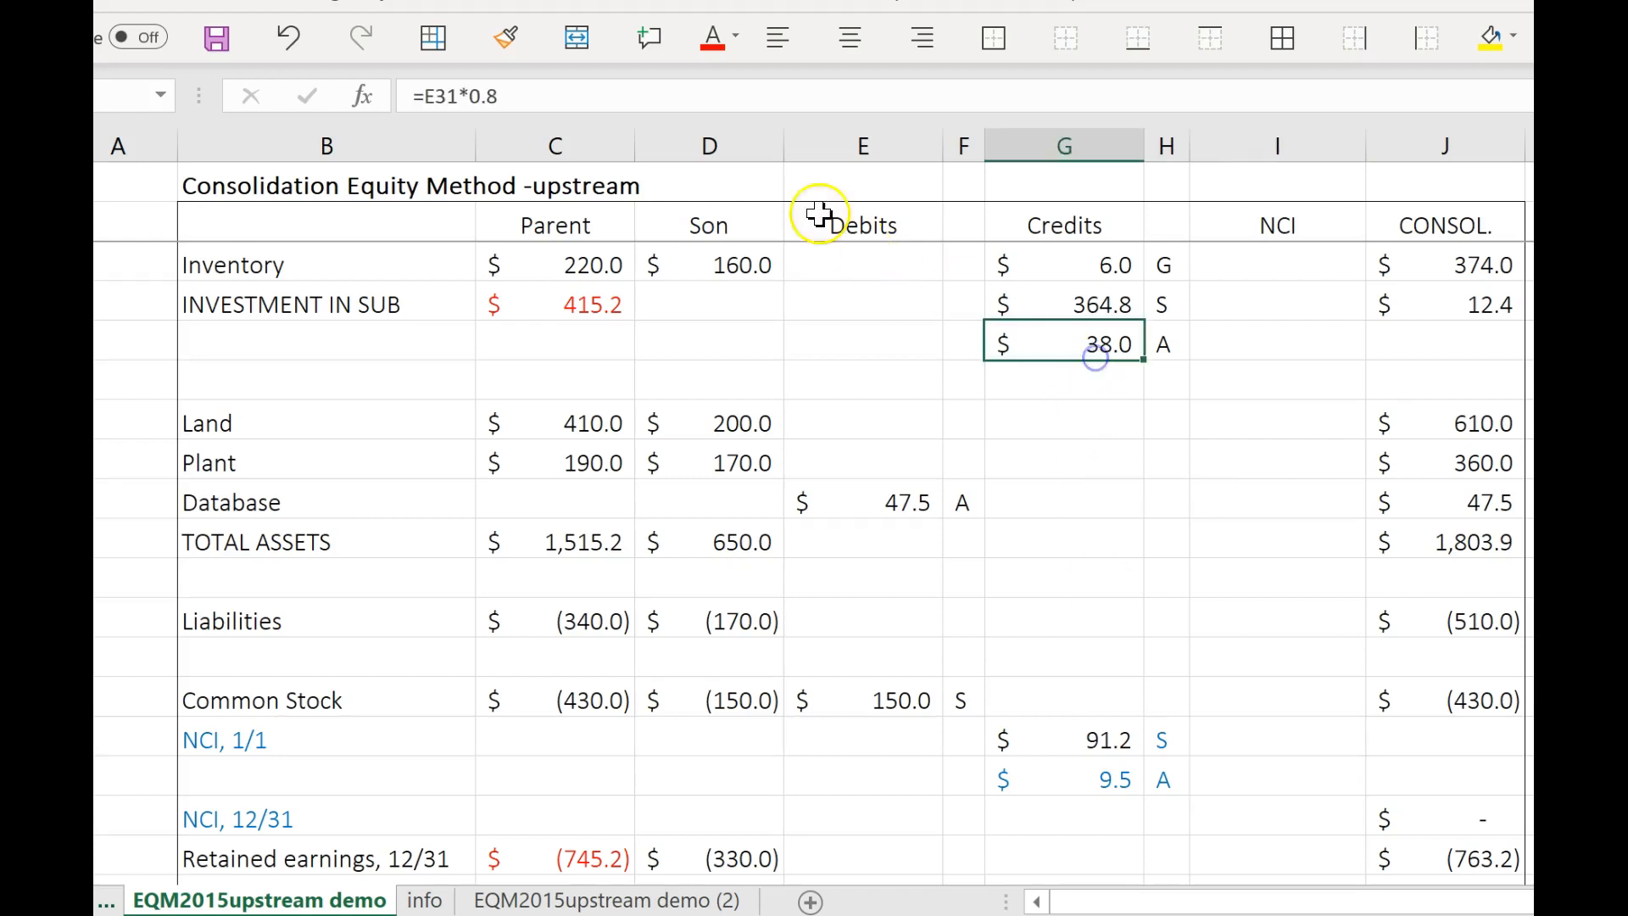
click(499, 96)
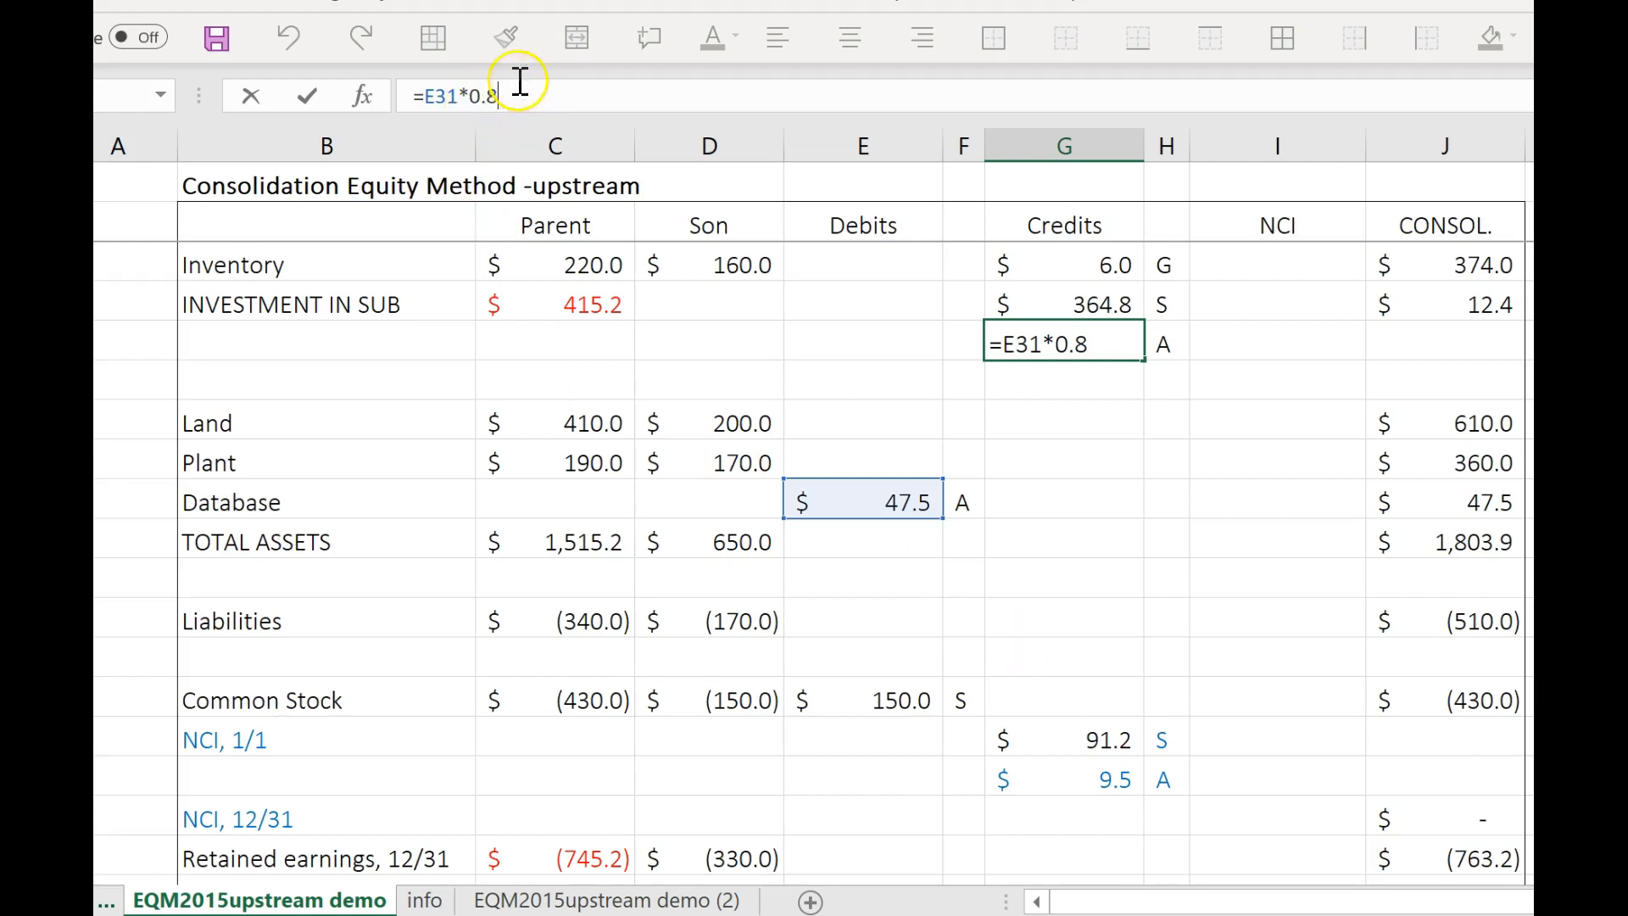
click(457, 91)
click(515, 96)
click(1052, 592)
click(1052, 592)
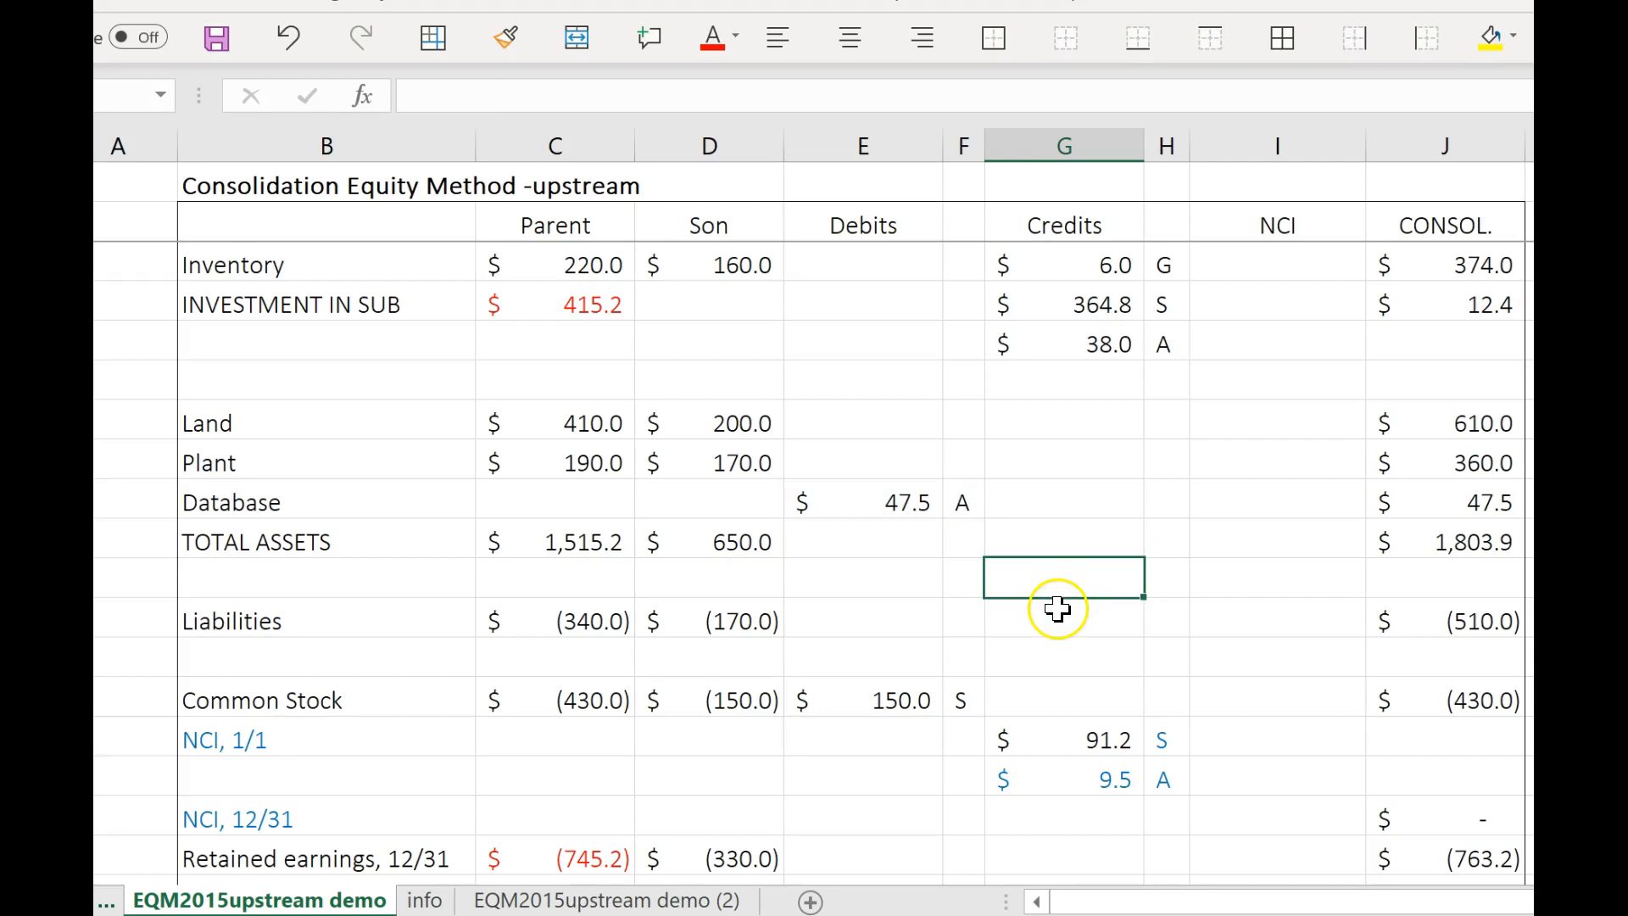
click(1126, 347)
click(1098, 791)
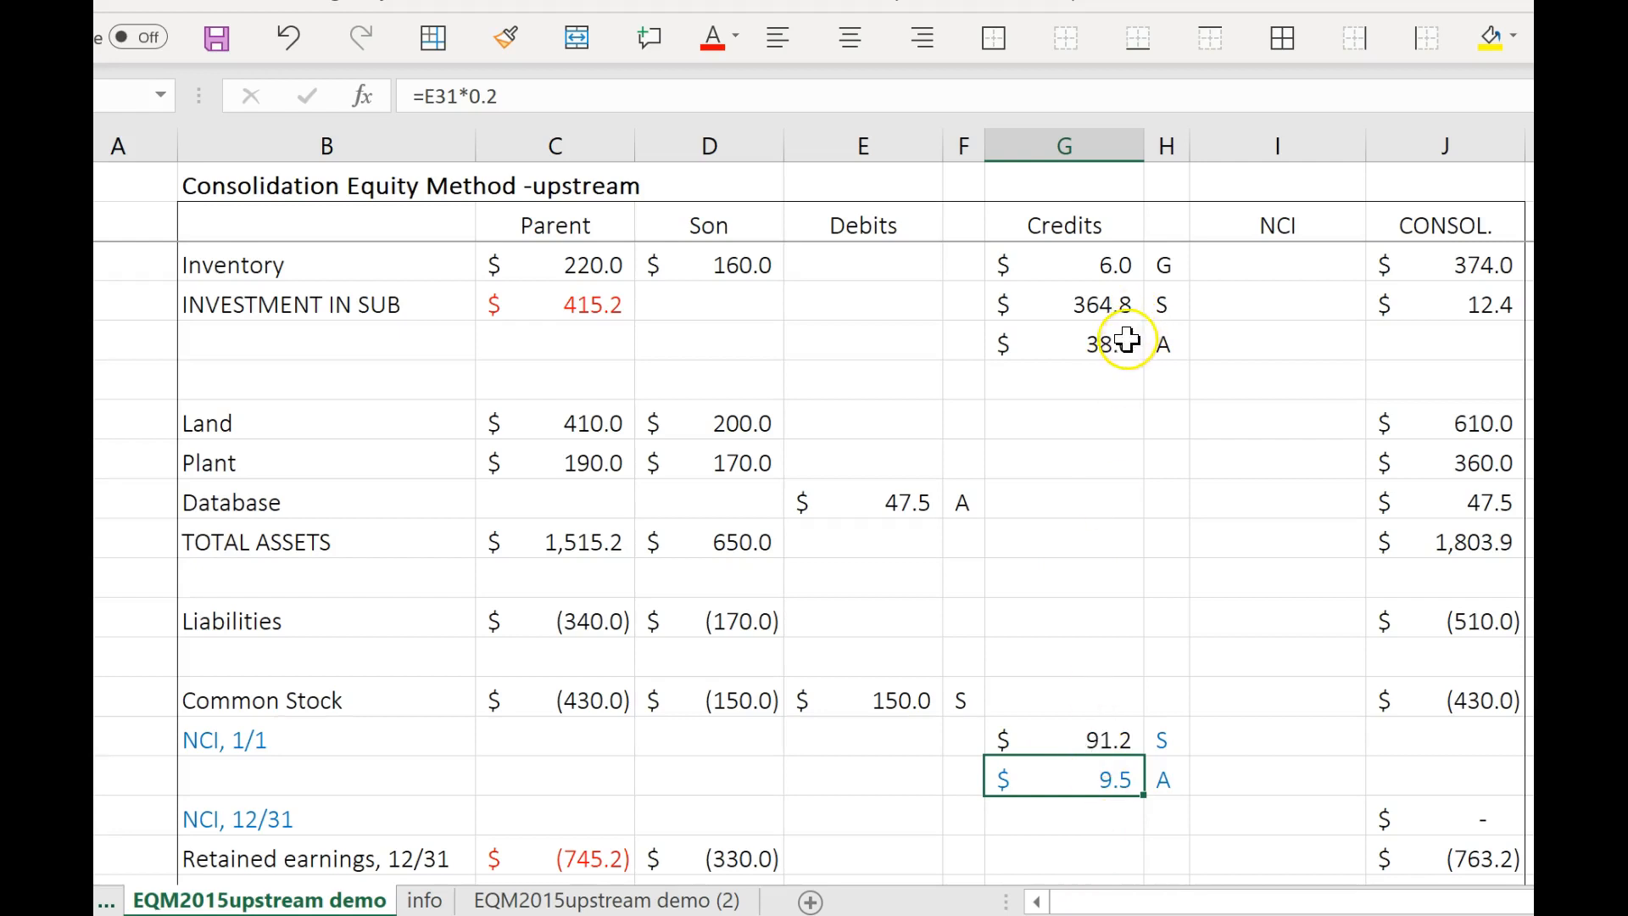
Sum the S and A credits for NCI, 1/1 in the NCI column with =SUM(G38:G39).
click(1196, 789)
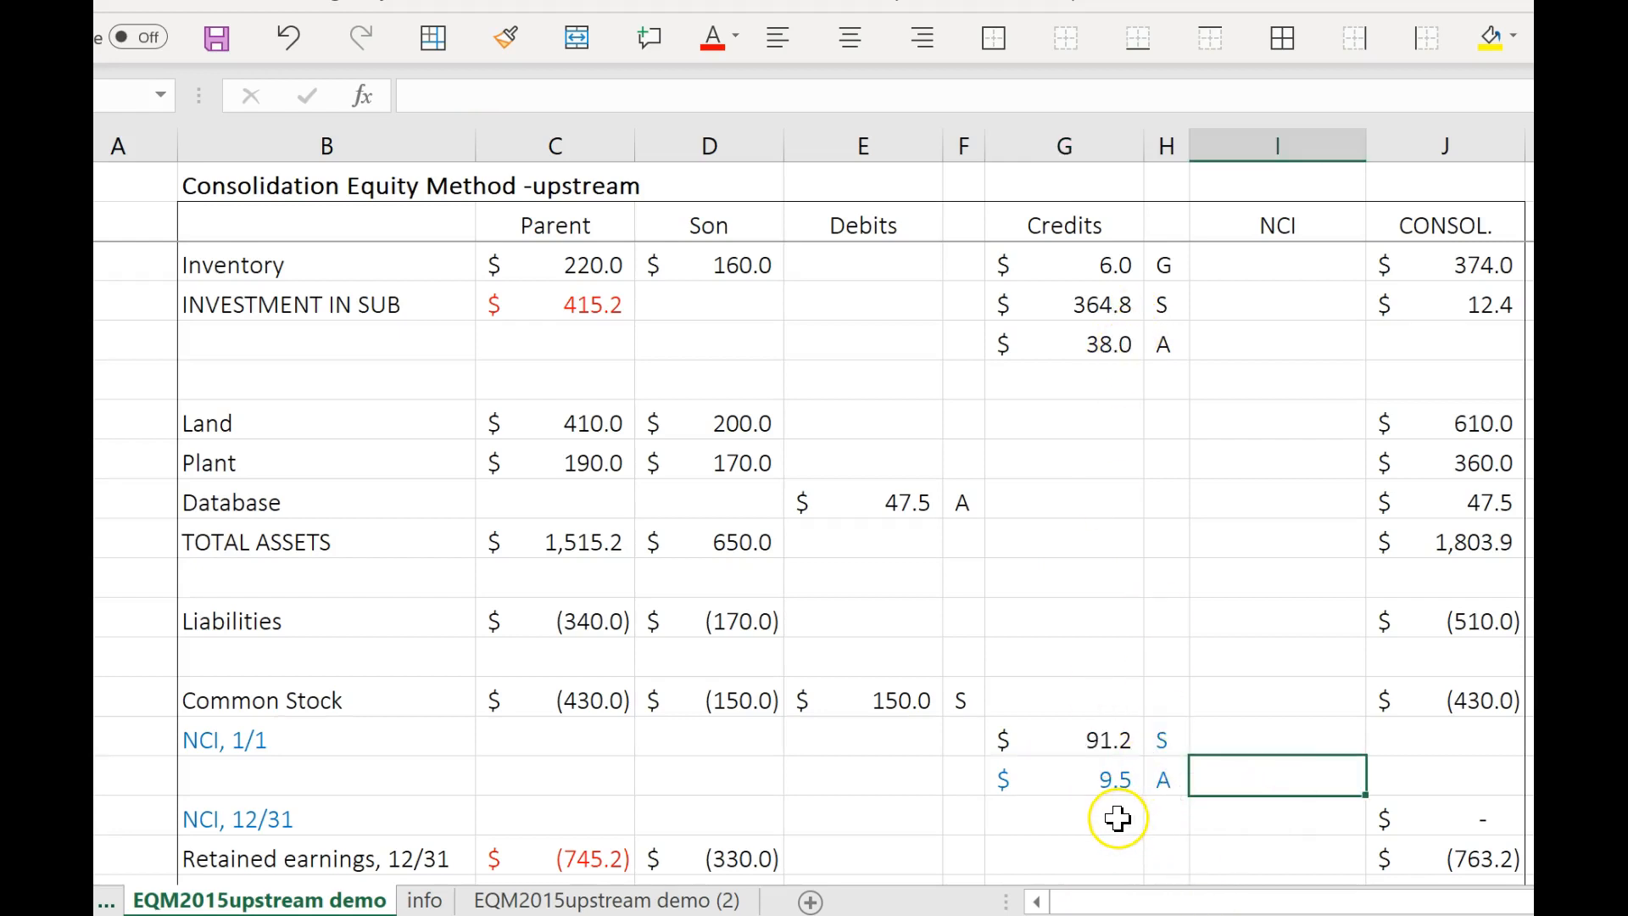
key(alt+equal)
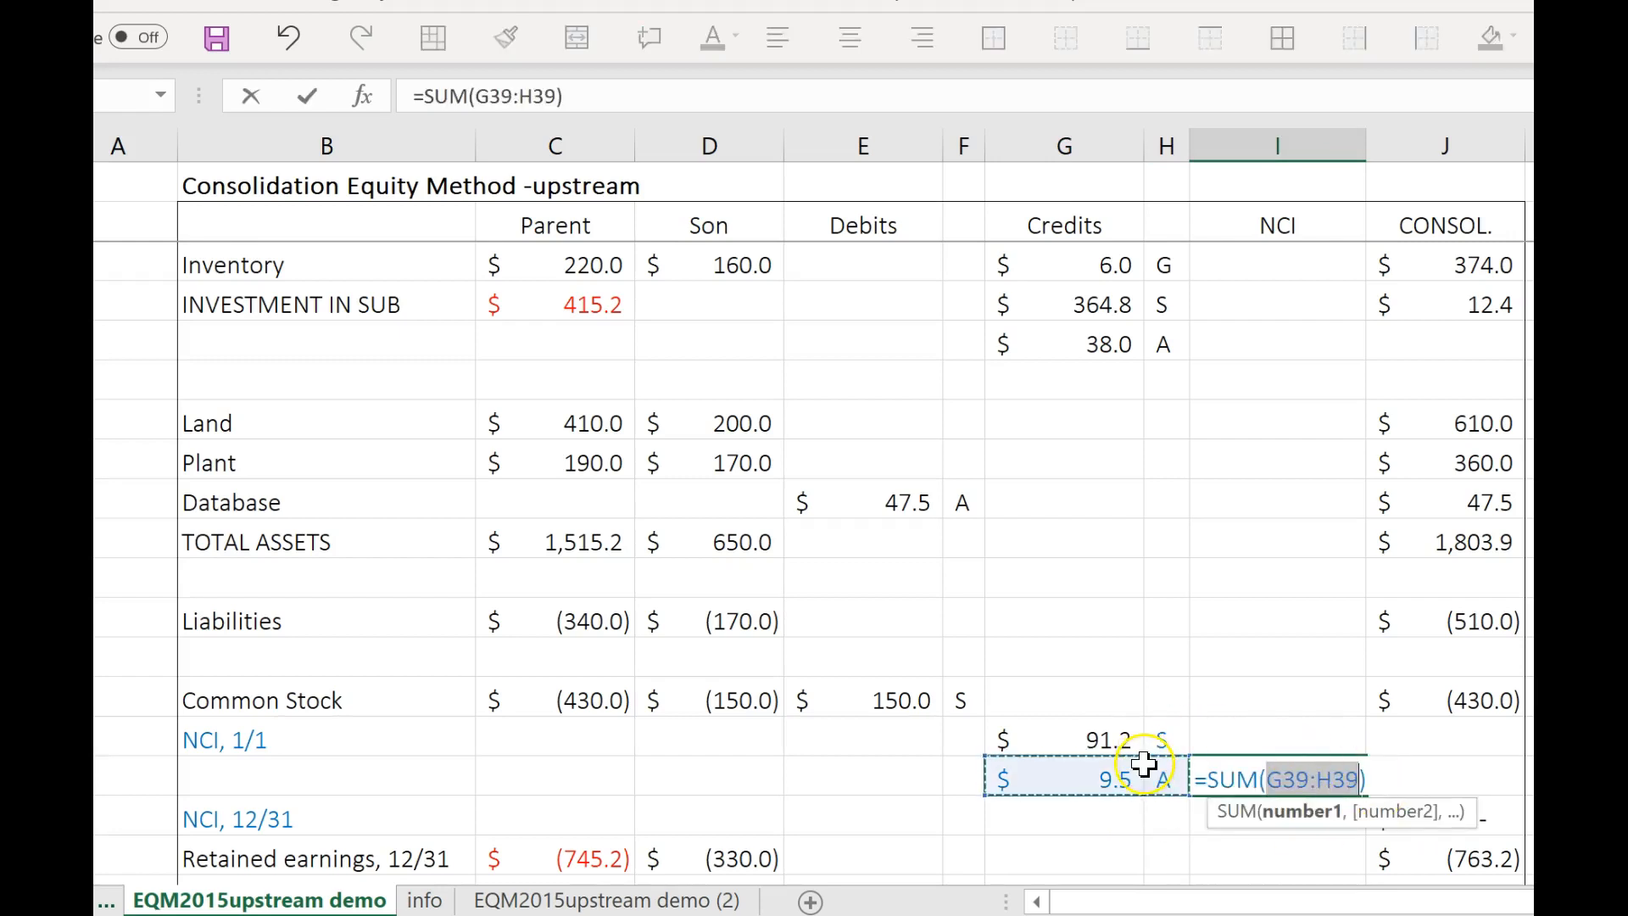
drag(1116, 740, 1115, 773)
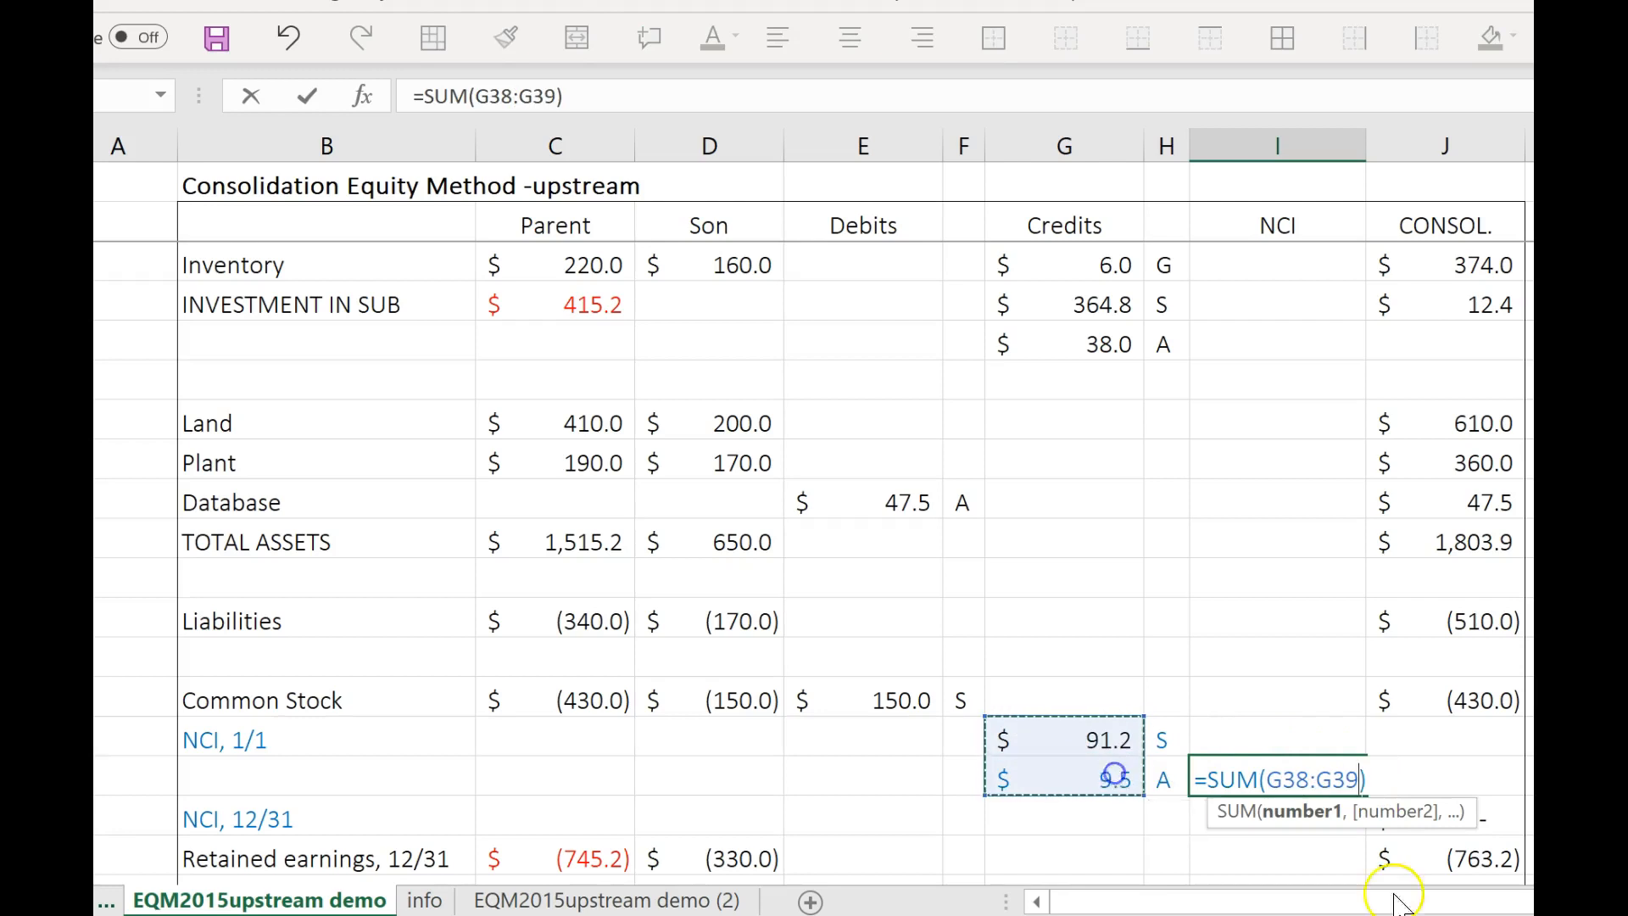
key(Return)
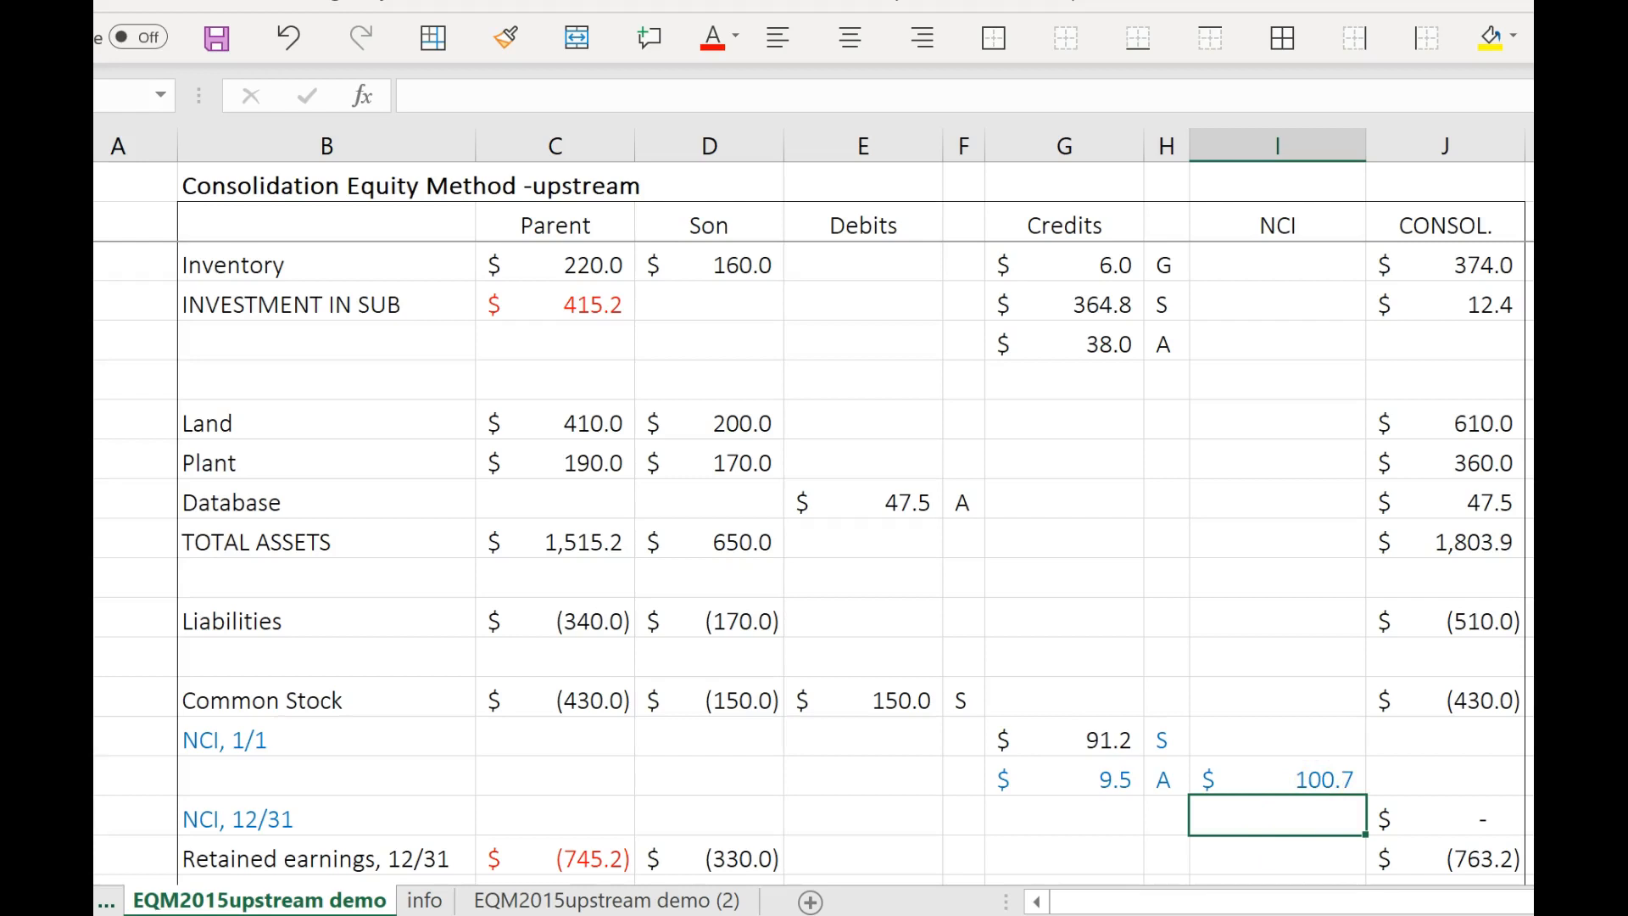
Switch to the Word document to check the NCI balances in Table 5.9 (cont'd), and return to the Excel worksheet.
key(alt+Tab)
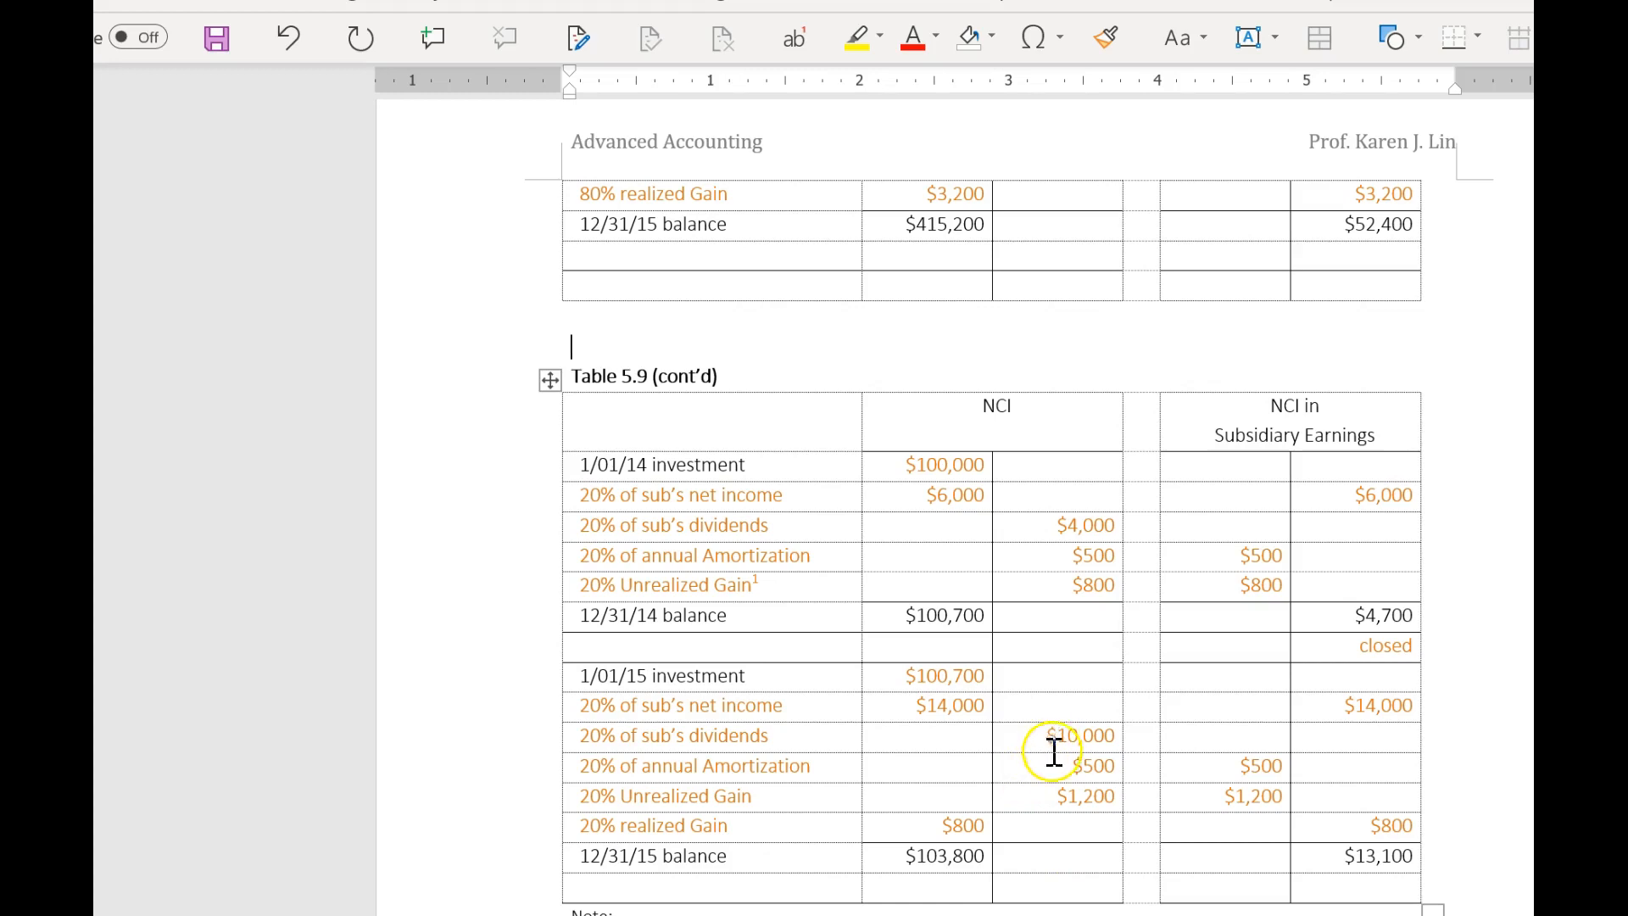
scroll(1283, 748, down, 1)
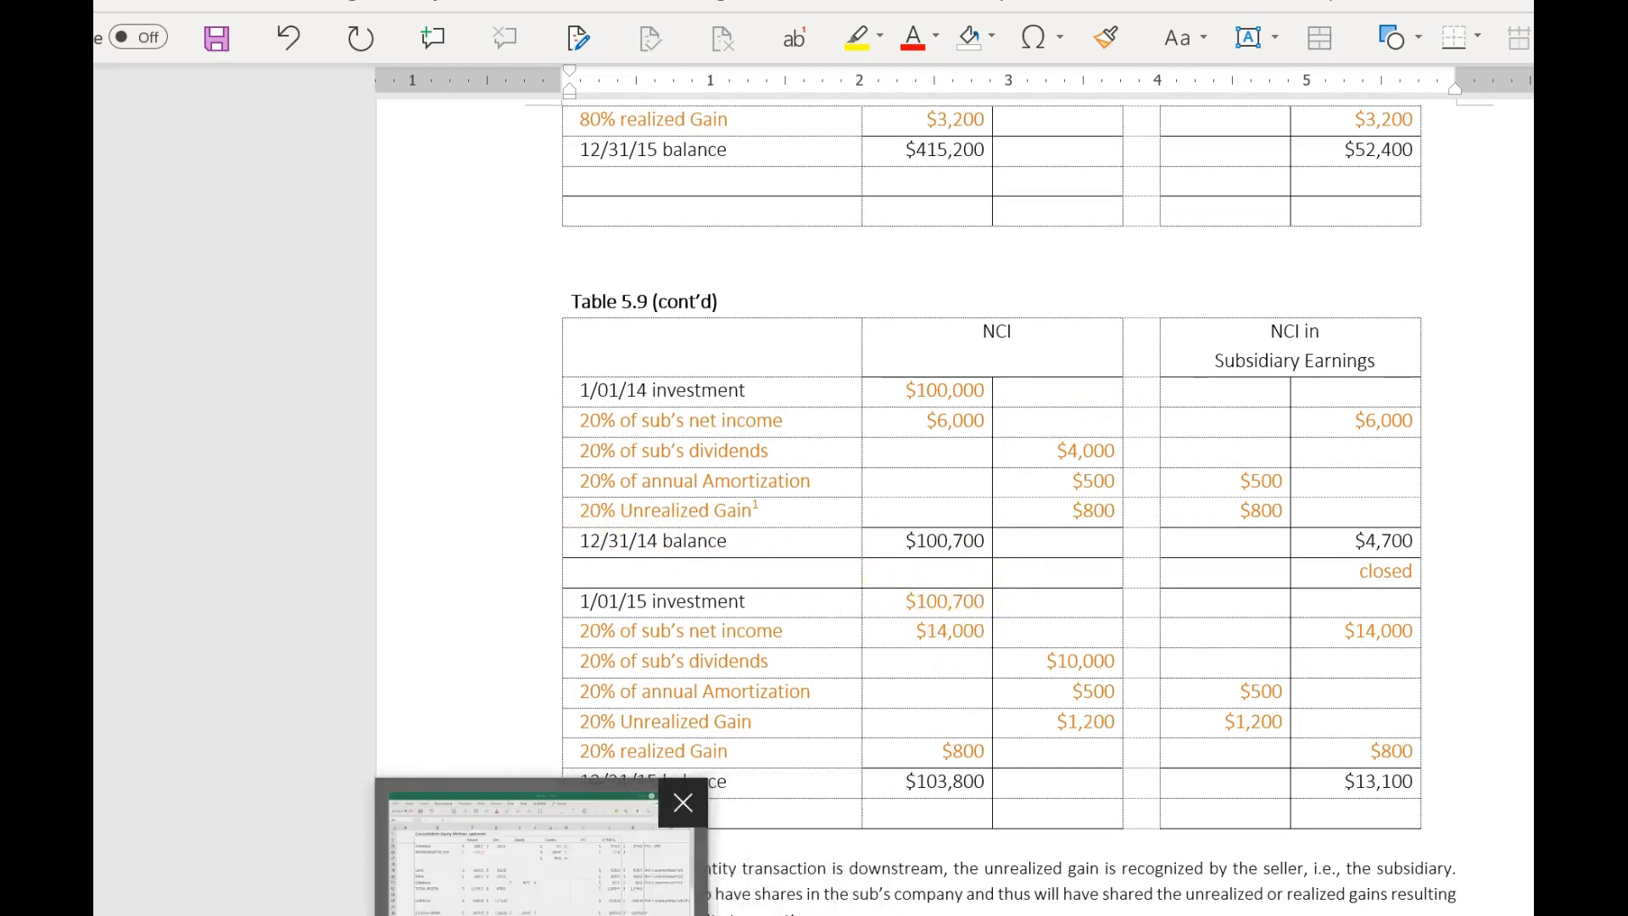
click(547, 913)
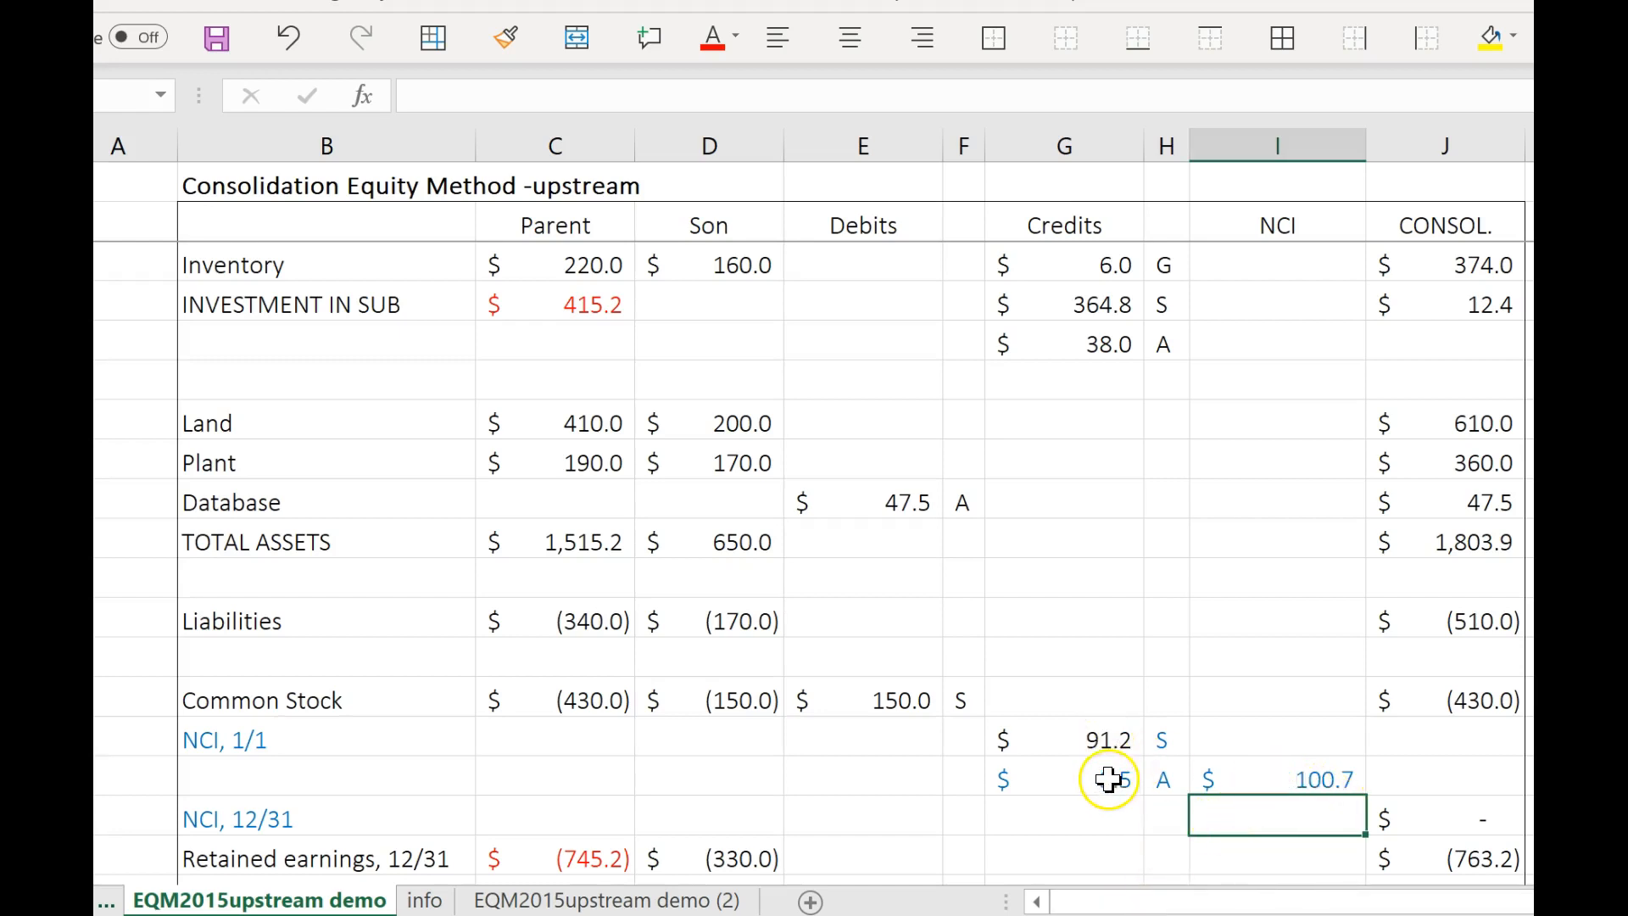
Debit Equity in subsidiary earnings with the formula =-C8, label it I, and view the note on that cell.
scroll(1144, 806, up, 10)
click(925, 458)
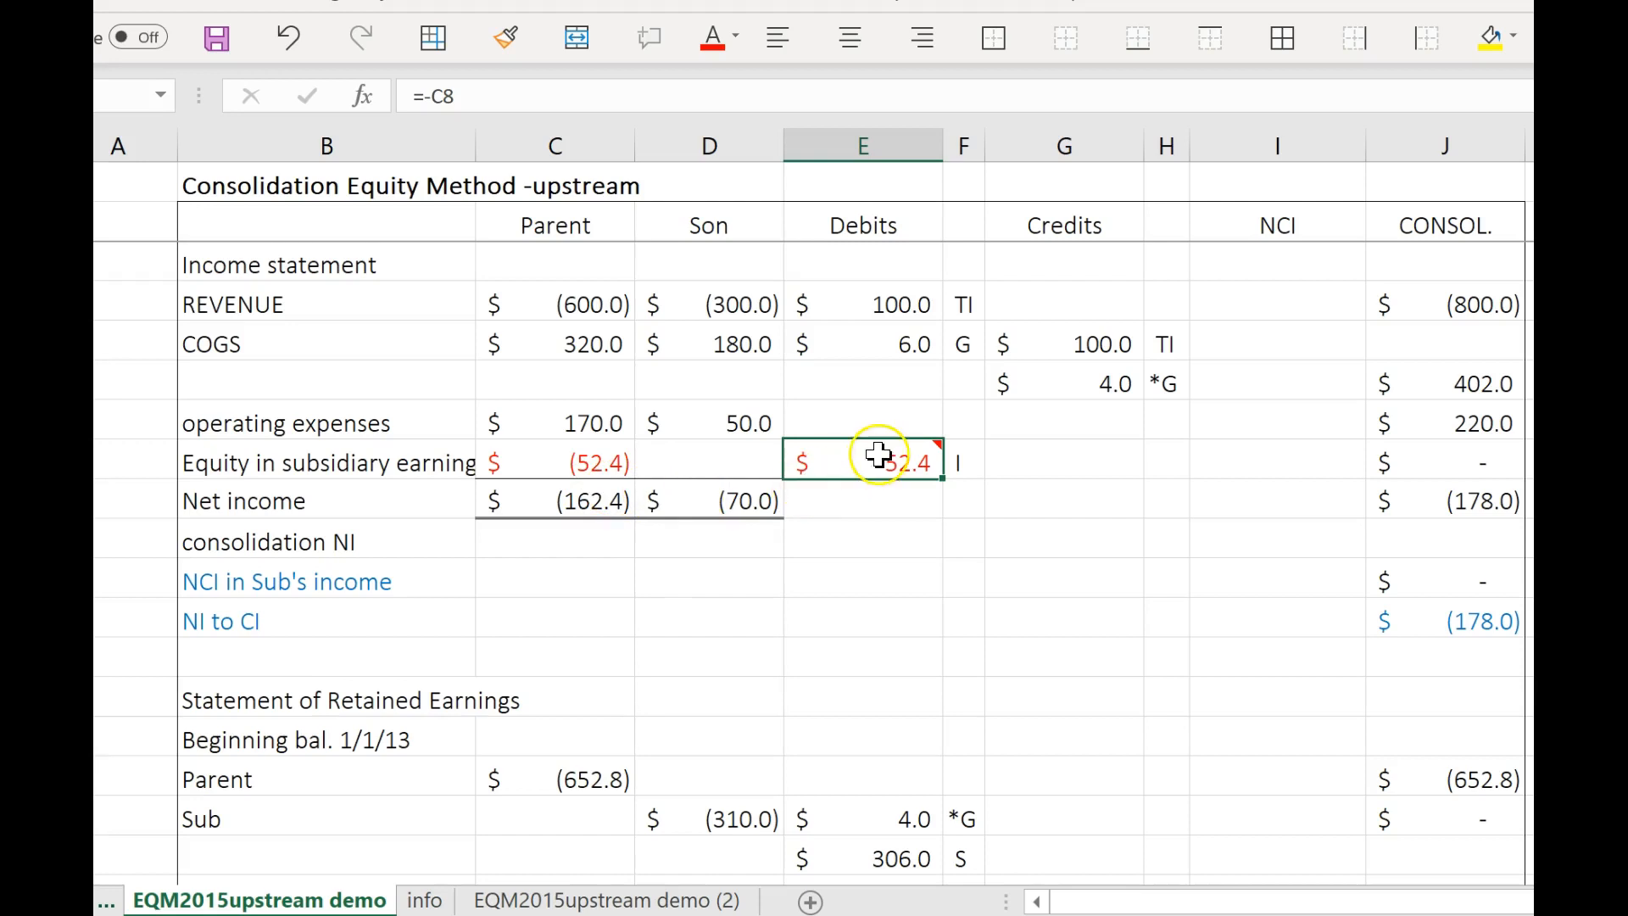
mouse_move(888, 468)
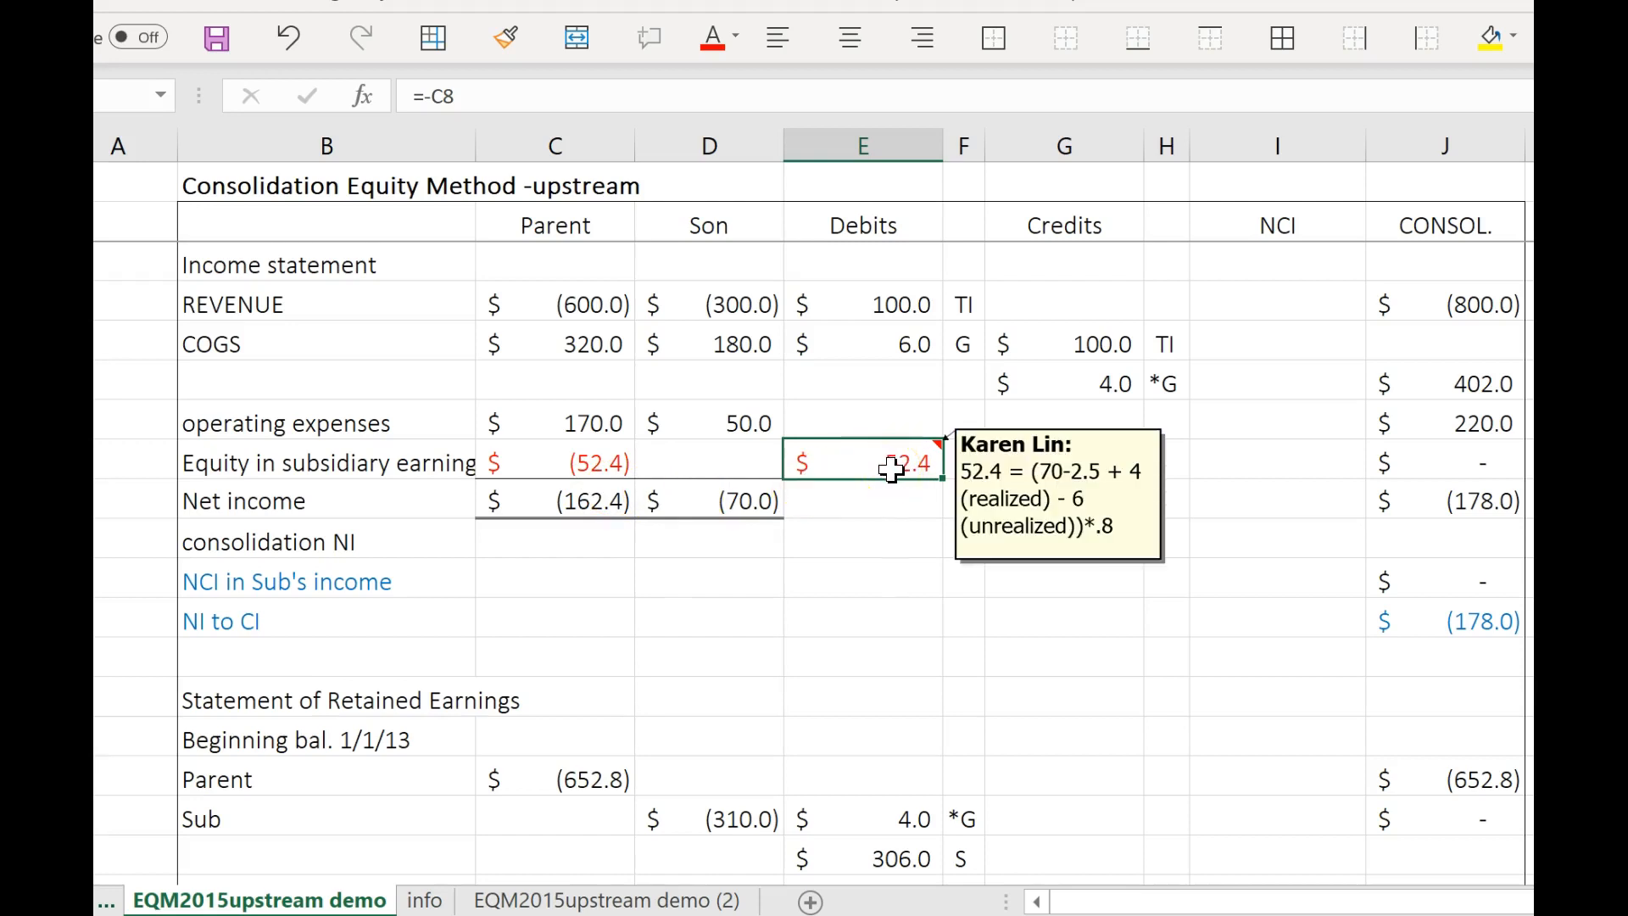
click(880, 468)
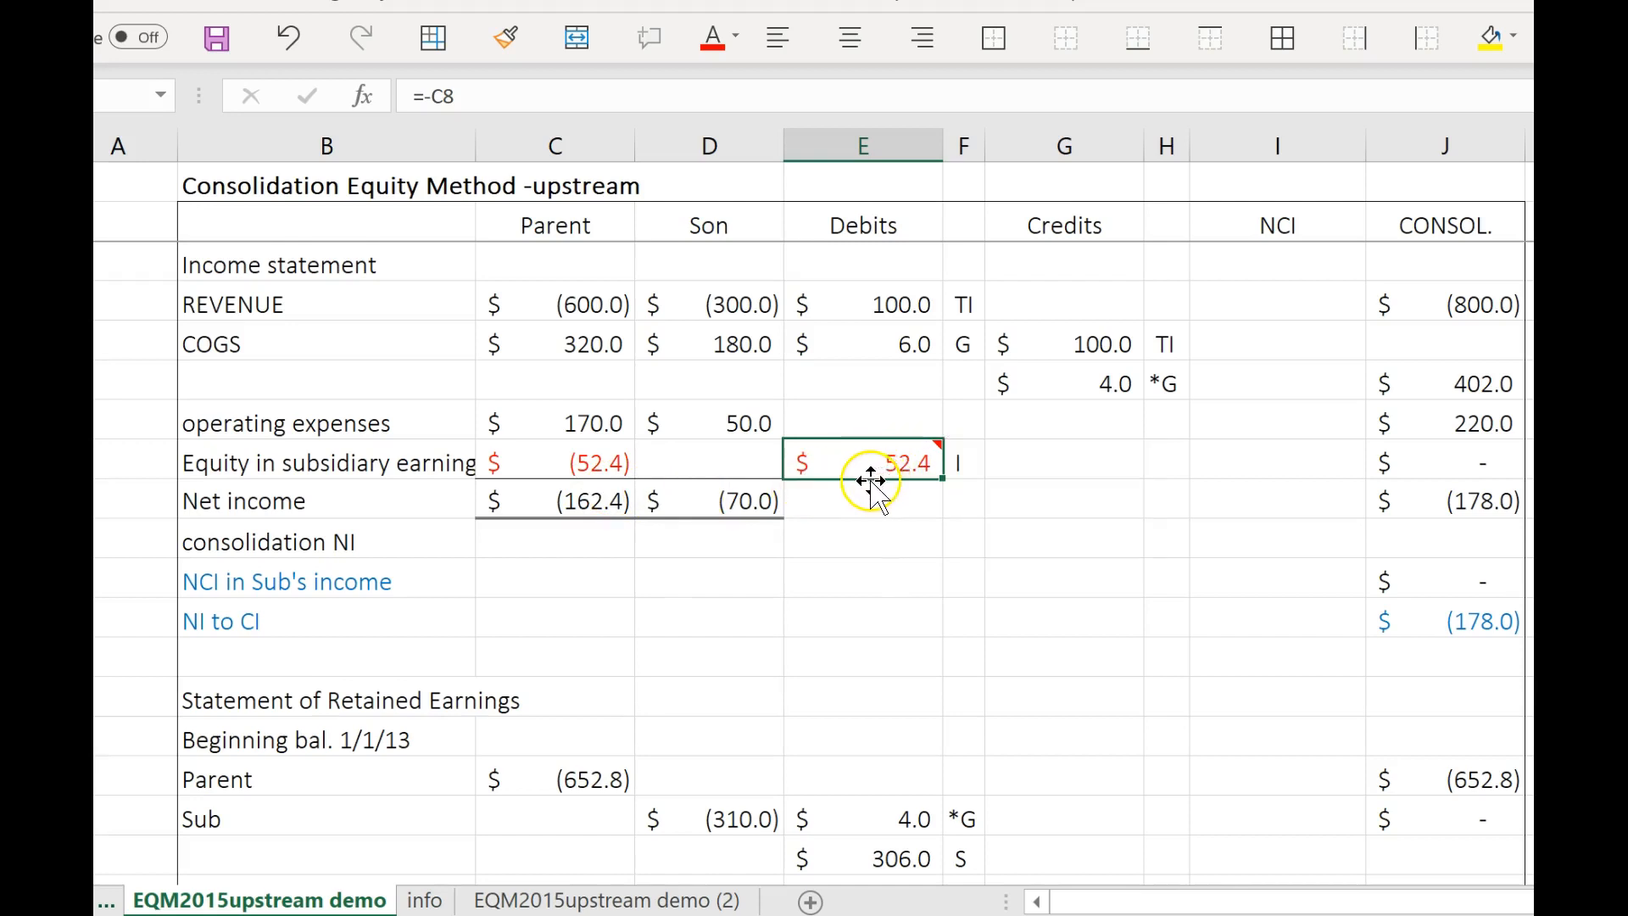
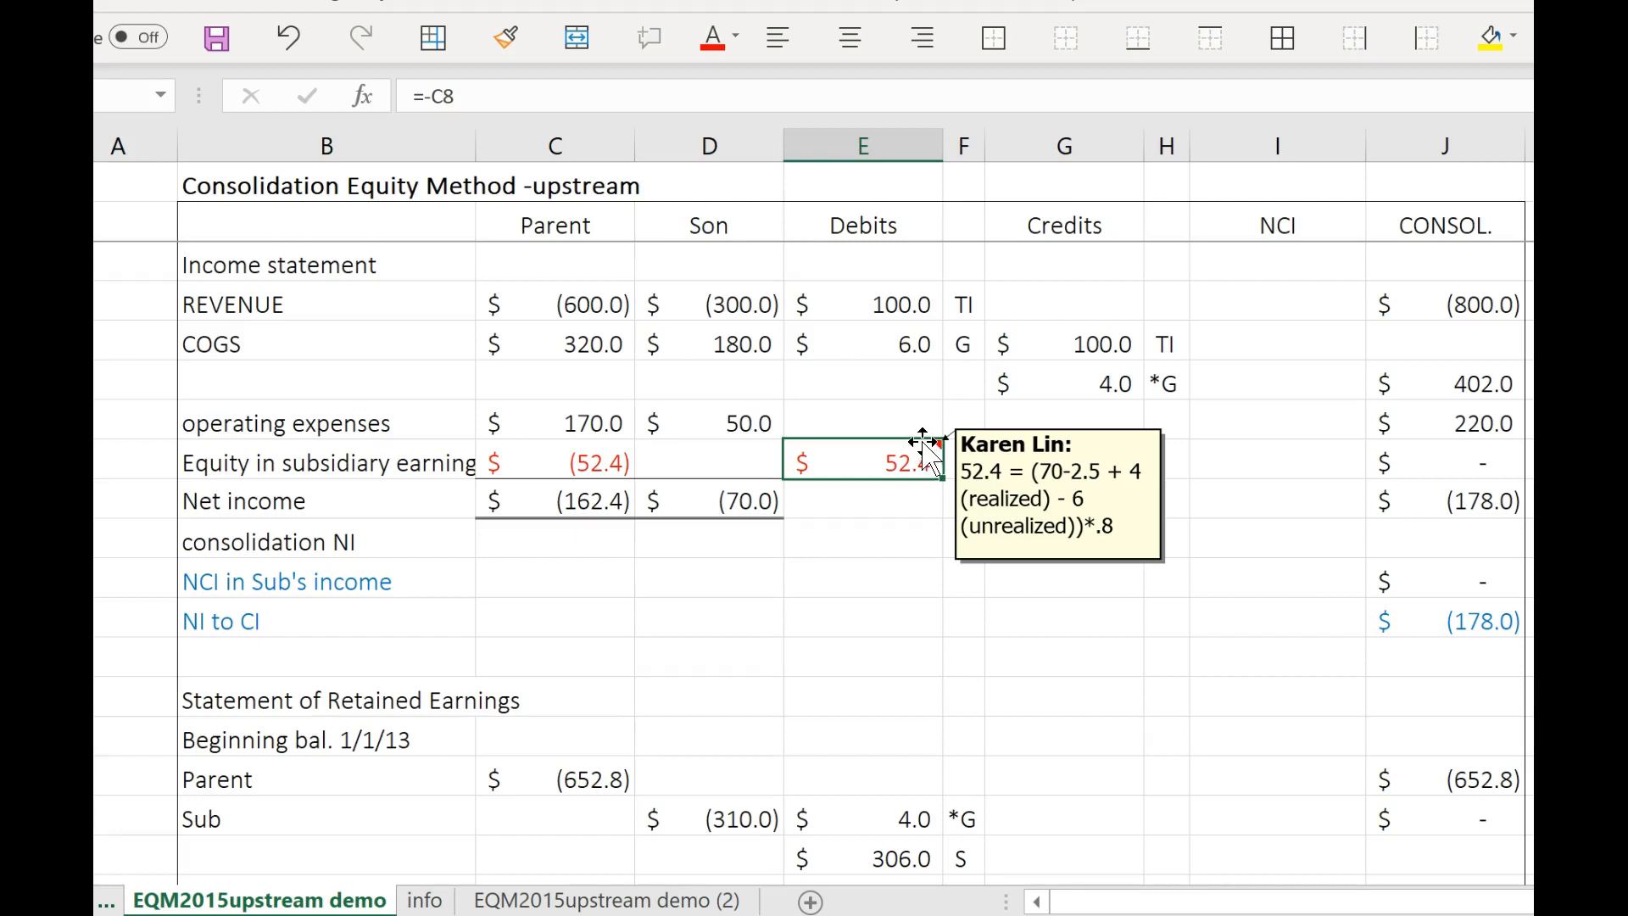
Compare the note on the Equity in subsidiary earnings debit in the EQM2015 downstream demo sheet with the upstream one.
click(103, 901)
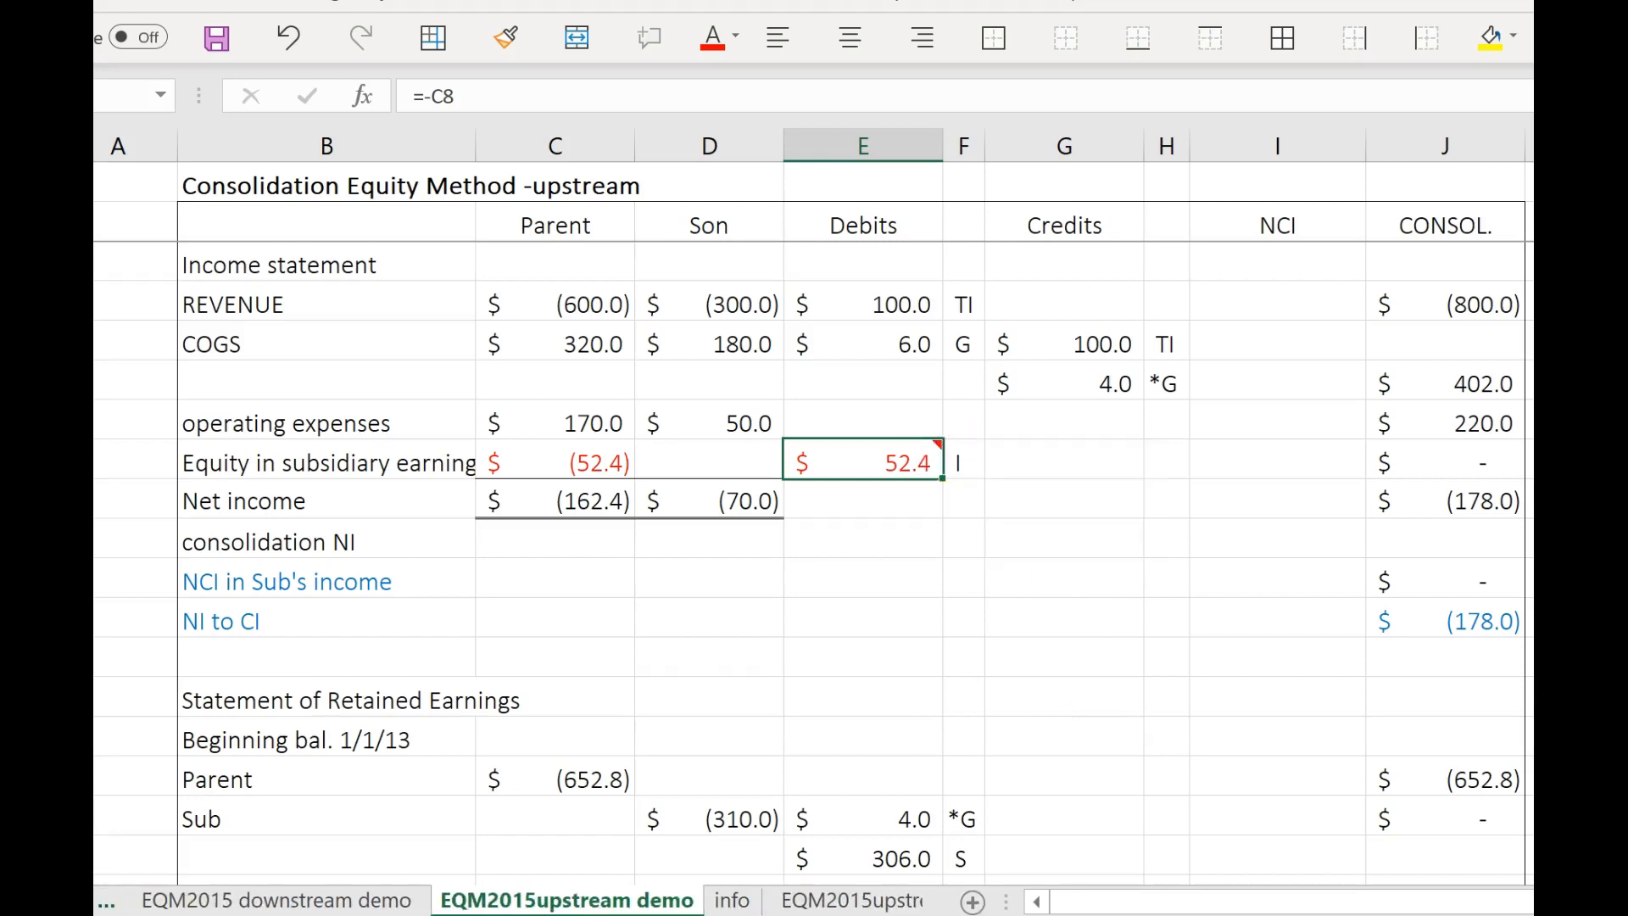
click(263, 901)
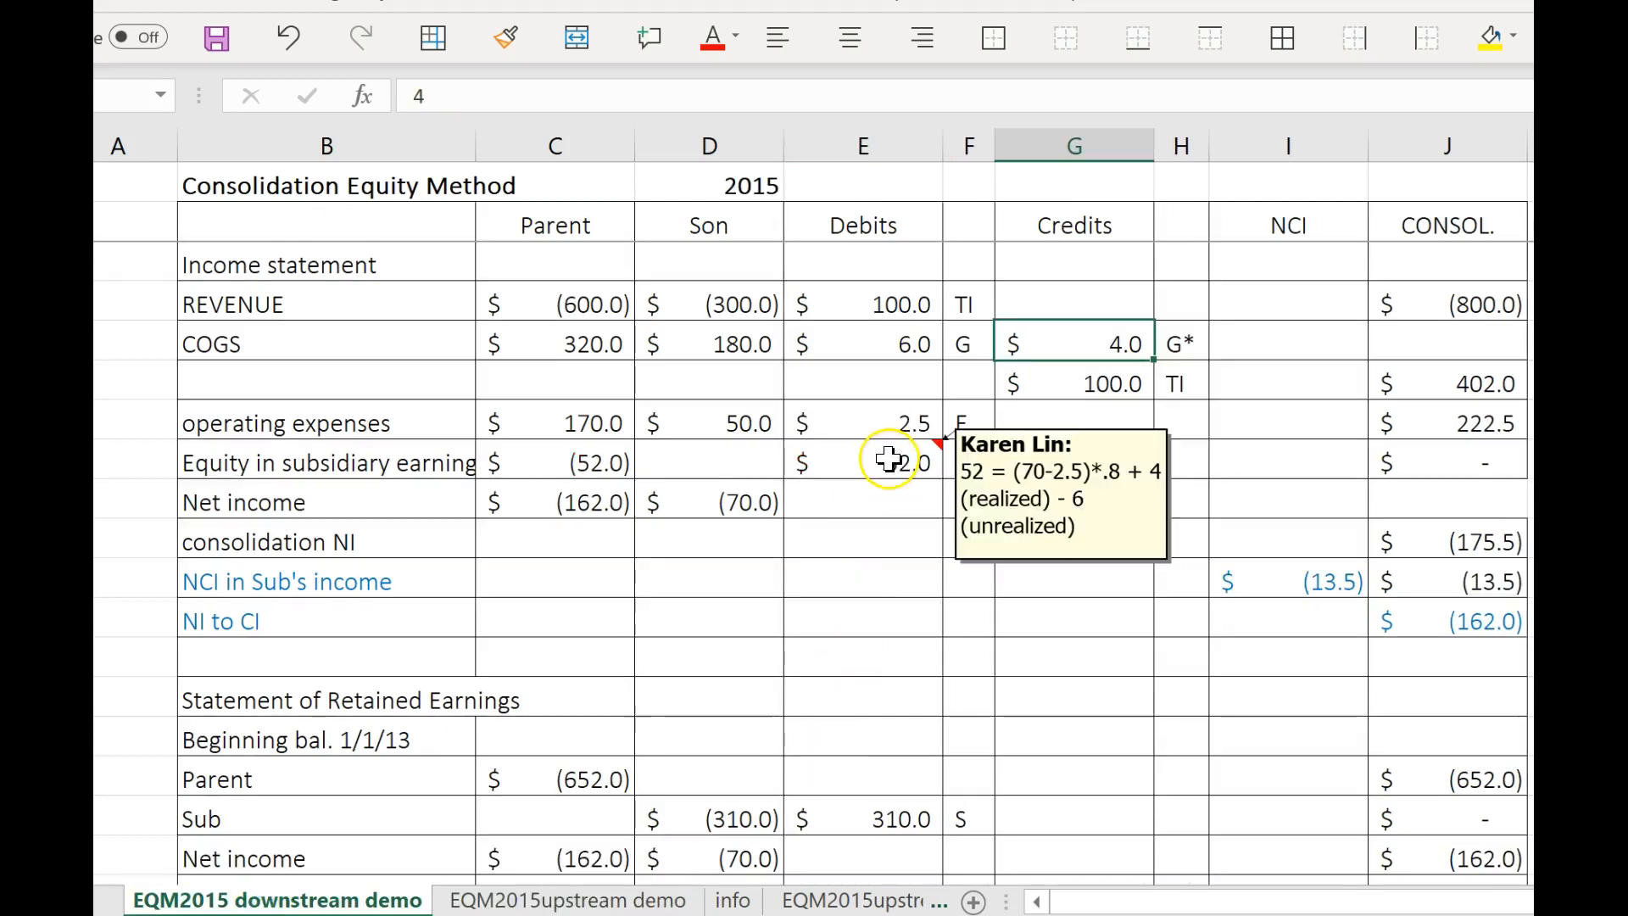
mouse_move(897, 463)
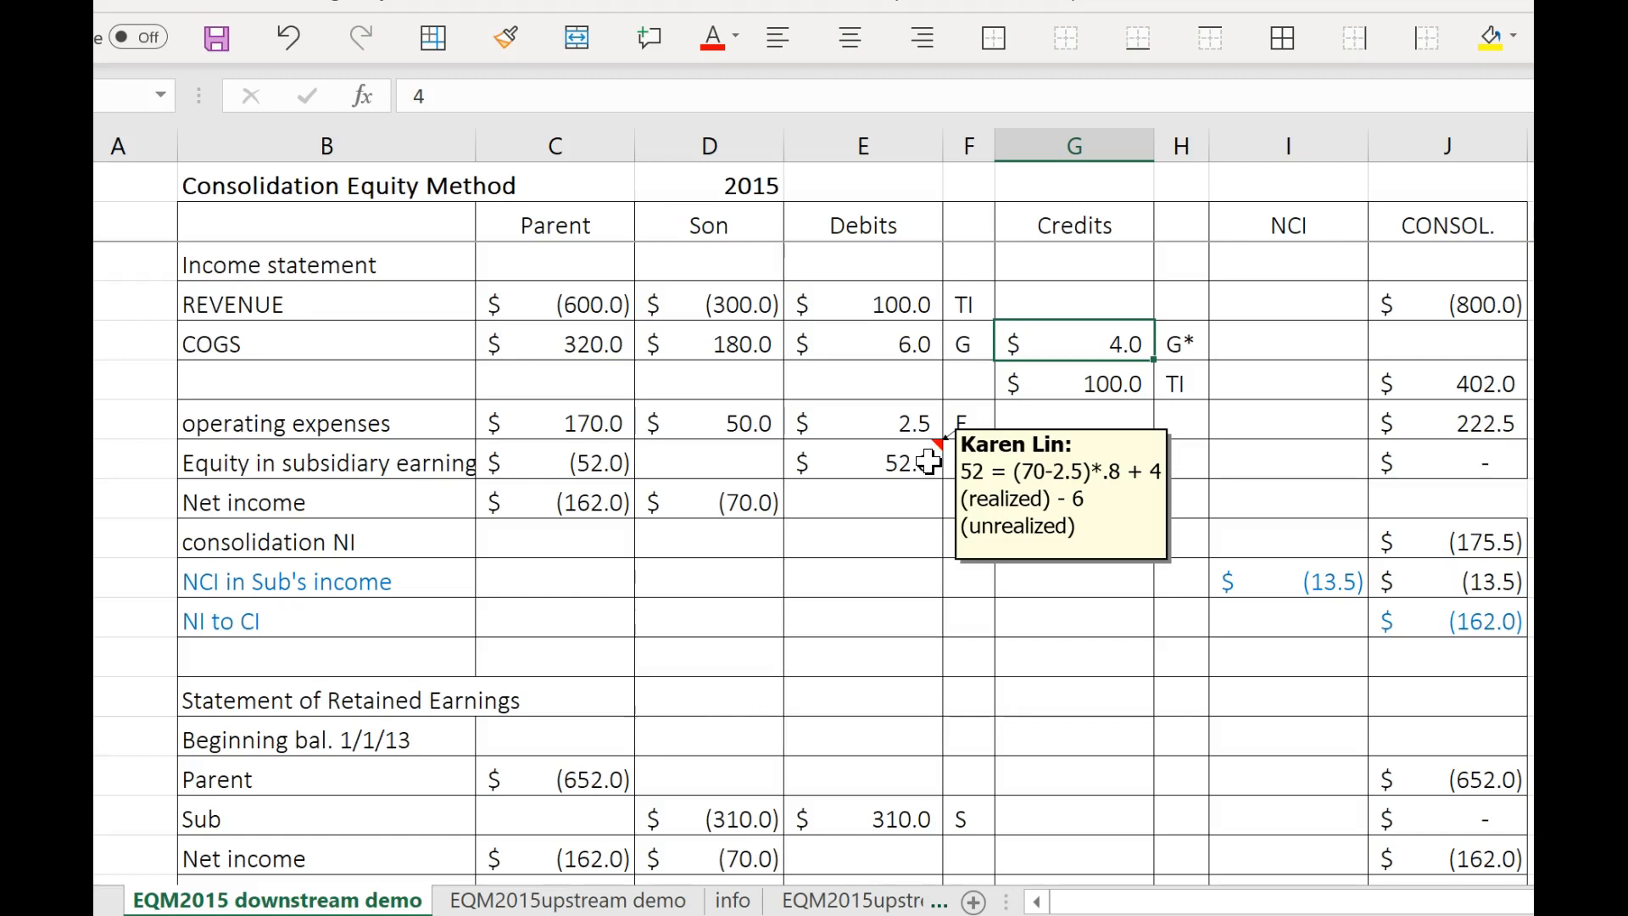
click(634, 903)
mouse_move(904, 459)
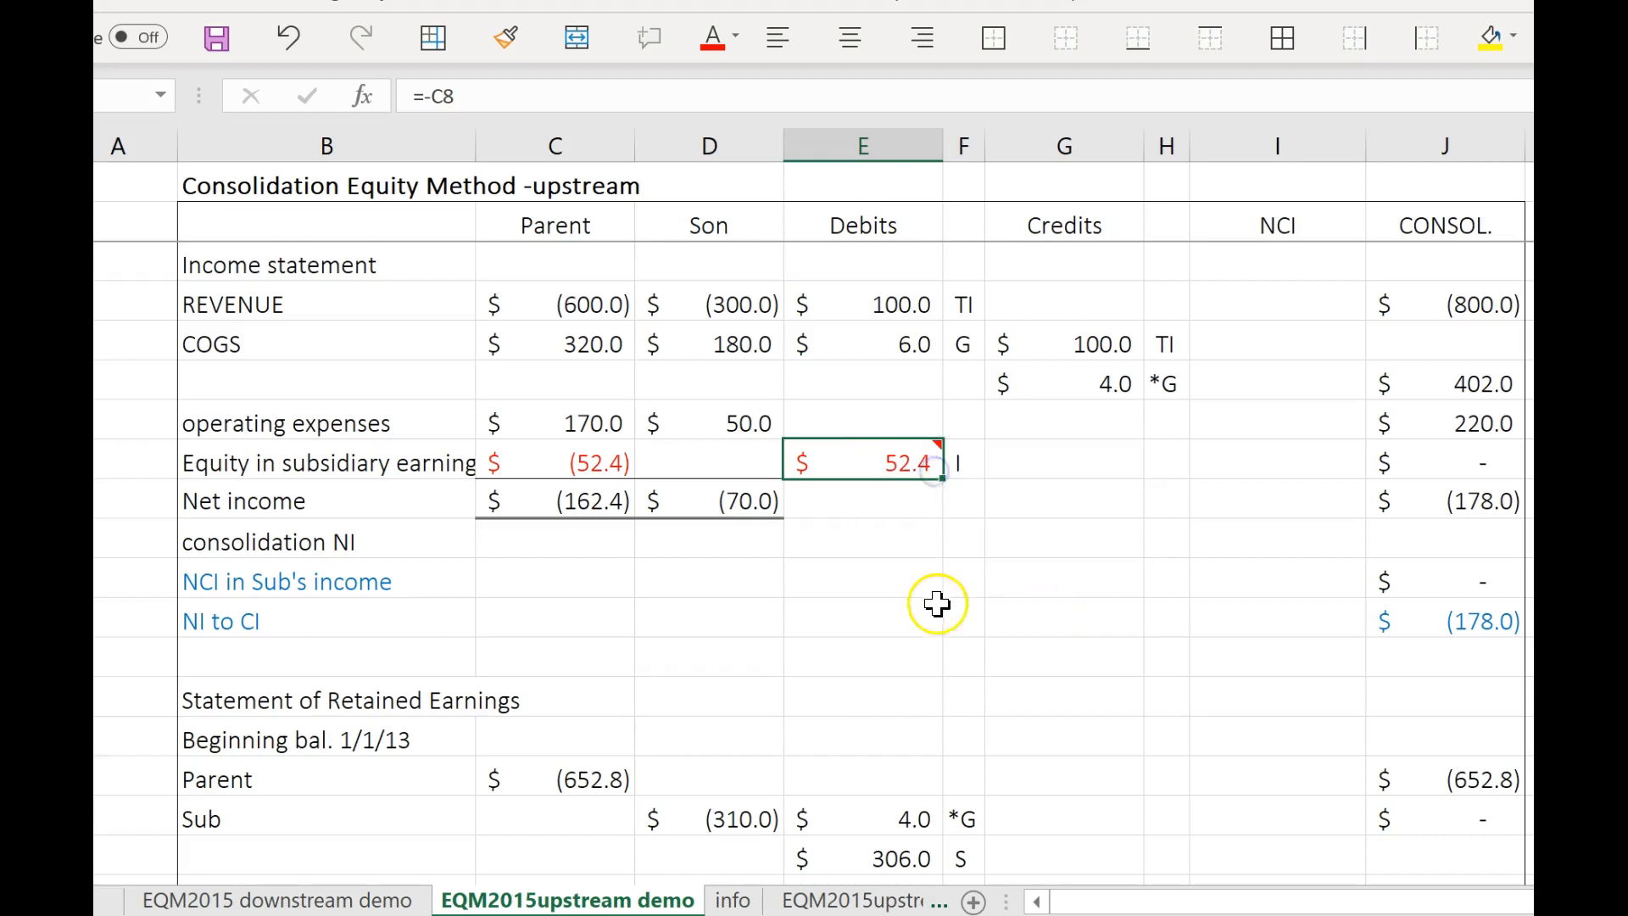
Copy the Equity in subsidiary earnings debit with its I label and paste it as values under the A credit for INVESTMENT IN SUB.
scroll(1120, 764, down, 1)
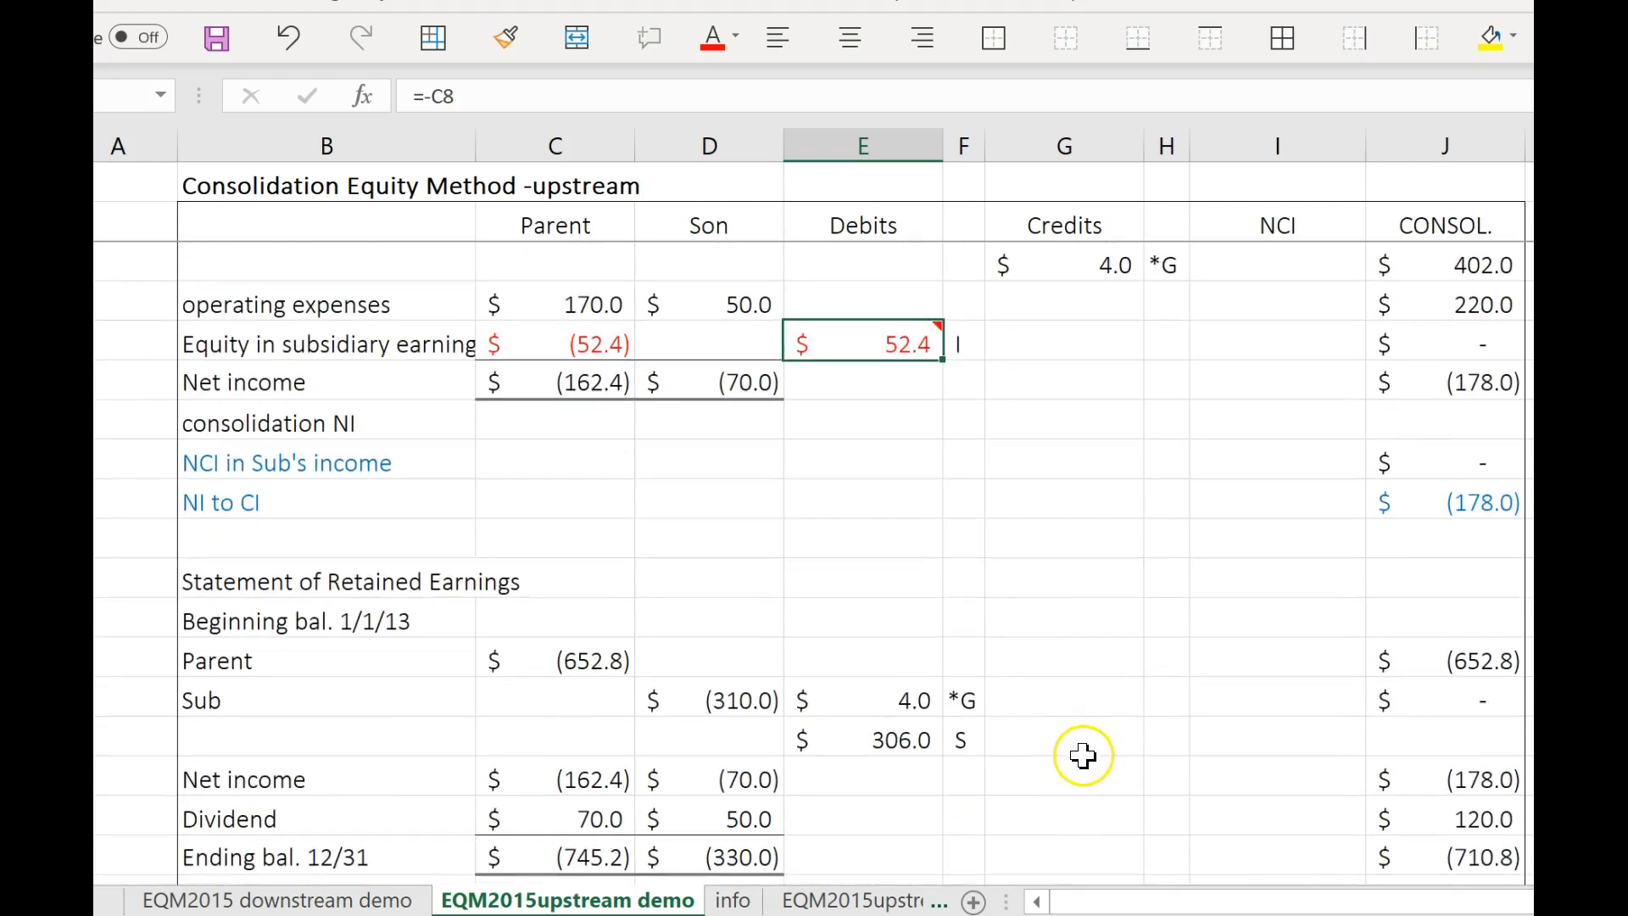
drag(836, 343, 966, 343)
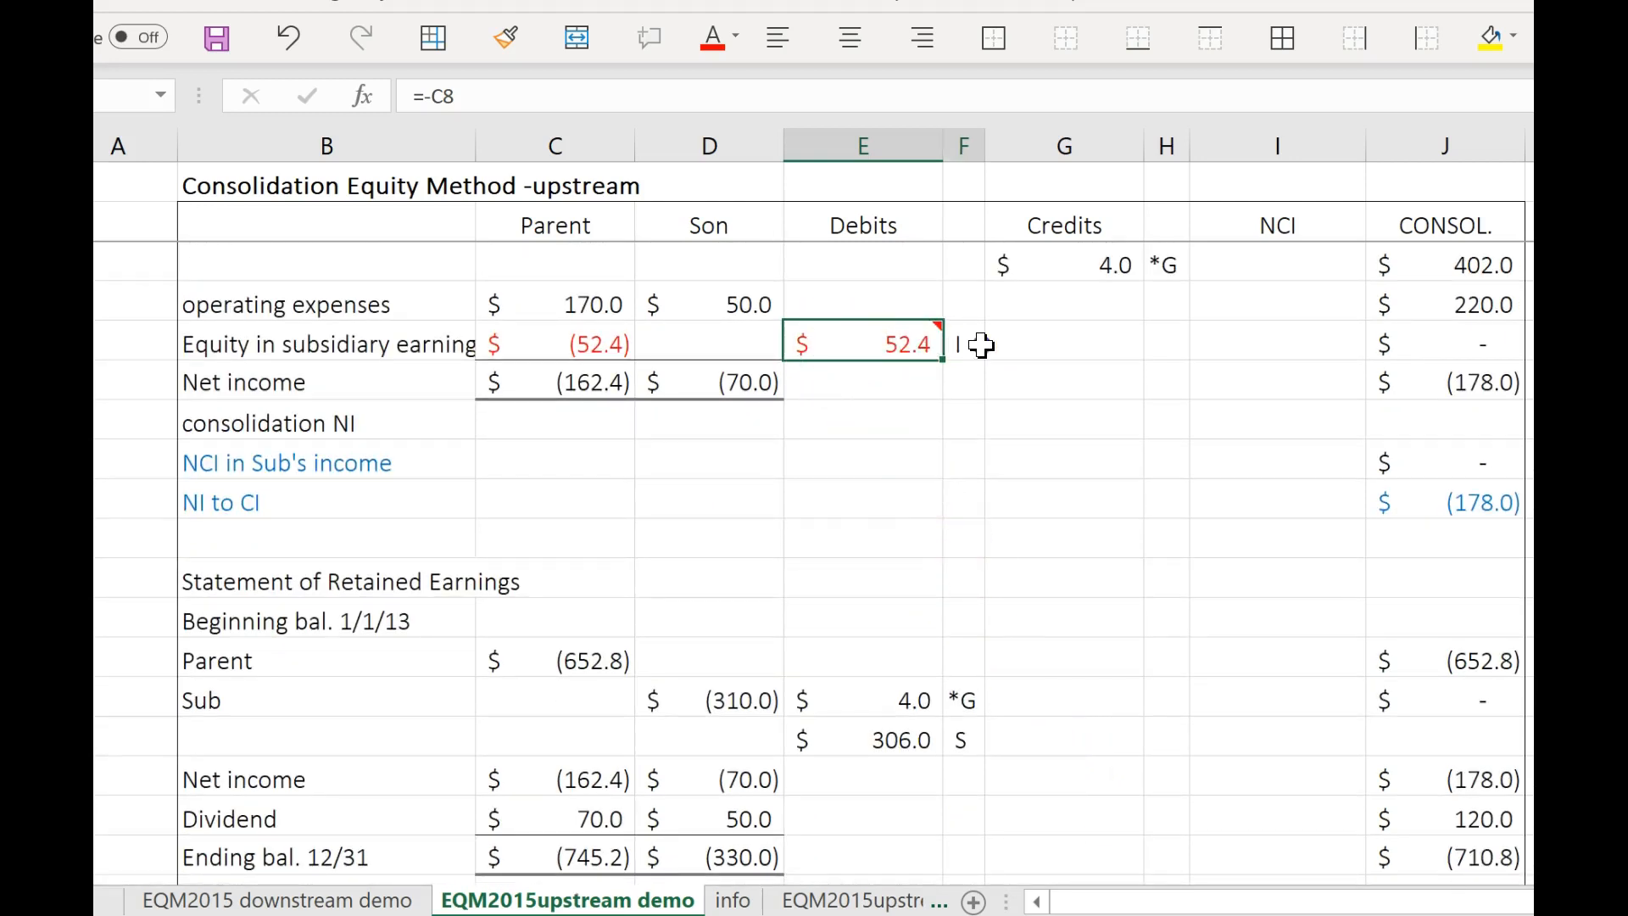
key(ctrl+c)
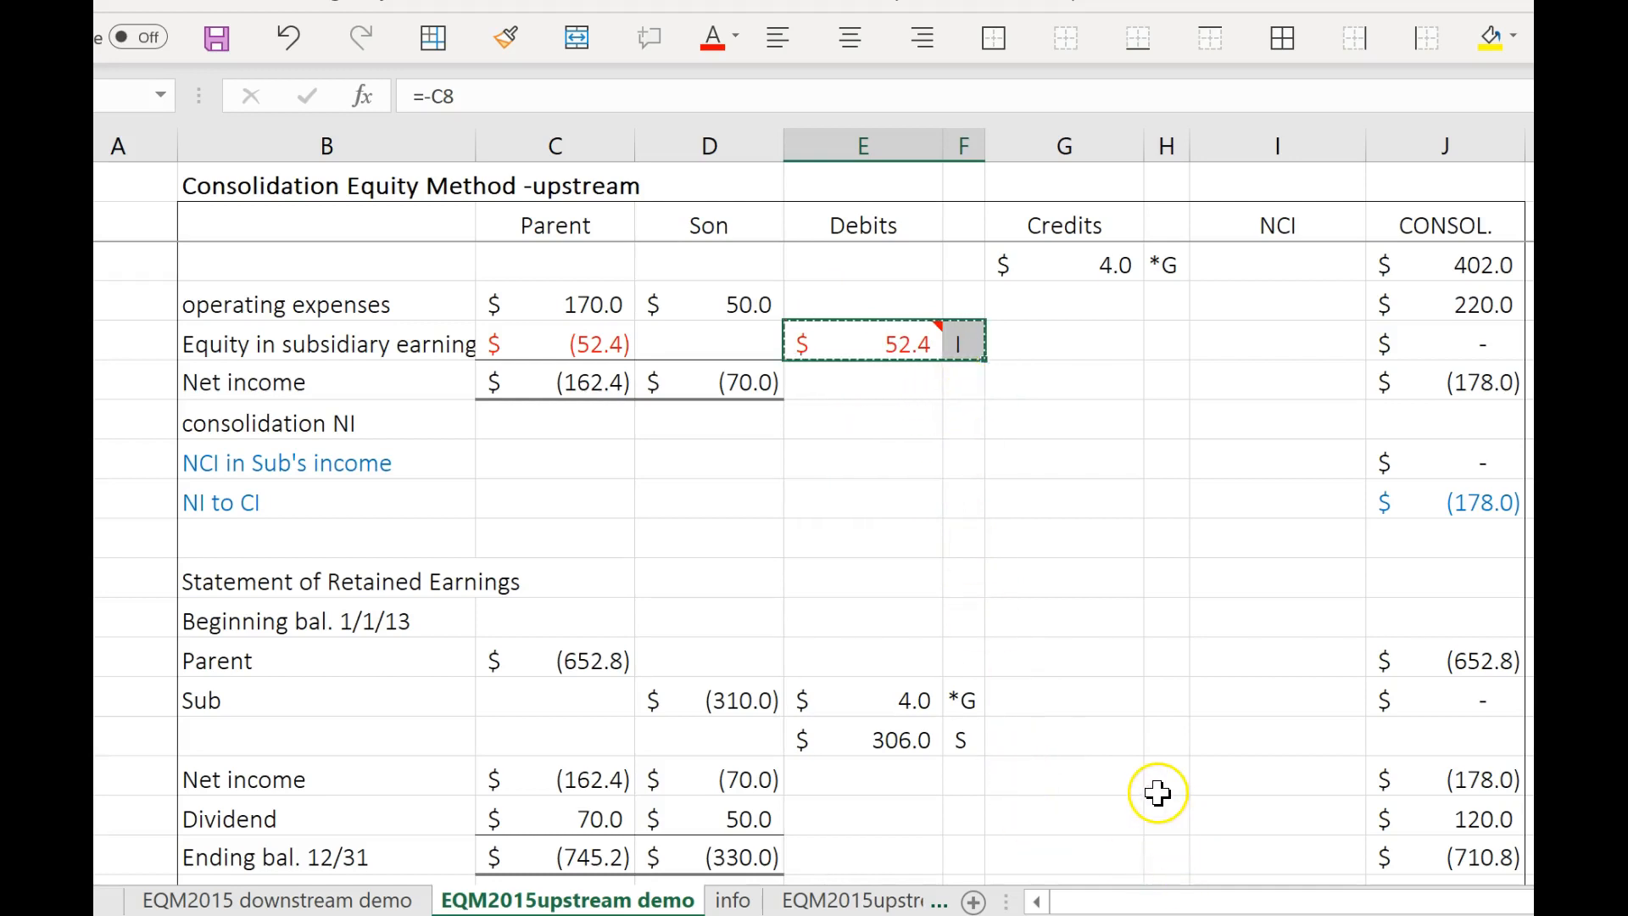
scroll(1128, 778, down, 1)
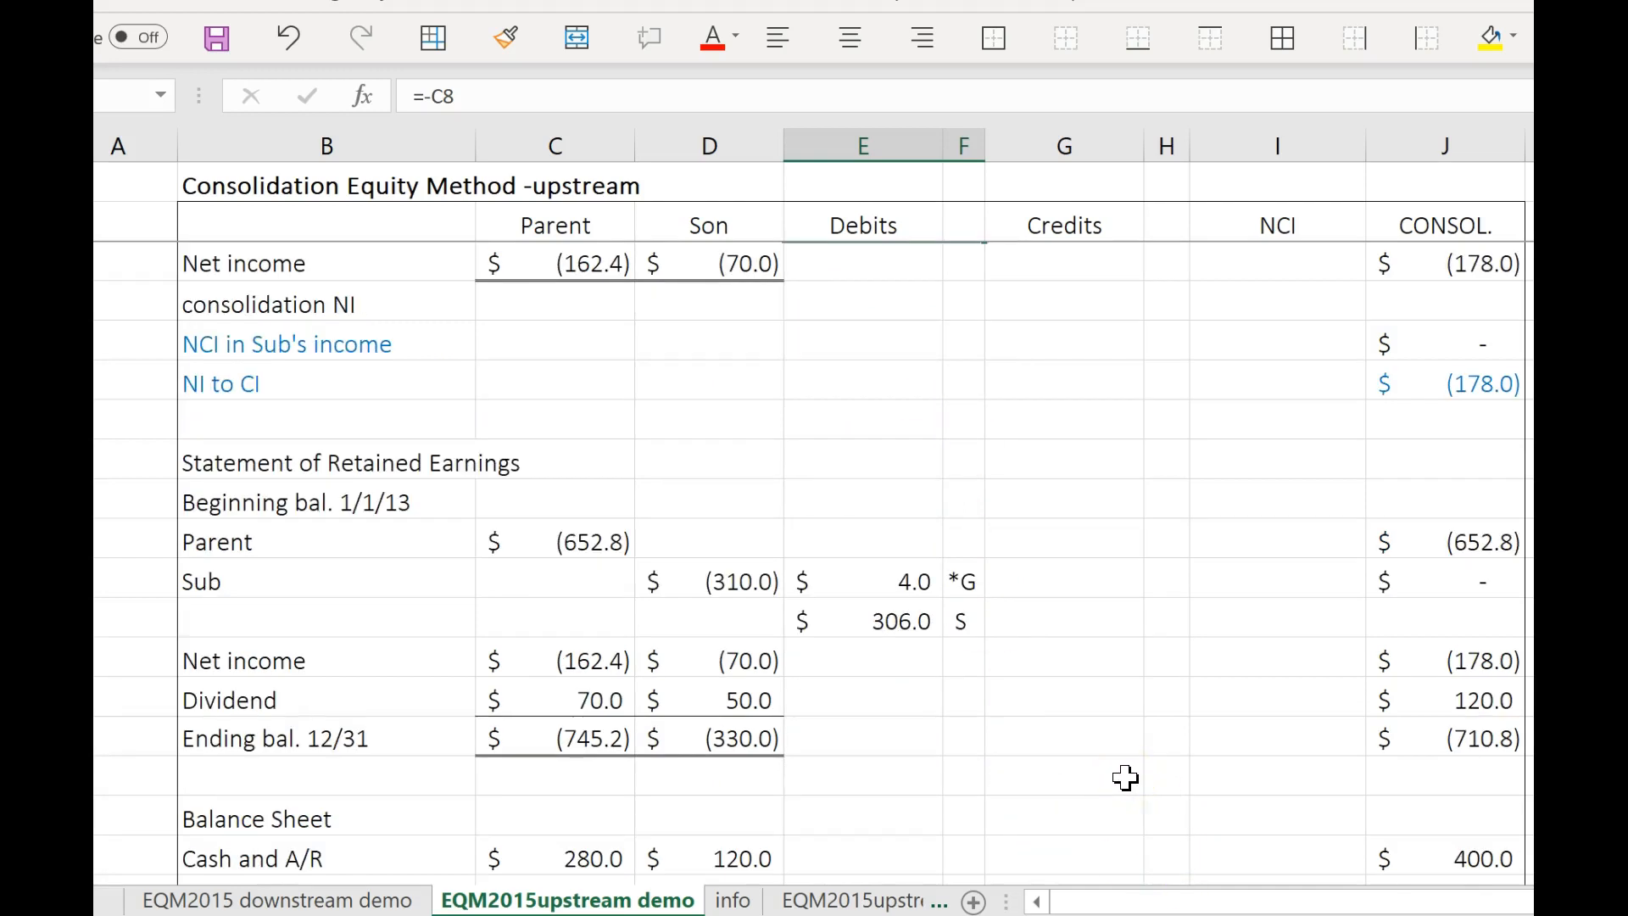
scroll(1127, 778, down, 2)
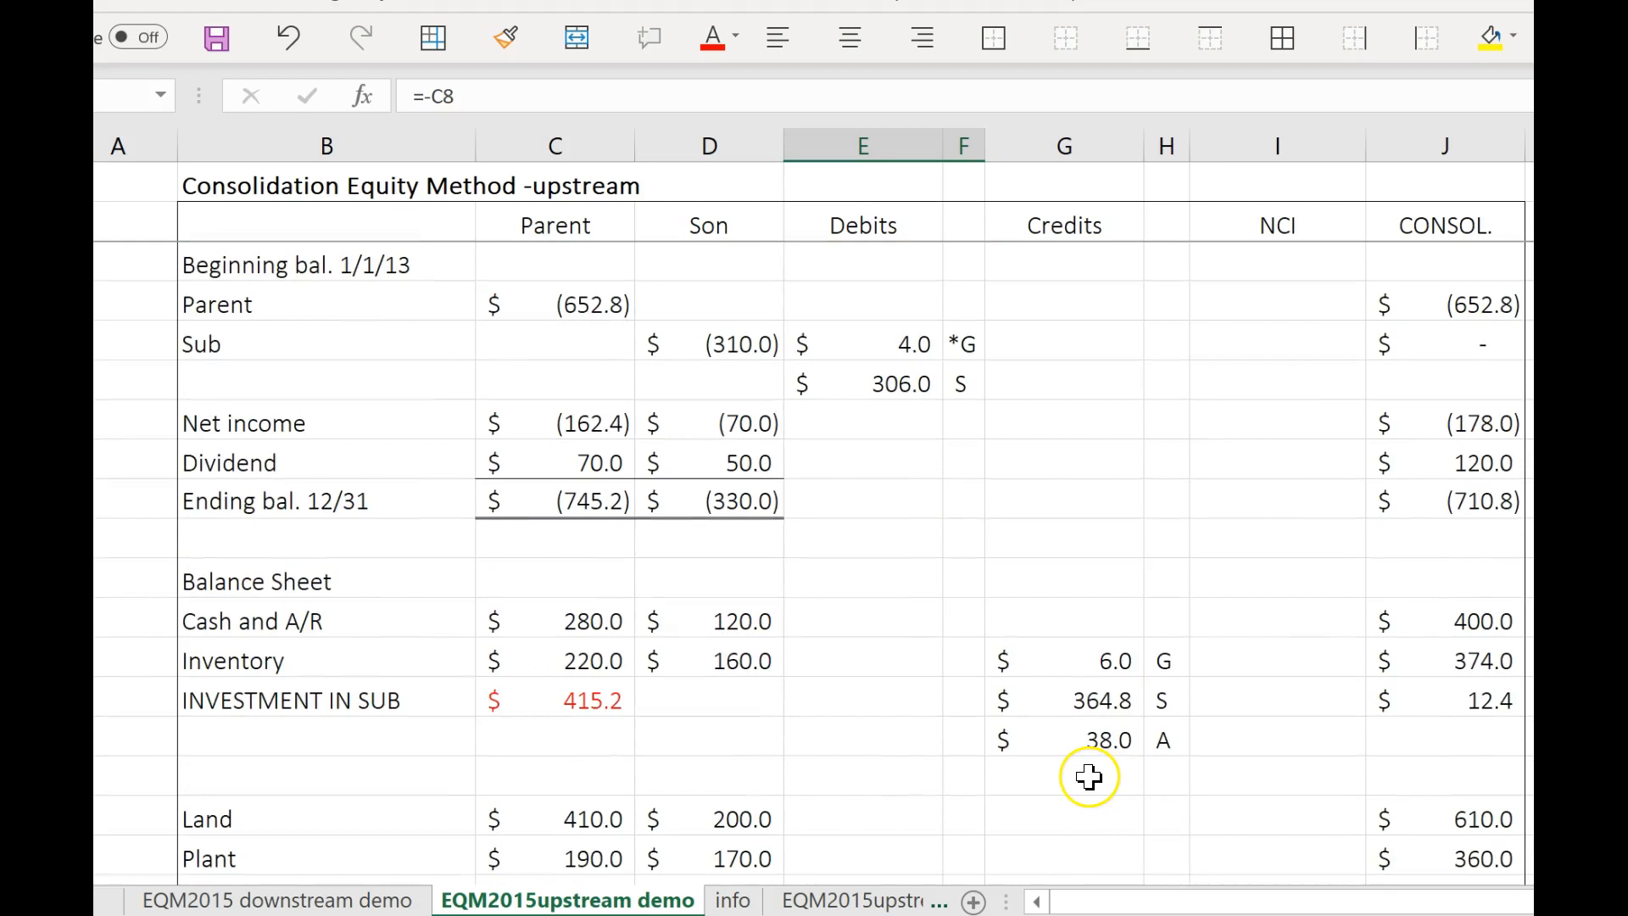
scroll(1089, 777, up, 1)
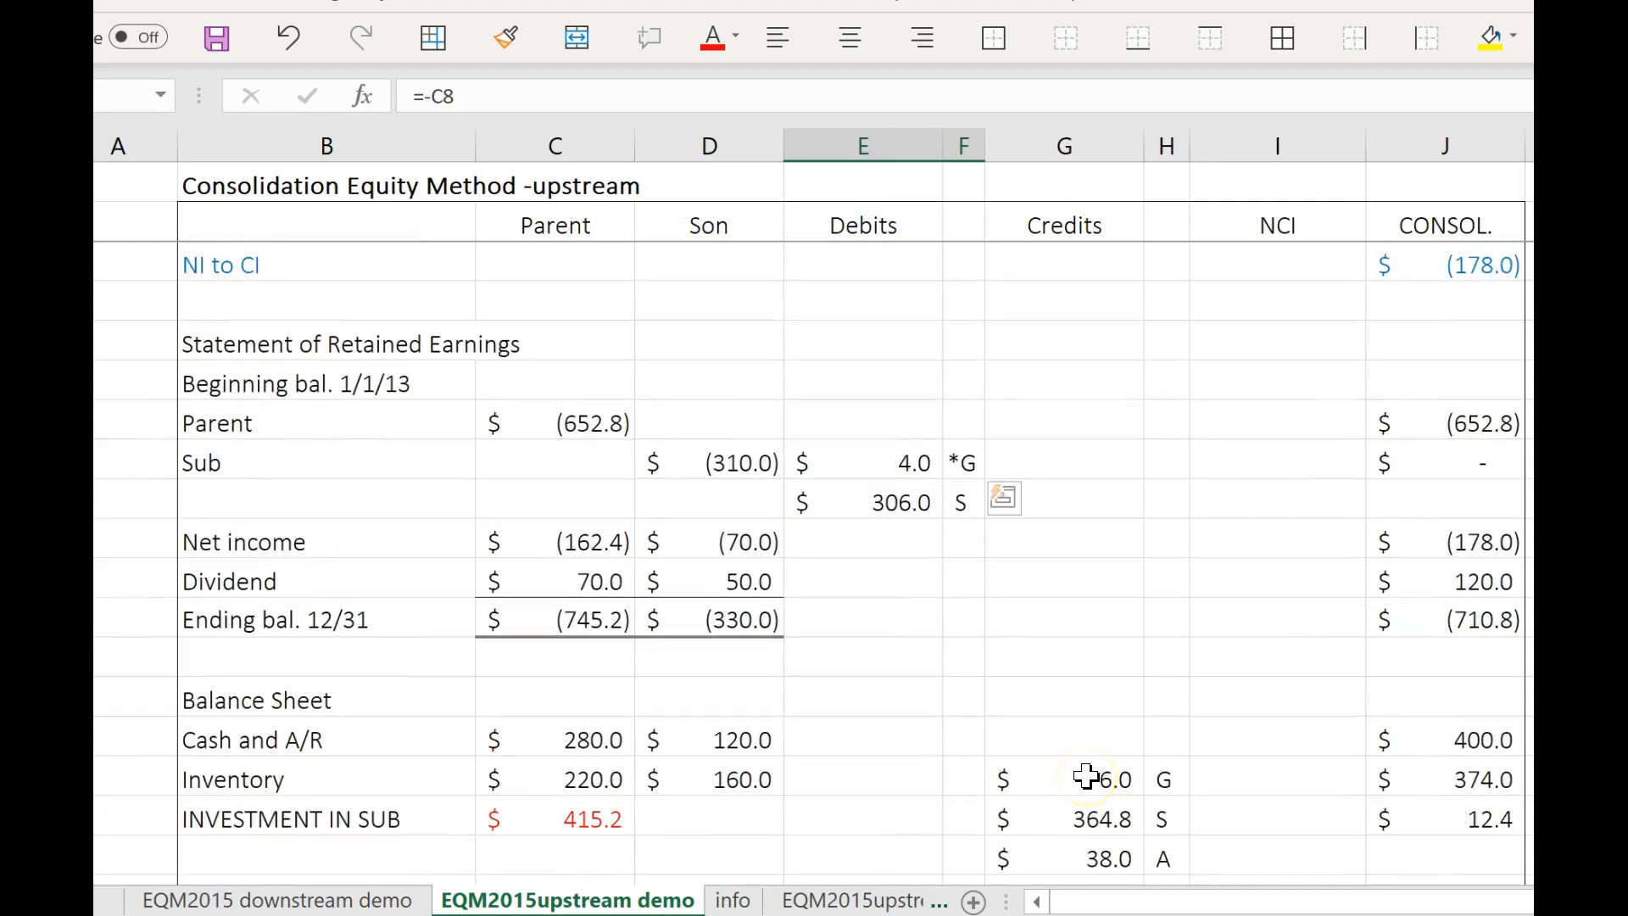
scroll(1088, 776, up, 3)
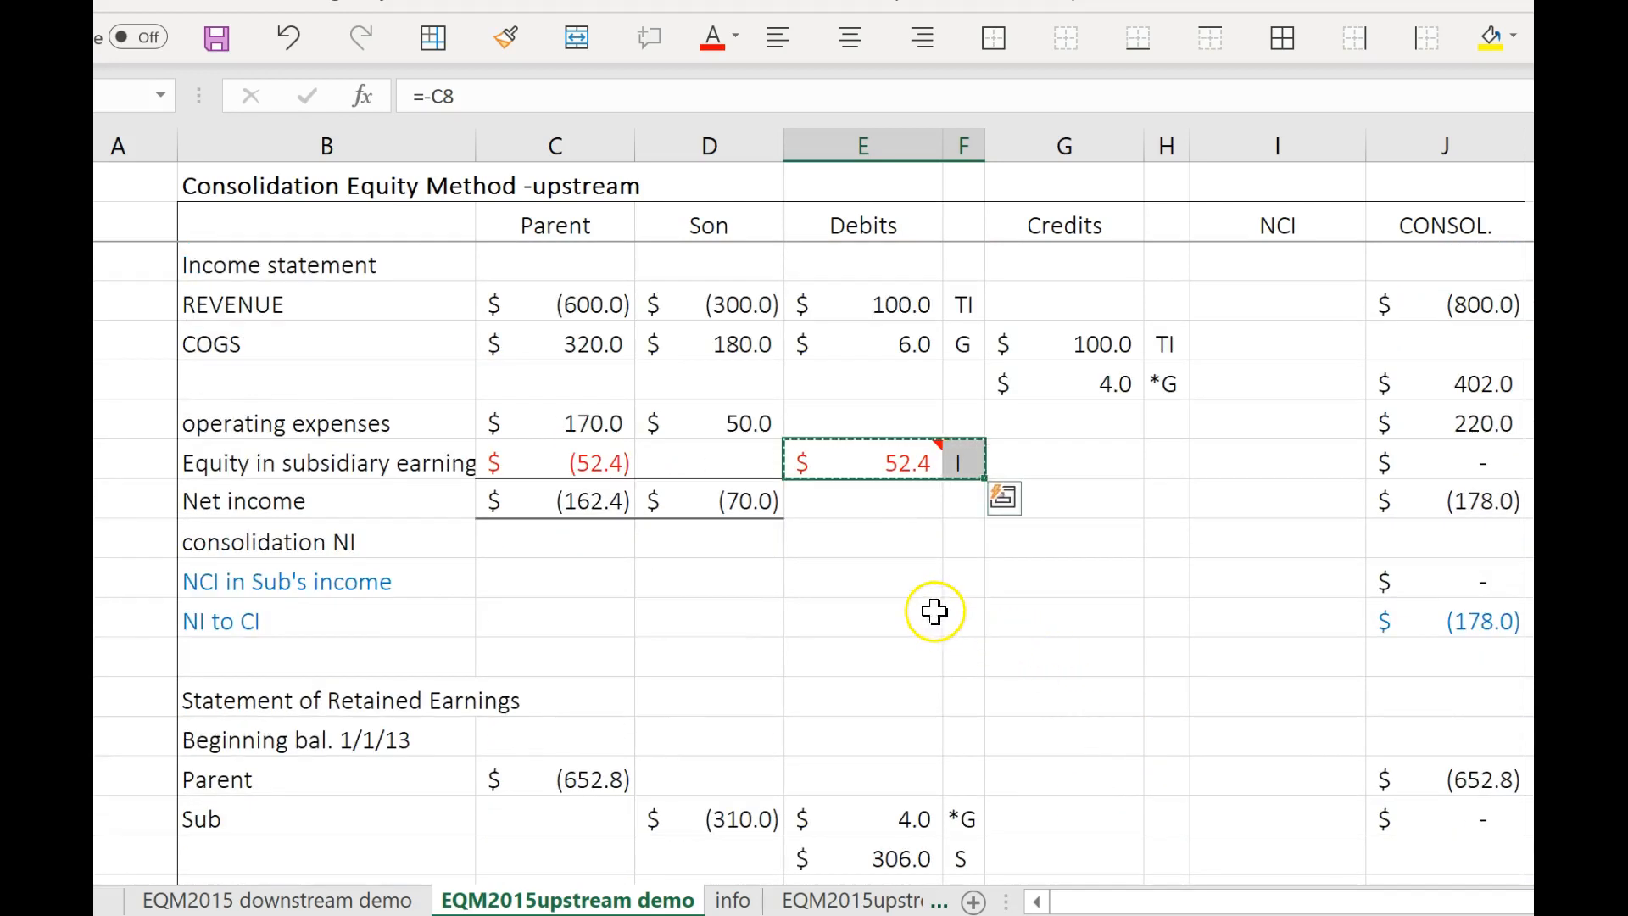
key(ctrl+q)
key(Escape)
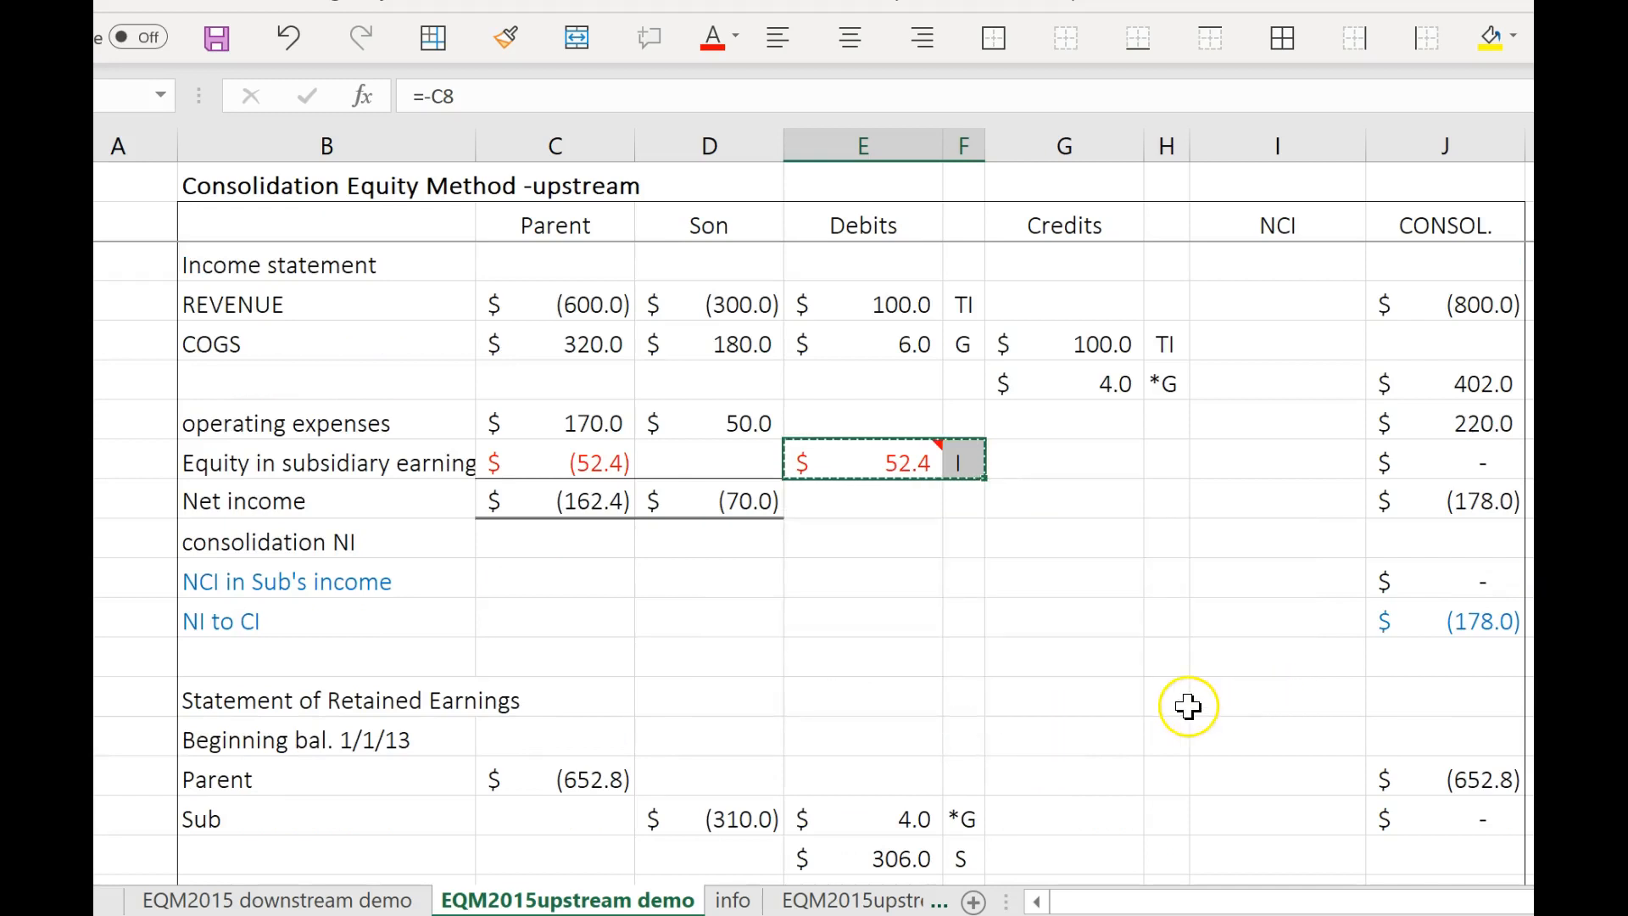
scroll(1188, 702, down, 10)
scroll(1145, 719, up, 4)
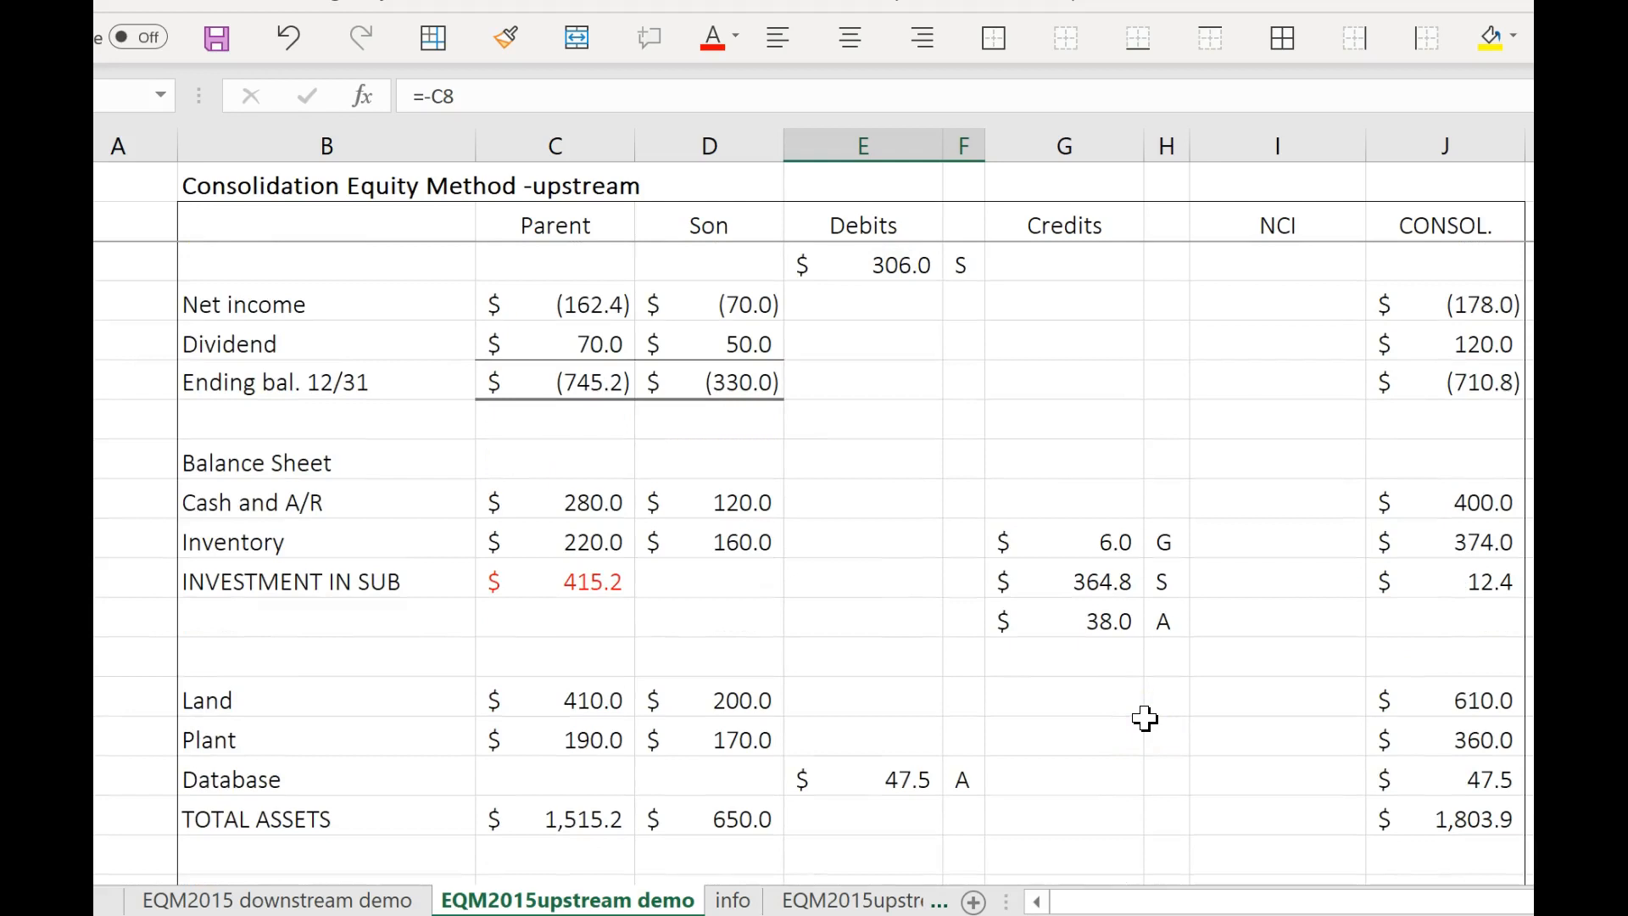
right_click(1058, 666)
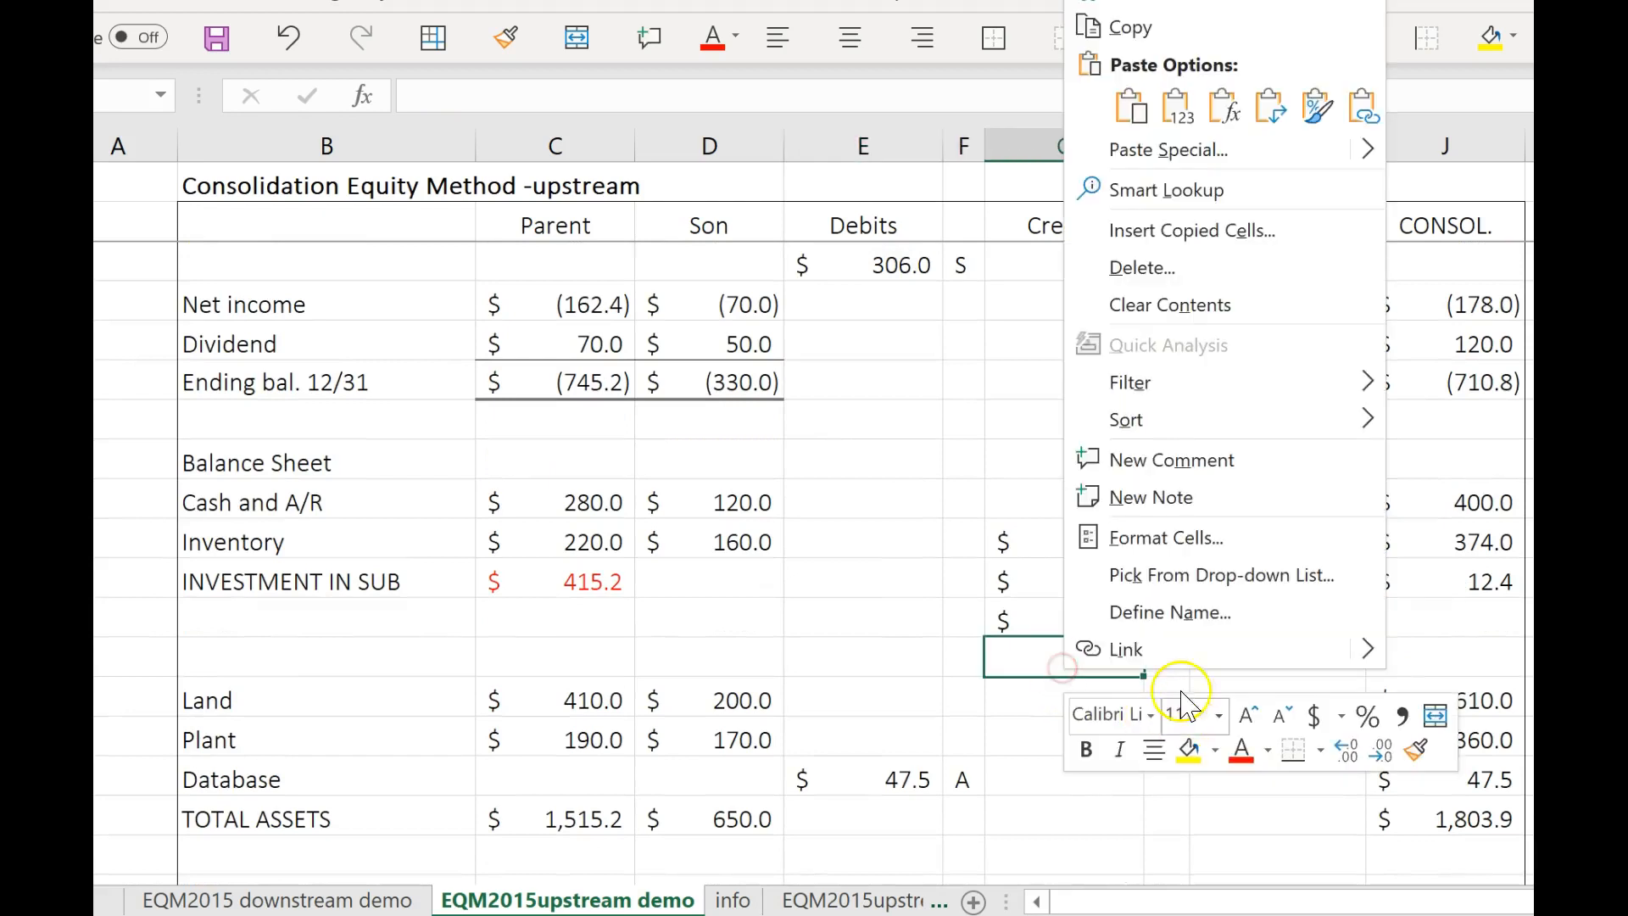
click(1178, 107)
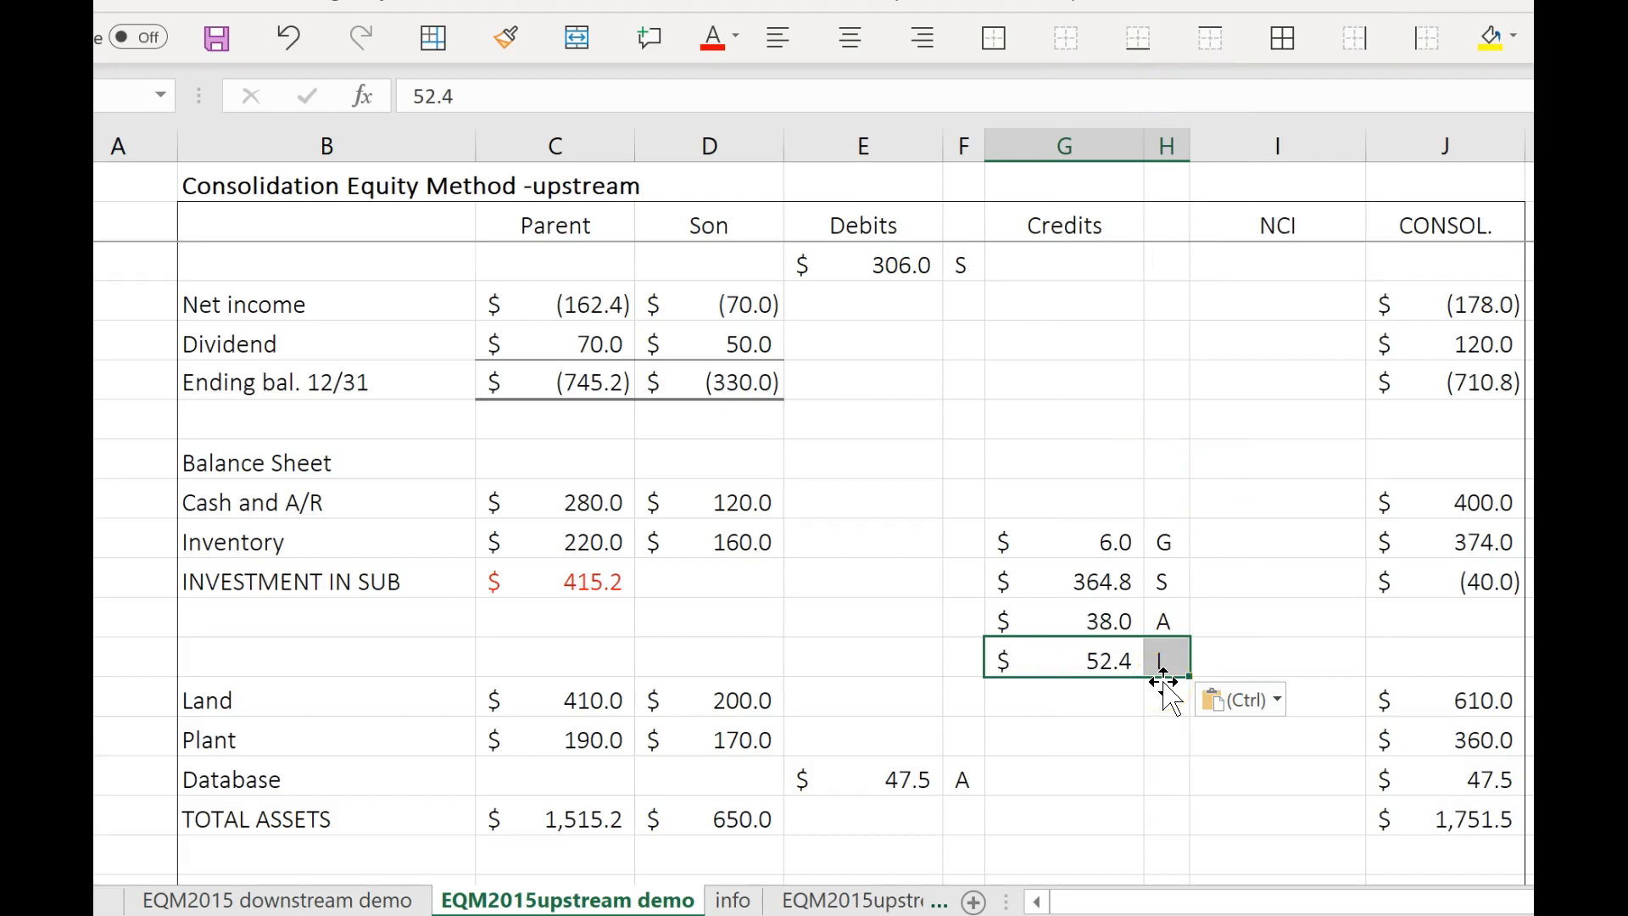
Calculate NCI in Sub's income in the NCI column with the formula =(70-2.5+4-6)*0.2, consulting the info sheet for the amortization.
scroll(1166, 720, up, 2)
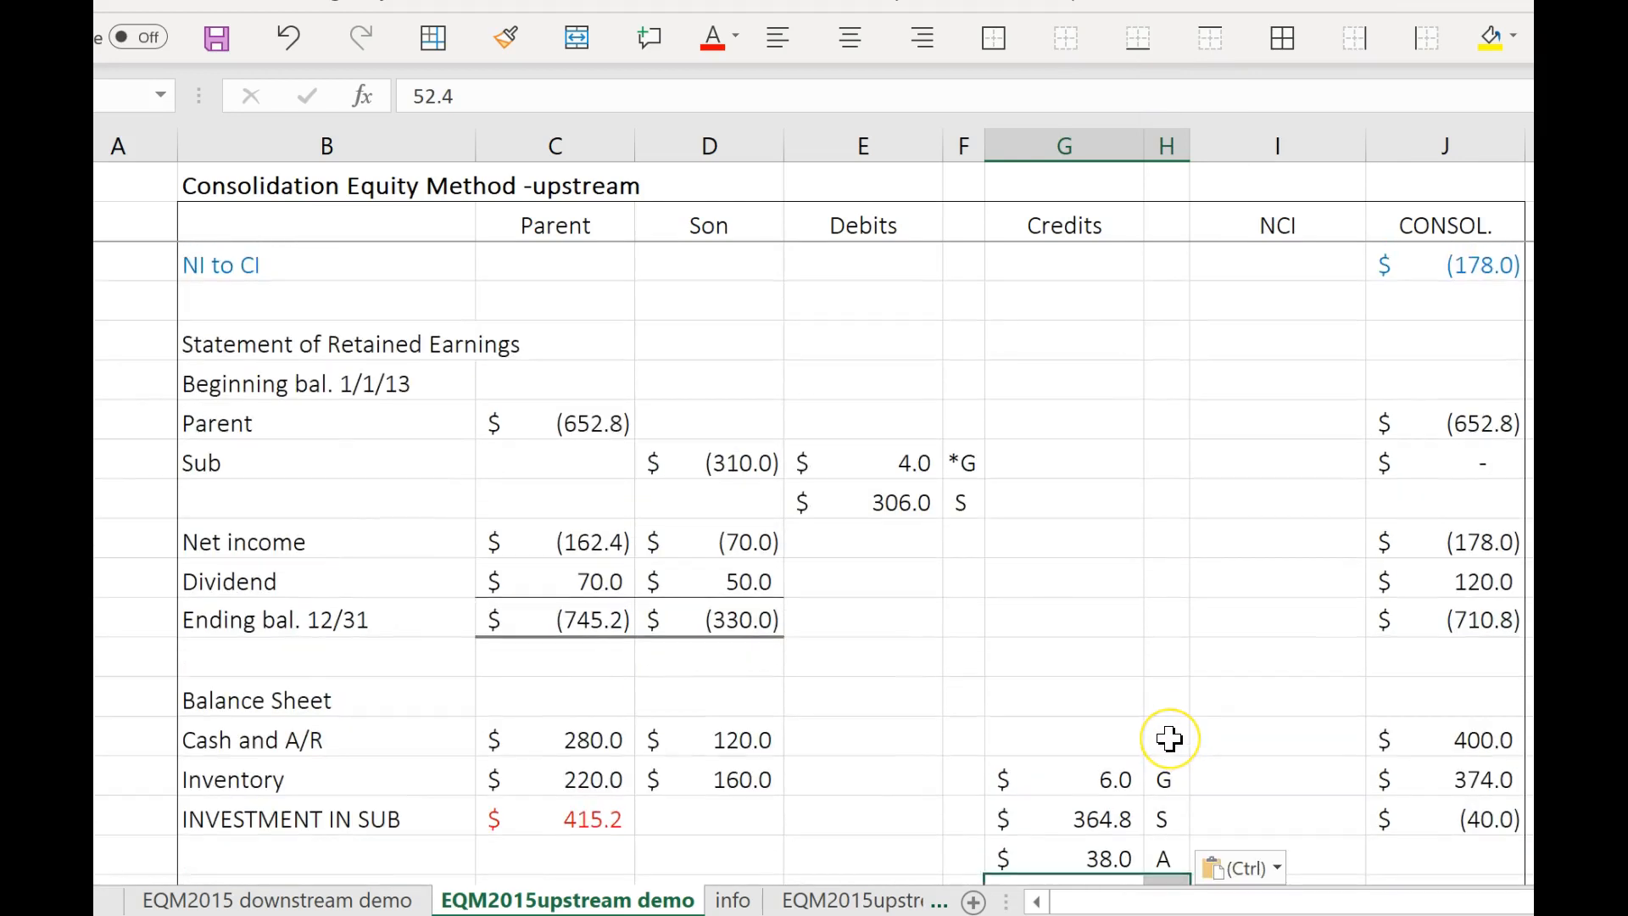
scroll(1171, 742, up, 1)
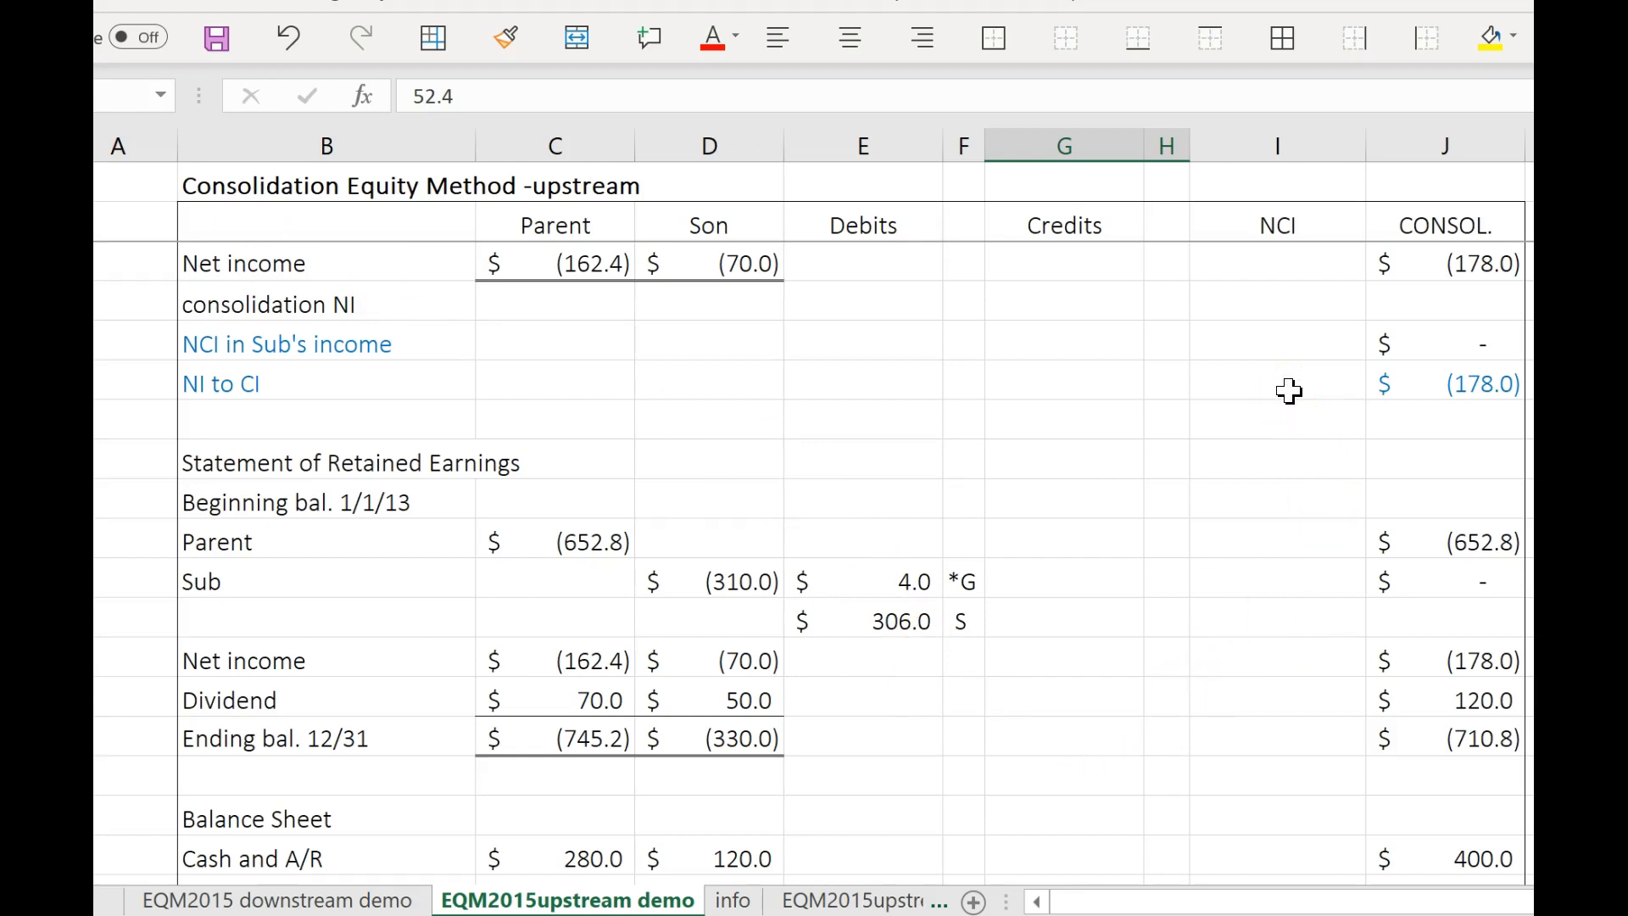
click(316, 350)
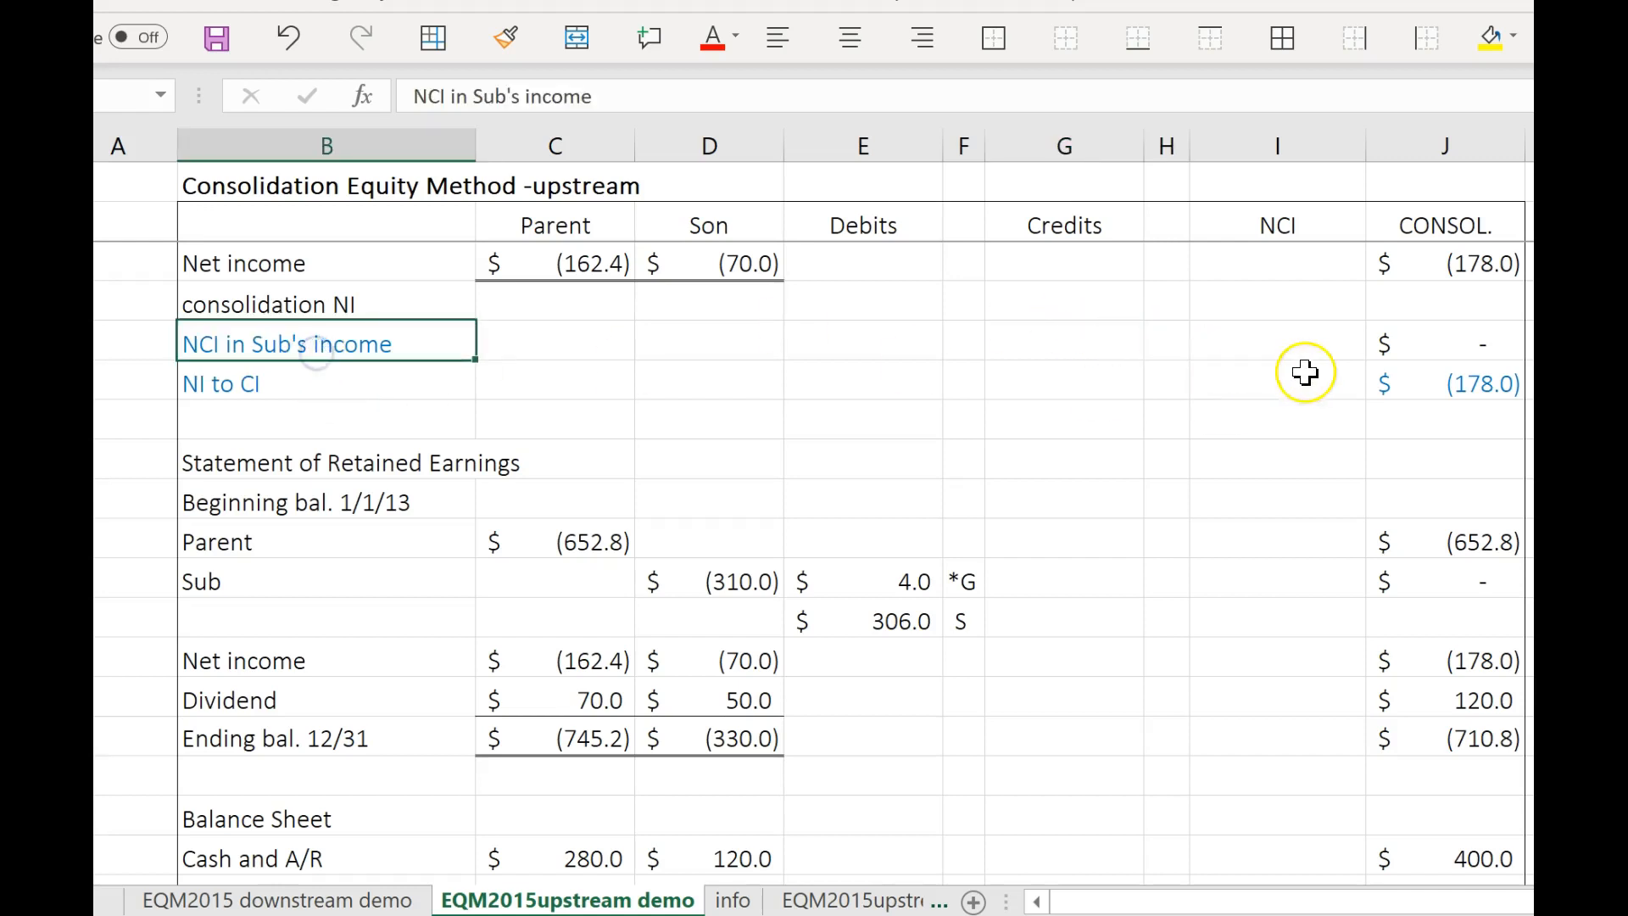
click(1266, 345)
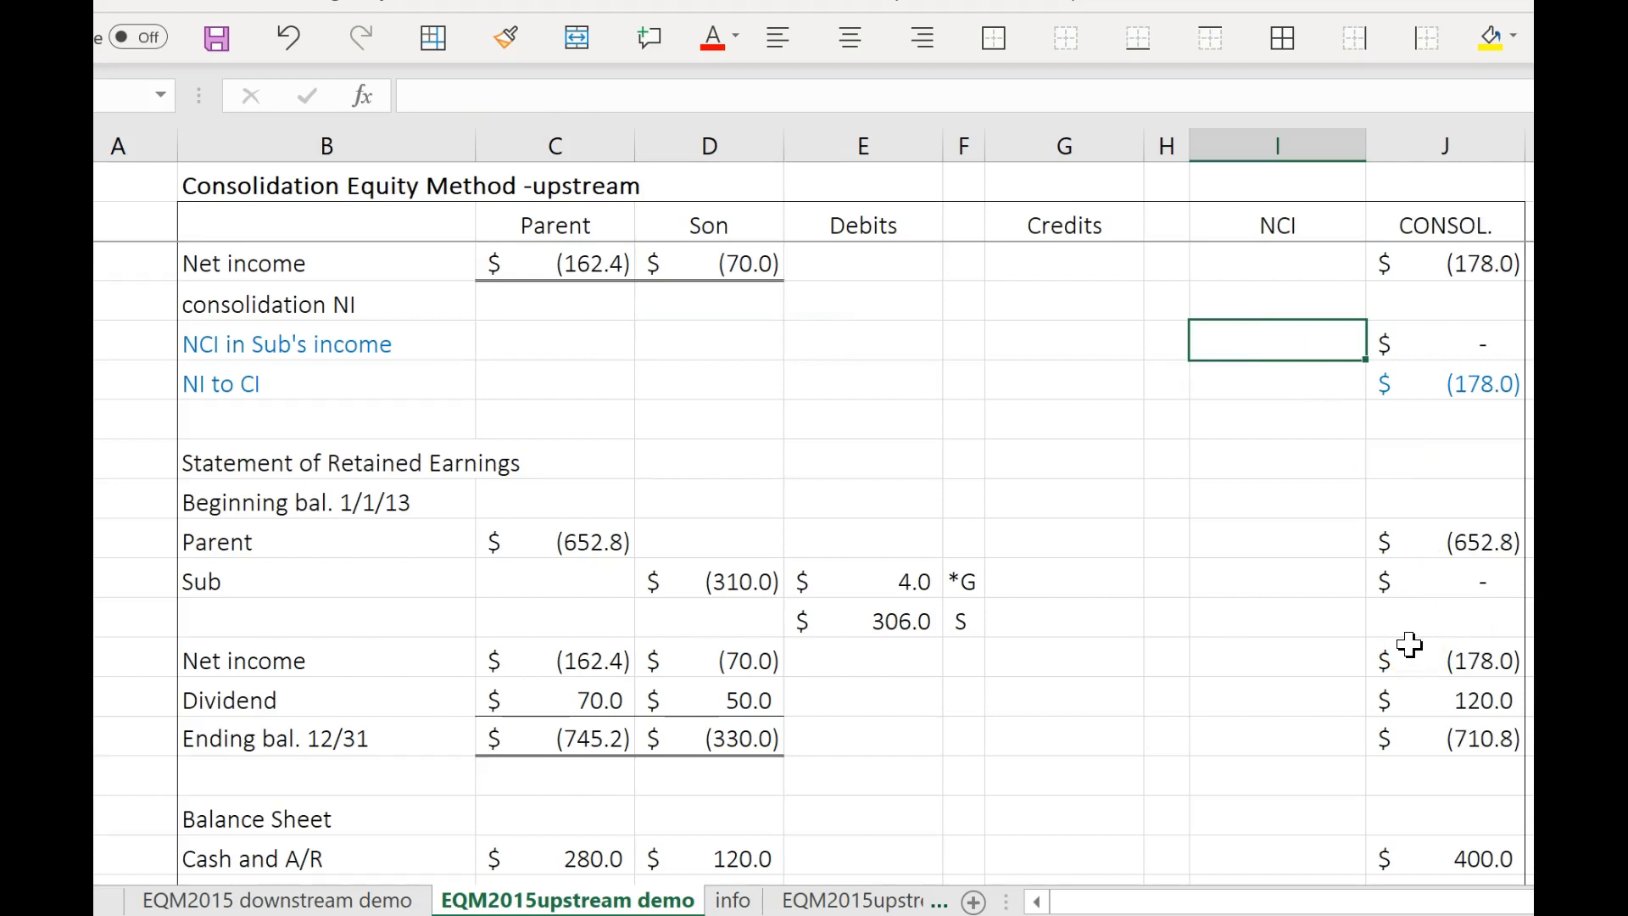
text(=)
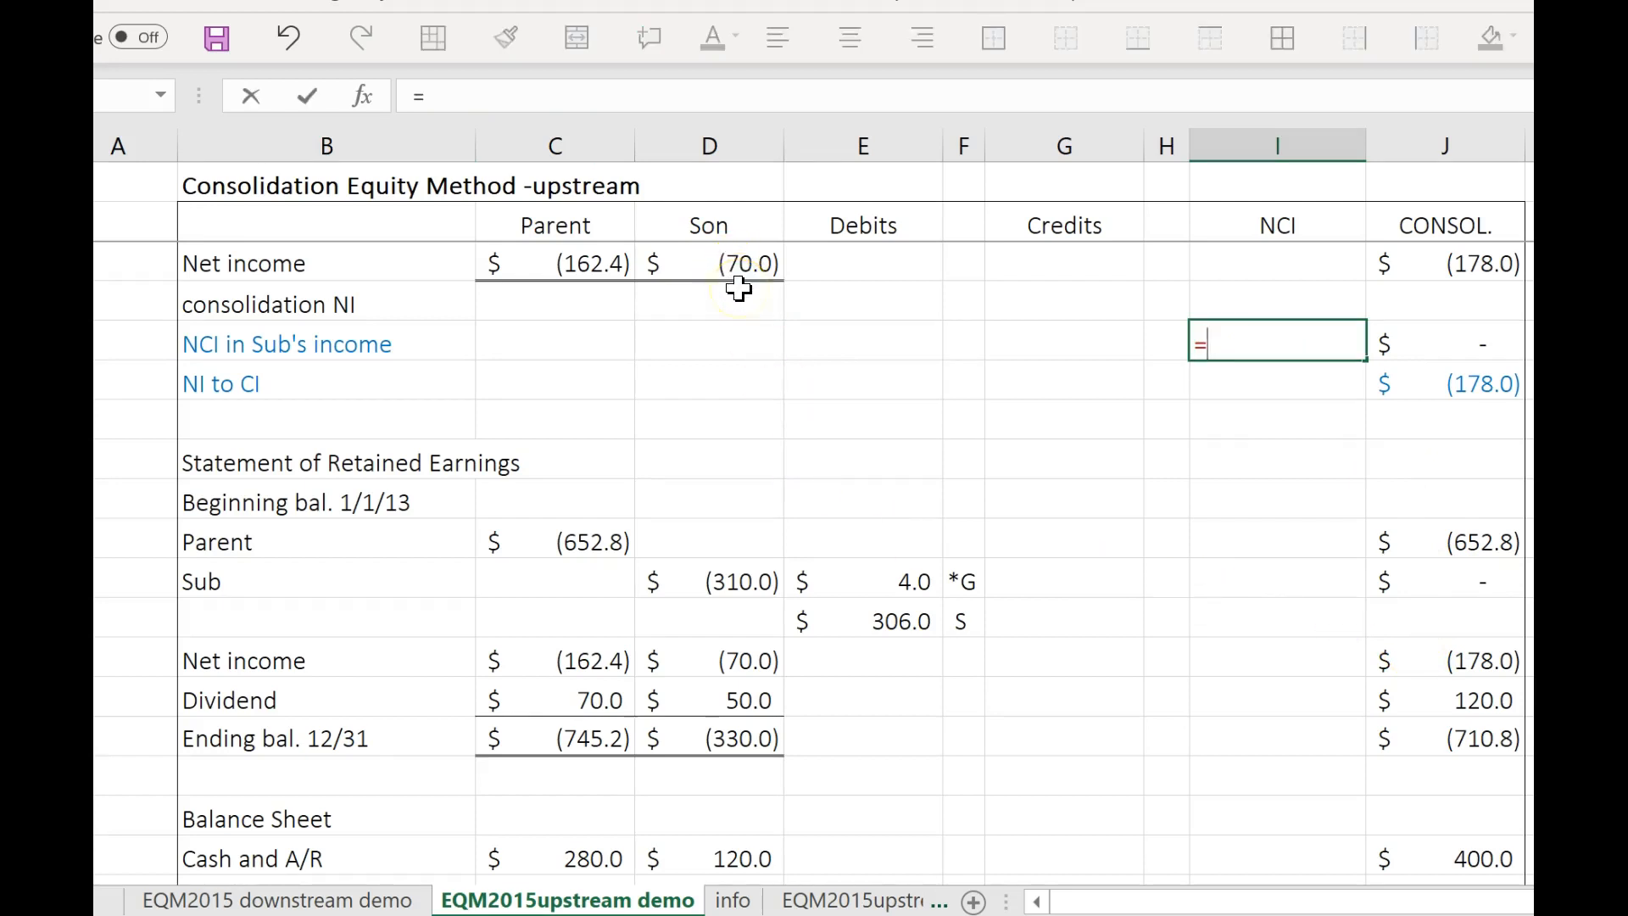
text((70-)
click(731, 901)
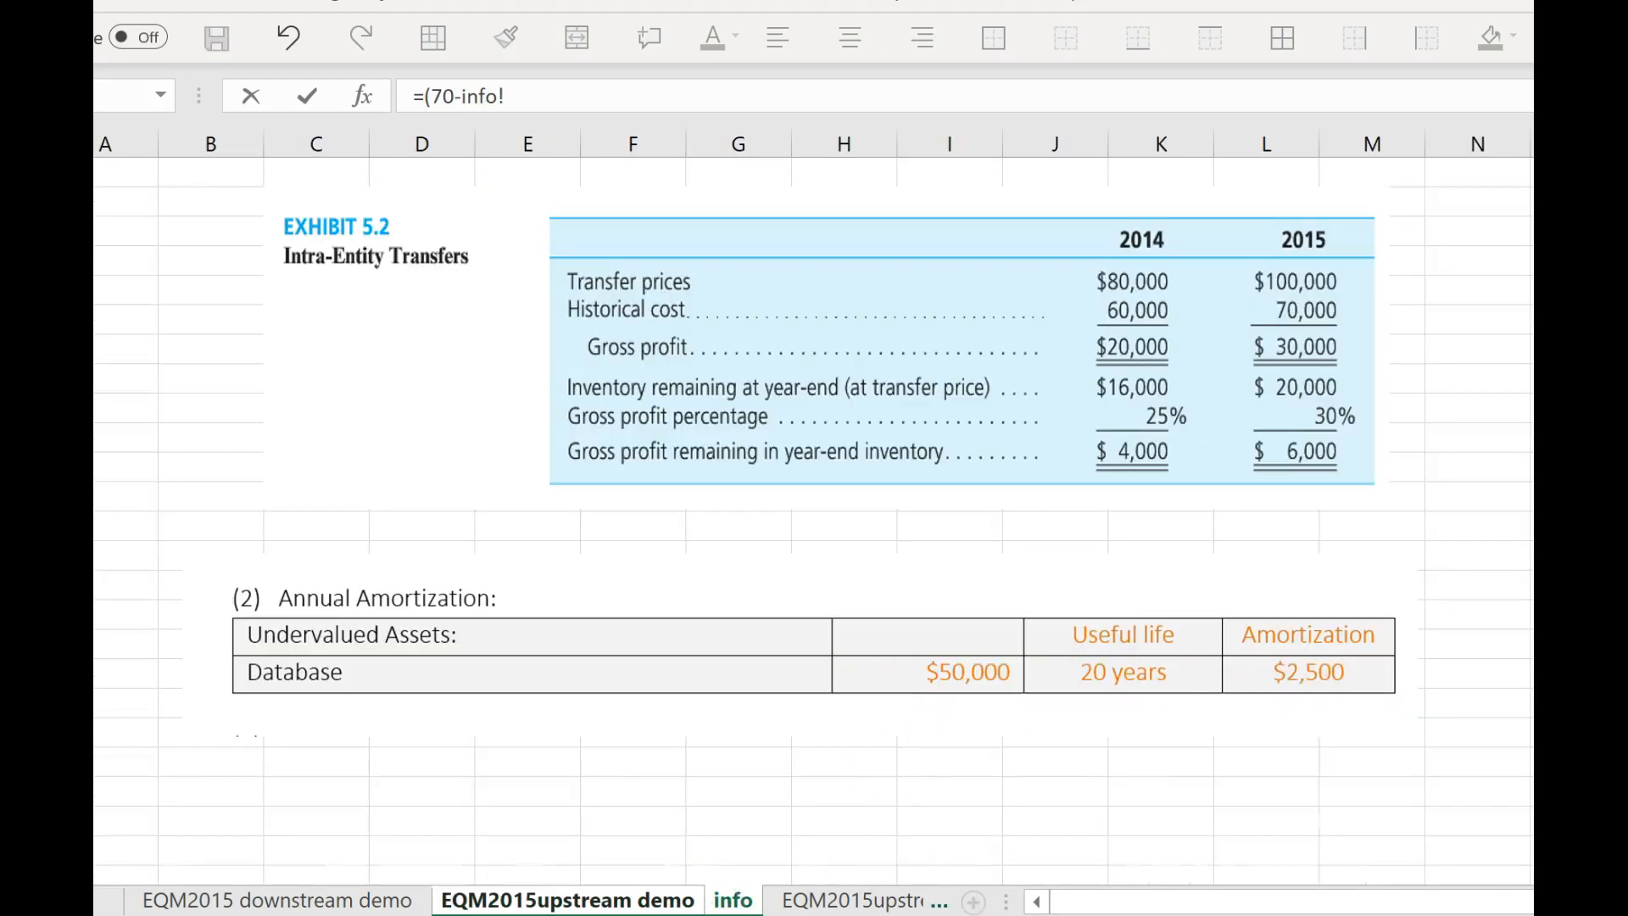
click(648, 901)
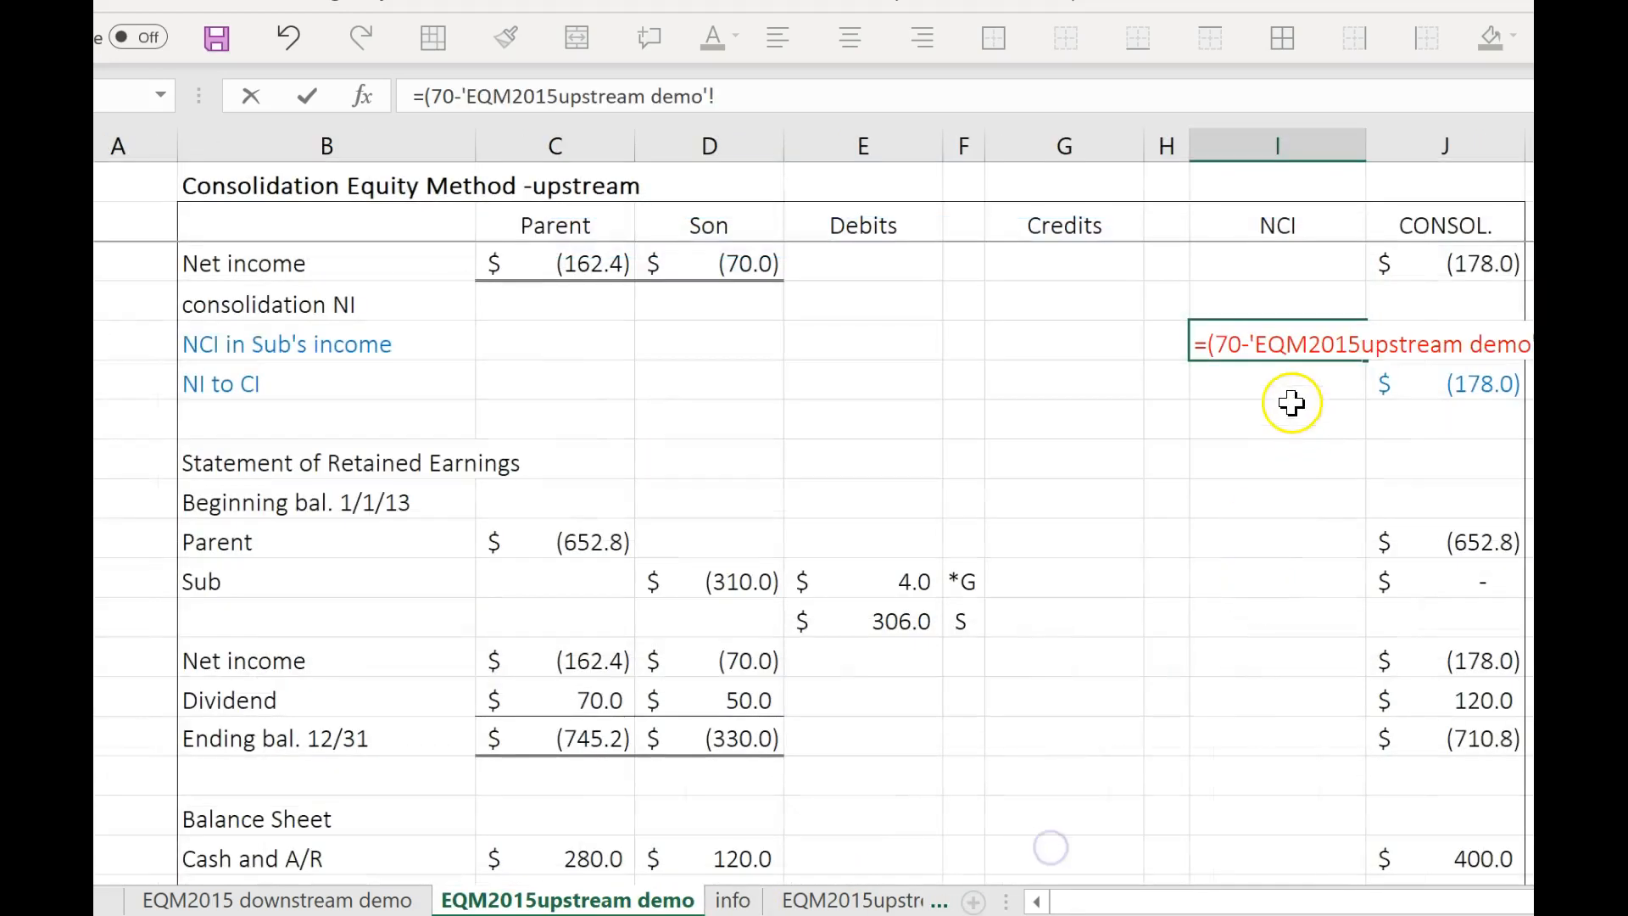
drag(1250, 343, 1532, 343)
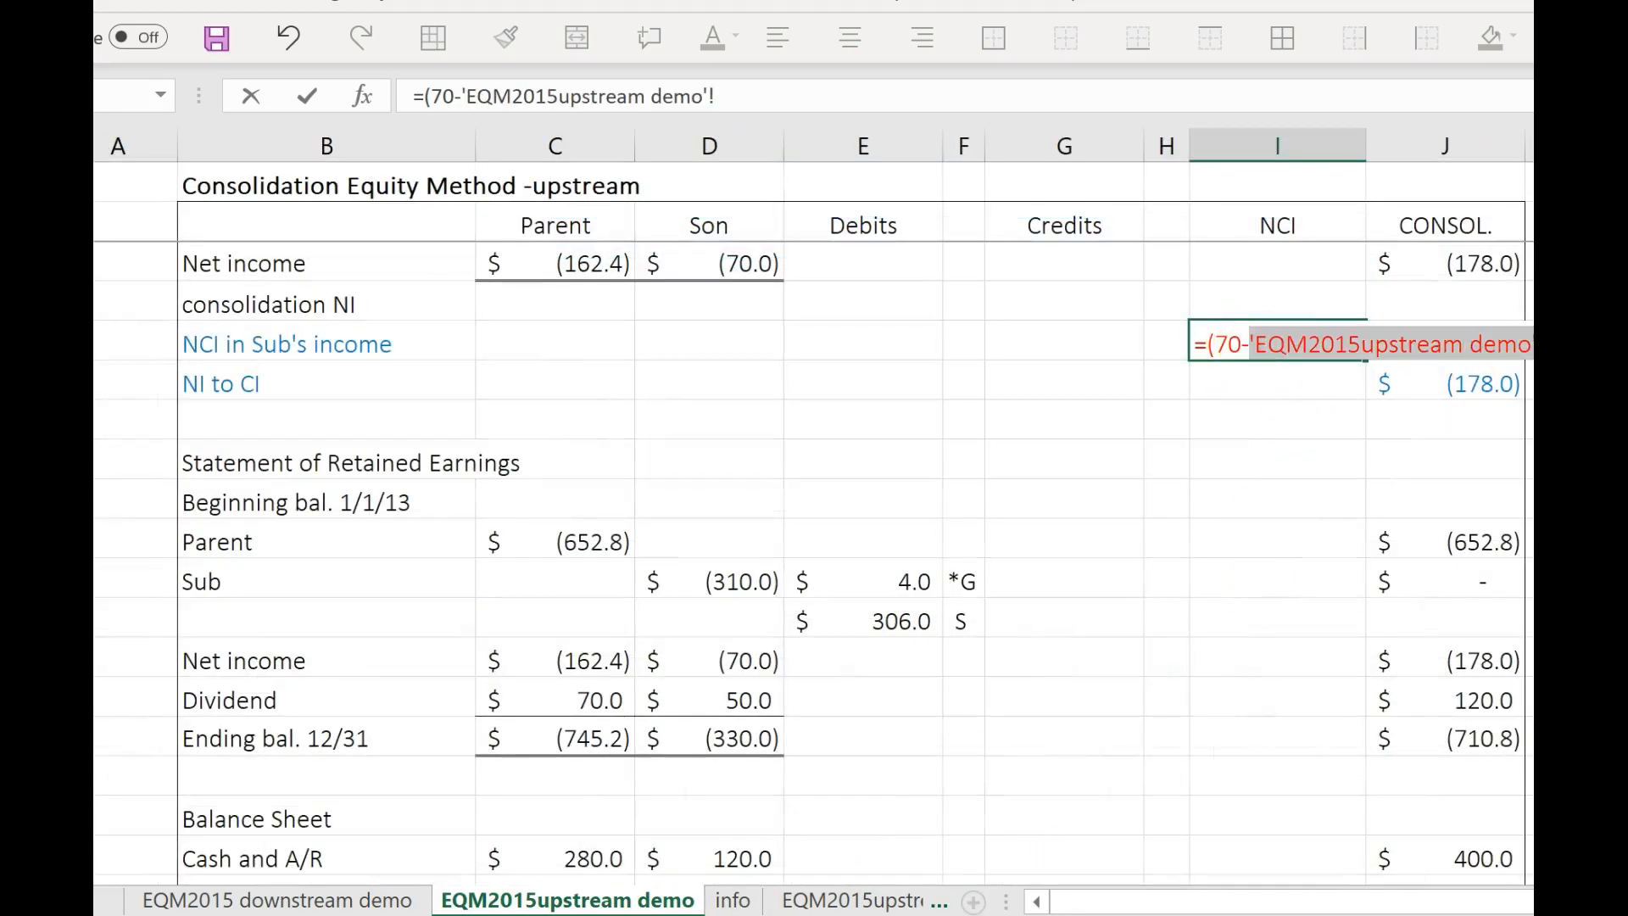
text(2.5+4-6)*2)
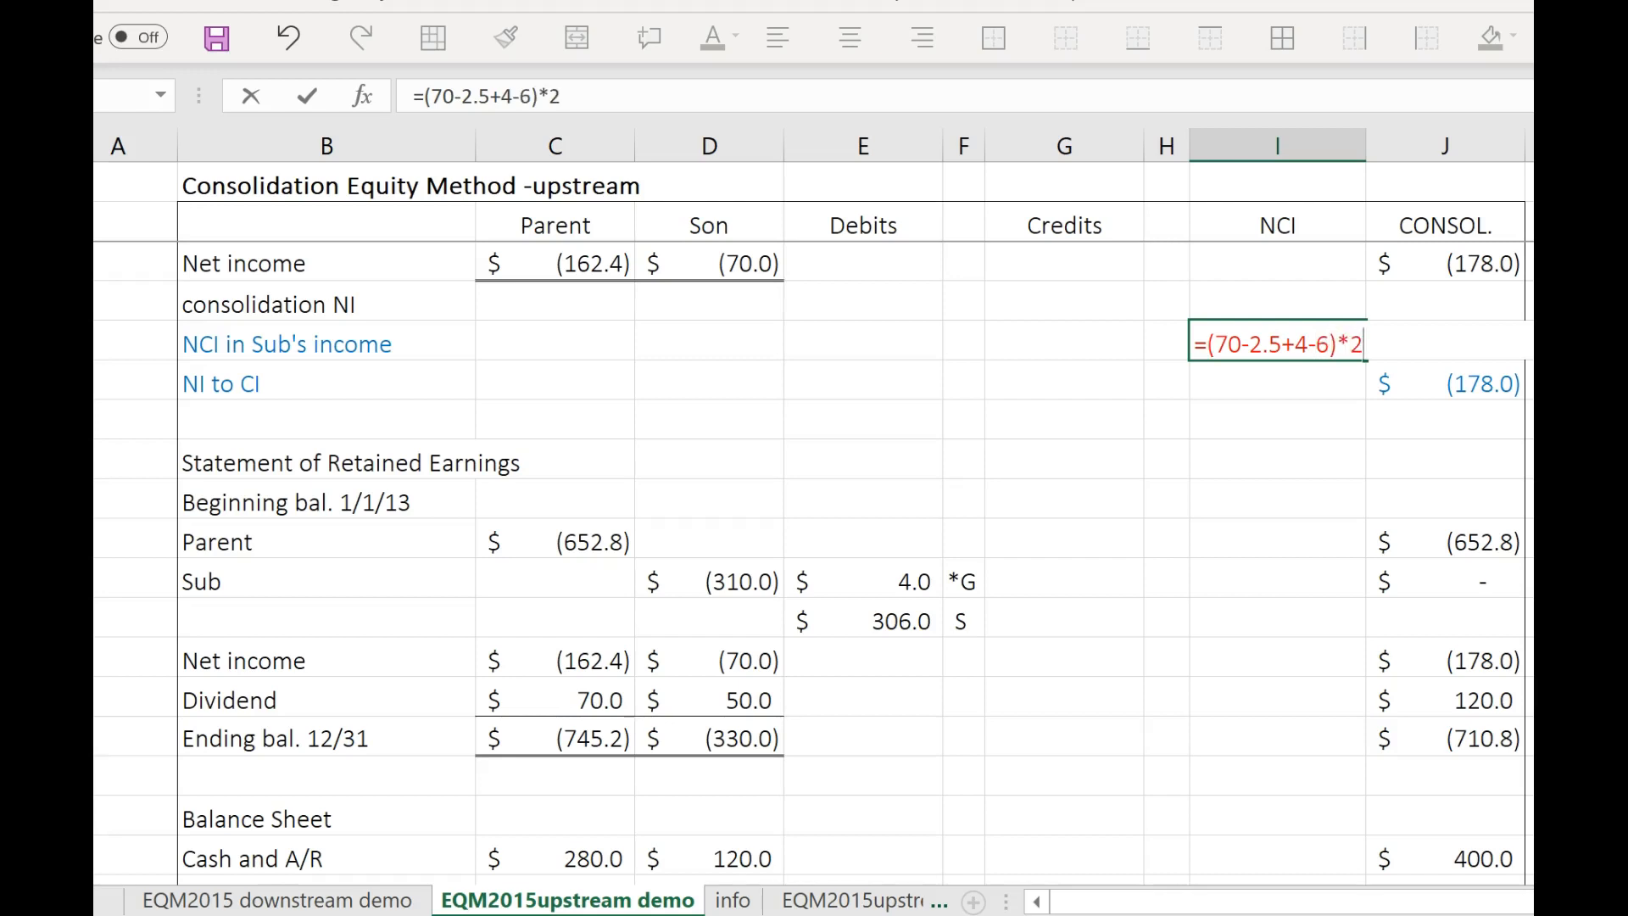
key(BackSpace)
text(.2)
key(Return)
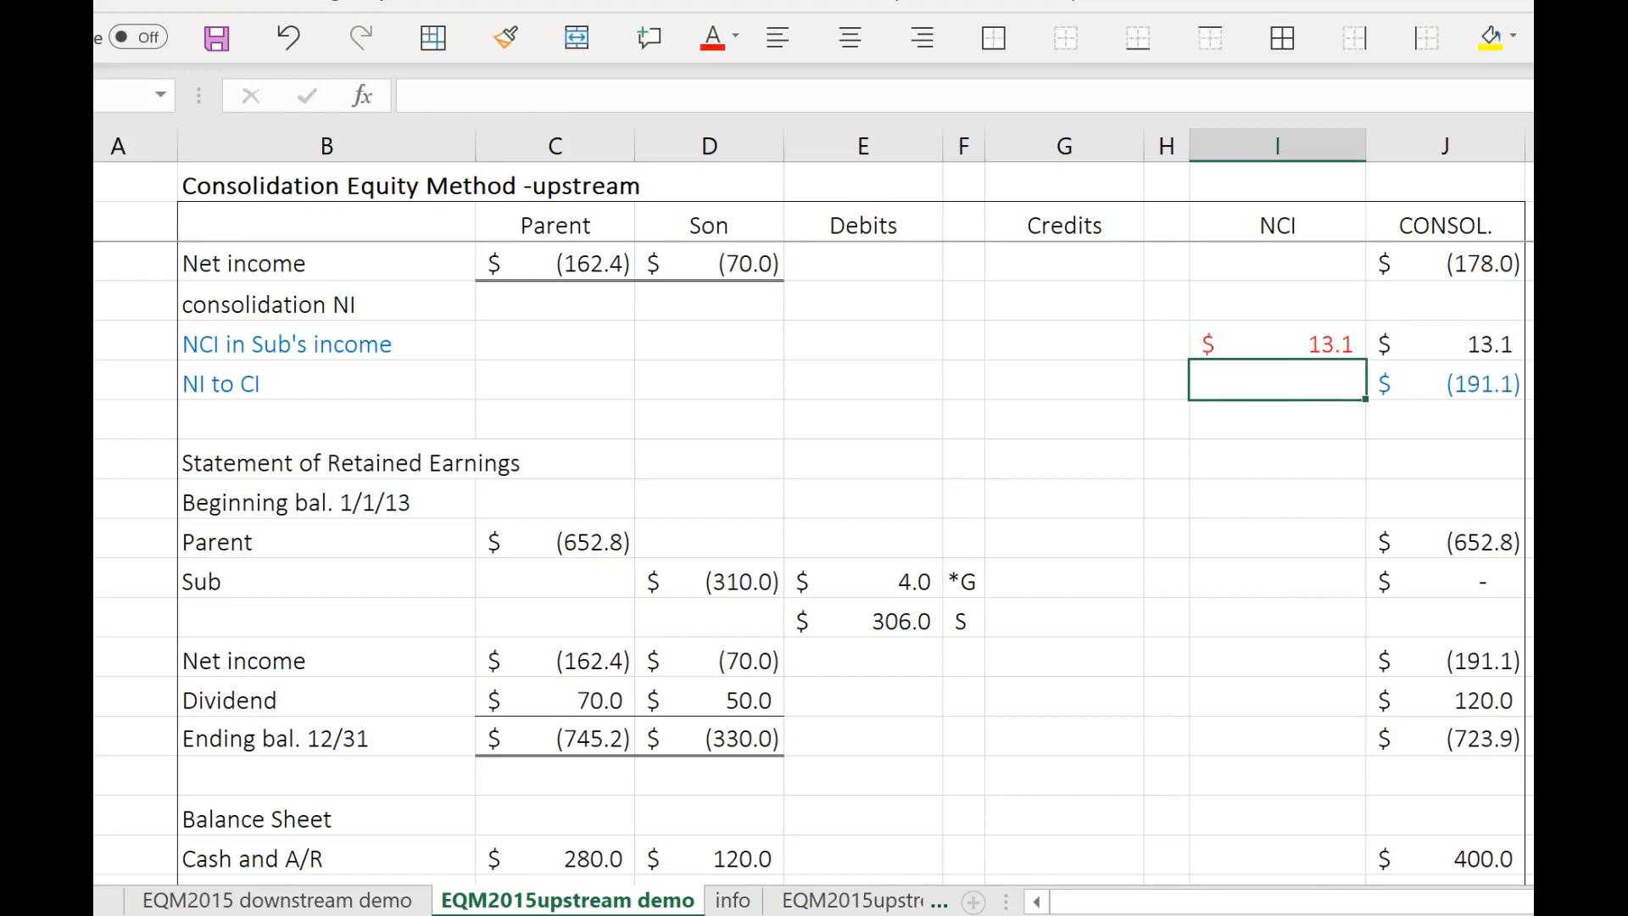
Check the NCI income formula against the 12/31/15 NCI in Subsidiary Earnings balance in the Word document's Table 5.9 (cont'd), and return to Excel.
click(1236, 346)
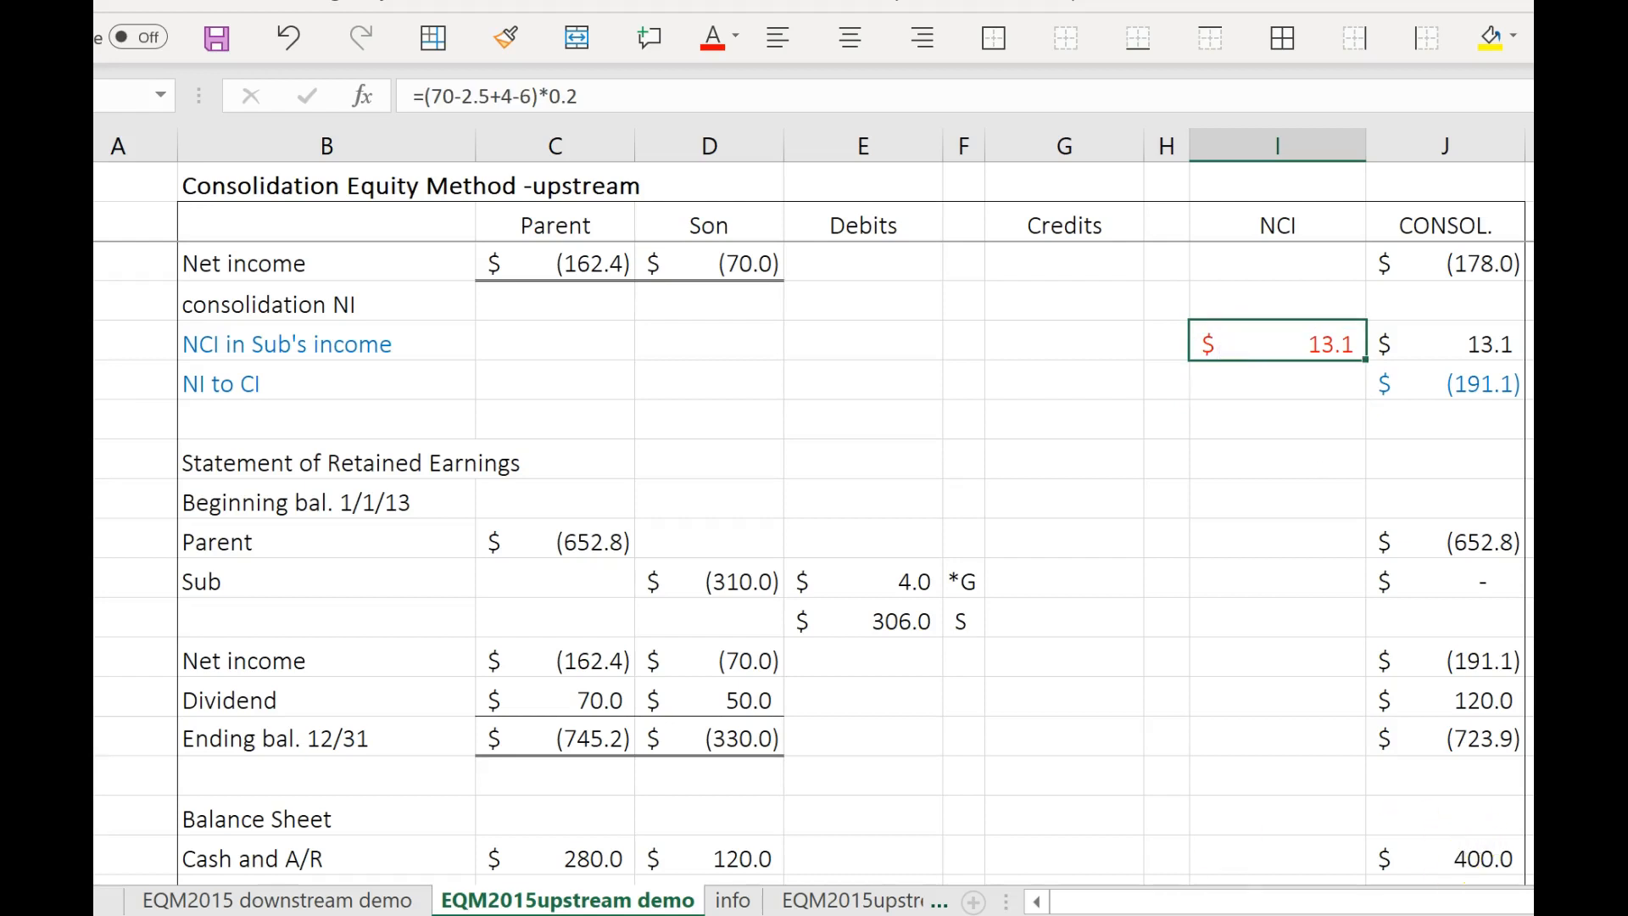
mouse_move(985, 915)
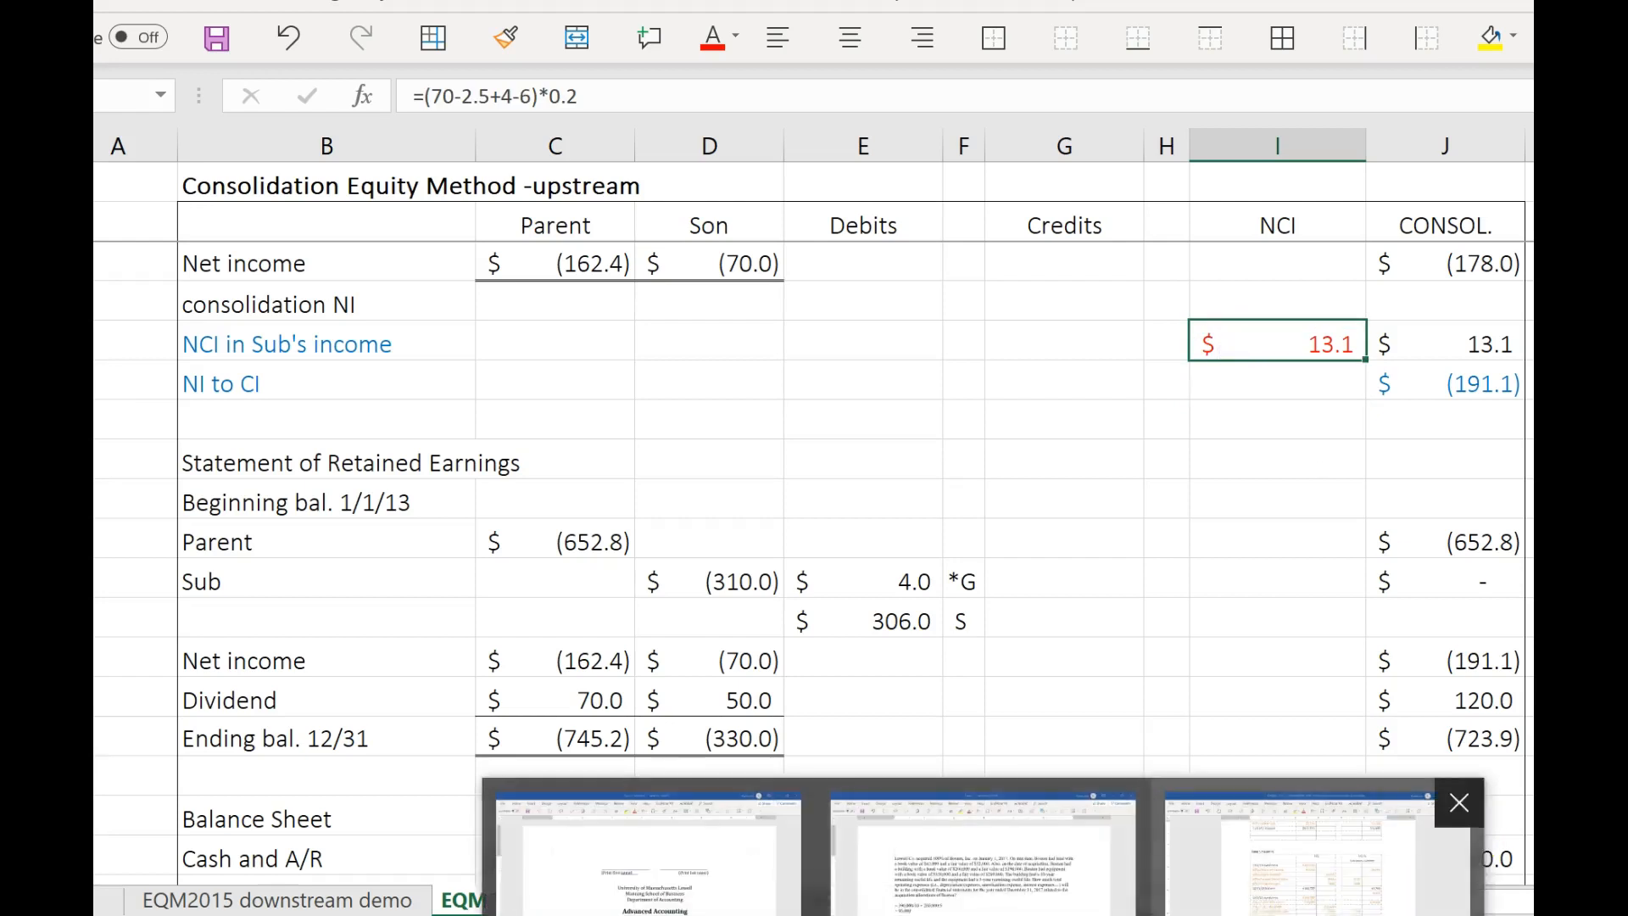
click(1323, 873)
scroll(1033, 711, down, 1)
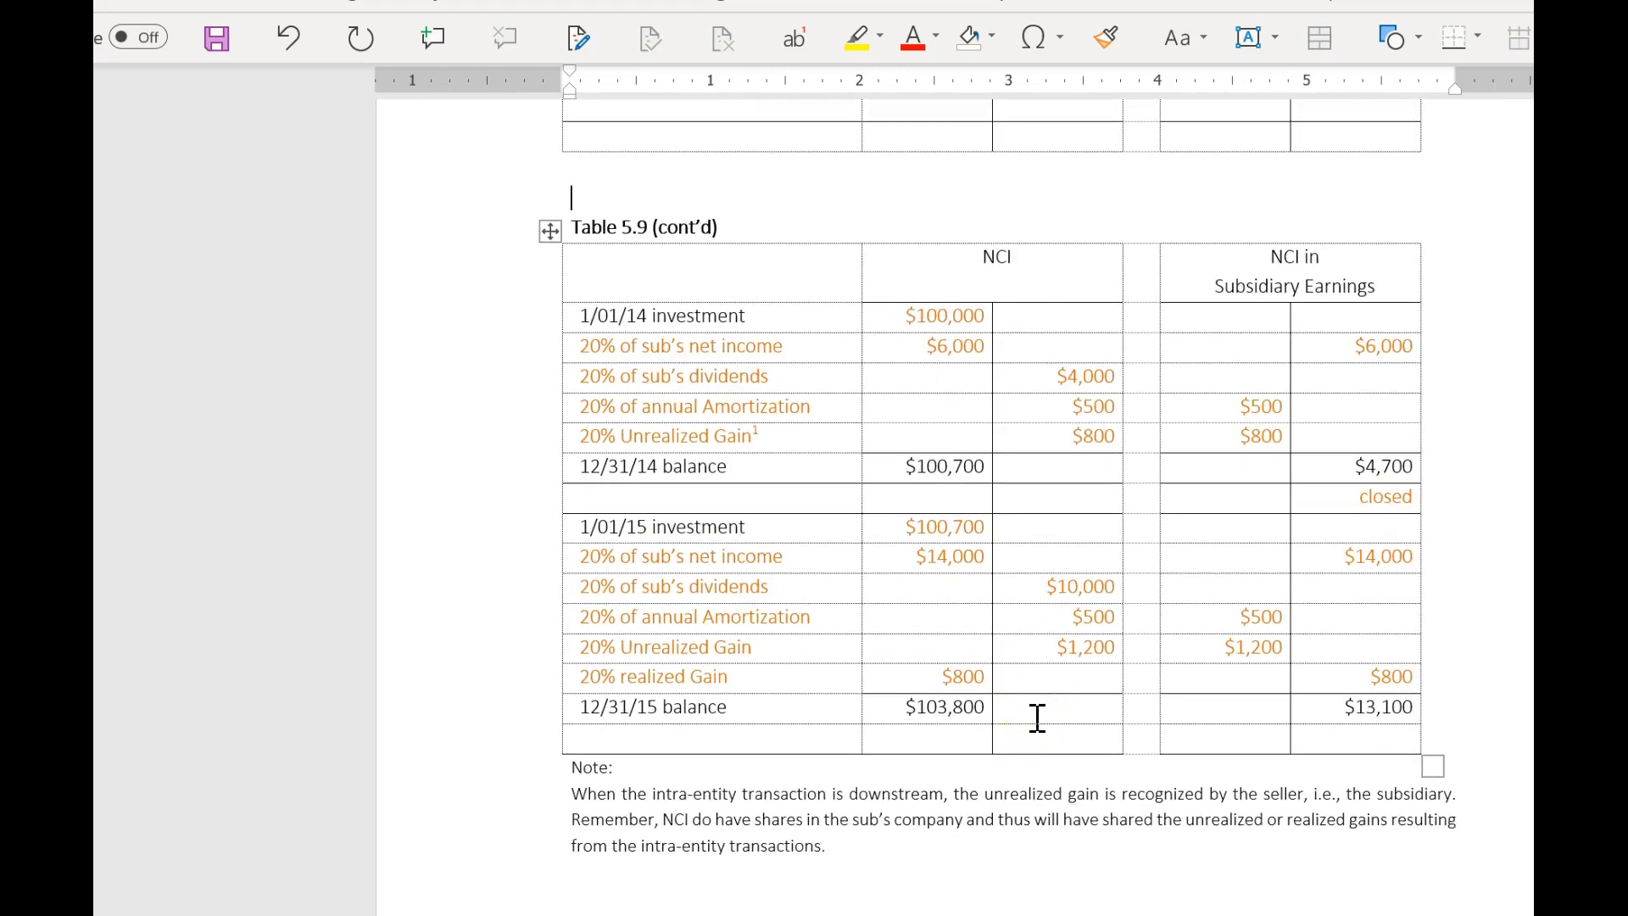
drag(1345, 707, 1420, 707)
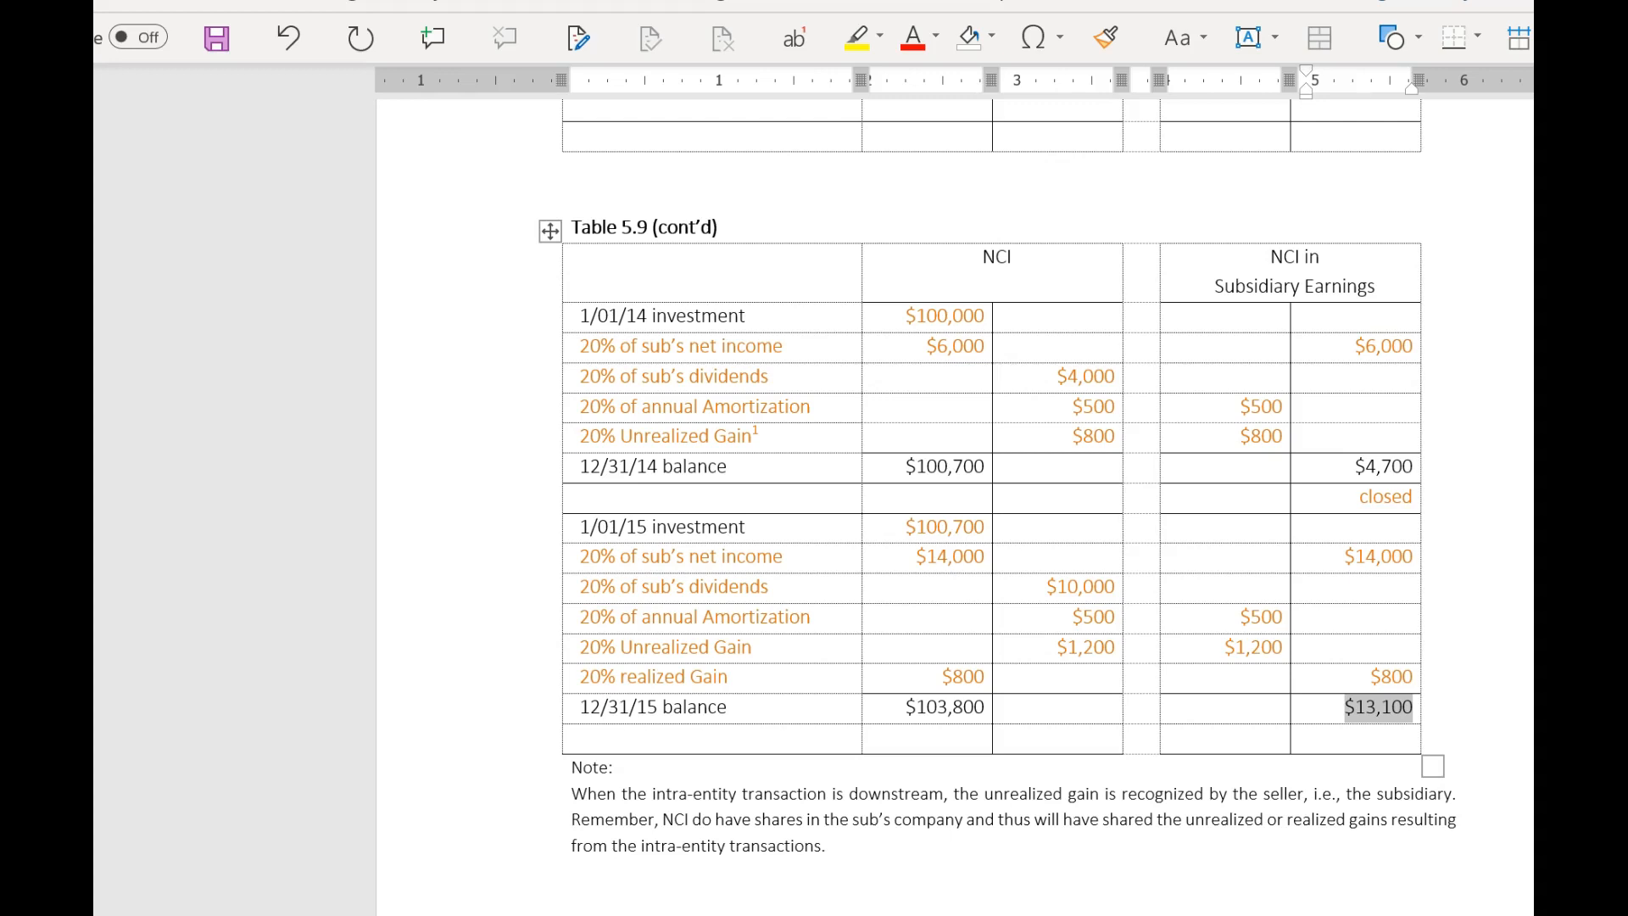
key(alt+Tab)
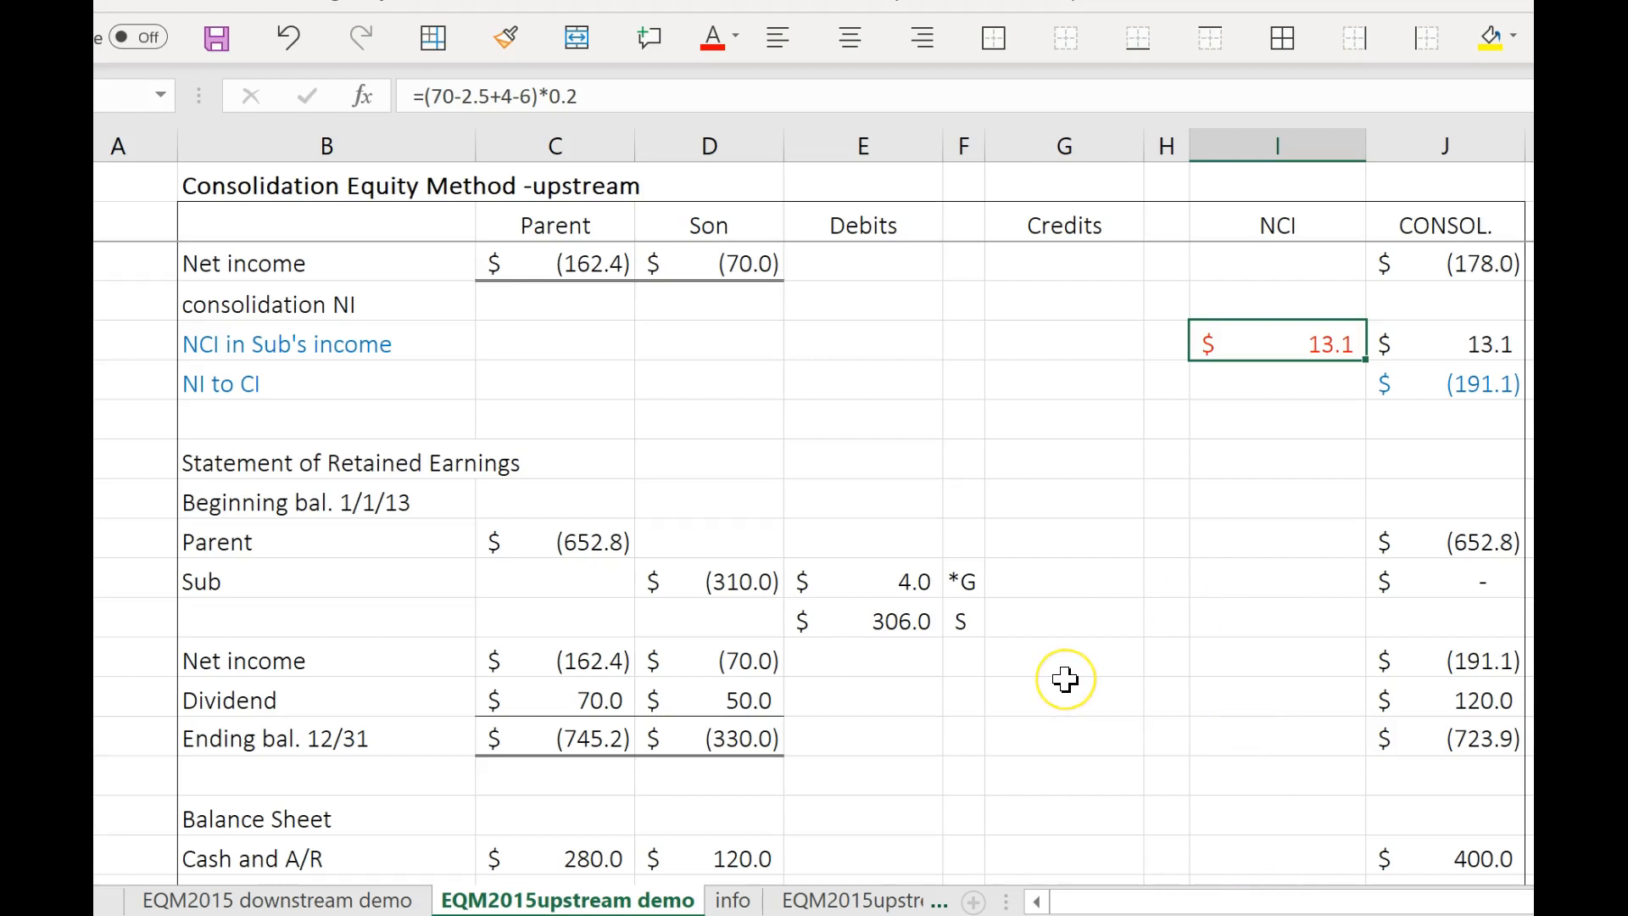
Credit the Dividend row for the parent's share of Son's dividend with the formula =D20*.8.
click(890, 691)
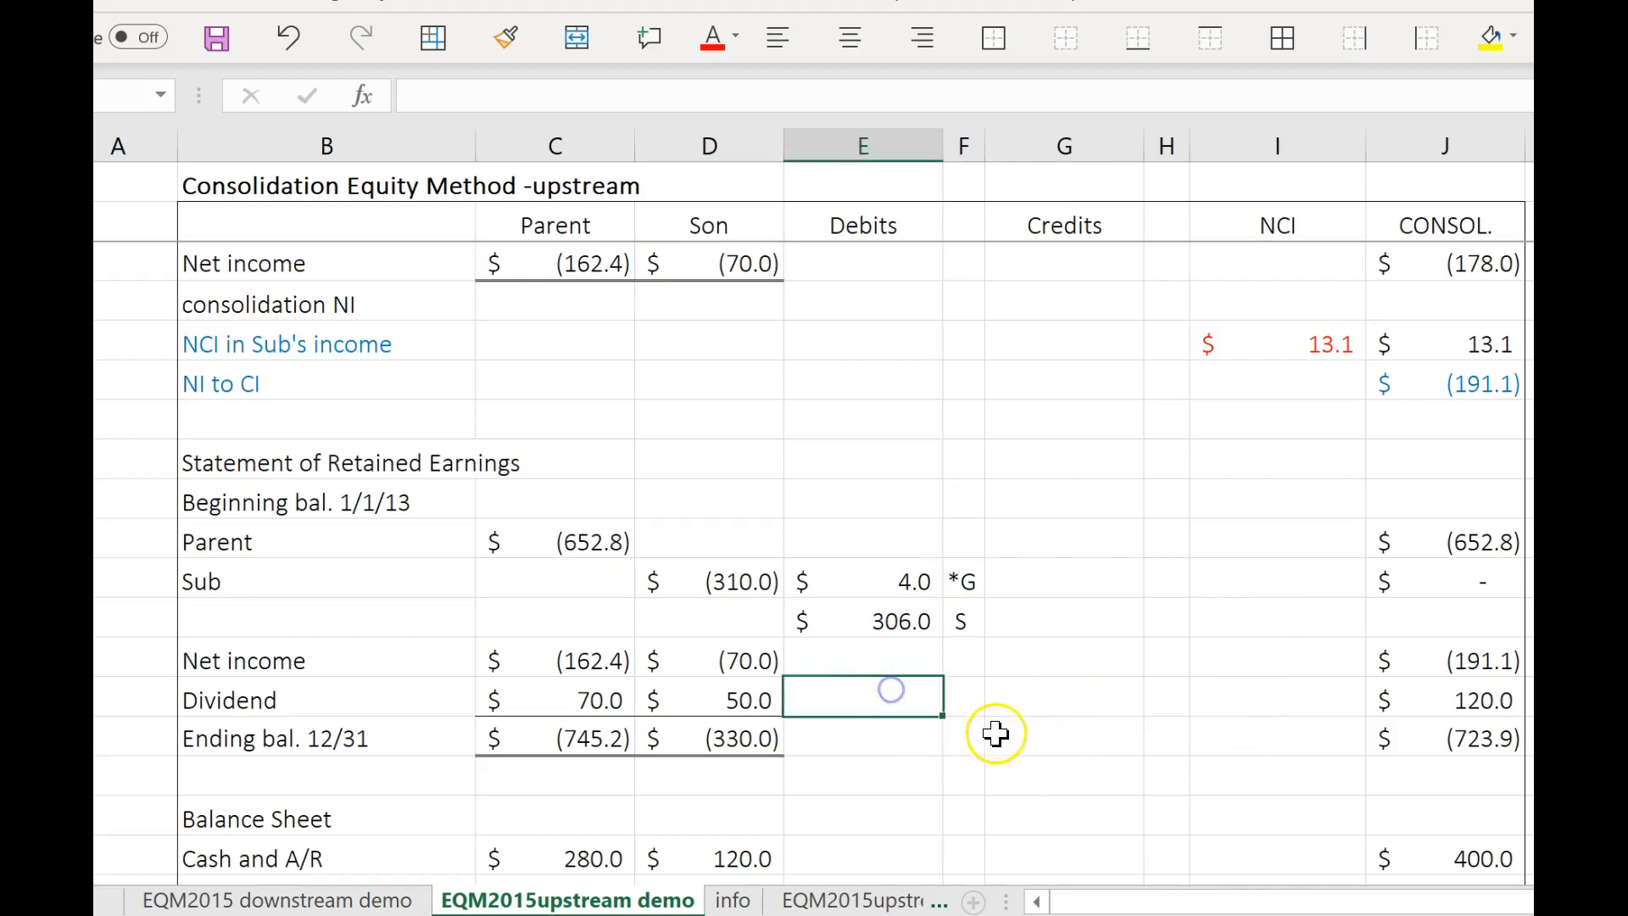
click(1060, 701)
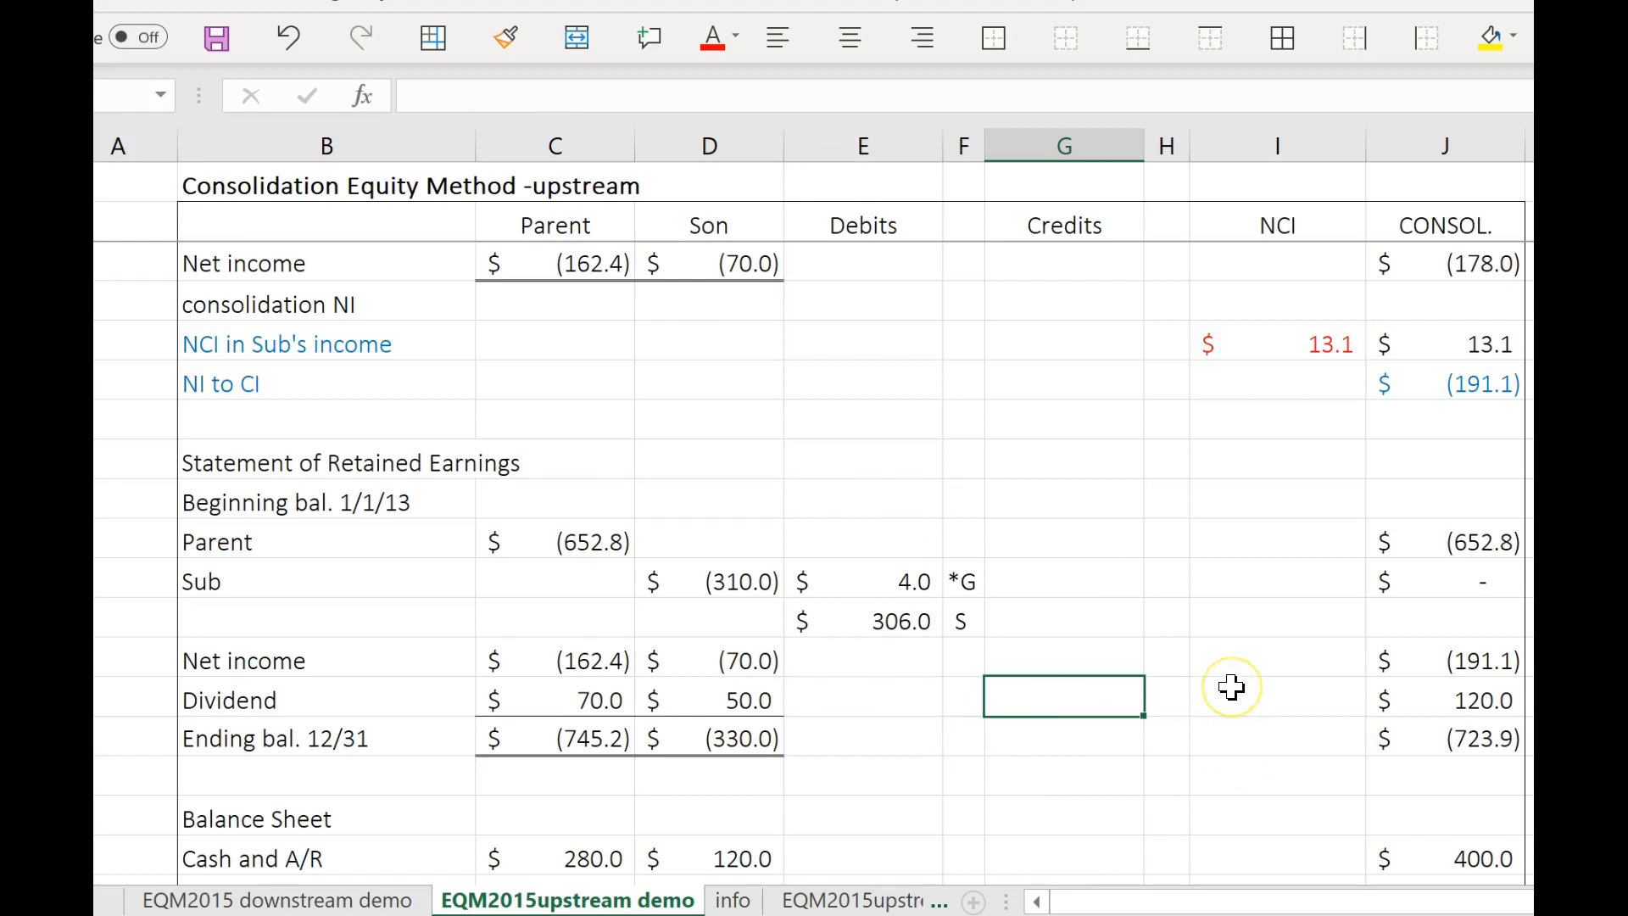
text(=)
click(726, 701)
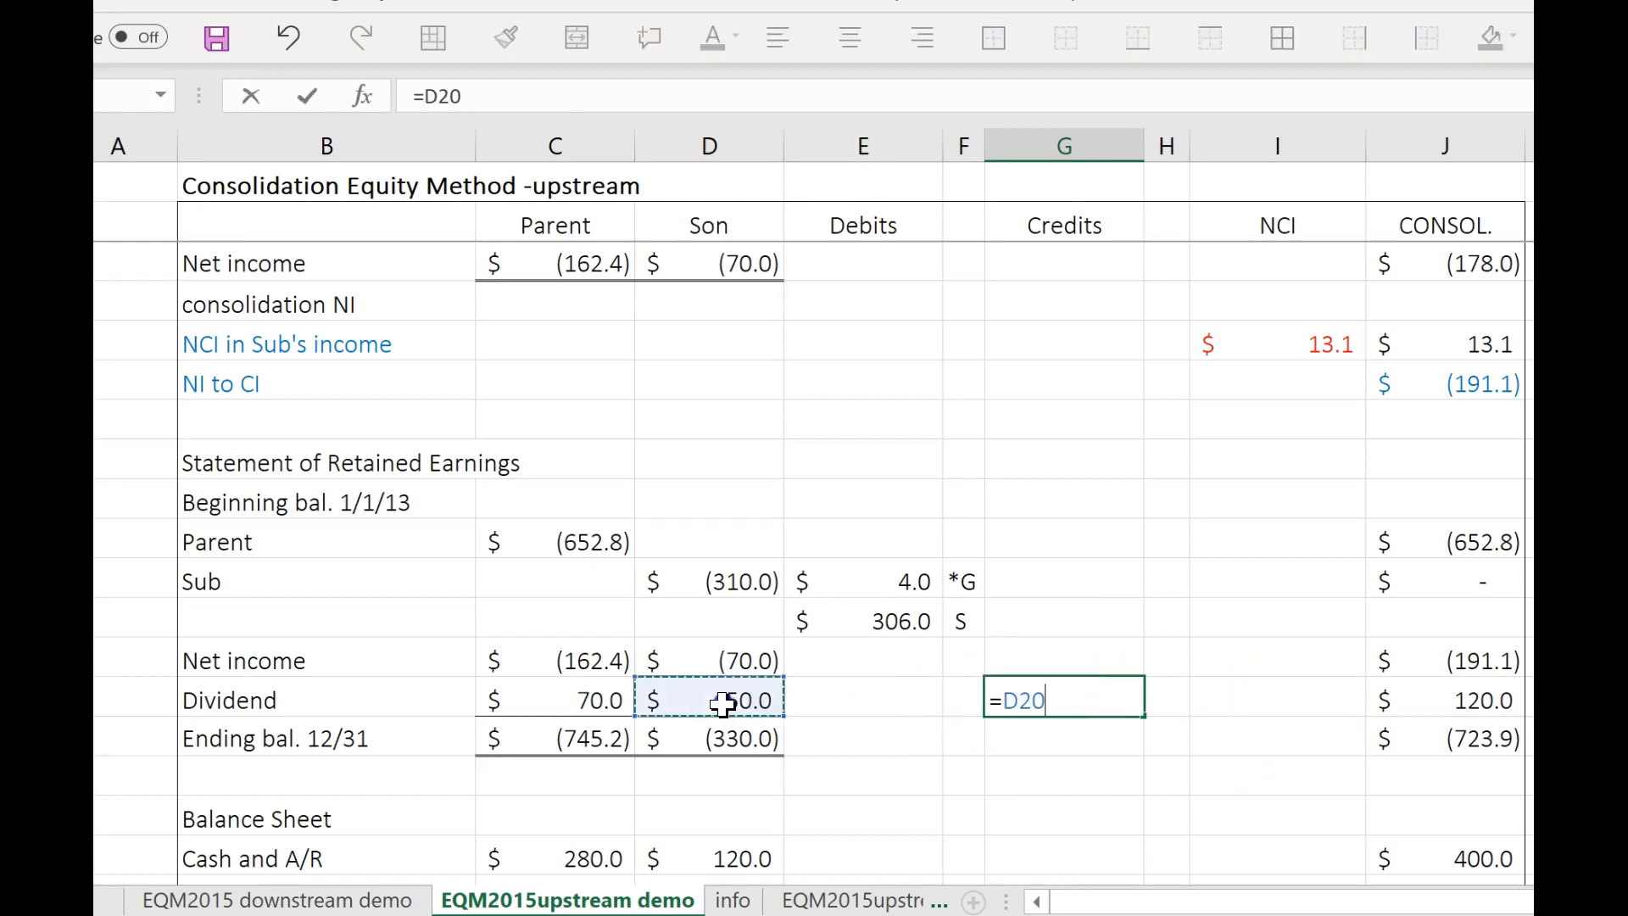
text(*.8)
key(Tab)
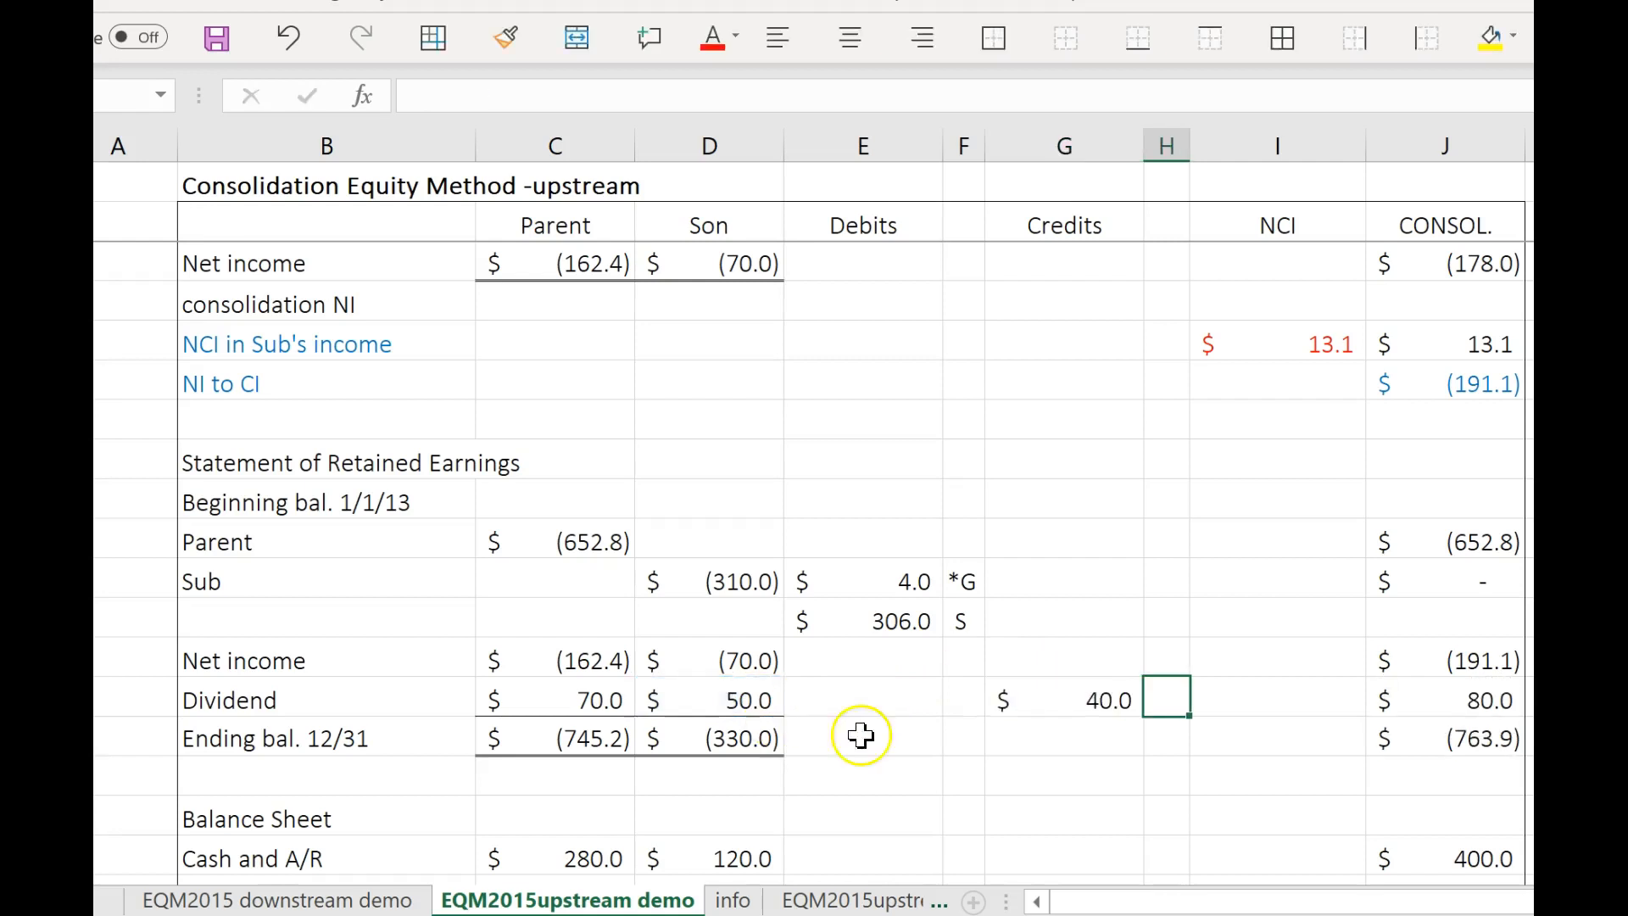
Label the Dividend row's credit with the entry letter D.
text(d)
click(1181, 698)
key(Return)
Copy the Dividend credit with its D label and paste it as values into the Debits column of INVESTMENT IN SUB.
click(1085, 694)
drag(1086, 693, 1145, 683)
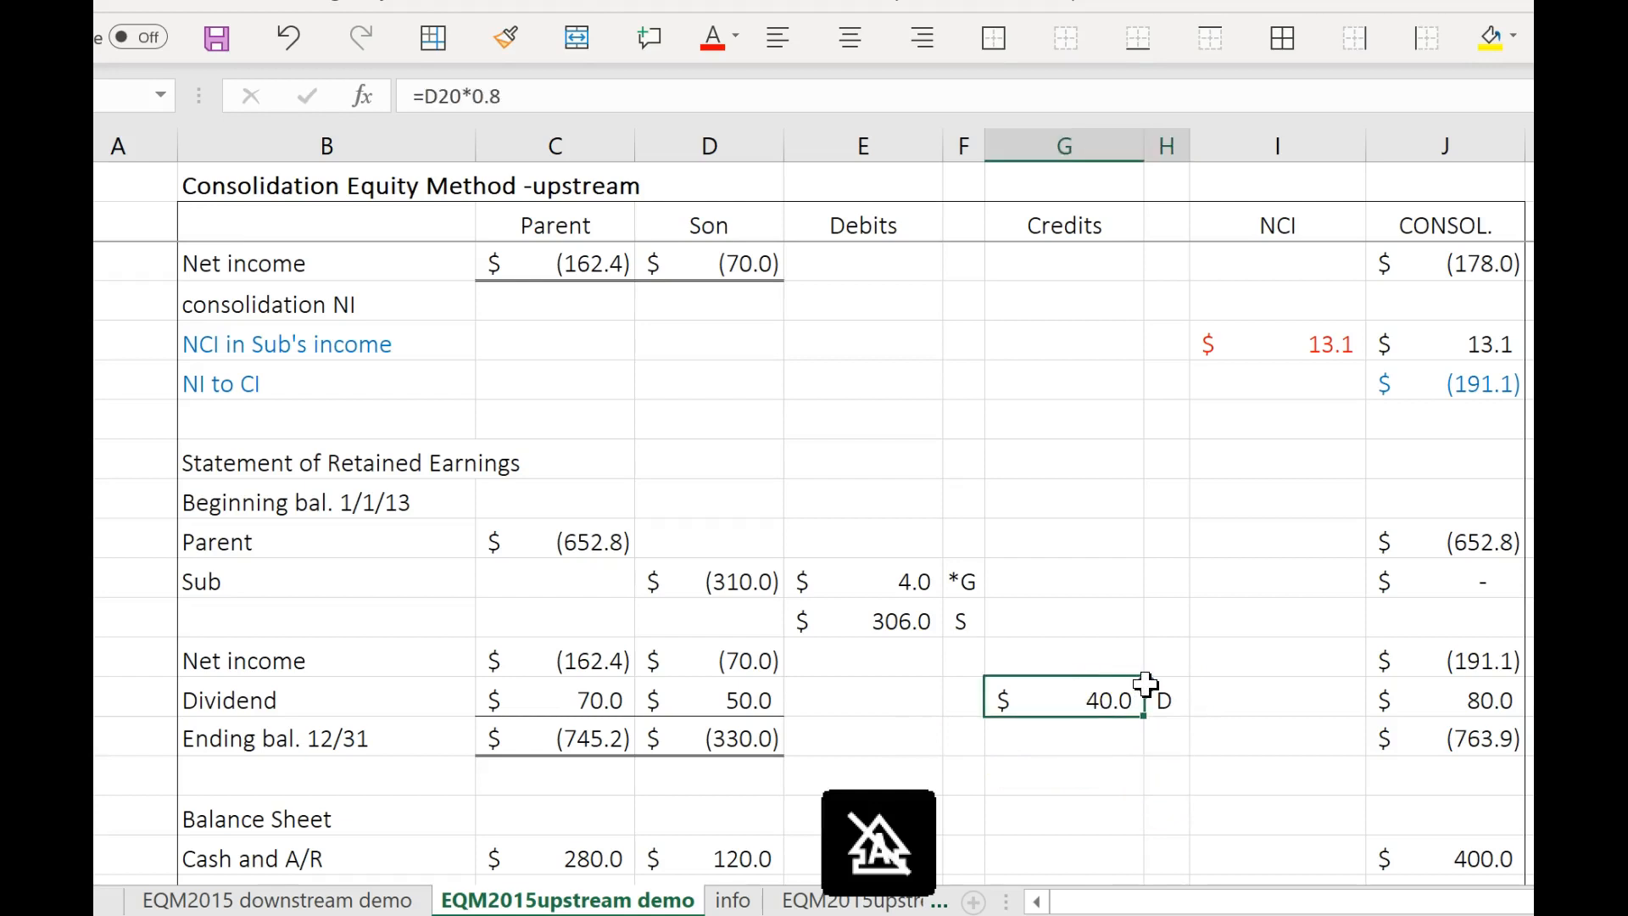
key(ctrl+c)
scroll(1334, 722, down, 2)
scroll(1334, 722, down, 1)
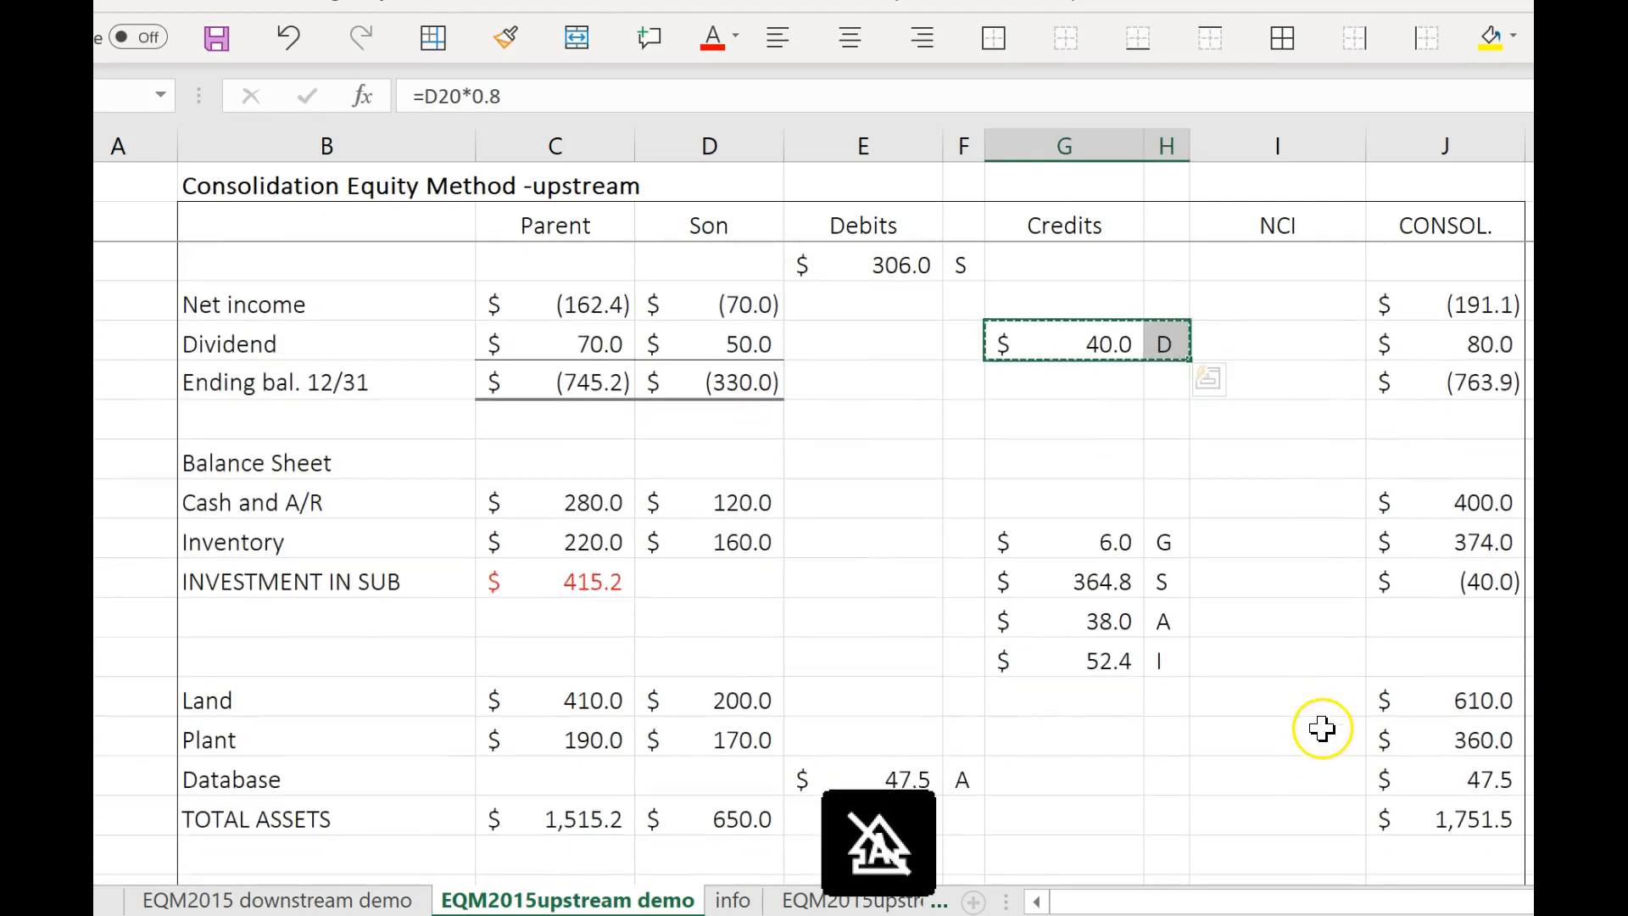
right_click(852, 587)
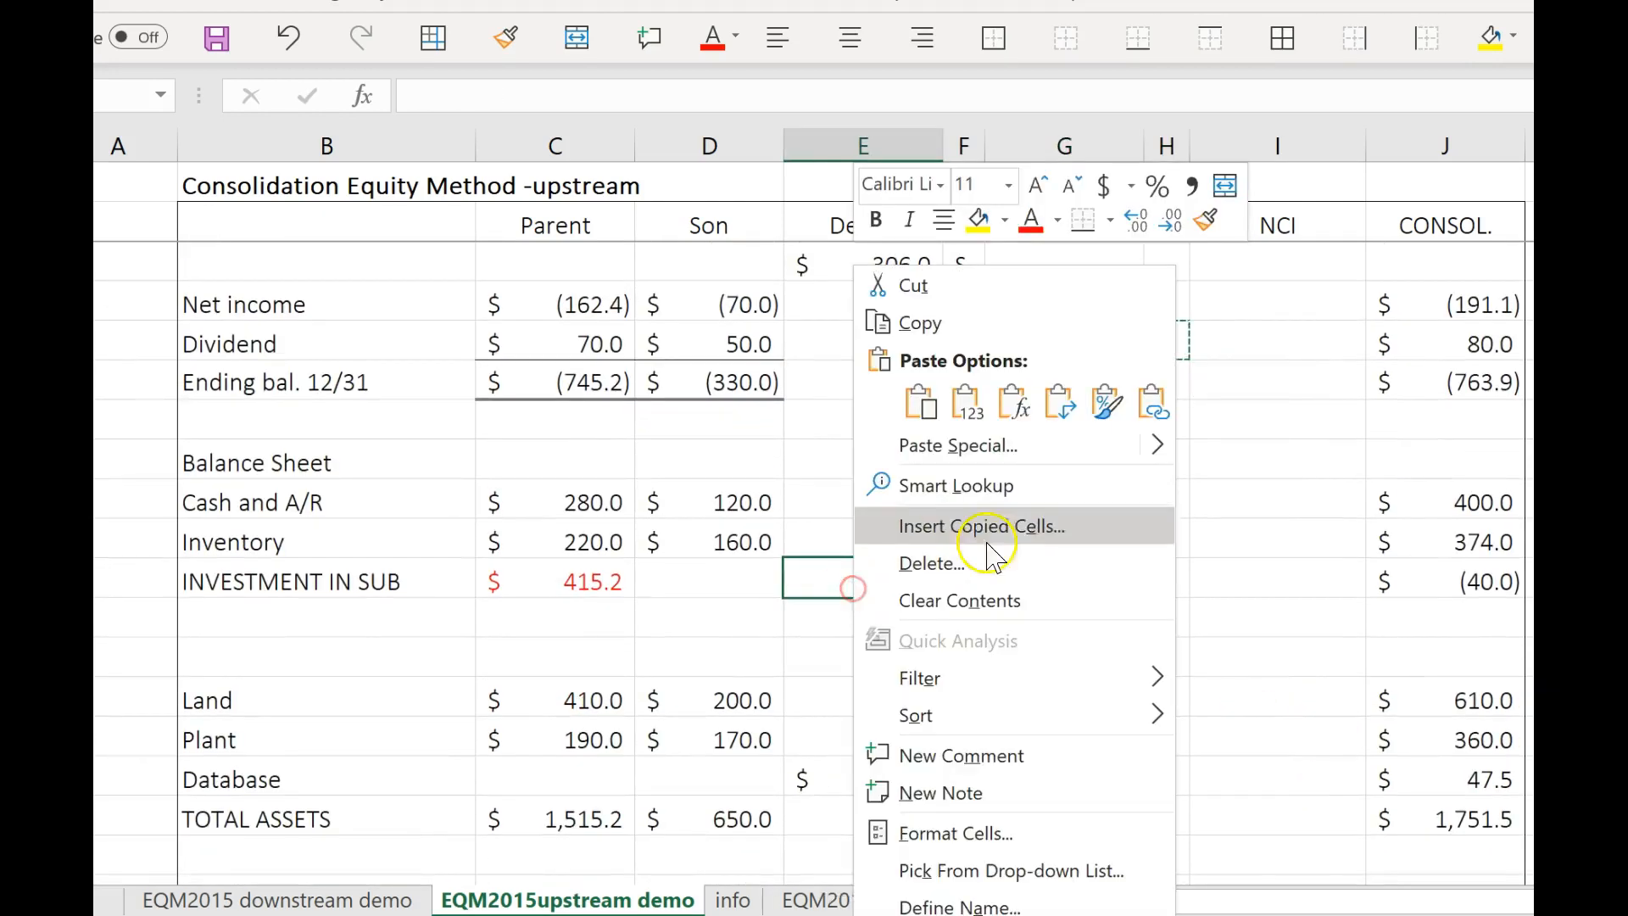
click(929, 405)
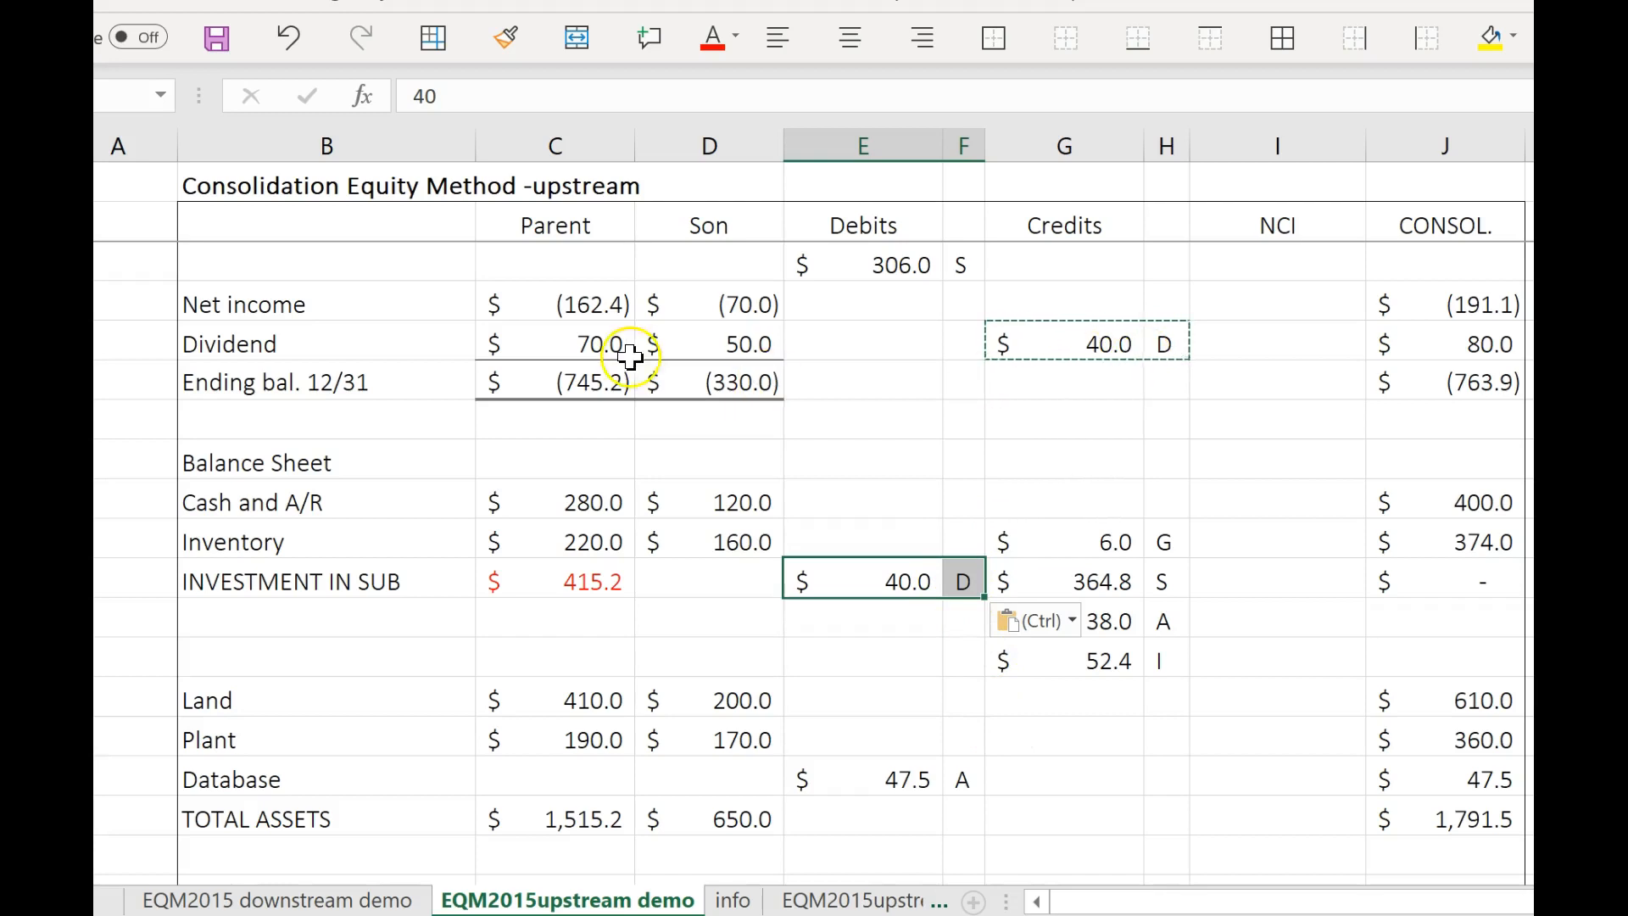
Enter 10 in the NCI column of the Dividend row for the noncontrolling share of Son's dividend.
click(716, 346)
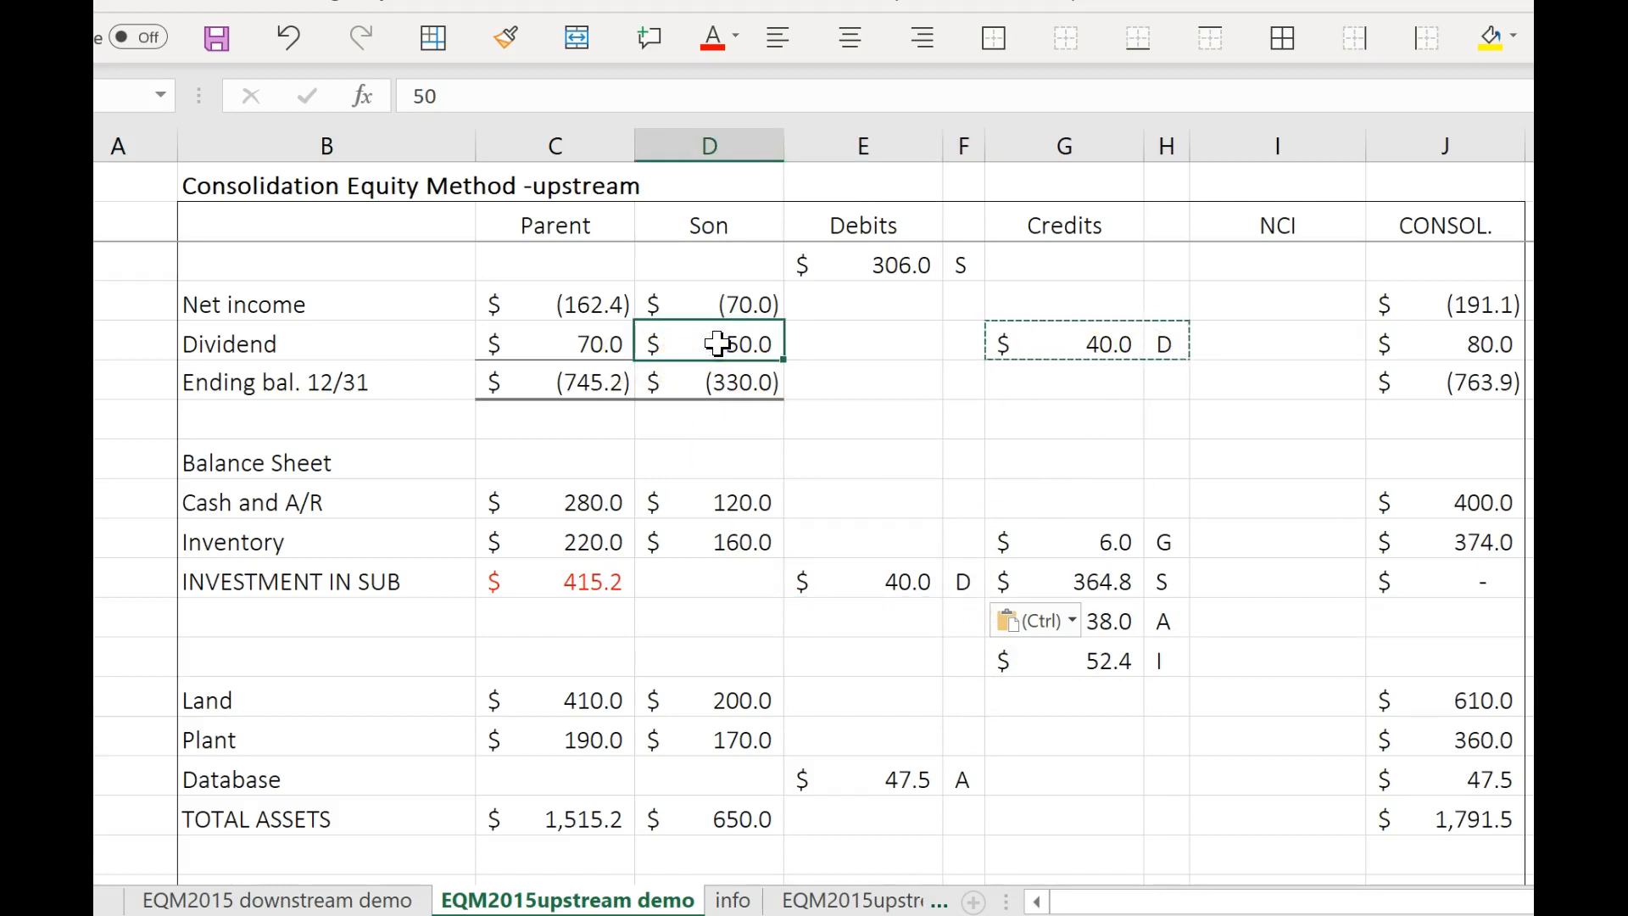
click(1122, 351)
click(1172, 355)
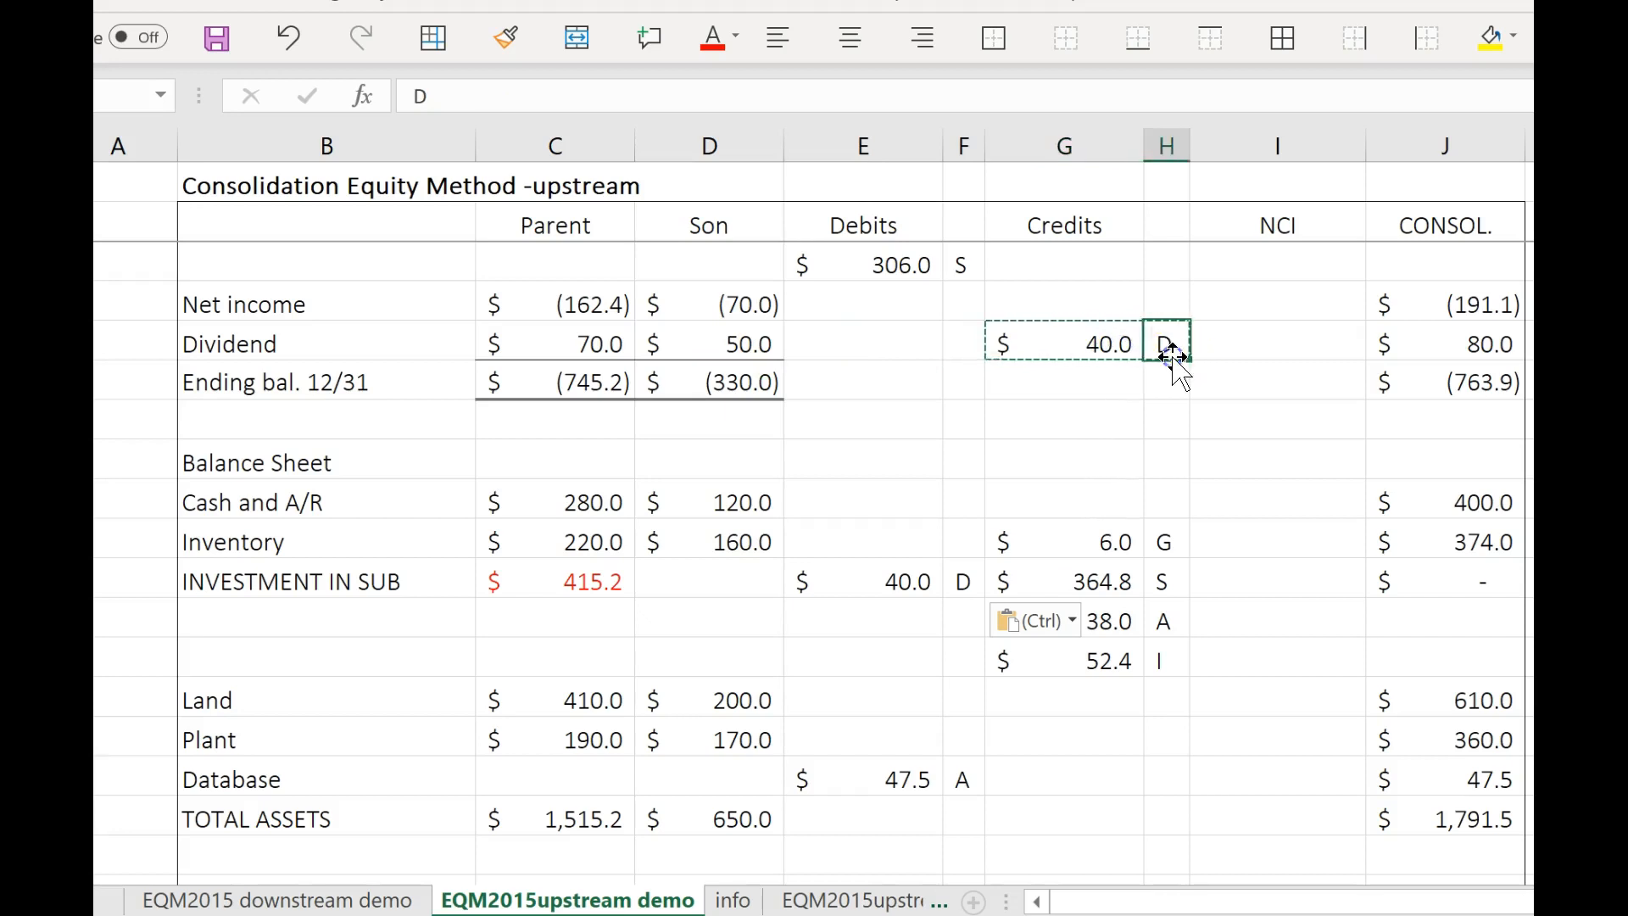
click(1248, 348)
text(10)
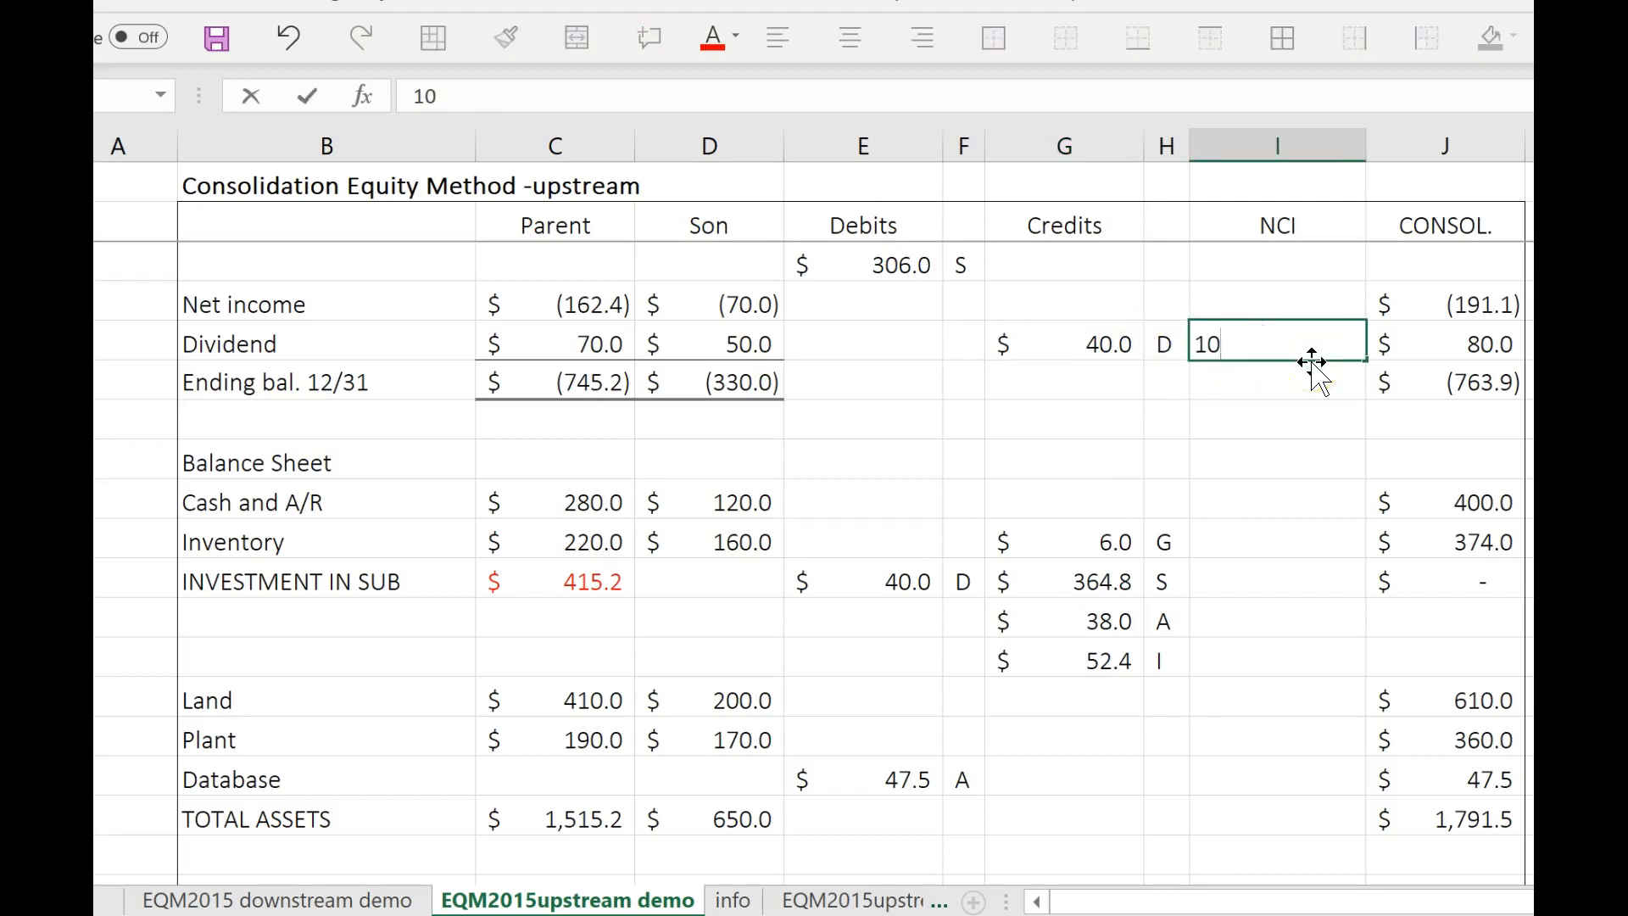
click(1298, 456)
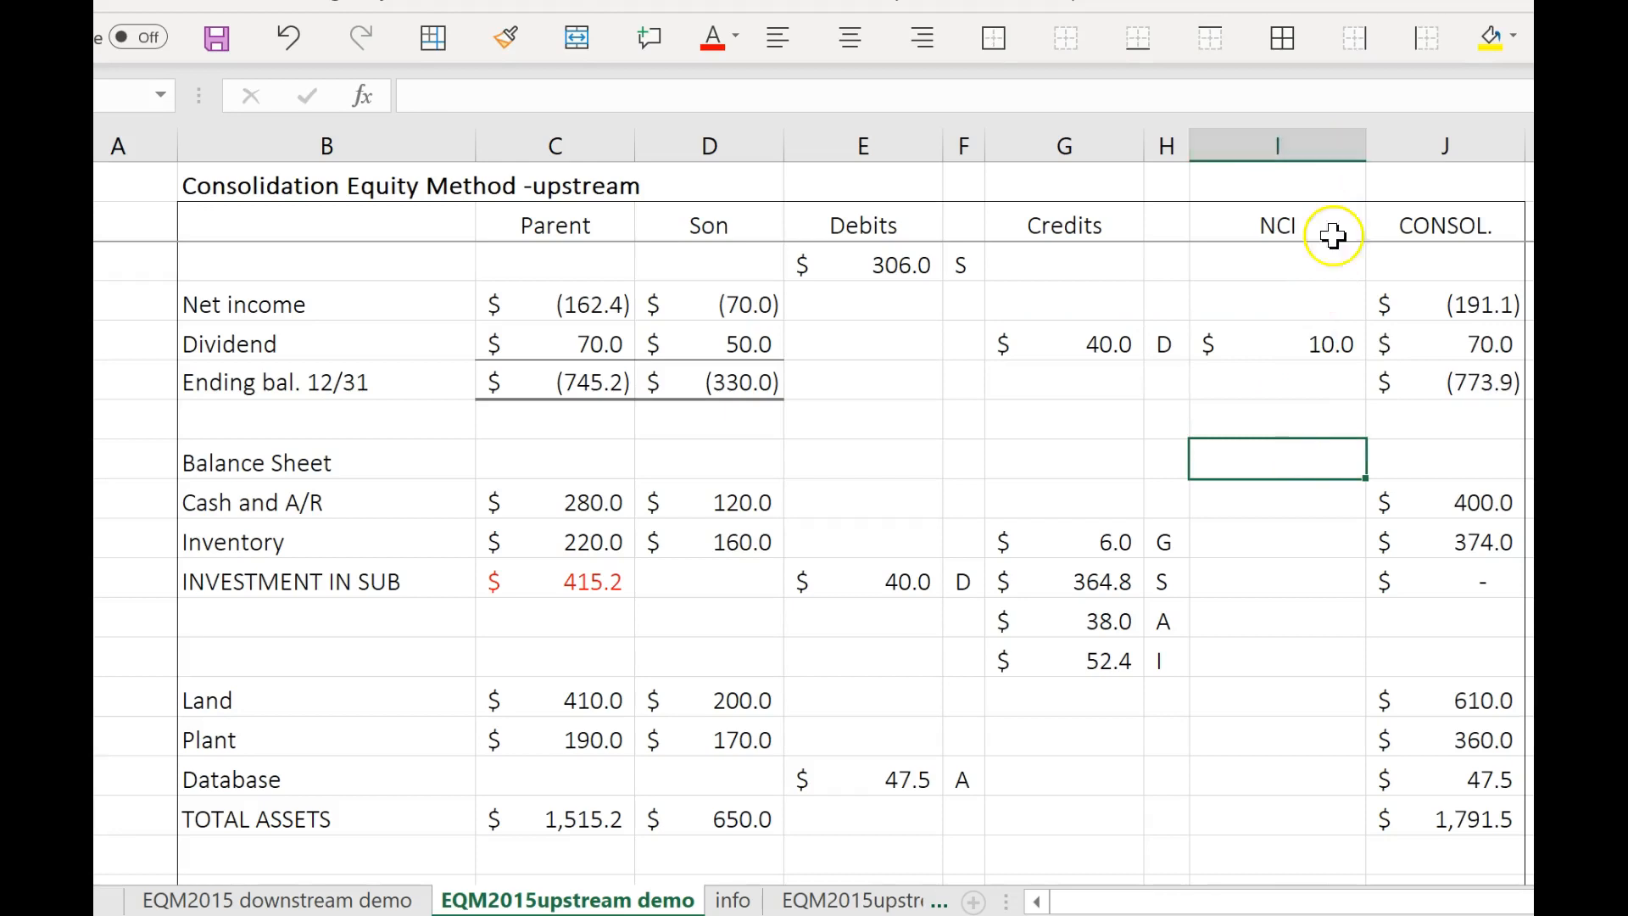
click(1330, 343)
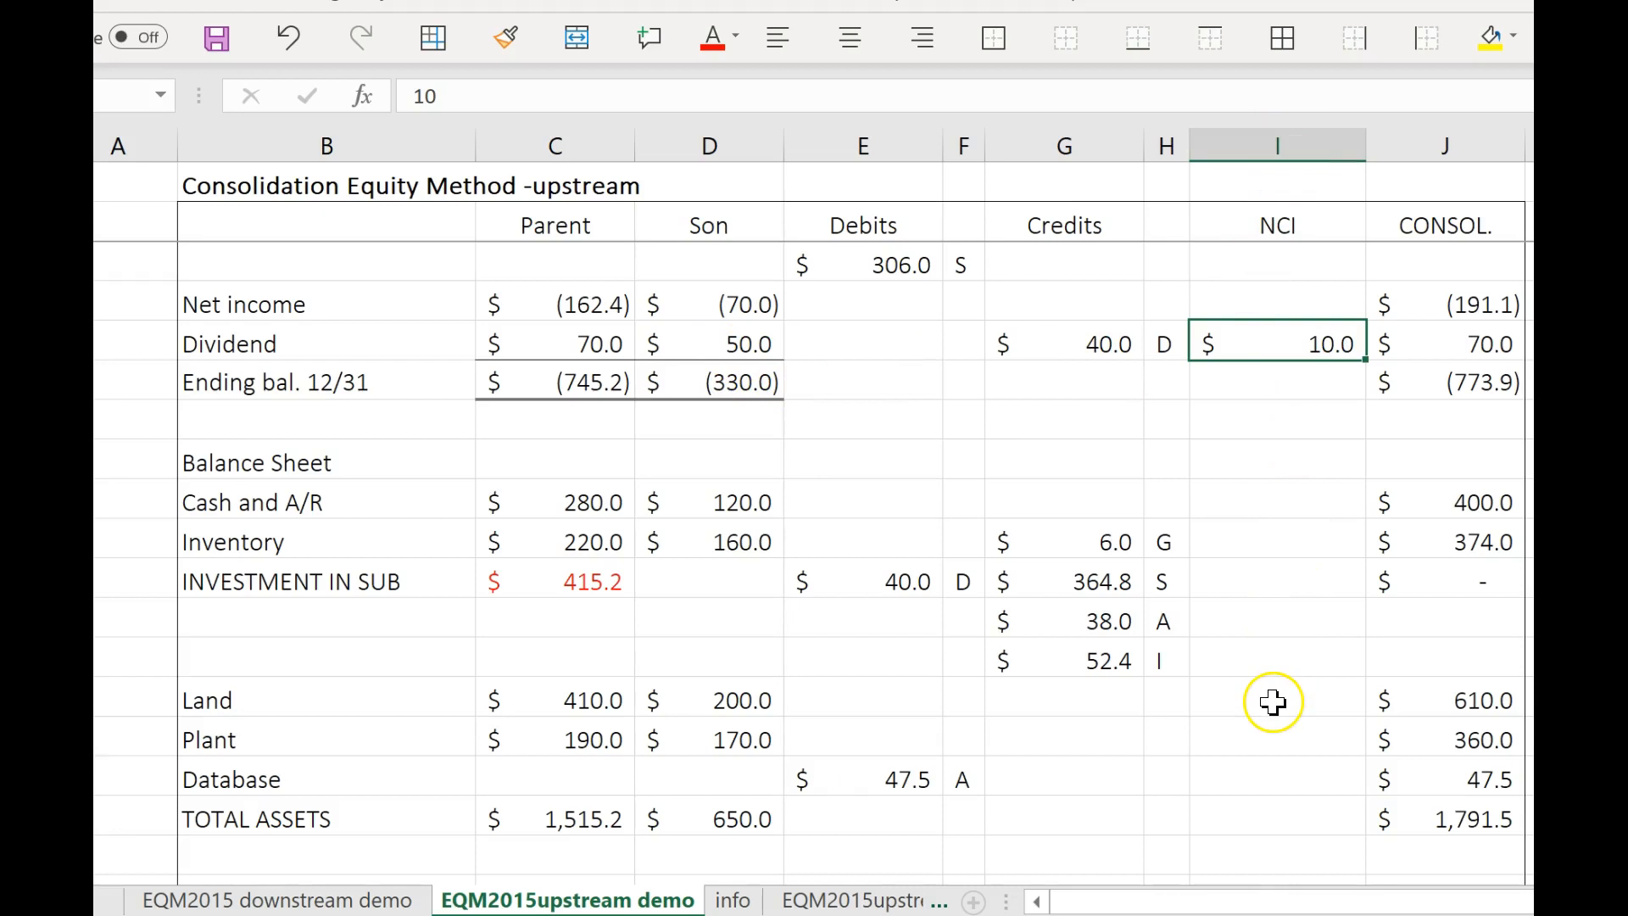
Credit Database for the 2.5 amortization and label the entry E.
scroll(1273, 702, up, 3)
scroll(1269, 697, up, 2)
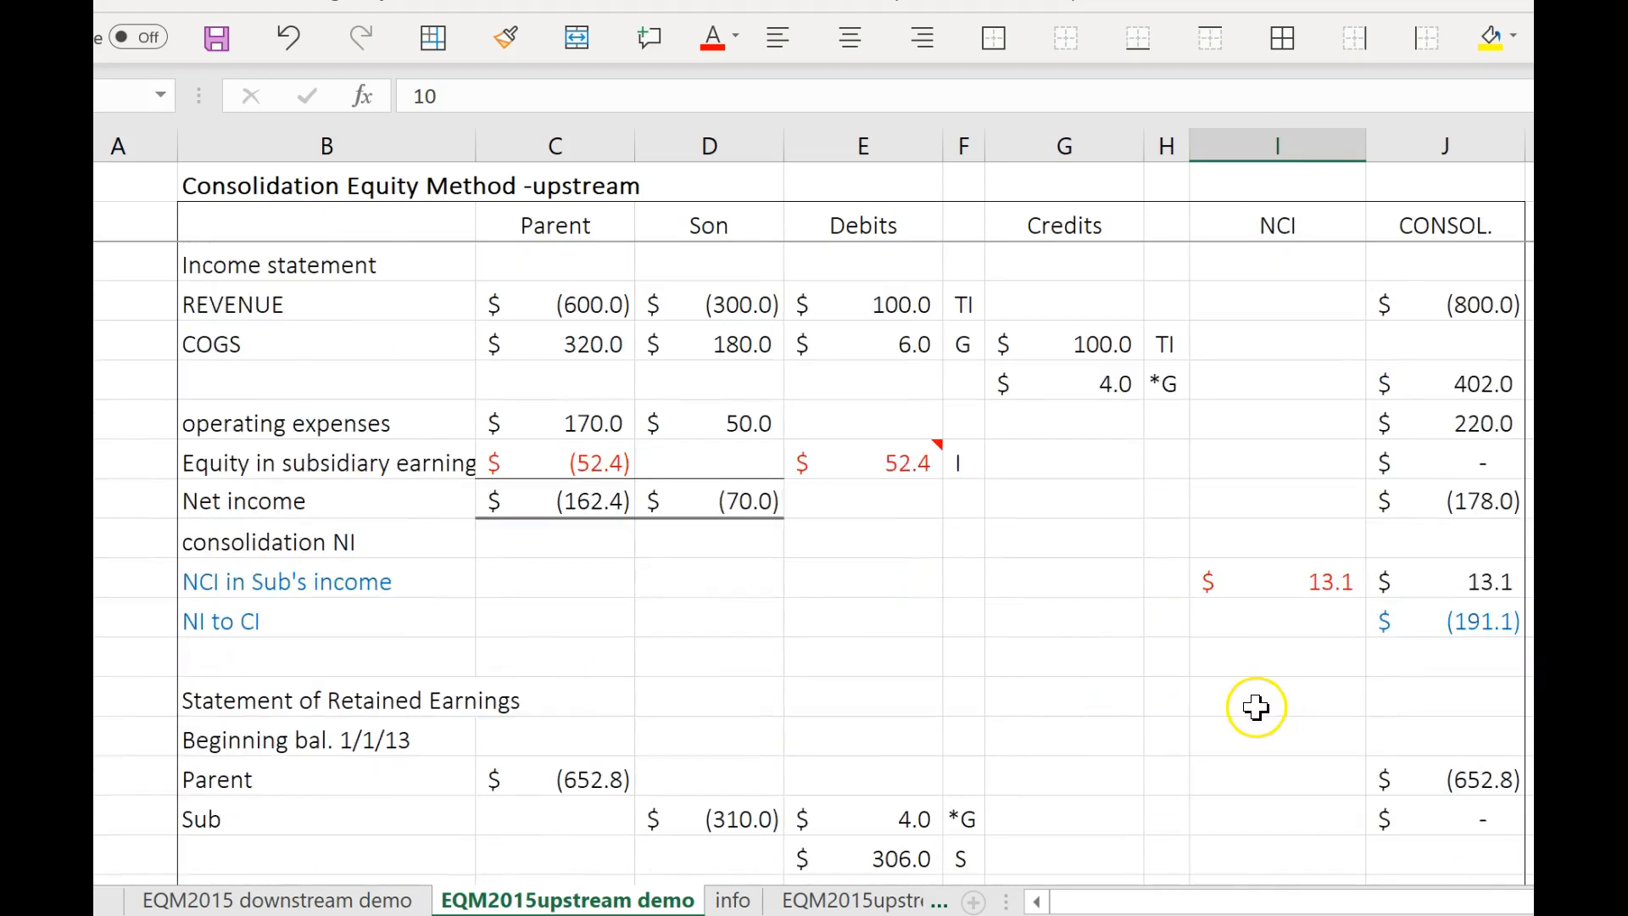
scroll(1256, 706, down, 5)
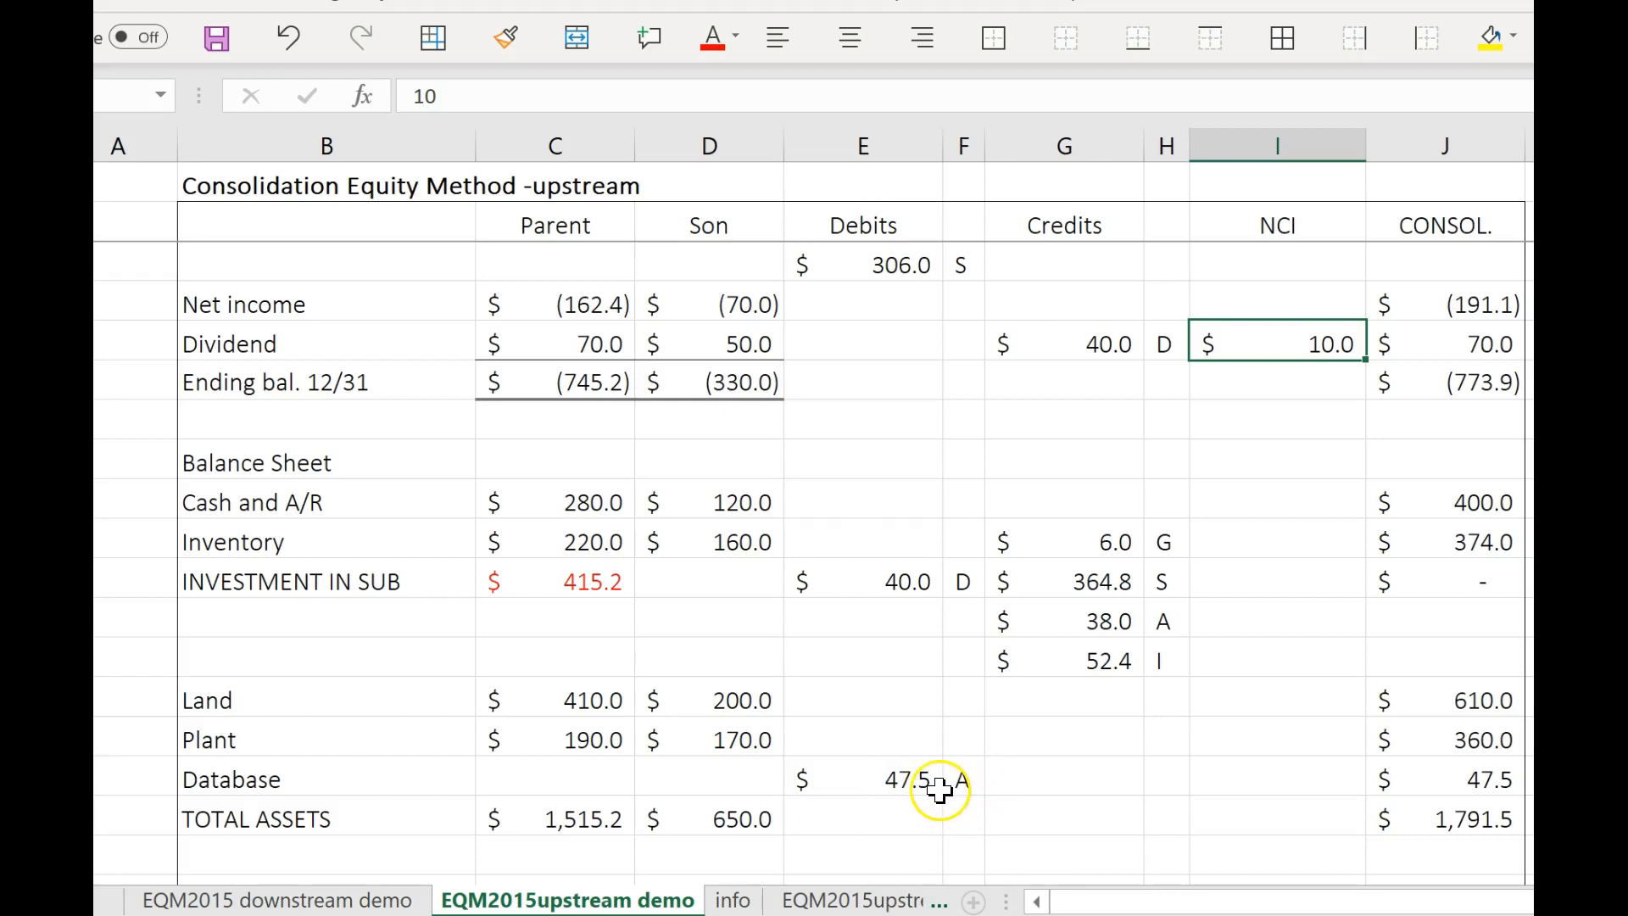
click(1038, 781)
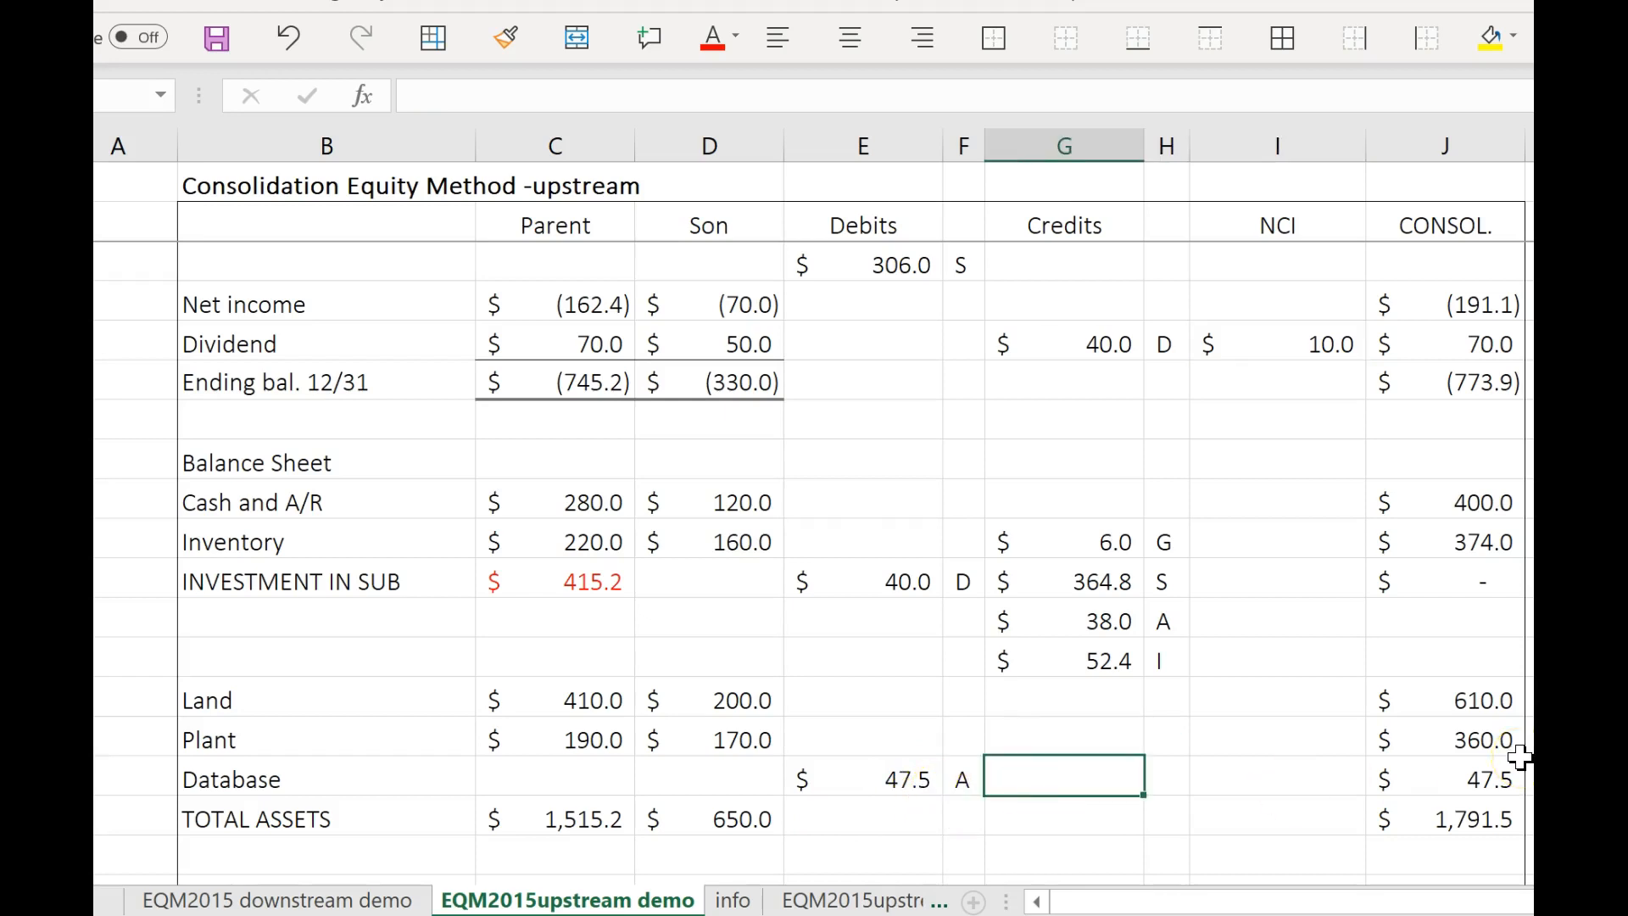
text(2.5)
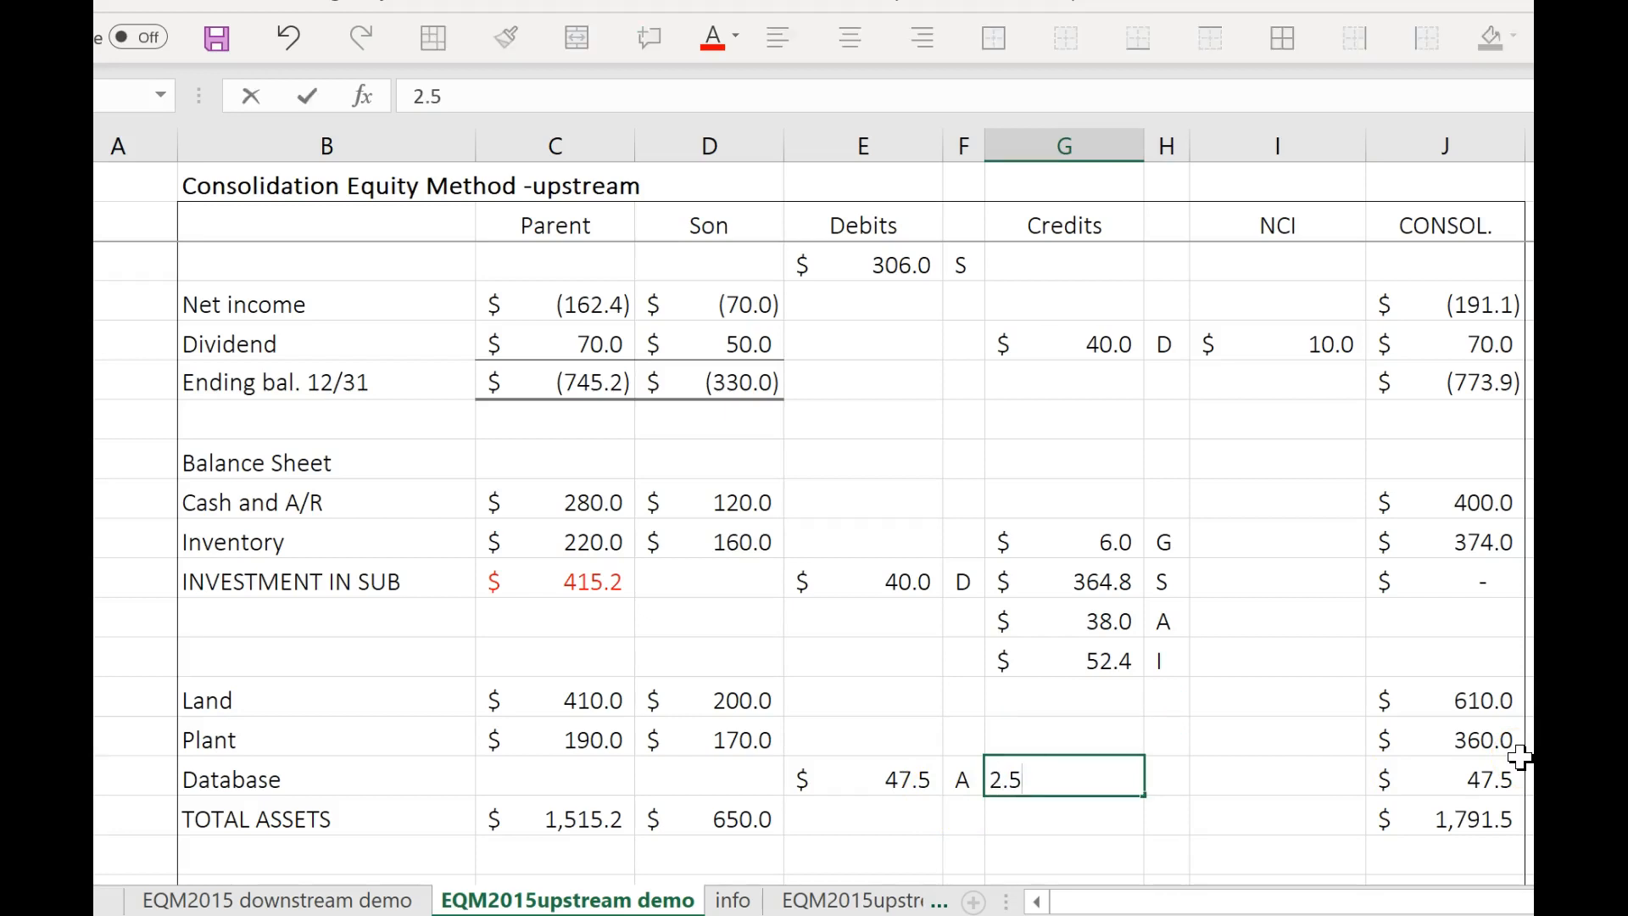
key(Tab)
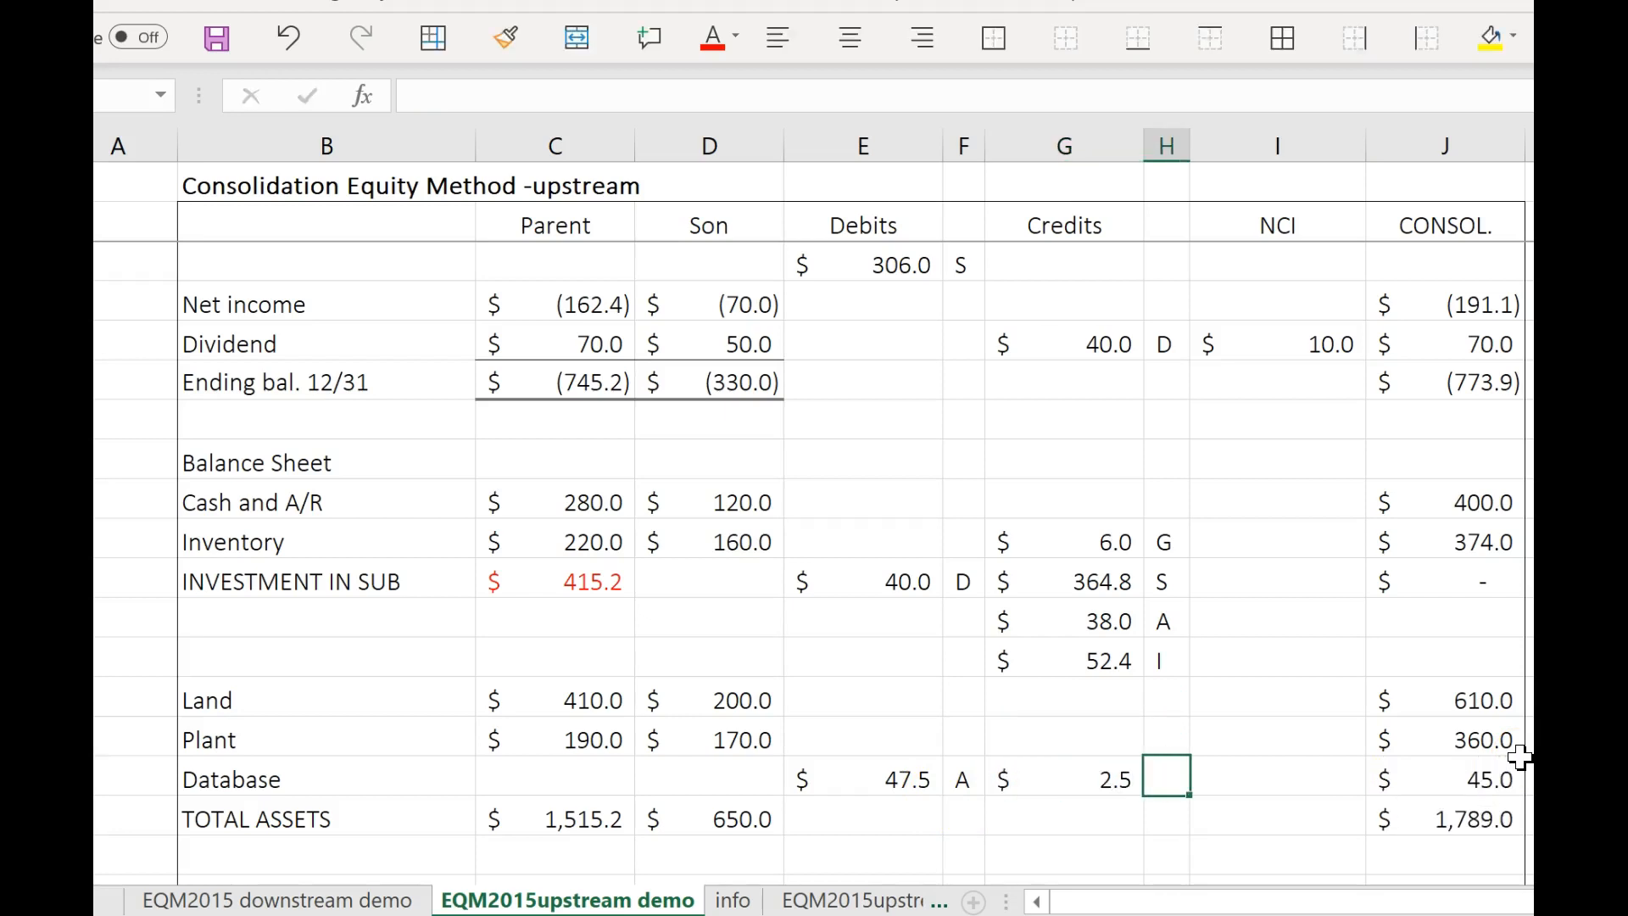
text(e)
key(BackSpace)
key(Caps_Lock)
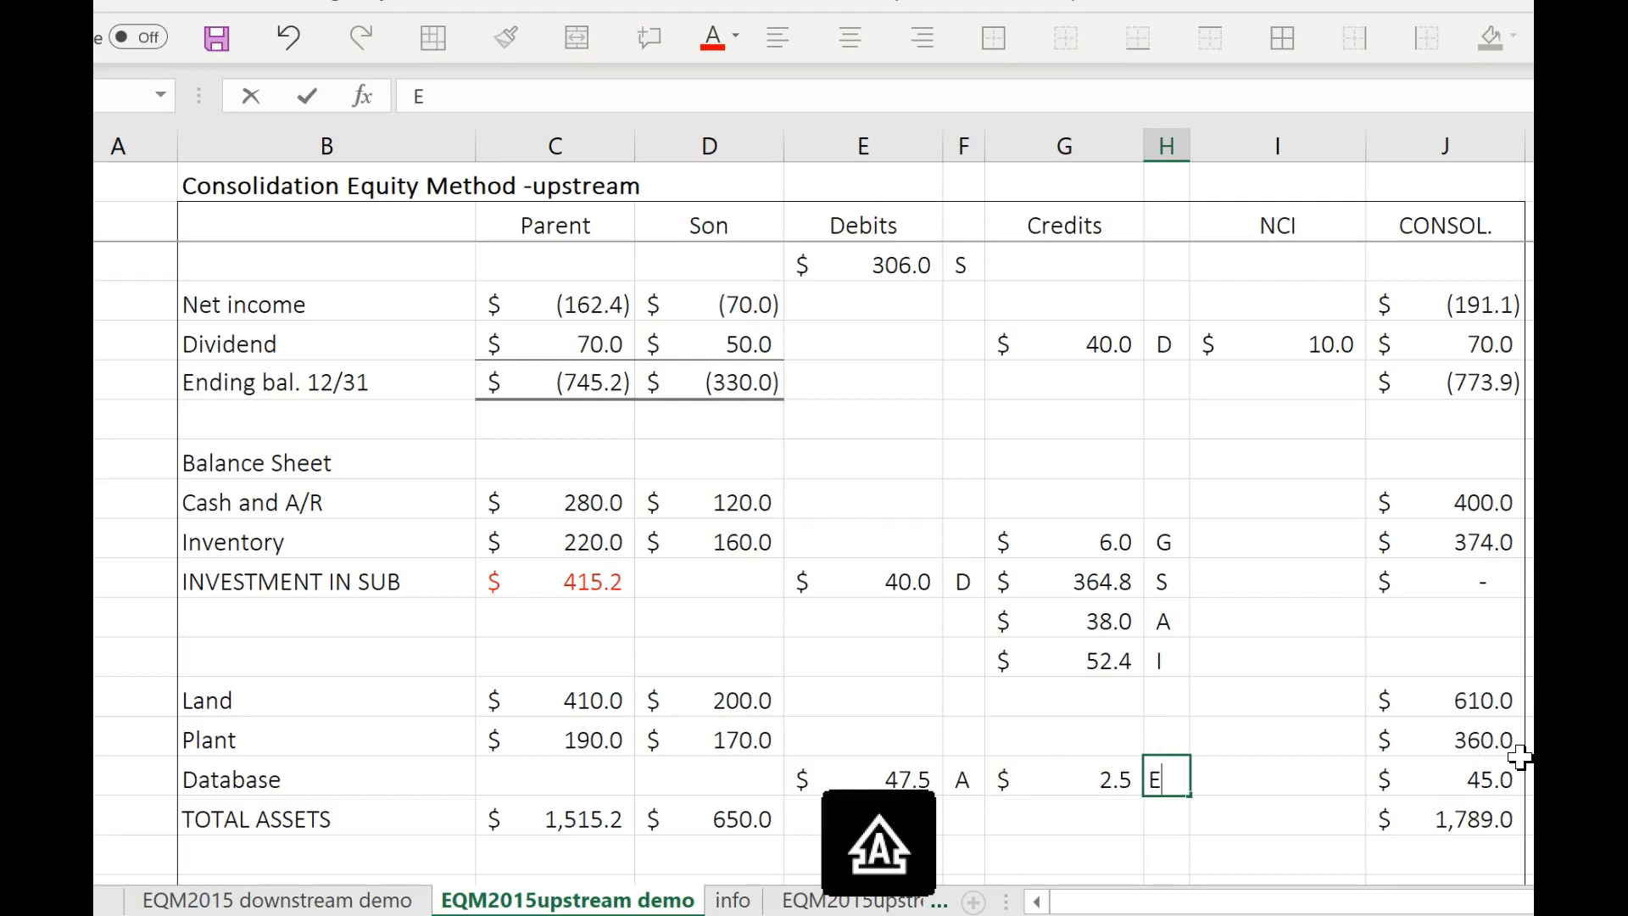
Copy the Database credit with its E label and paste it into the Debits column of operating expenses.
click(1058, 781)
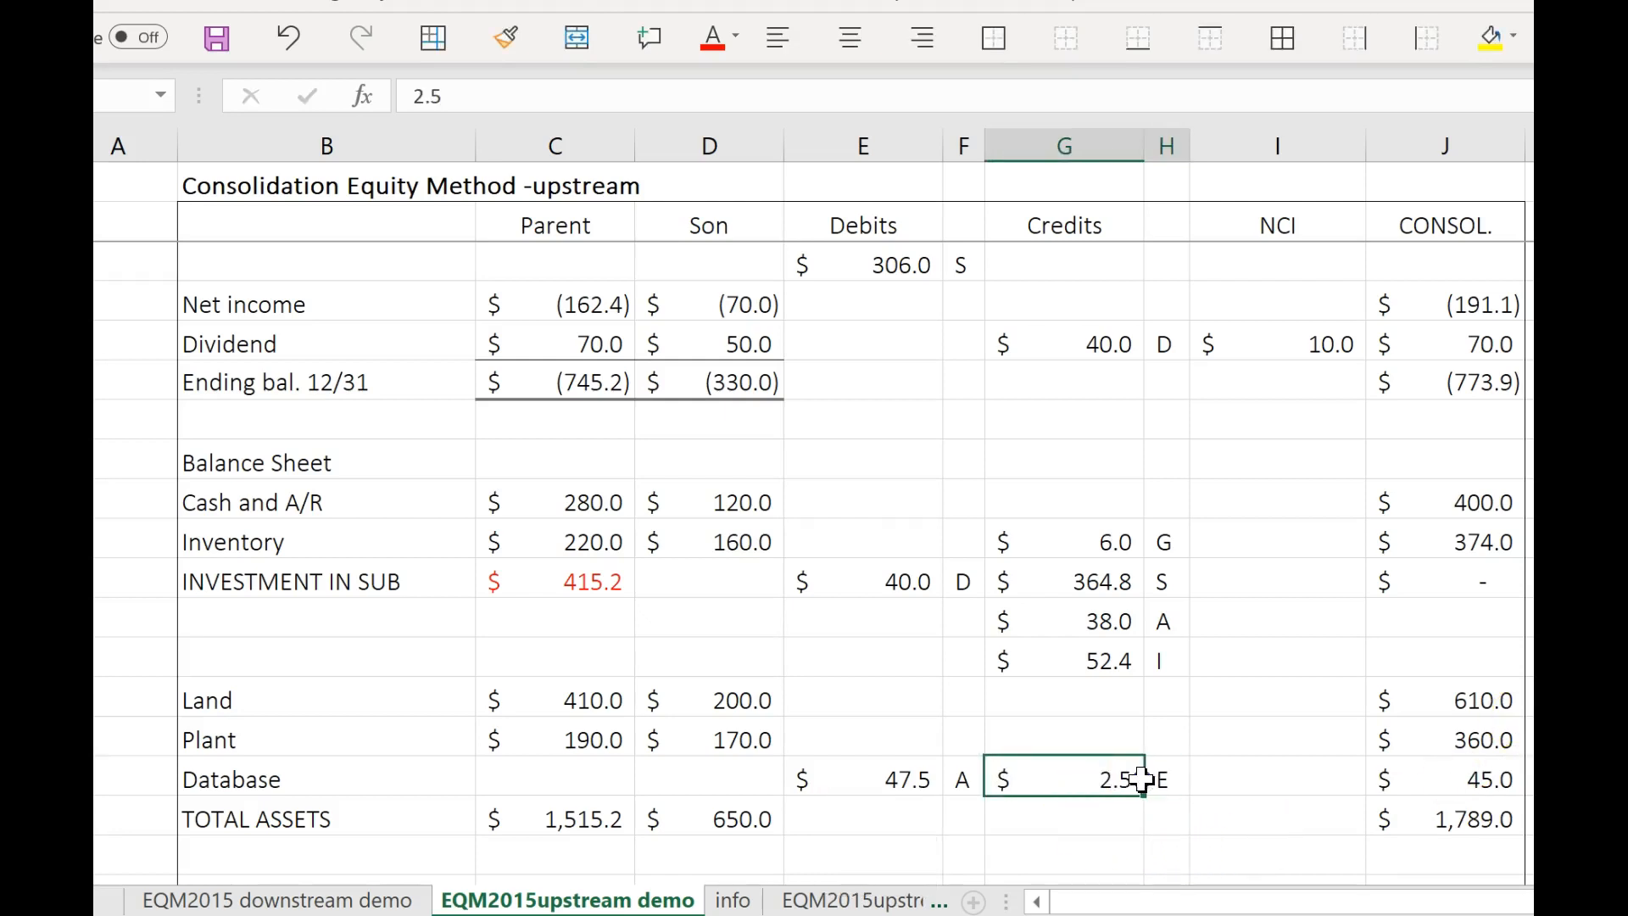
drag(1141, 780, 1160, 782)
key(ctrl+c)
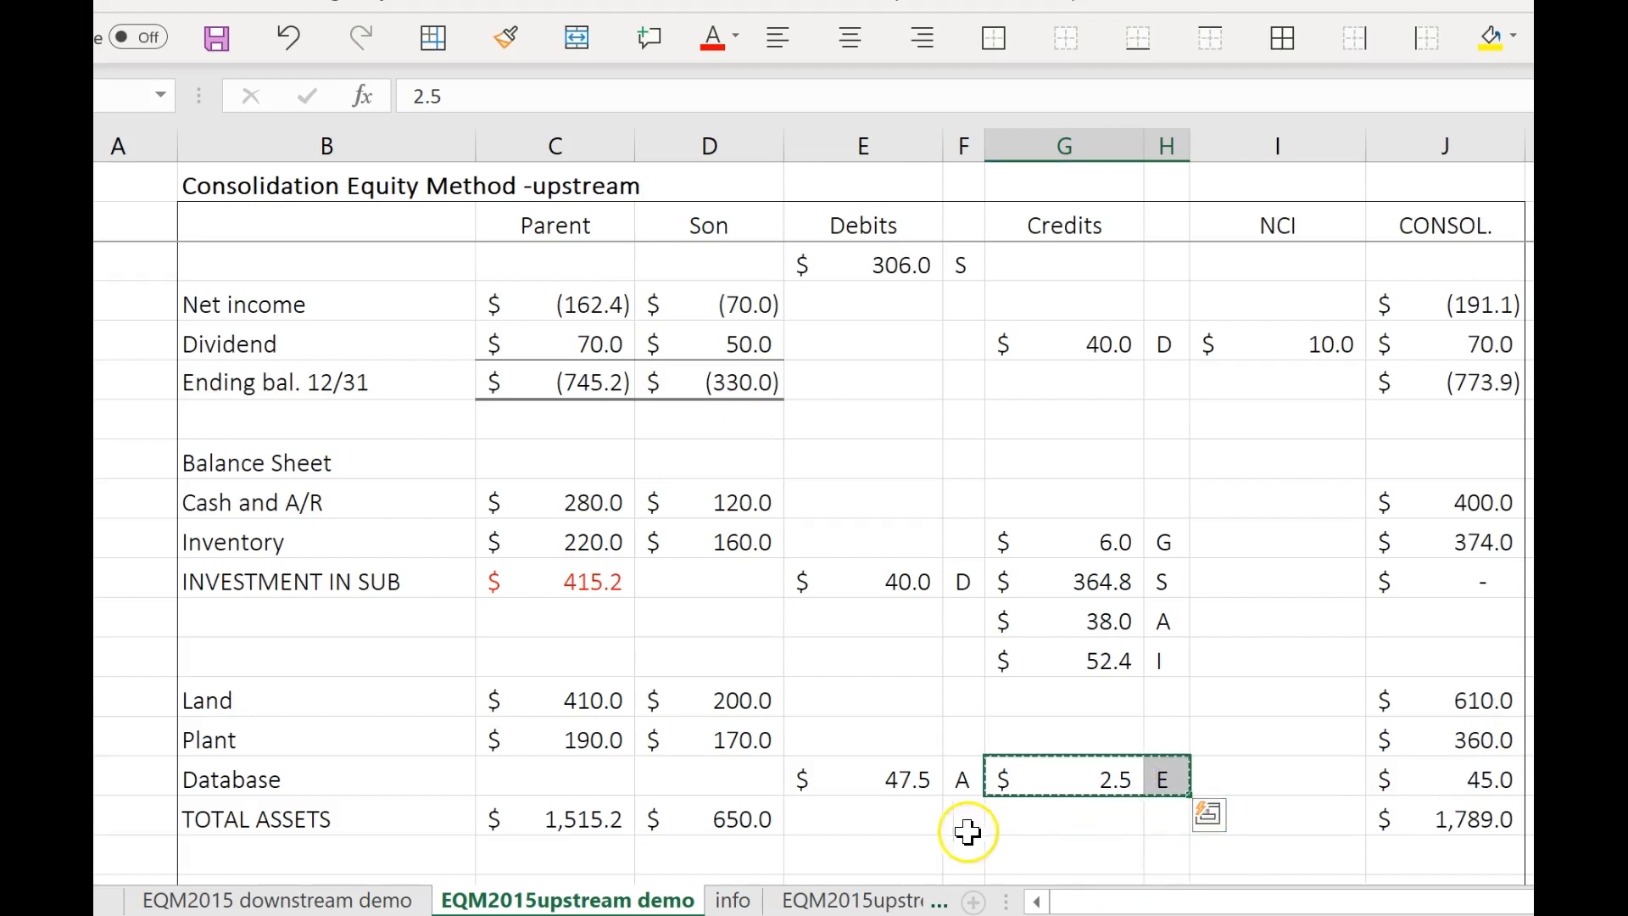
scroll(1134, 724, up, 4)
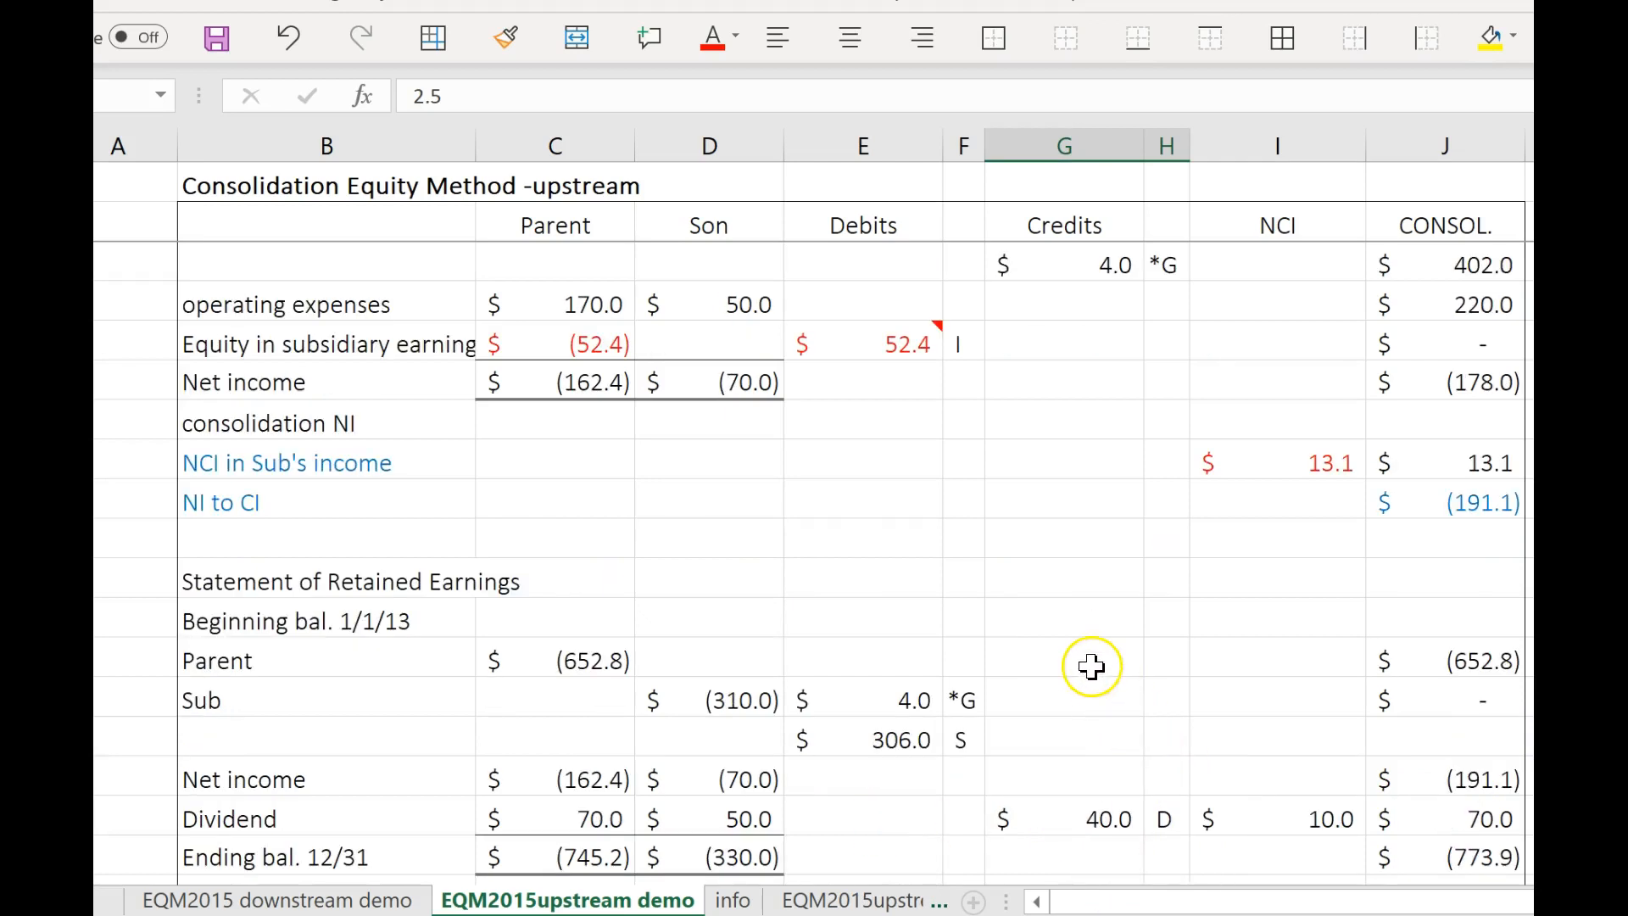
scroll(1092, 666, up, 1)
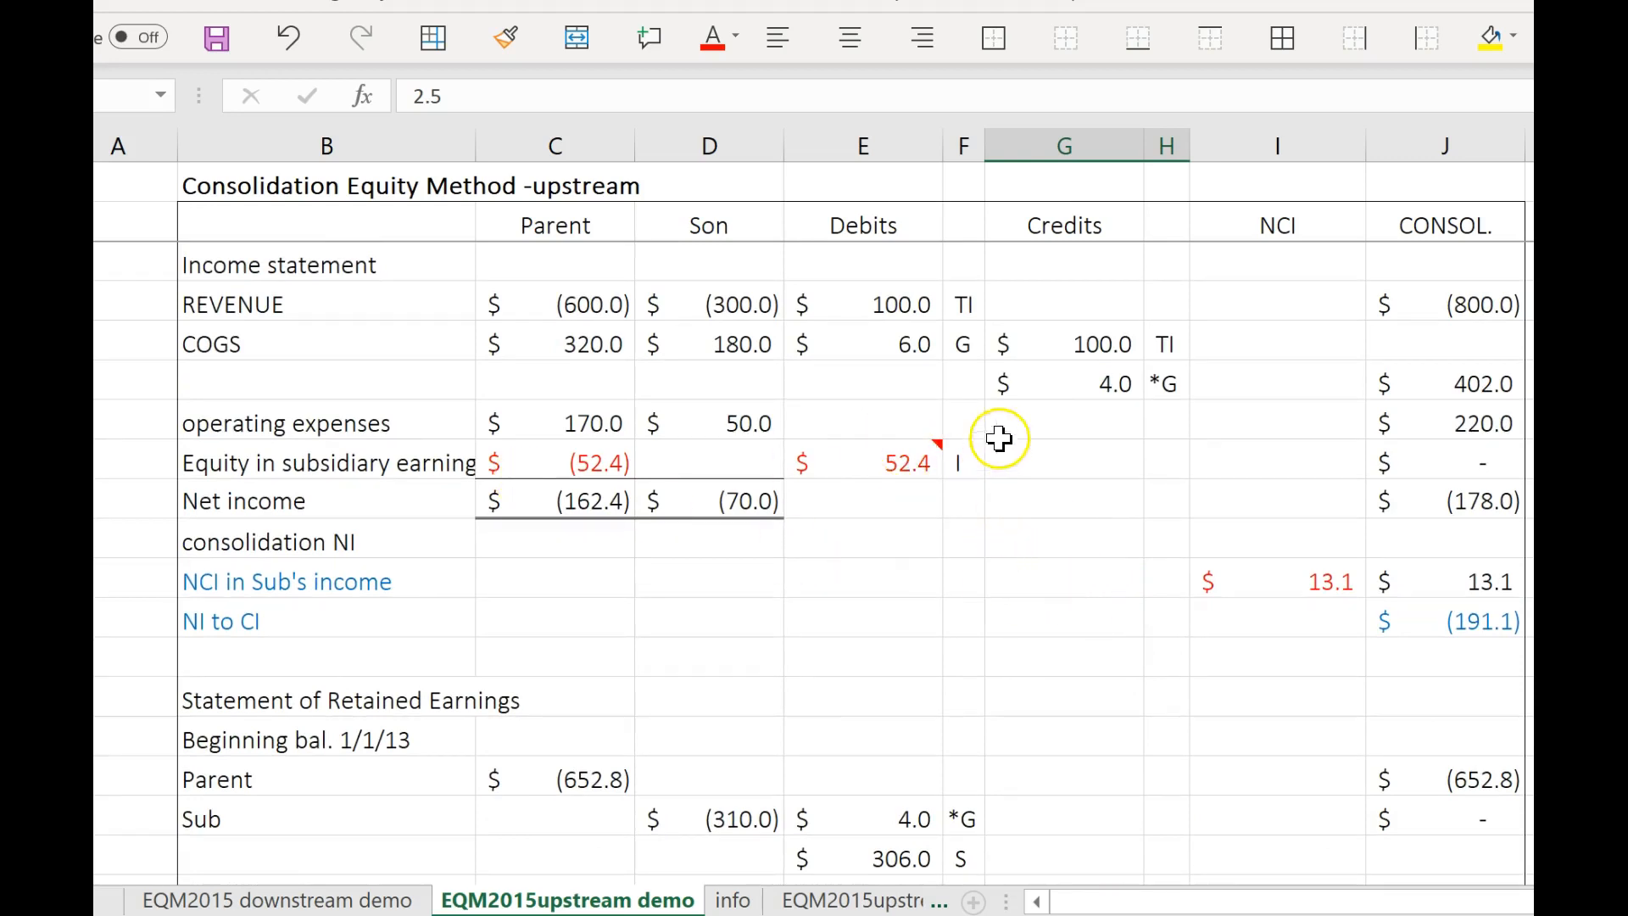
click(905, 429)
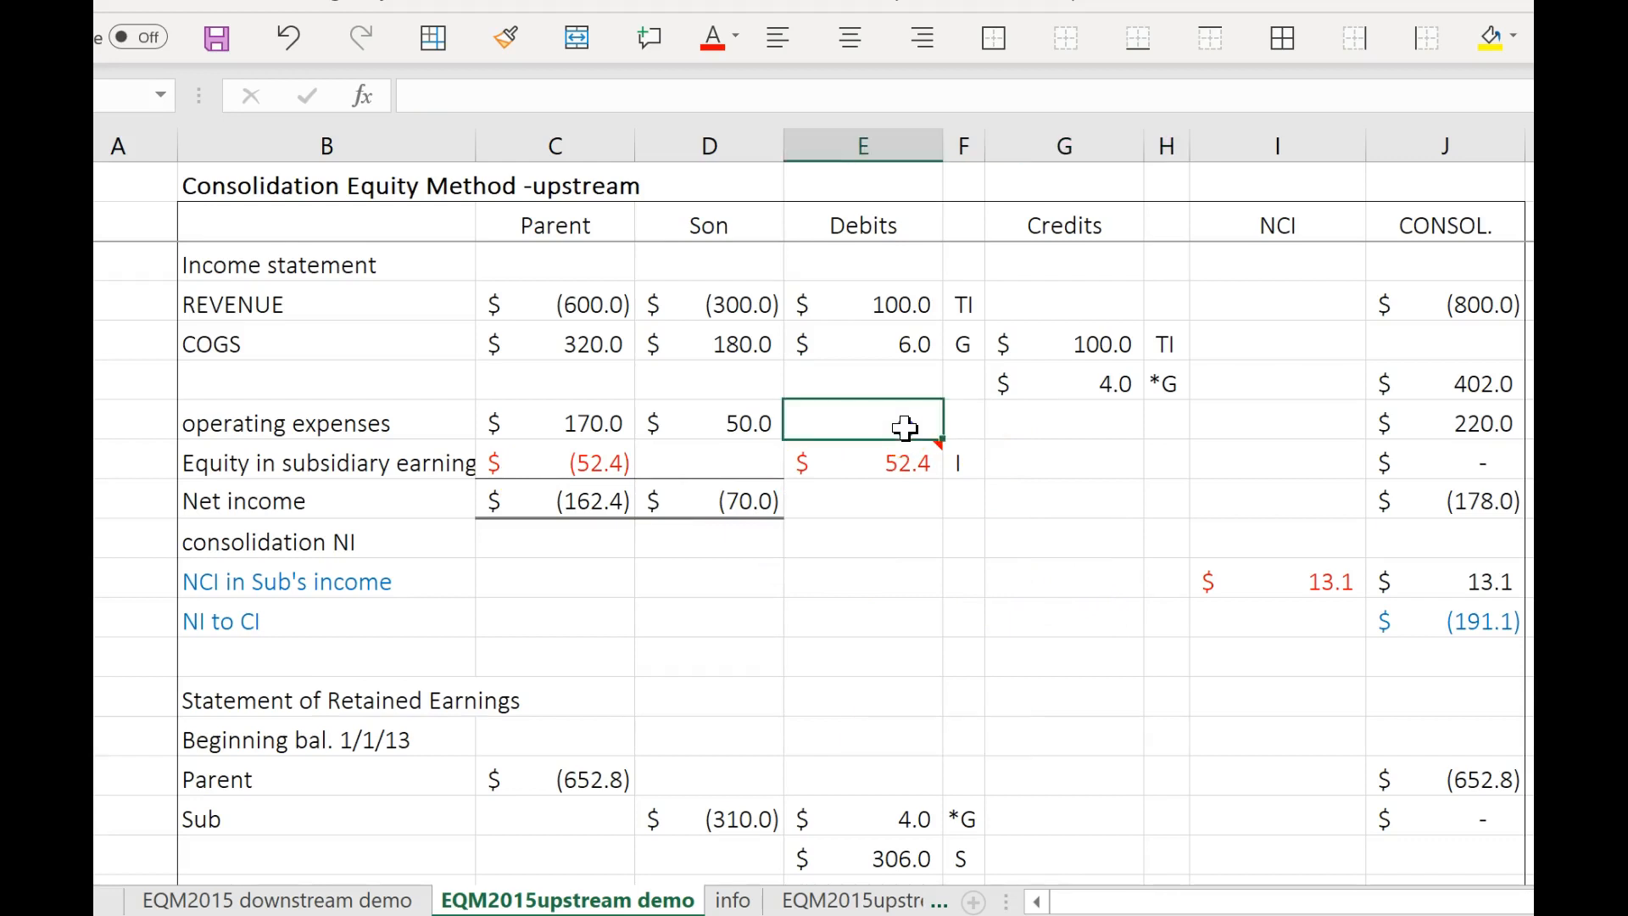
key(ctrl+v)
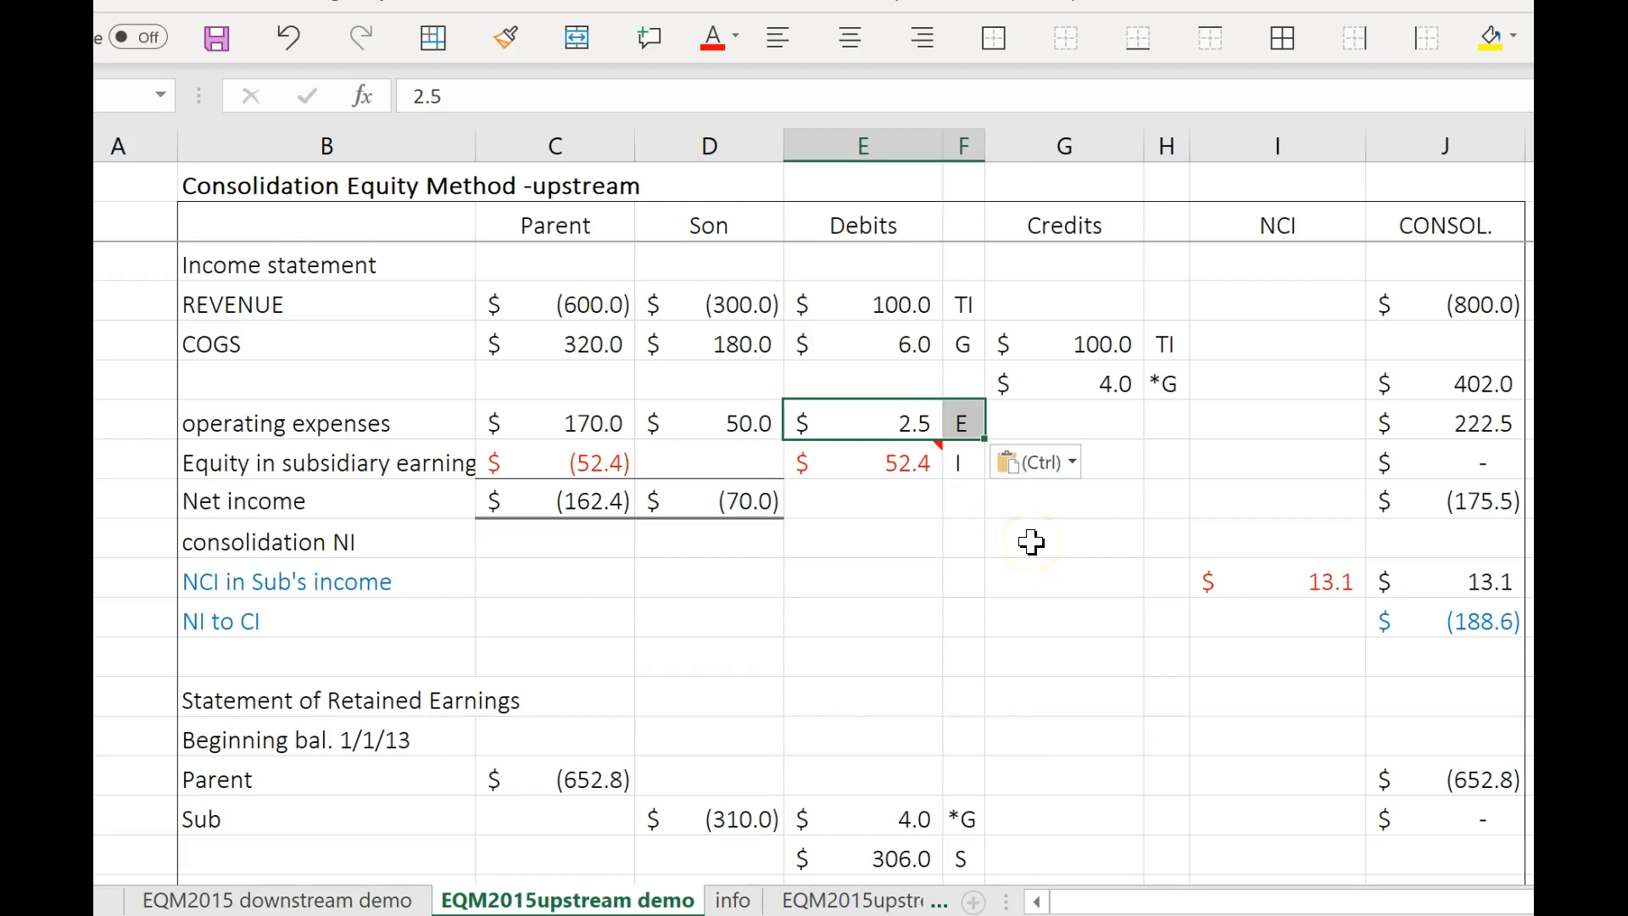
key(Escape)
click(1039, 600)
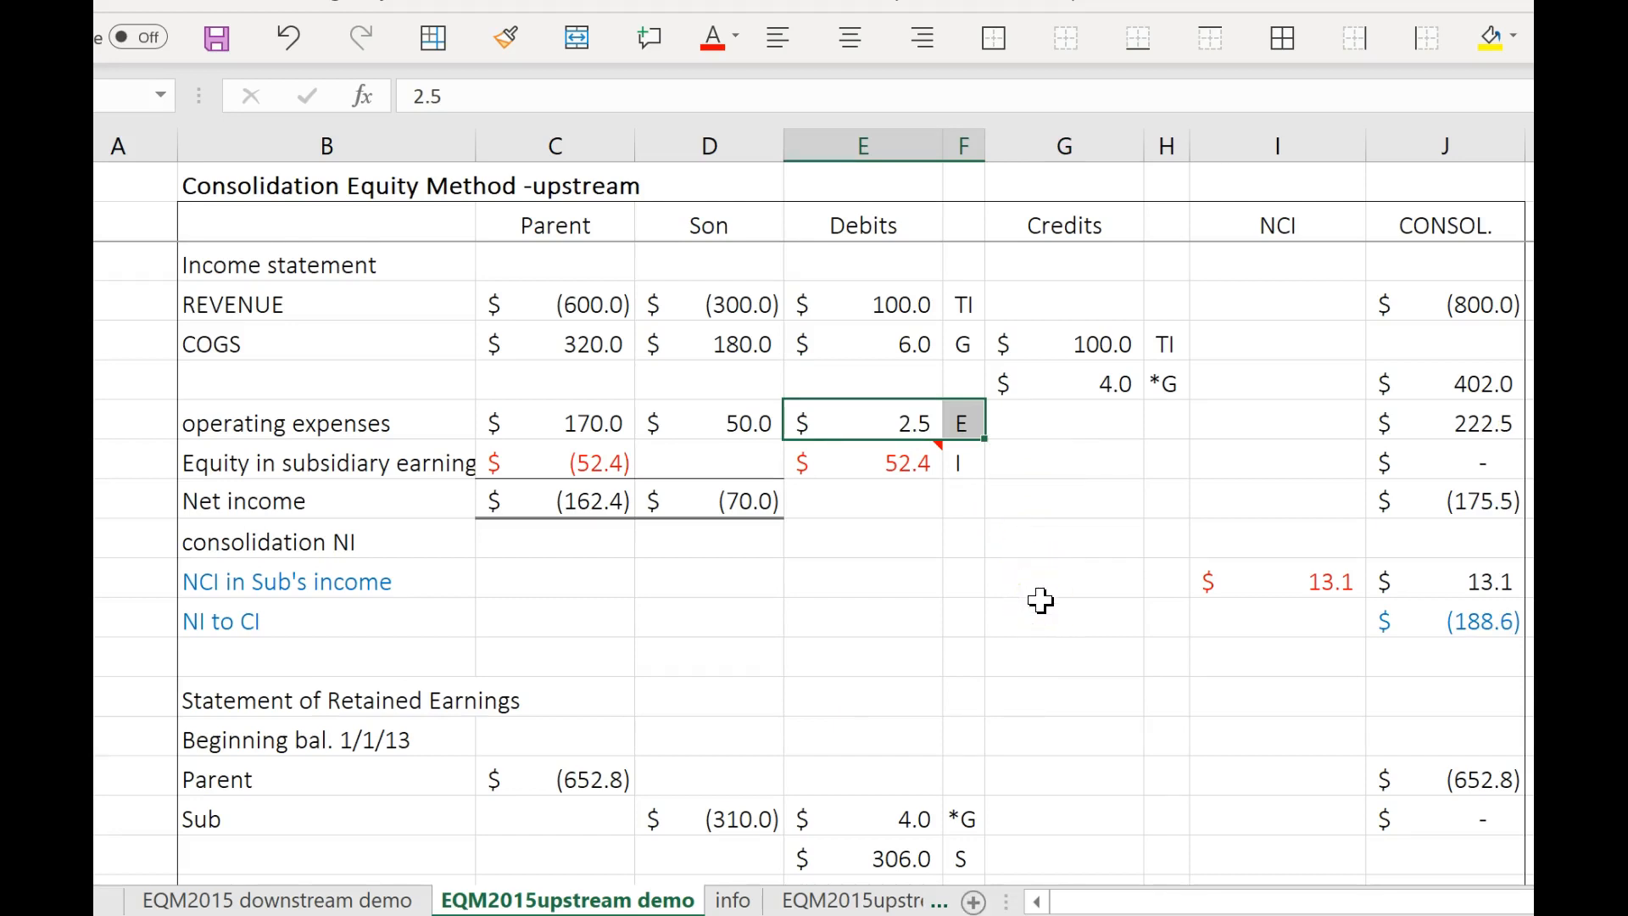
click(1039, 601)
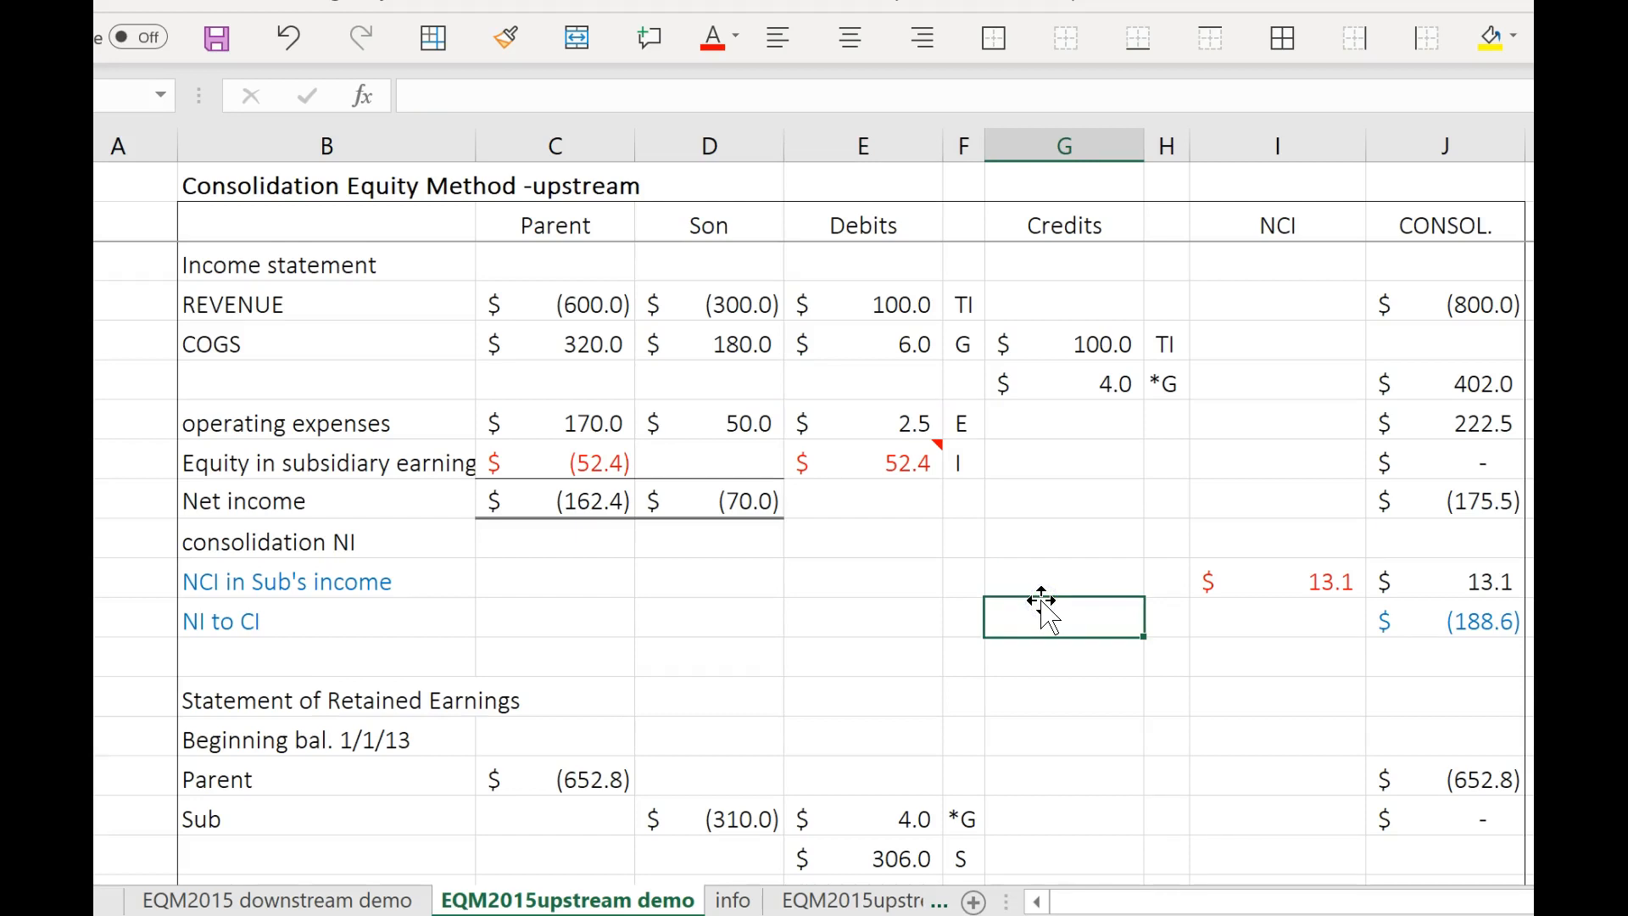
click(1042, 599)
On the info sheet, add the heading DATABASE in column G below the Annual Amortization table.
scroll(1012, 570, down, 3)
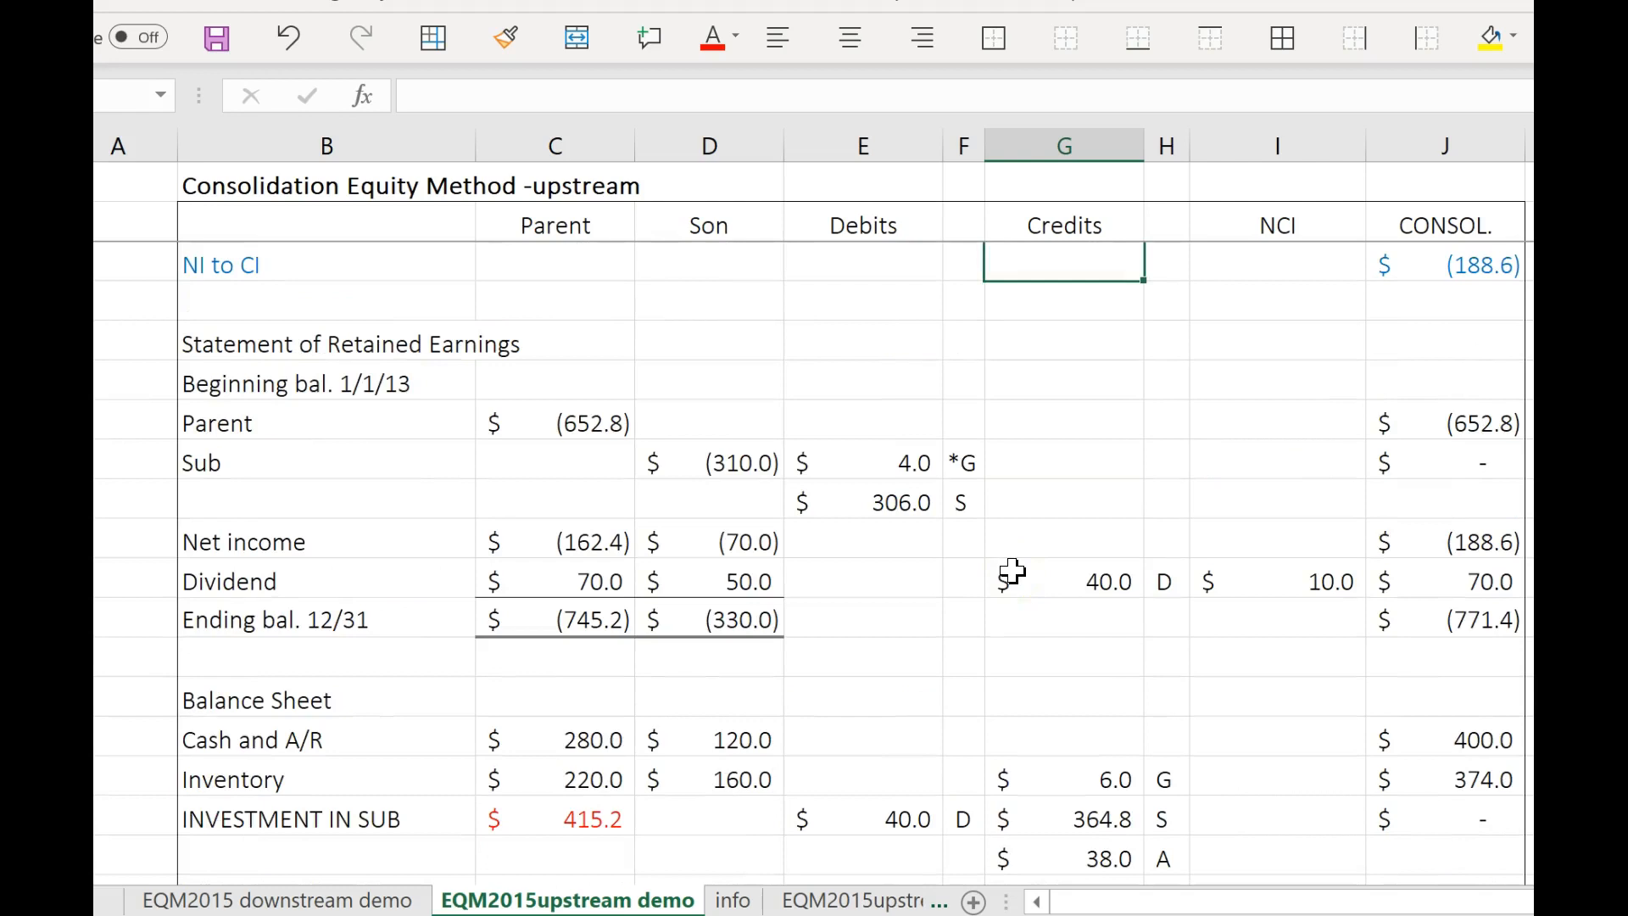
scroll(1011, 571, down, 1)
scroll(1012, 571, down, 2)
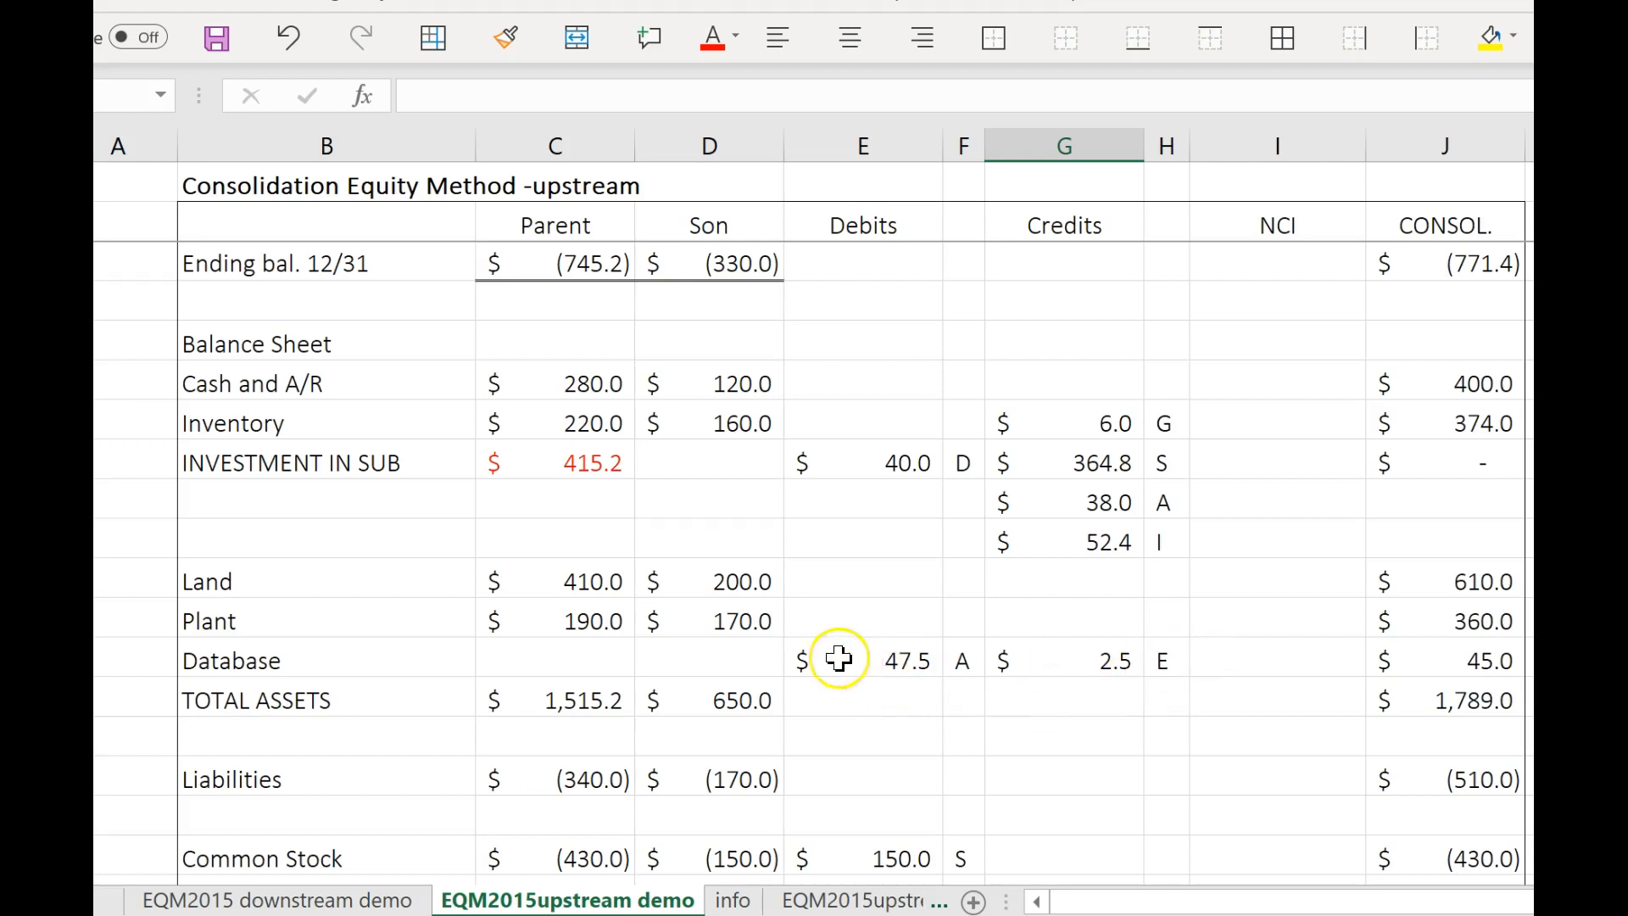
click(733, 901)
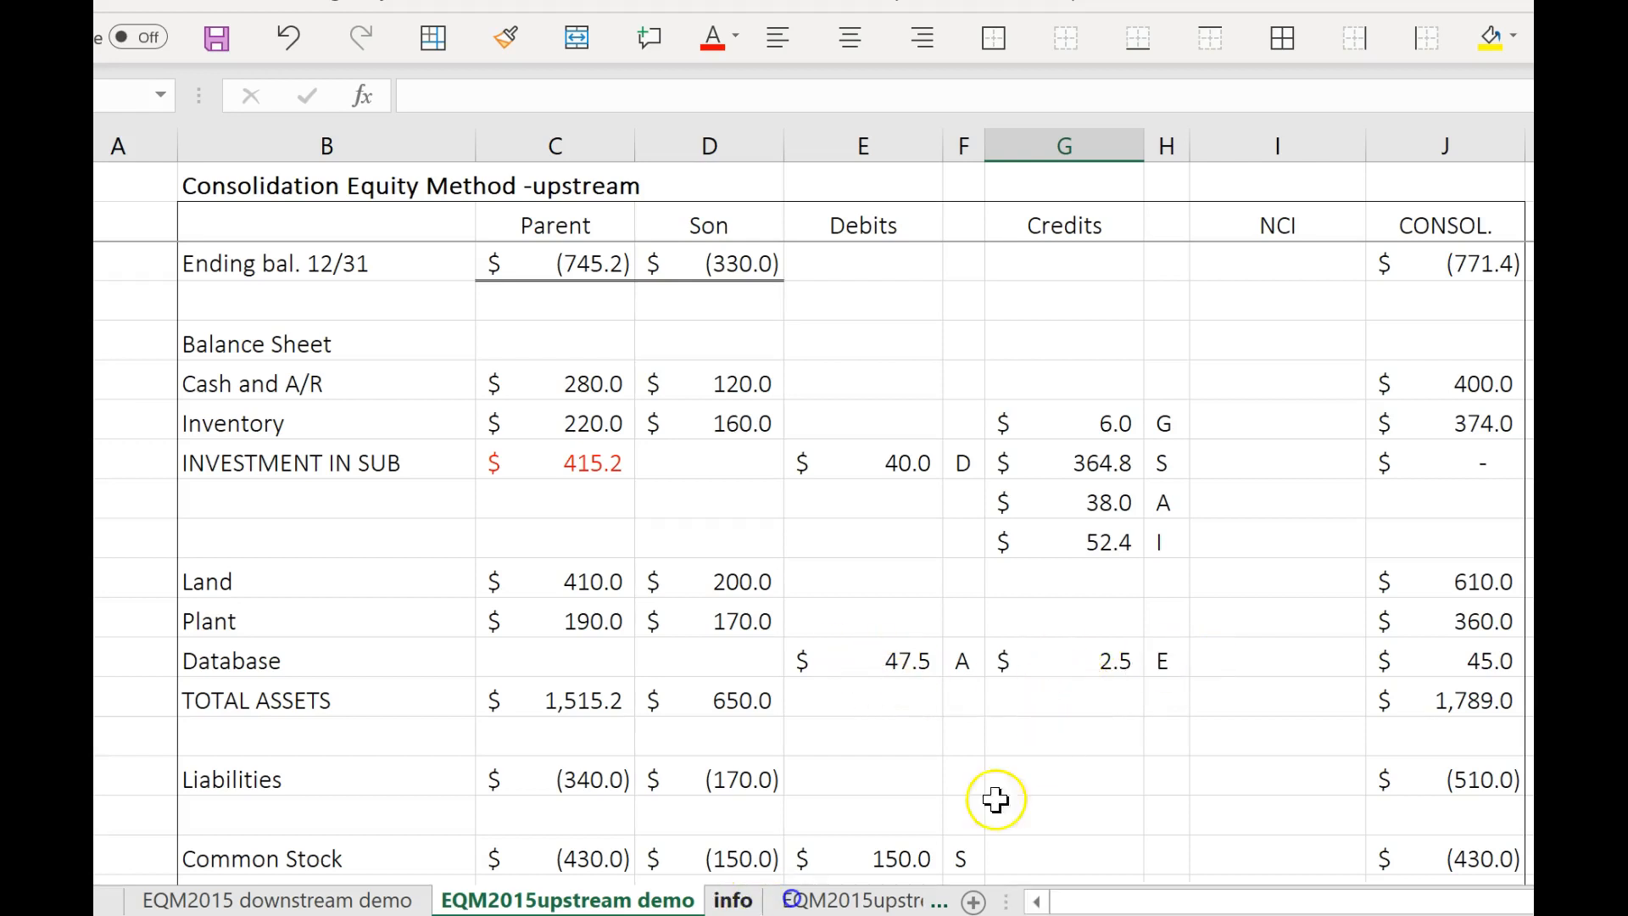
scroll(950, 738, down, 1)
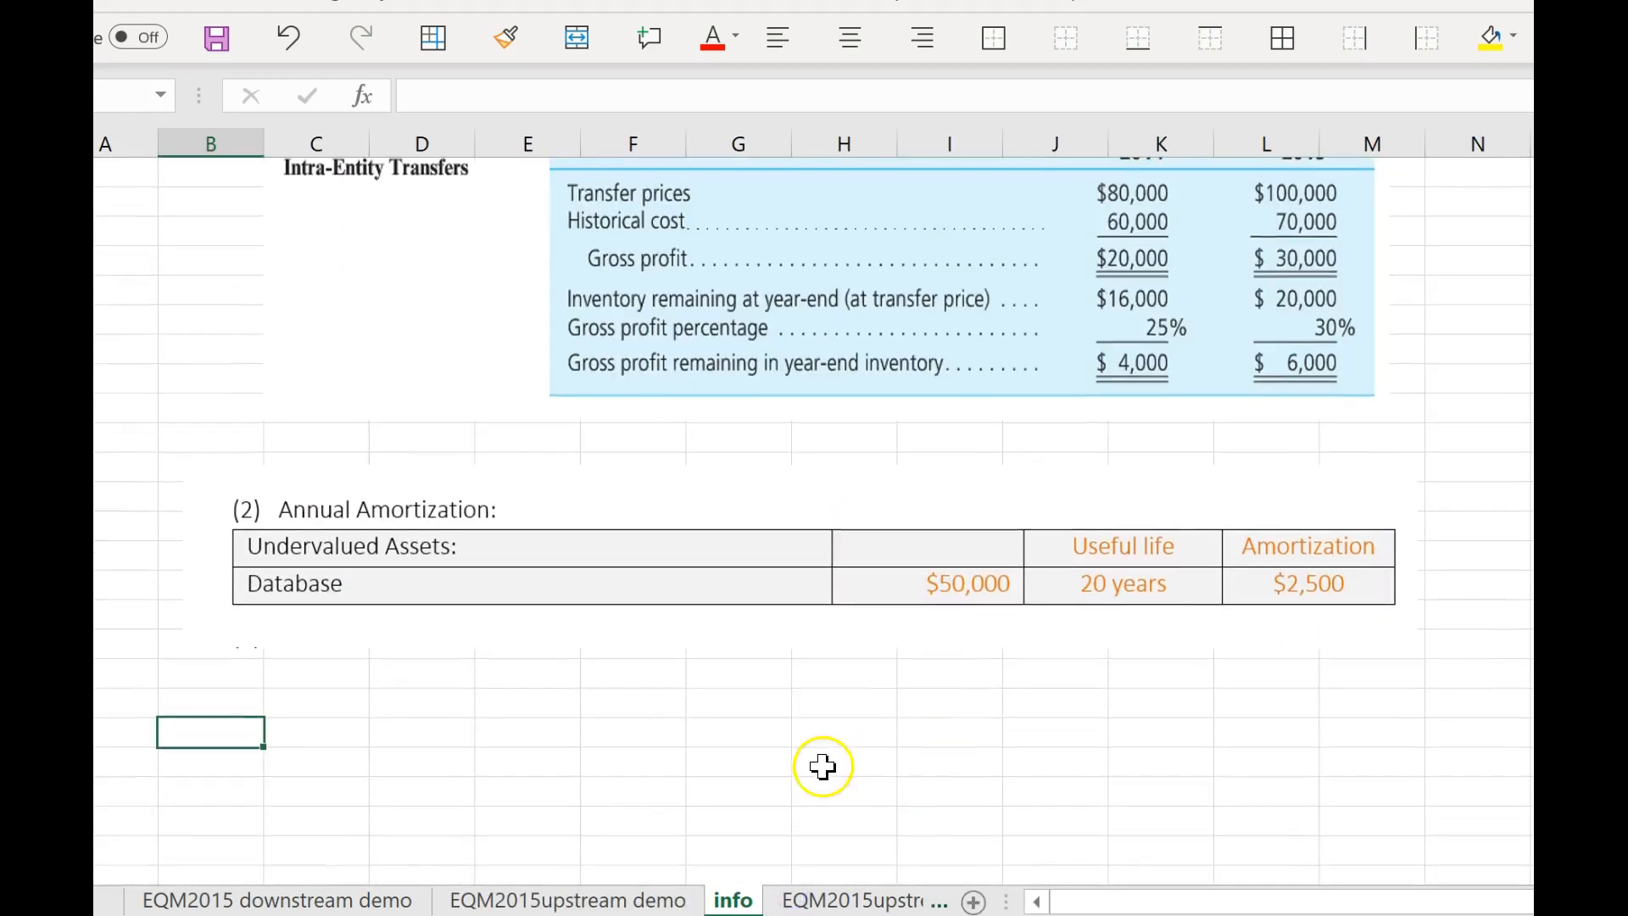
click(746, 704)
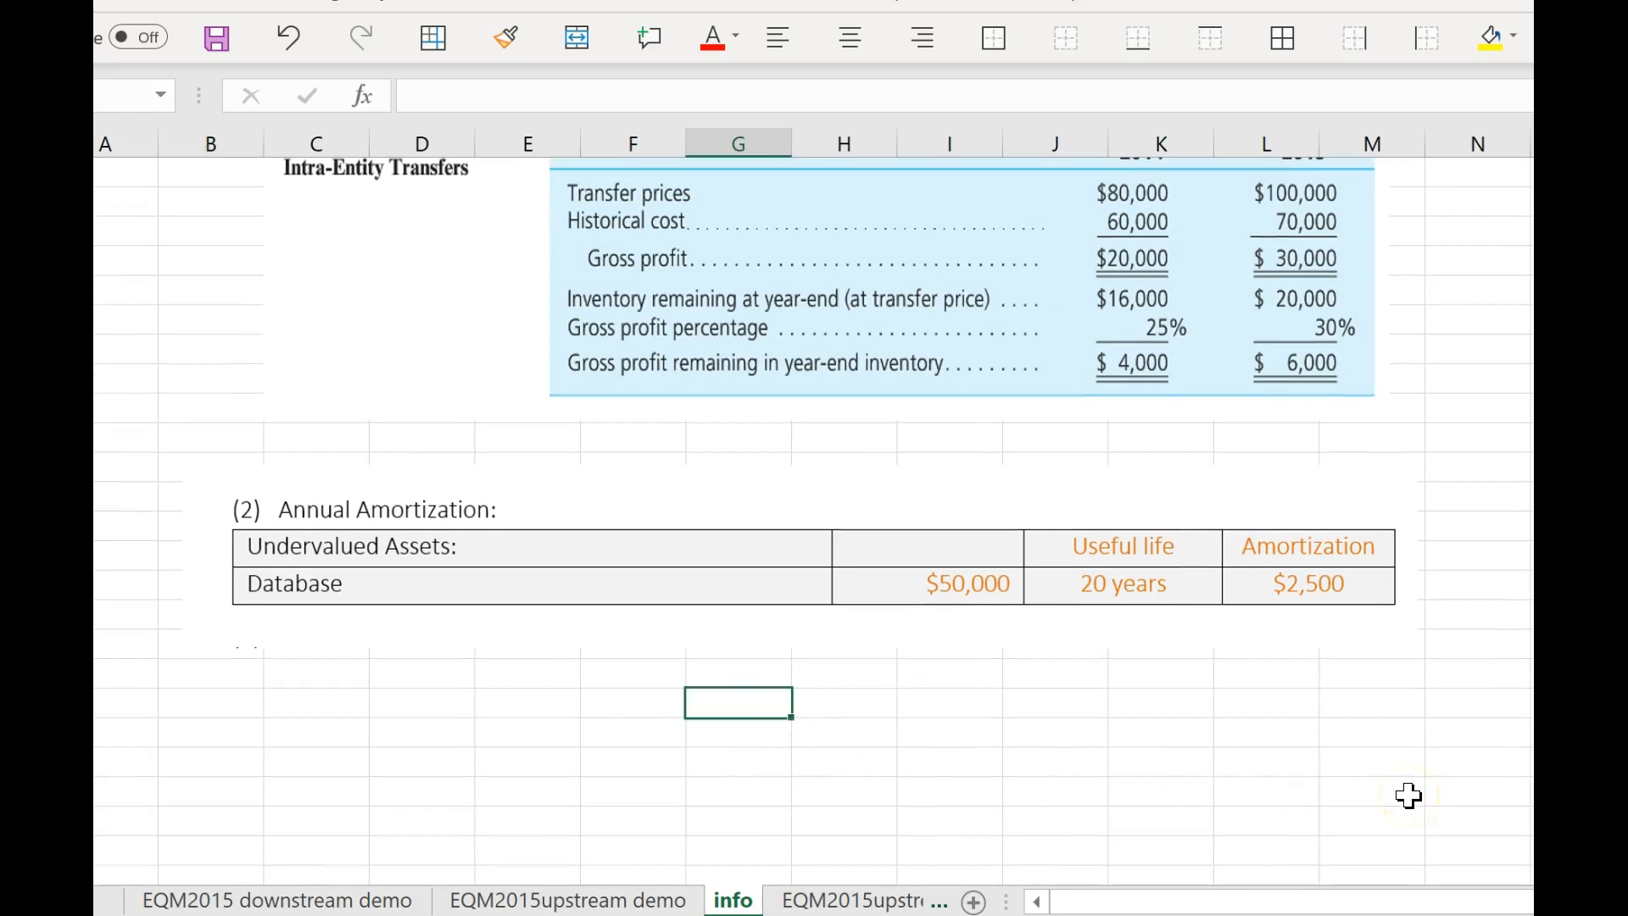
text(dA)
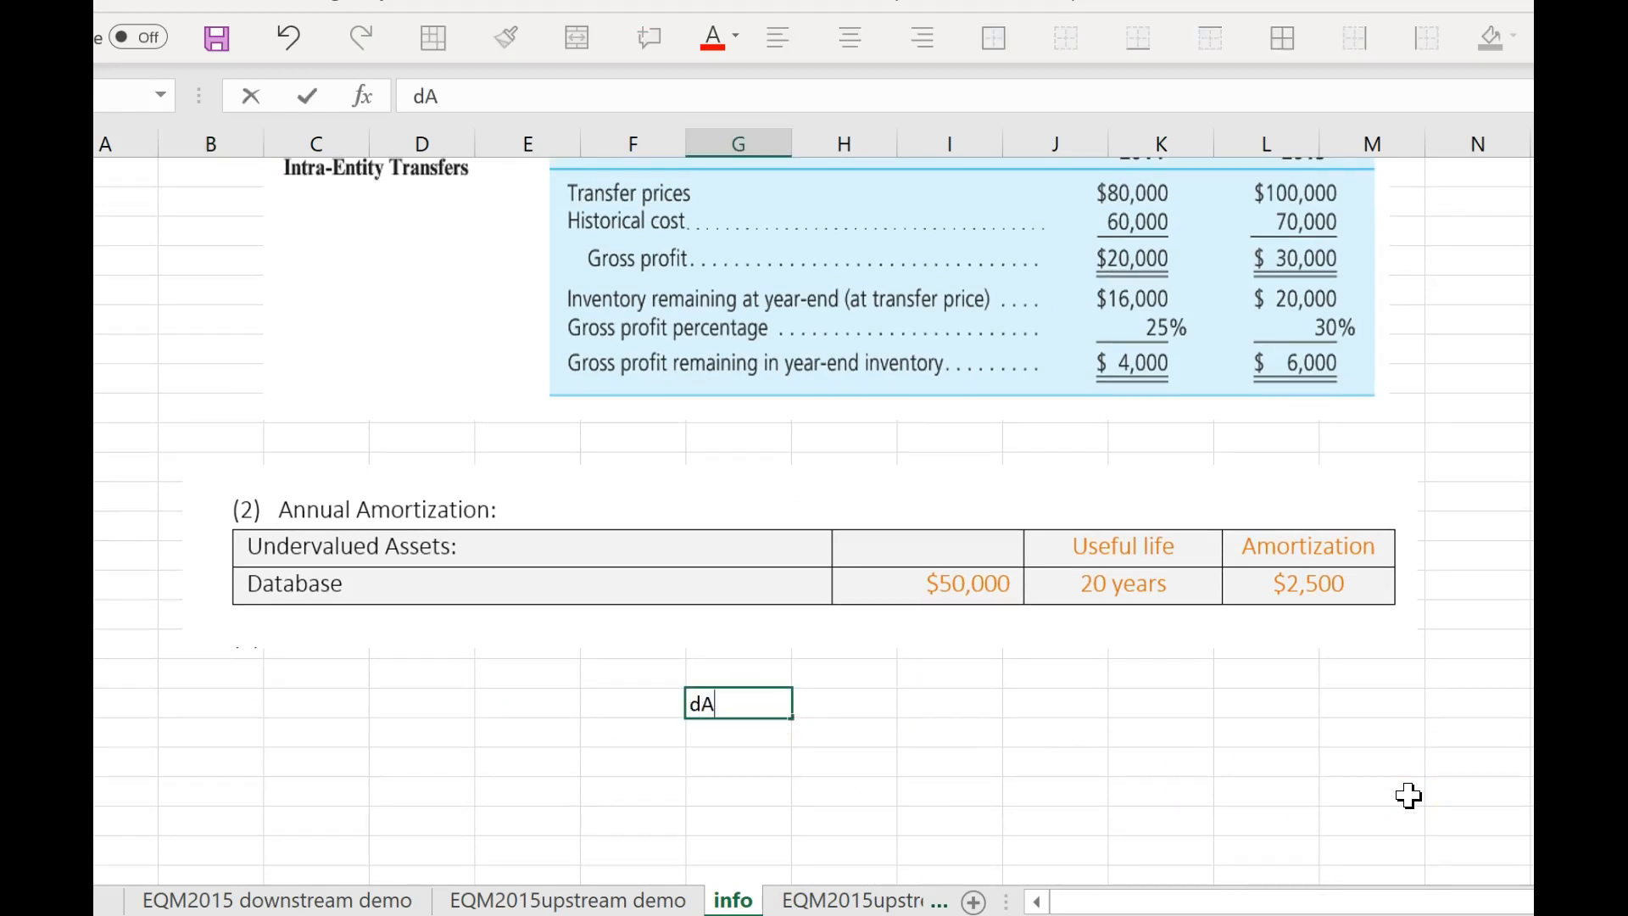
text(TABASE)
key(Return)
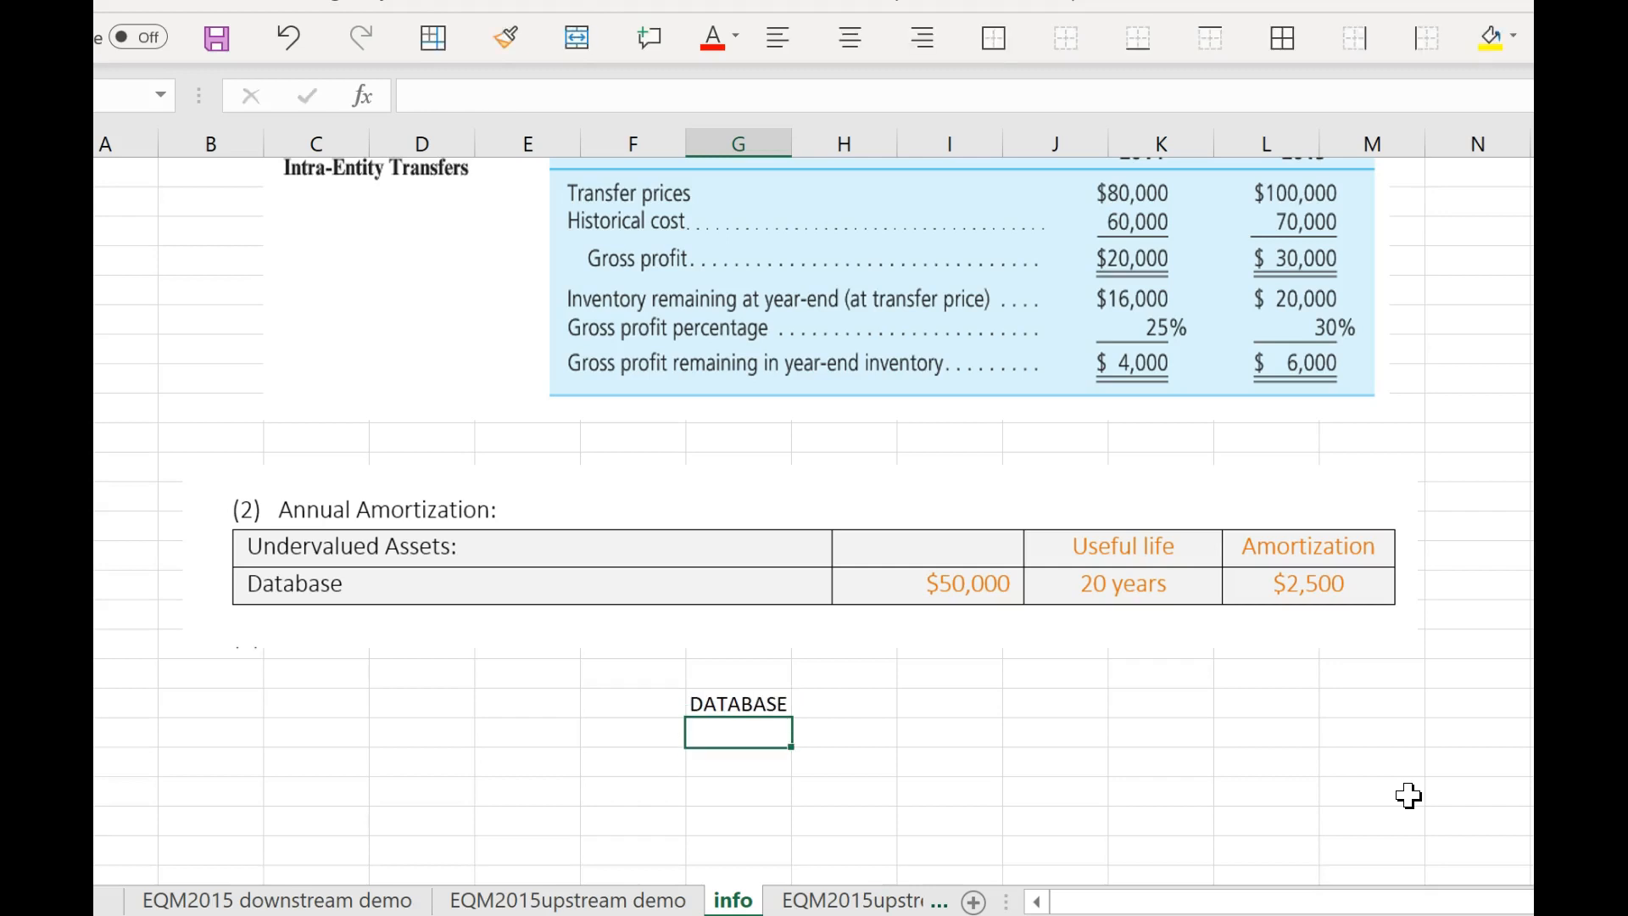
Enter the date 1/1/2015 in the row below the DATABASE heading, with 50 as the database value beside it.
click(641, 734)
text(1/1/2015)
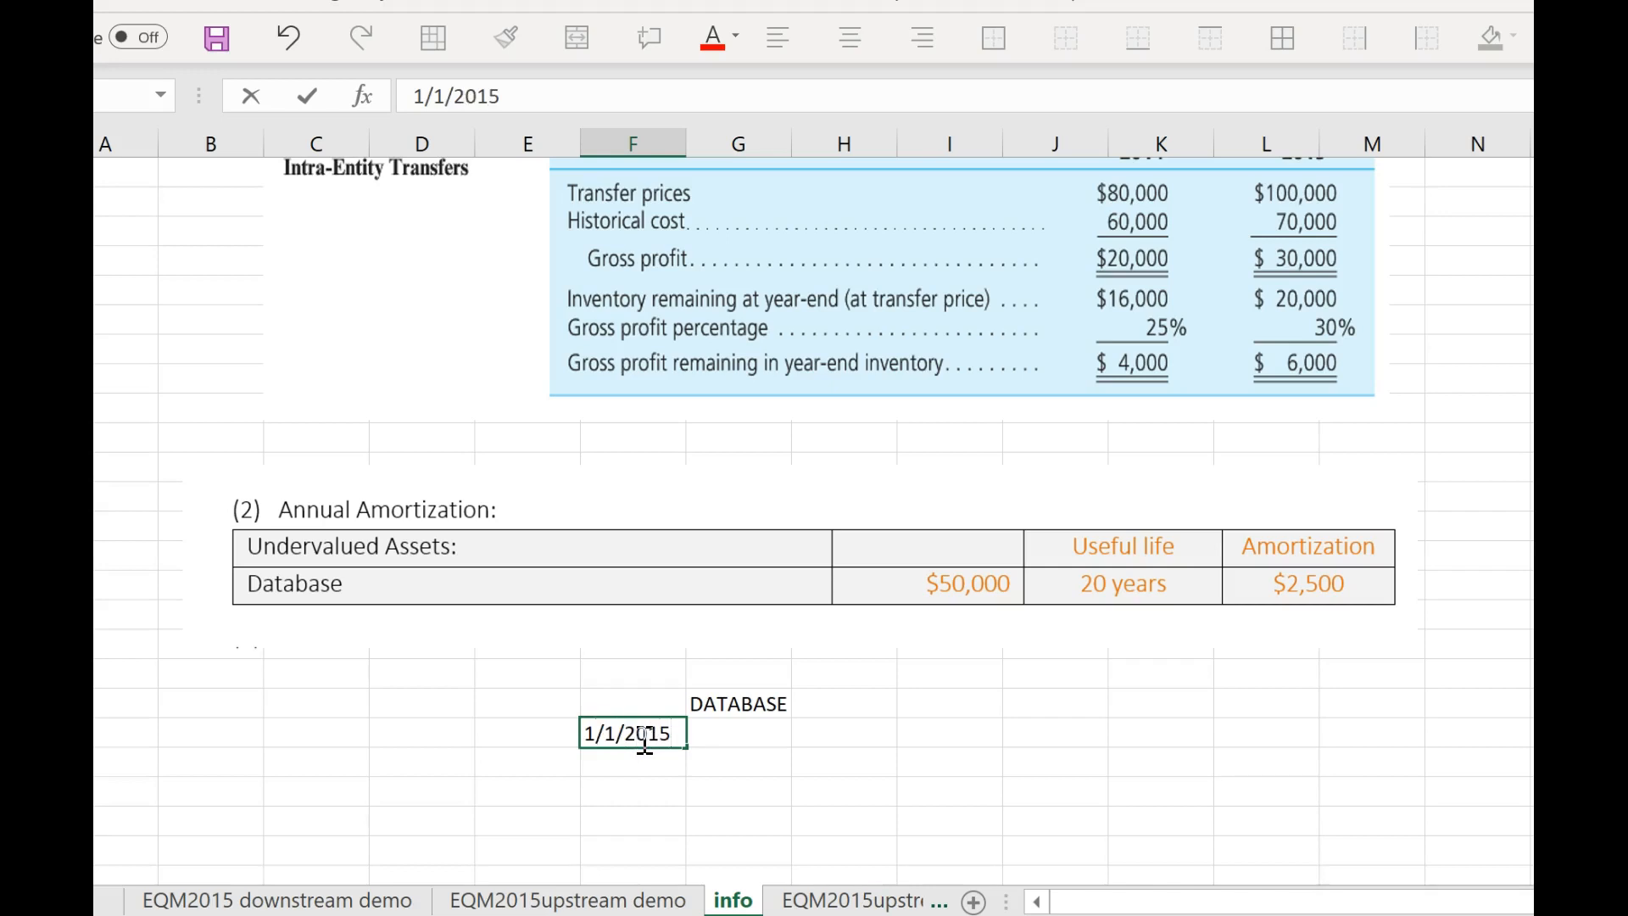
click(755, 731)
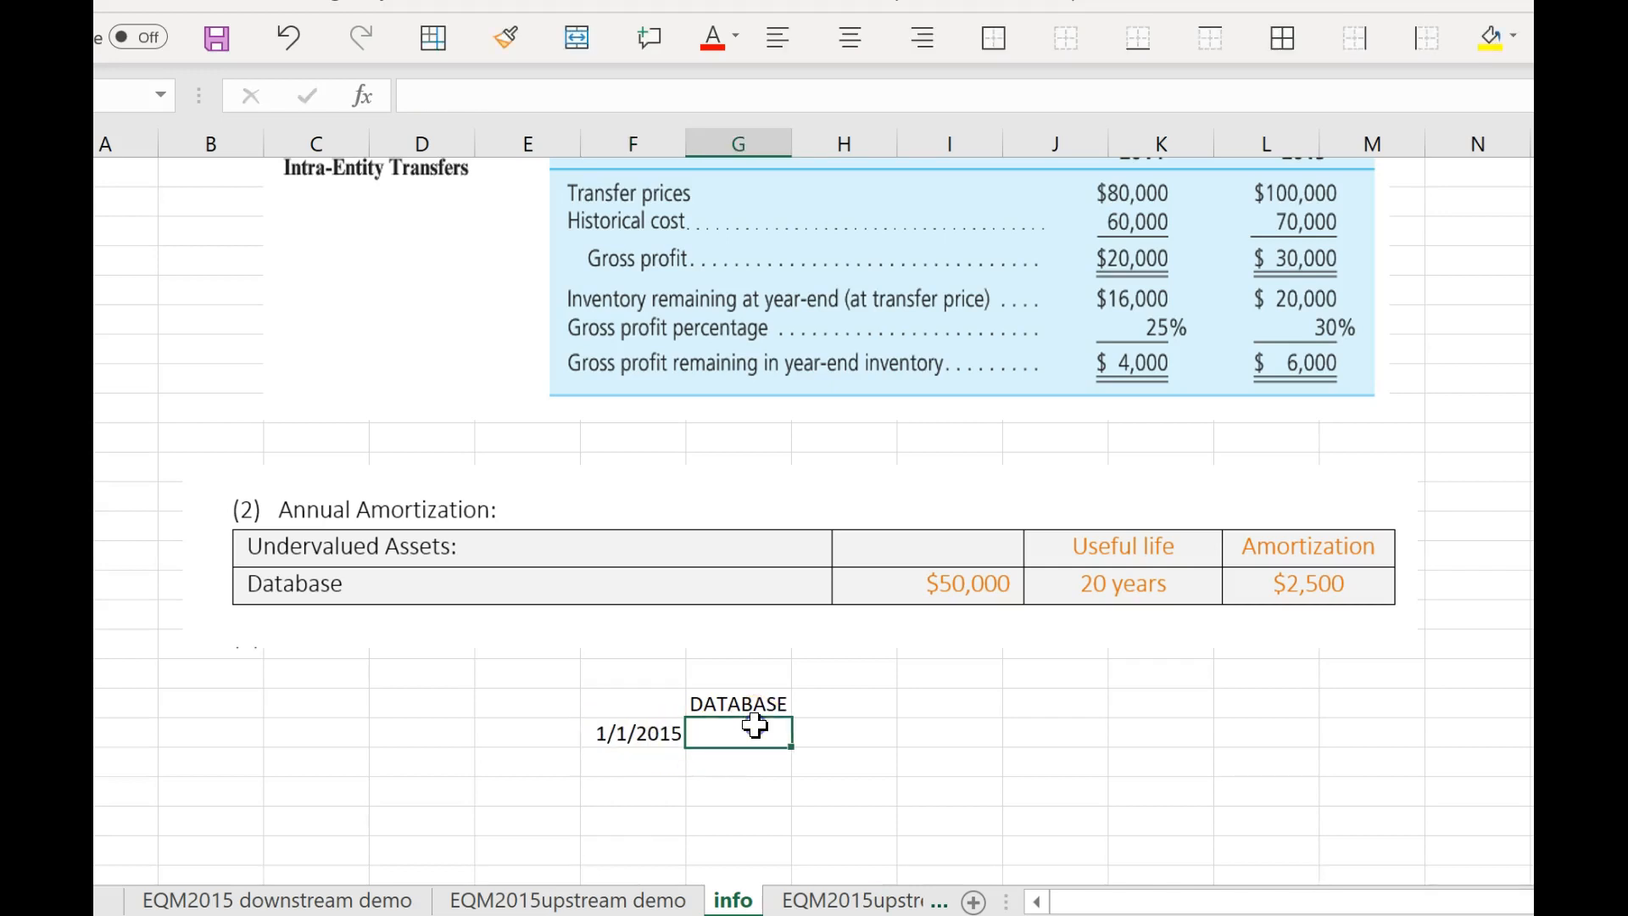
text(50)
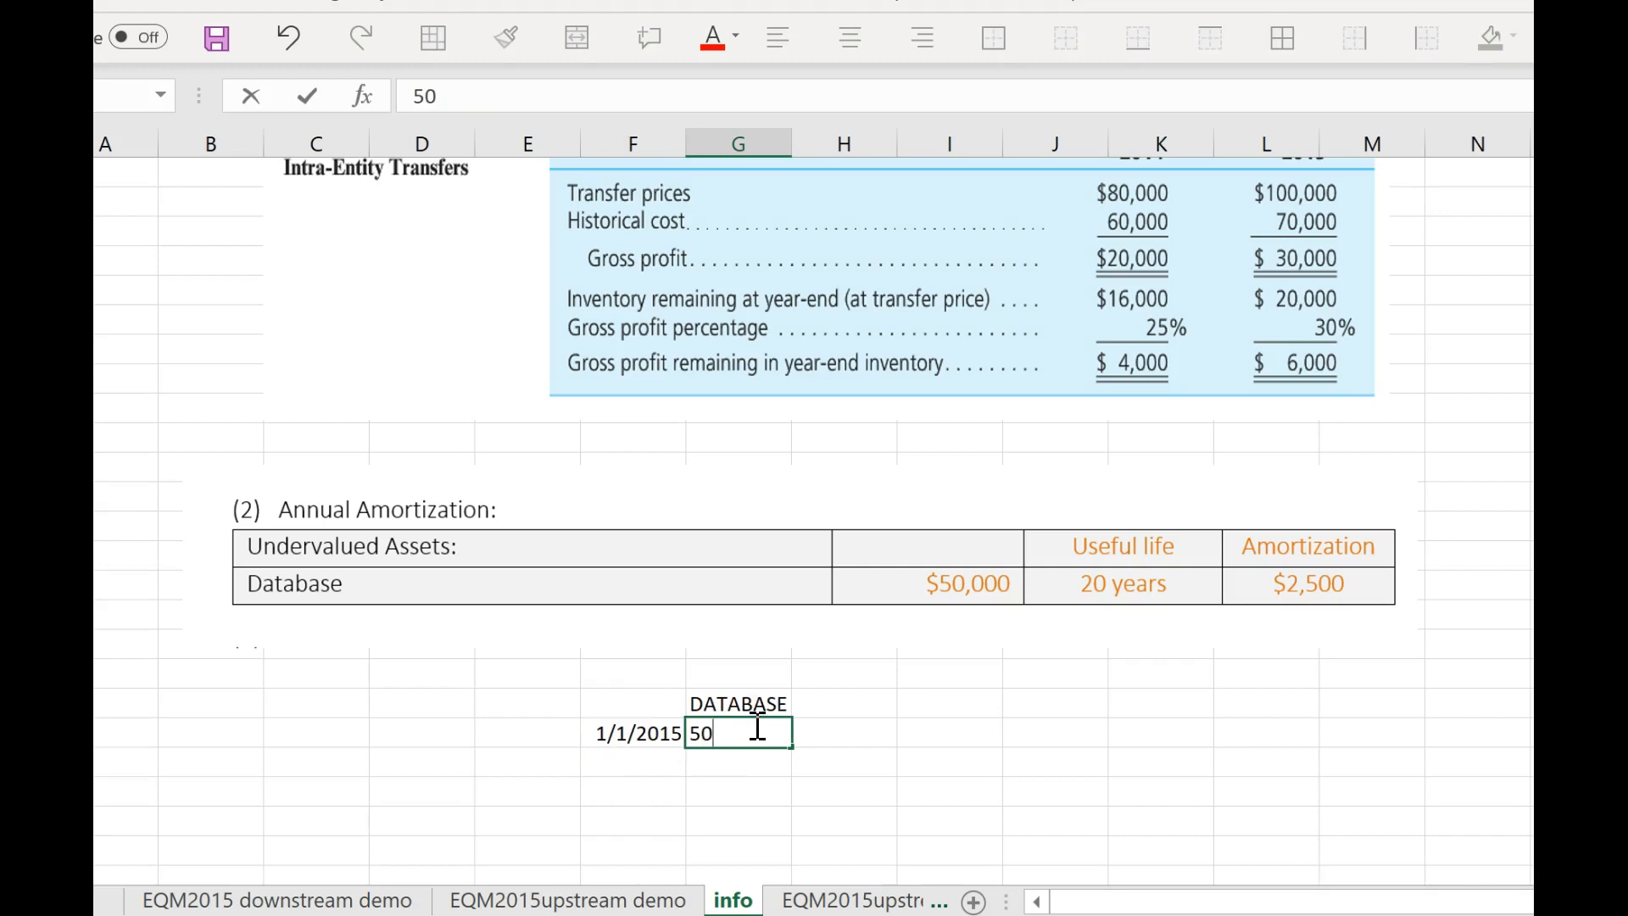
key(Return)
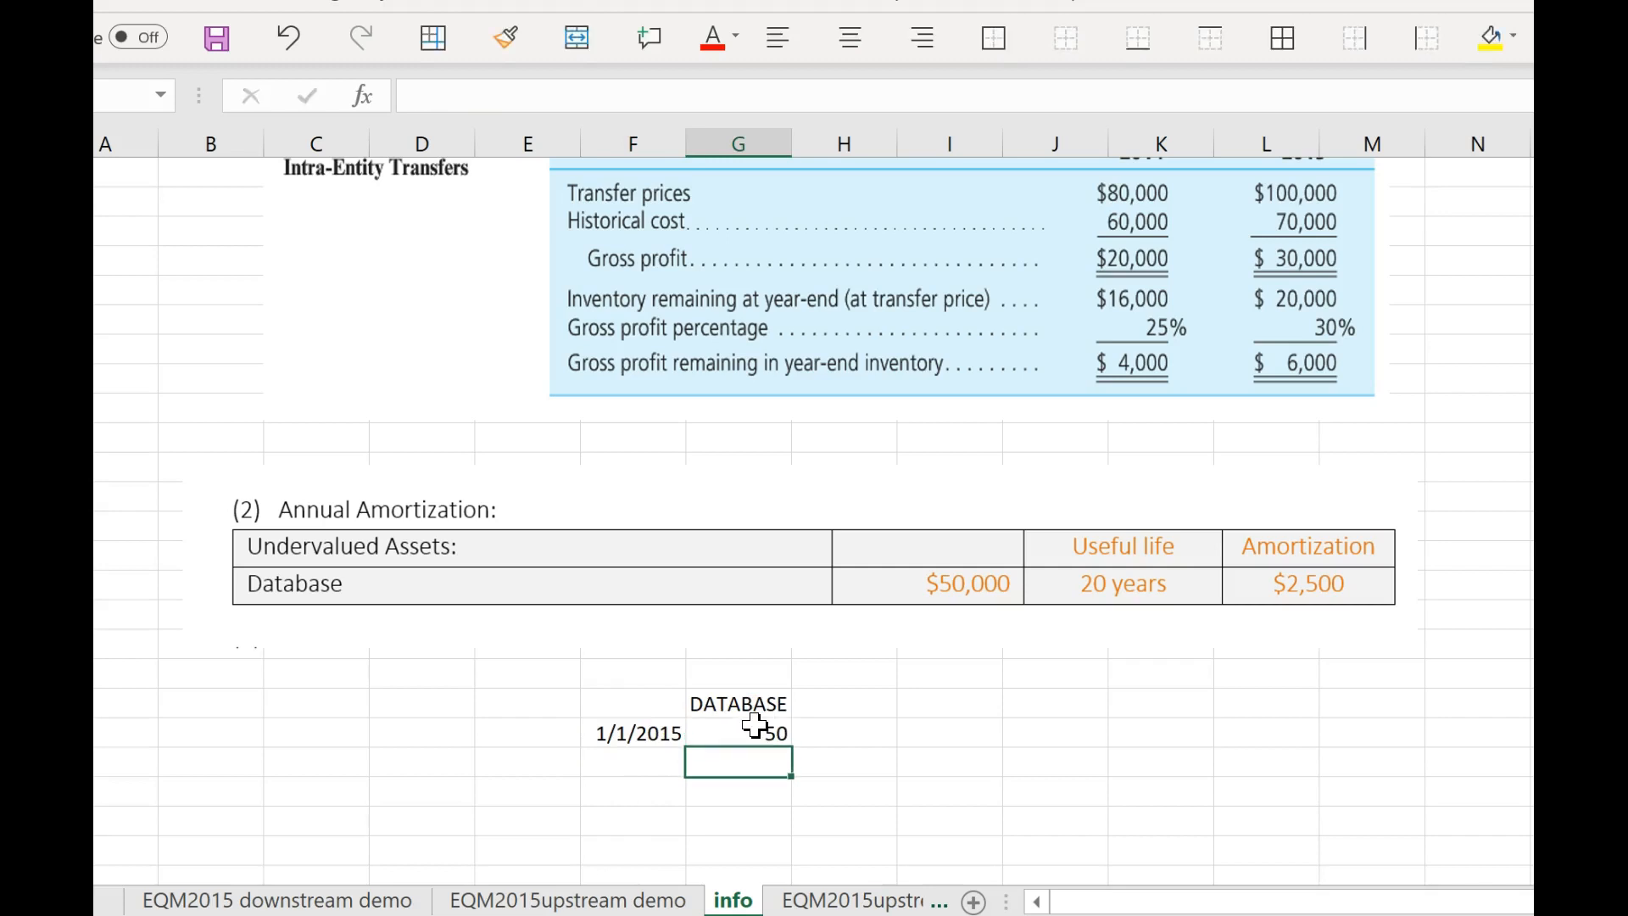
Change the first date below the DATABASE heading to 1/1/2014.
click(673, 731)
click(496, 68)
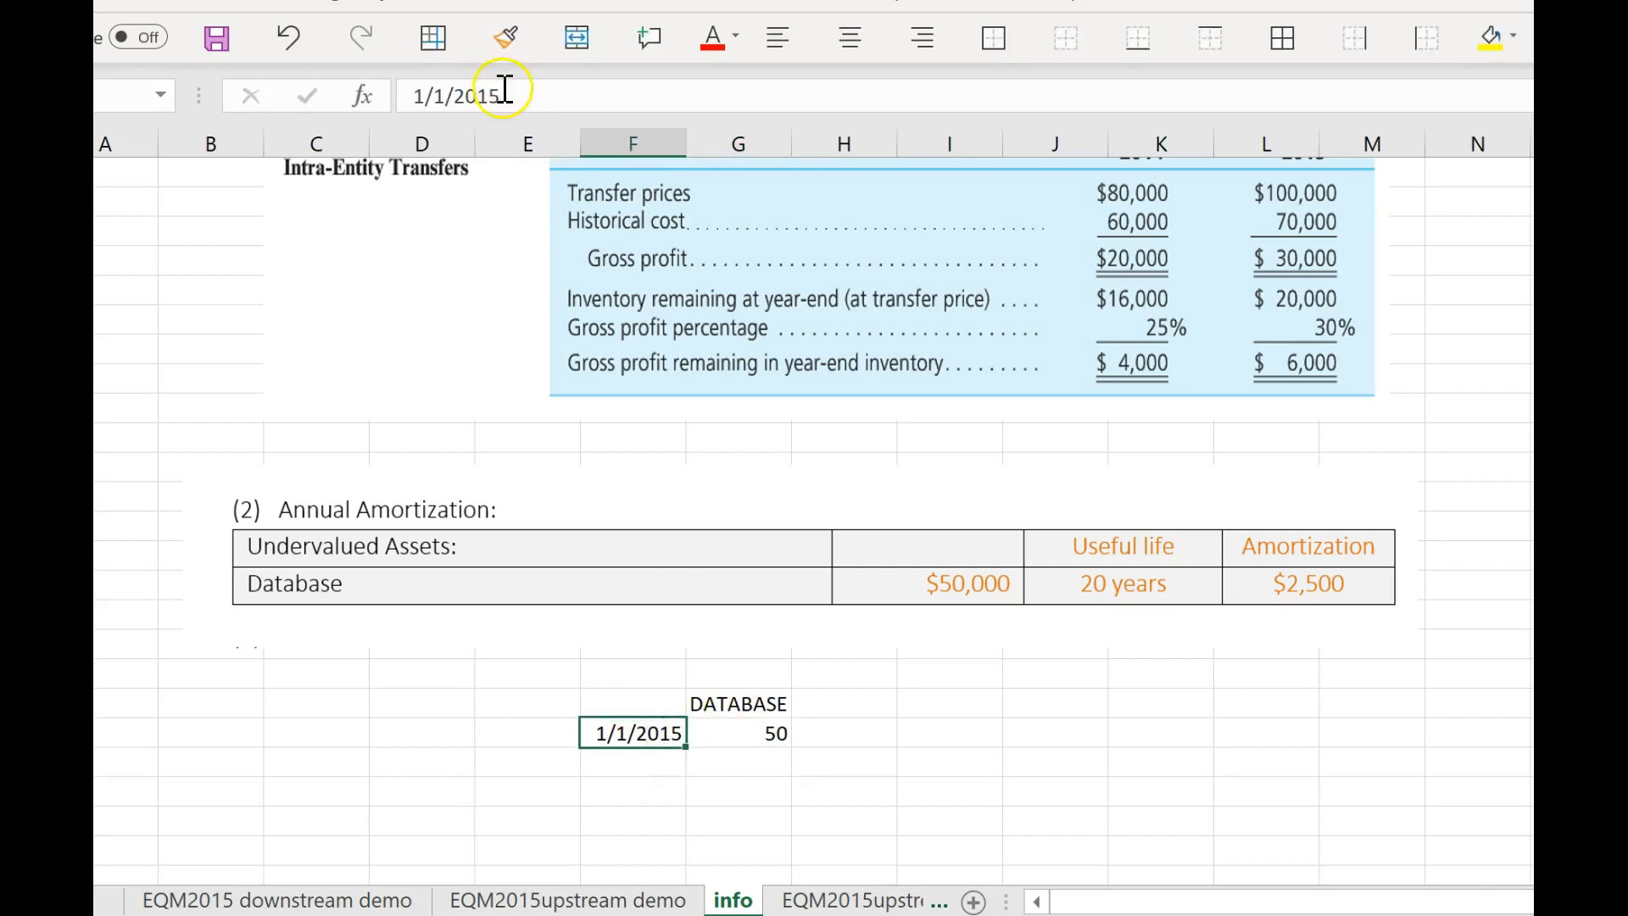
click(503, 89)
key(BackSpace)
text(4)
key(Return)
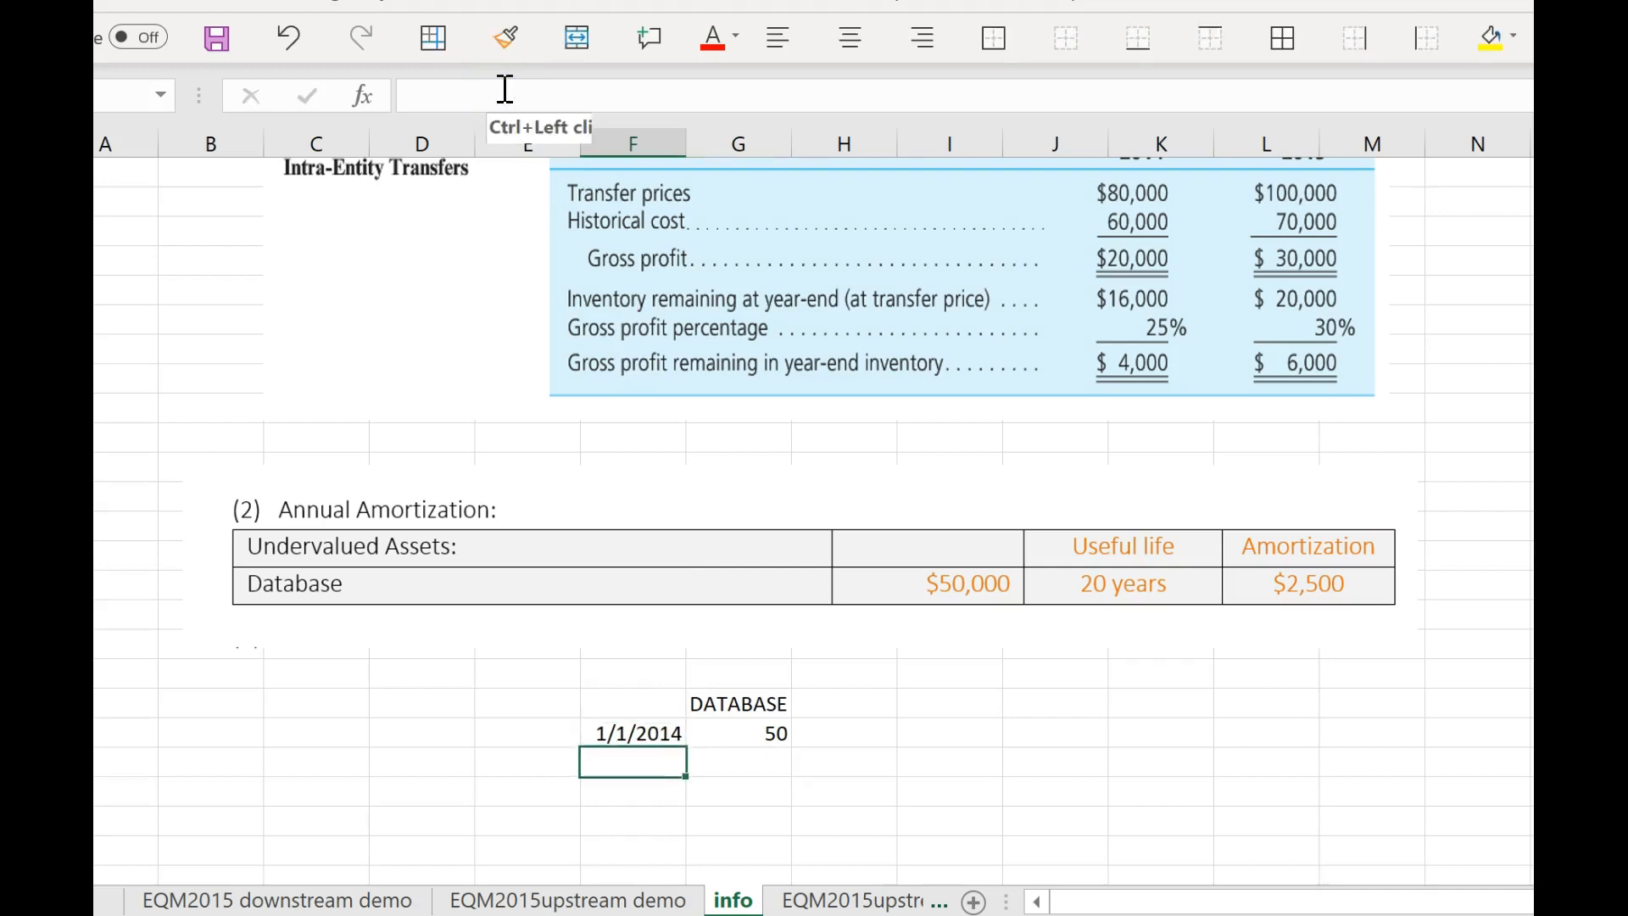
Add a 12/31/2014 row to the database schedule with a value of 47.5.
text(13/)
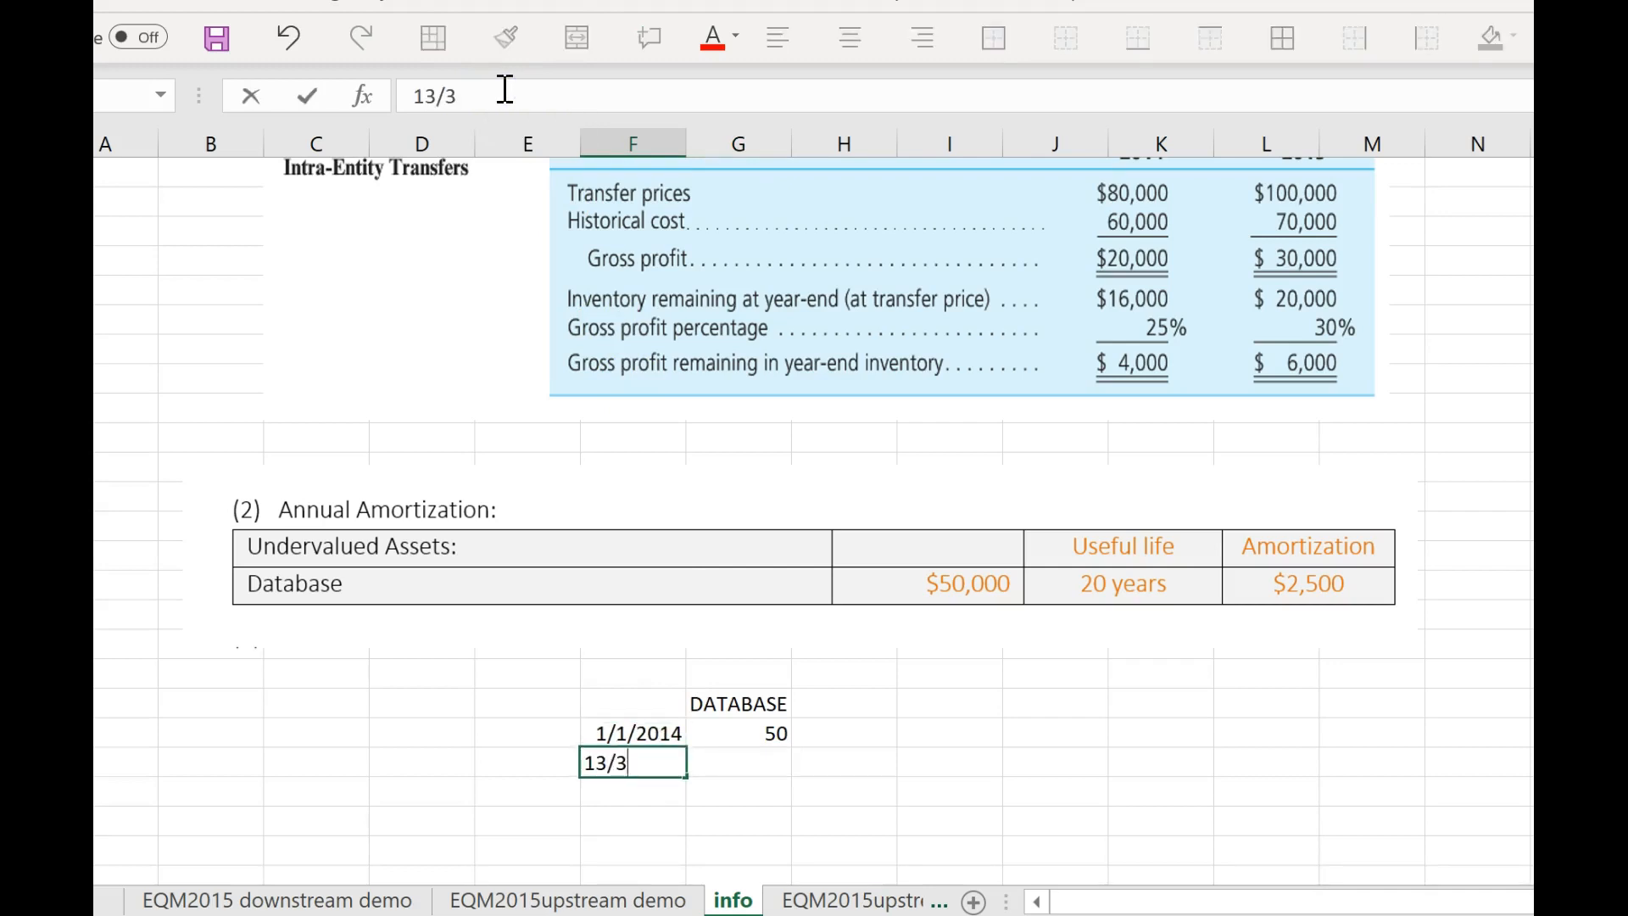
text(31/2014)
key(Tab)
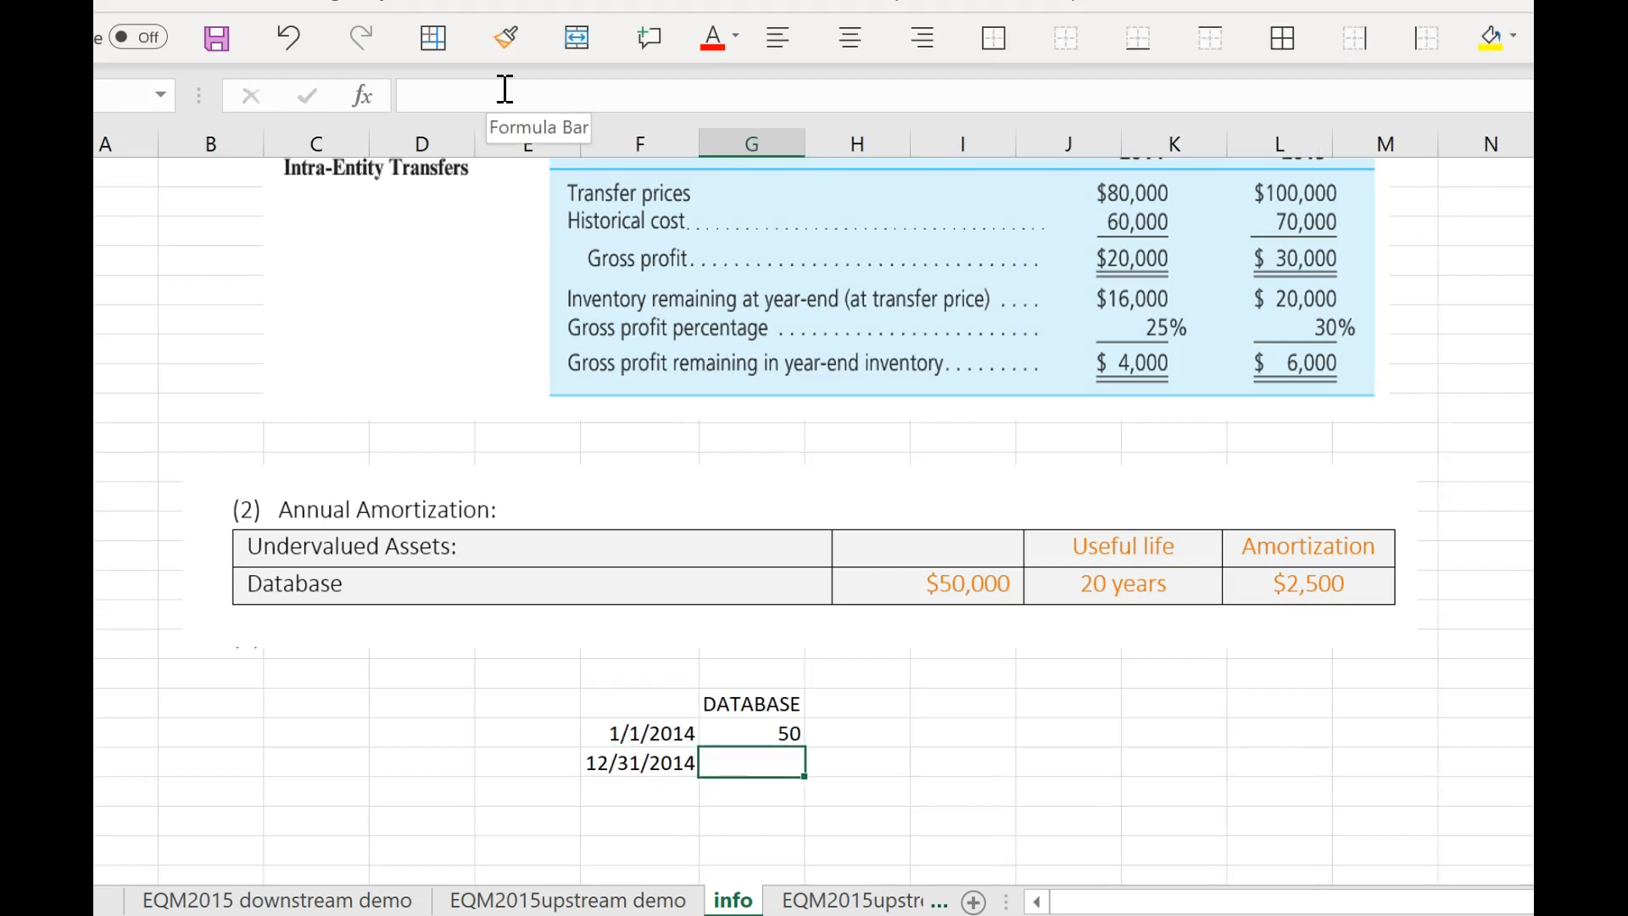
text(47.5)
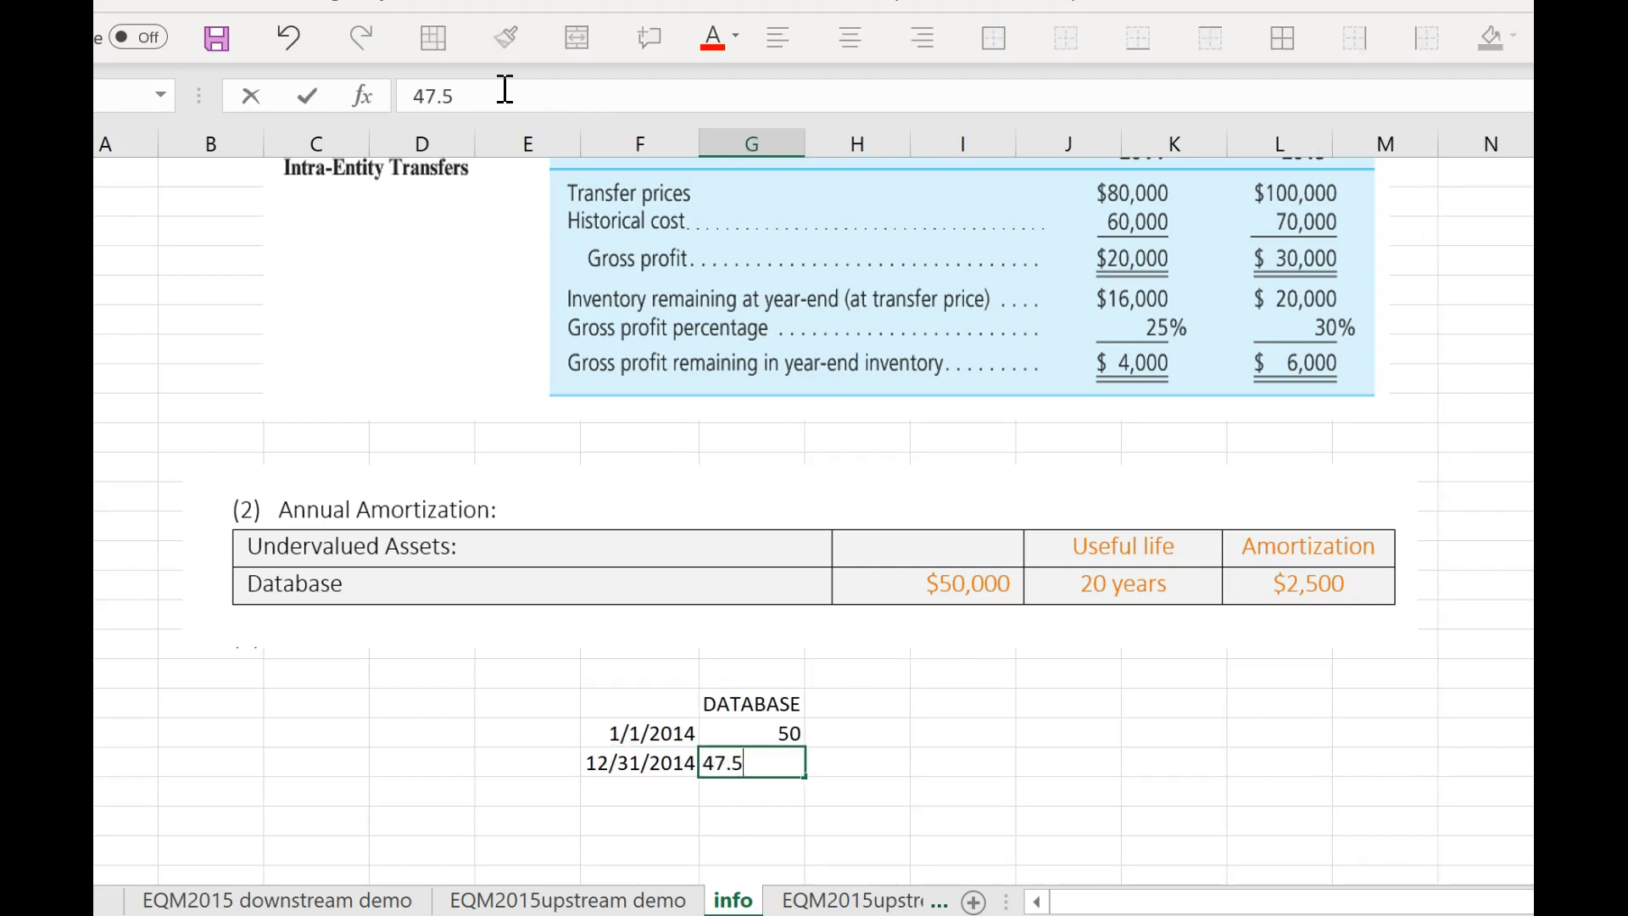
key(Return)
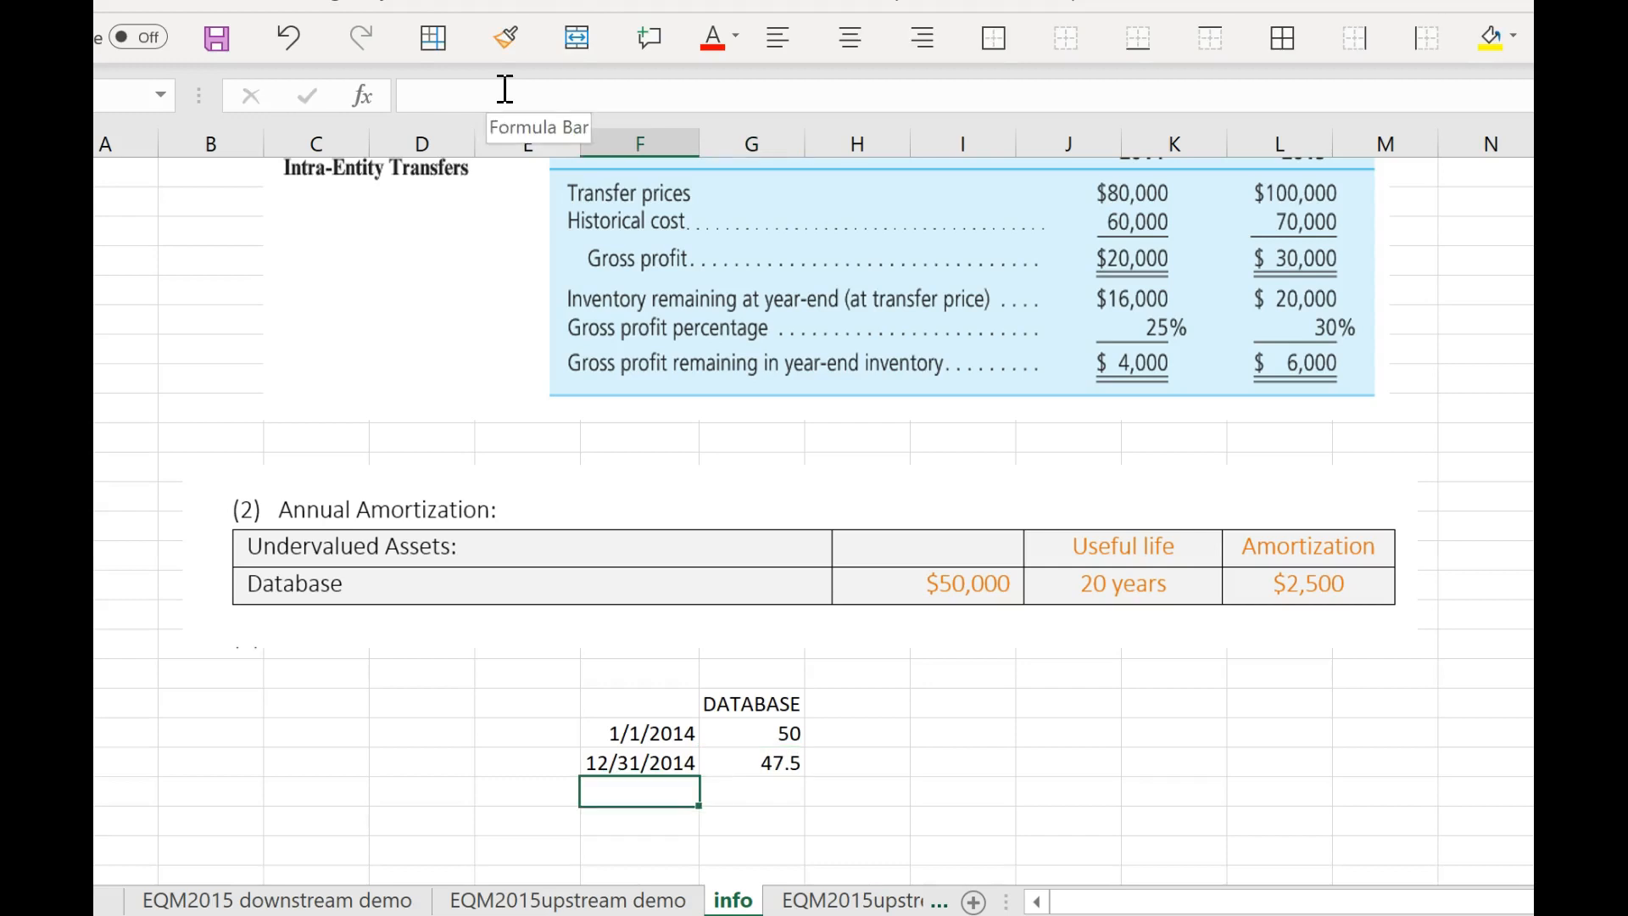
Add a 12/31/2015 row to the database schedule with a value of 45.
text(12/31/2)
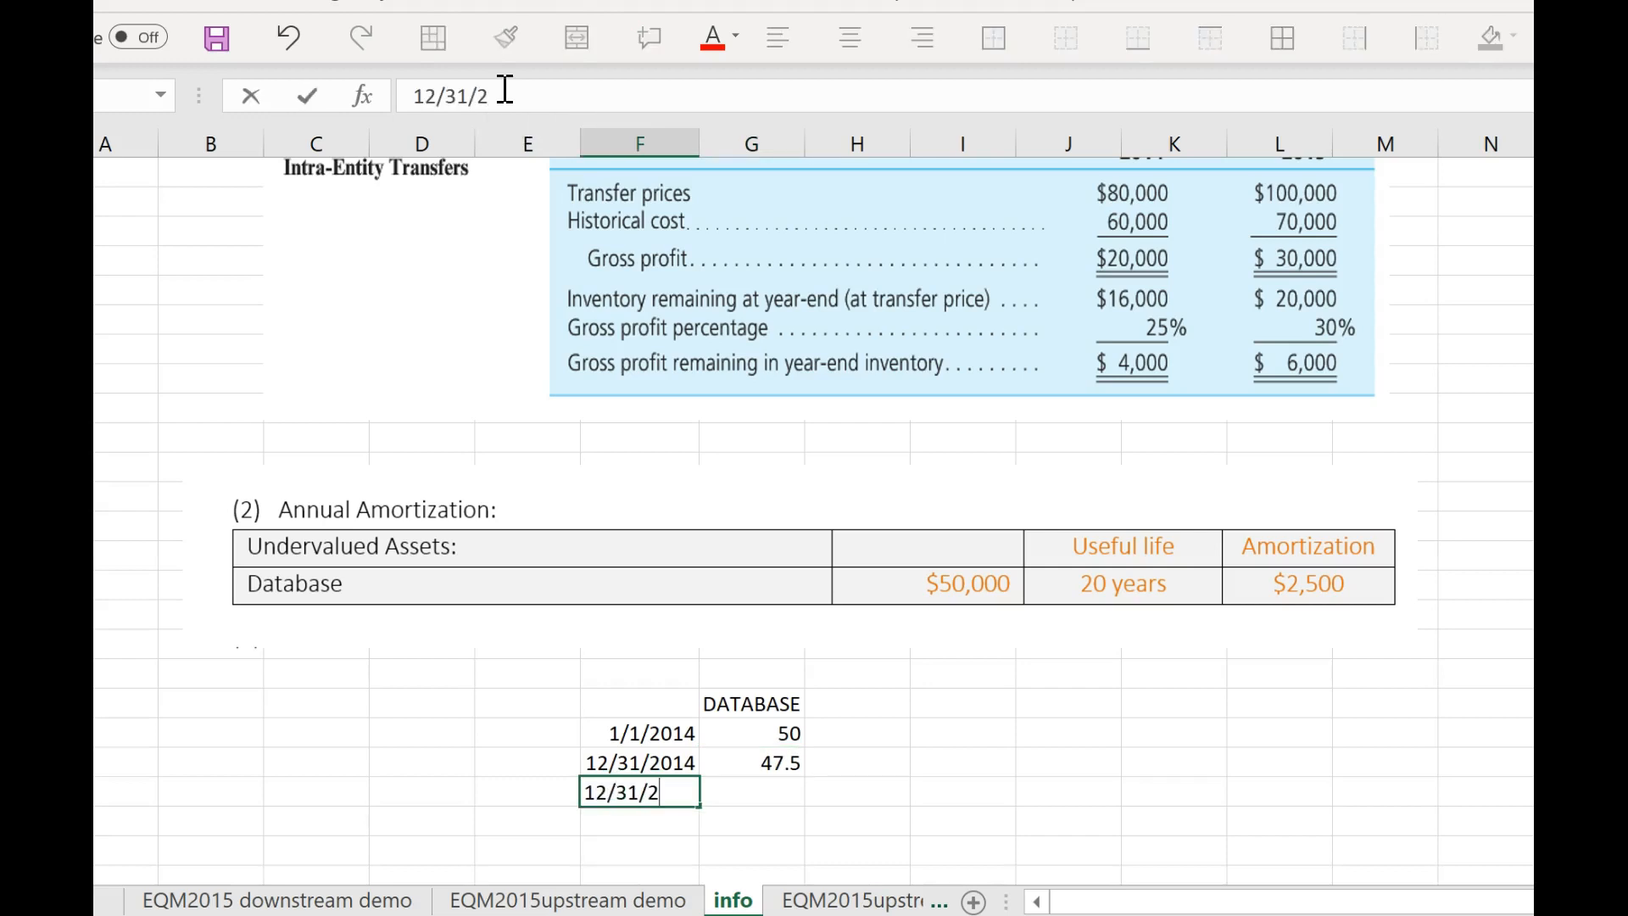
text(015)
key(Tab)
text(45)
key(Return)
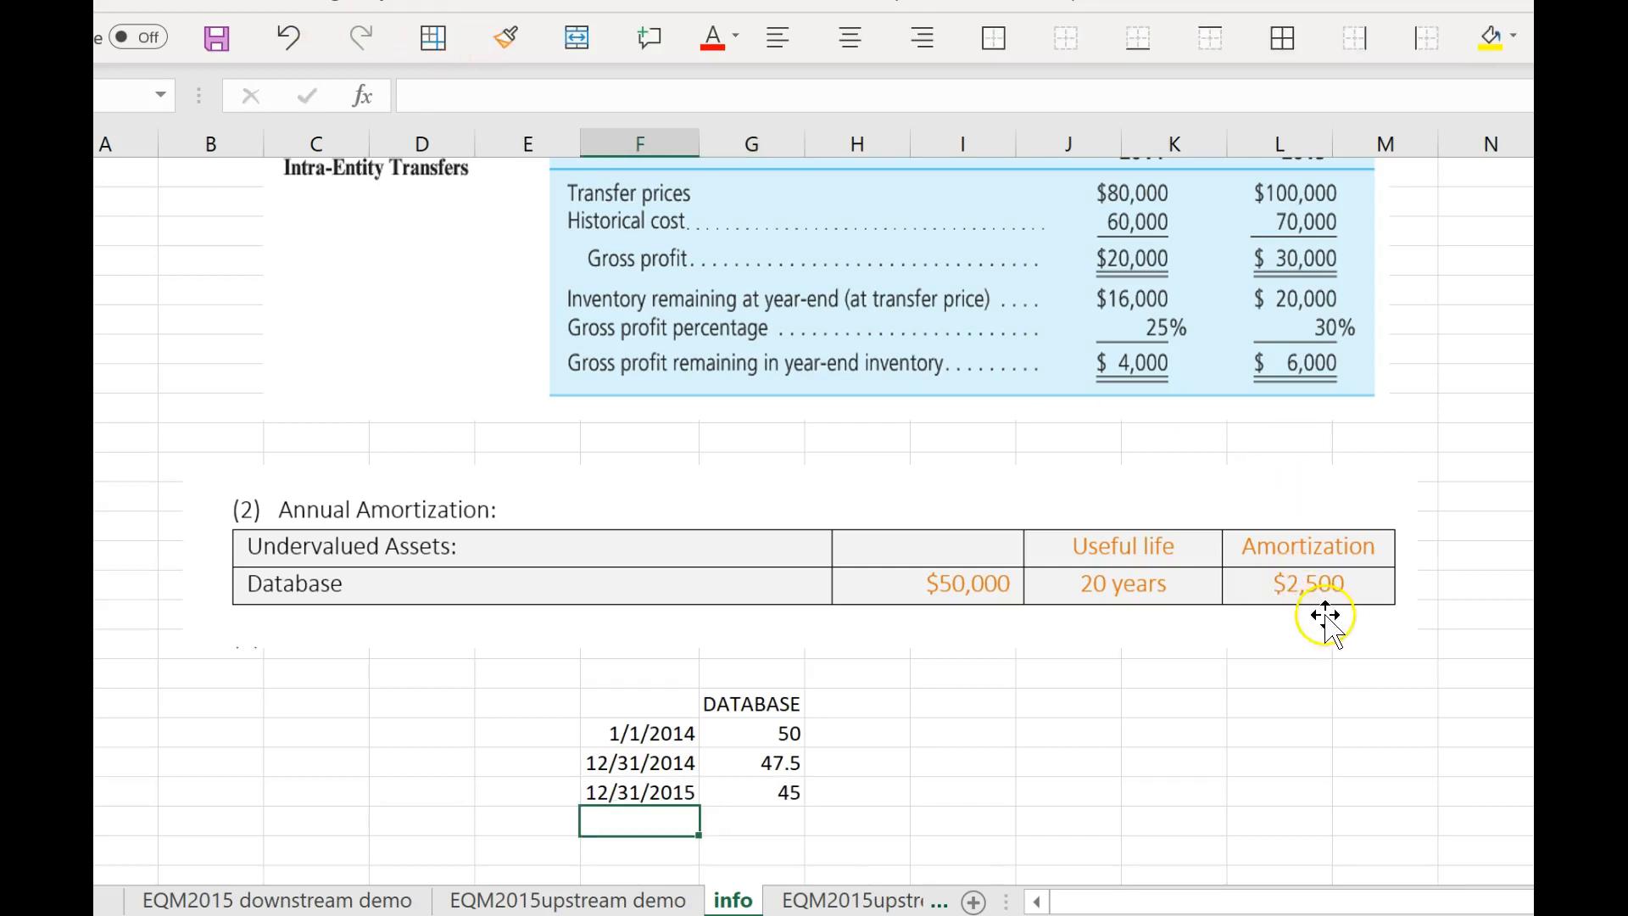
Compare the year-end values in the info sheet's database schedule with the Database row's debit, credit and consolidated amounts on the EQM2015upstream demo sheet.
click(779, 794)
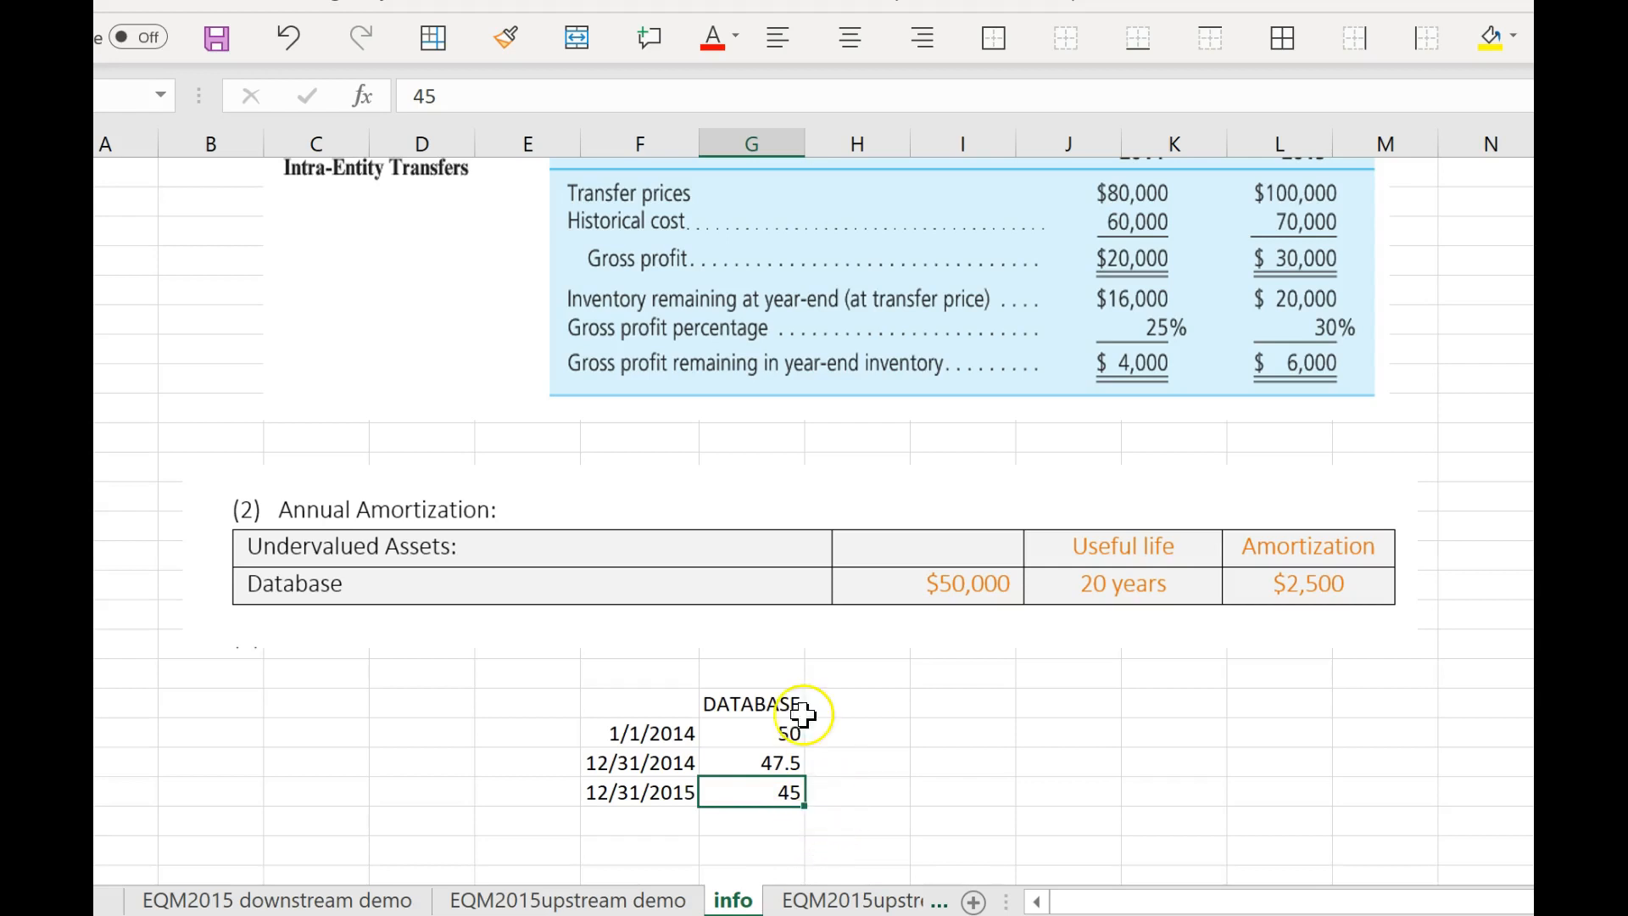
click(623, 903)
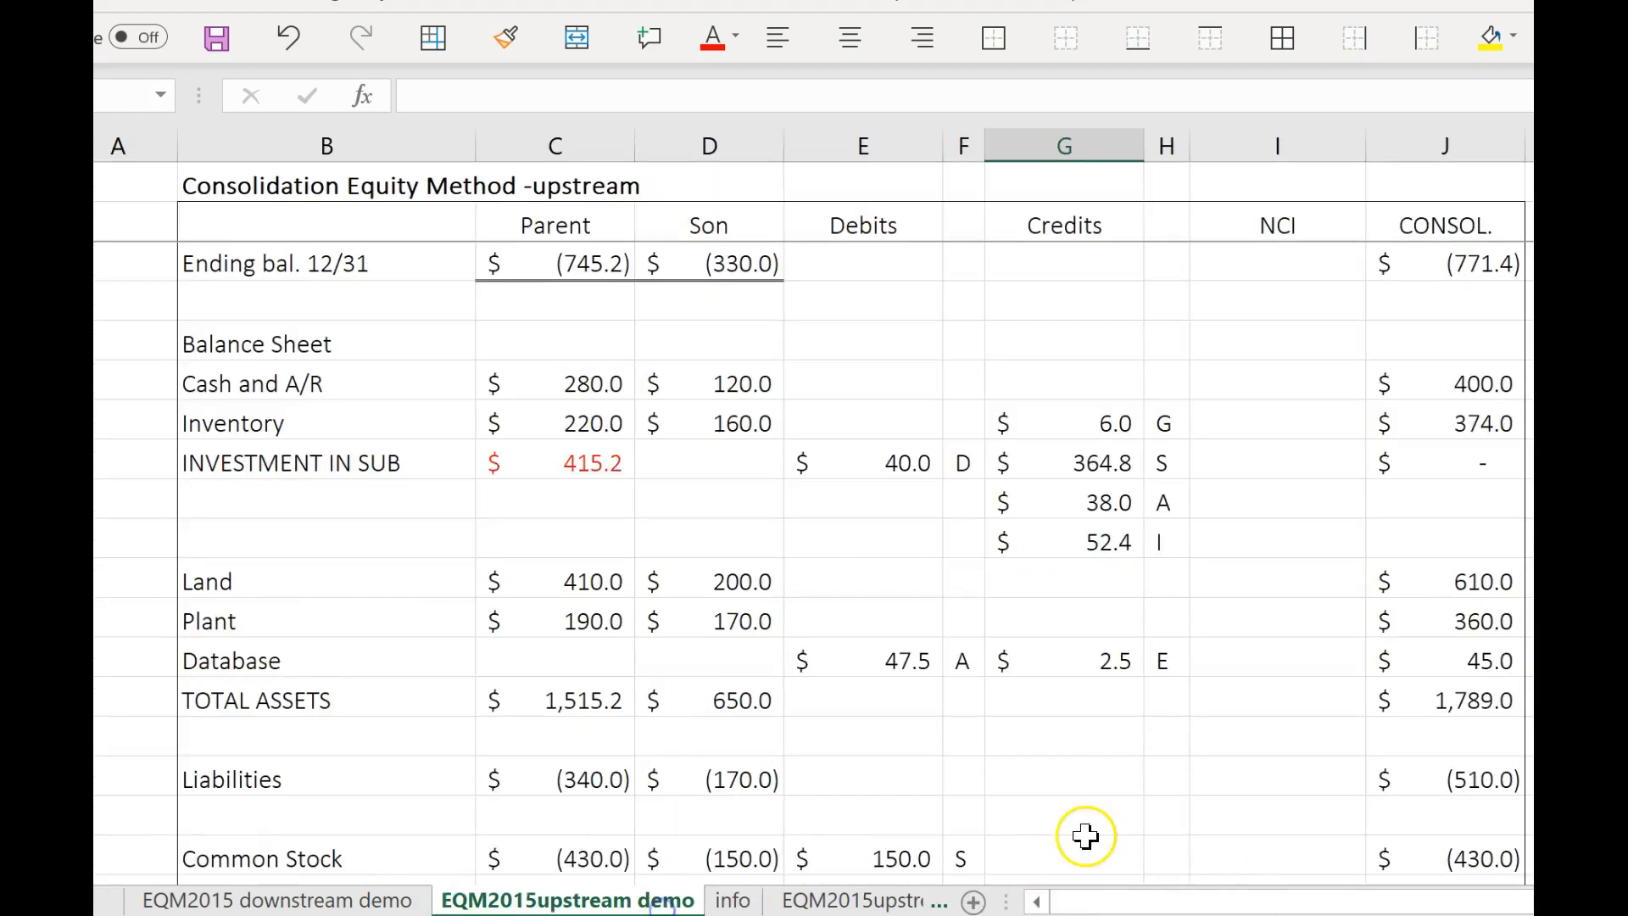
click(1497, 666)
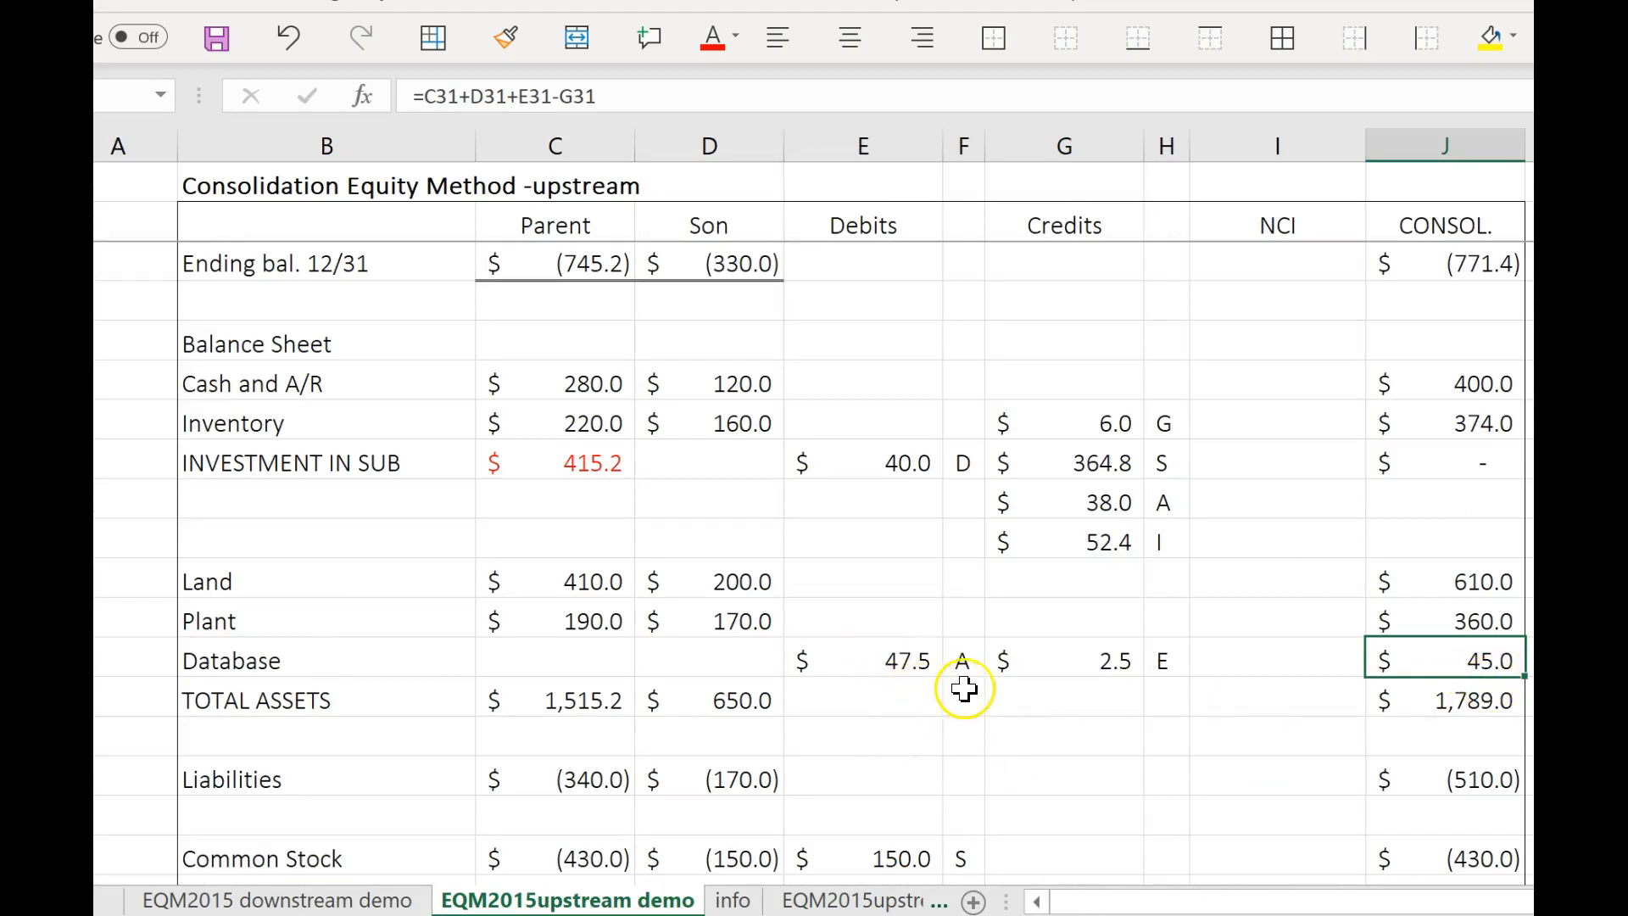
click(731, 901)
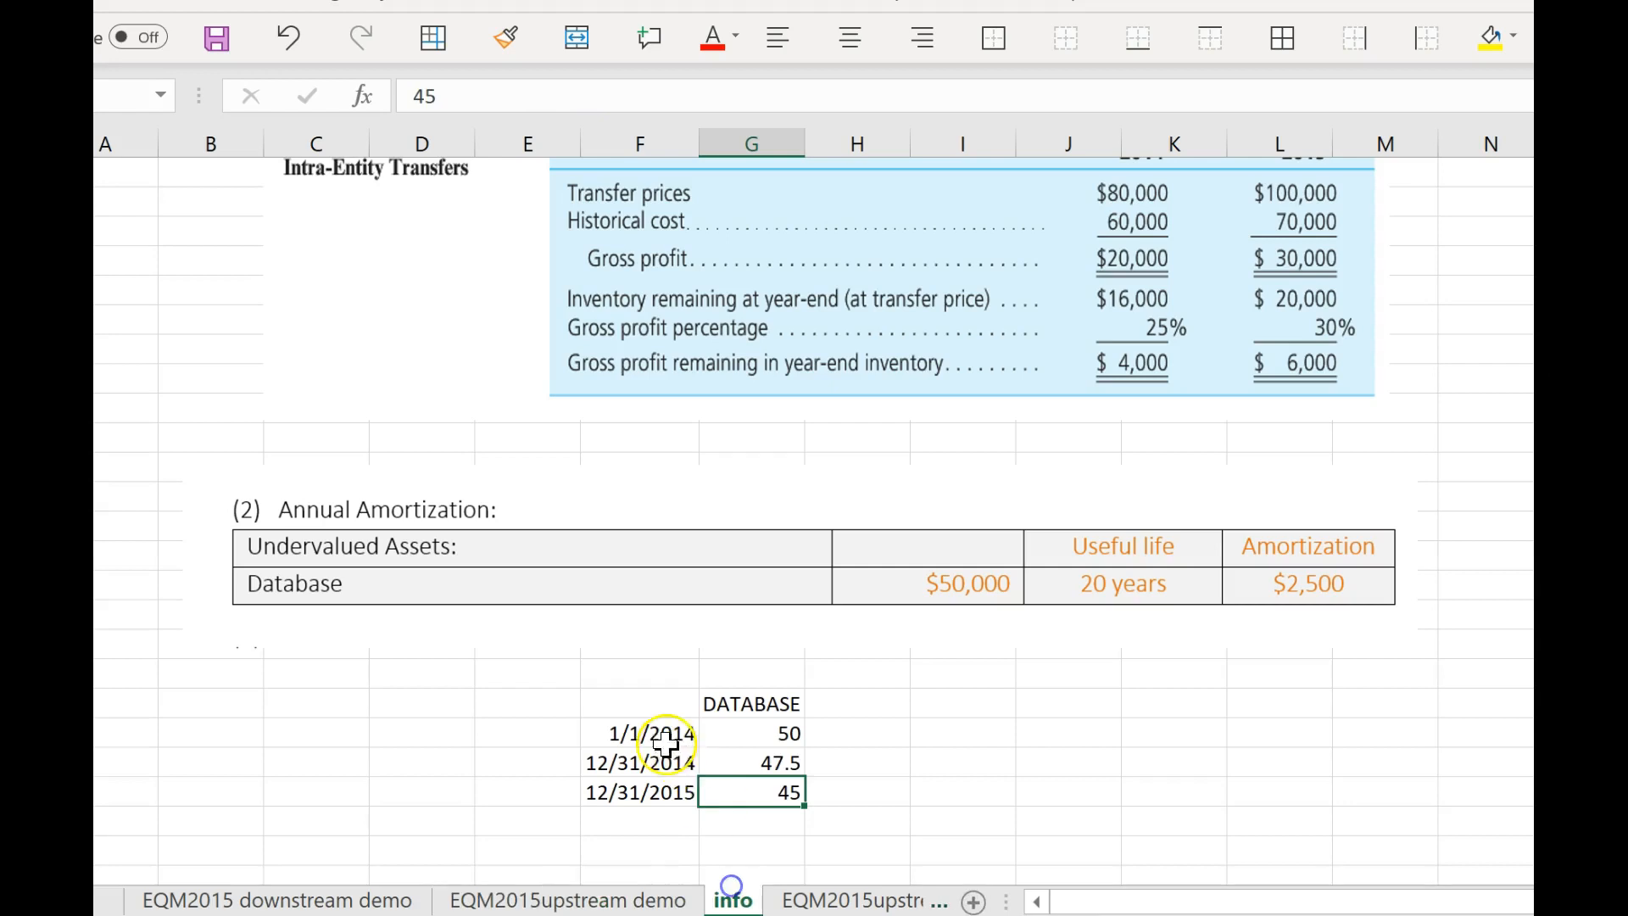
click(751, 763)
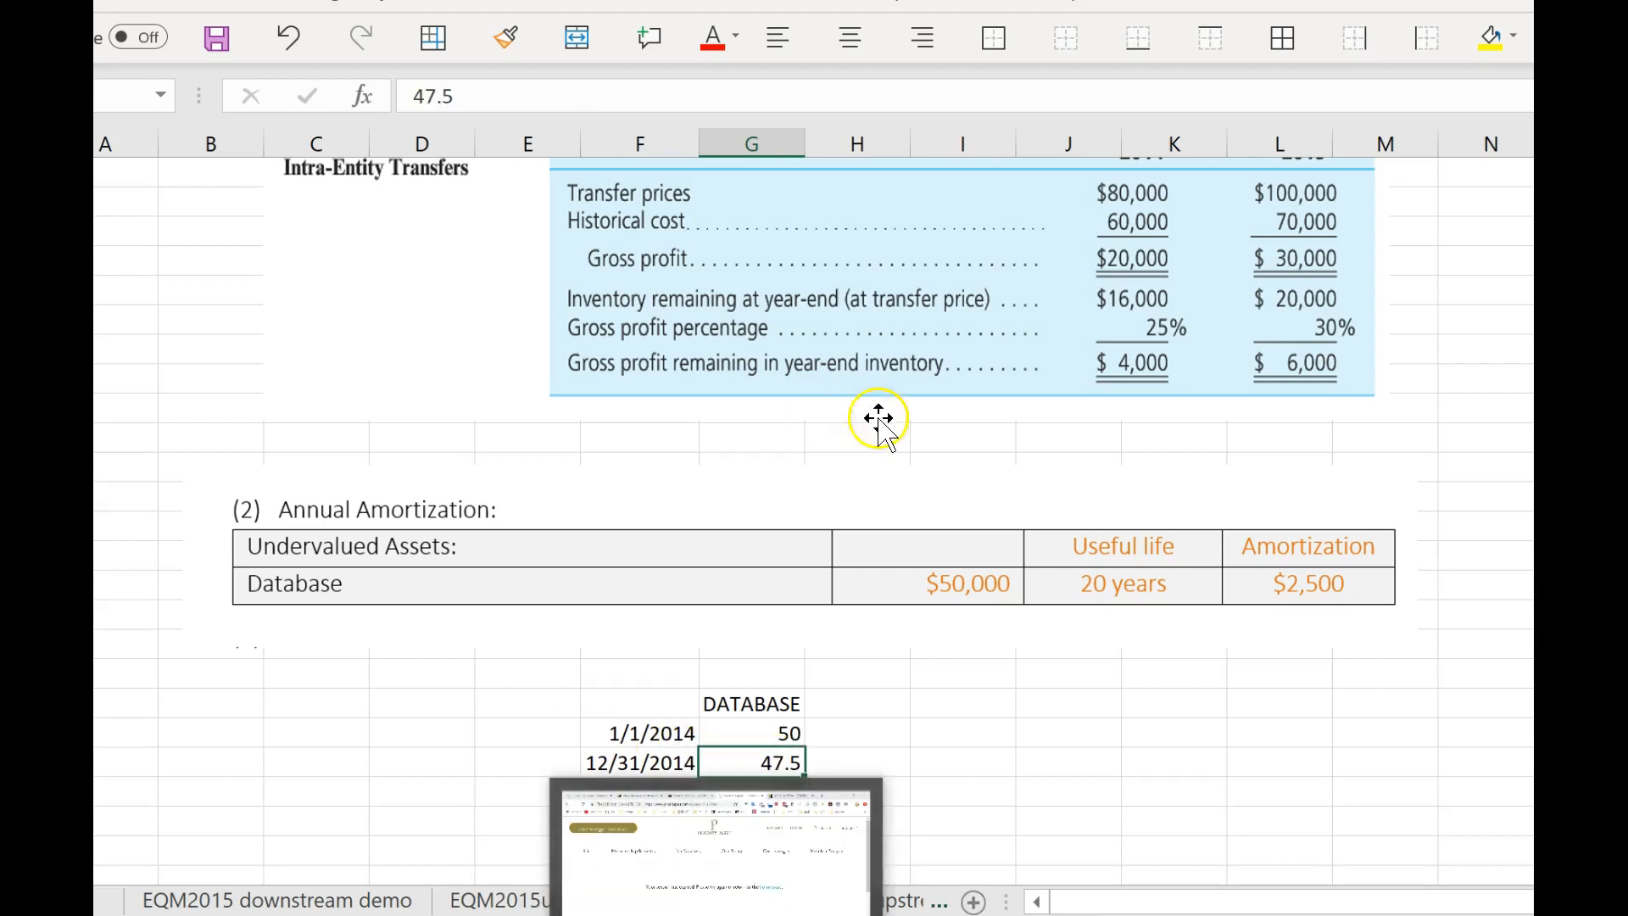
click(640, 901)
drag(1103, 670, 1158, 669)
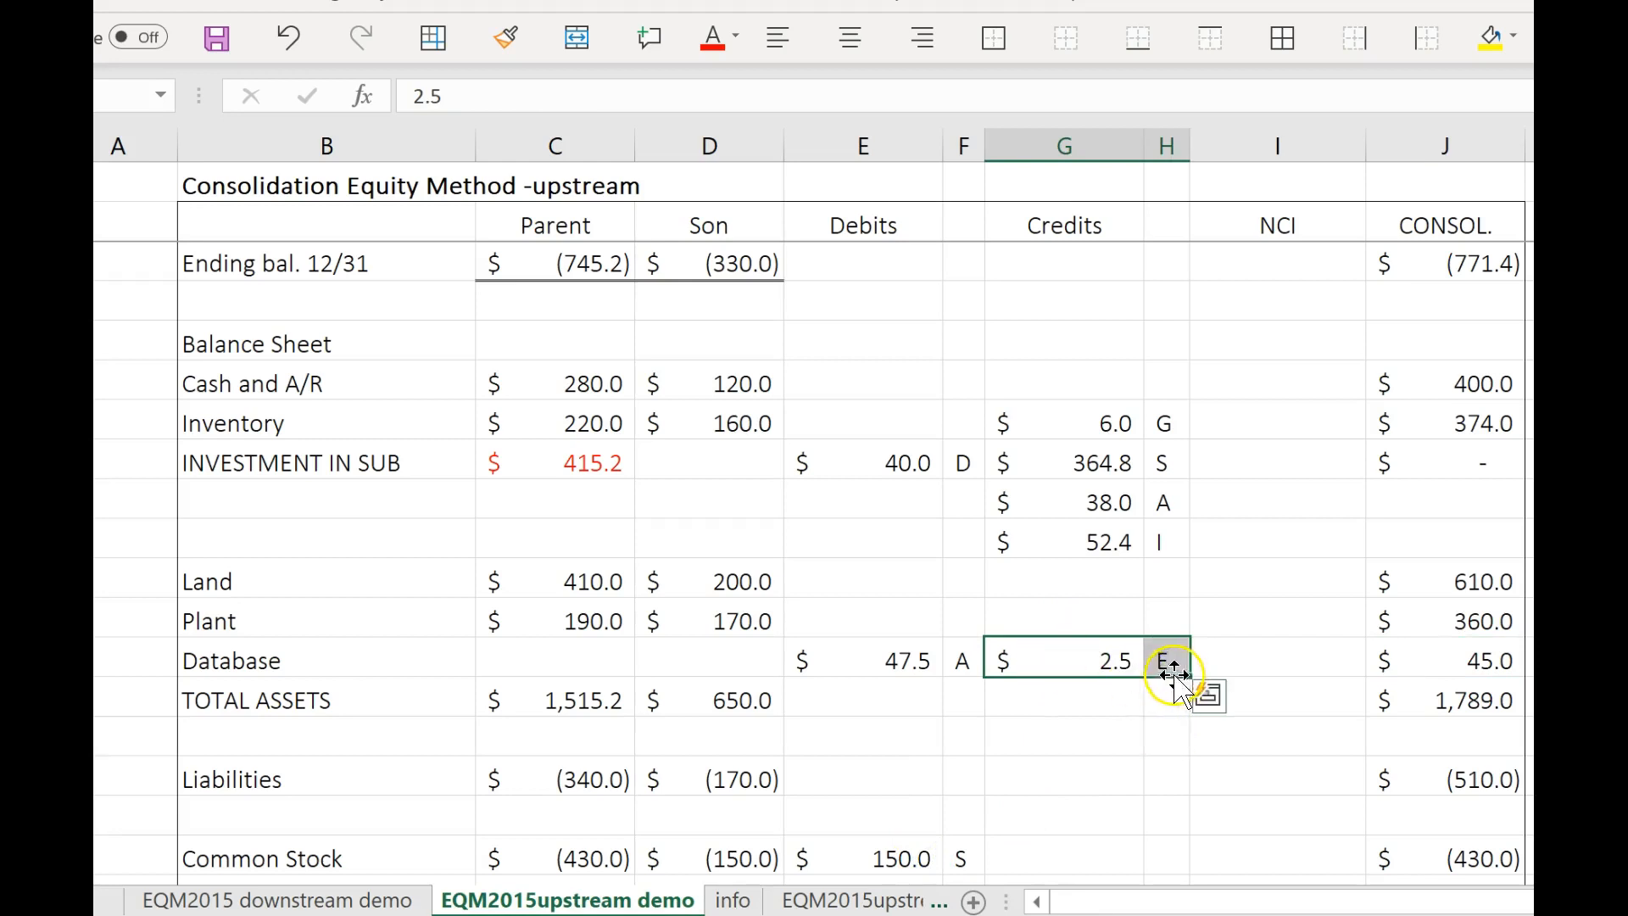
drag(862, 663, 1179, 704)
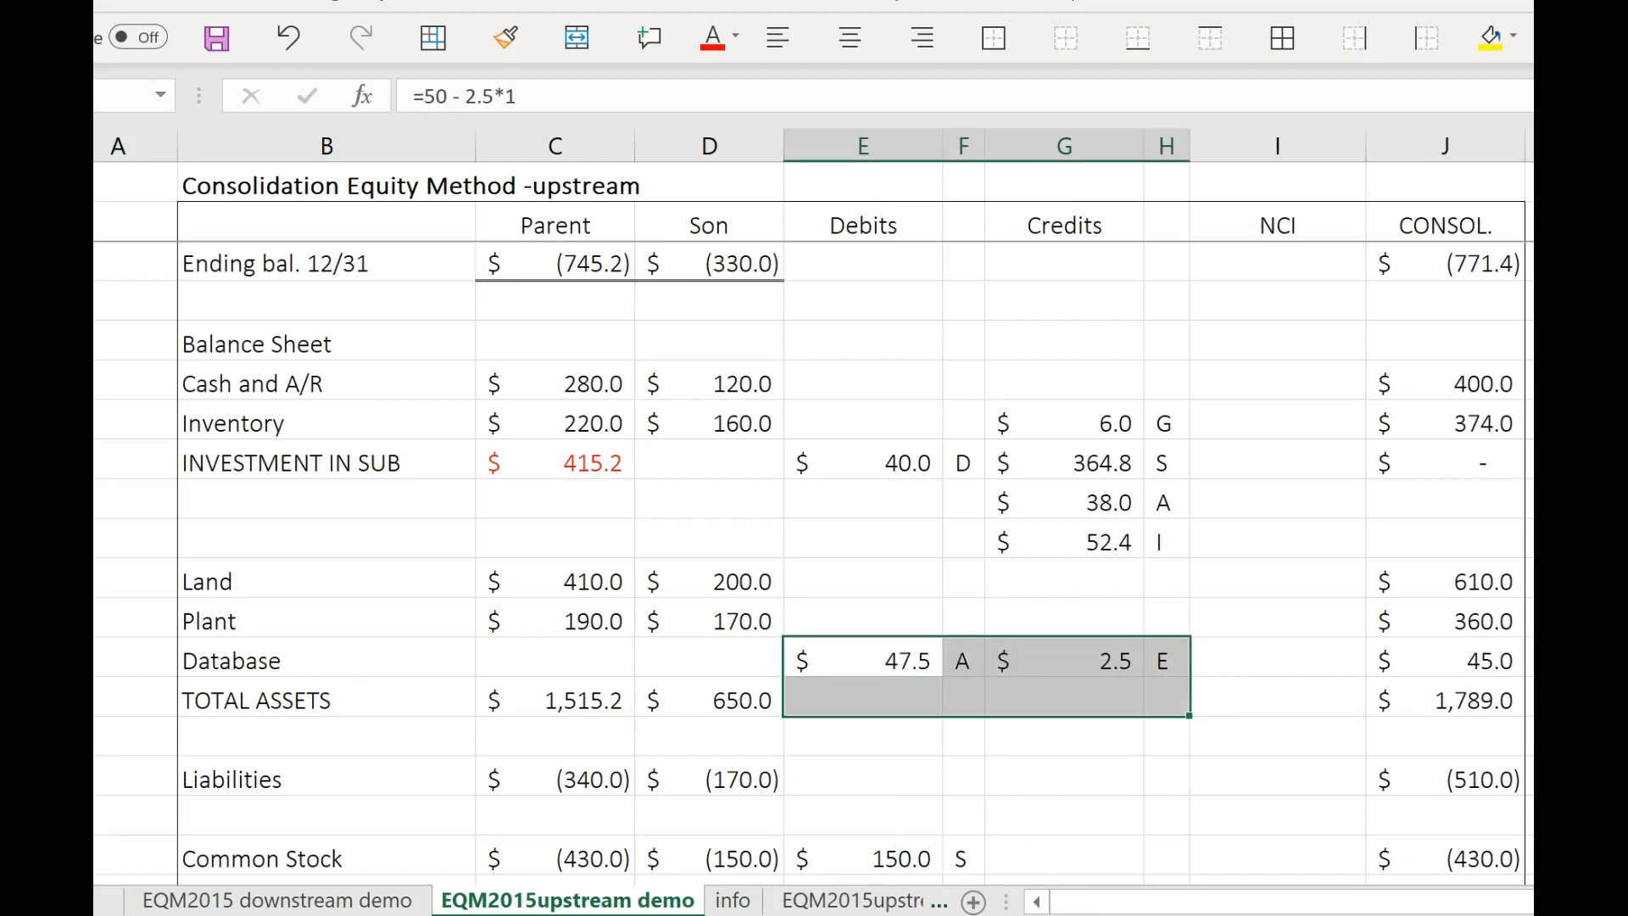
click(733, 900)
click(791, 795)
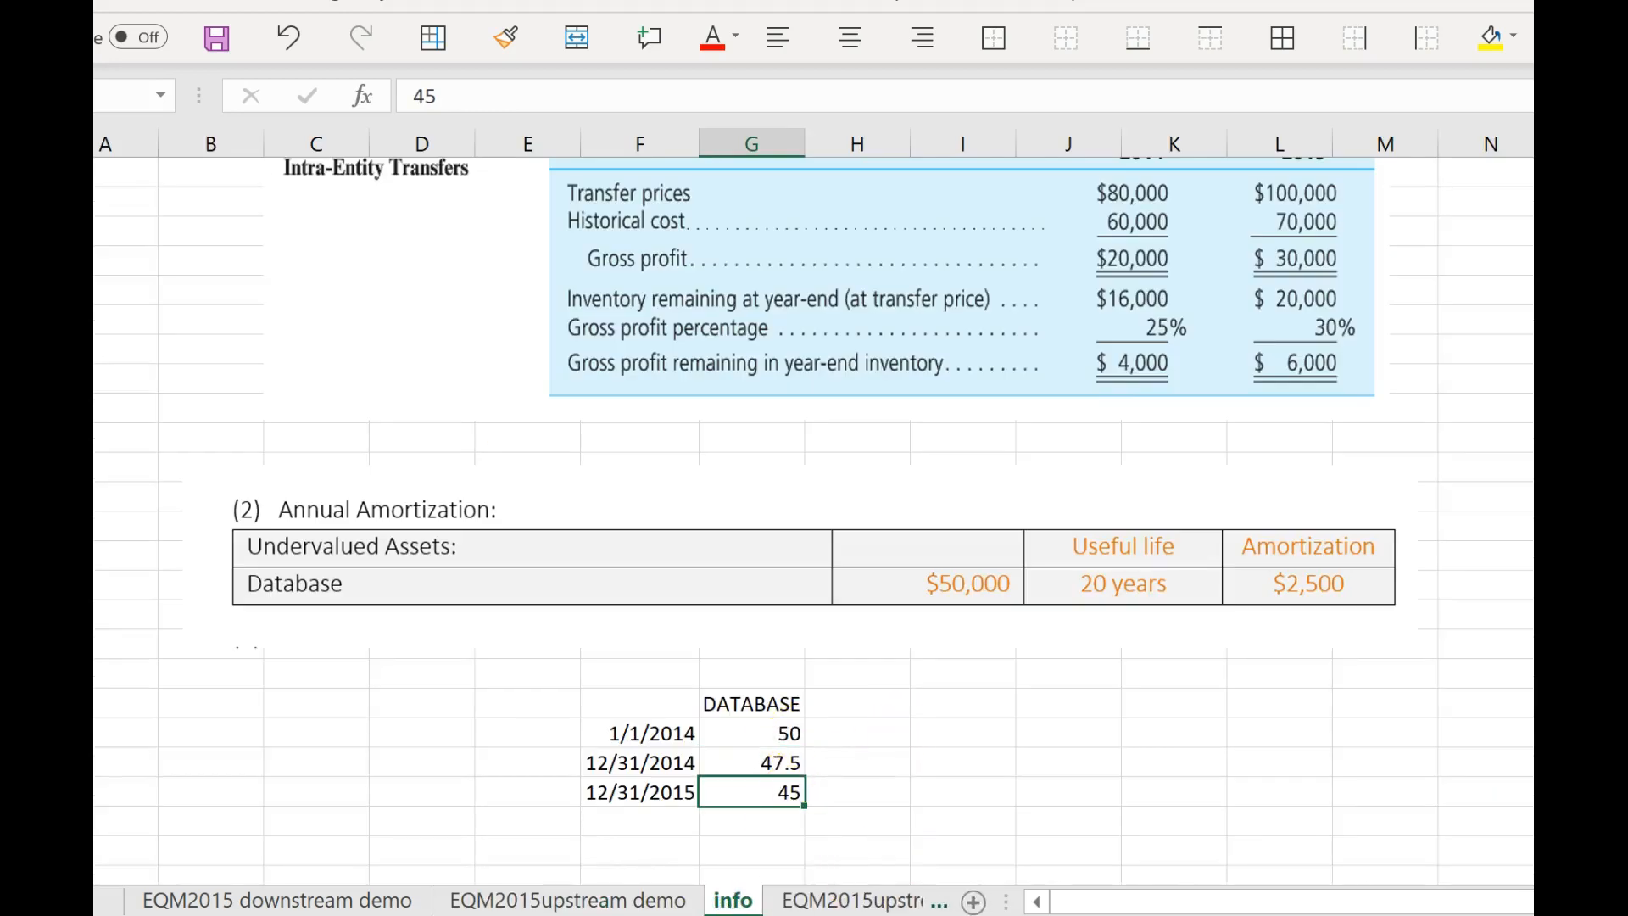
click(567, 901)
click(933, 701)
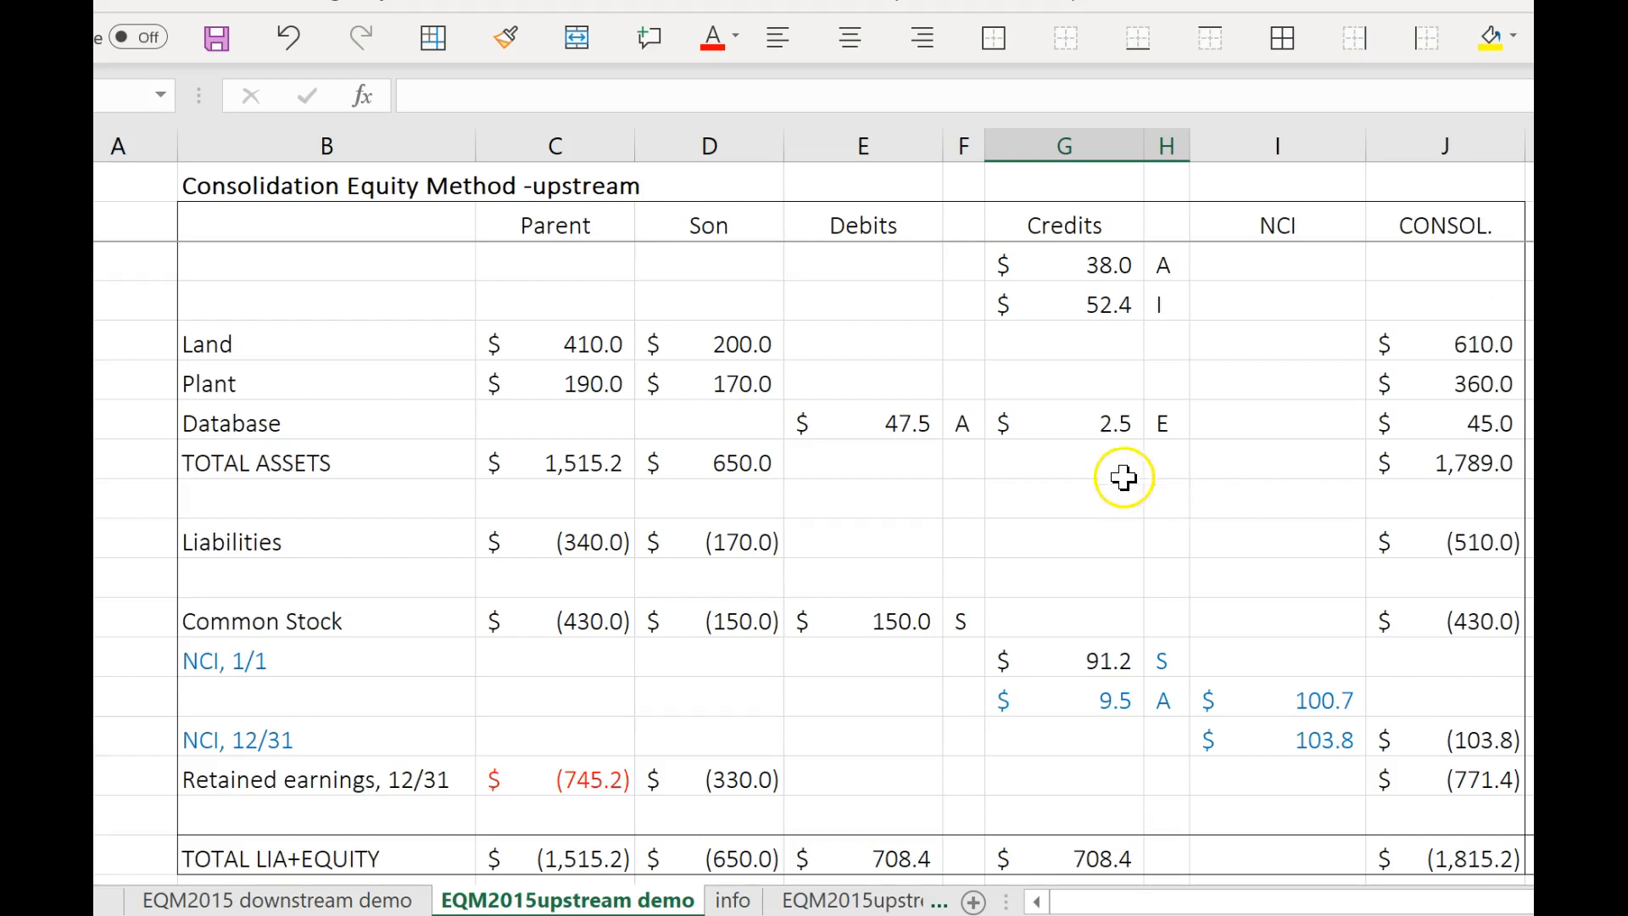
Debit Liabilities for 10 and label the entry P.
click(915, 537)
text(1)
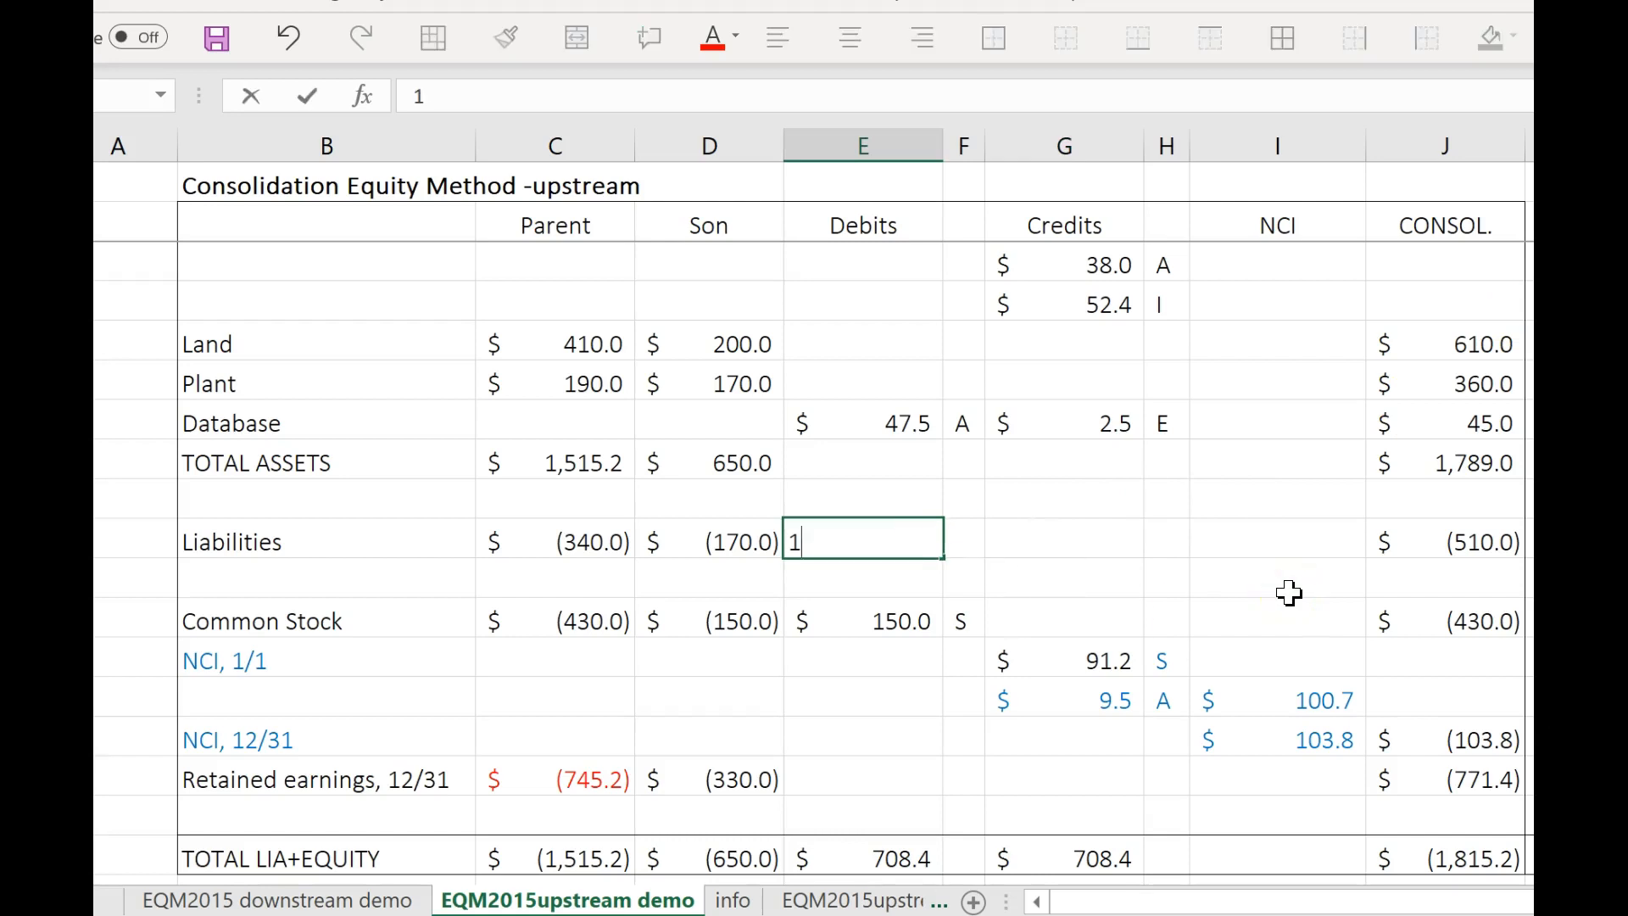
text(0)
key(Tab)
text(P)
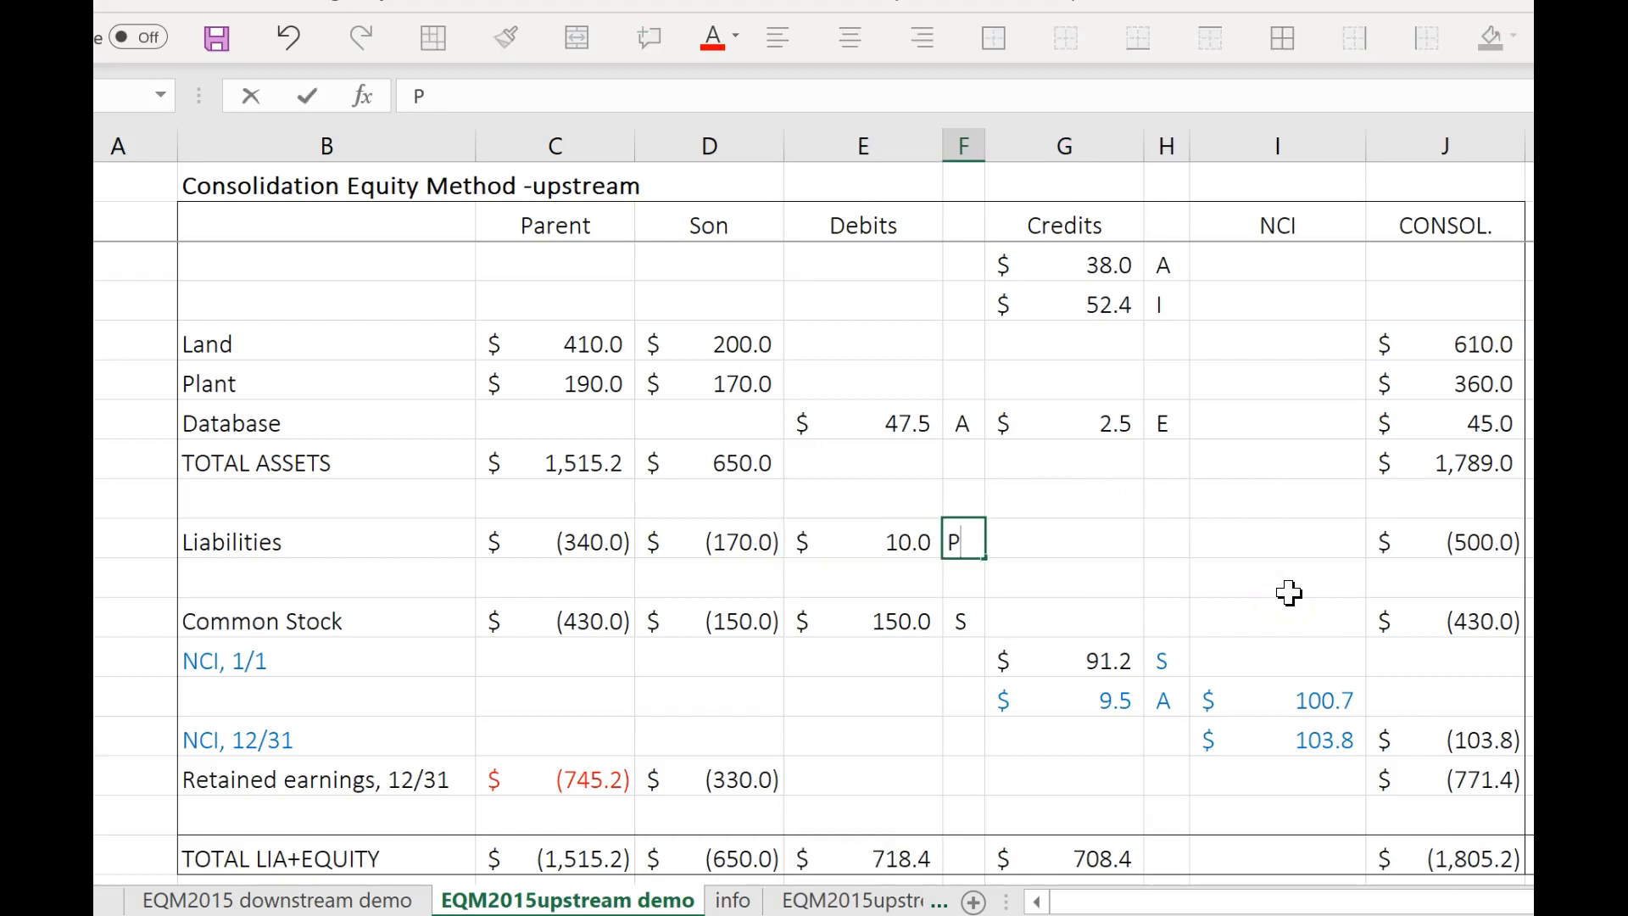
click(1124, 624)
Copy the Liabilities debit with its P label and paste it into the Credits column of Cash and A/R.
drag(887, 543, 967, 556)
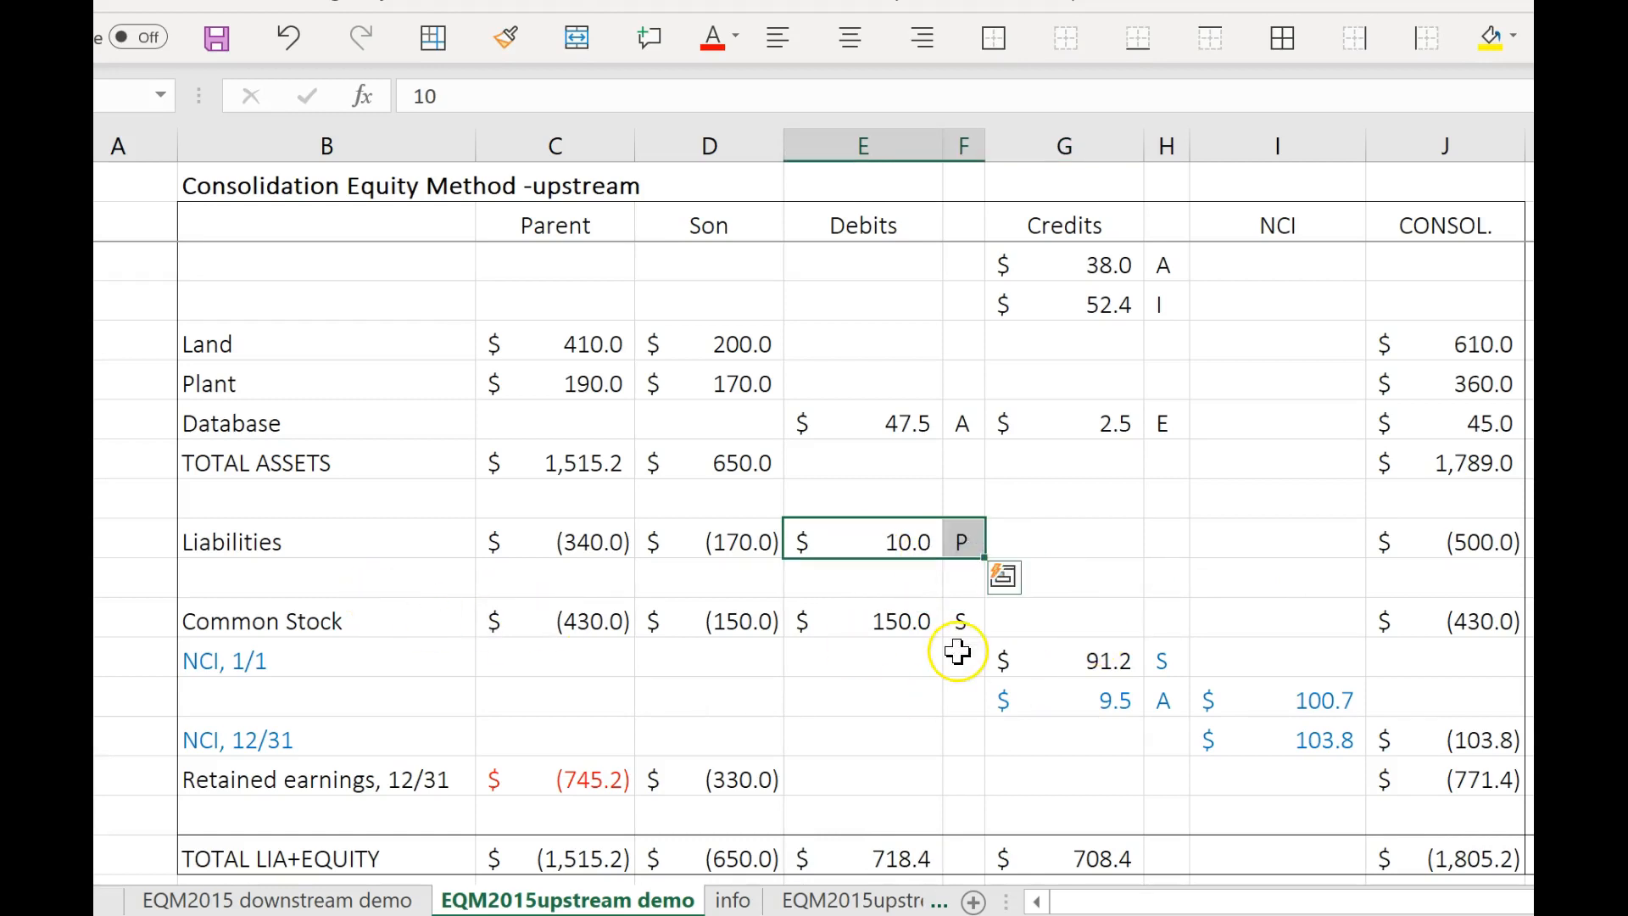
key(ctrl+c)
scroll(1094, 555, up, 1)
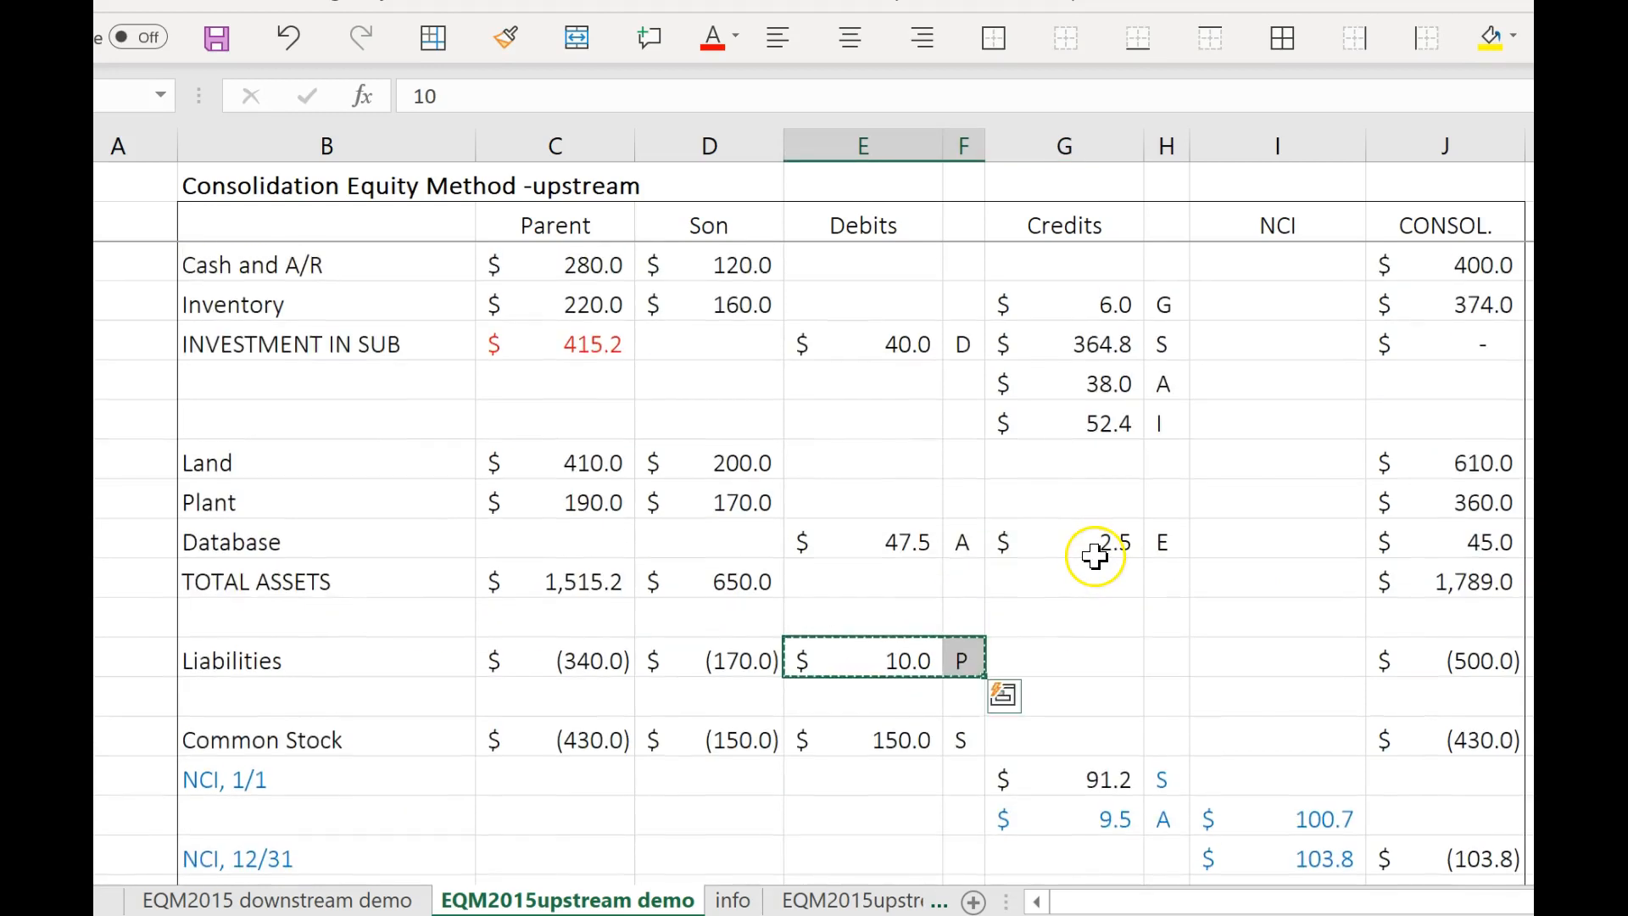
scroll(1094, 558, up, 1)
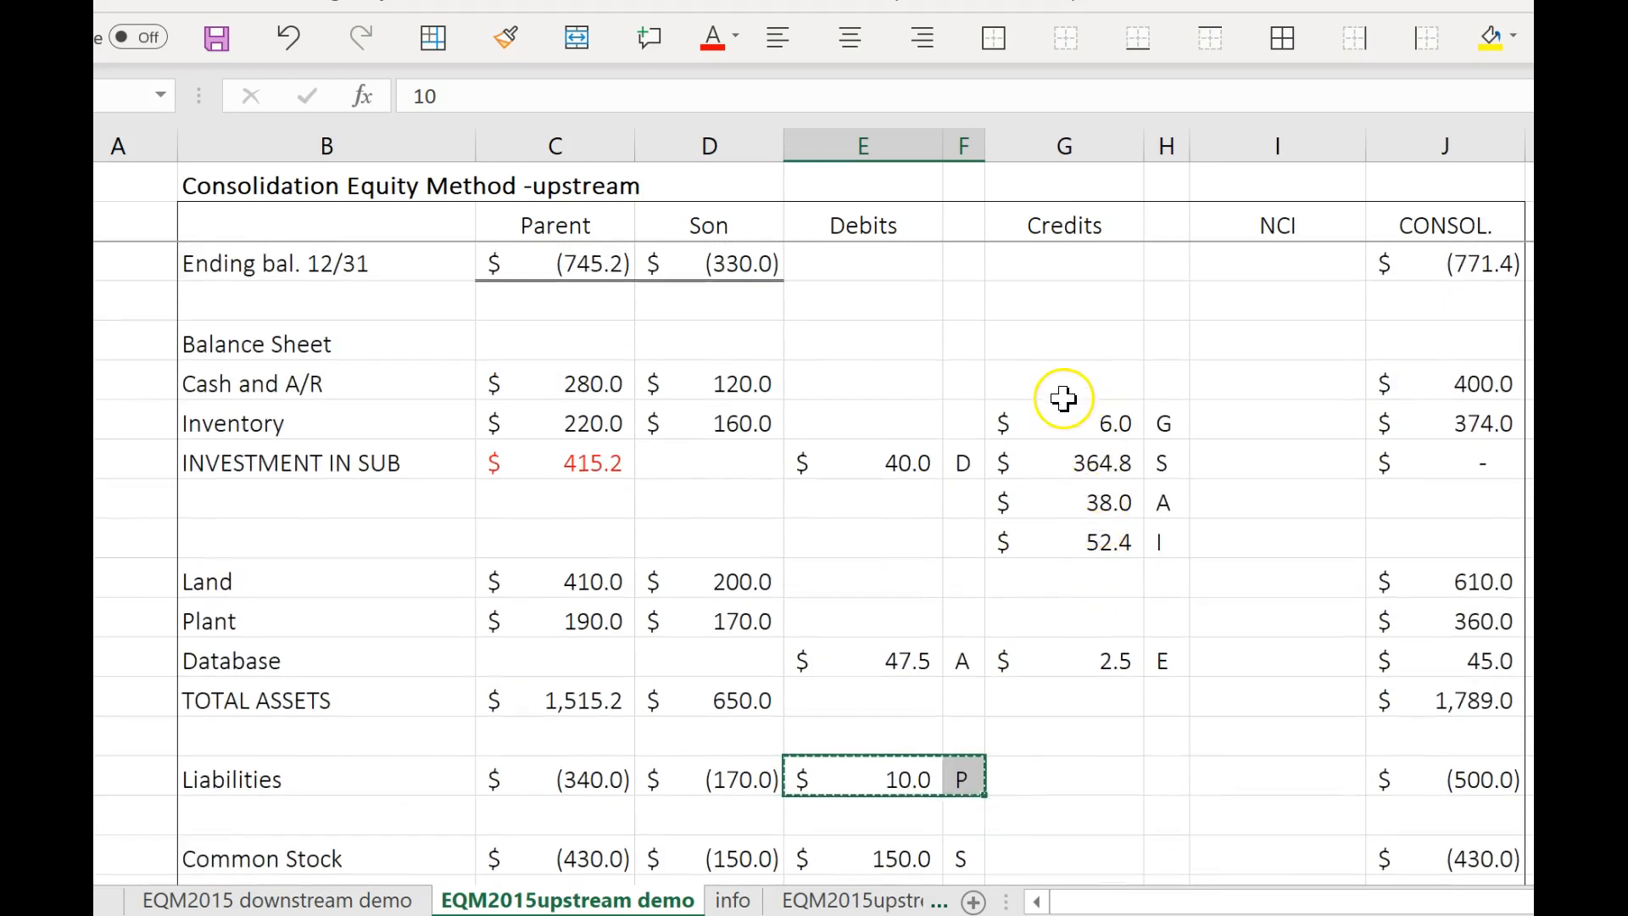
click(1062, 386)
key(ctrl+v)
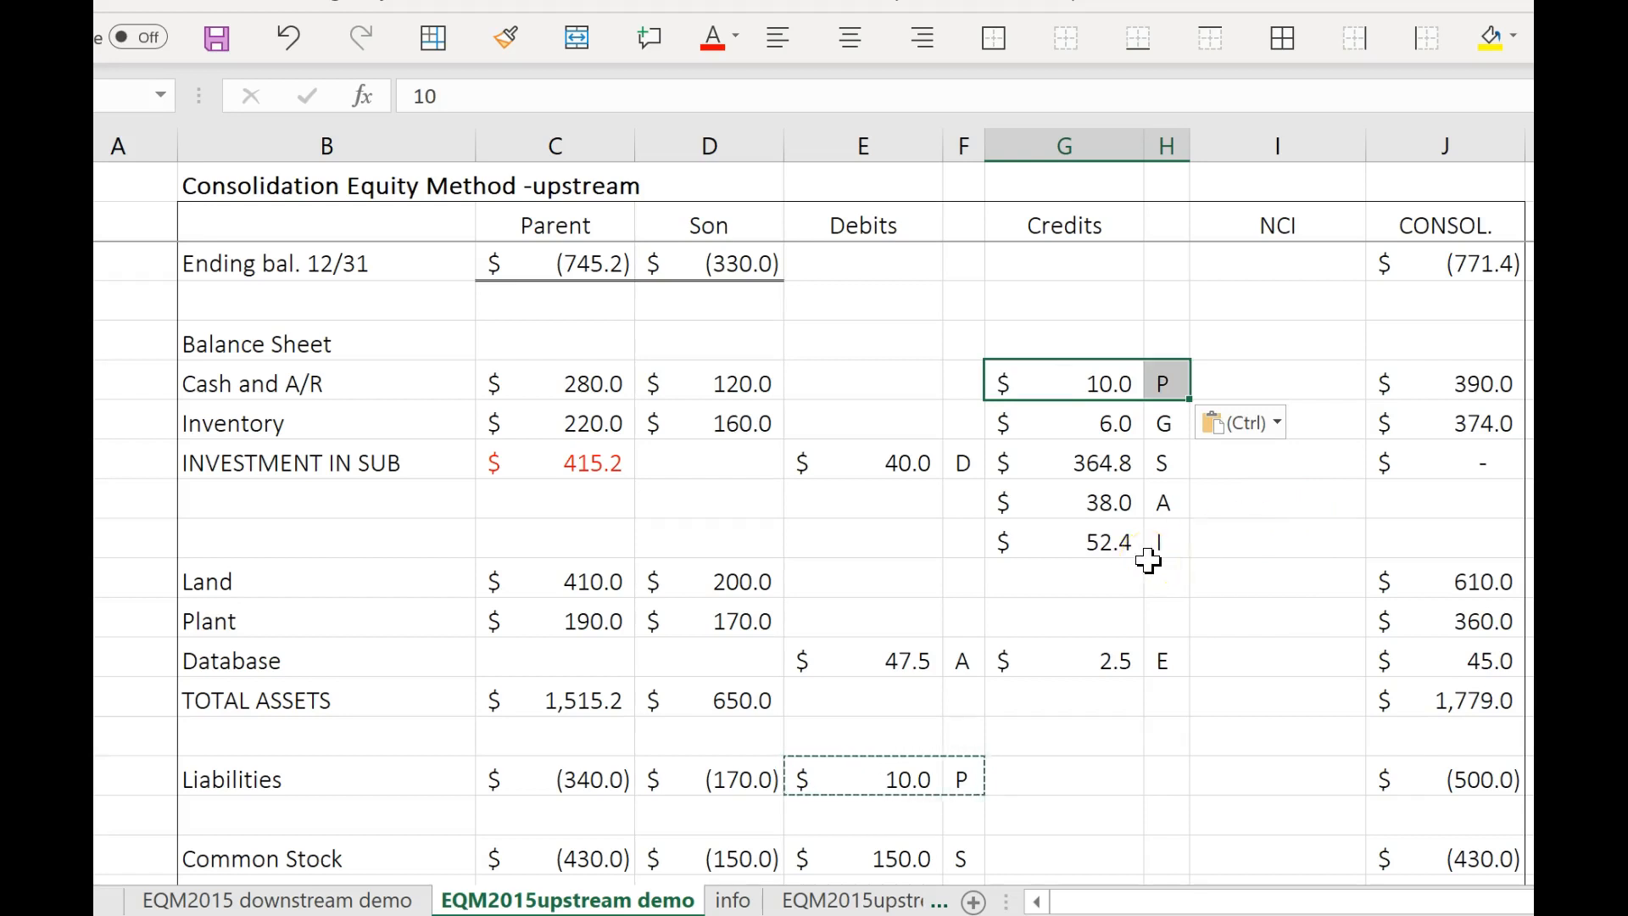
click(1150, 561)
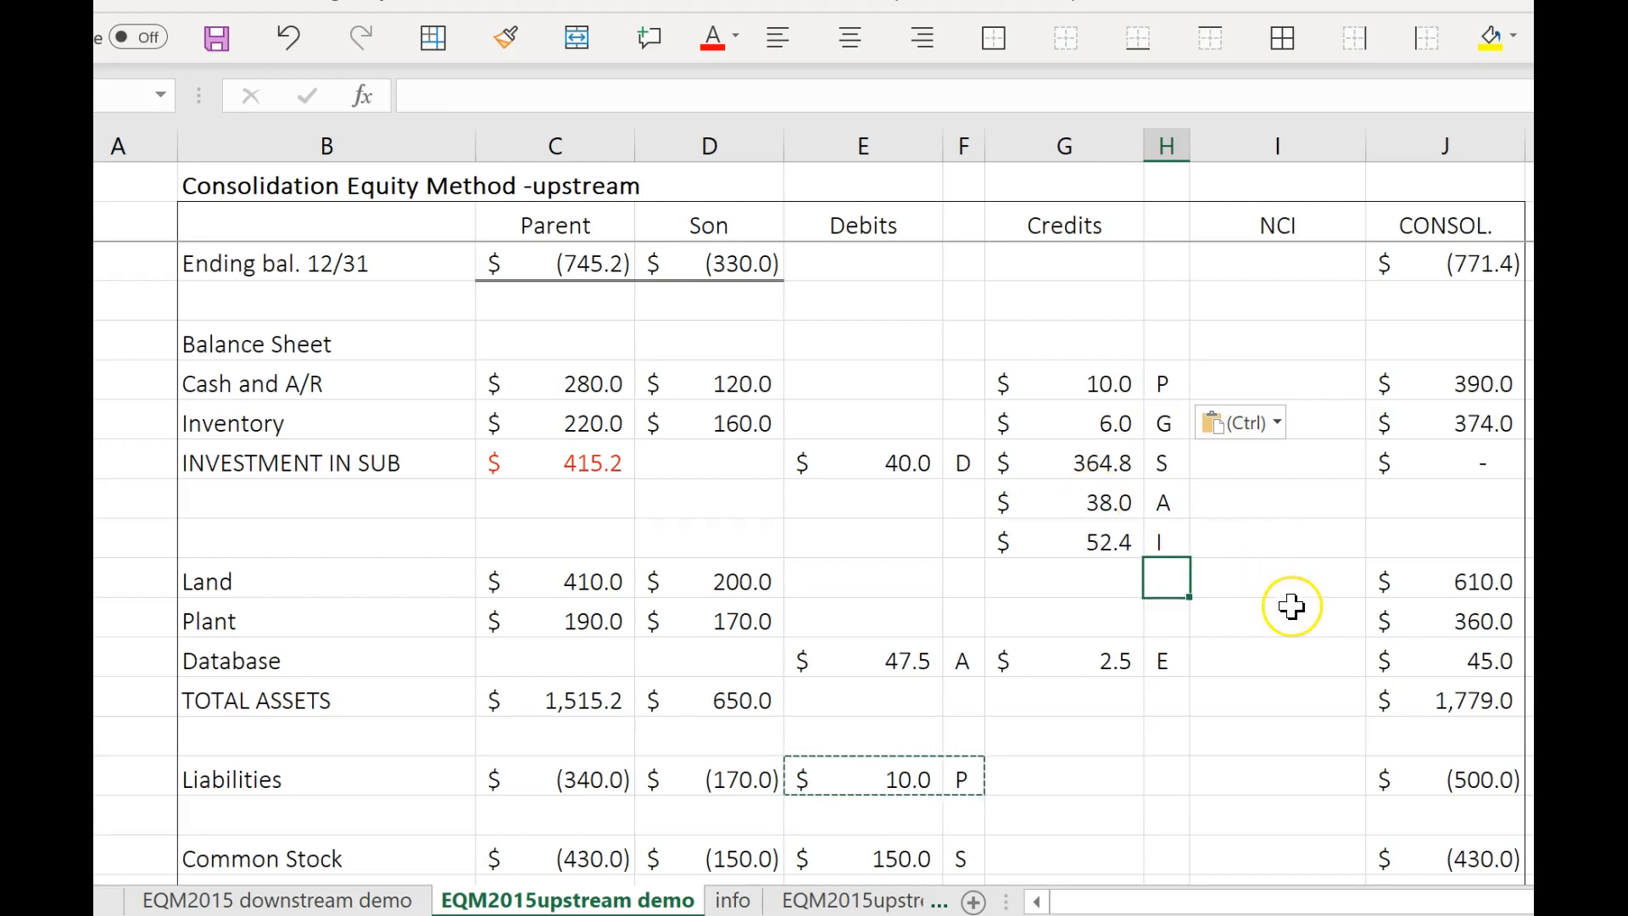
Compare consolidated total assets with consolidated total liabilities and equity, checking their sum formulas.
scroll(1363, 680, down, 2)
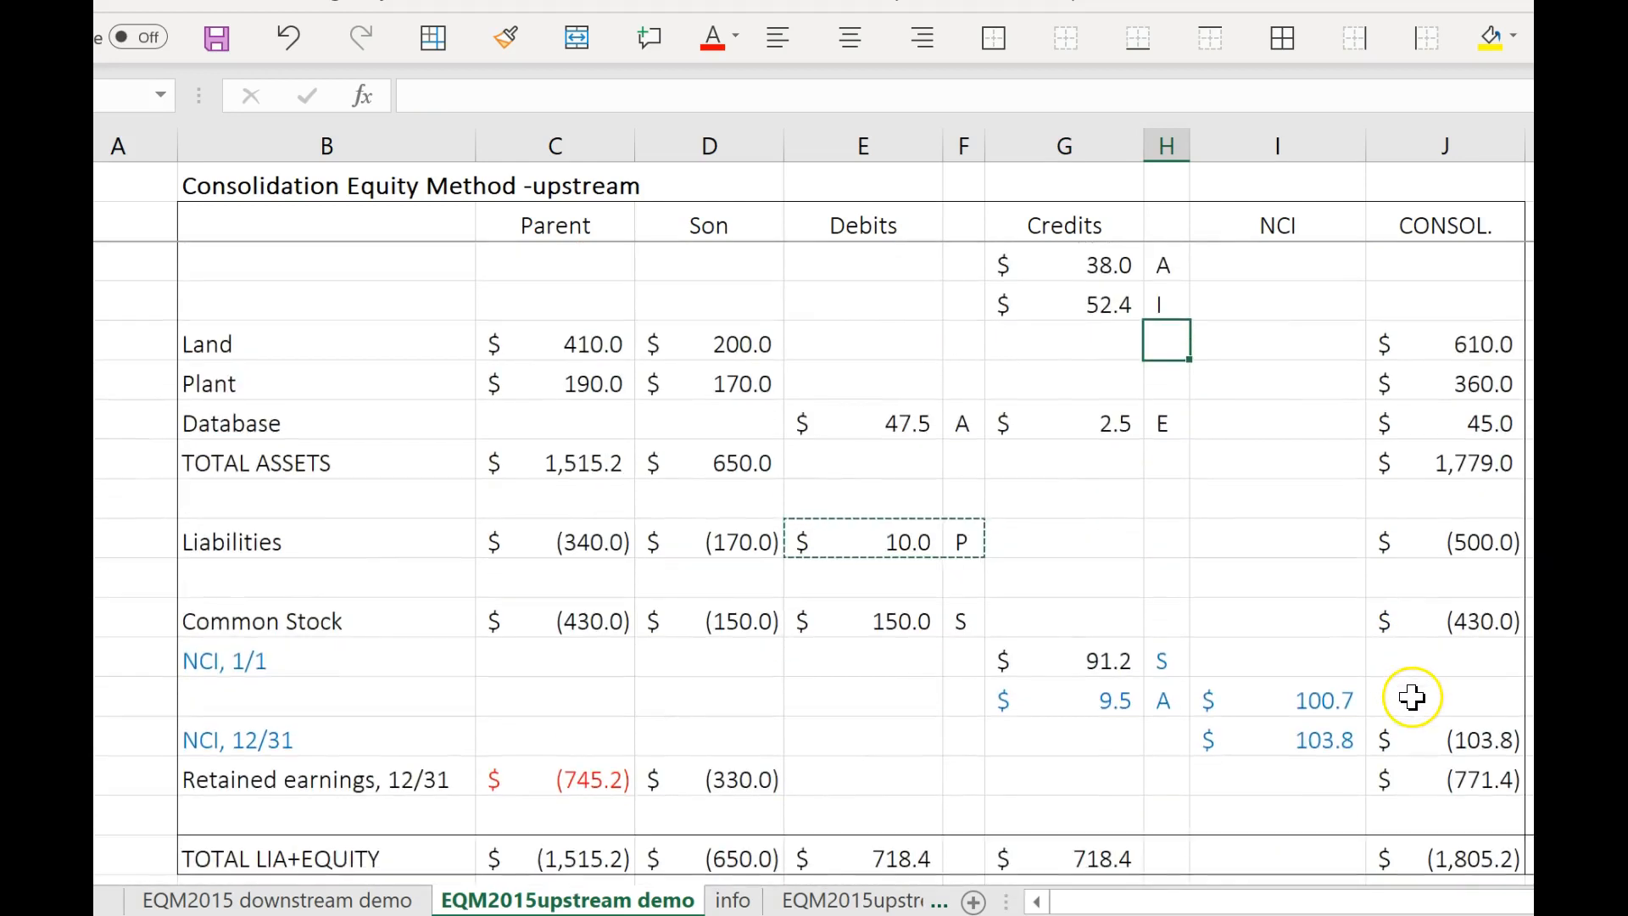
click(1509, 859)
click(1454, 543)
click(1453, 463)
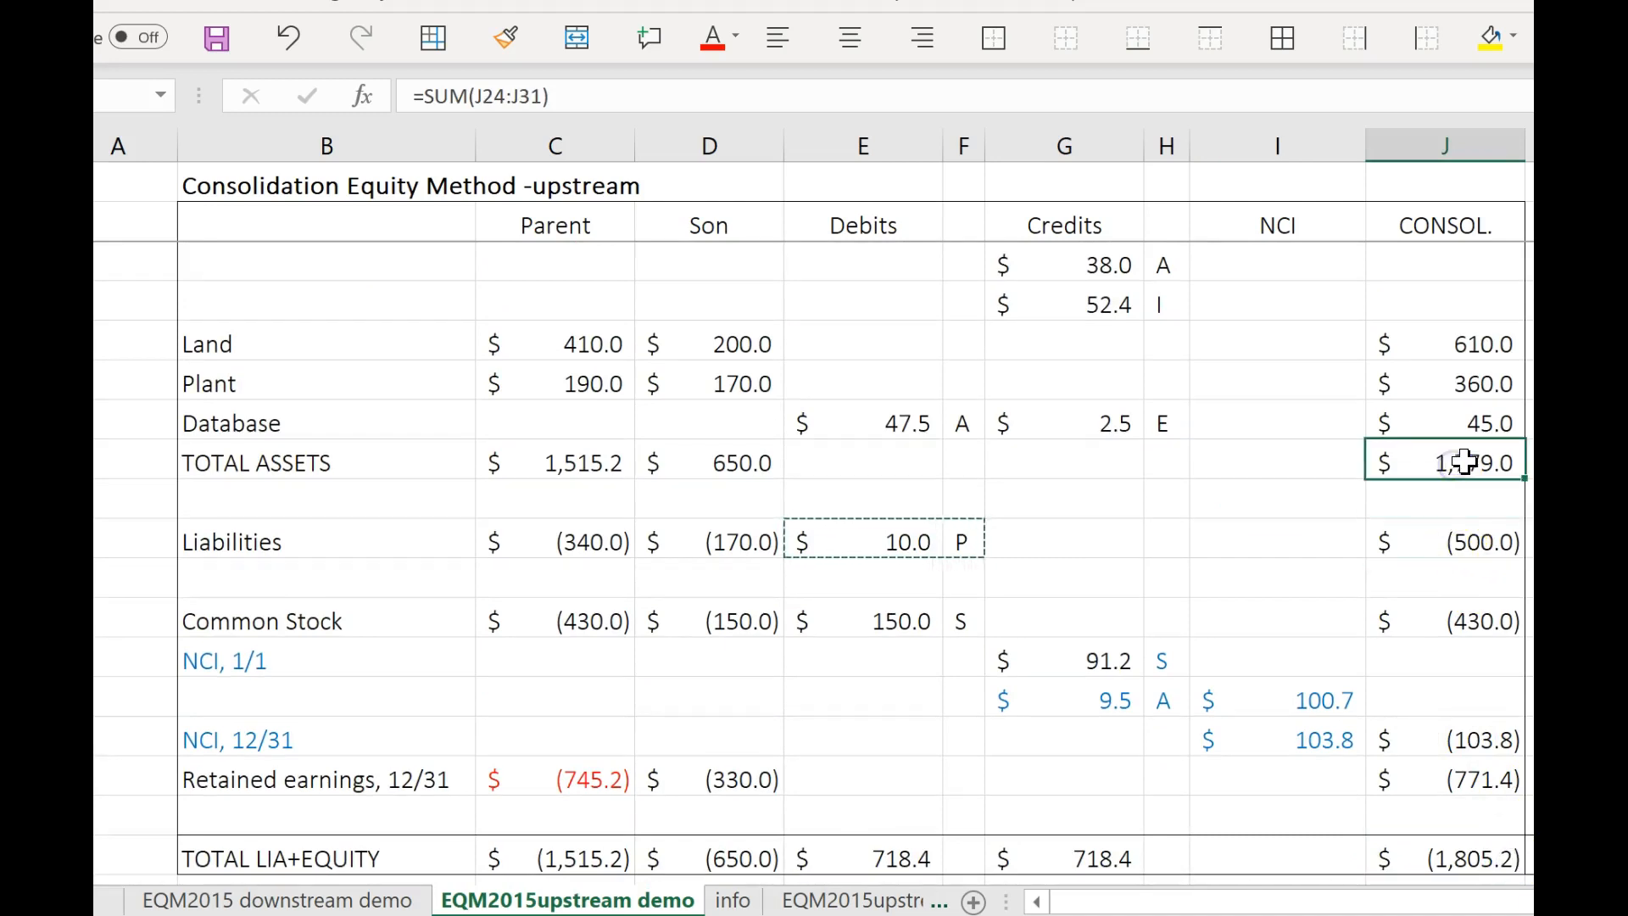
click(1517, 853)
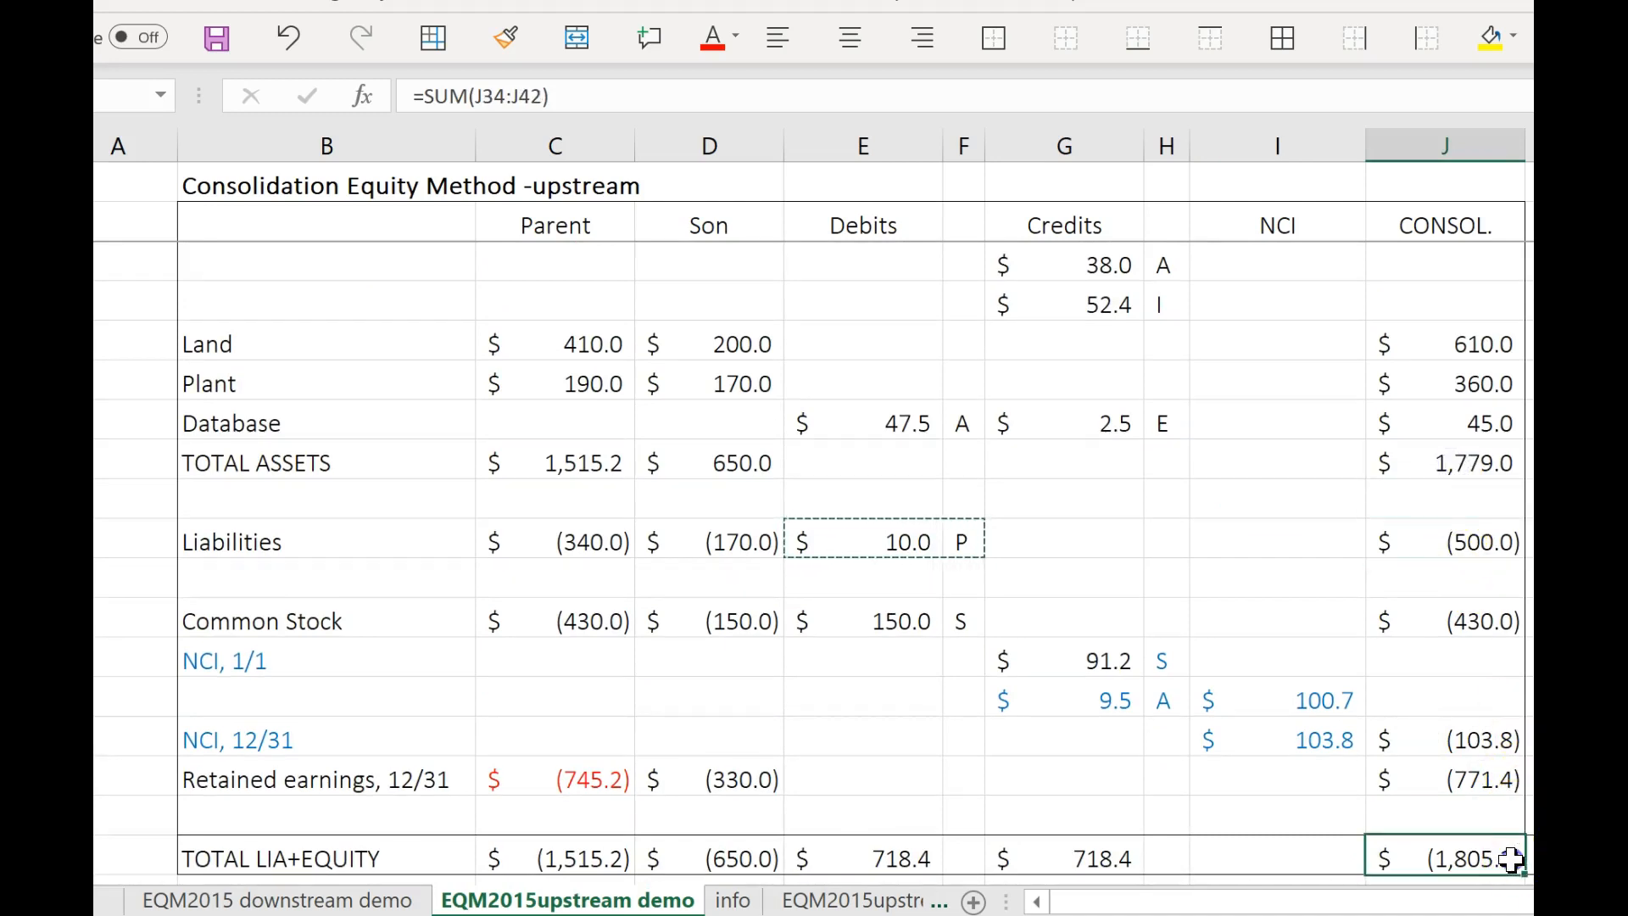
Trace consolidated 12/31 retained earnings back through the ending balance and net income to NI to CI and NCI in Sub's income, checking each formula.
click(1442, 784)
click(585, 789)
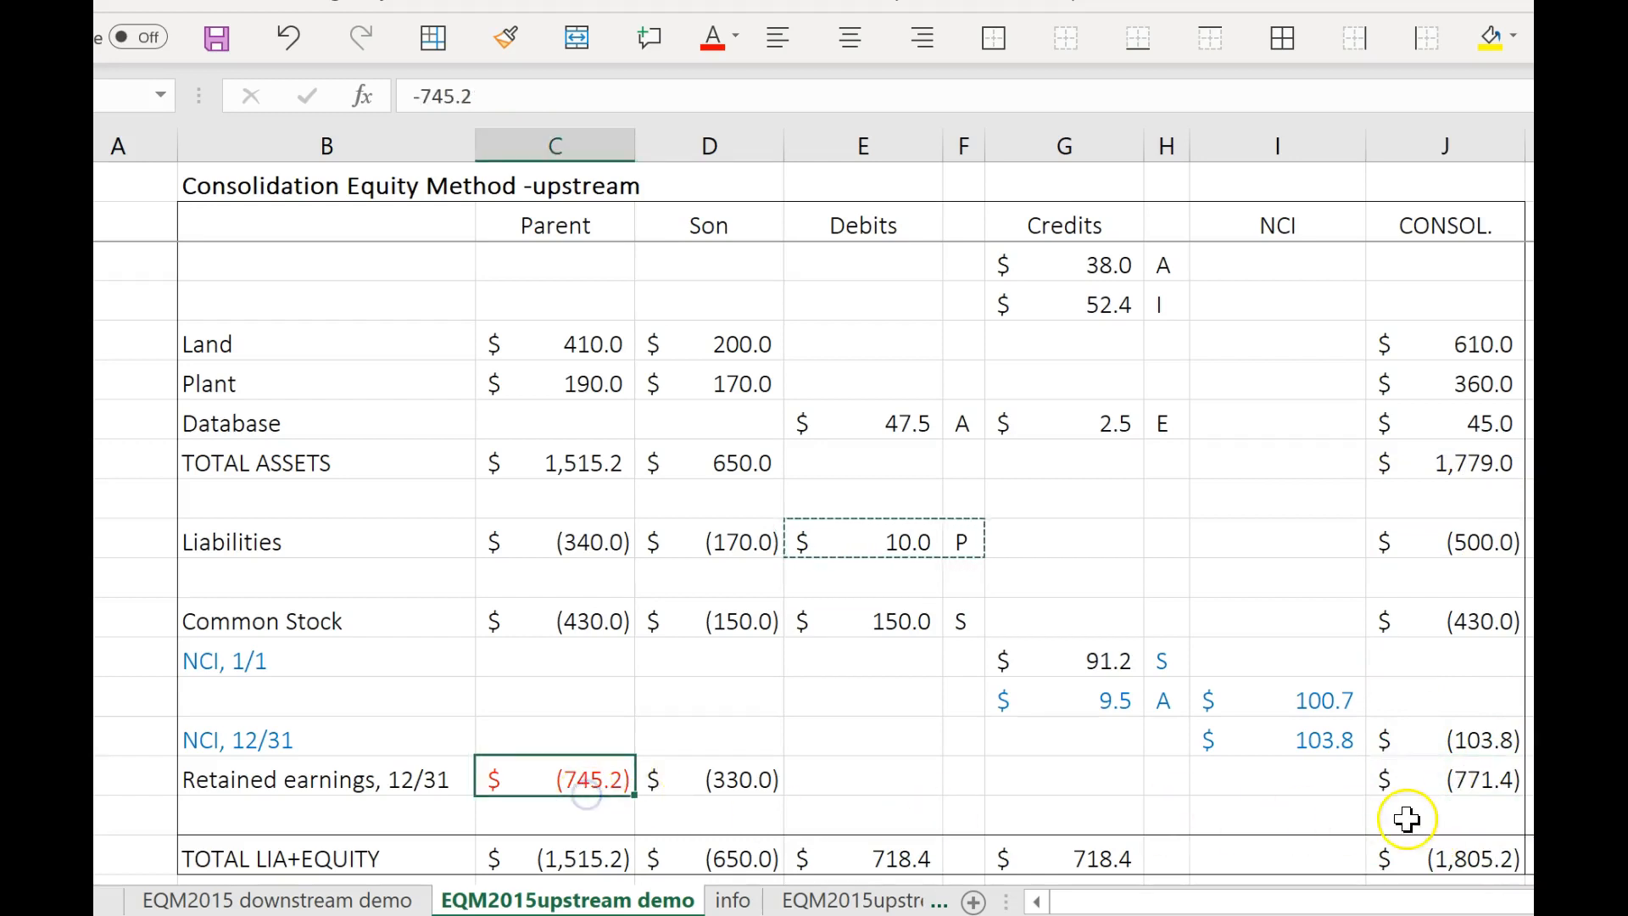
click(1455, 778)
scroll(1441, 729, up, 3)
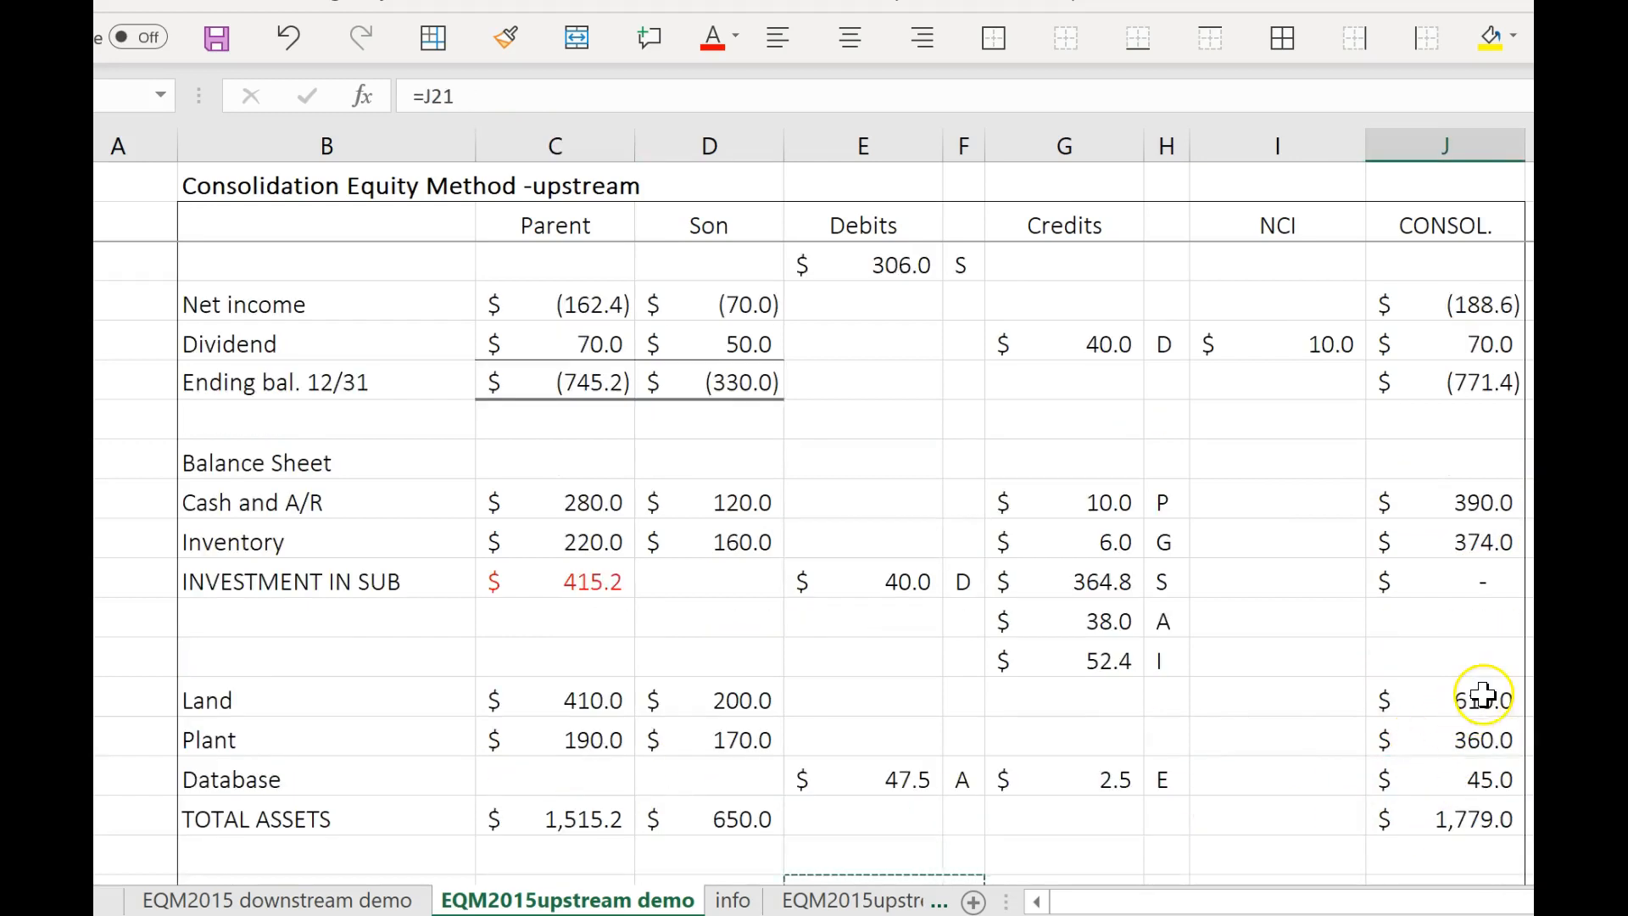
scroll(1458, 679, up, 1)
scroll(1460, 629, up, 1)
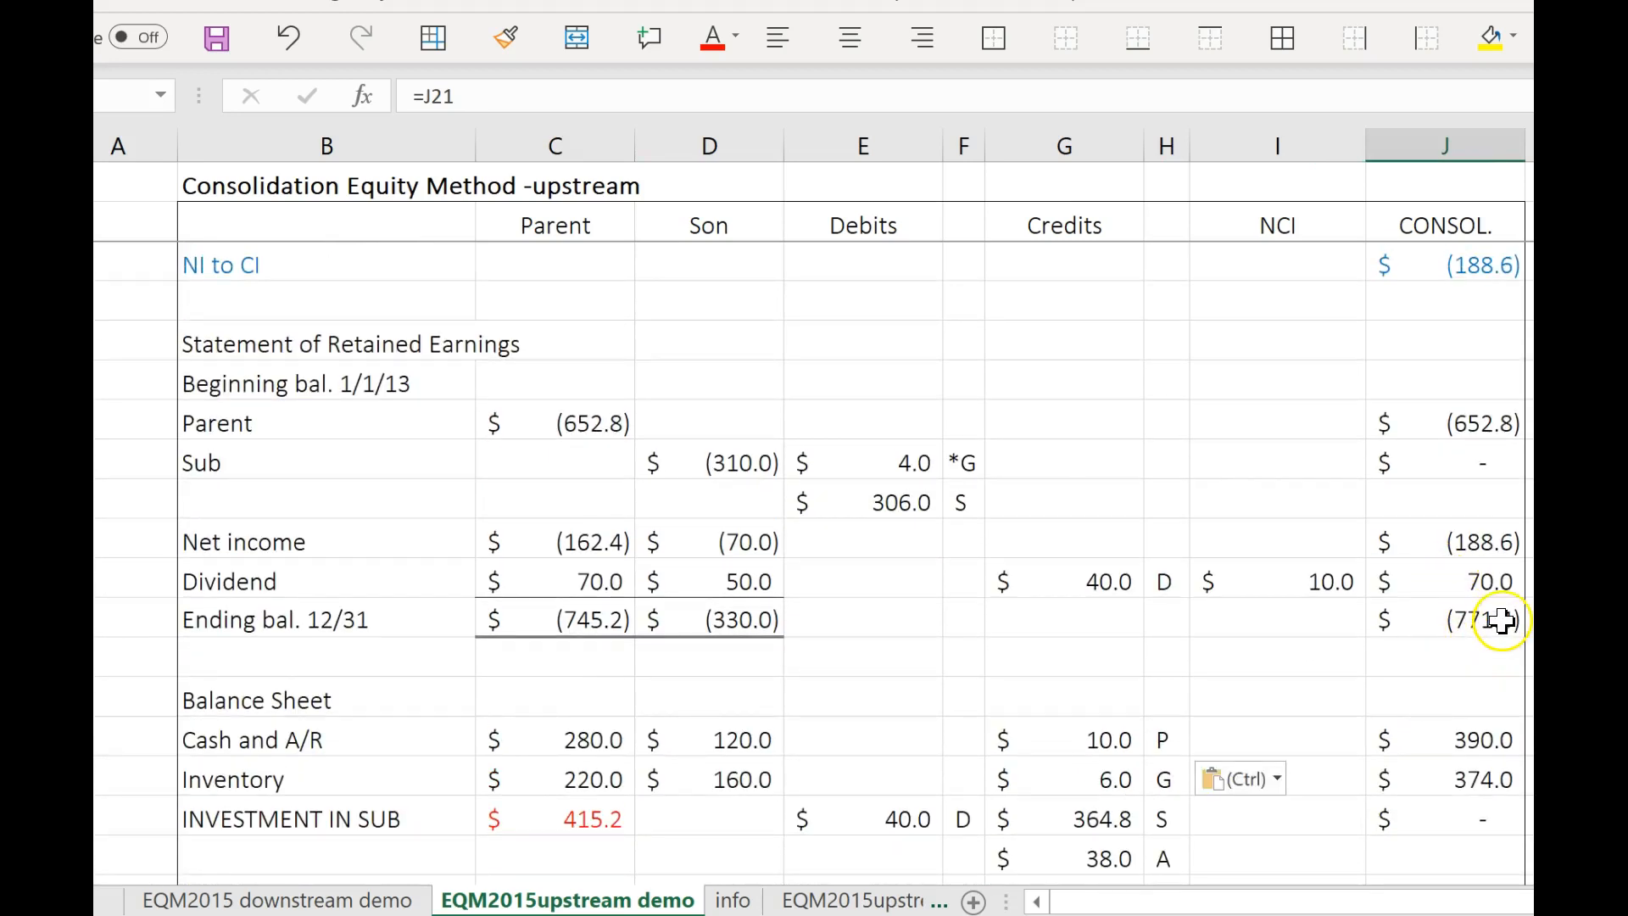
click(1501, 627)
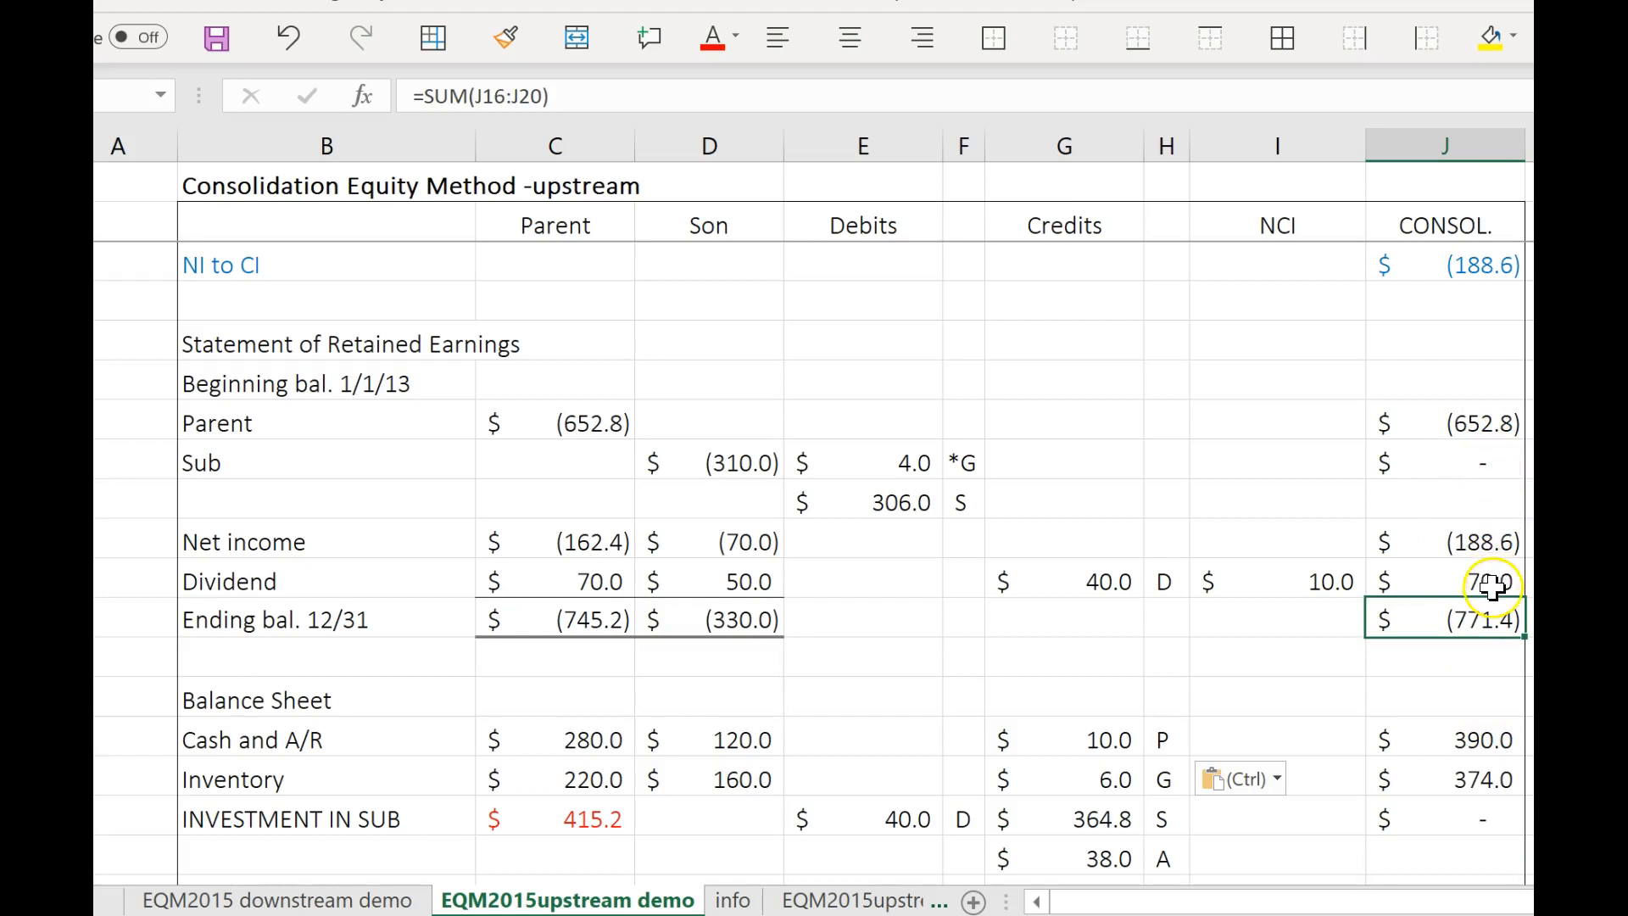
click(1490, 543)
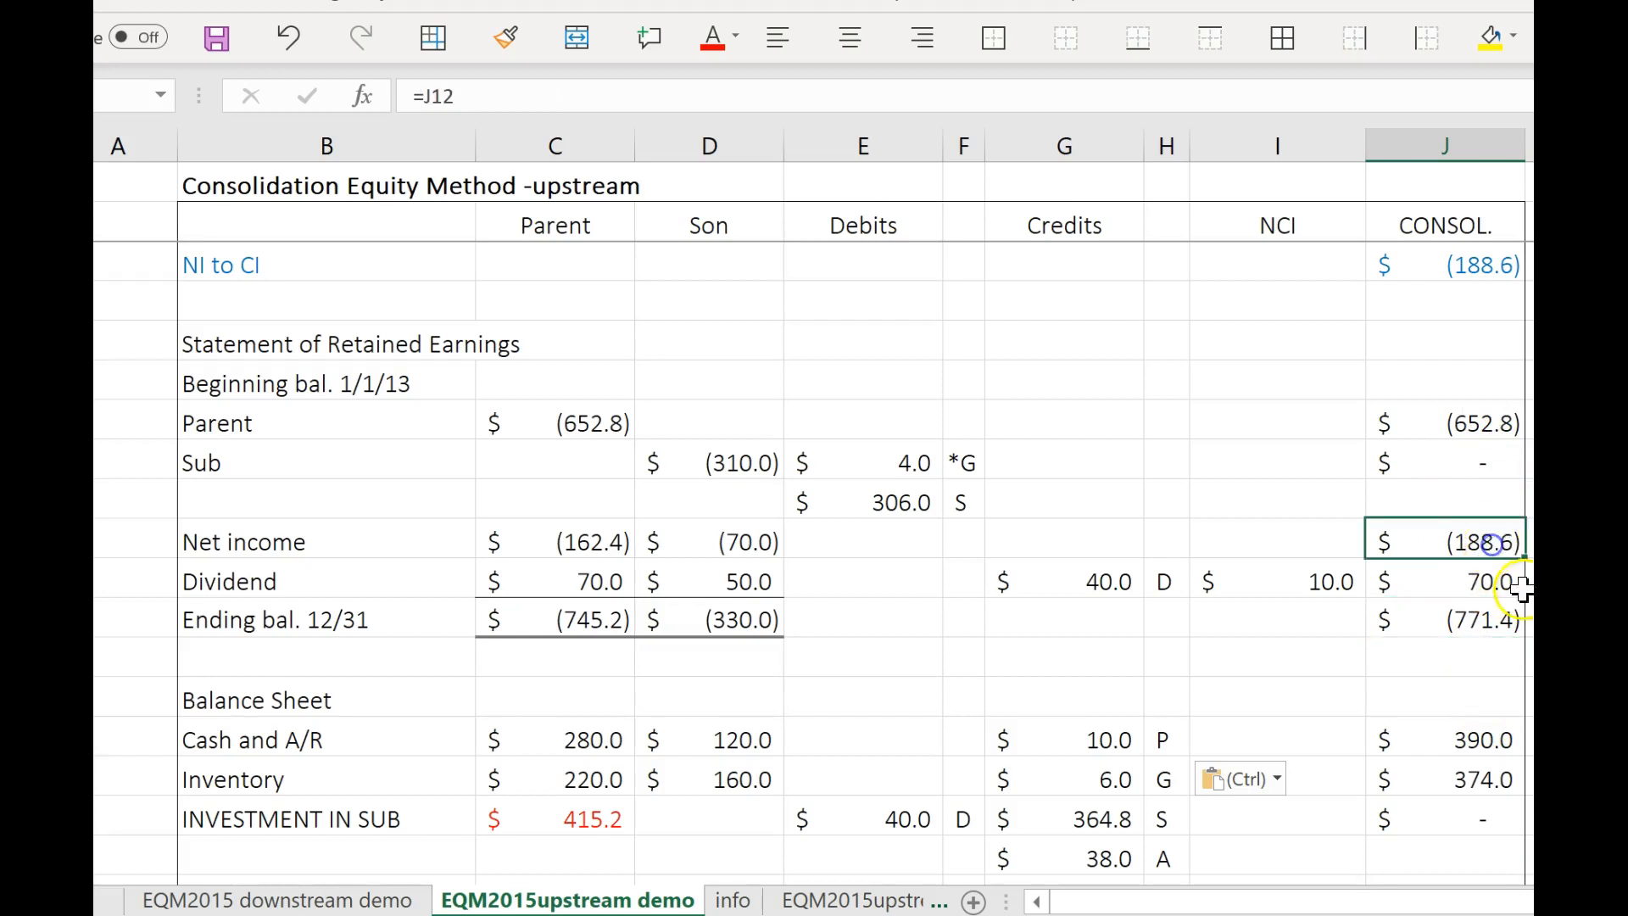
scroll(1094, 603, up, 2)
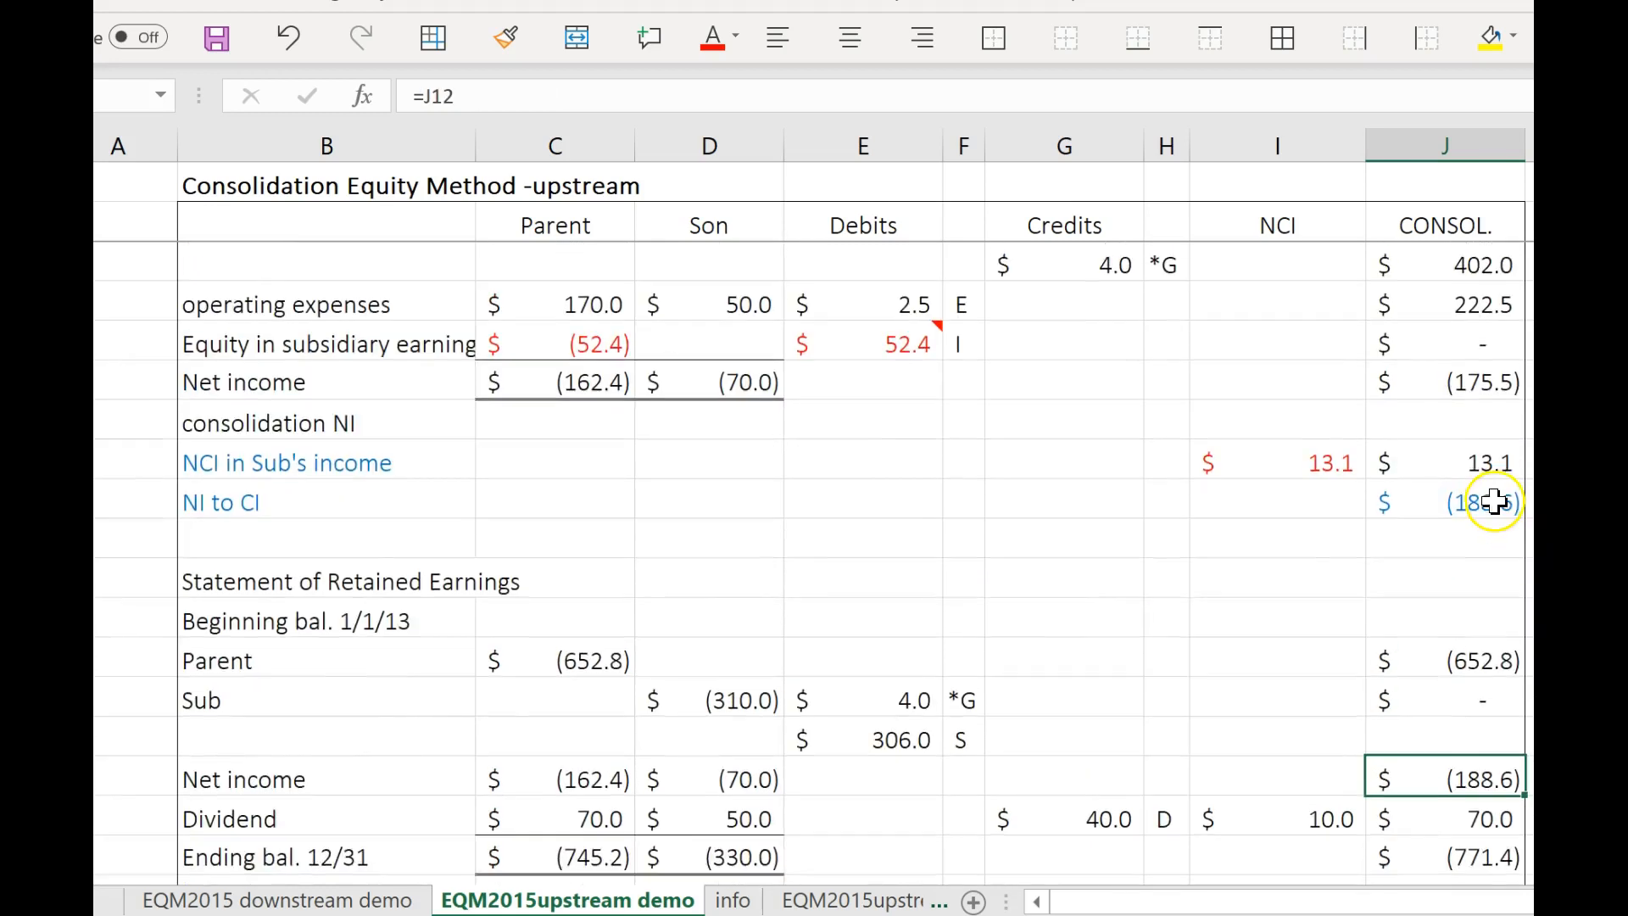
scroll(1501, 509, up, 1)
click(1490, 623)
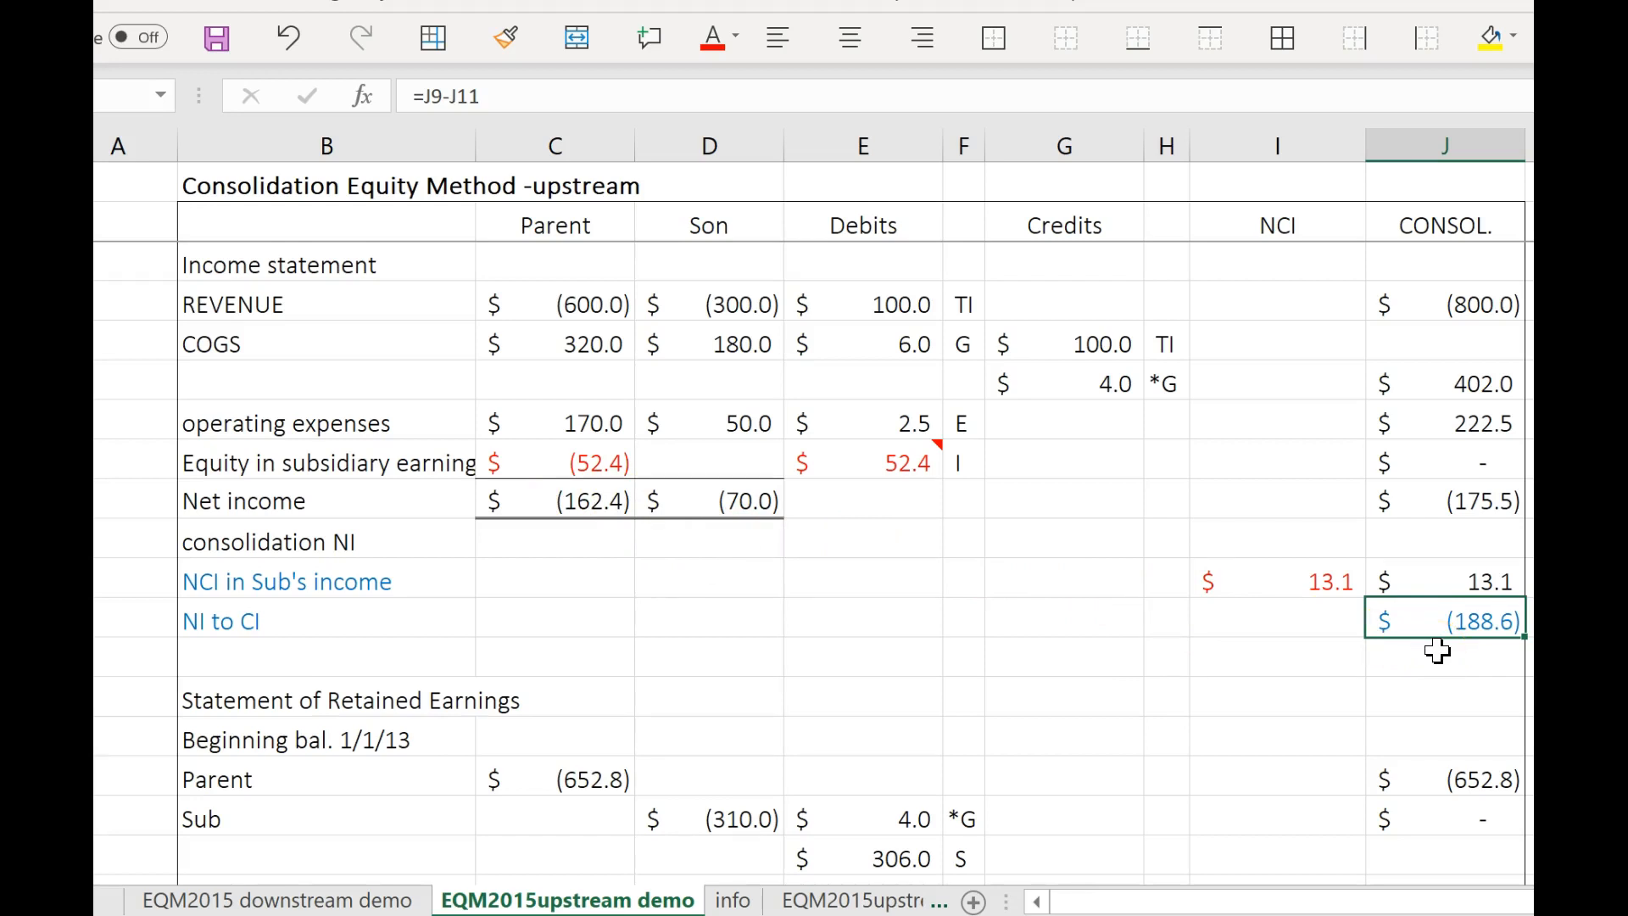
click(1449, 581)
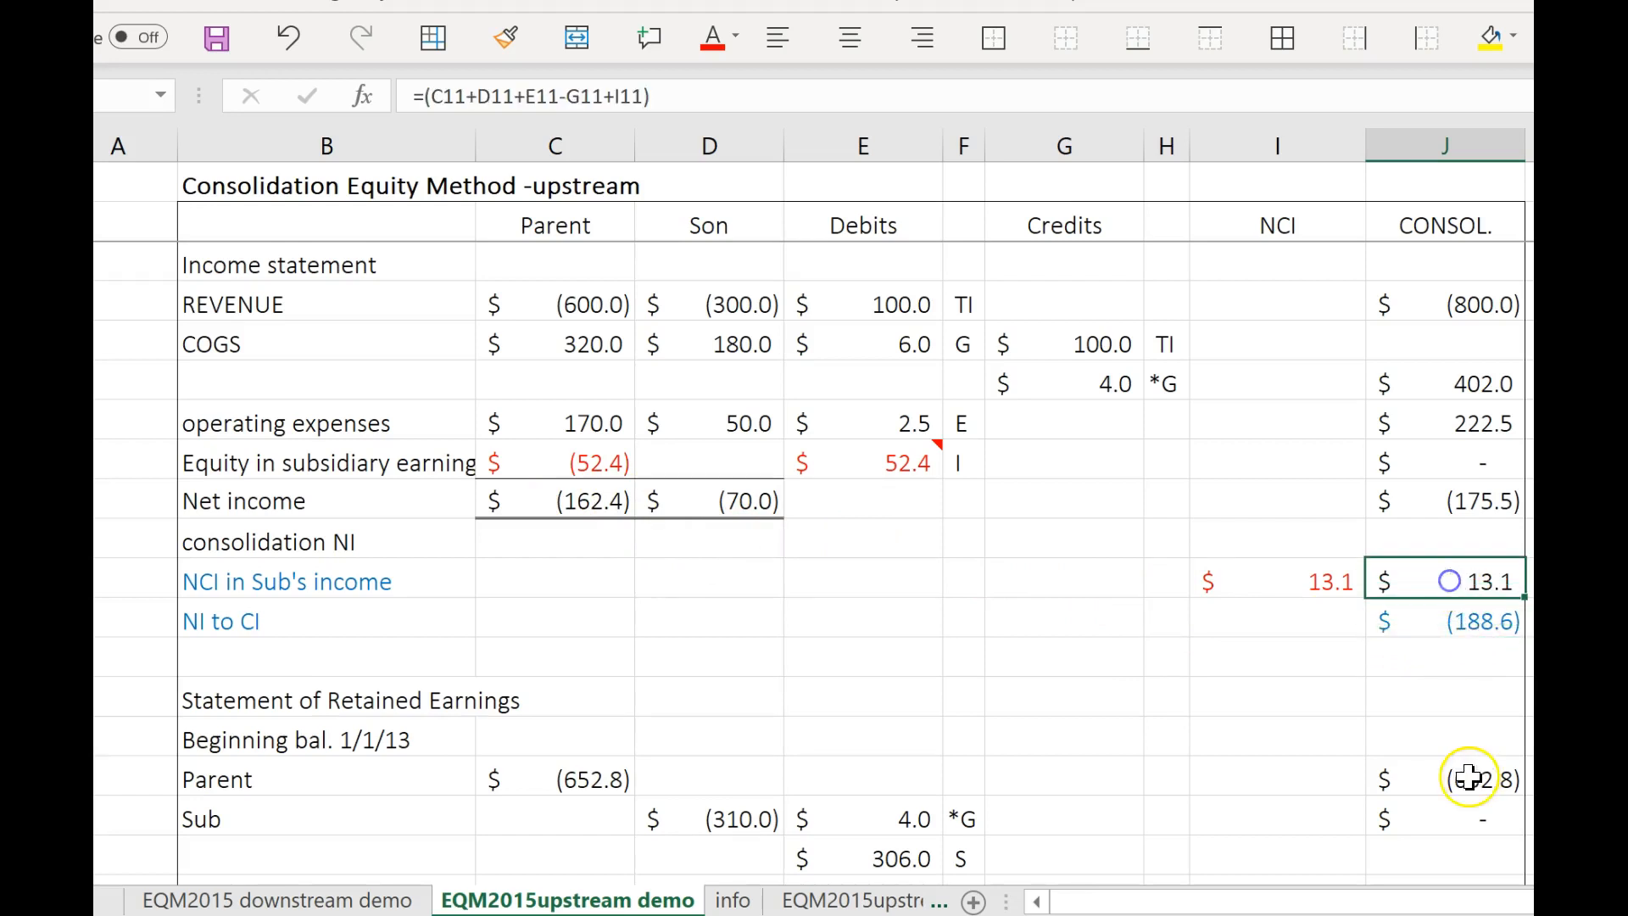
Negate the consolidated NCI in Sub's income formula so it reads =-(C11+D11+E11-G11+I11).
click(1480, 504)
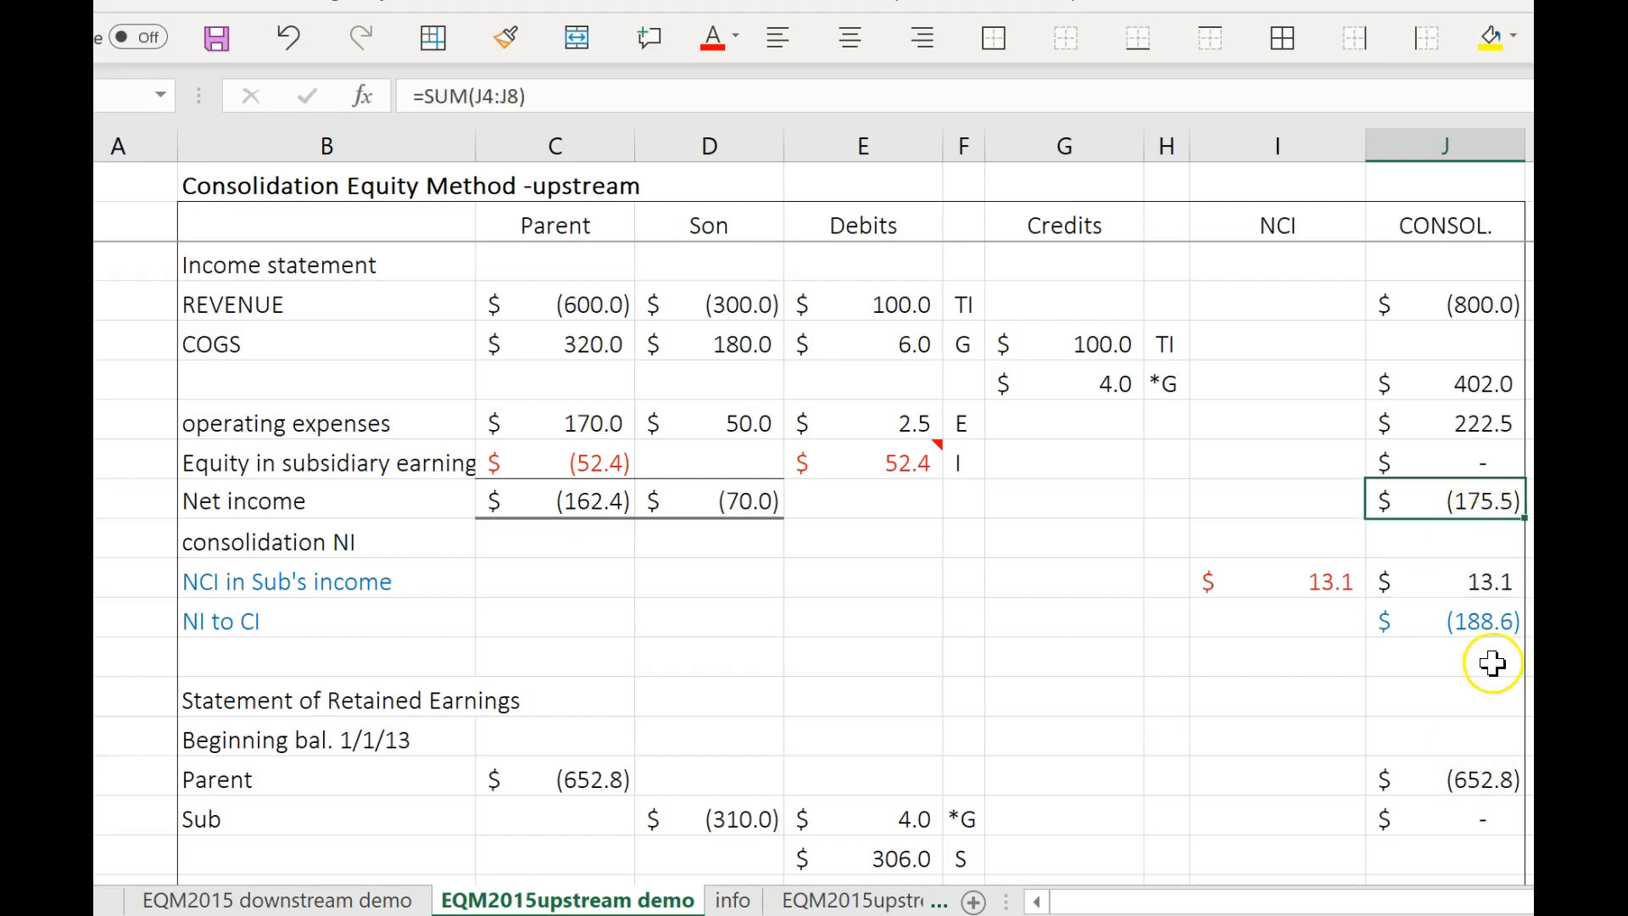
click(1474, 593)
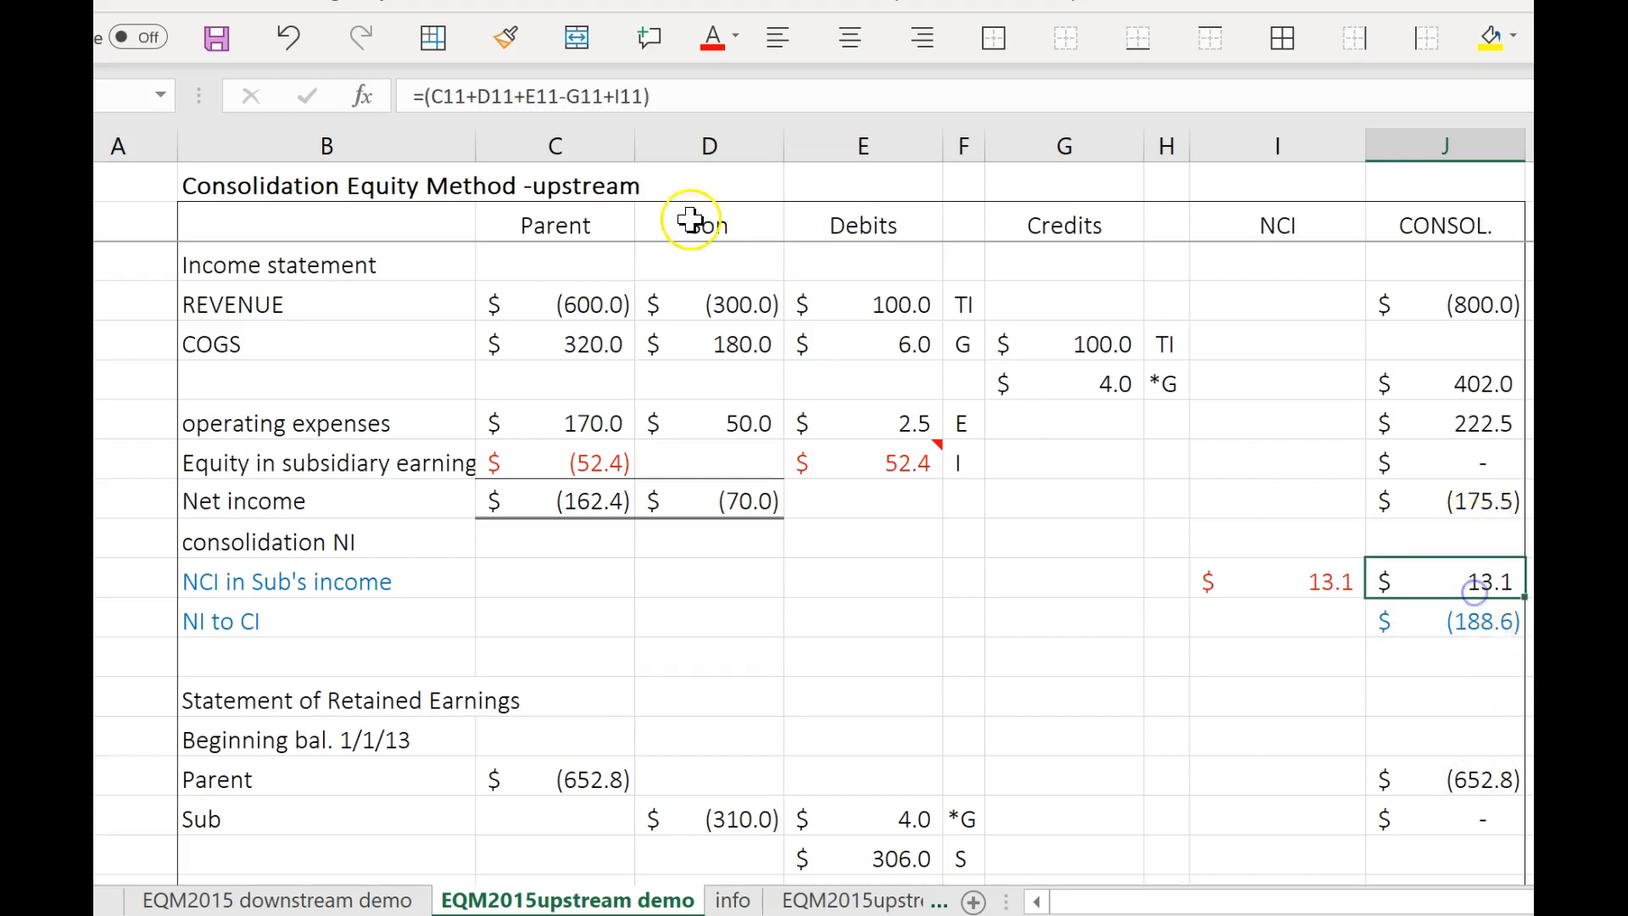
click(426, 103)
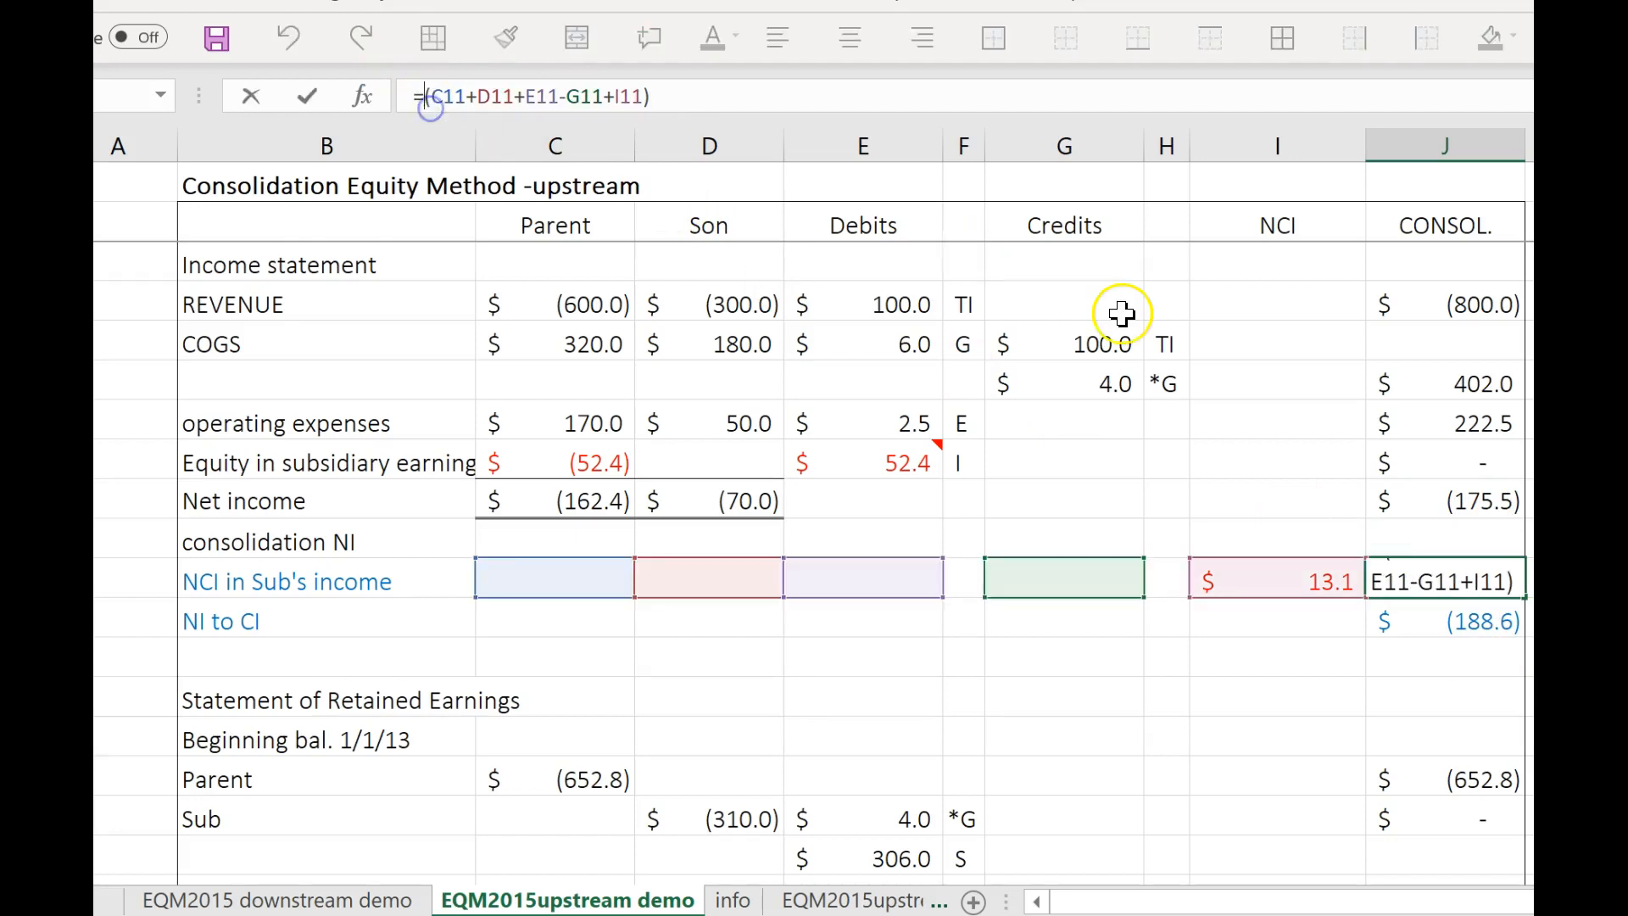
text(-)
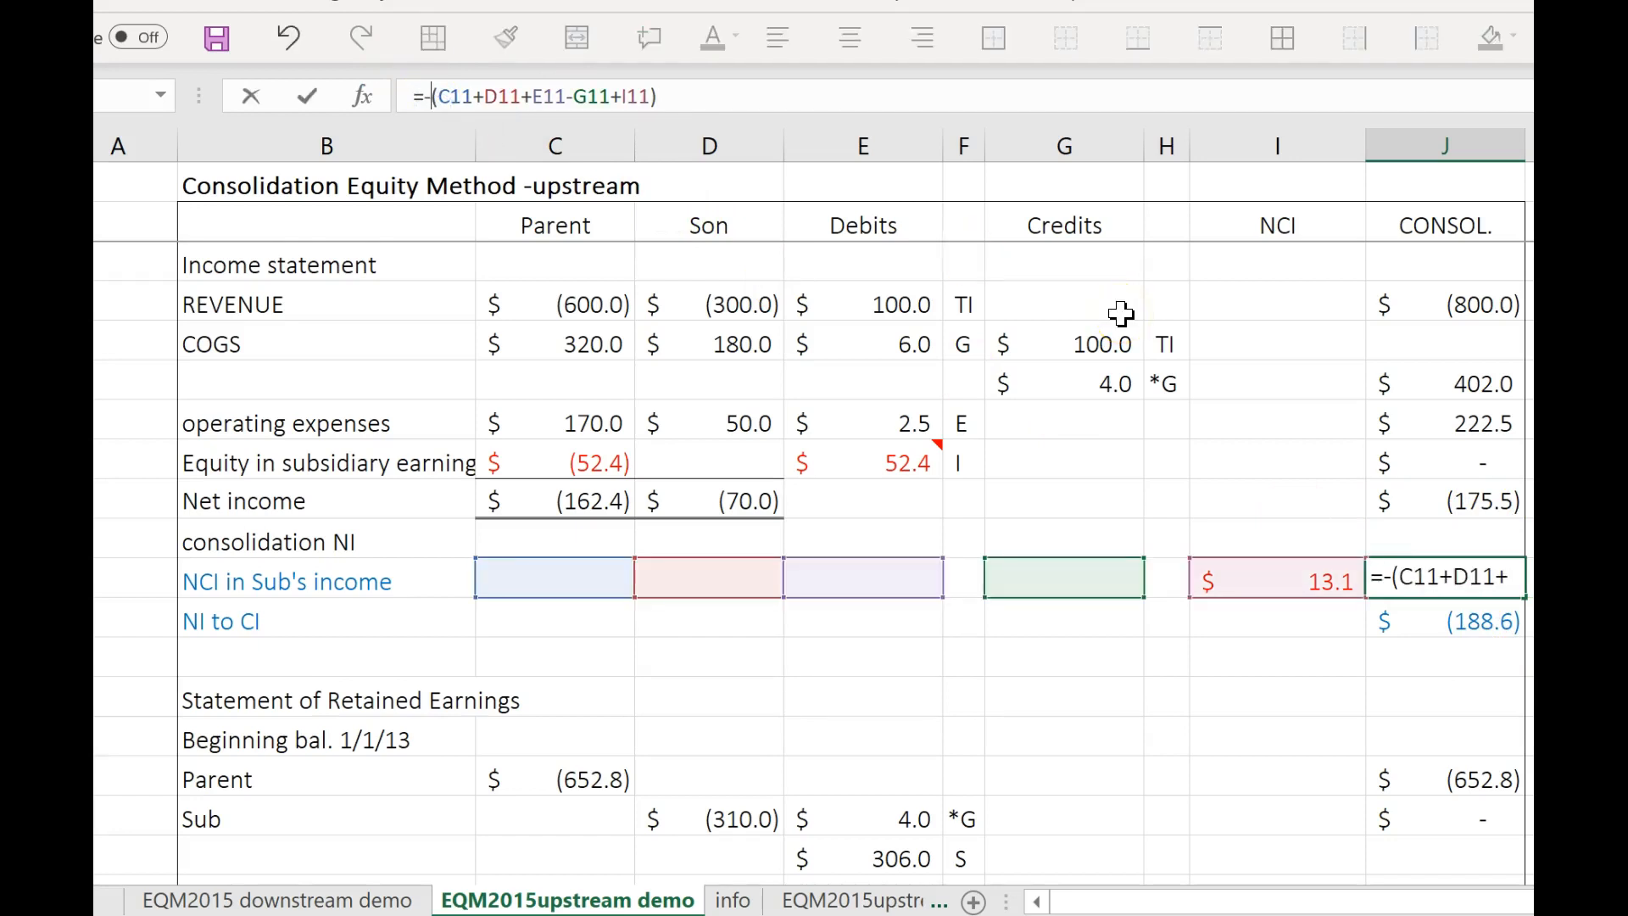
key(Return)
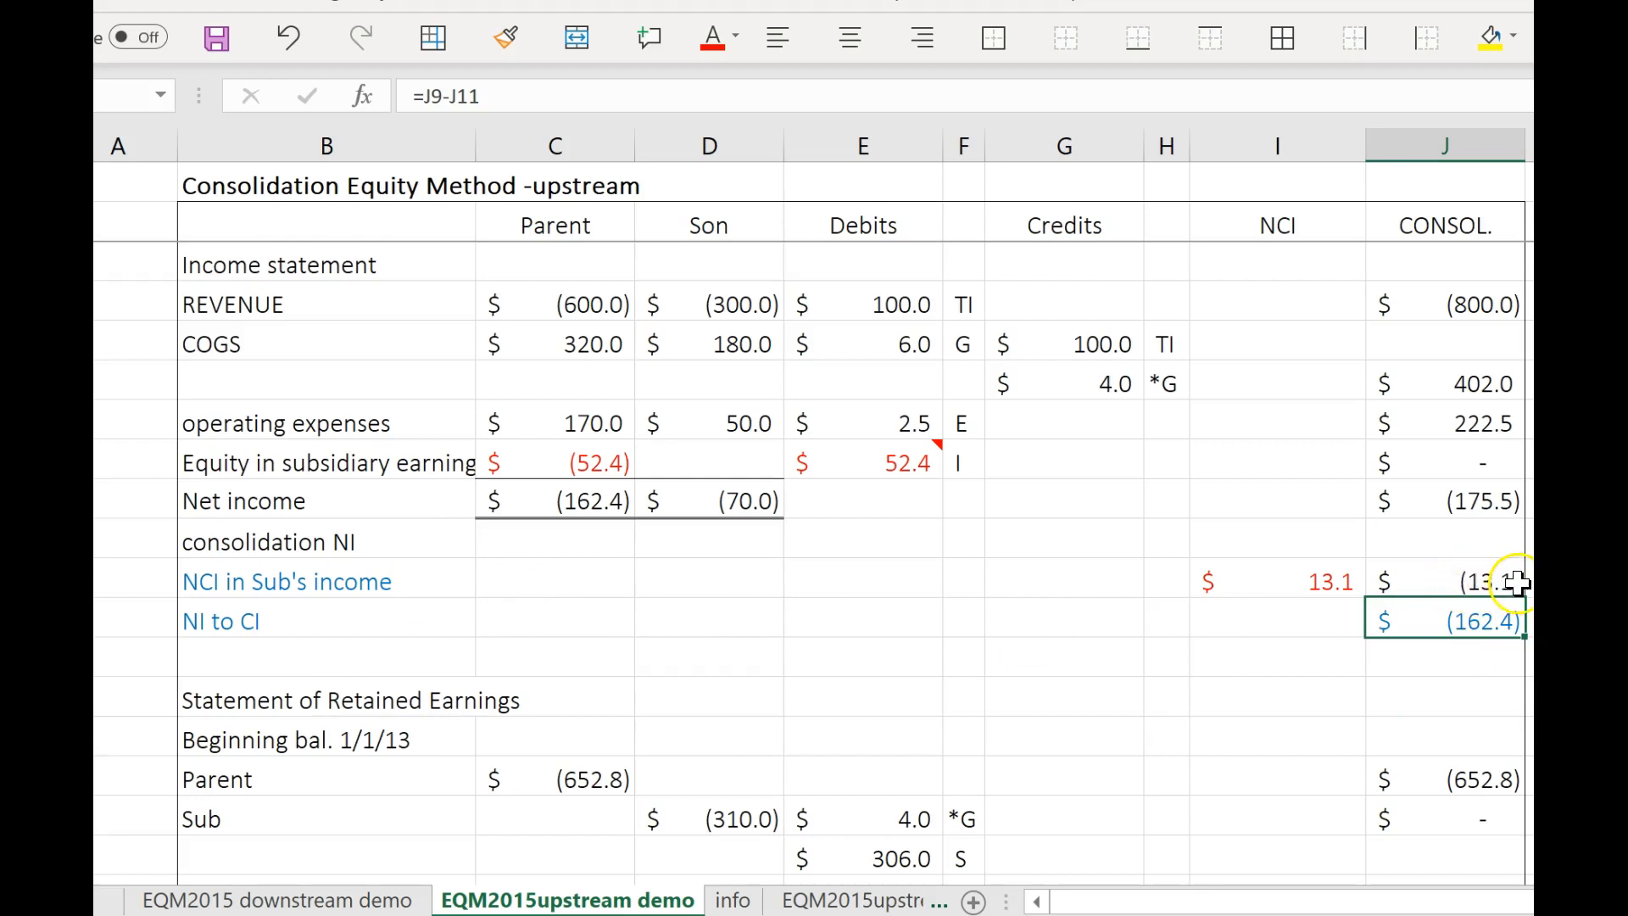
Check how consolidated NI to CI is derived from net income and NCI in Sub's income, reviewing each formula.
click(1470, 501)
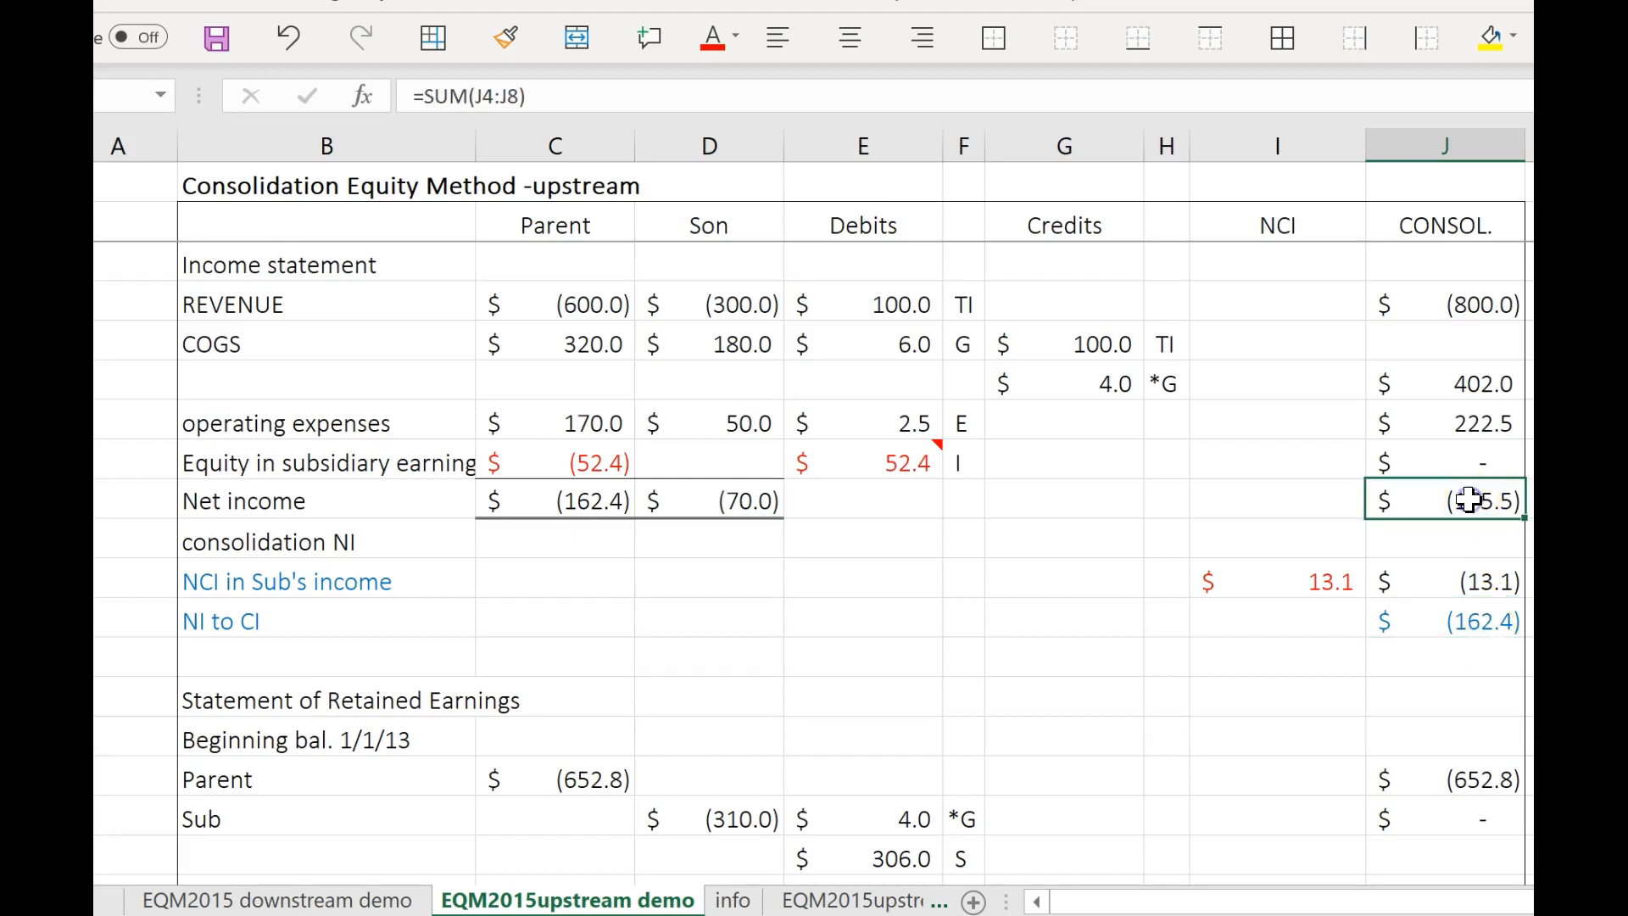
click(1490, 584)
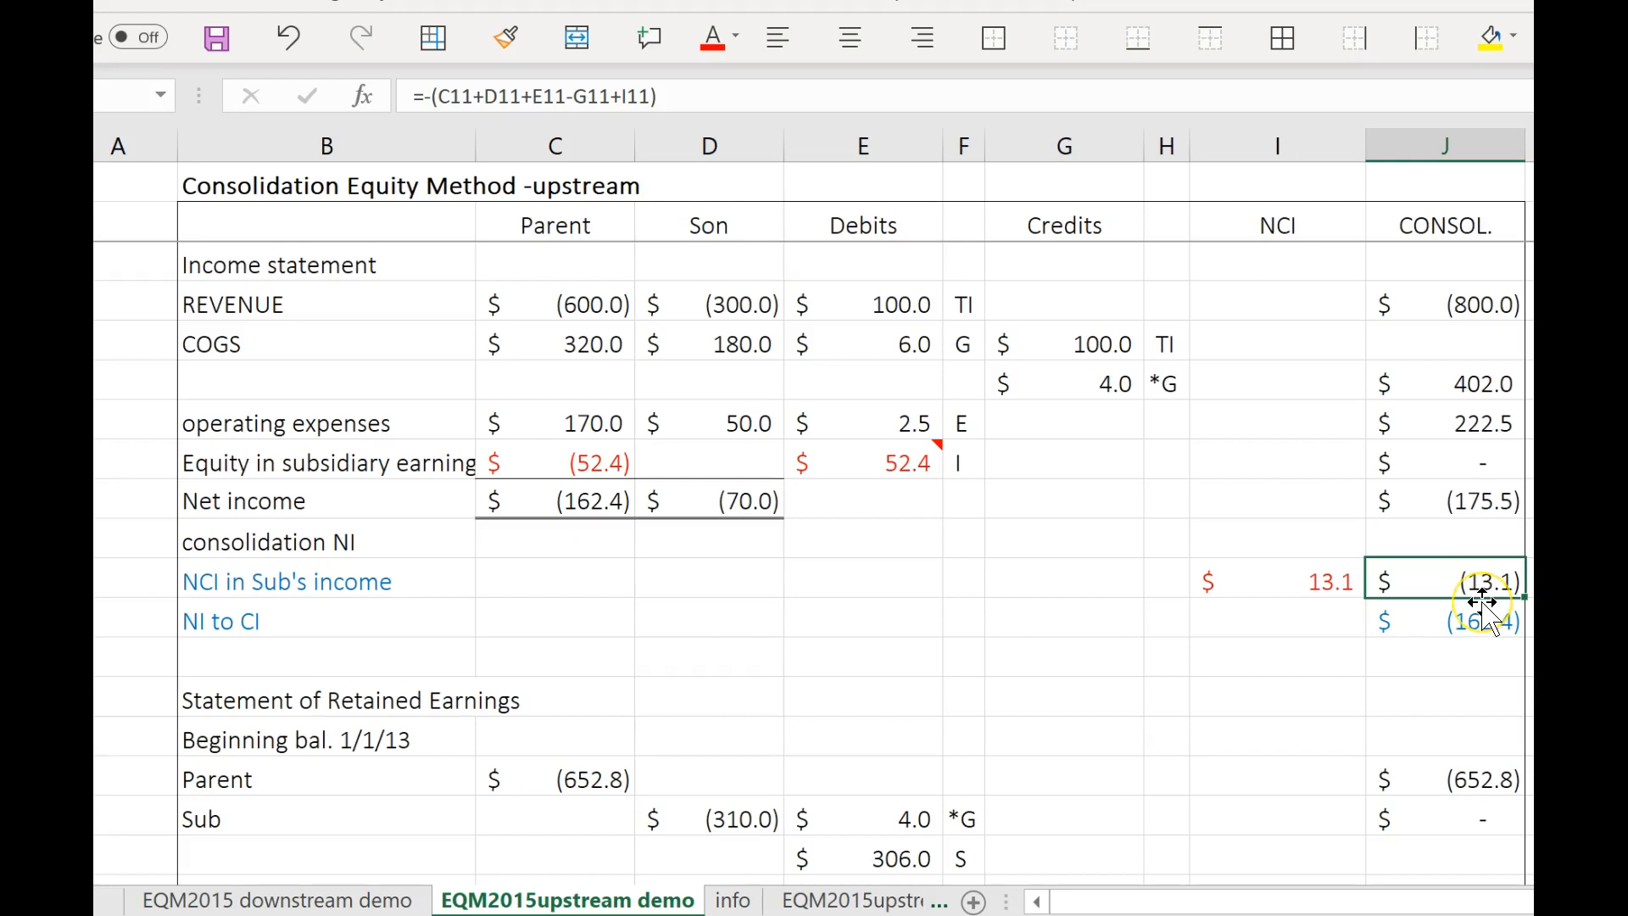
click(1477, 620)
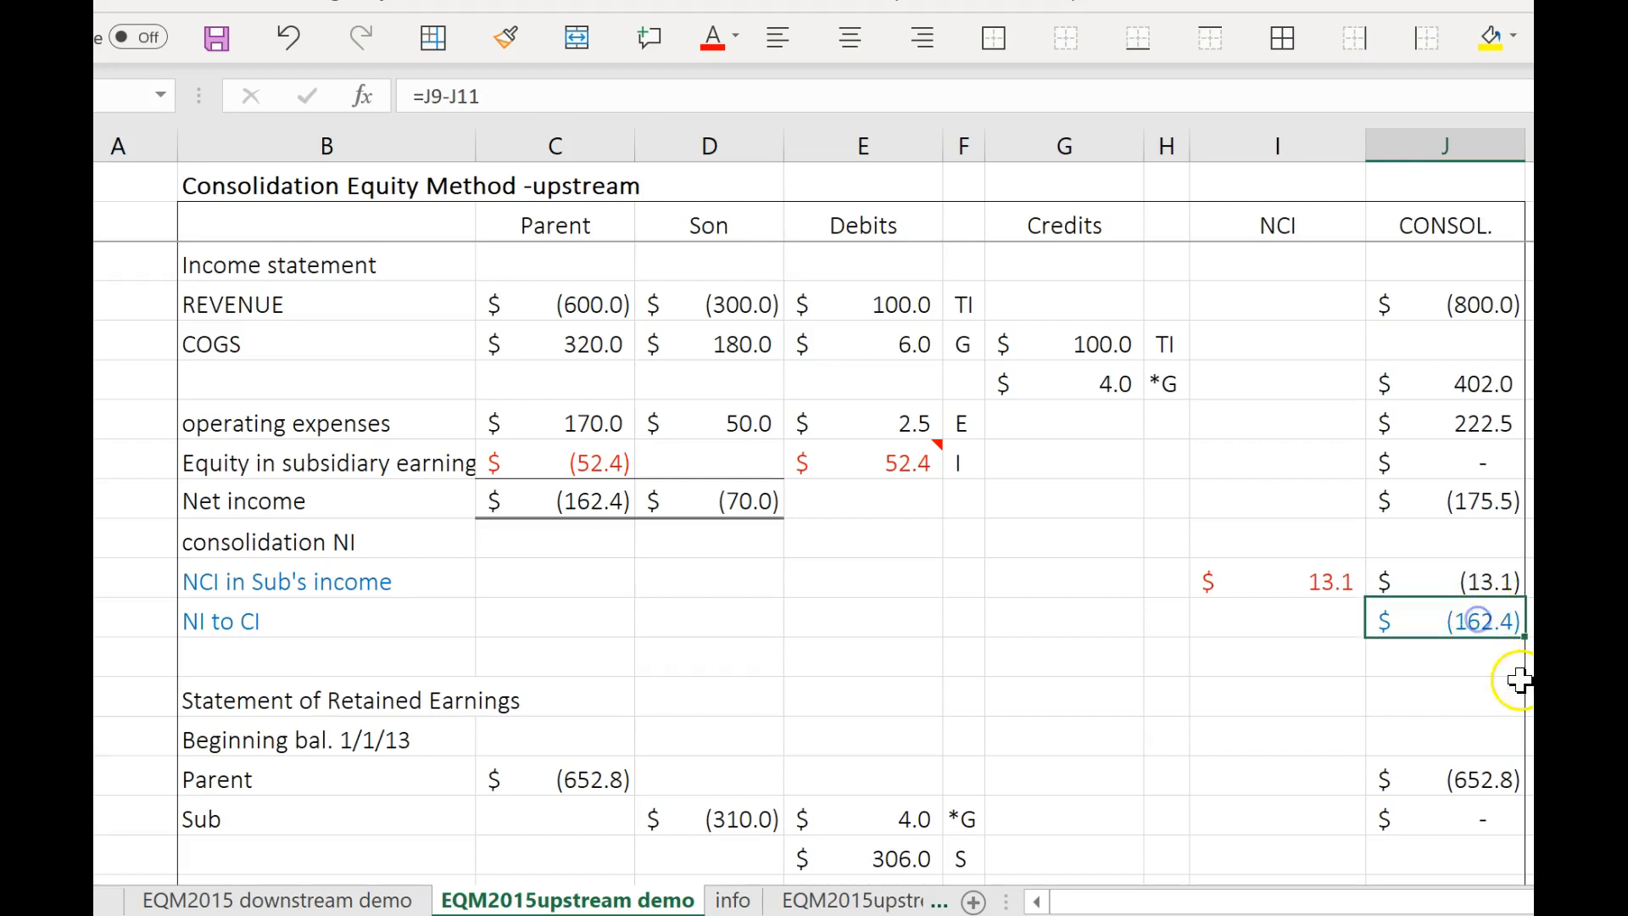
click(1492, 585)
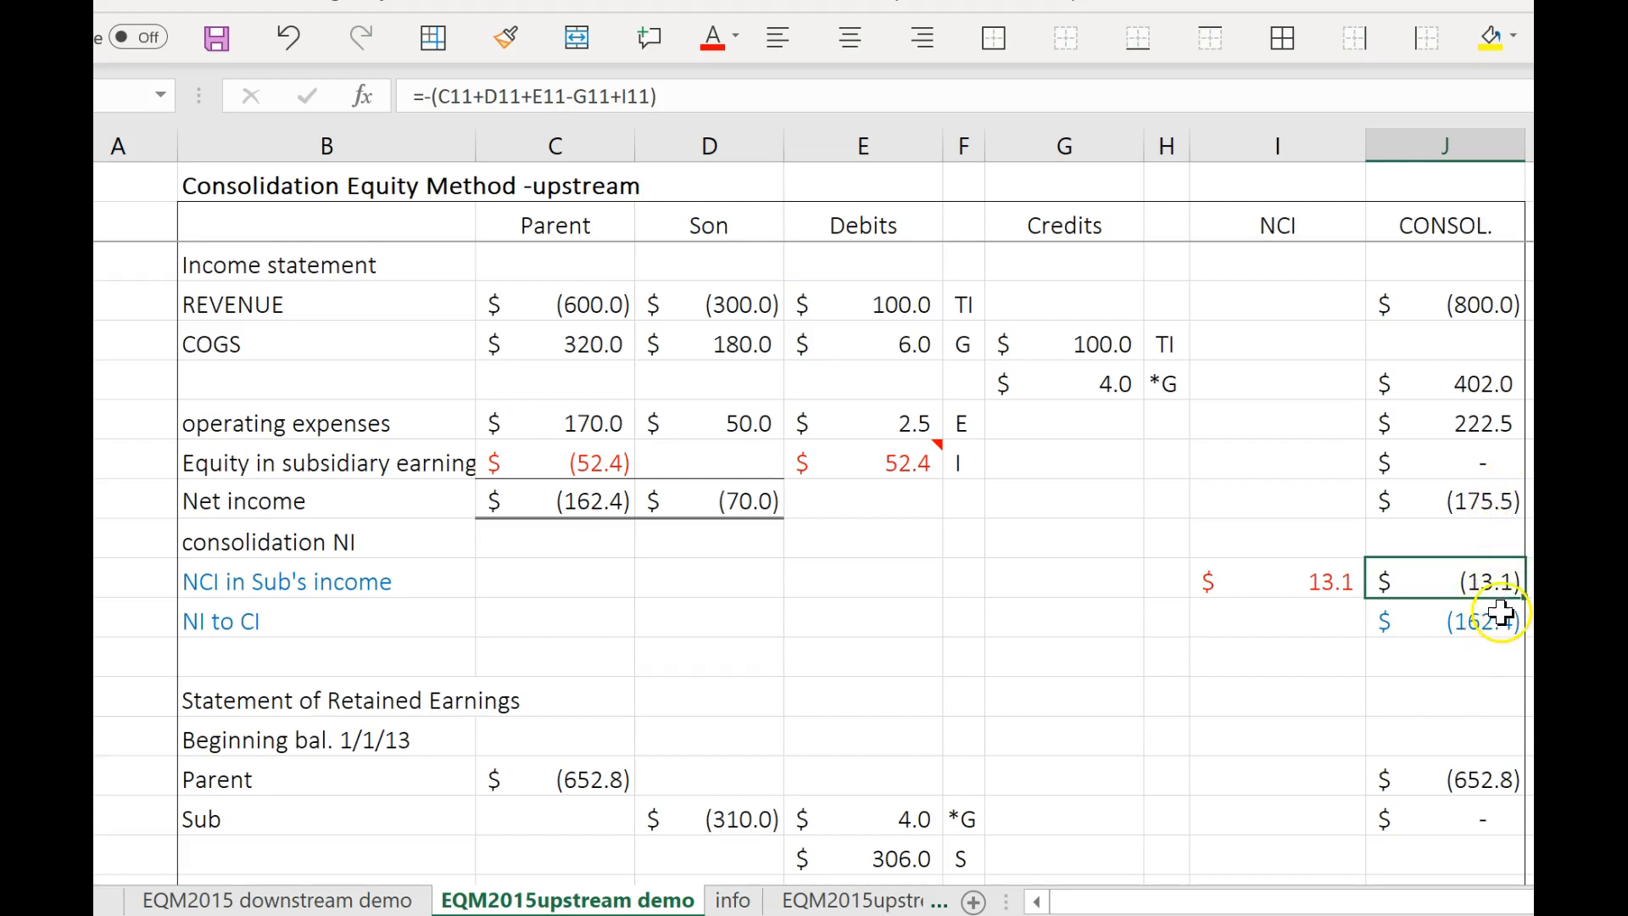
click(1503, 621)
click(1506, 581)
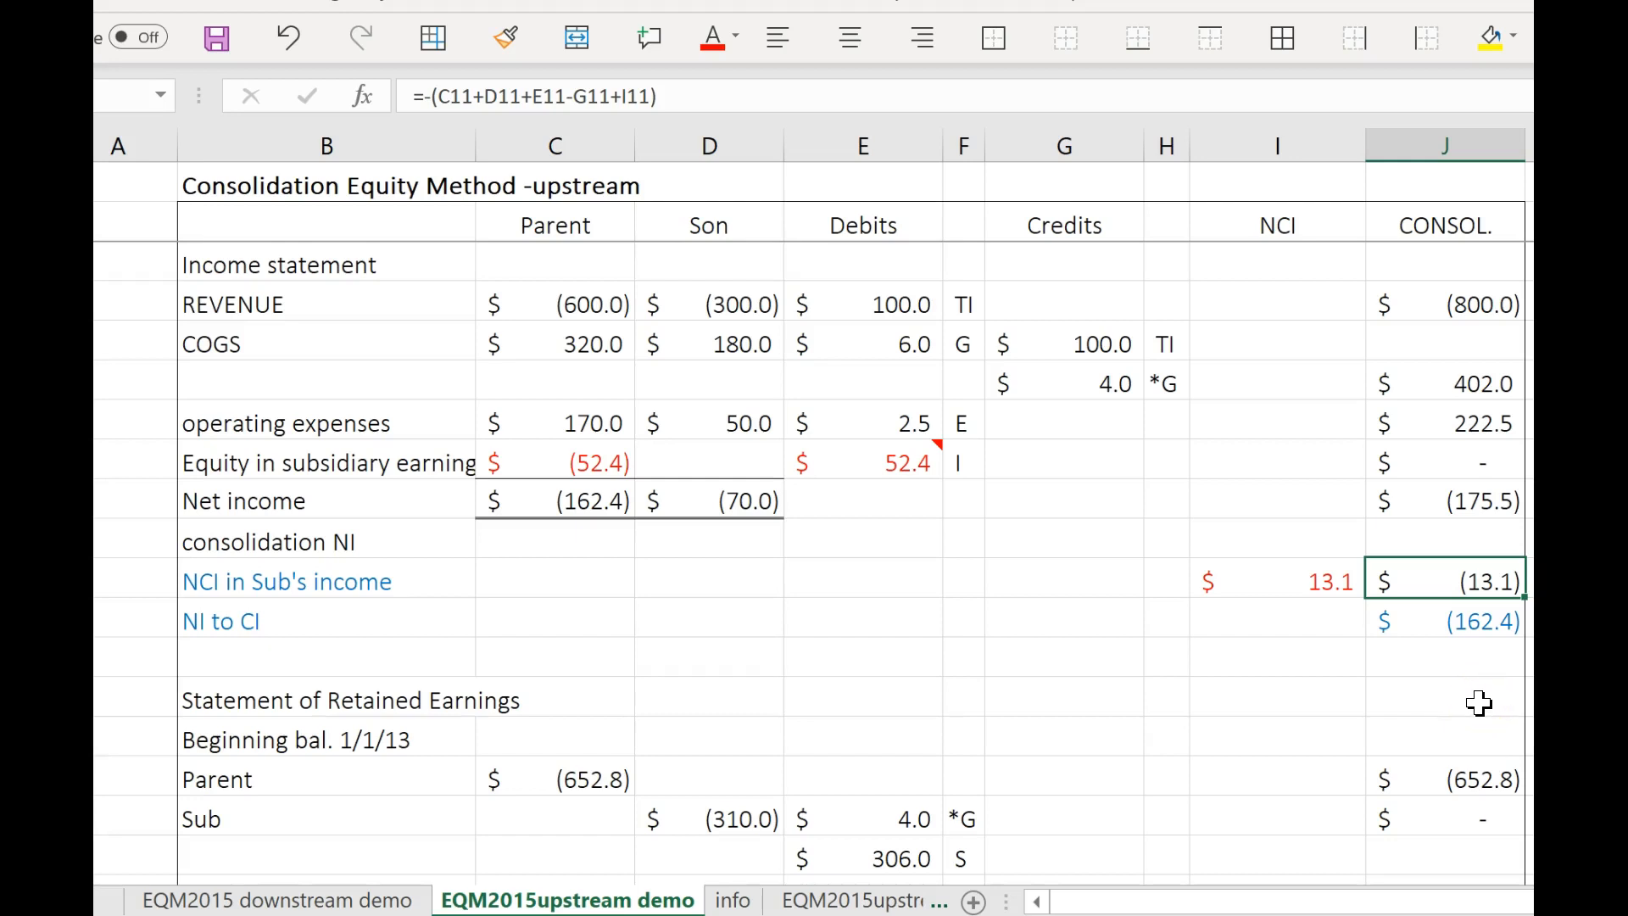
click(1480, 643)
click(1482, 645)
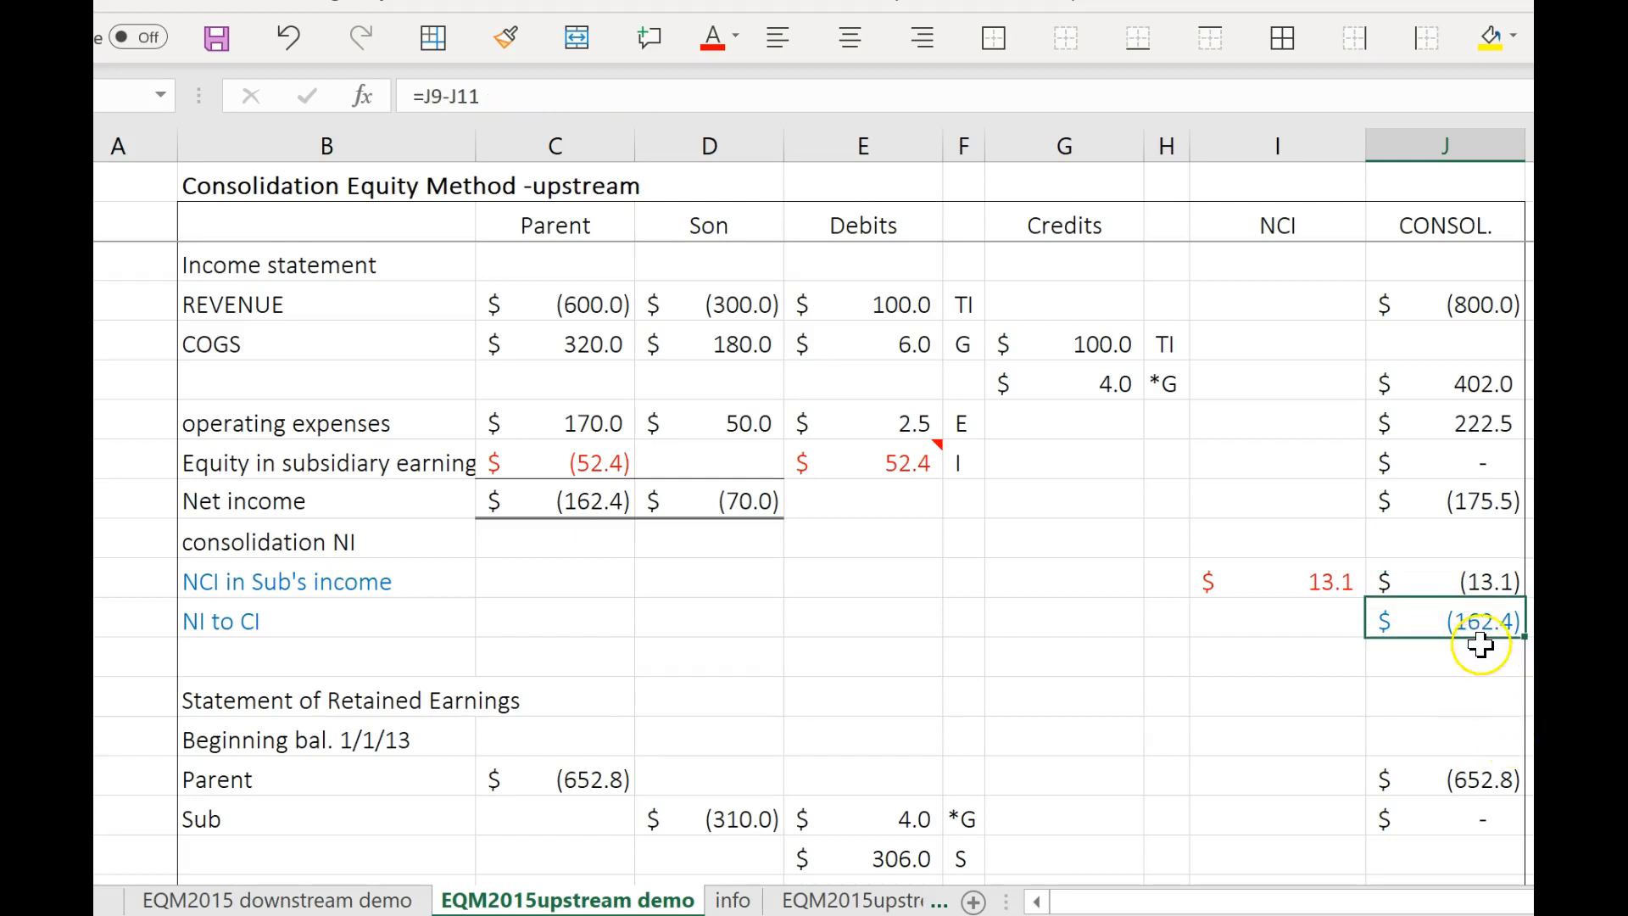
Compare consolidated NI to CI with the Parent's net income and follow it into the consolidated retained earnings ending balance.
scroll(1482, 645, down, 1)
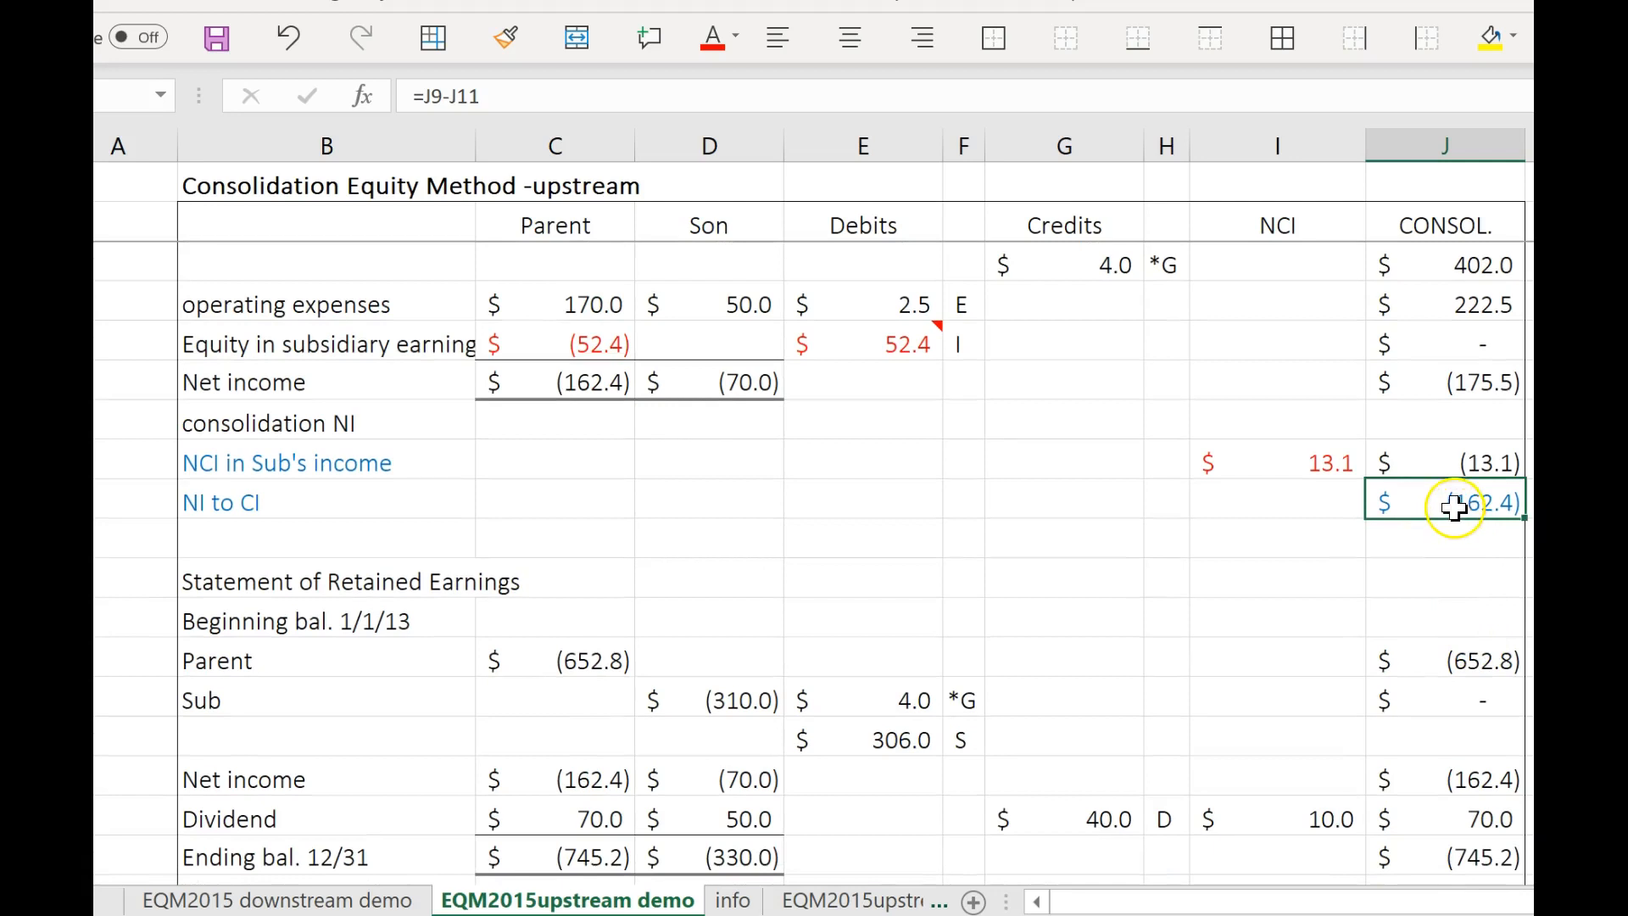
click(594, 383)
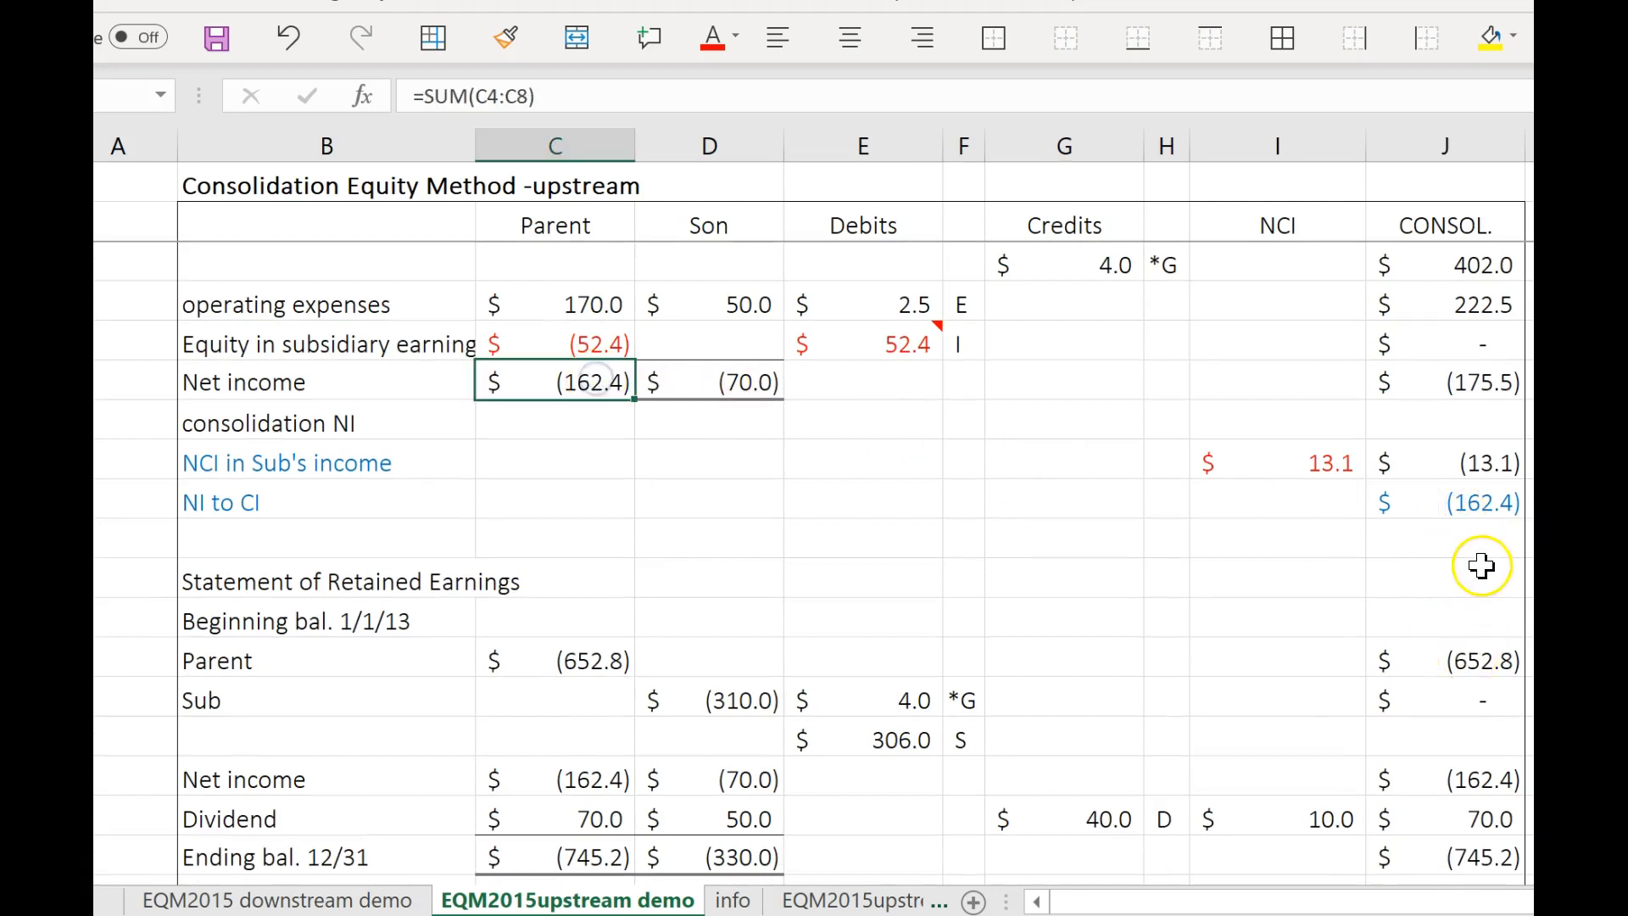
scroll(1481, 565, down, 1)
click(1474, 373)
click(1499, 665)
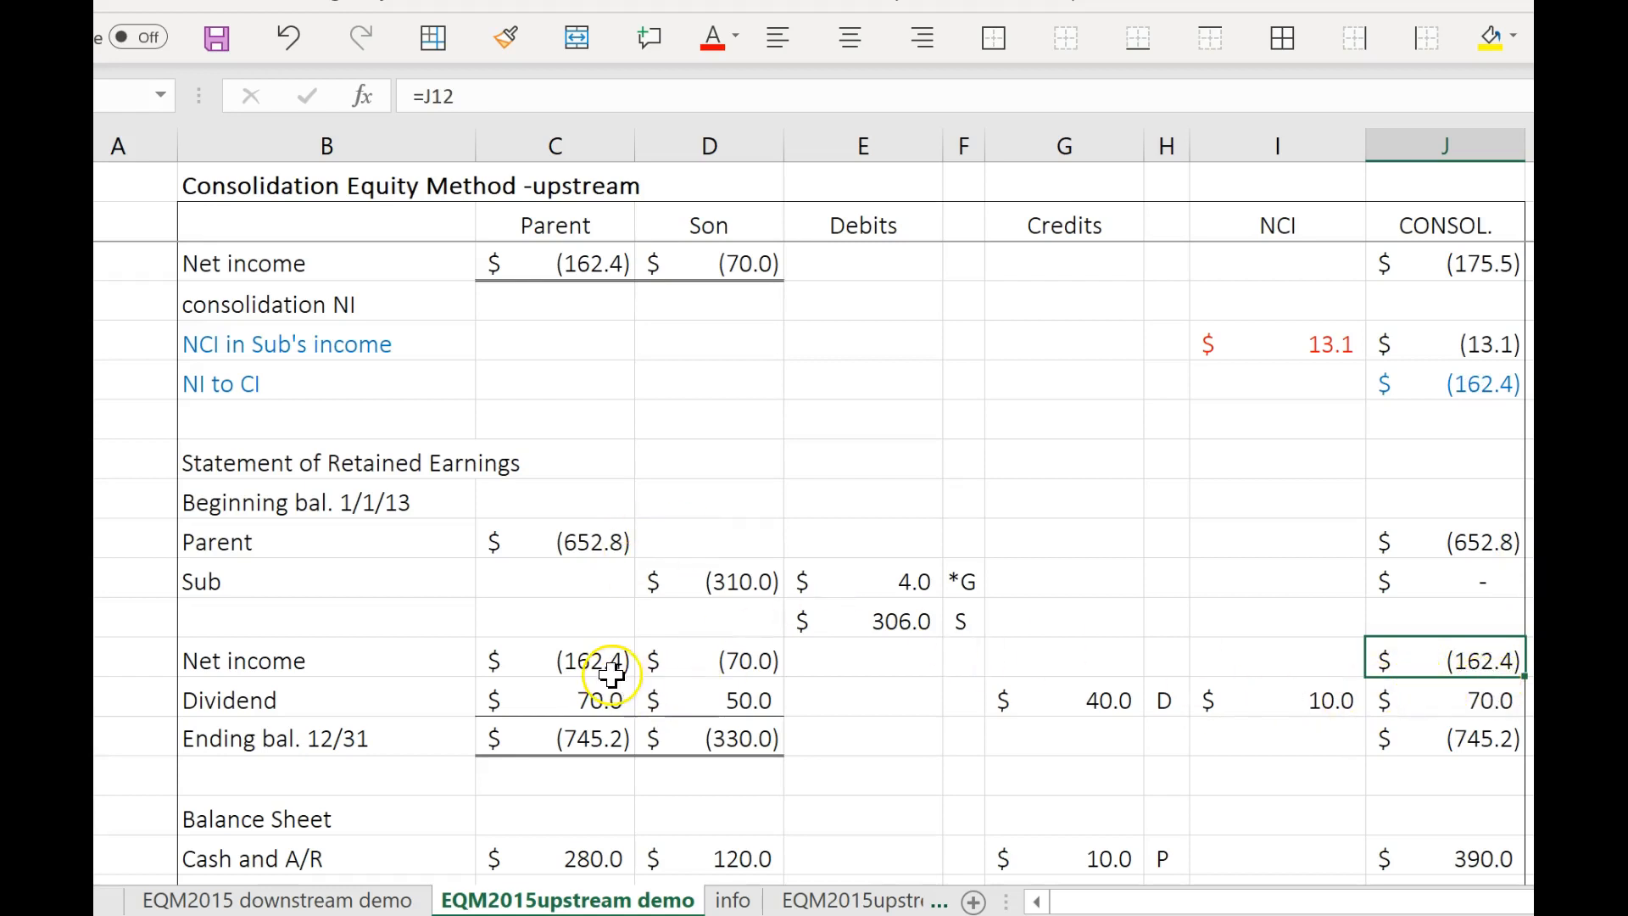
scroll(1352, 727, down, 1)
click(1466, 619)
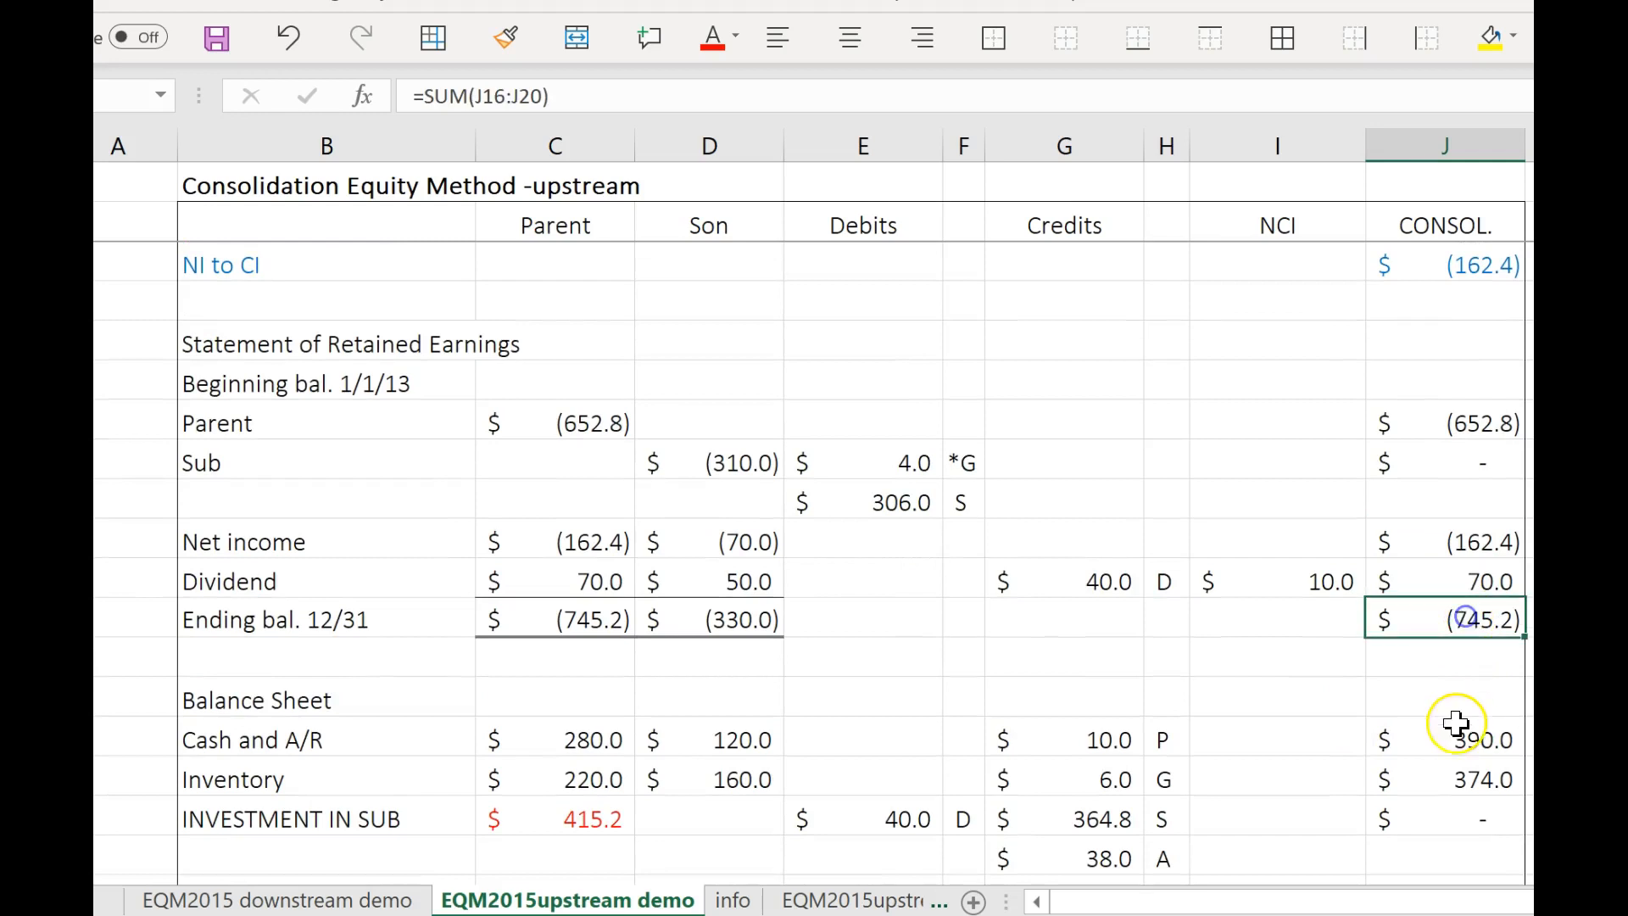
scroll(1456, 723, down, 6)
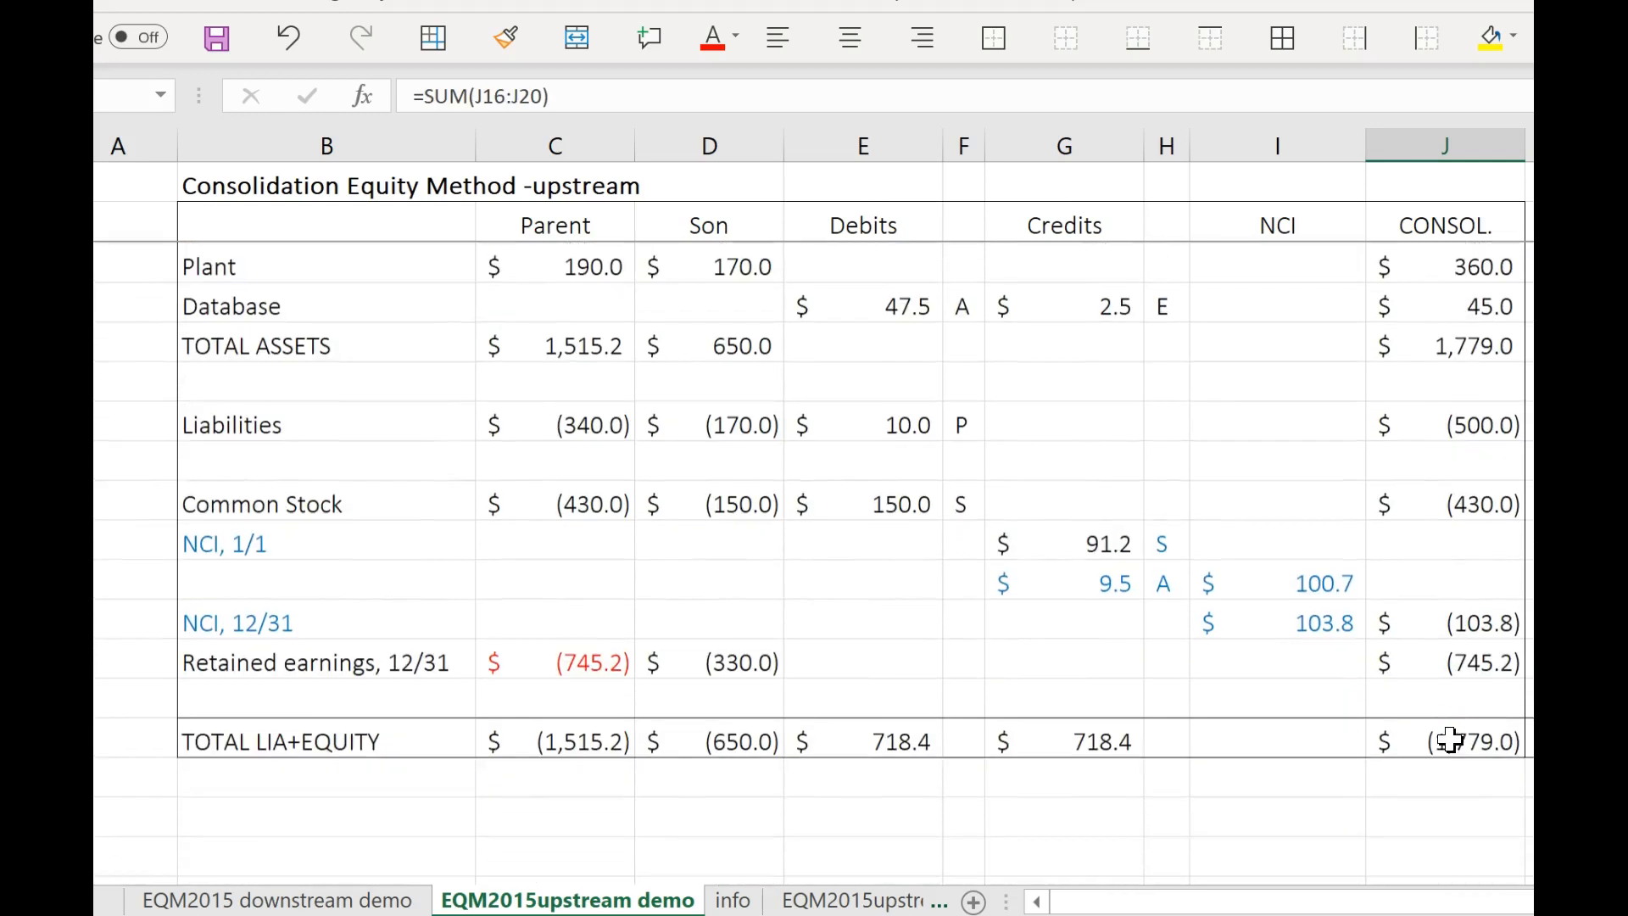
Inspect which cell the consolidated 12/31 retained earnings formula on the balance sheet refers to, leaving the formula as is.
click(1459, 662)
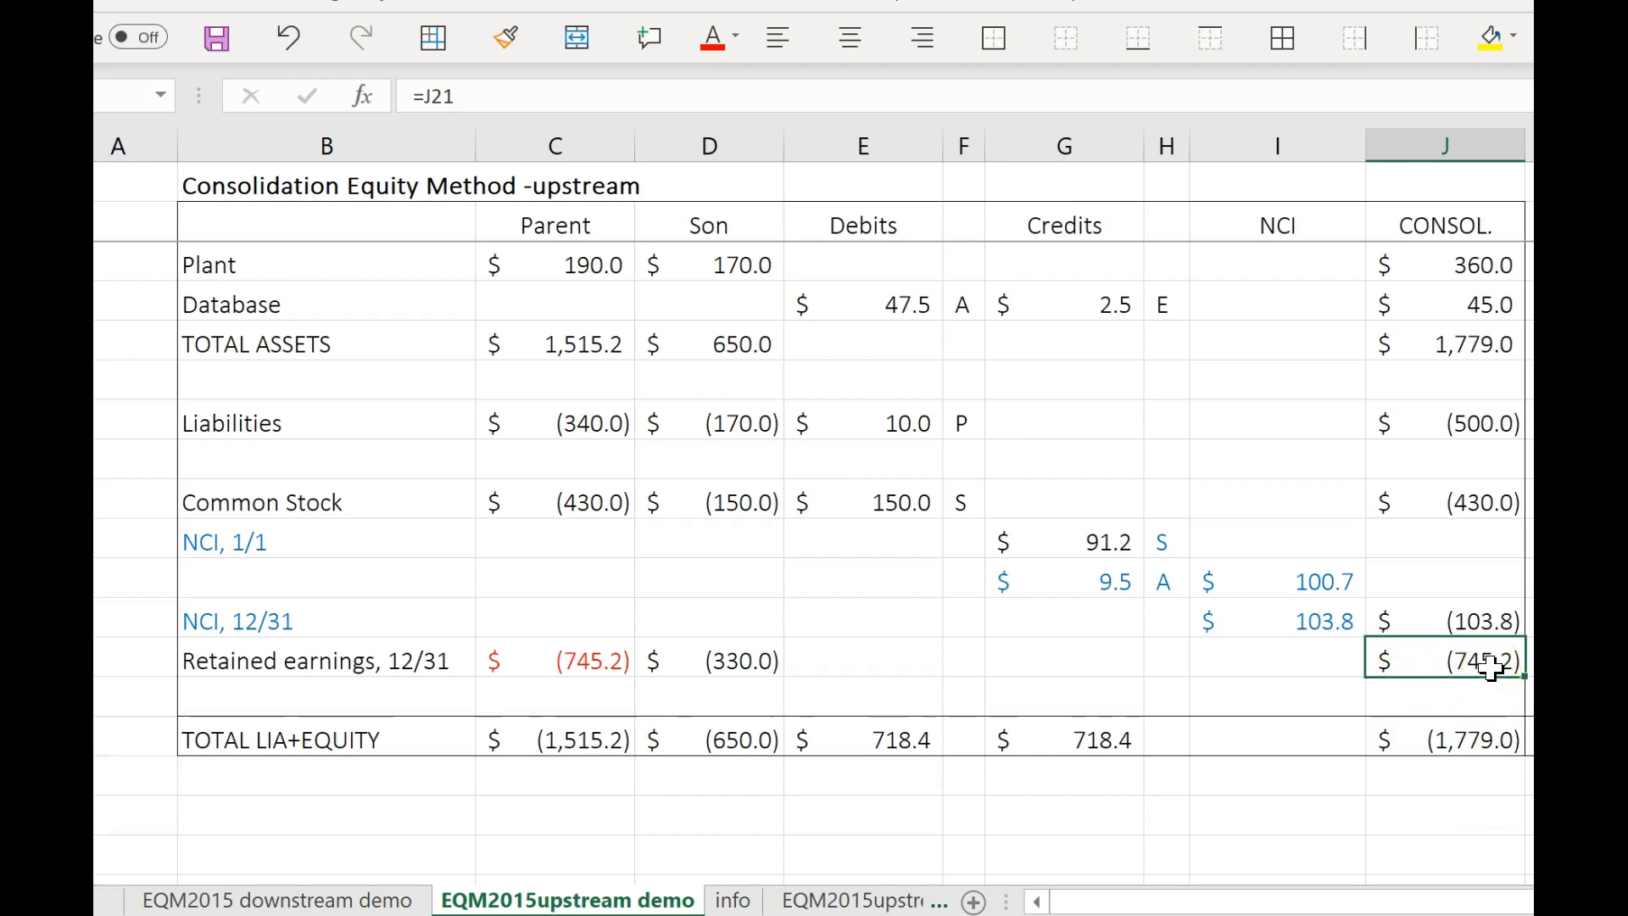
click(840, 97)
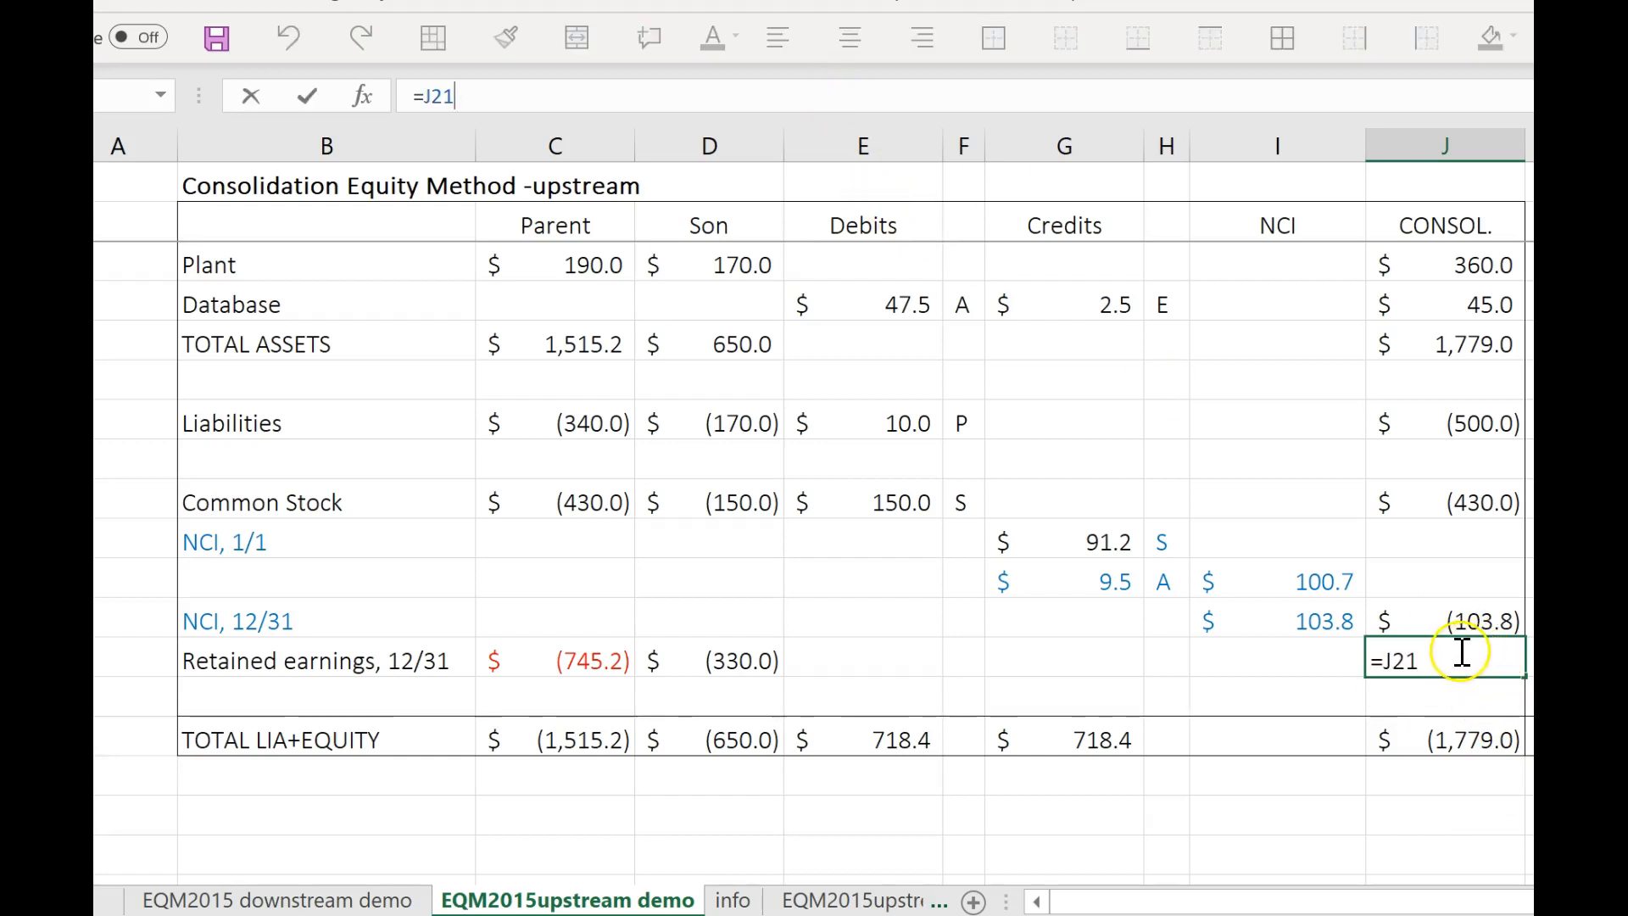
scroll(1442, 645, up, 4)
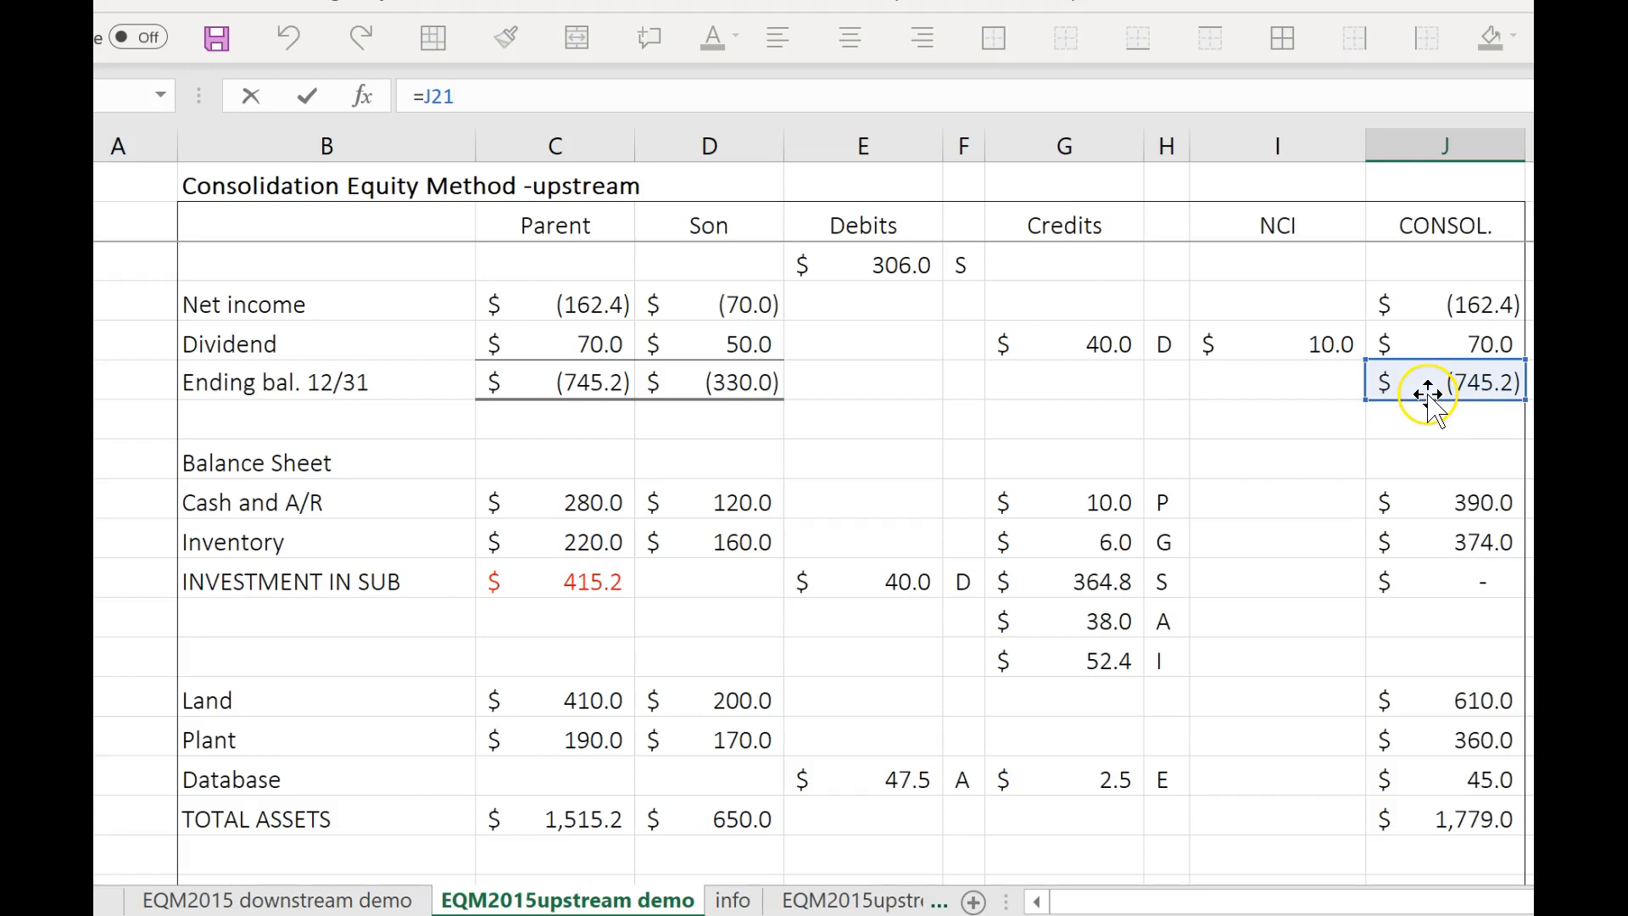
scroll(1428, 657, down, 2)
scroll(1428, 657, down, 2)
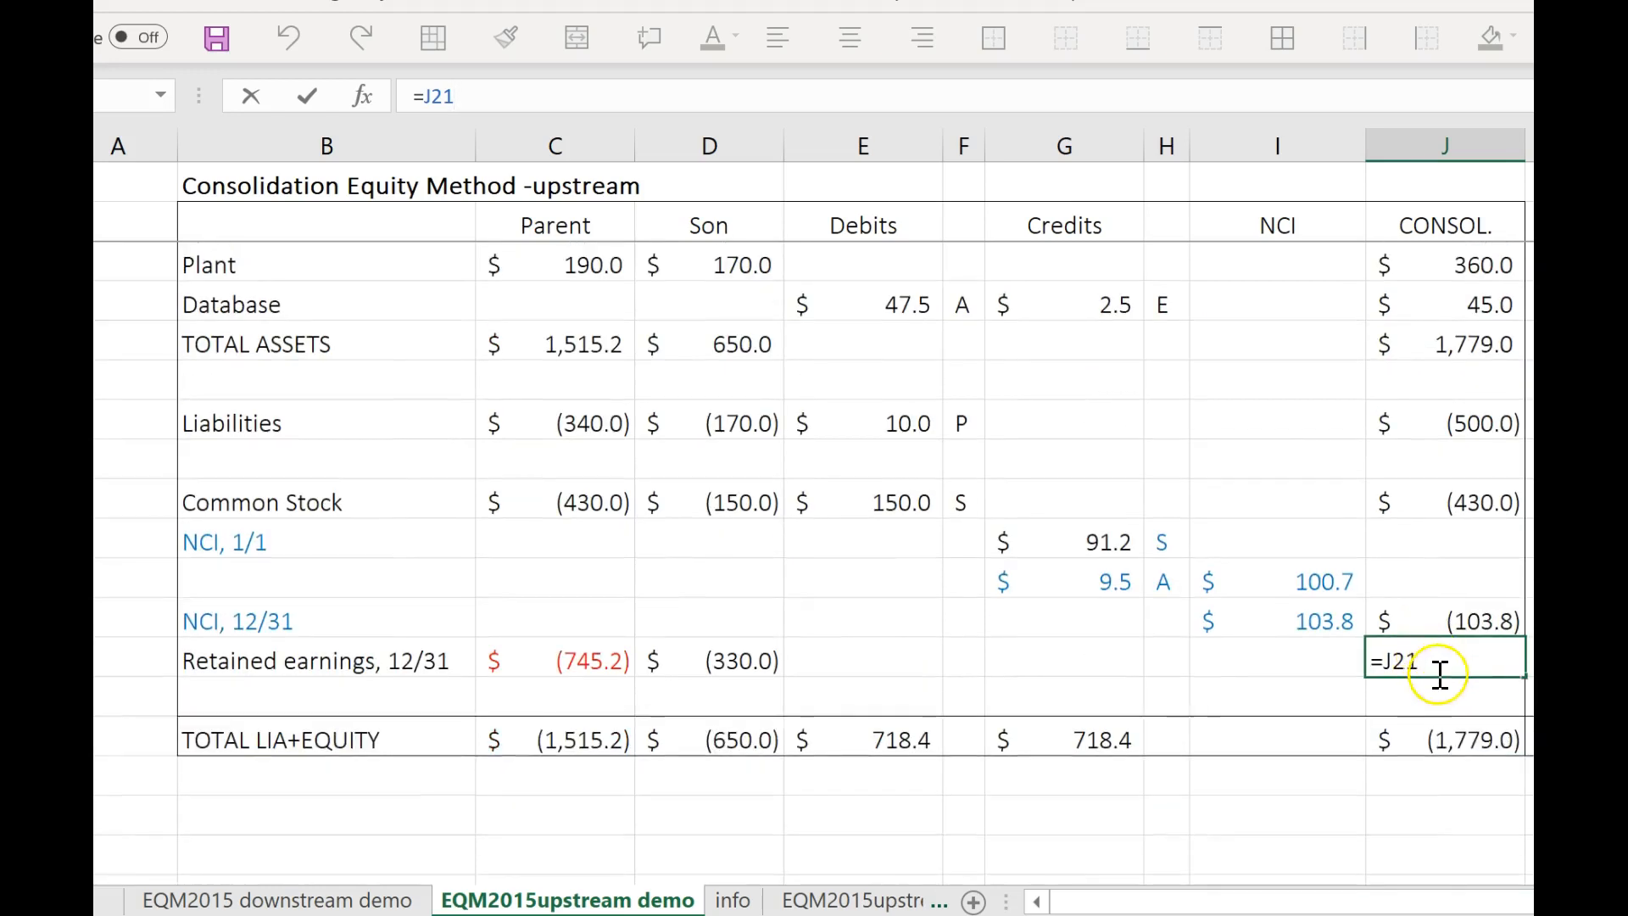
click(1444, 721)
click(1454, 667)
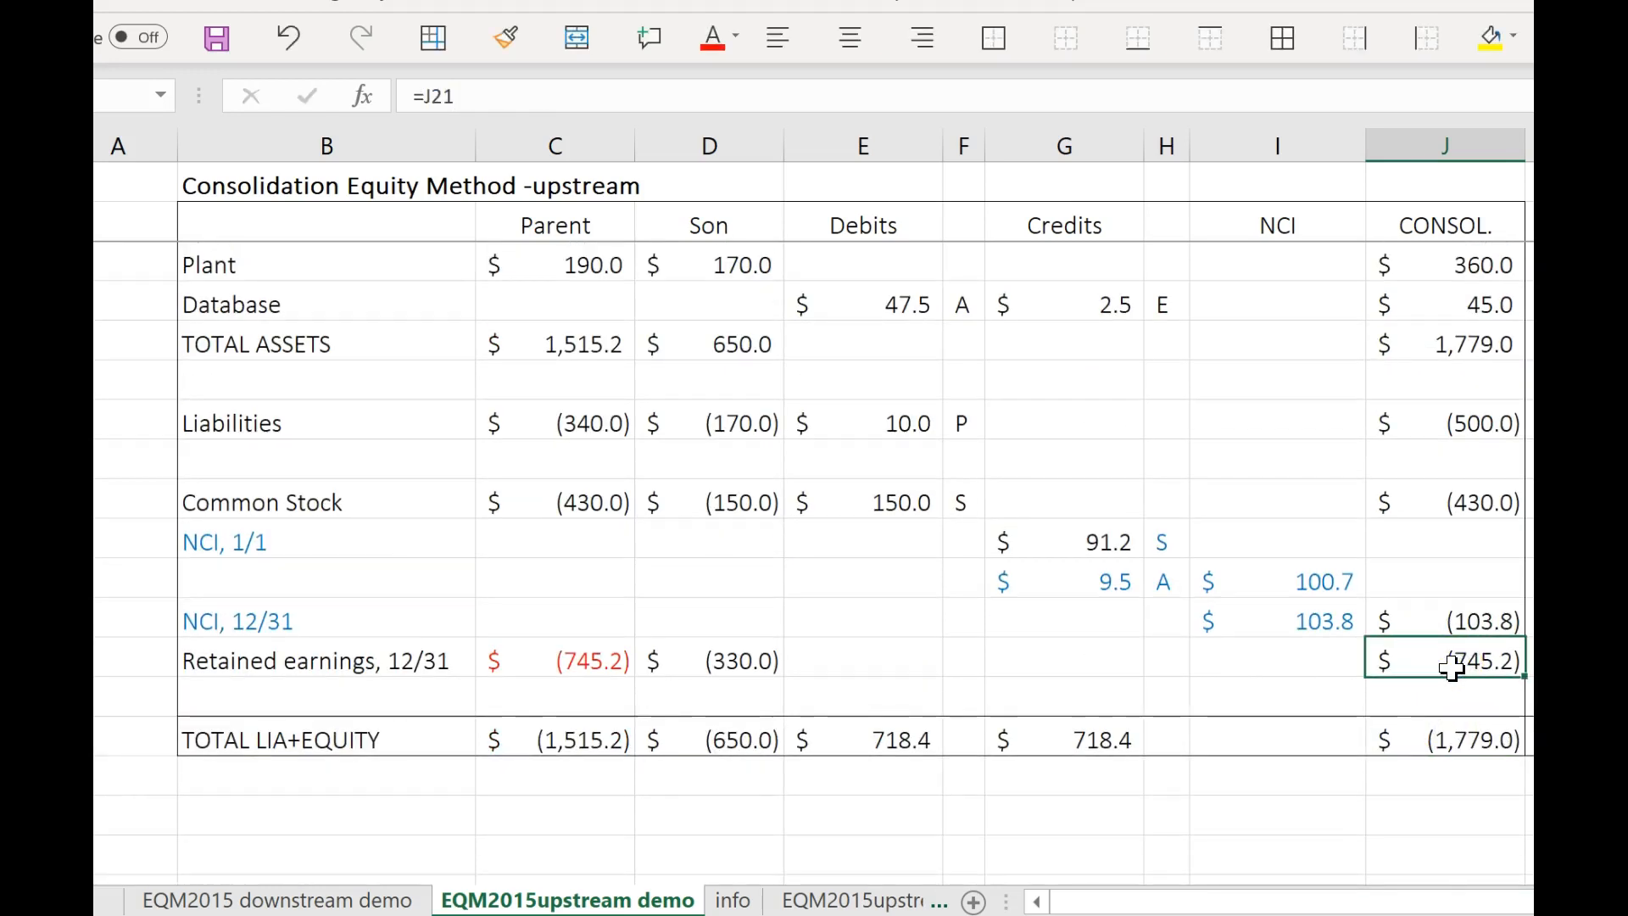
text(=)
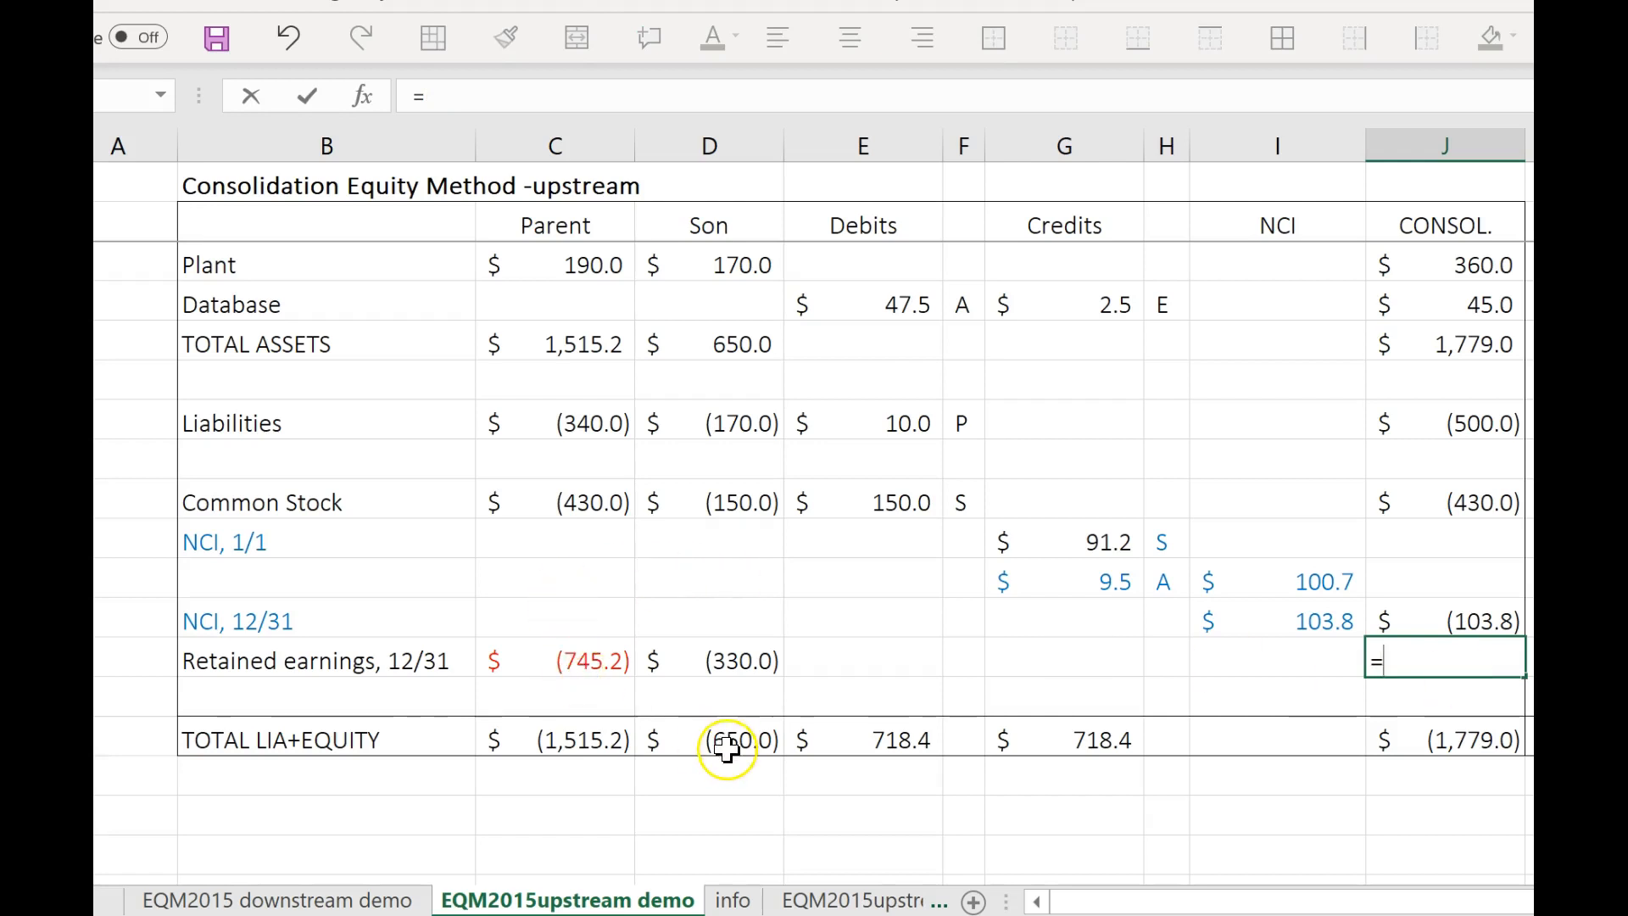
key(Escape)
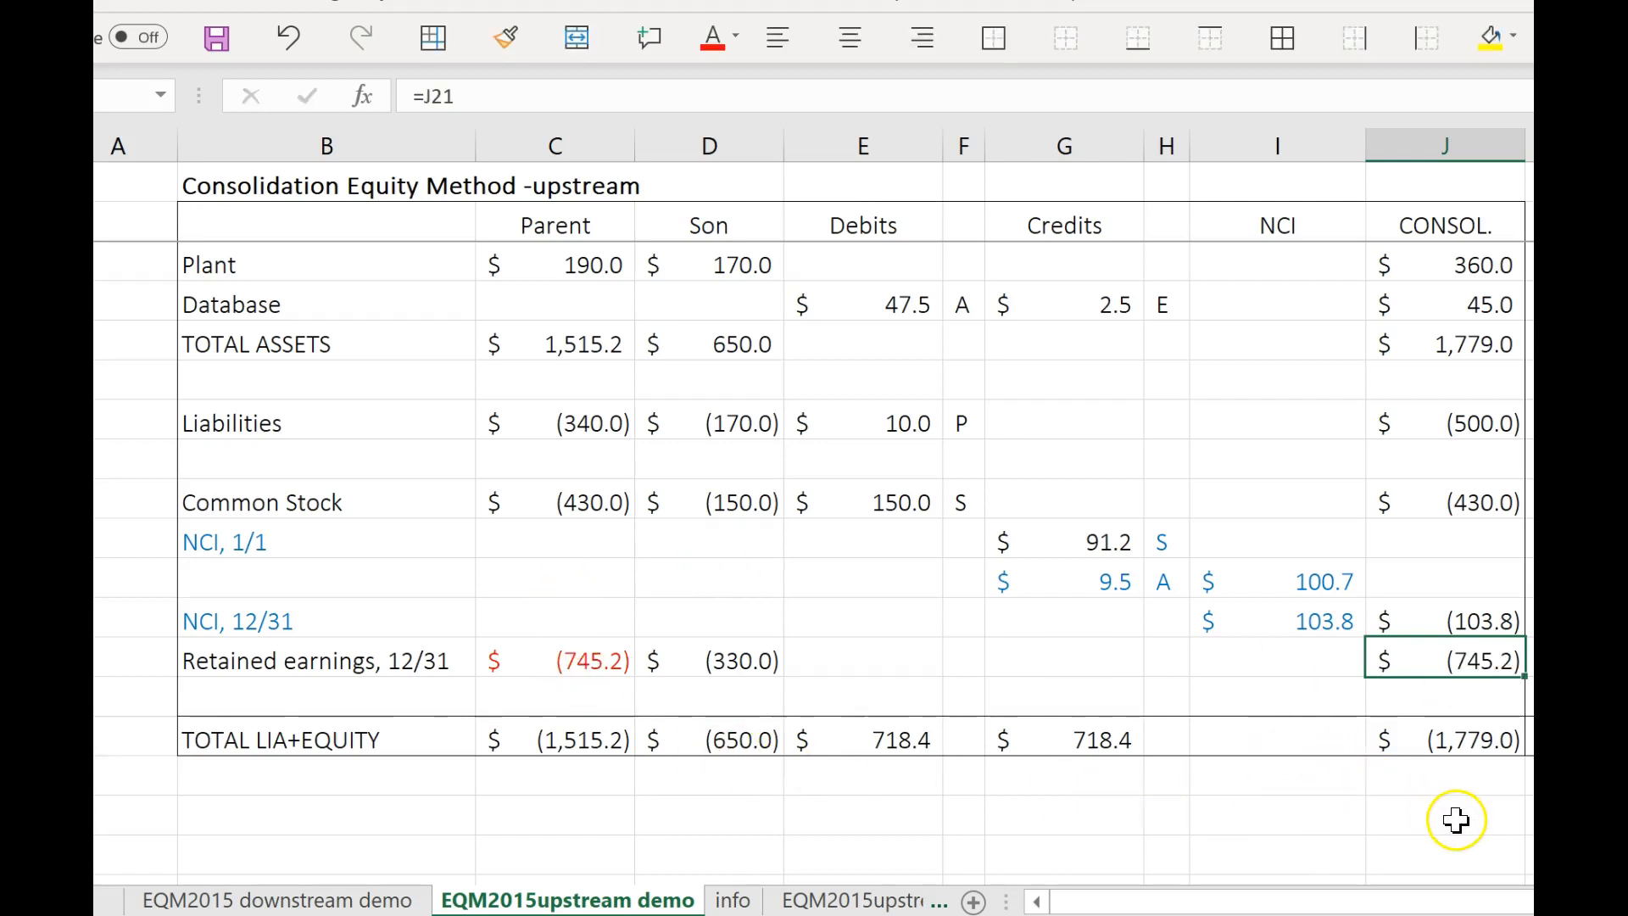
Compare consolidated total liabilities and equity with total assets, and consolidated 12/31 retained earnings with the Parent's.
click(1497, 750)
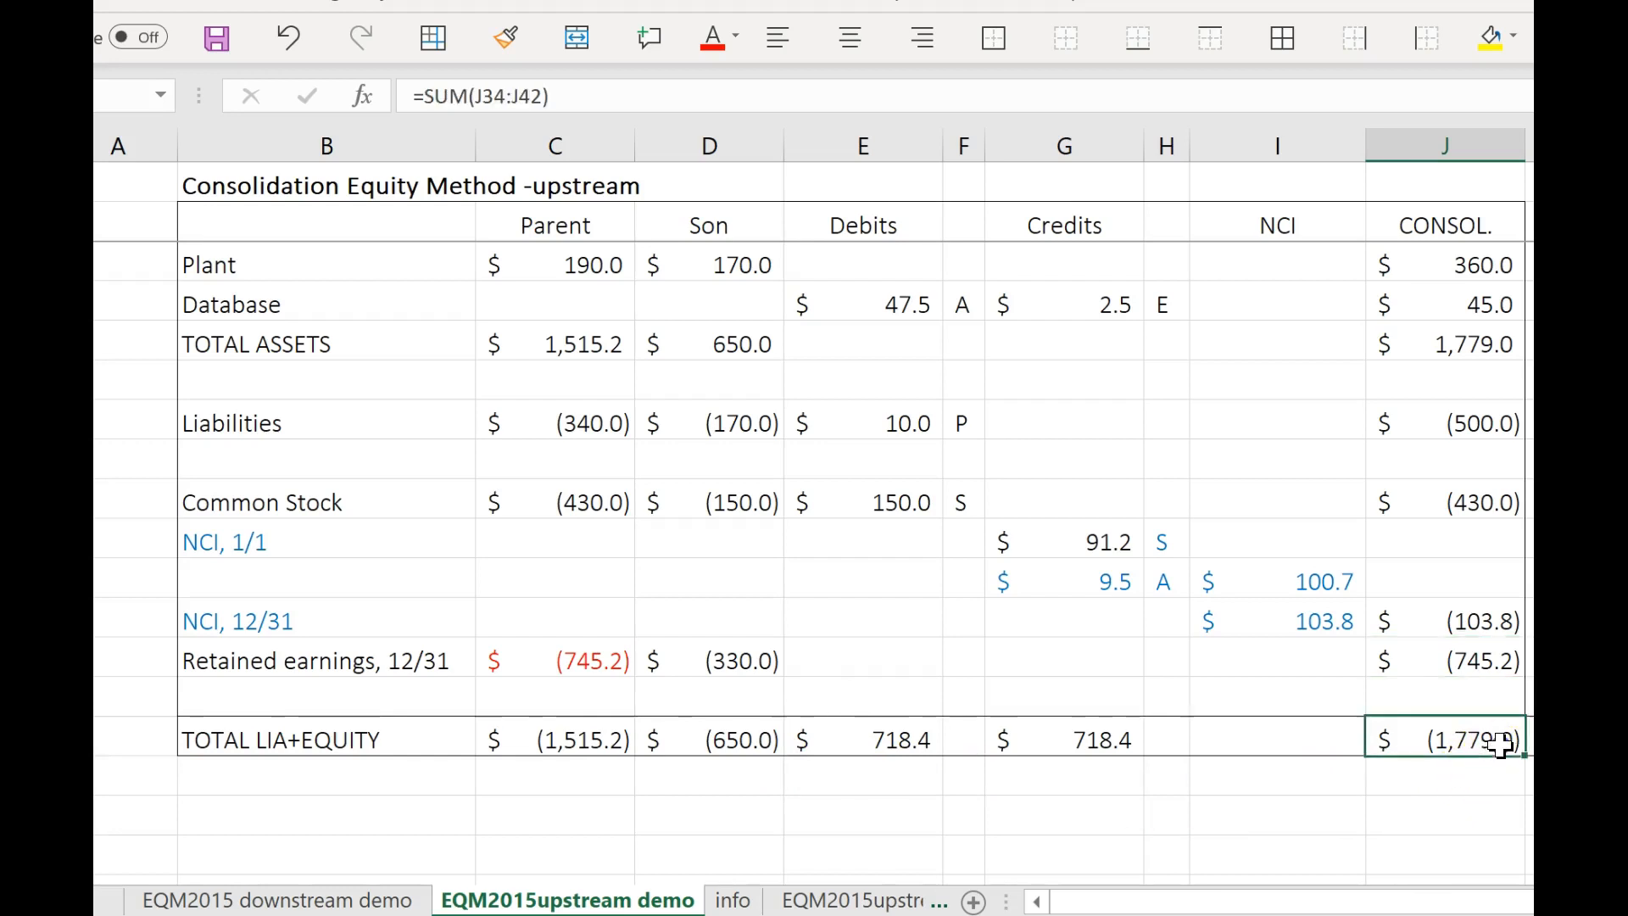
click(1503, 348)
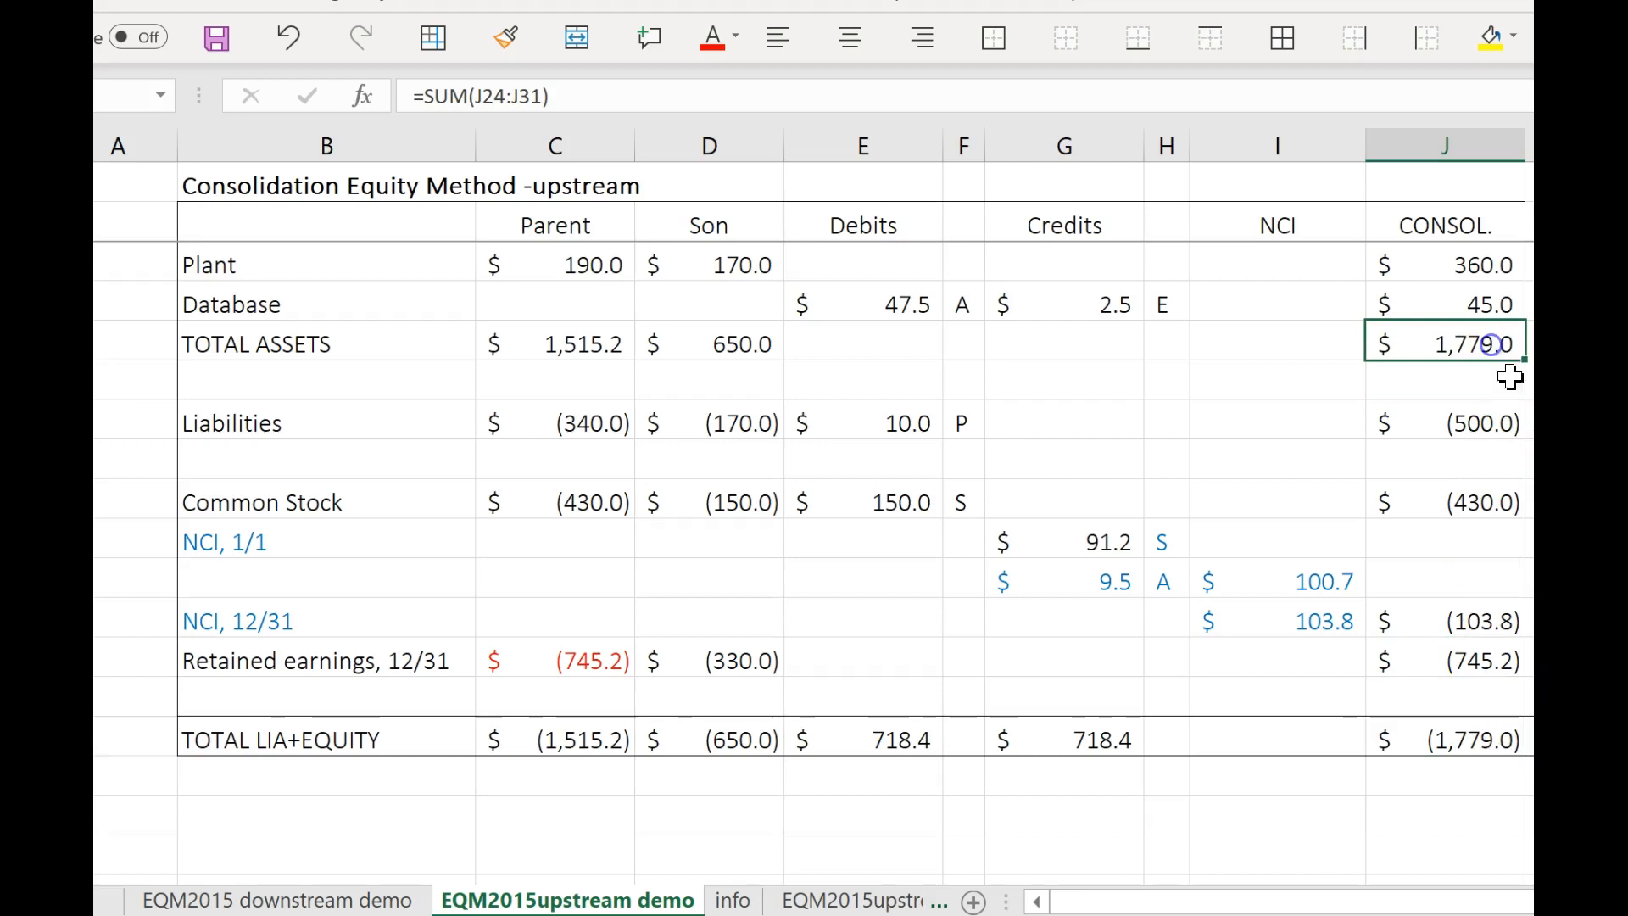
click(1484, 657)
click(609, 659)
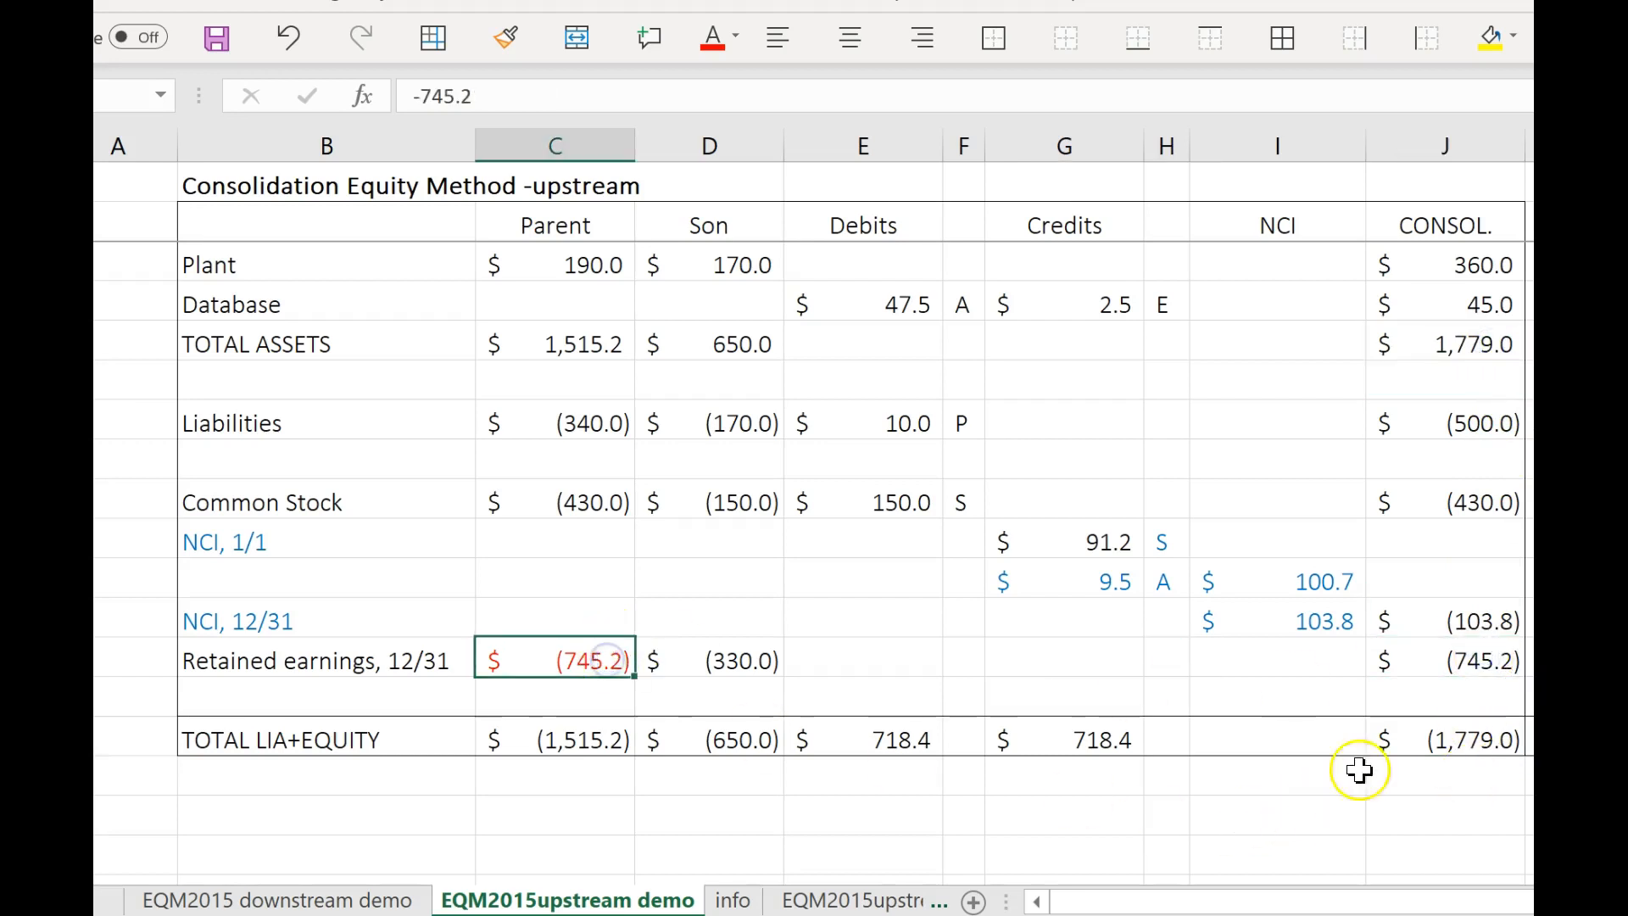
click(1435, 740)
click(1459, 345)
Review the consolidated ending retained earnings formula and look over the retained earnings statement and balance sheet once more.
scroll(1459, 348, up, 7)
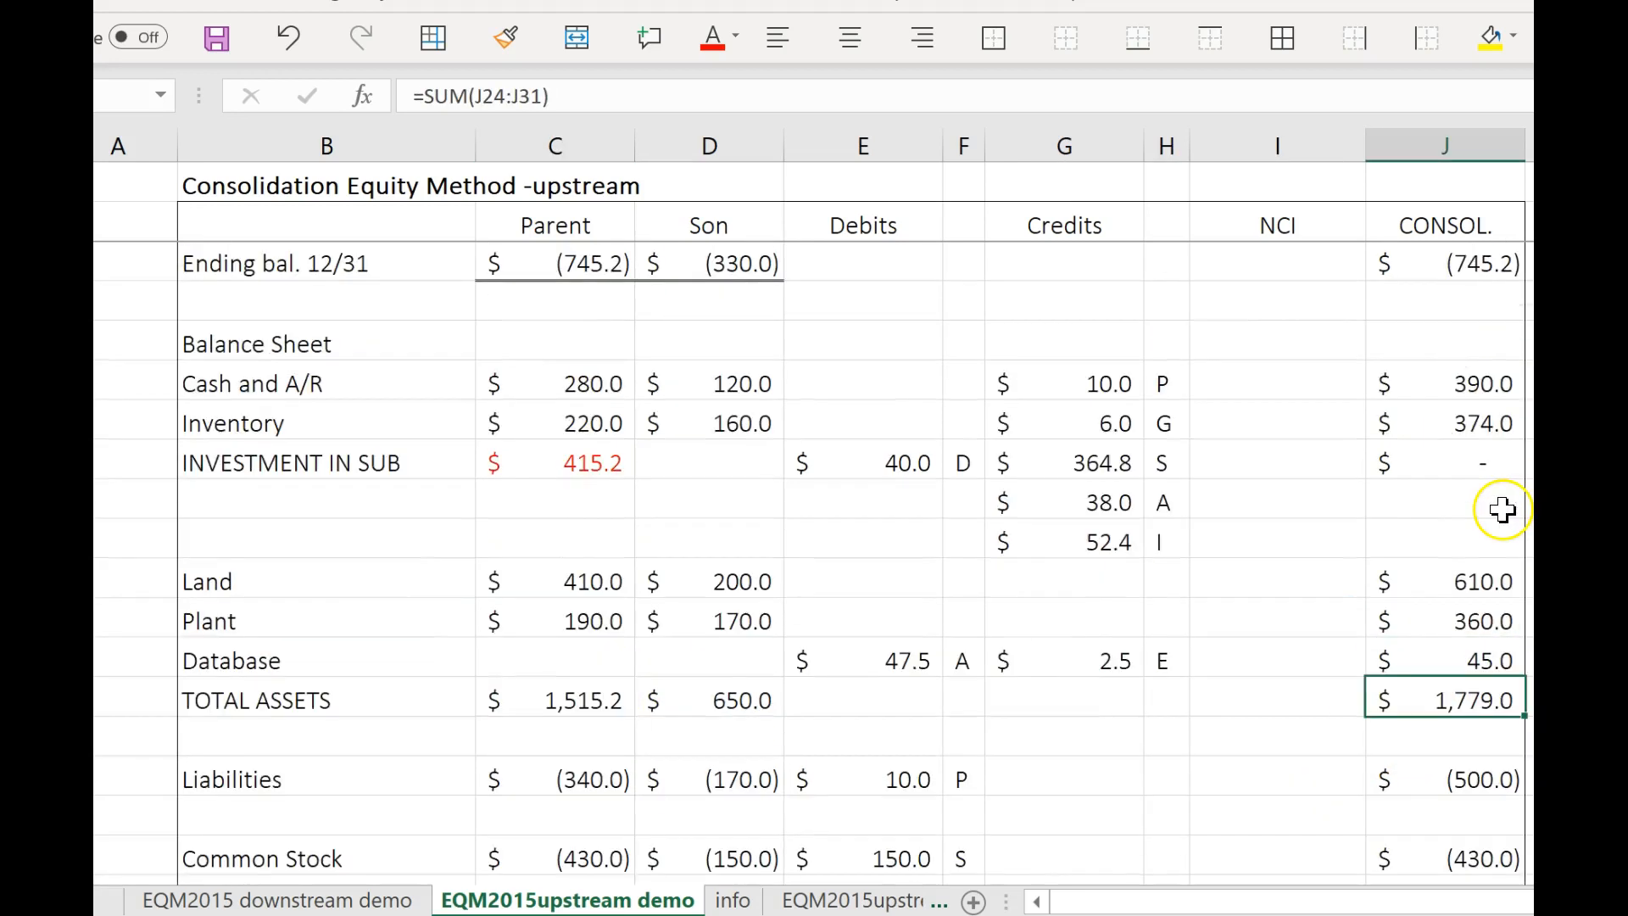
scroll(1497, 500, up, 1)
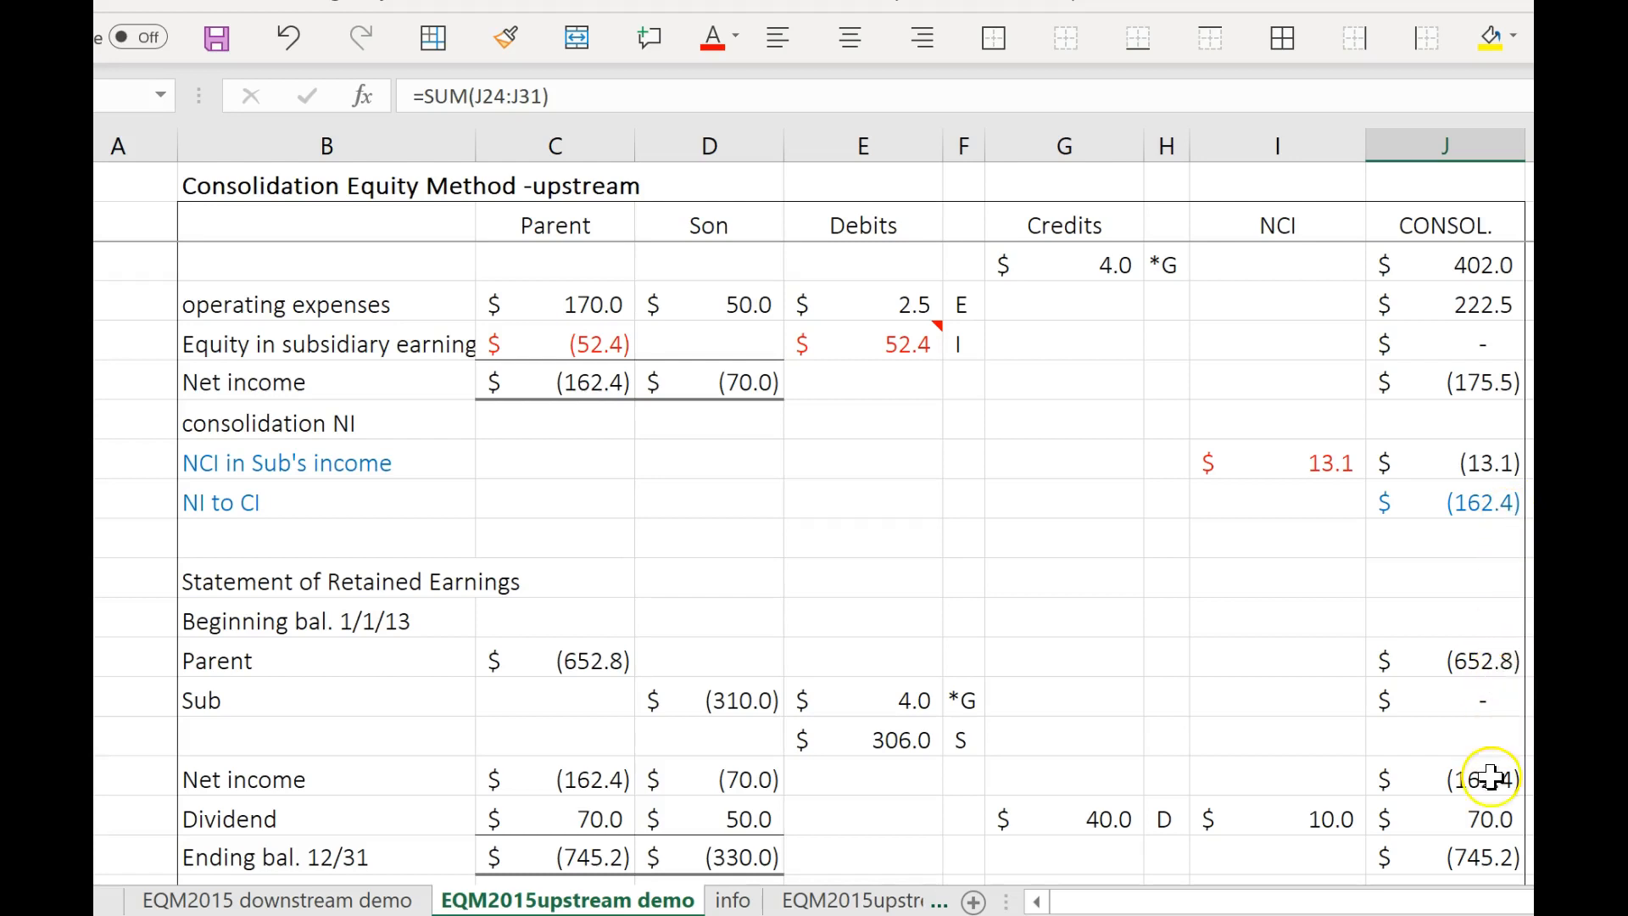
click(1495, 859)
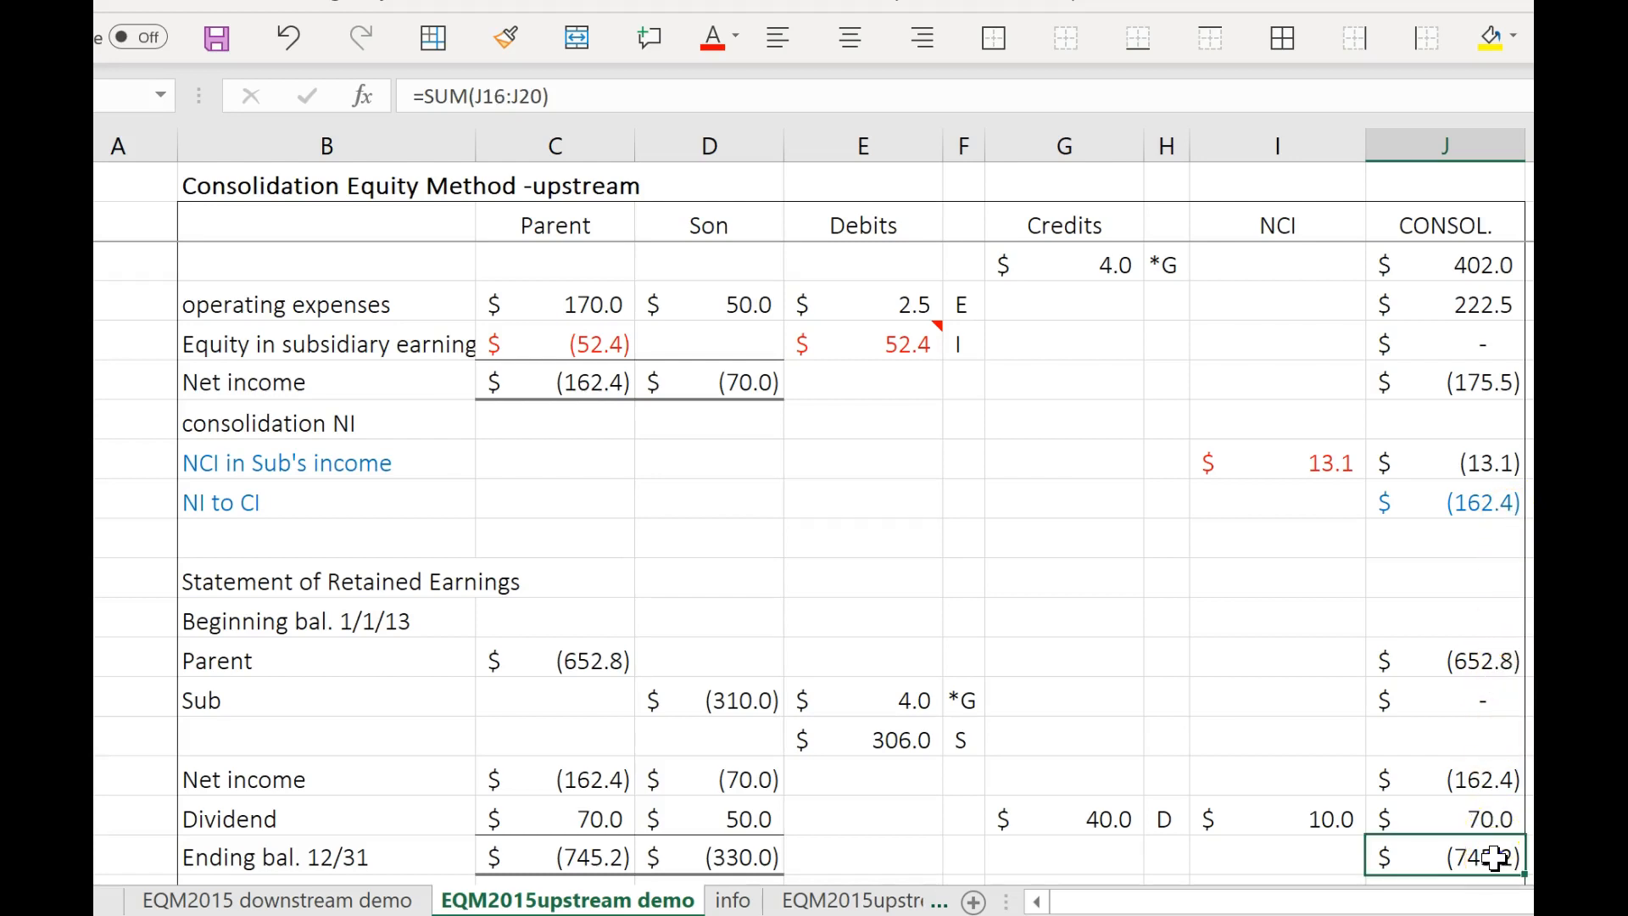
scroll(1485, 825, down, 5)
scroll(1485, 825, down, 4)
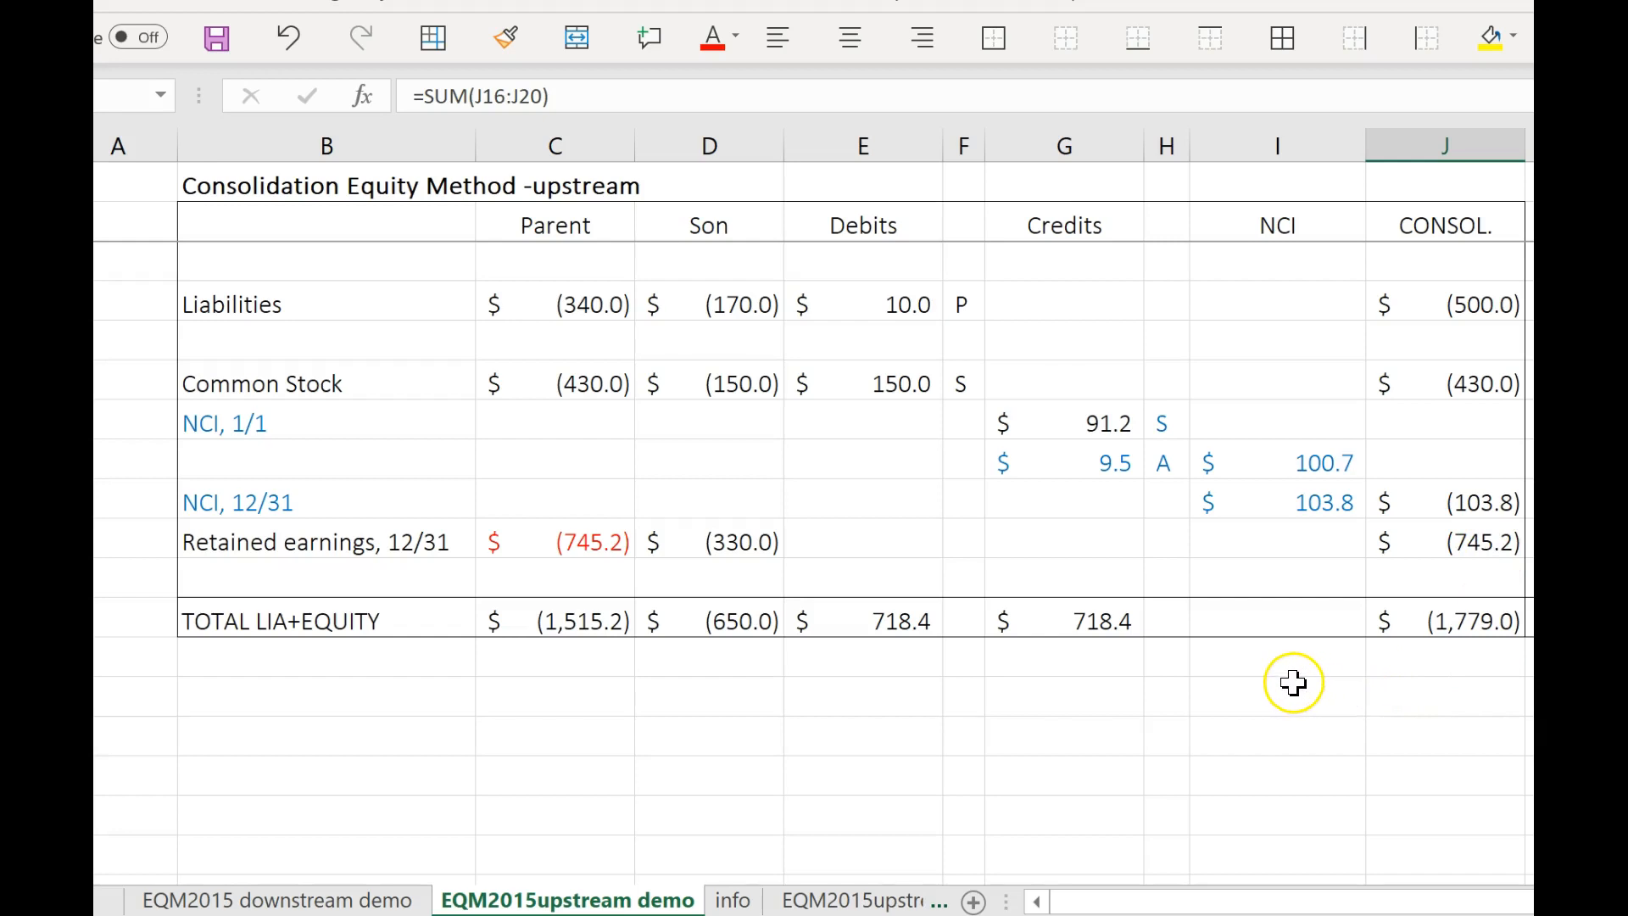
scroll(1294, 679, up, 1)
scroll(1289, 678, up, 7)
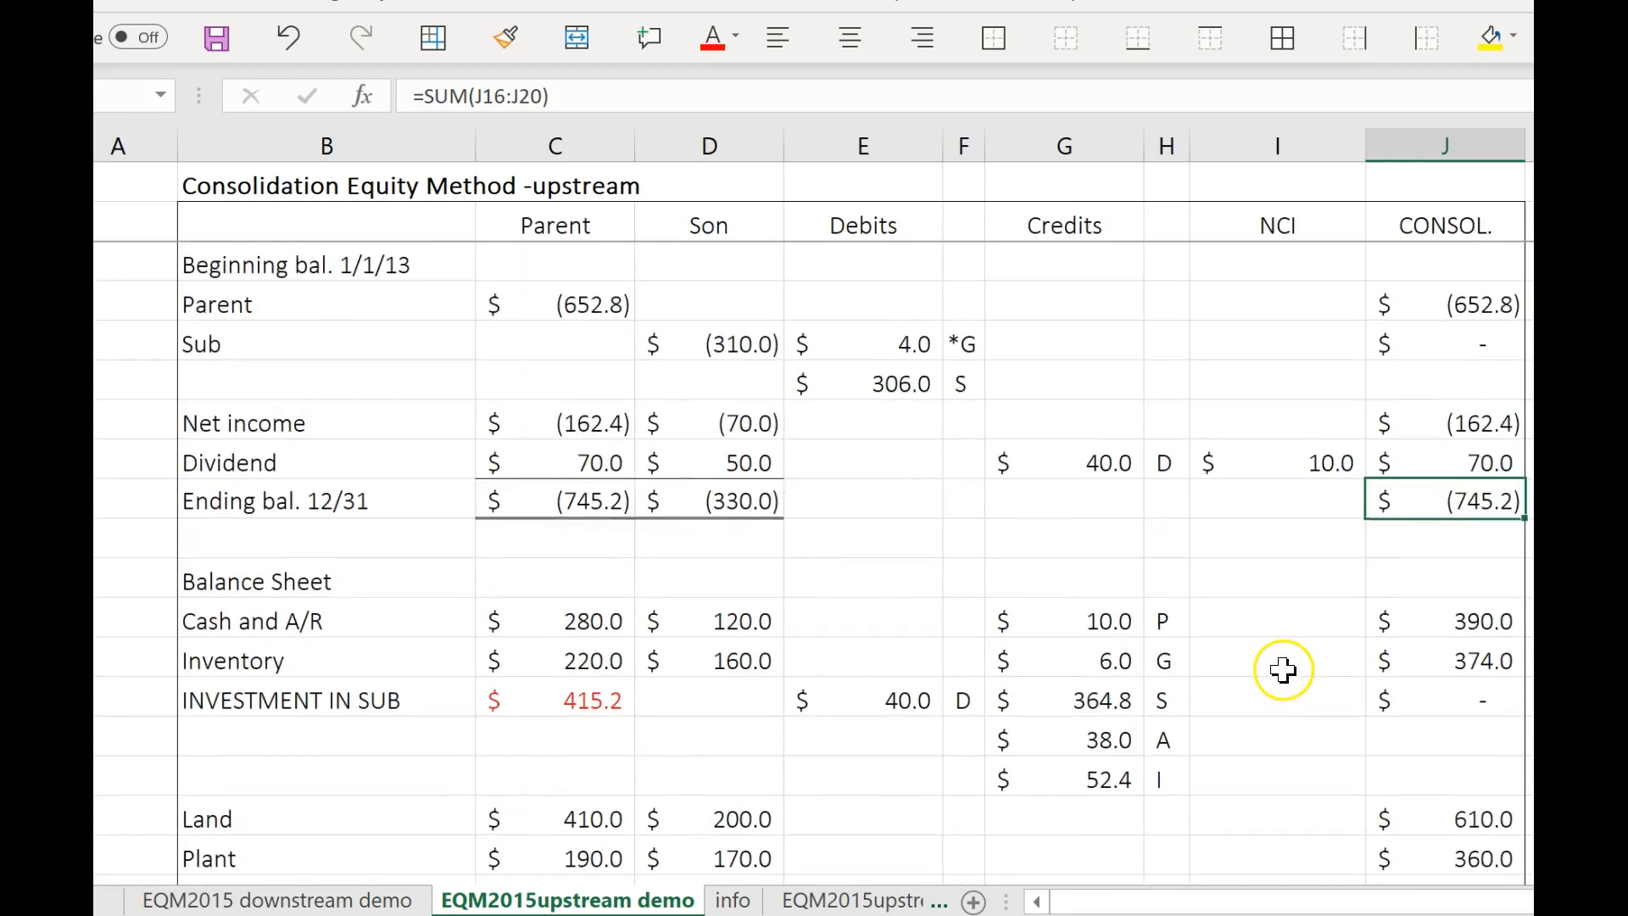
Check the consolidated revenue formula against Parent and Son revenue, and open the info sheet with the intra-entity transfer data.
scroll(1278, 657, up, 2)
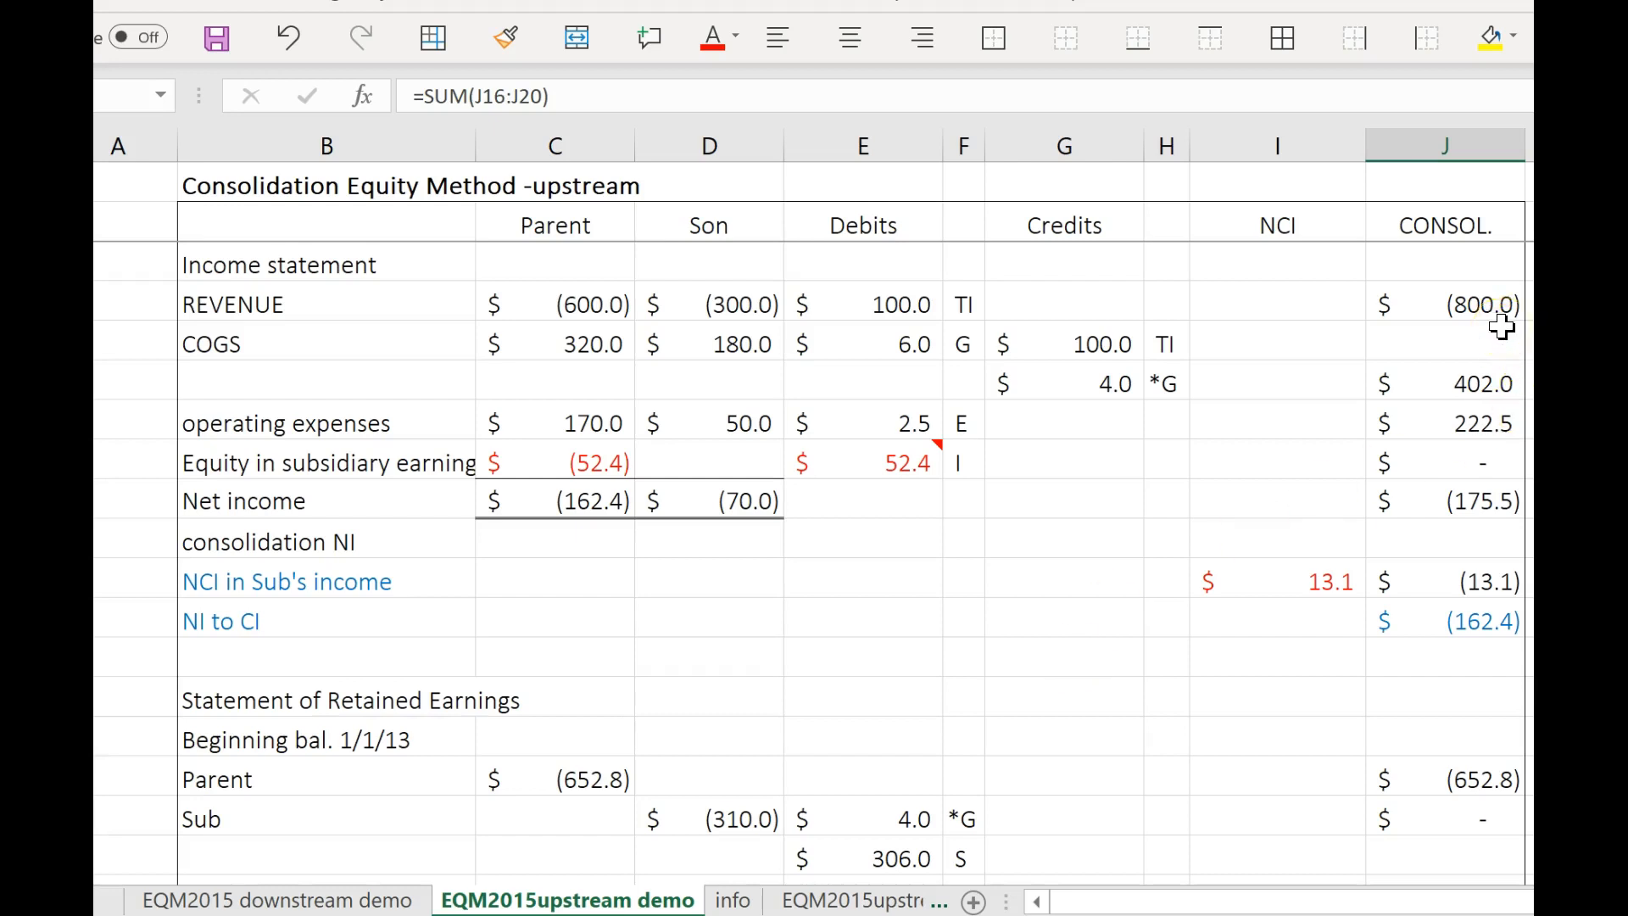
click(1489, 303)
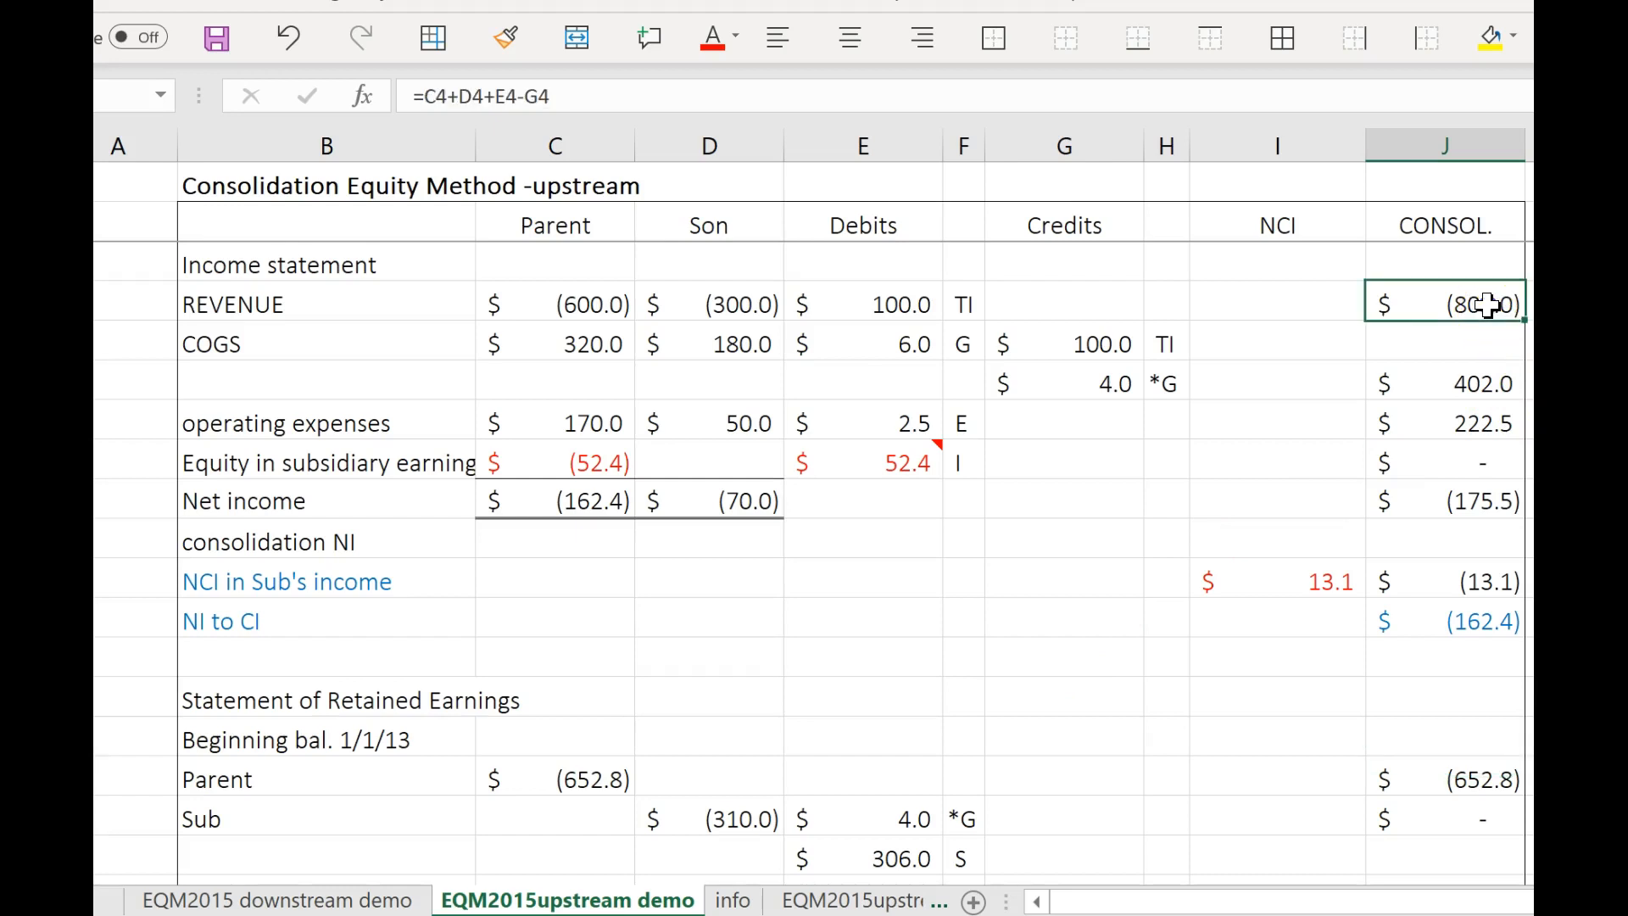
click(573, 317)
click(708, 307)
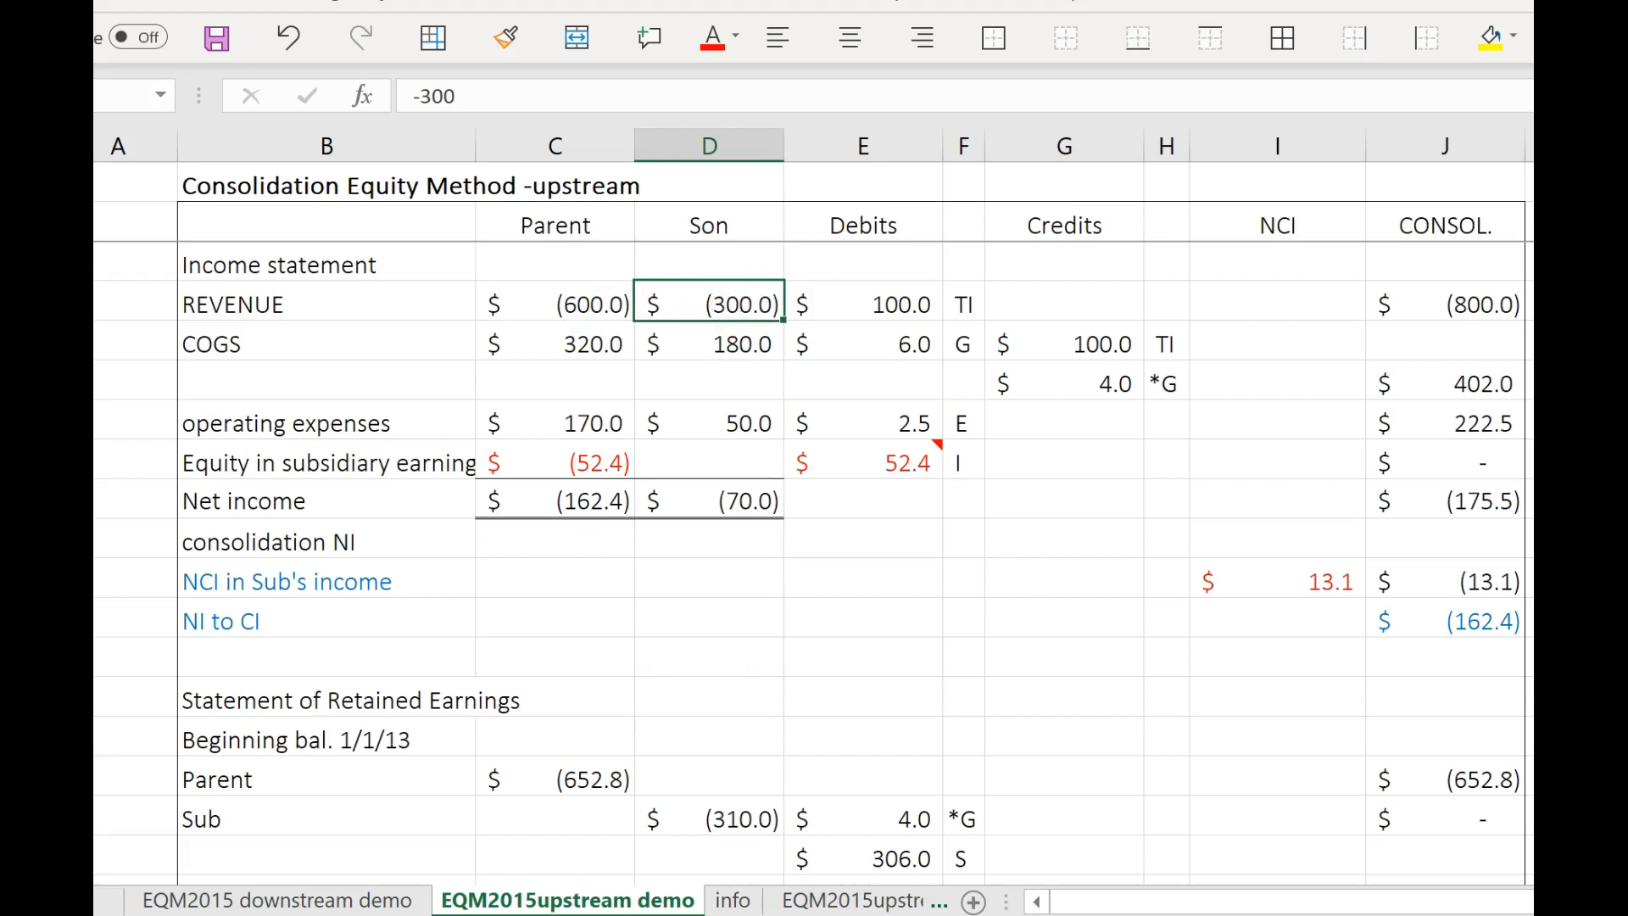
click(734, 900)
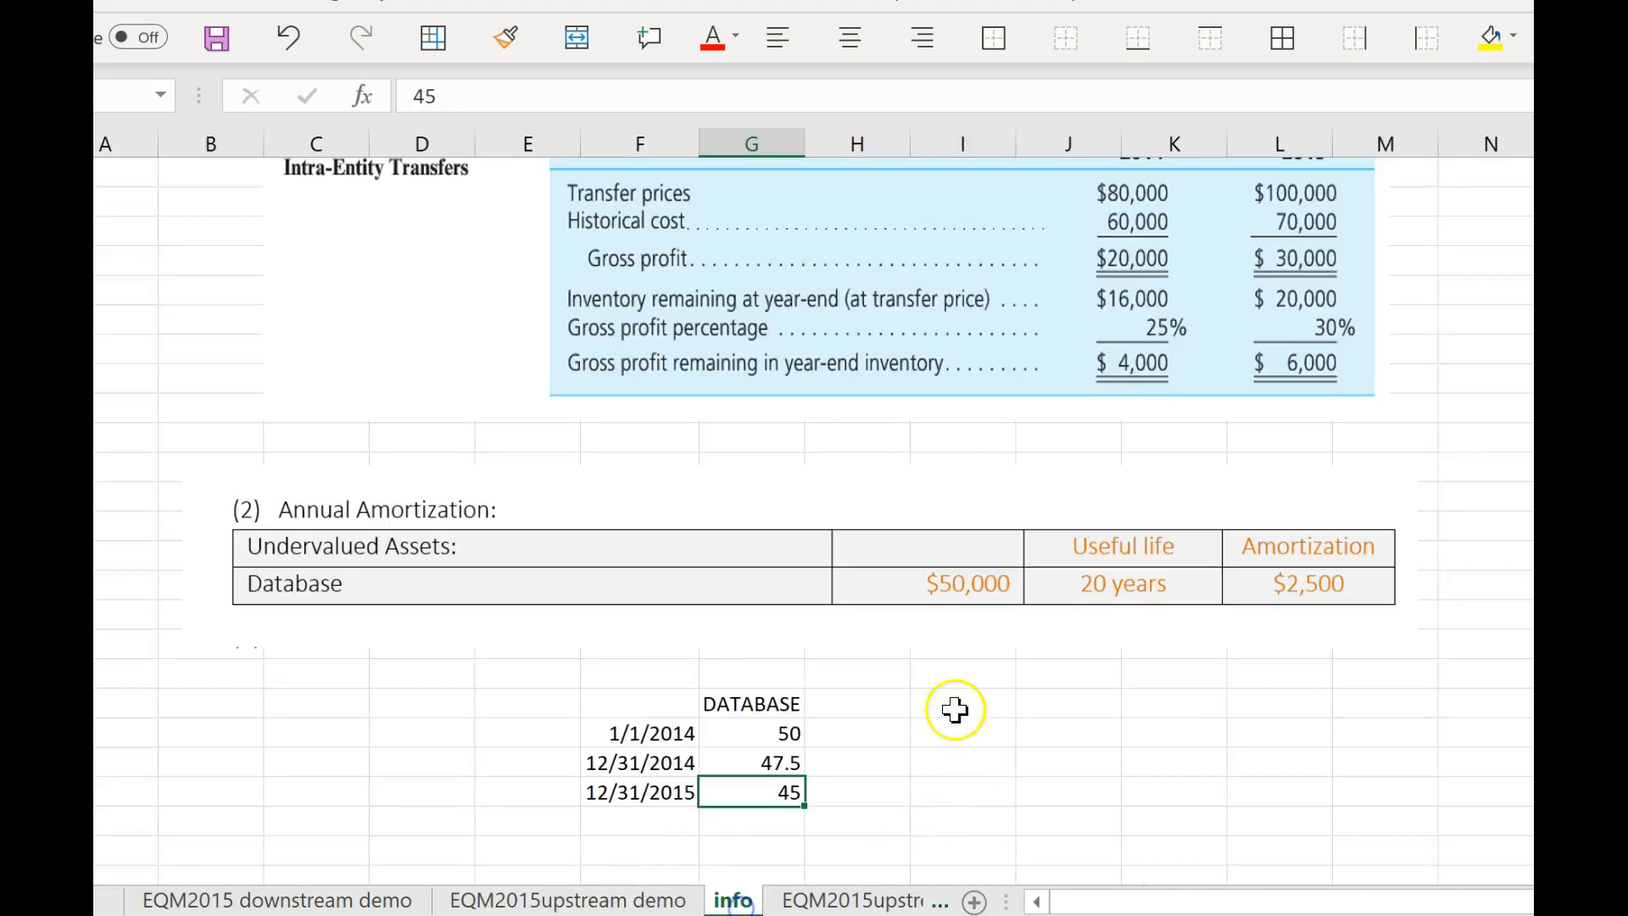
Check the 2015 transfer price on the info sheet against the revenue elimination, Parent and Son revenue, and the consolidated revenue formula.
scroll(1000, 538, up, 1)
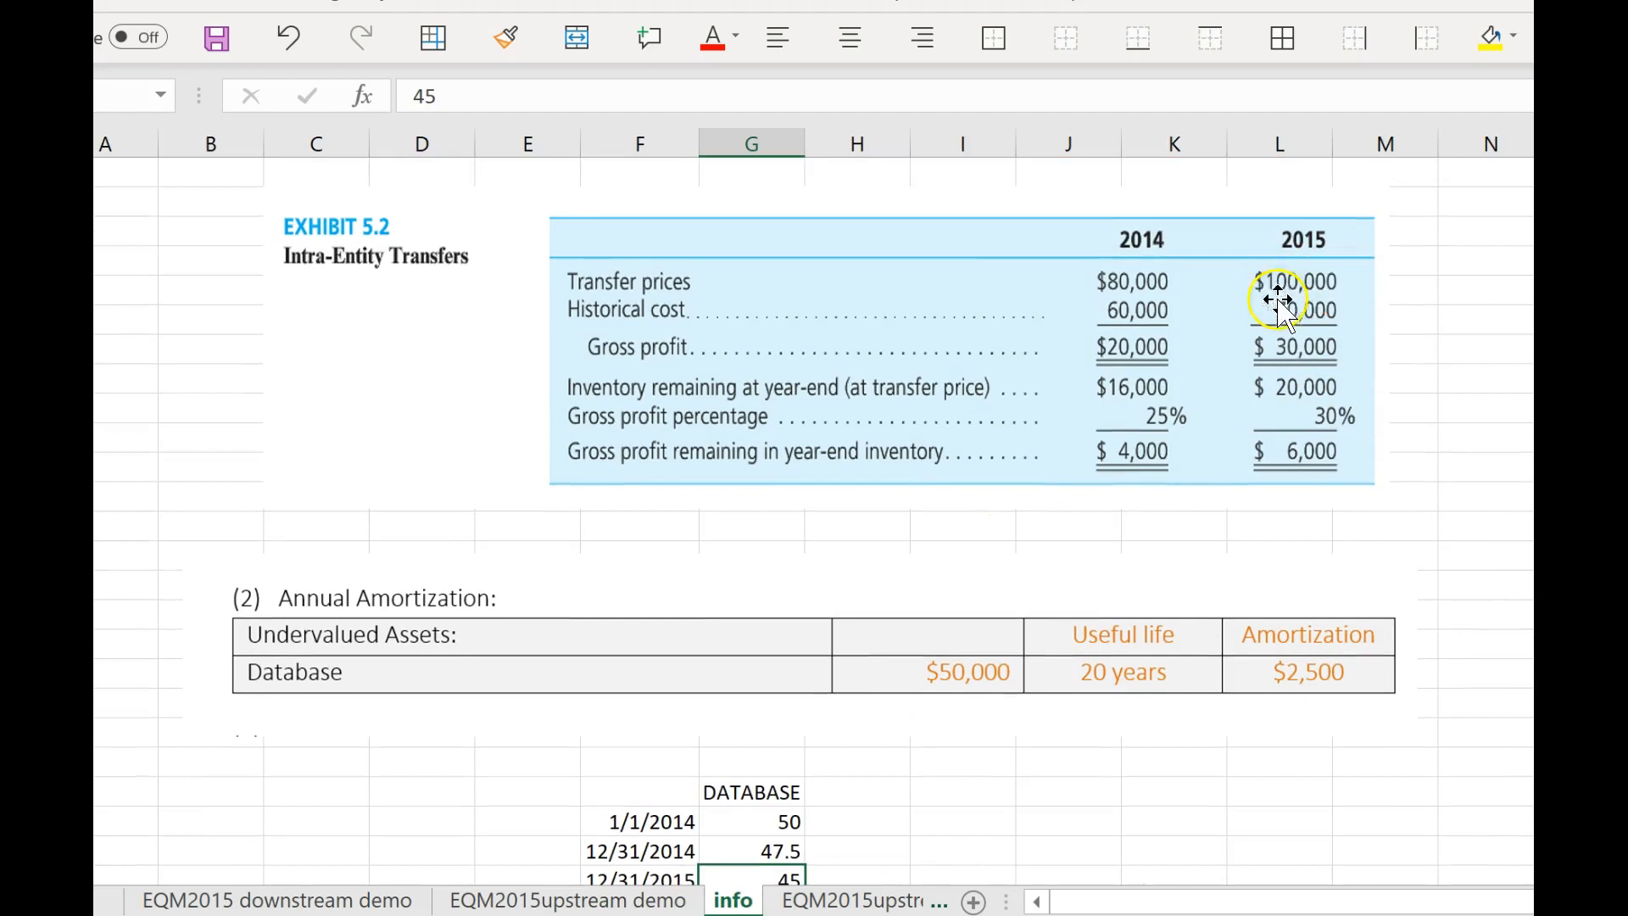
click(538, 904)
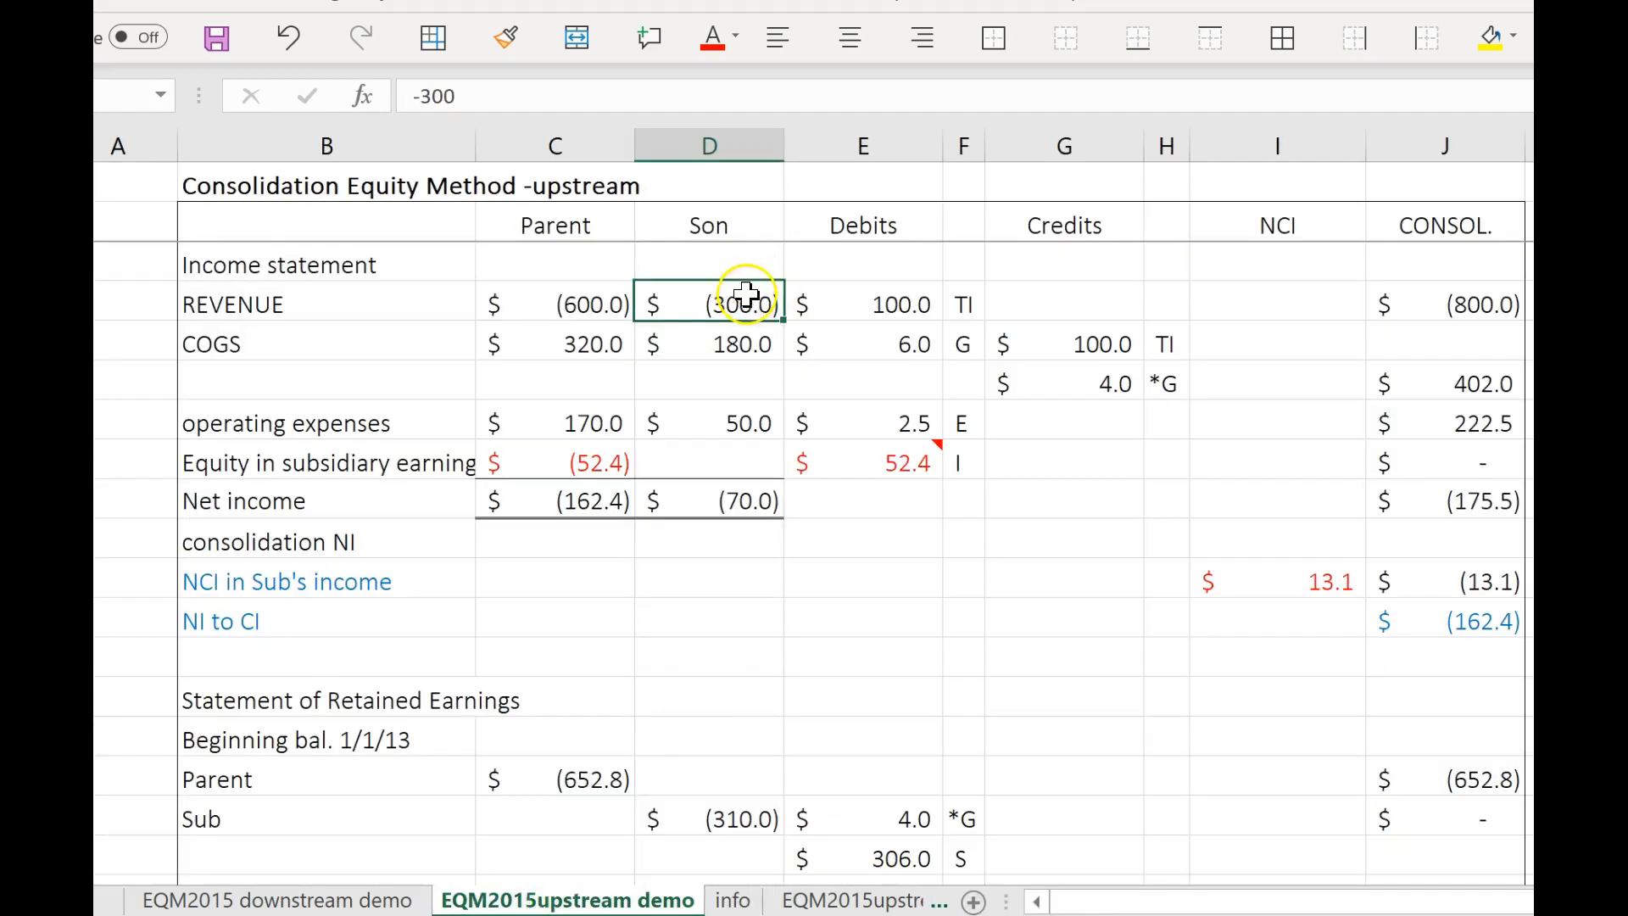
click(904, 304)
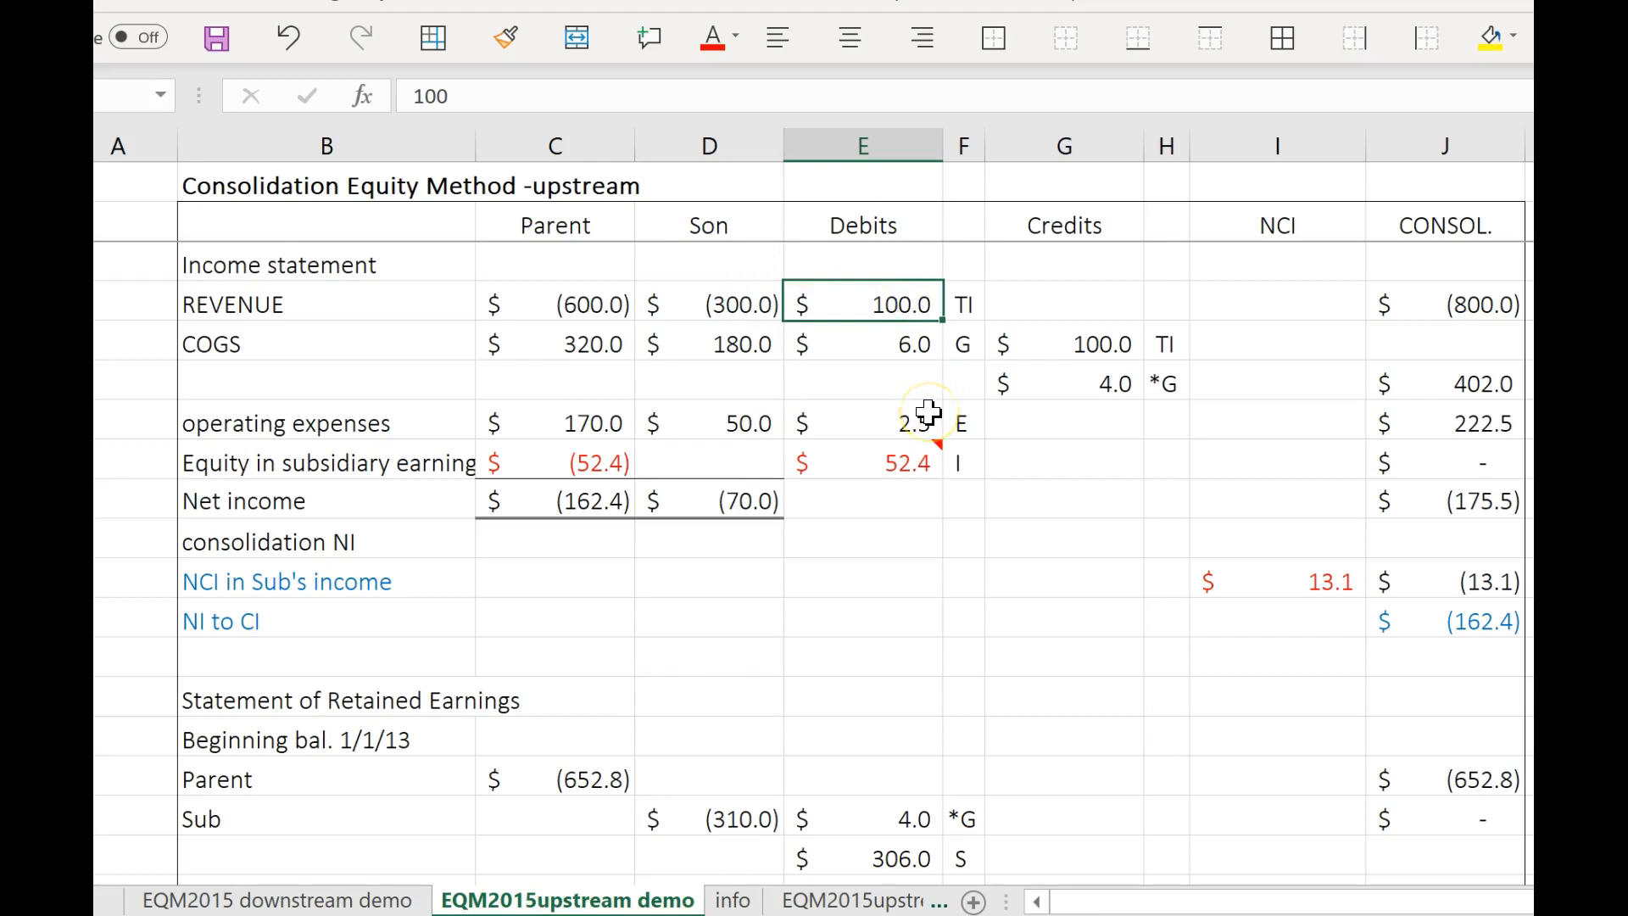
click(738, 312)
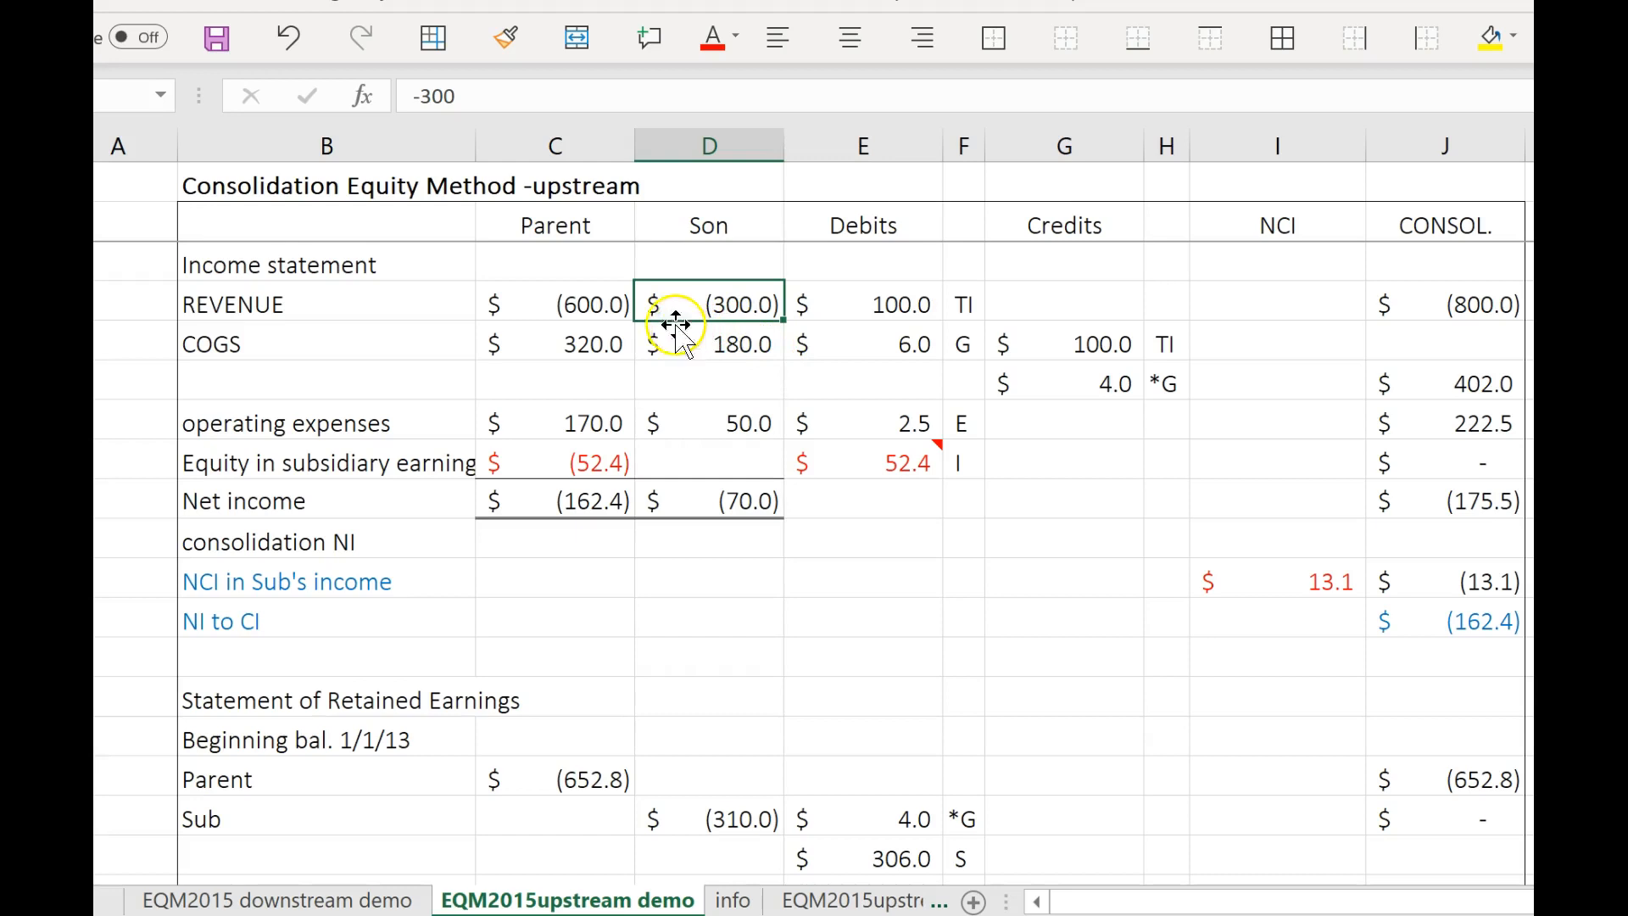
click(609, 304)
click(751, 307)
click(1486, 300)
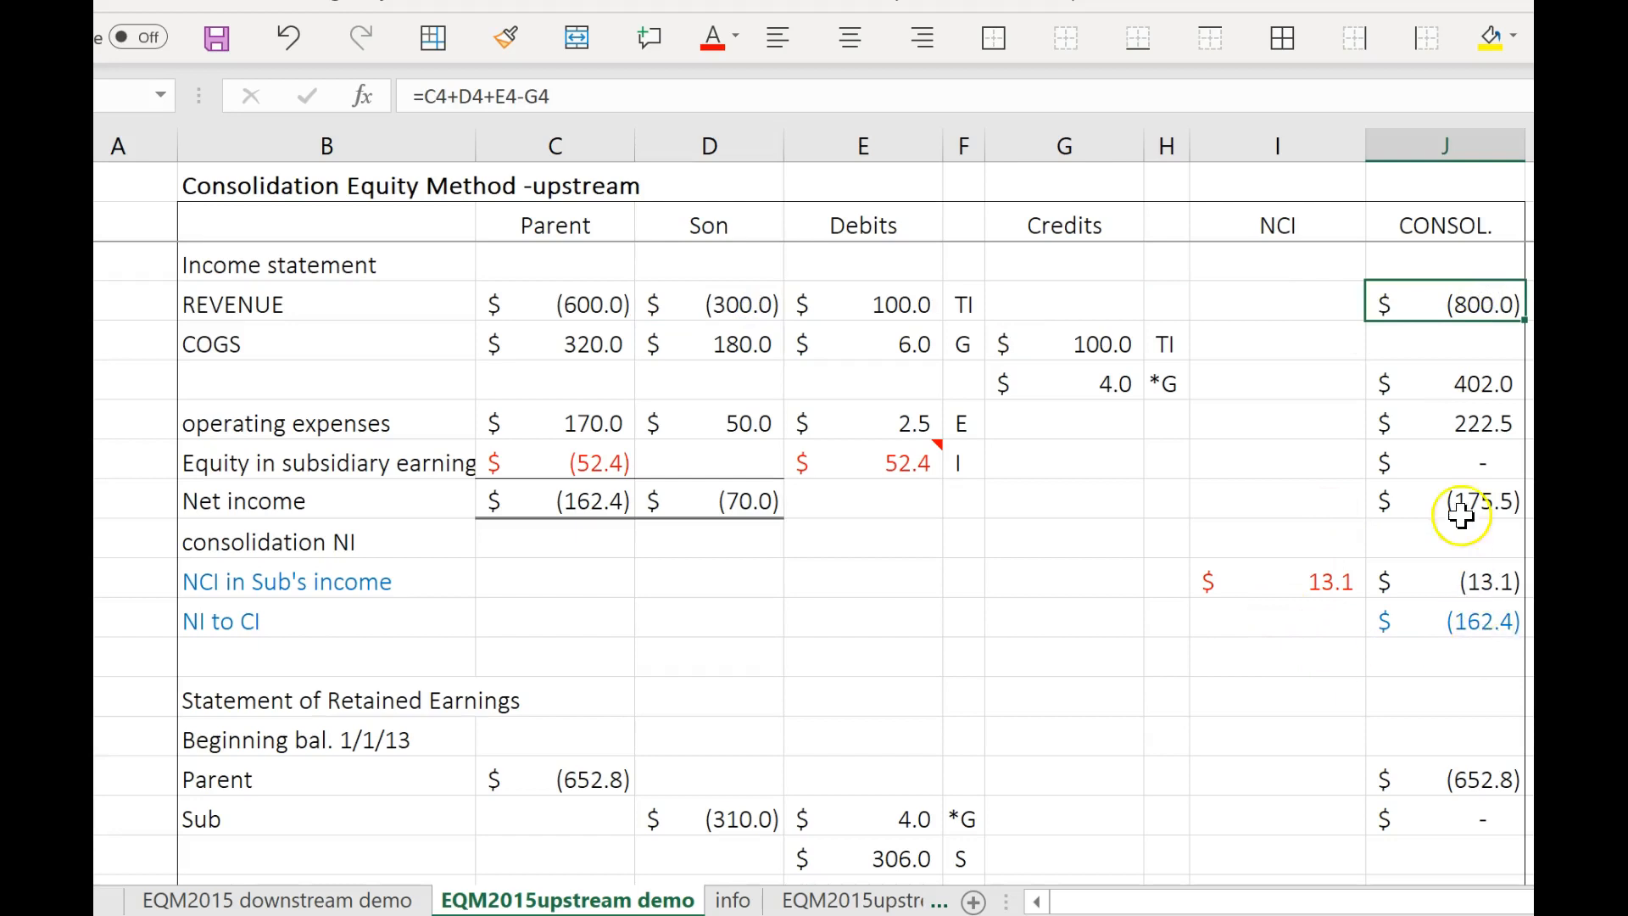
Check the consolidated COGS formula and its TI, G and *G adjustments against the intra-entity transfer data on the info sheet.
click(1486, 389)
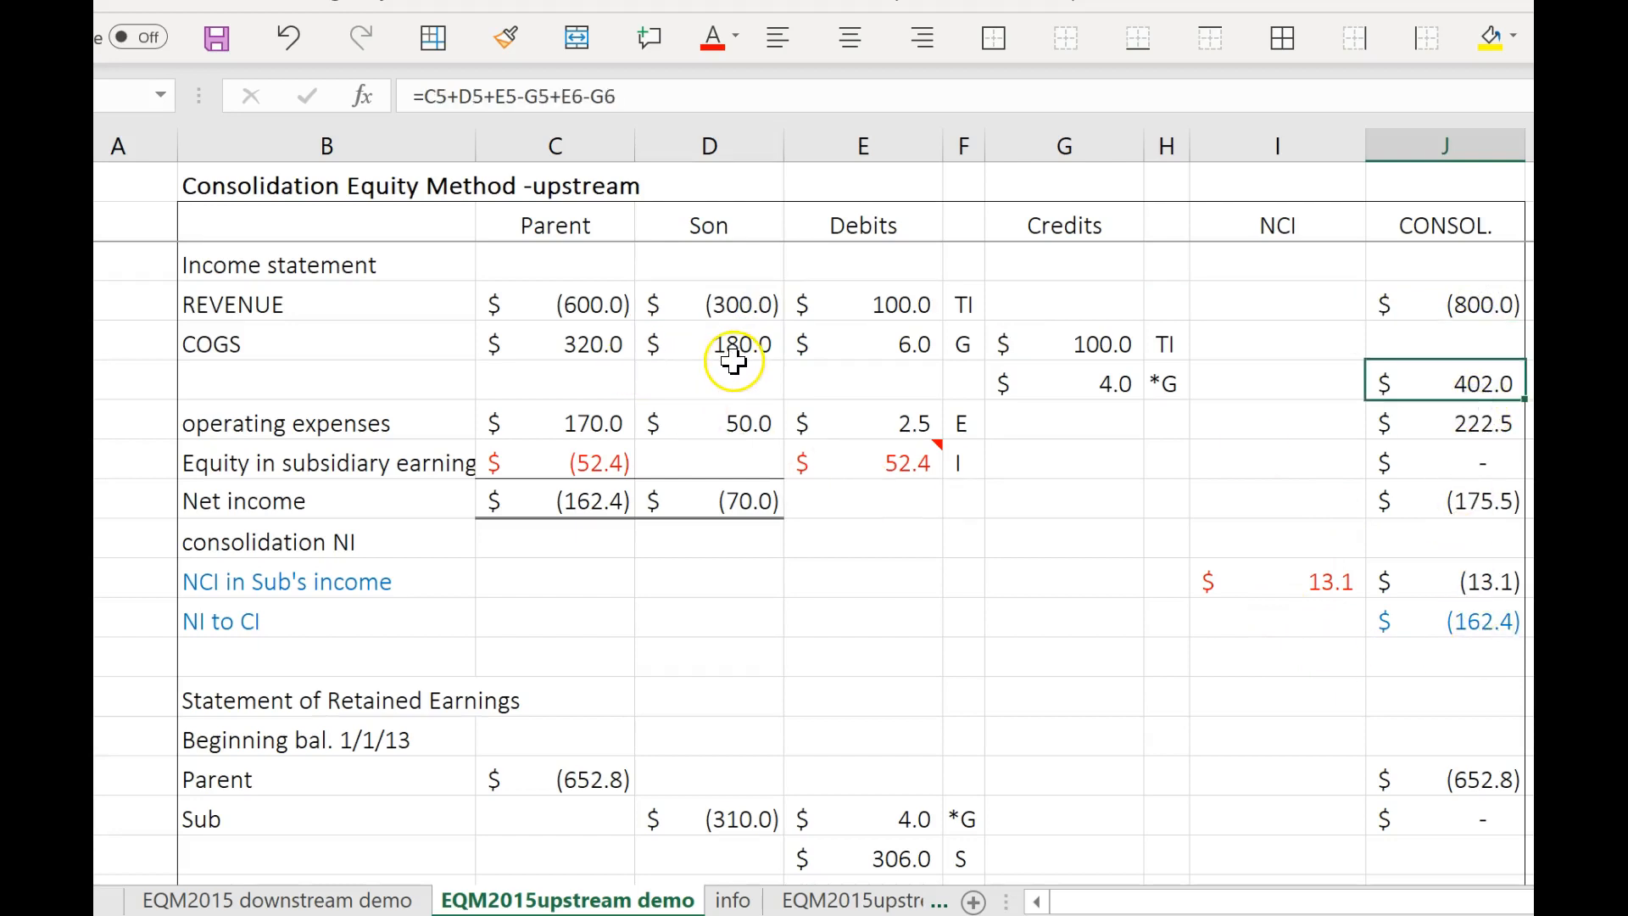
click(1107, 341)
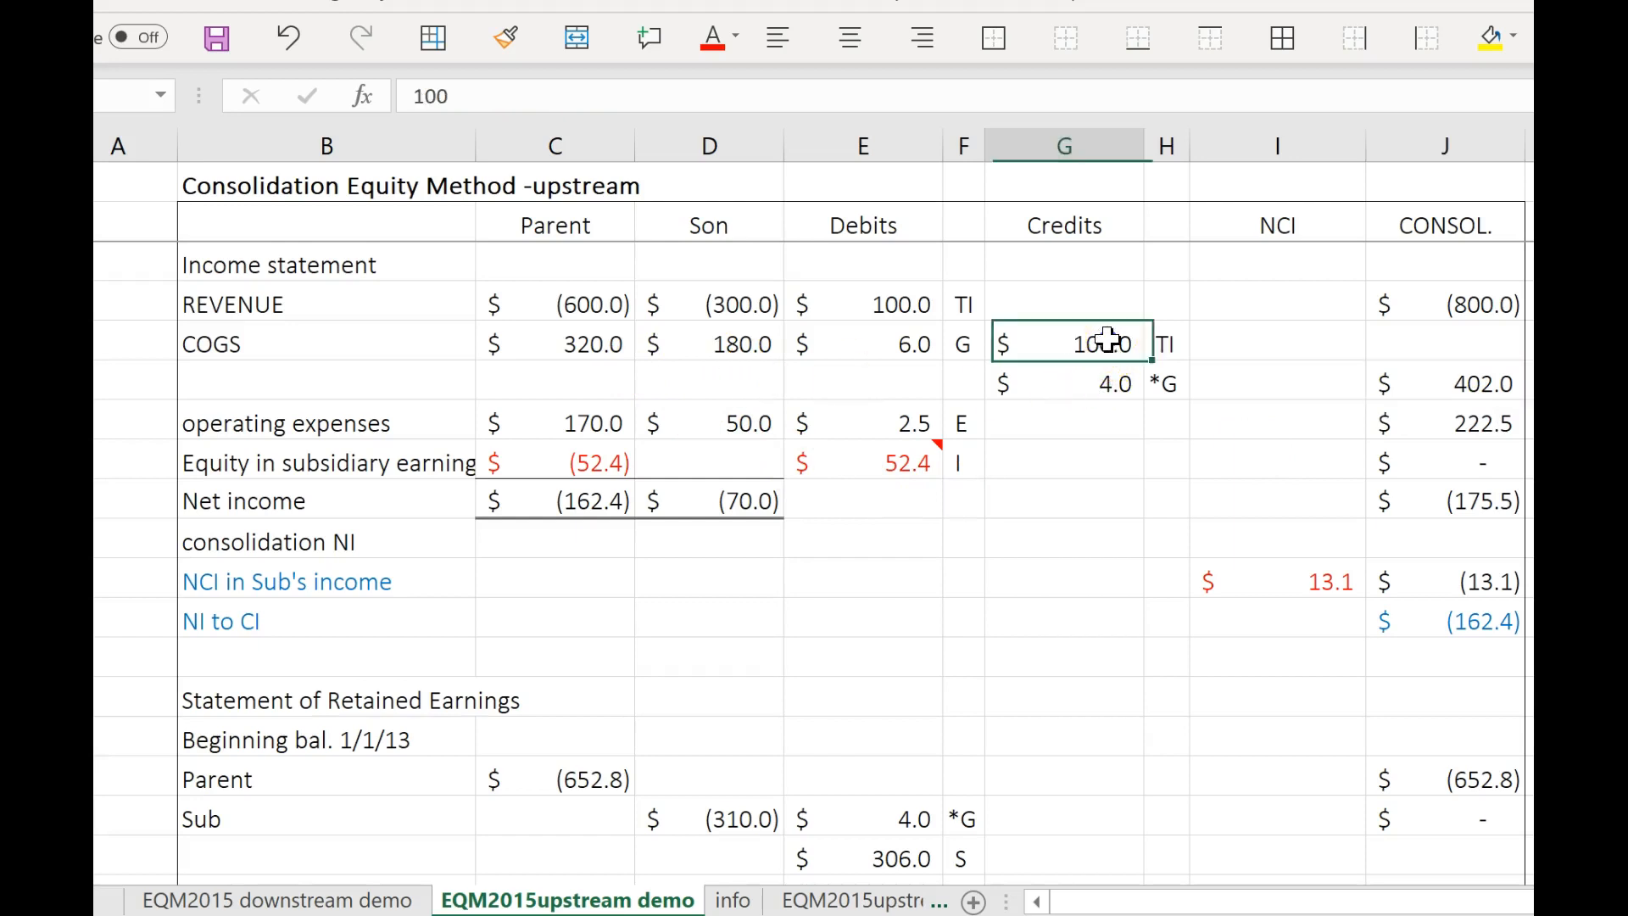
drag(908, 353, 1102, 344)
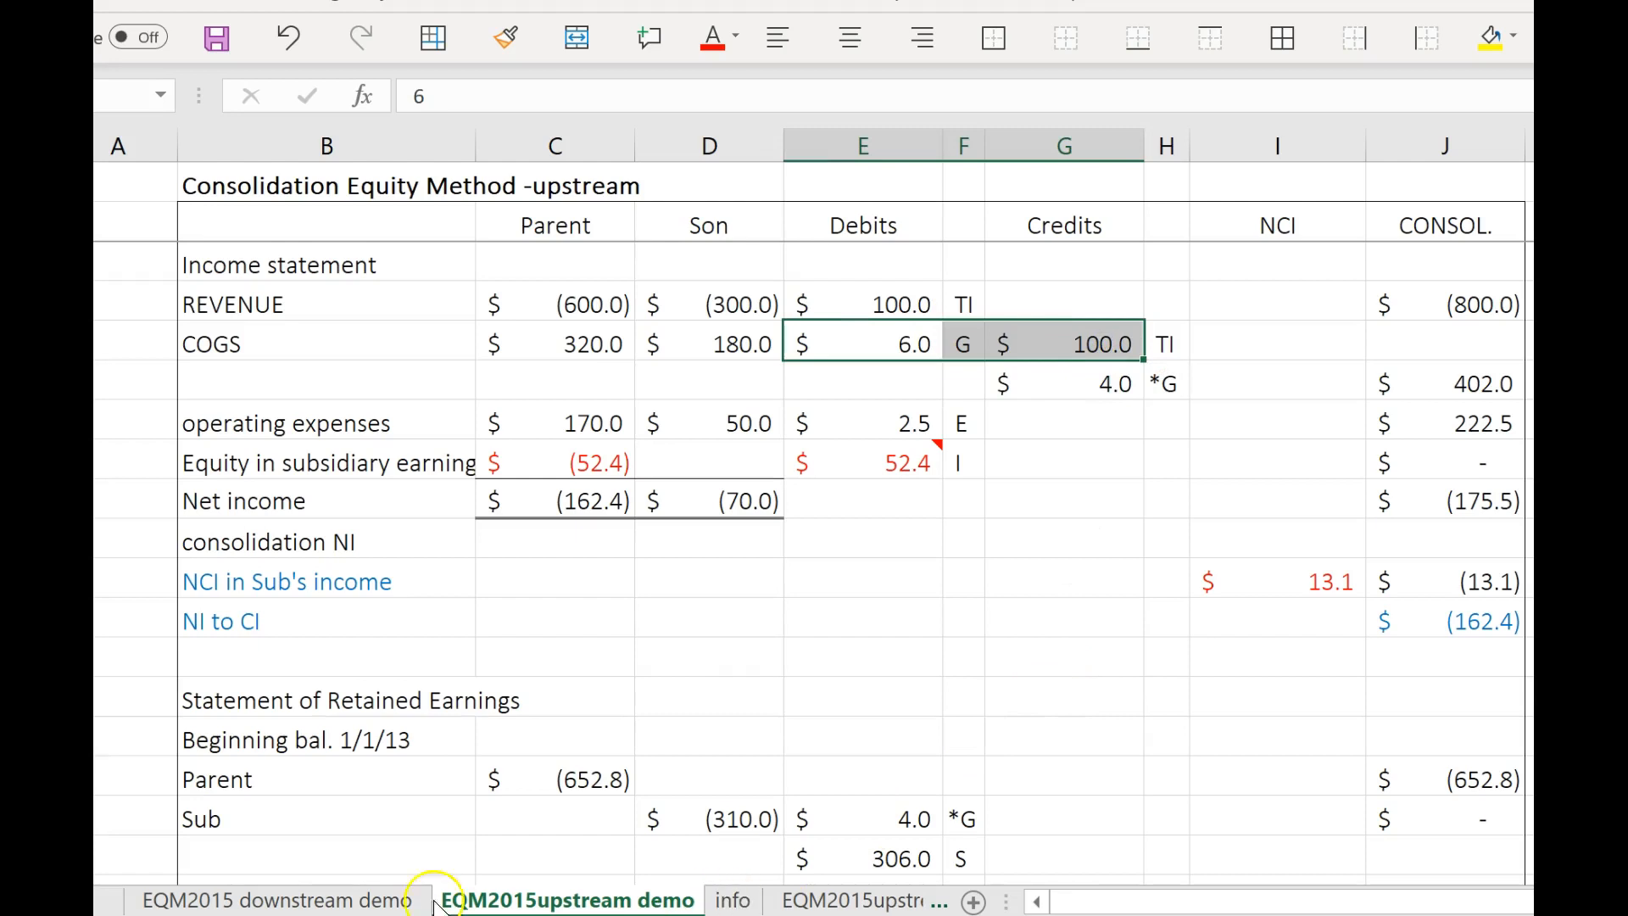
click(733, 901)
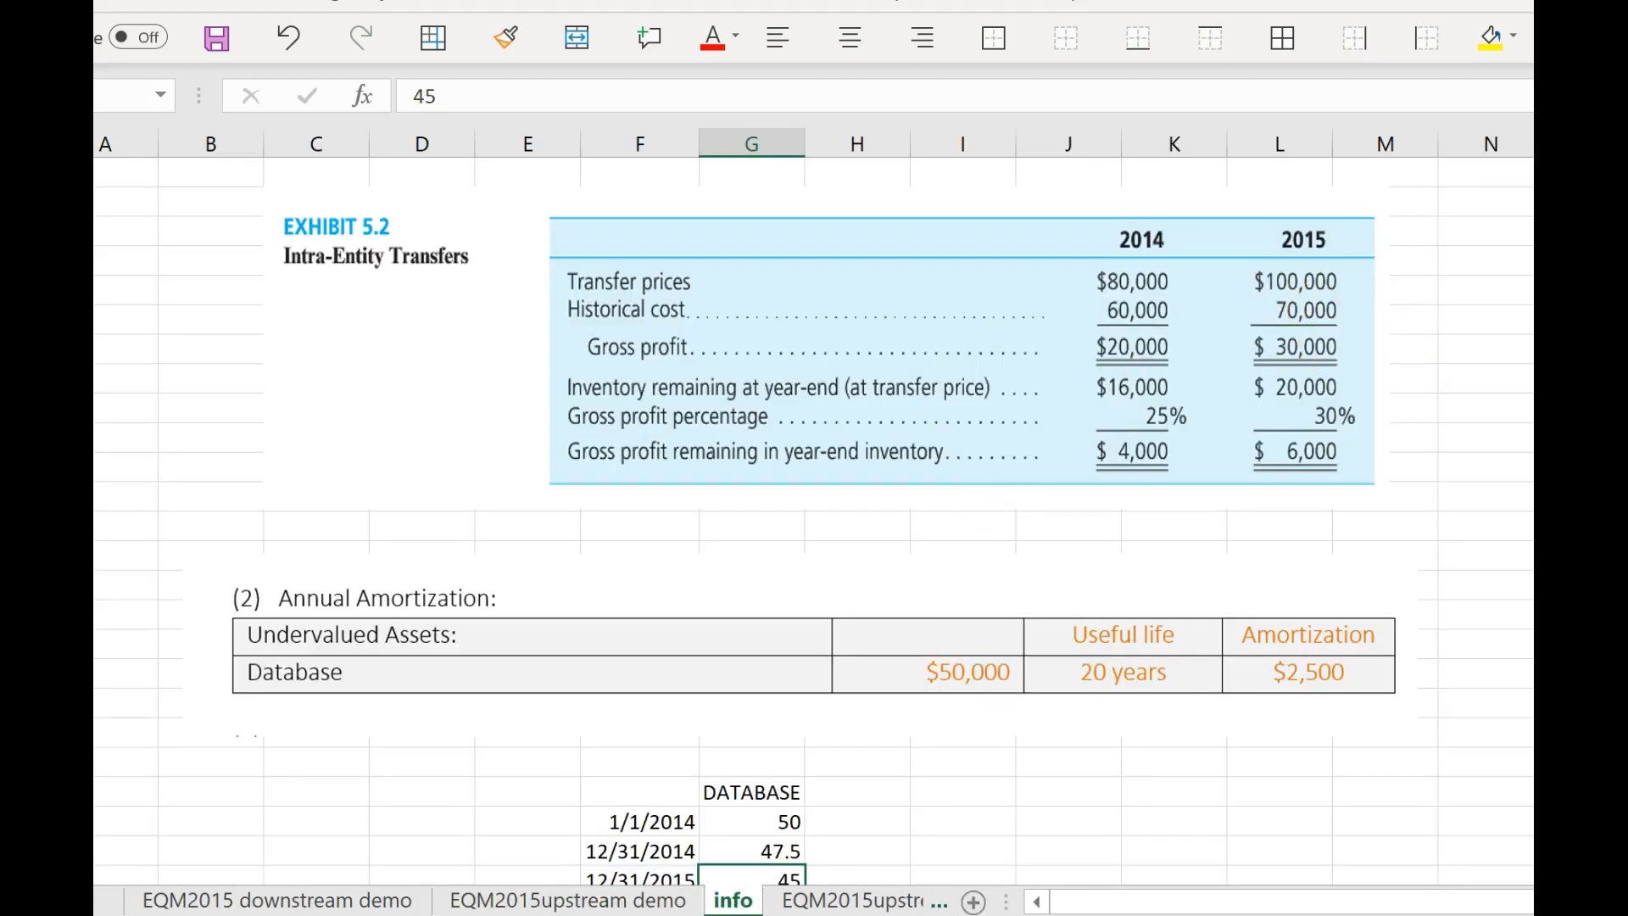
click(691, 899)
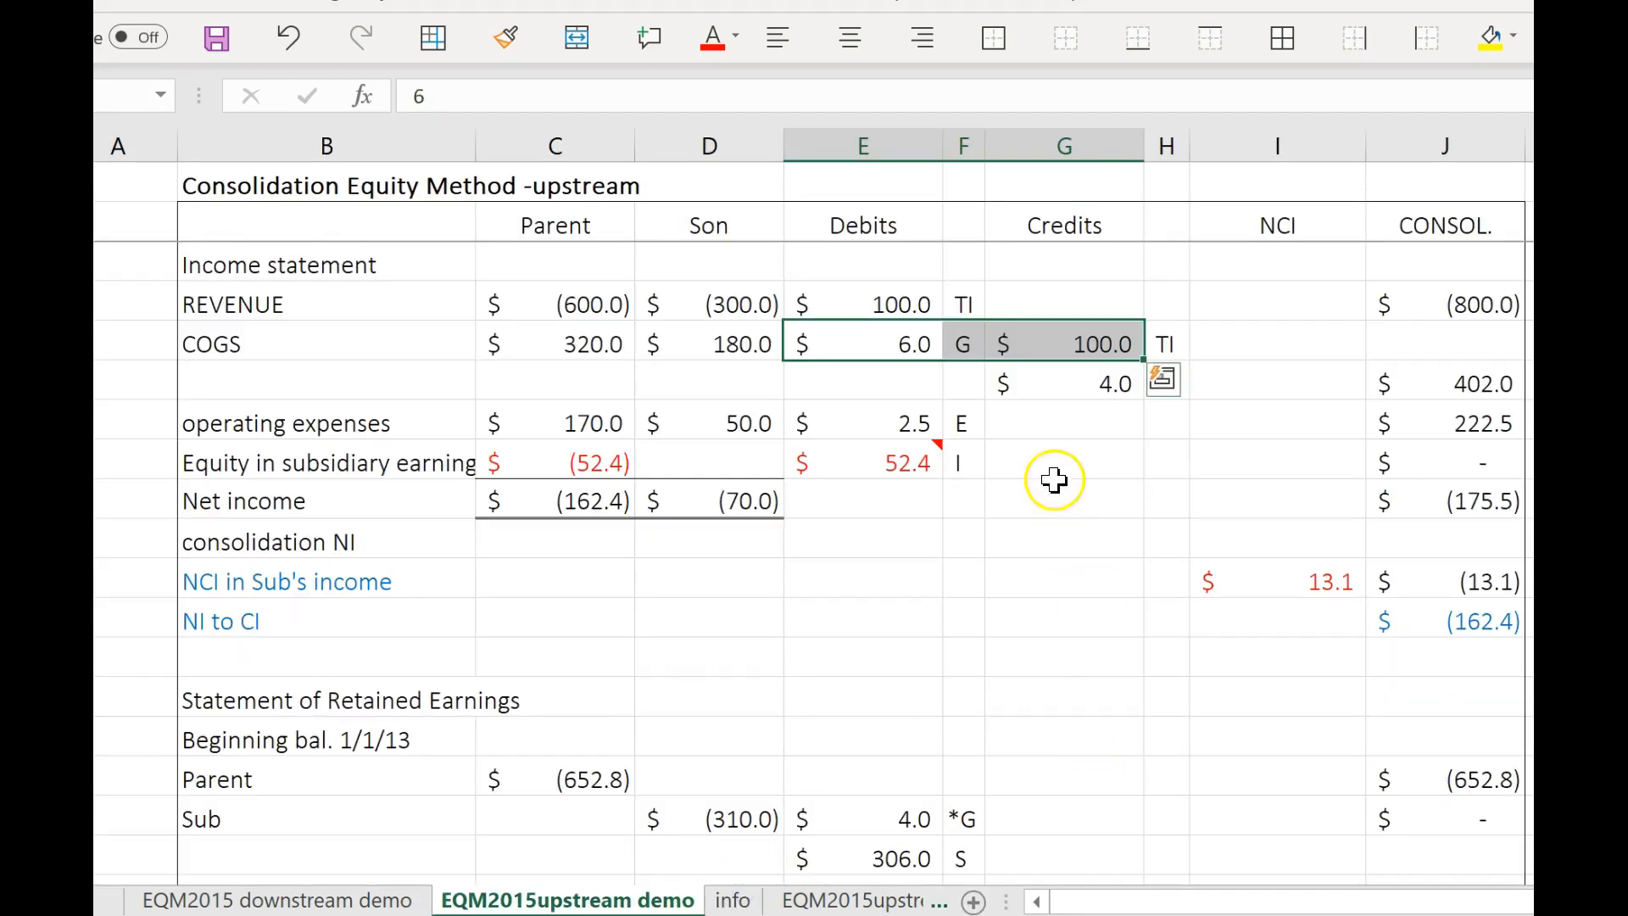
click(1027, 386)
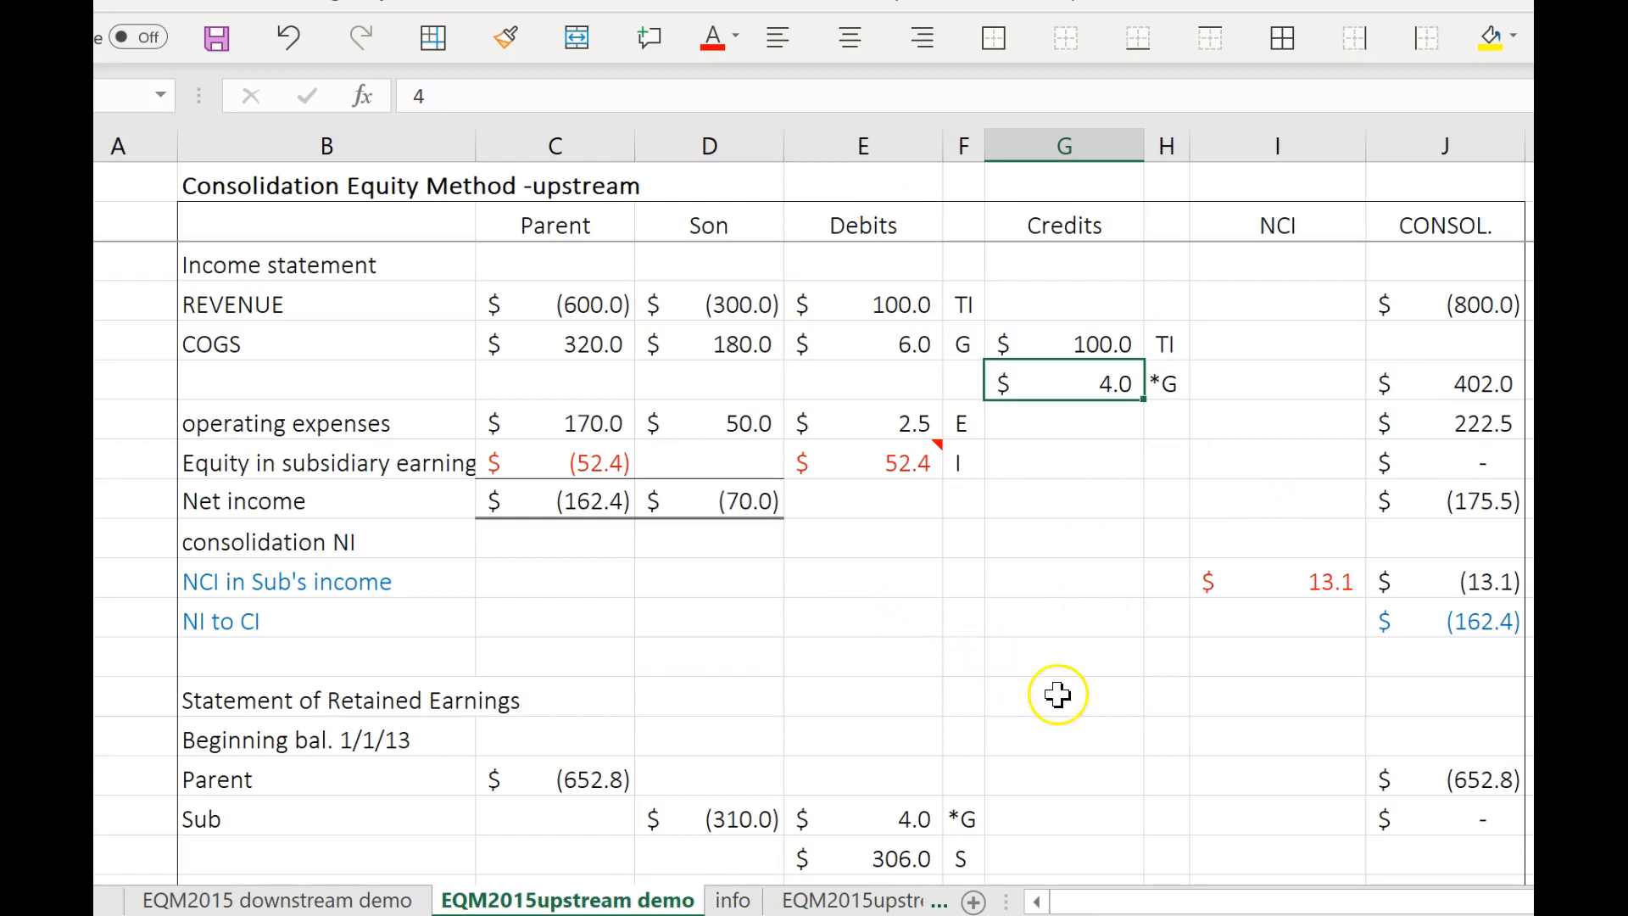
click(1455, 389)
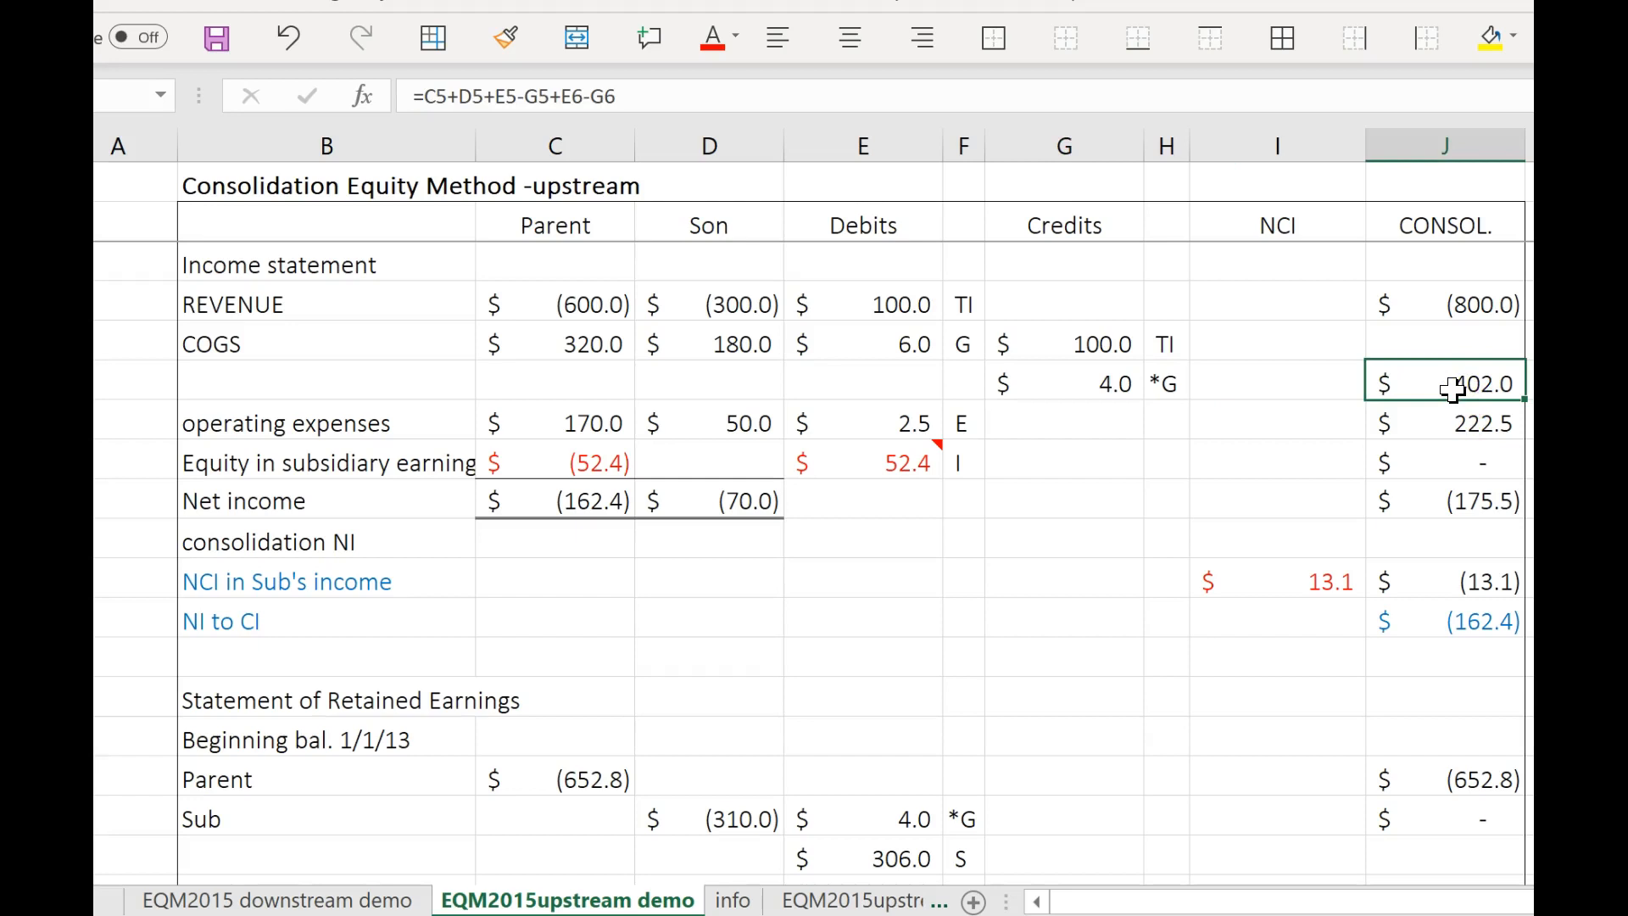
Trace consolidated COGS on the upstream sheet through the Parent and Son amounts, the G debit, and the TI and *G credits.
click(576, 343)
click(711, 342)
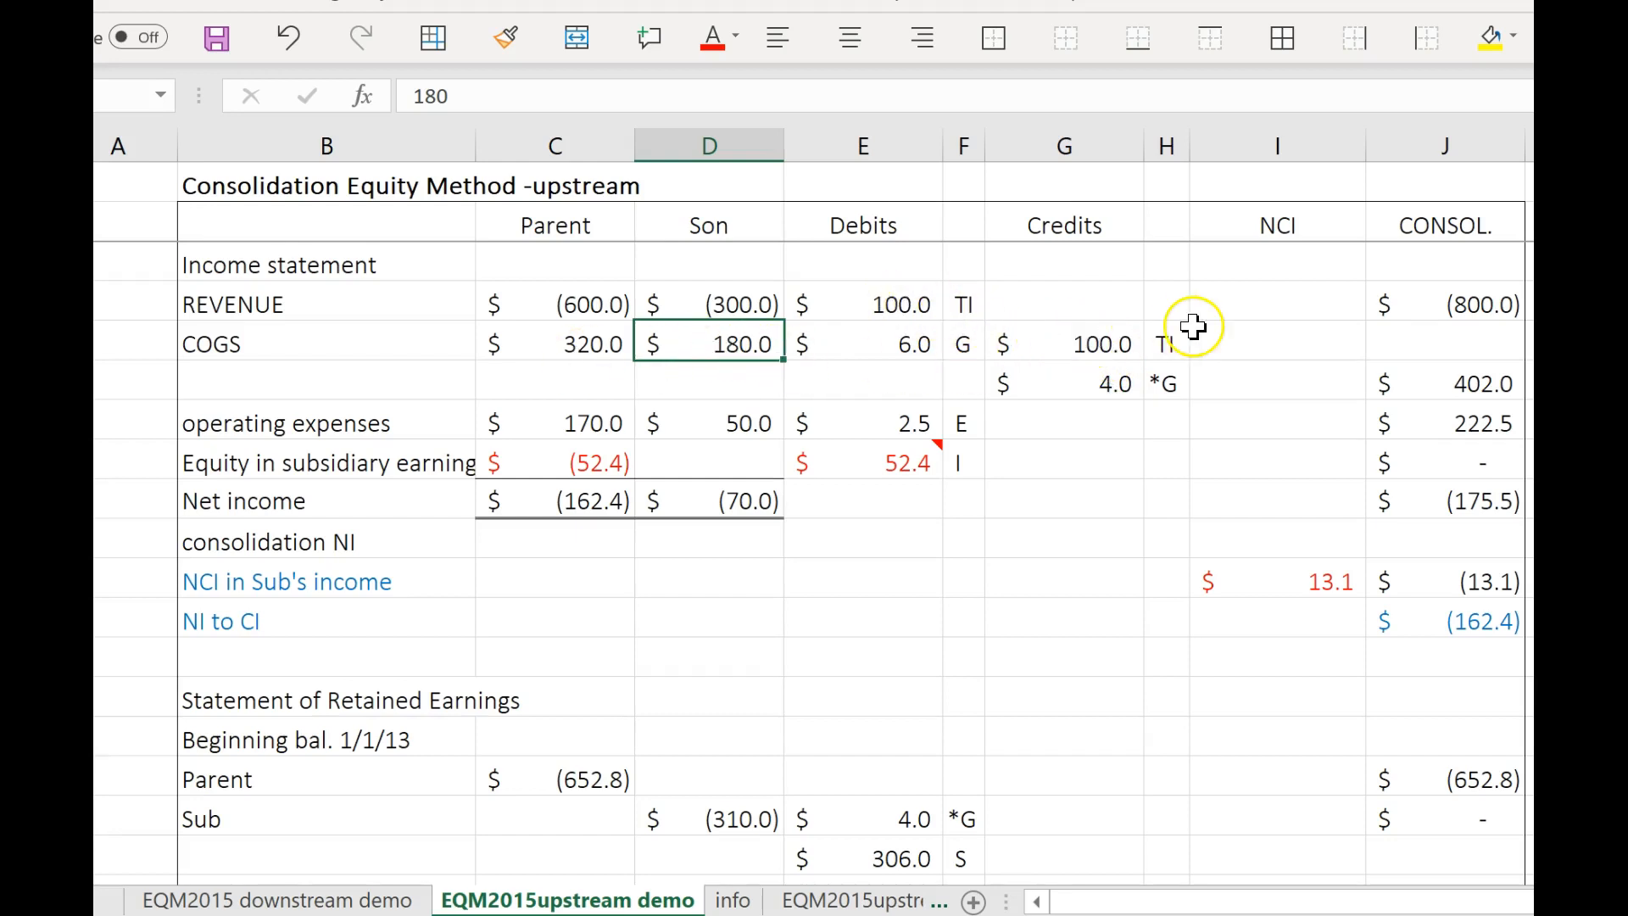
click(909, 344)
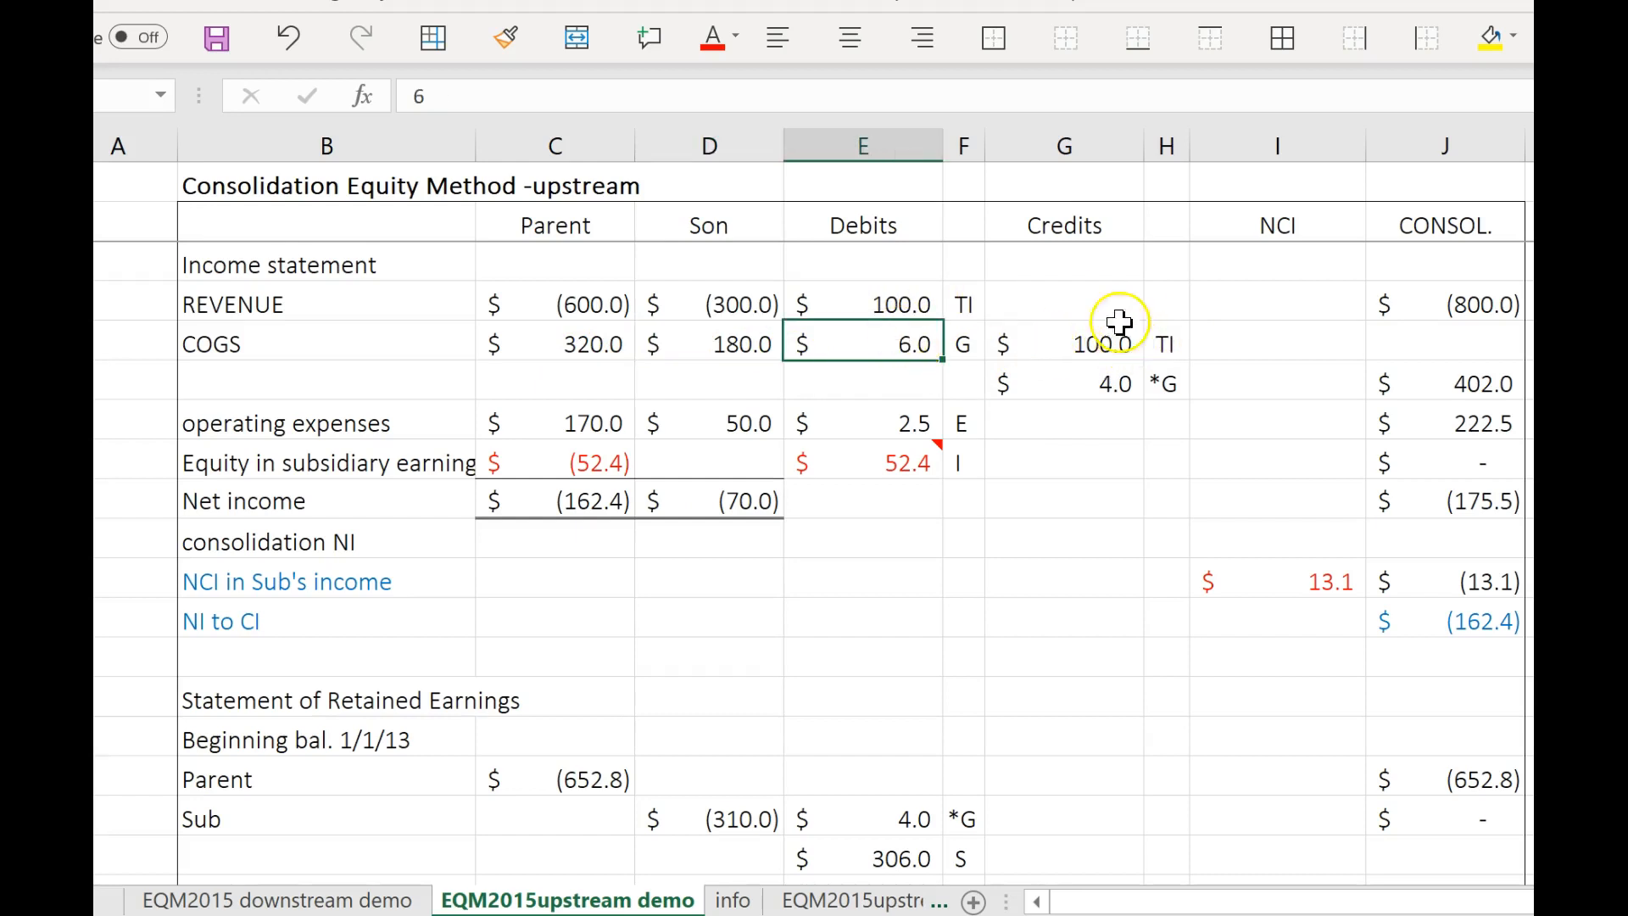
click(1116, 392)
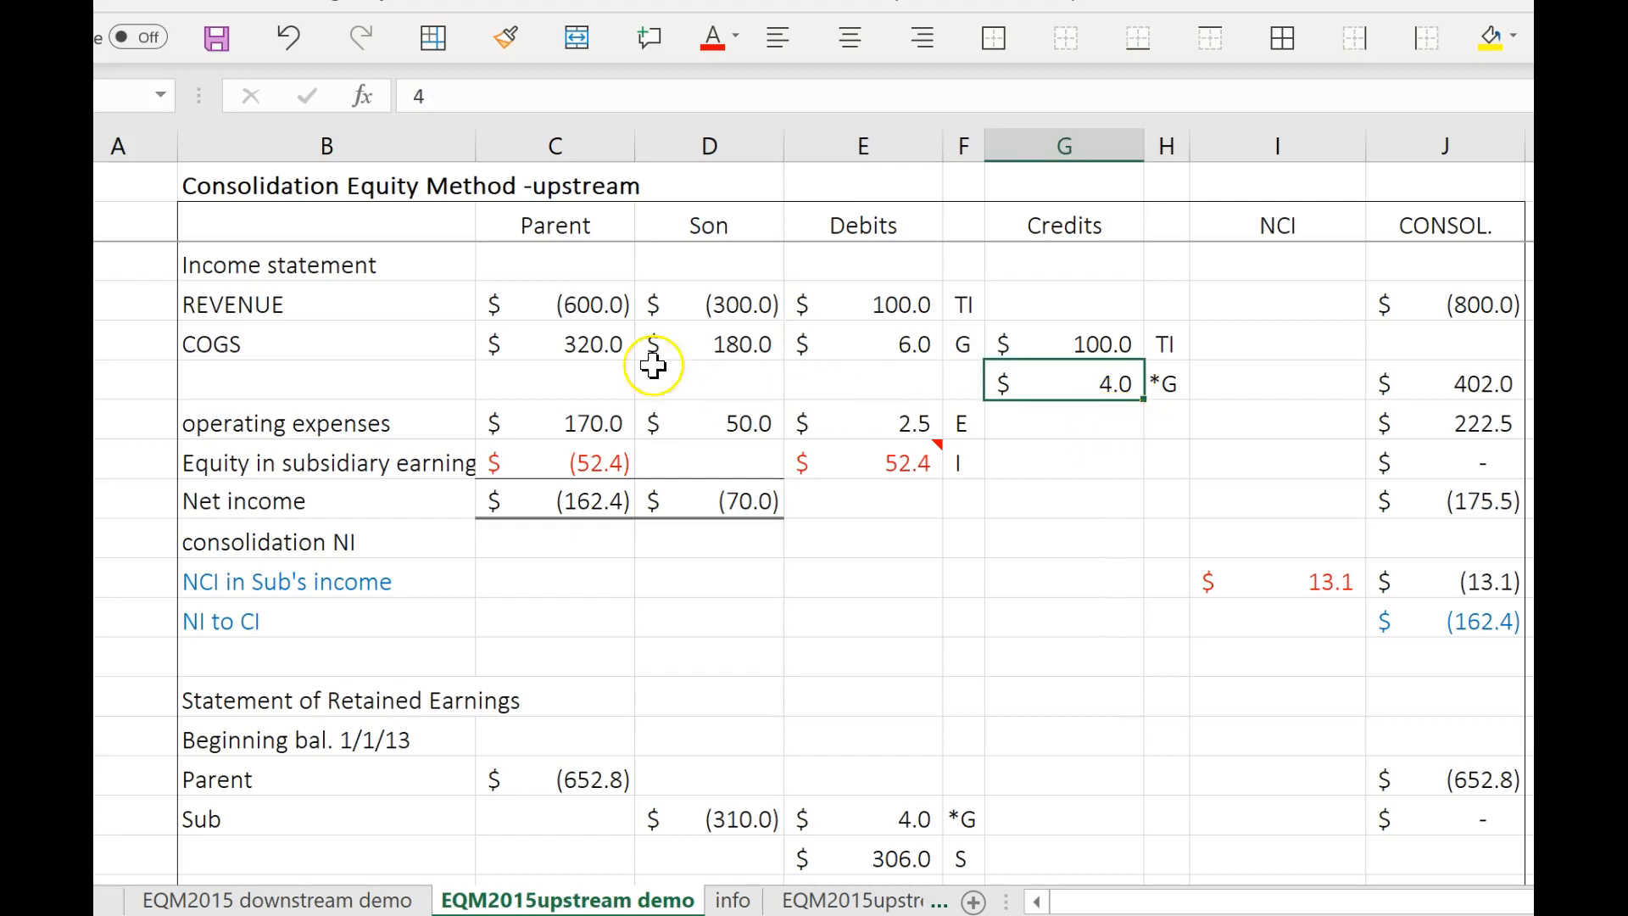
click(590, 350)
click(731, 348)
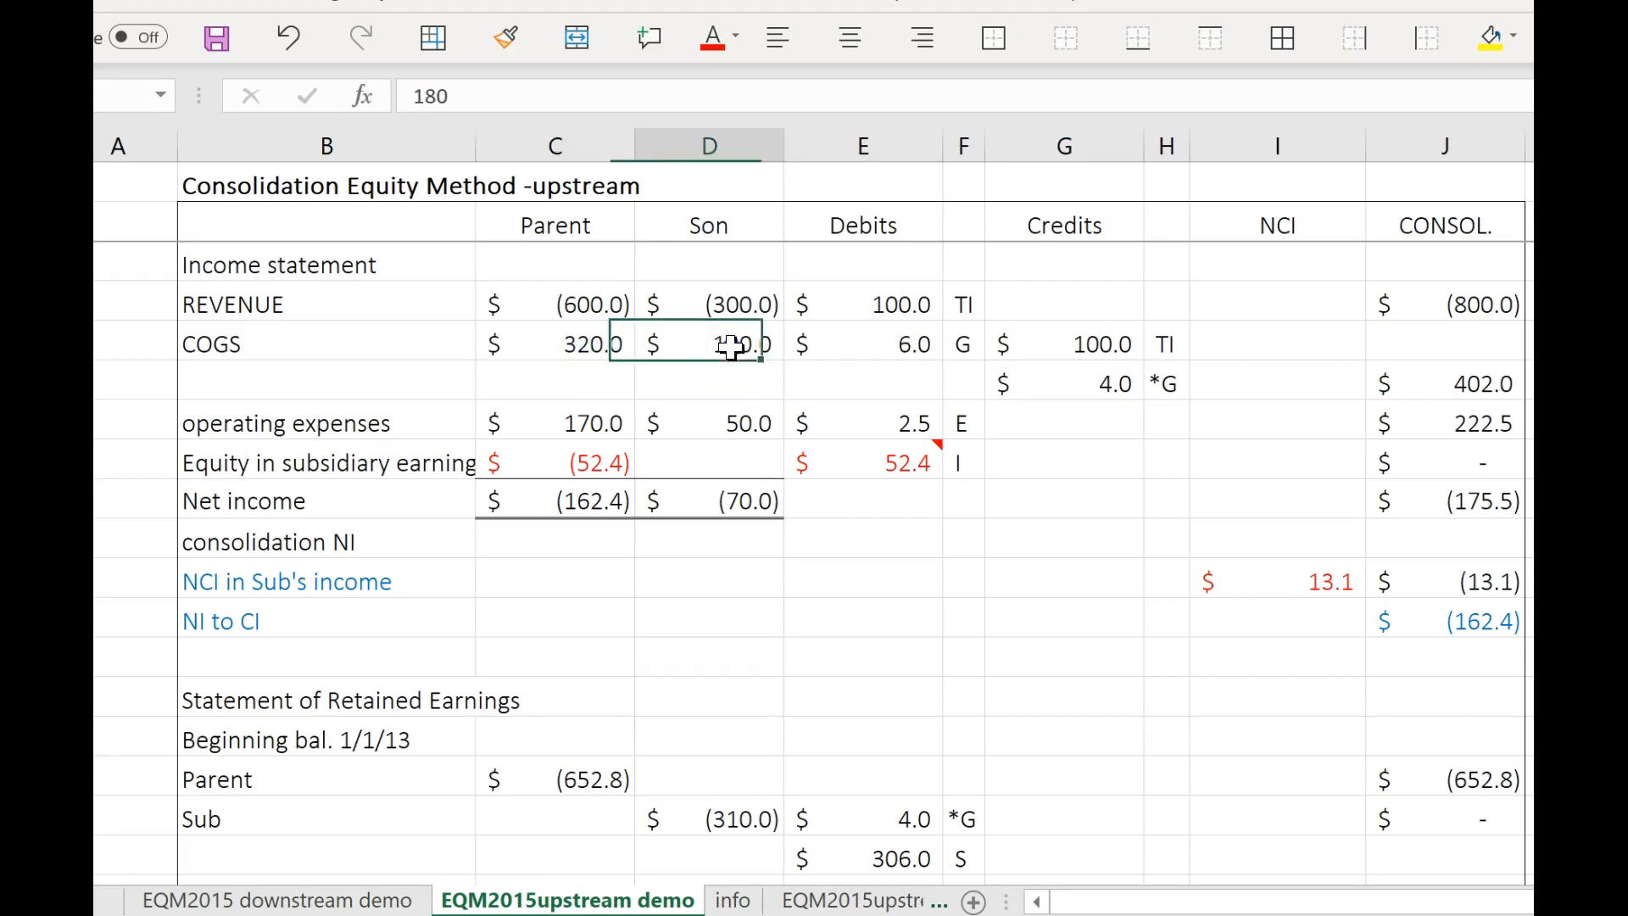
click(1085, 349)
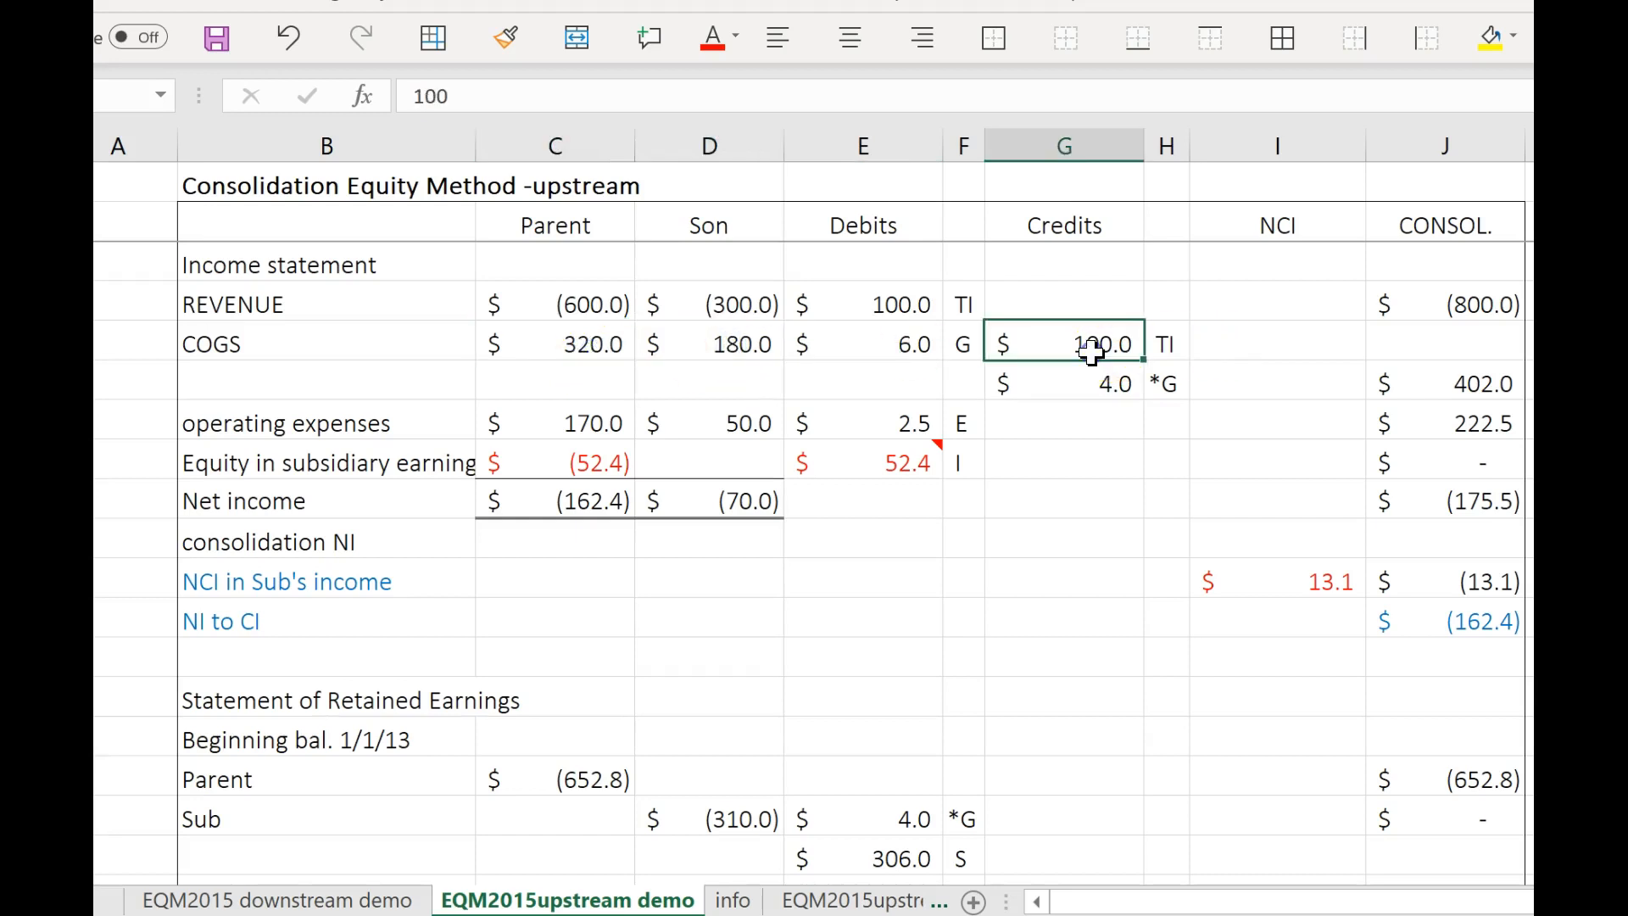
click(914, 356)
click(1135, 382)
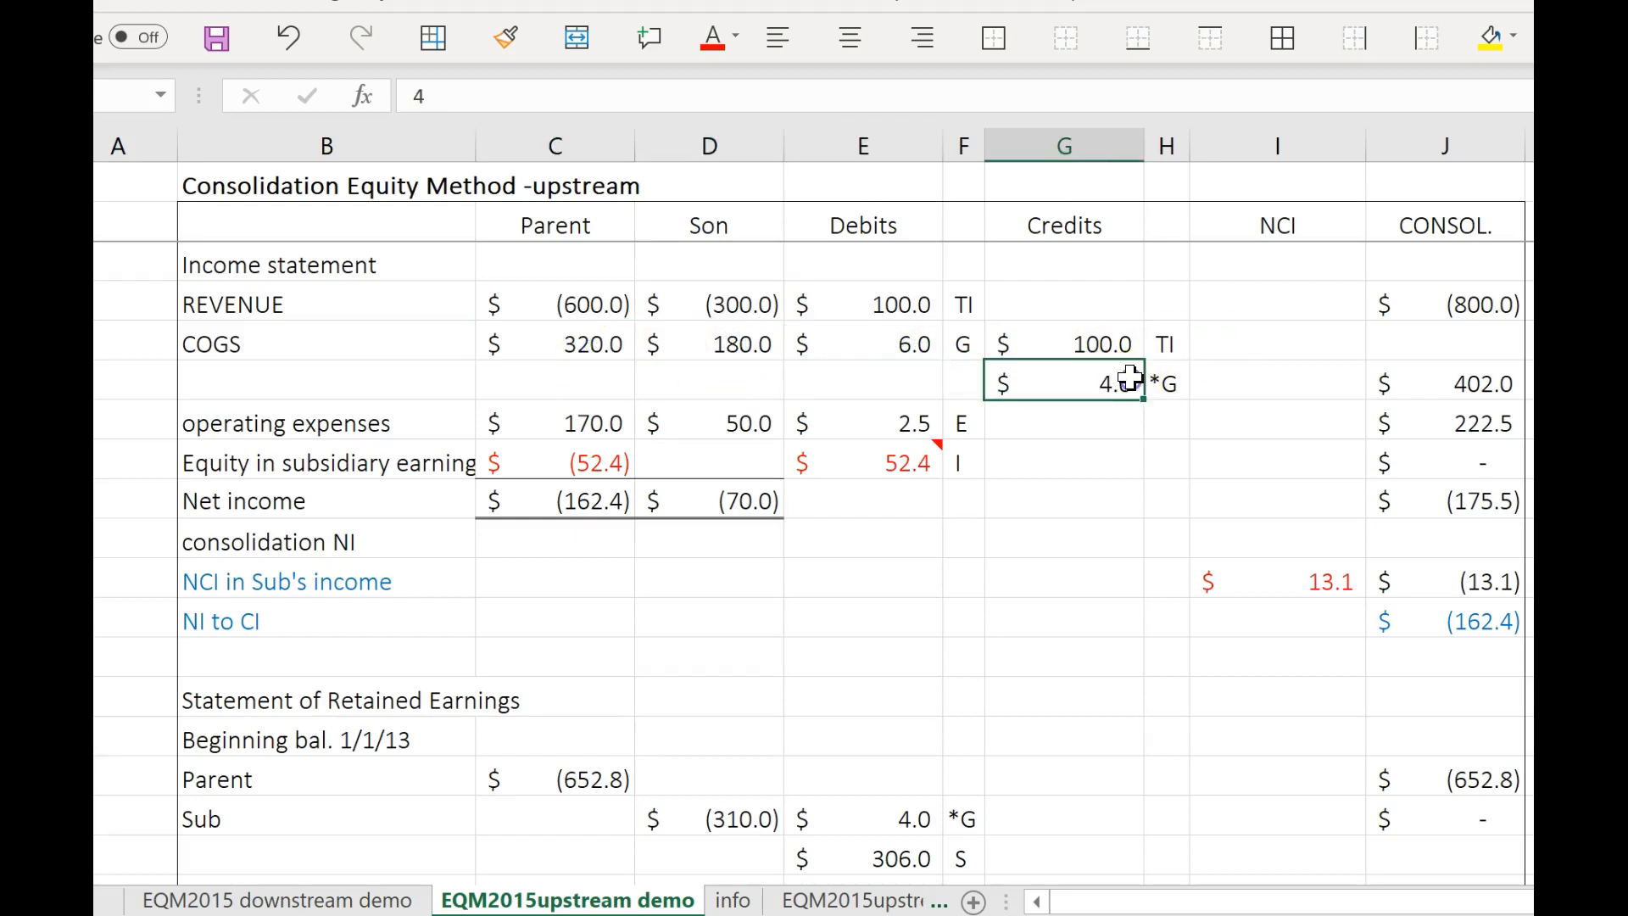
click(1507, 383)
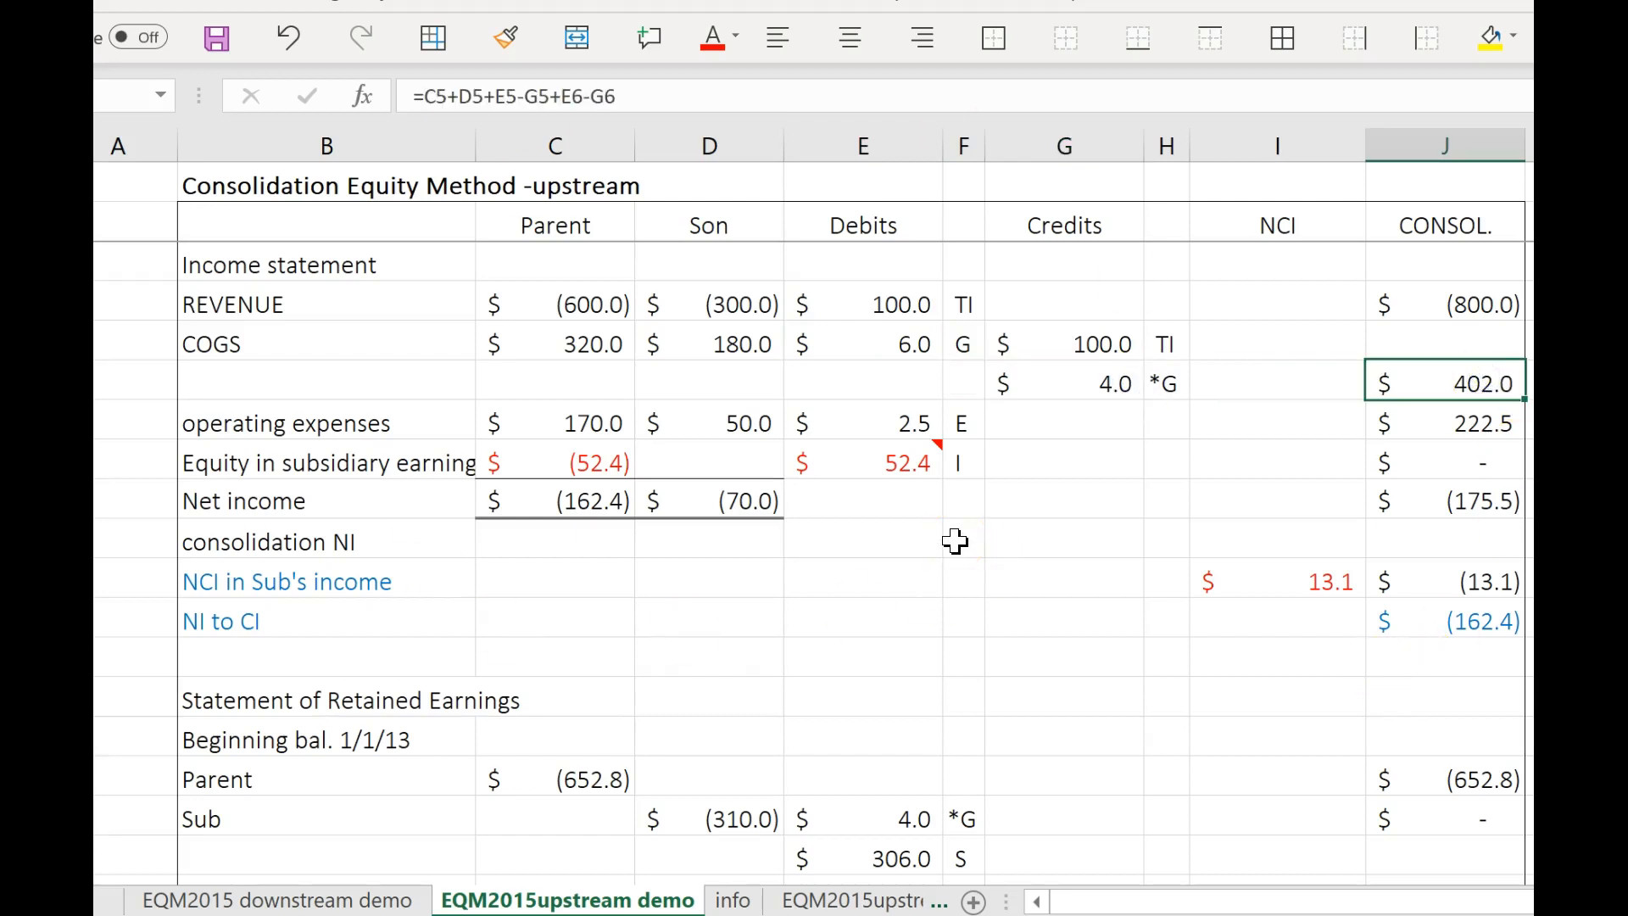
Review the consolidated operating expenses and equity in subsidiary earnings formulas along with their E and I debit adjustments.
click(1425, 424)
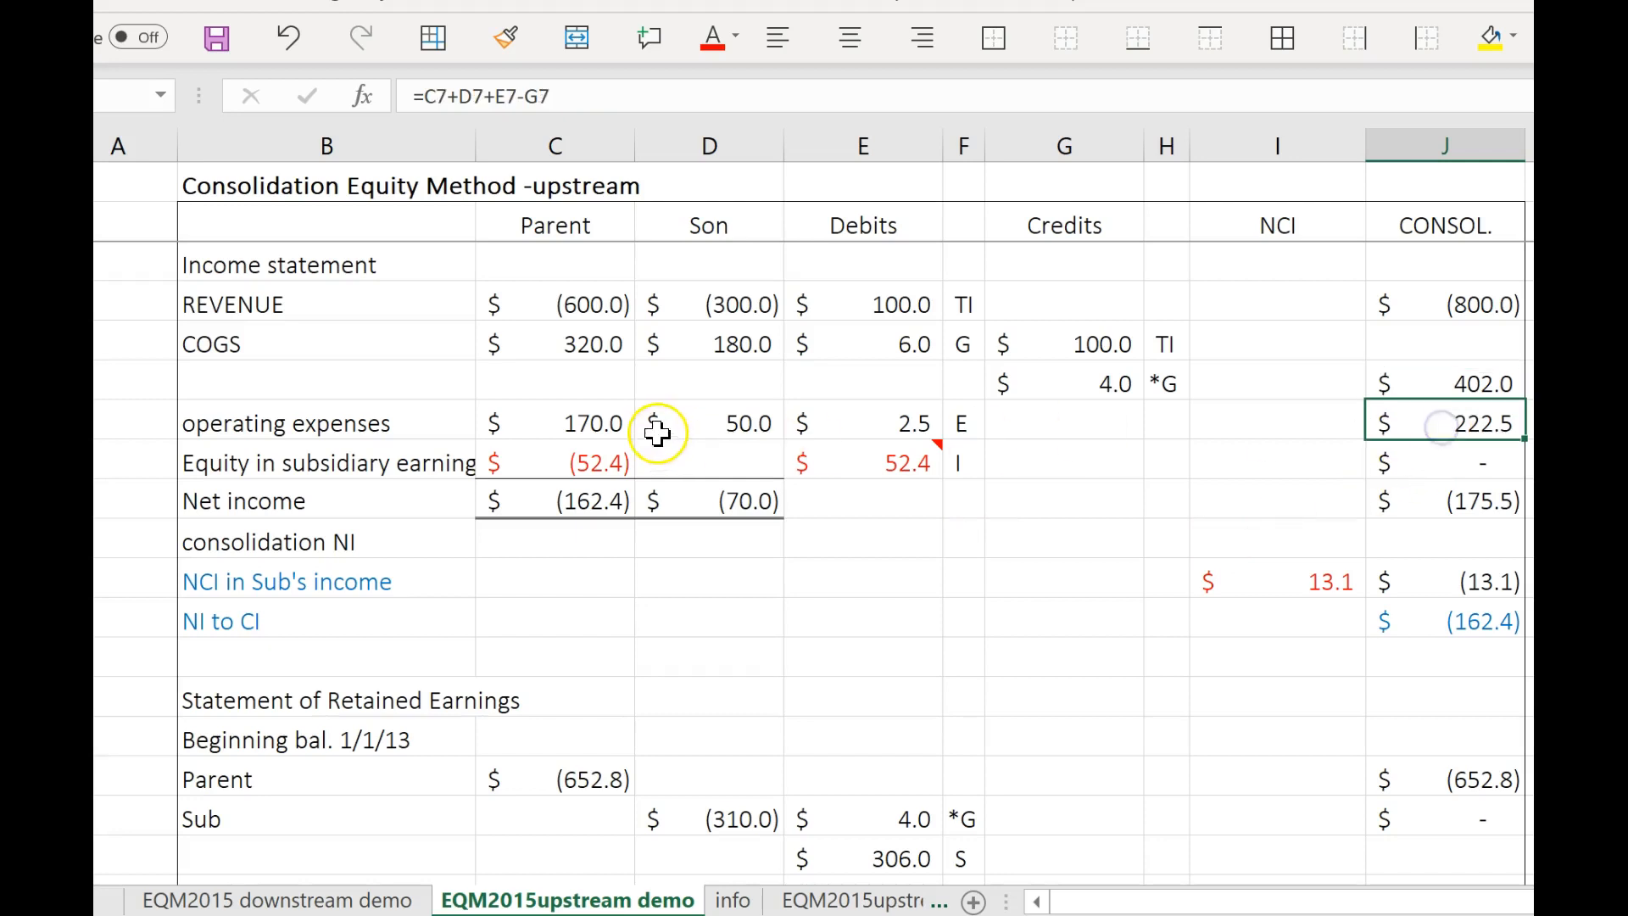
click(853, 460)
click(855, 428)
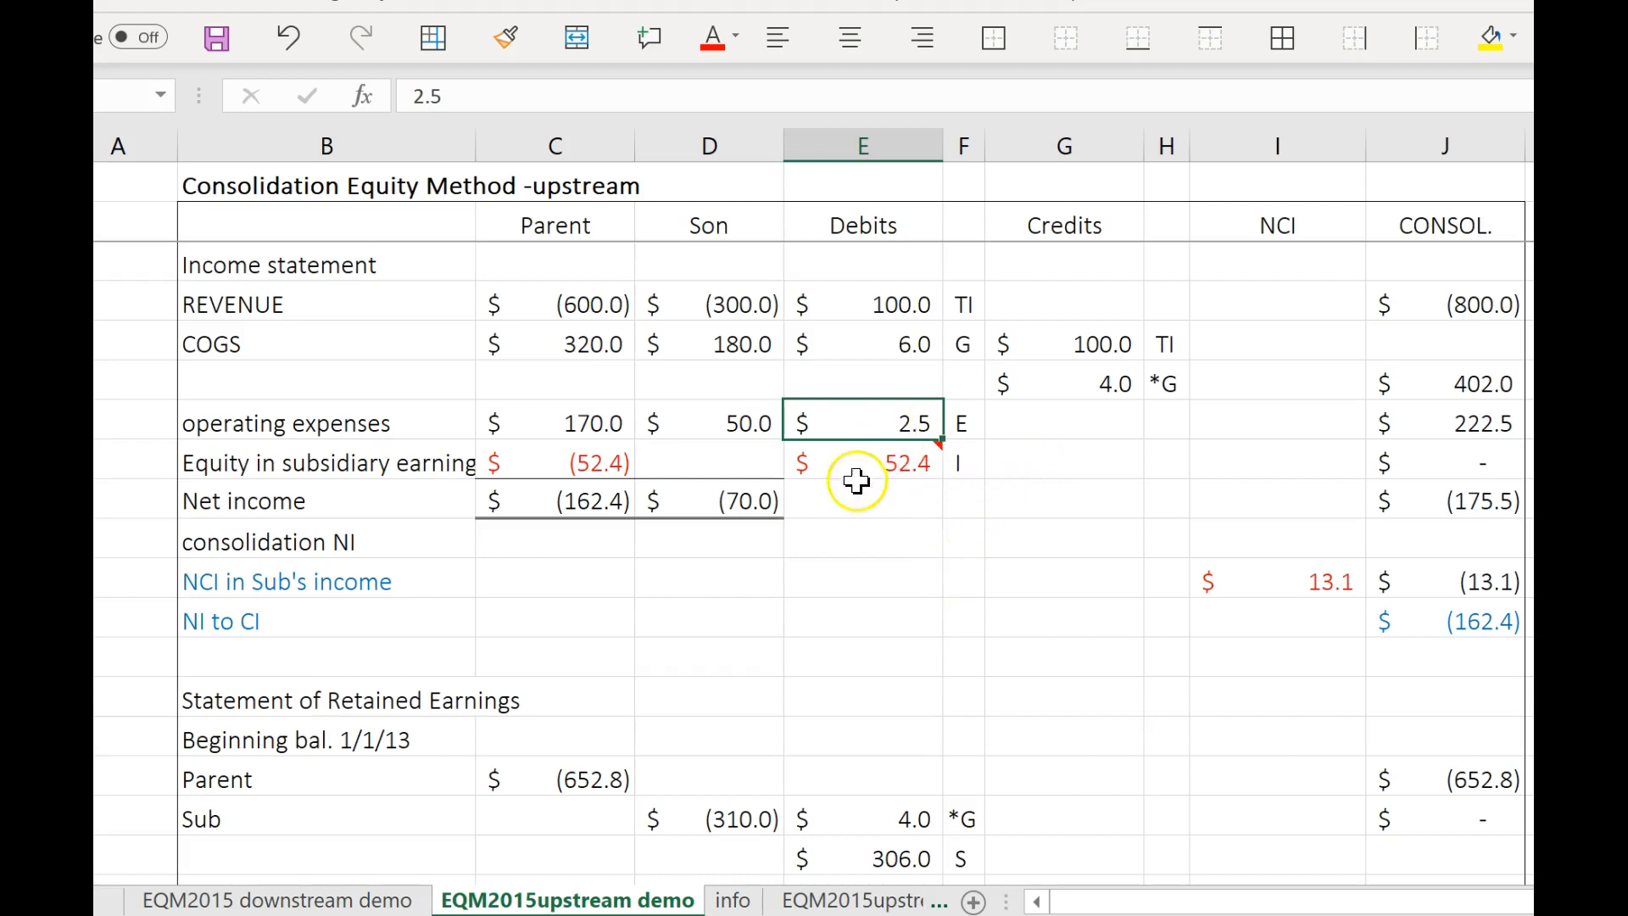
click(1447, 465)
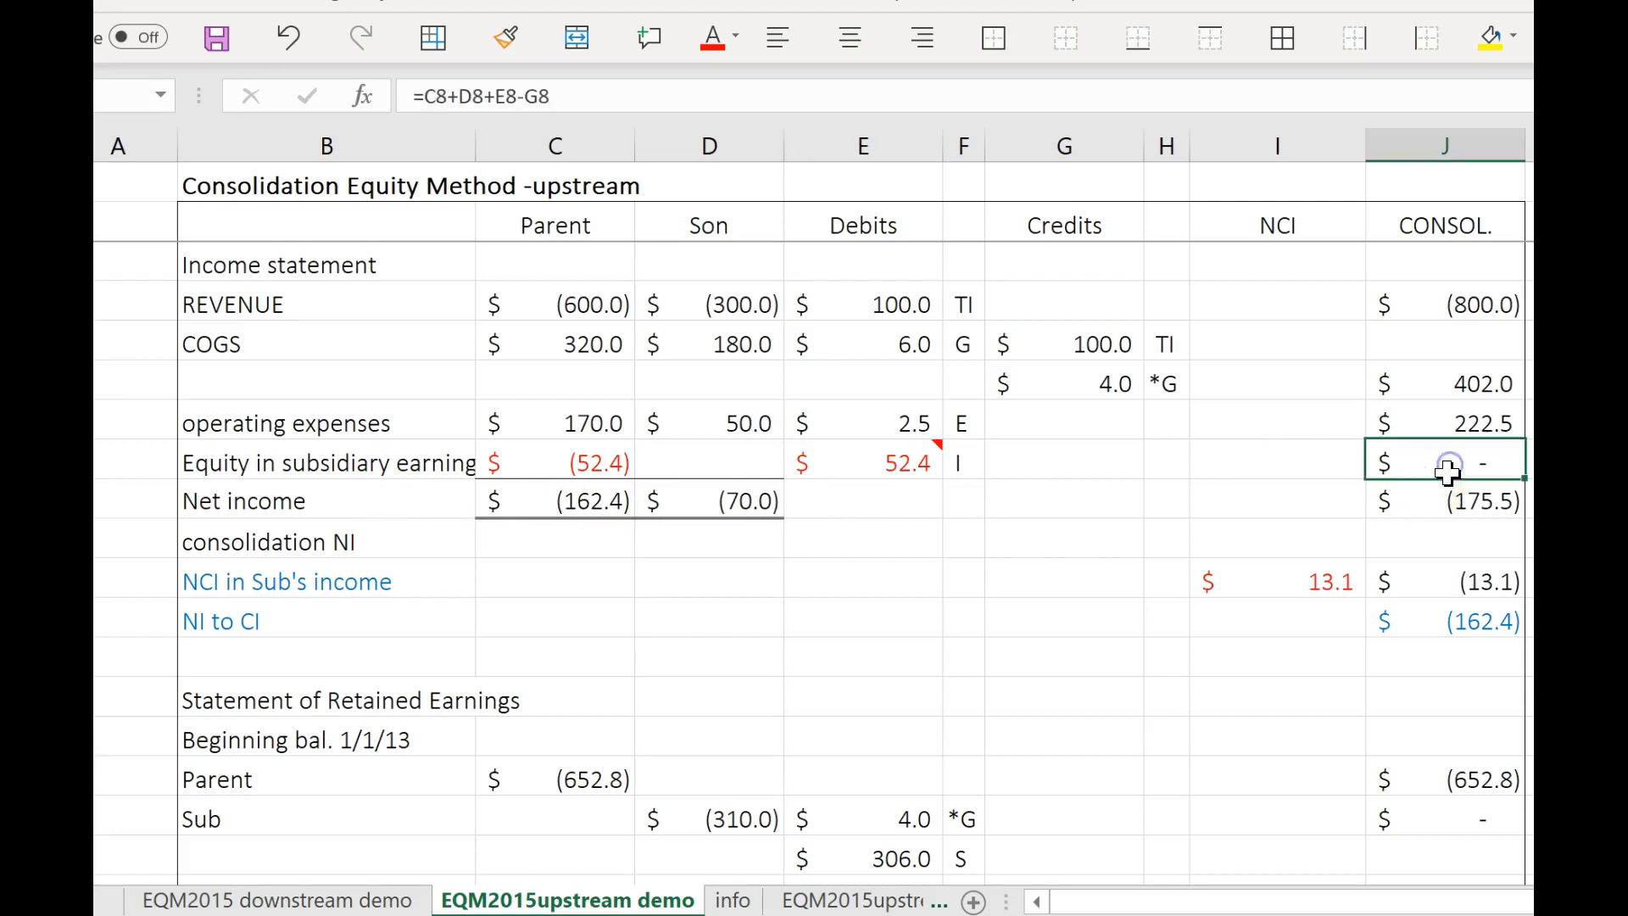
Move the consolidated net income total down to the consolidation NI row, and check the NCI income and NI to CI formulas beneath it.
click(1449, 501)
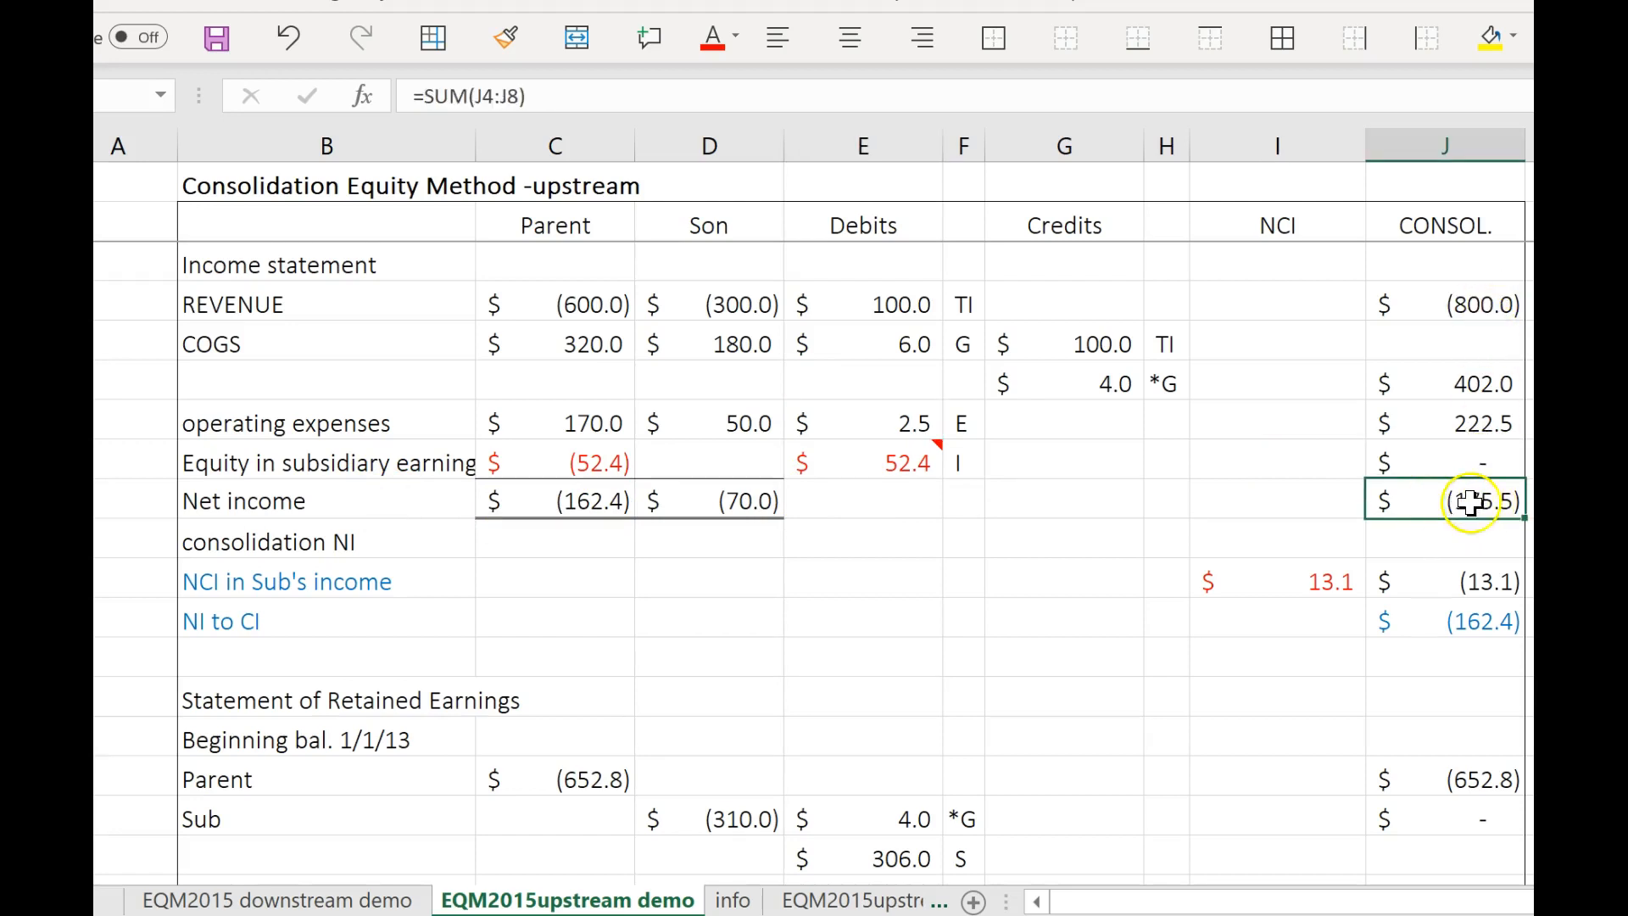
drag(1467, 513, 1470, 543)
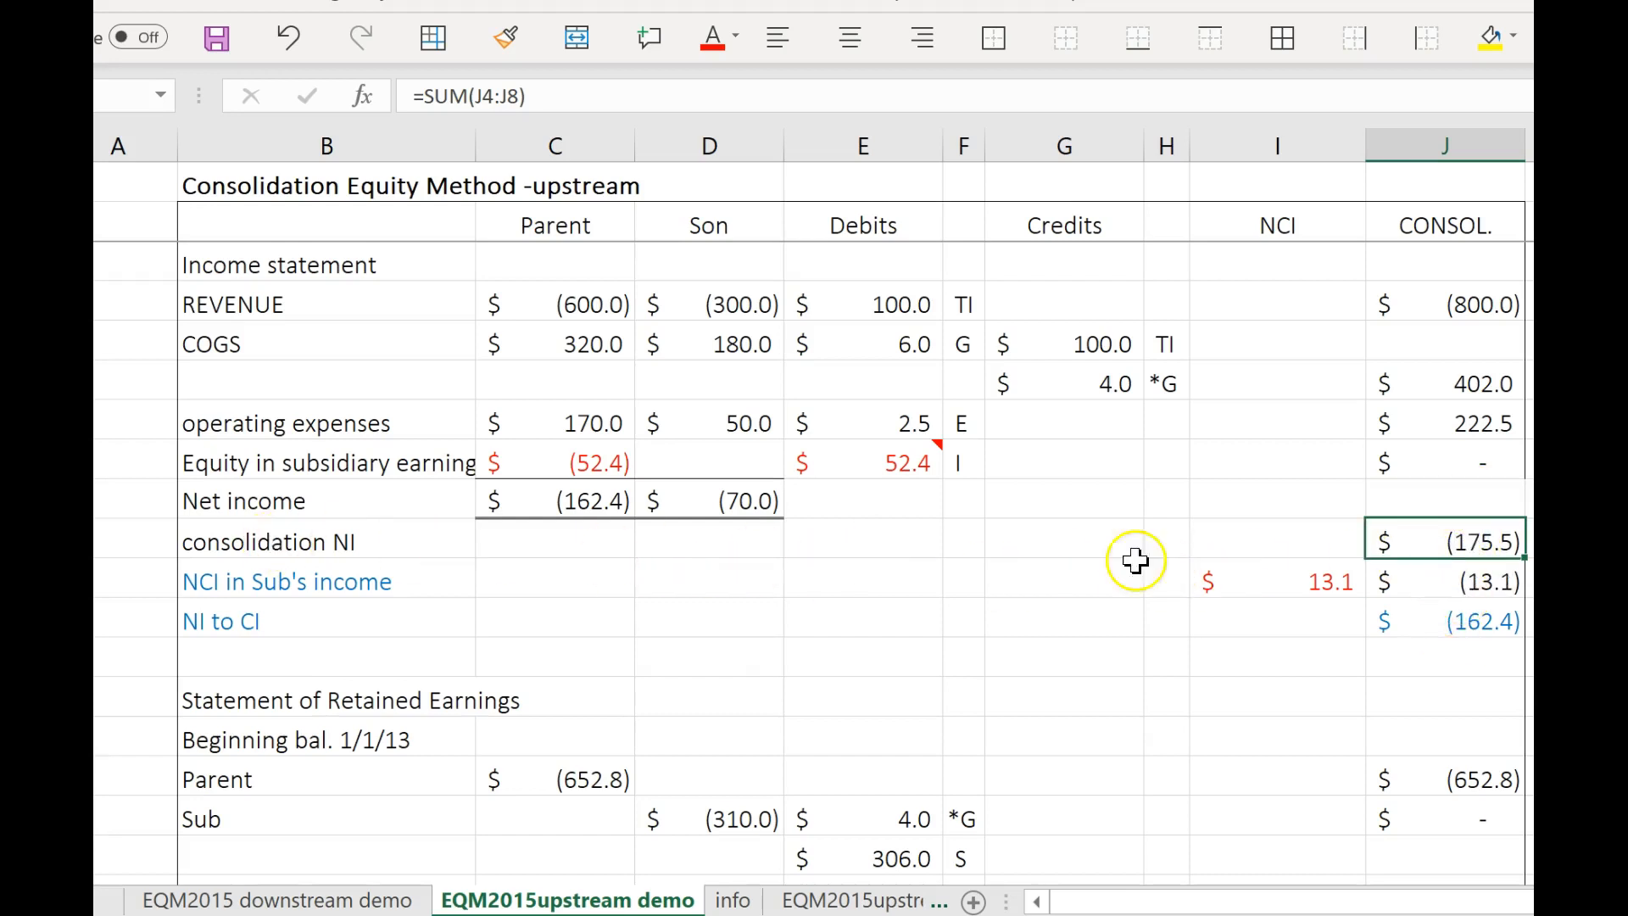
click(1475, 591)
click(1490, 591)
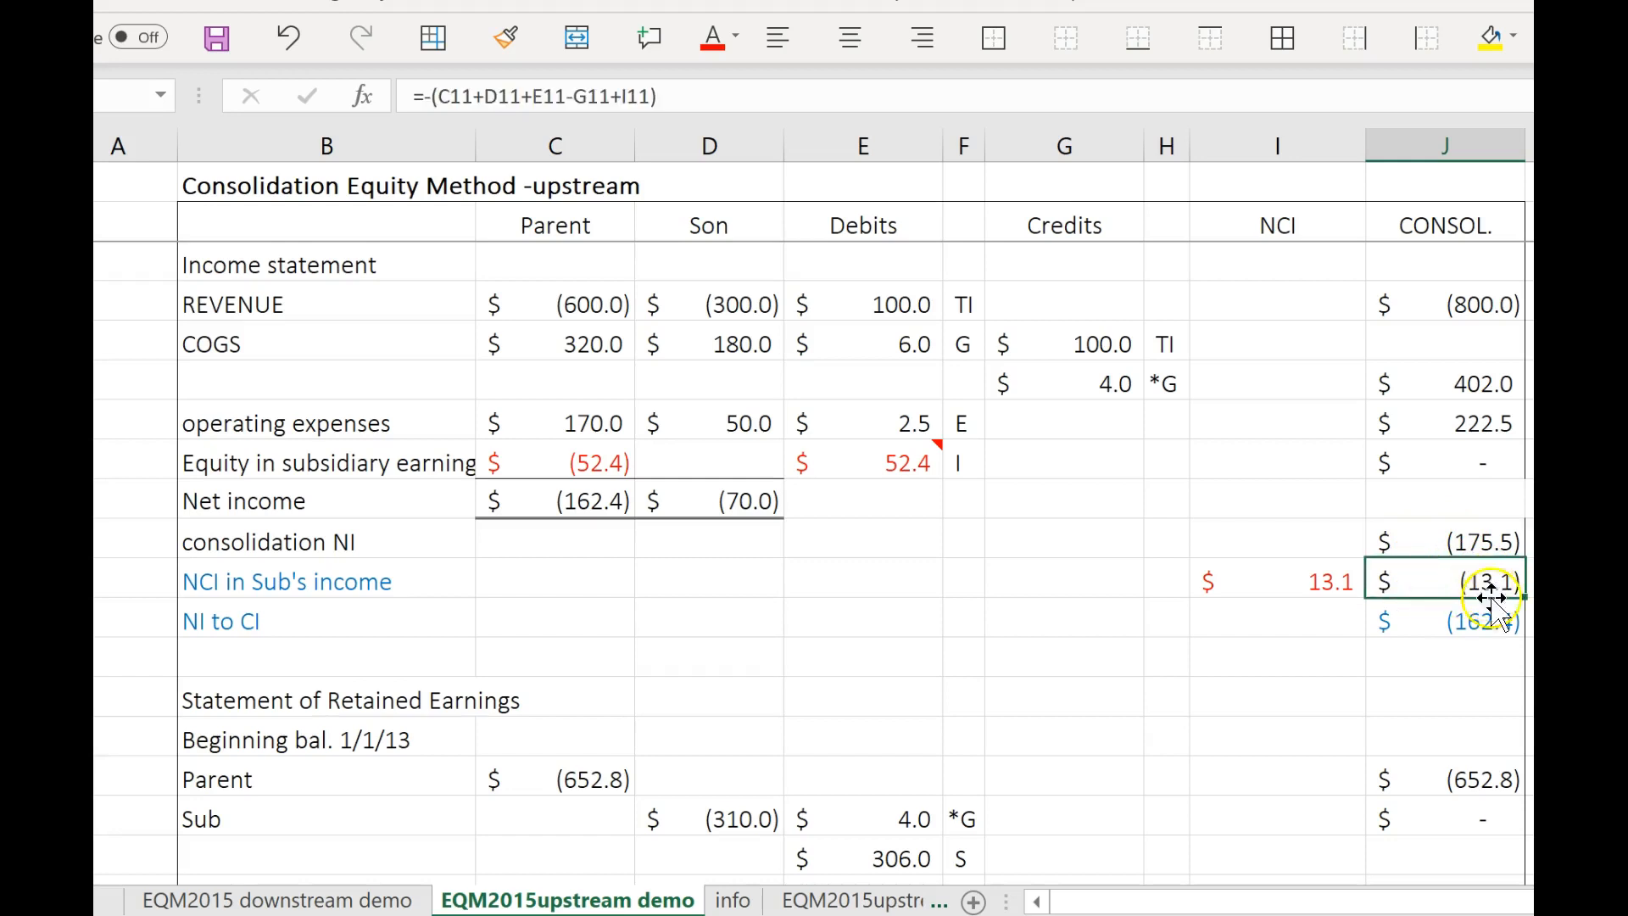
click(1491, 625)
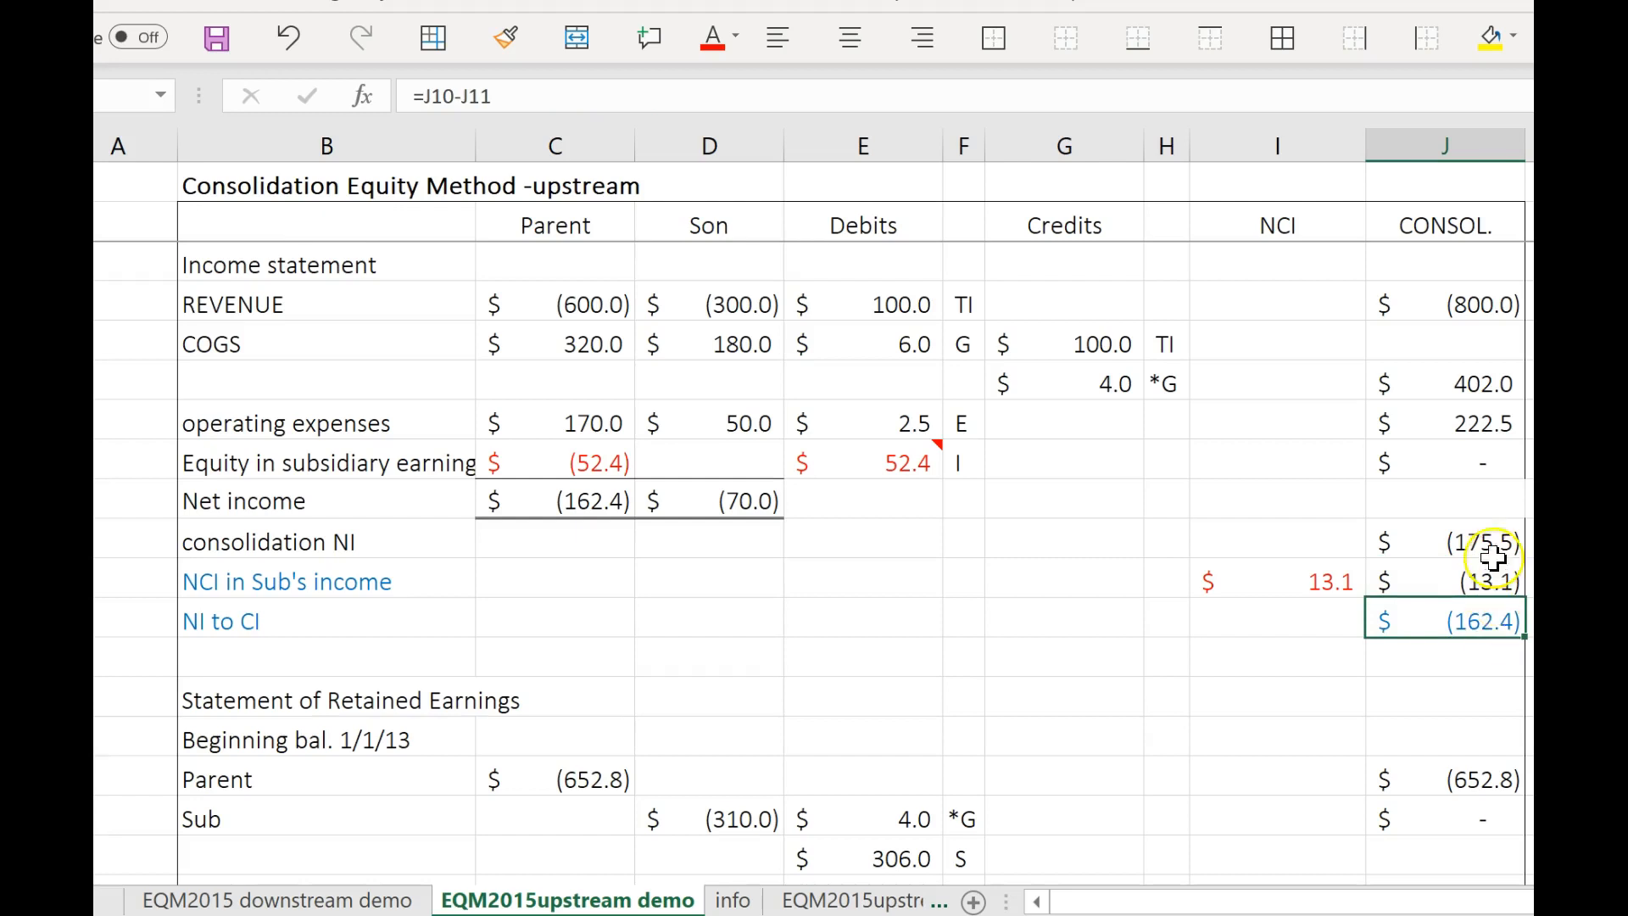
click(1490, 541)
click(1493, 629)
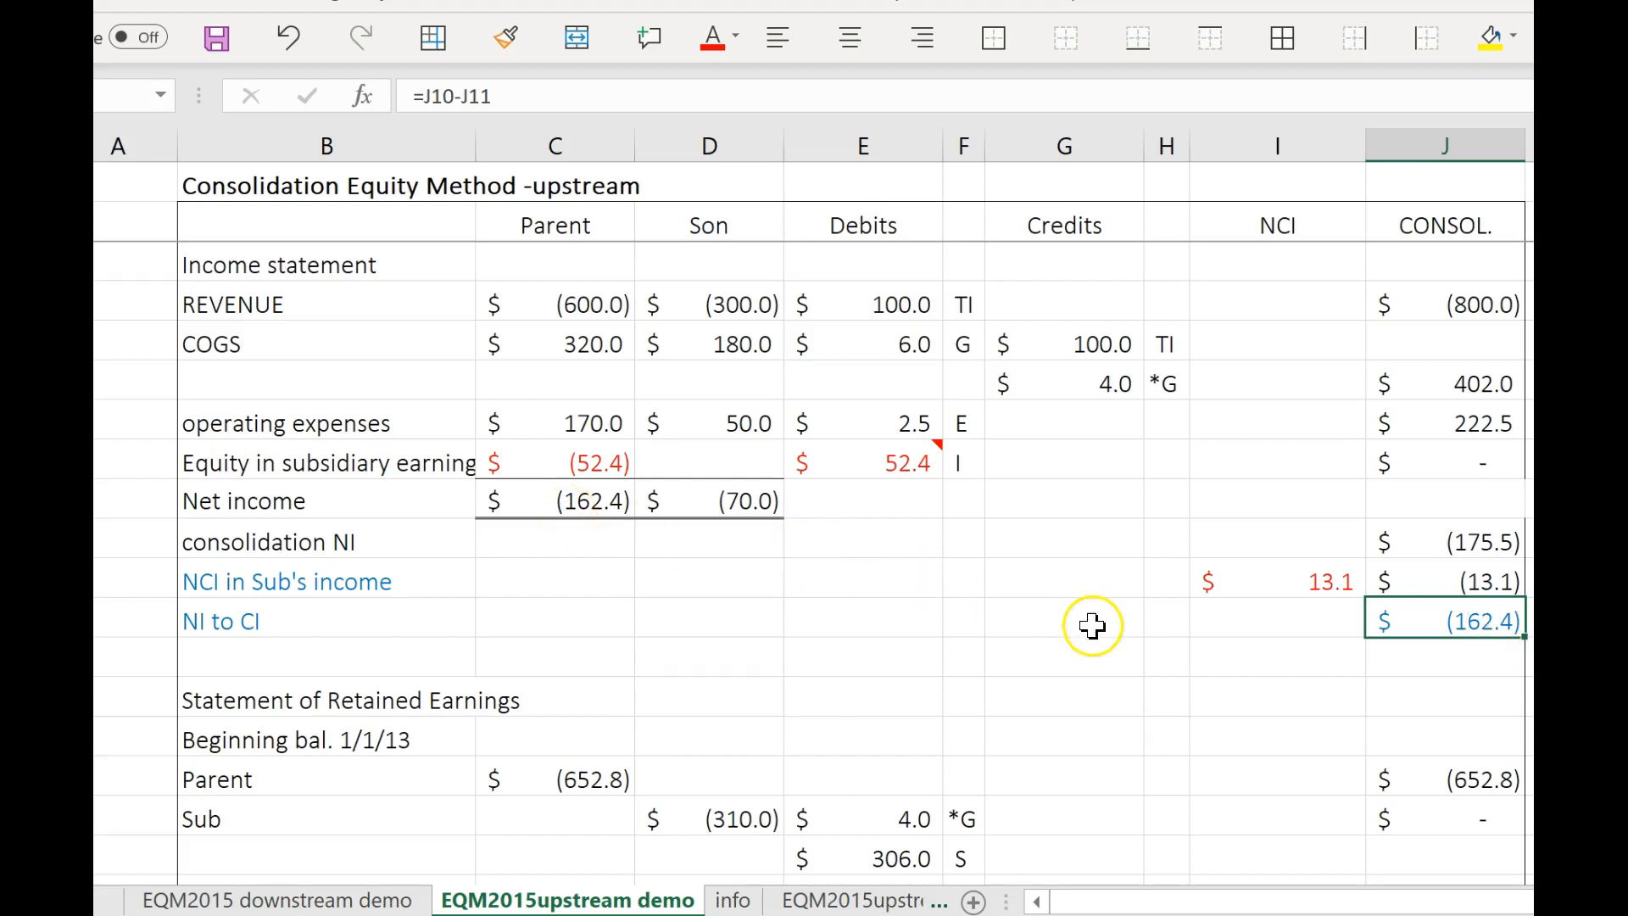
Look over the upstream retained earnings statement and the balance sheet down to total liabilities and equity.
scroll(1091, 623, down, 2)
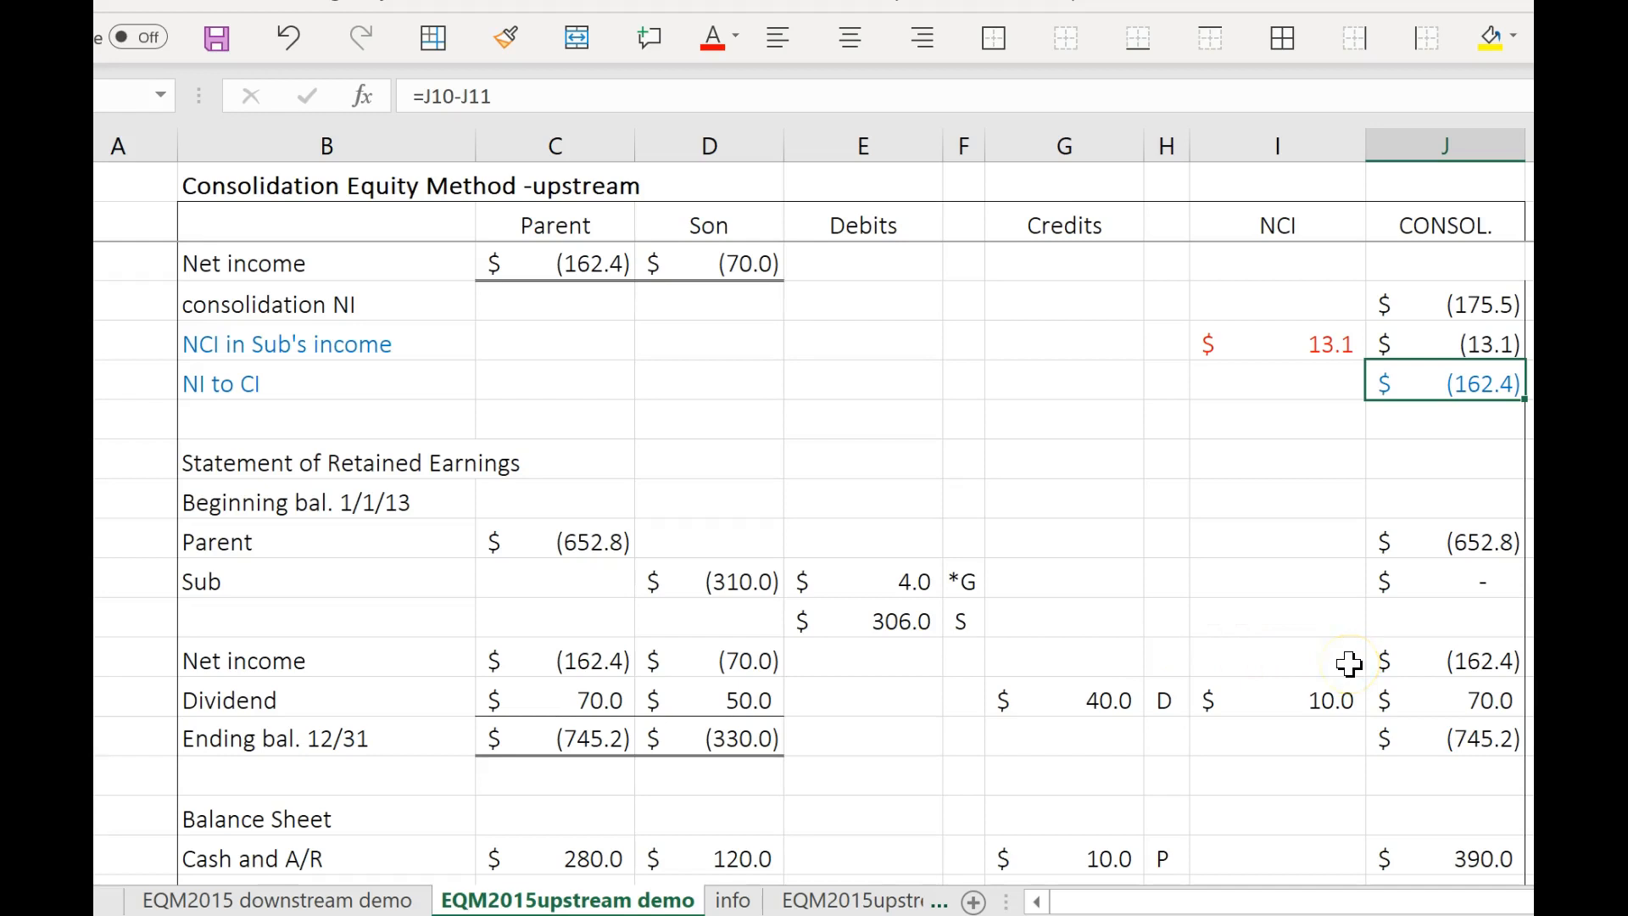
scroll(1349, 690, down, 2)
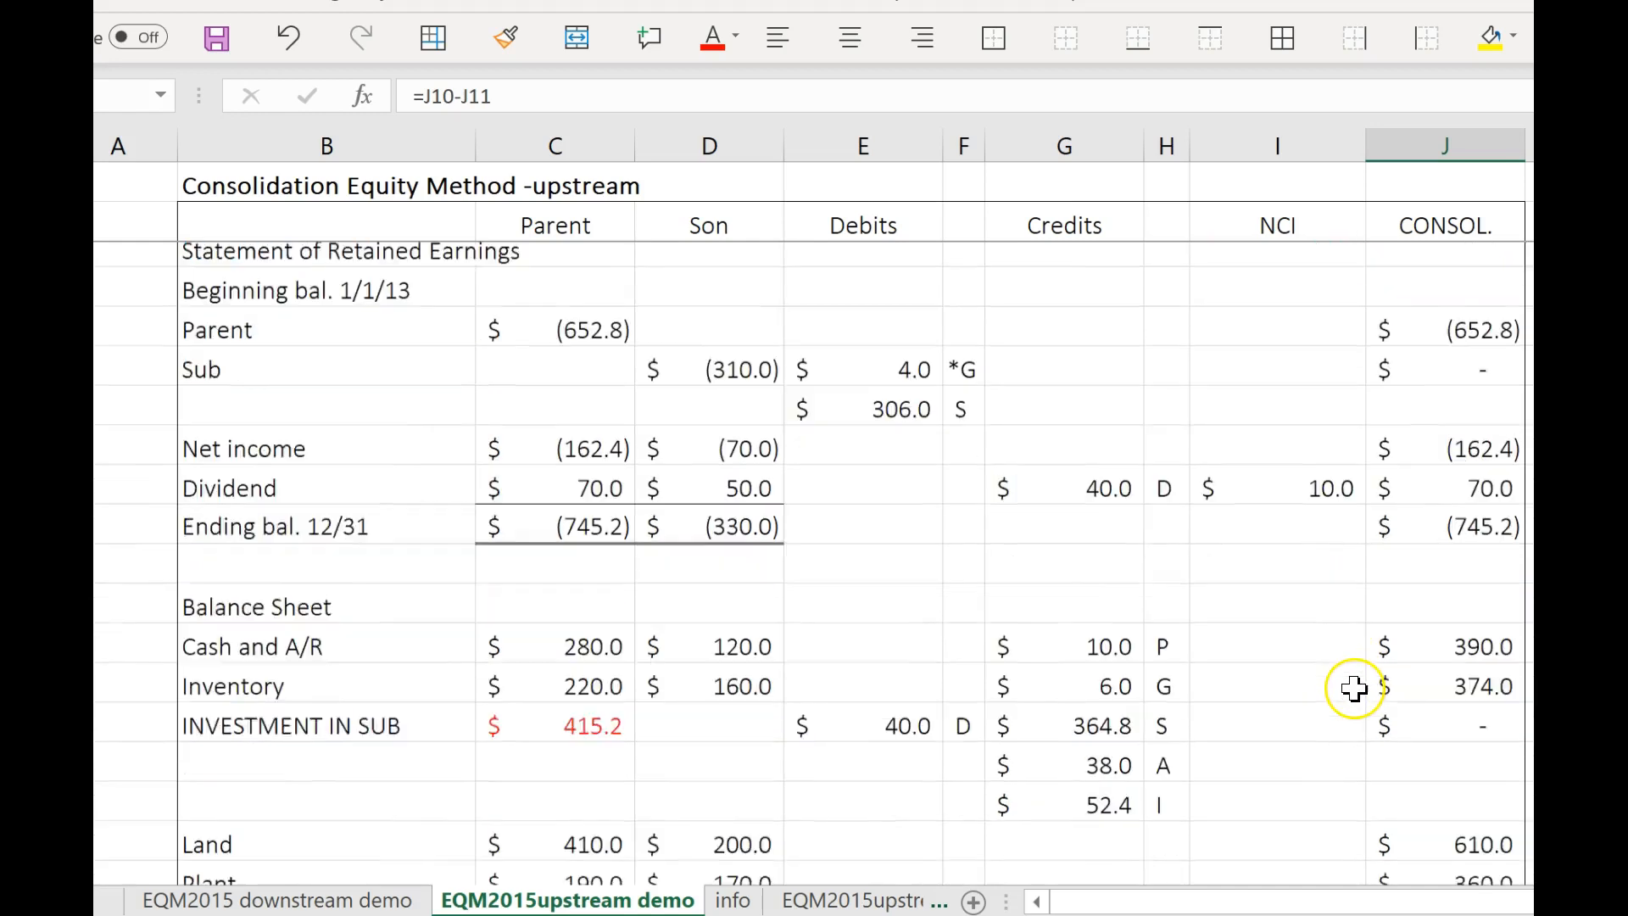
scroll(1353, 688, down, 1)
scroll(1354, 688, down, 2)
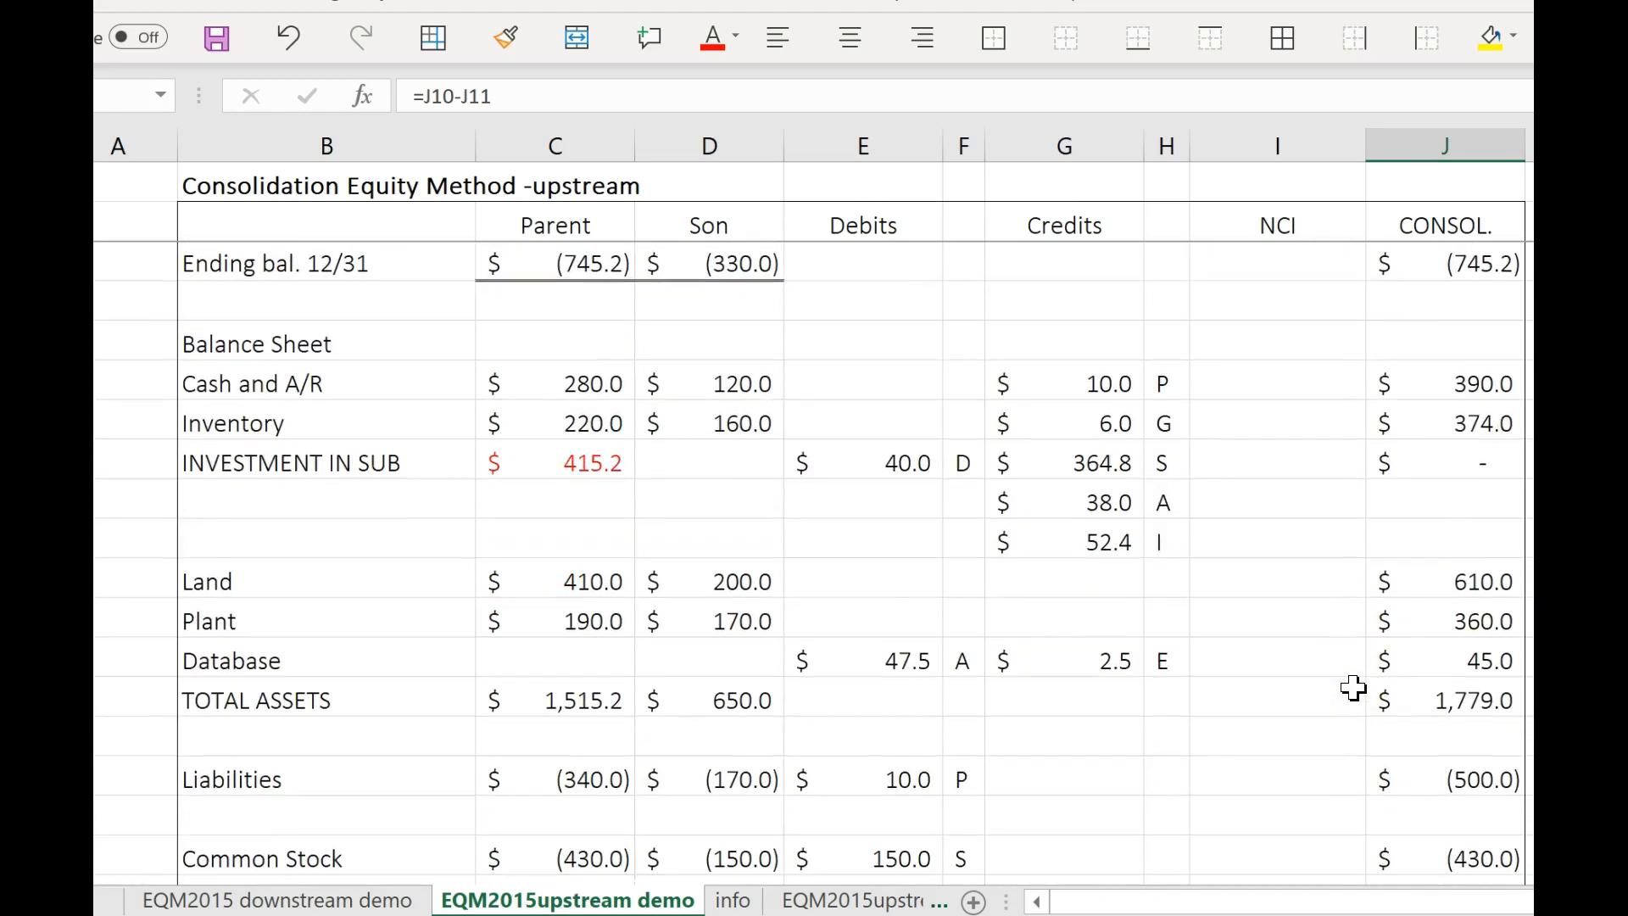
scroll(1356, 676, down, 2)
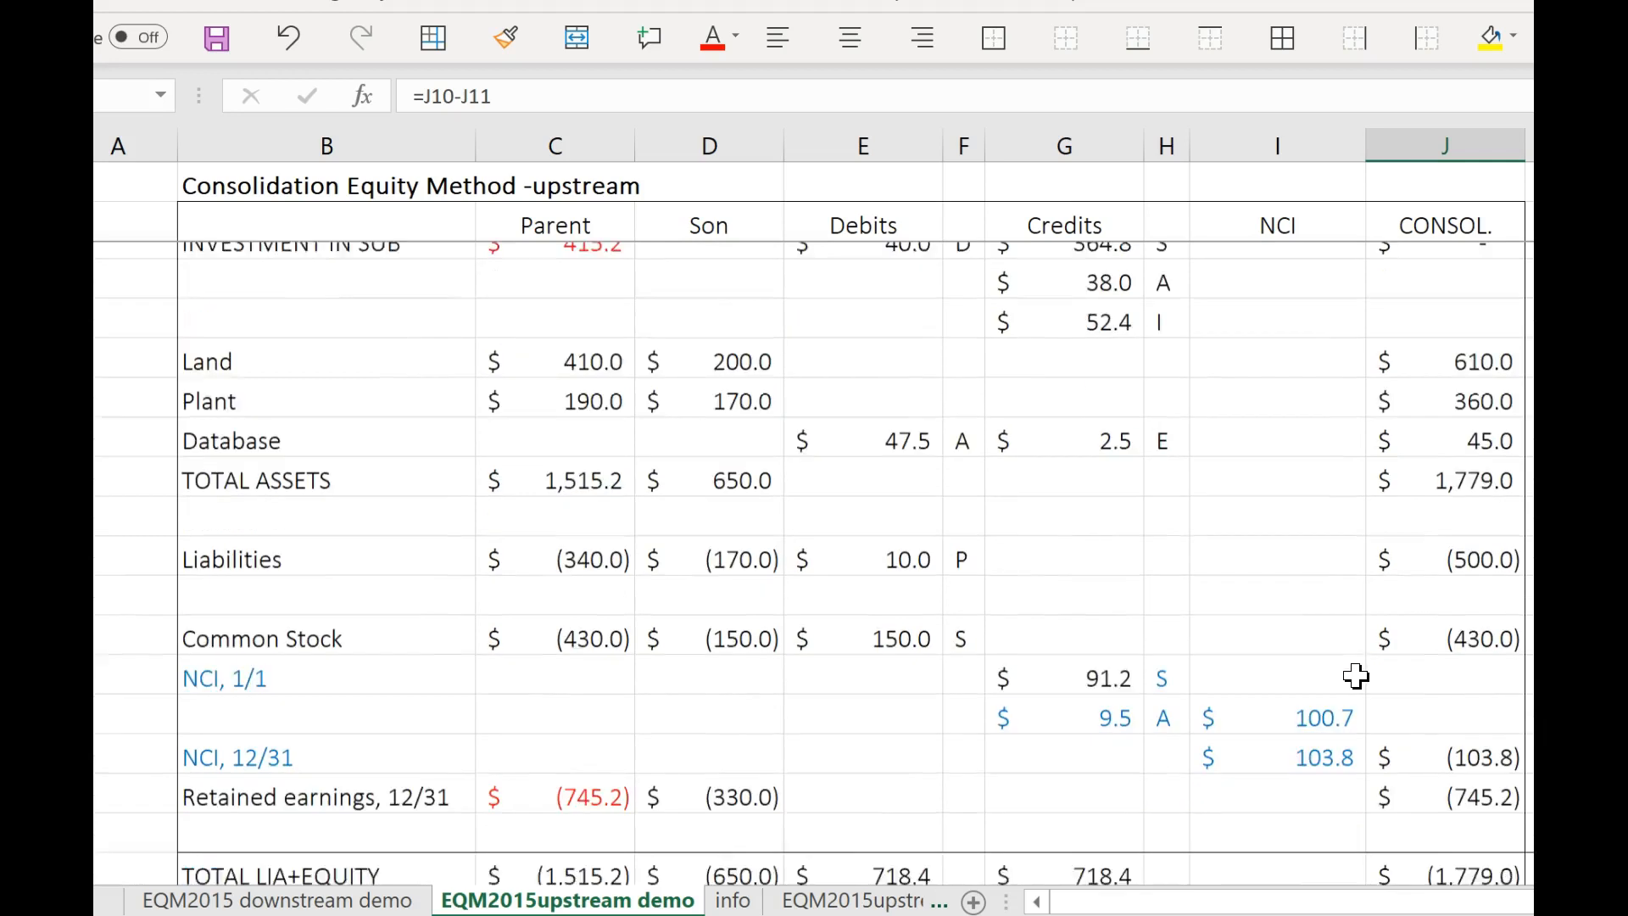
scroll(1358, 672, up, 1)
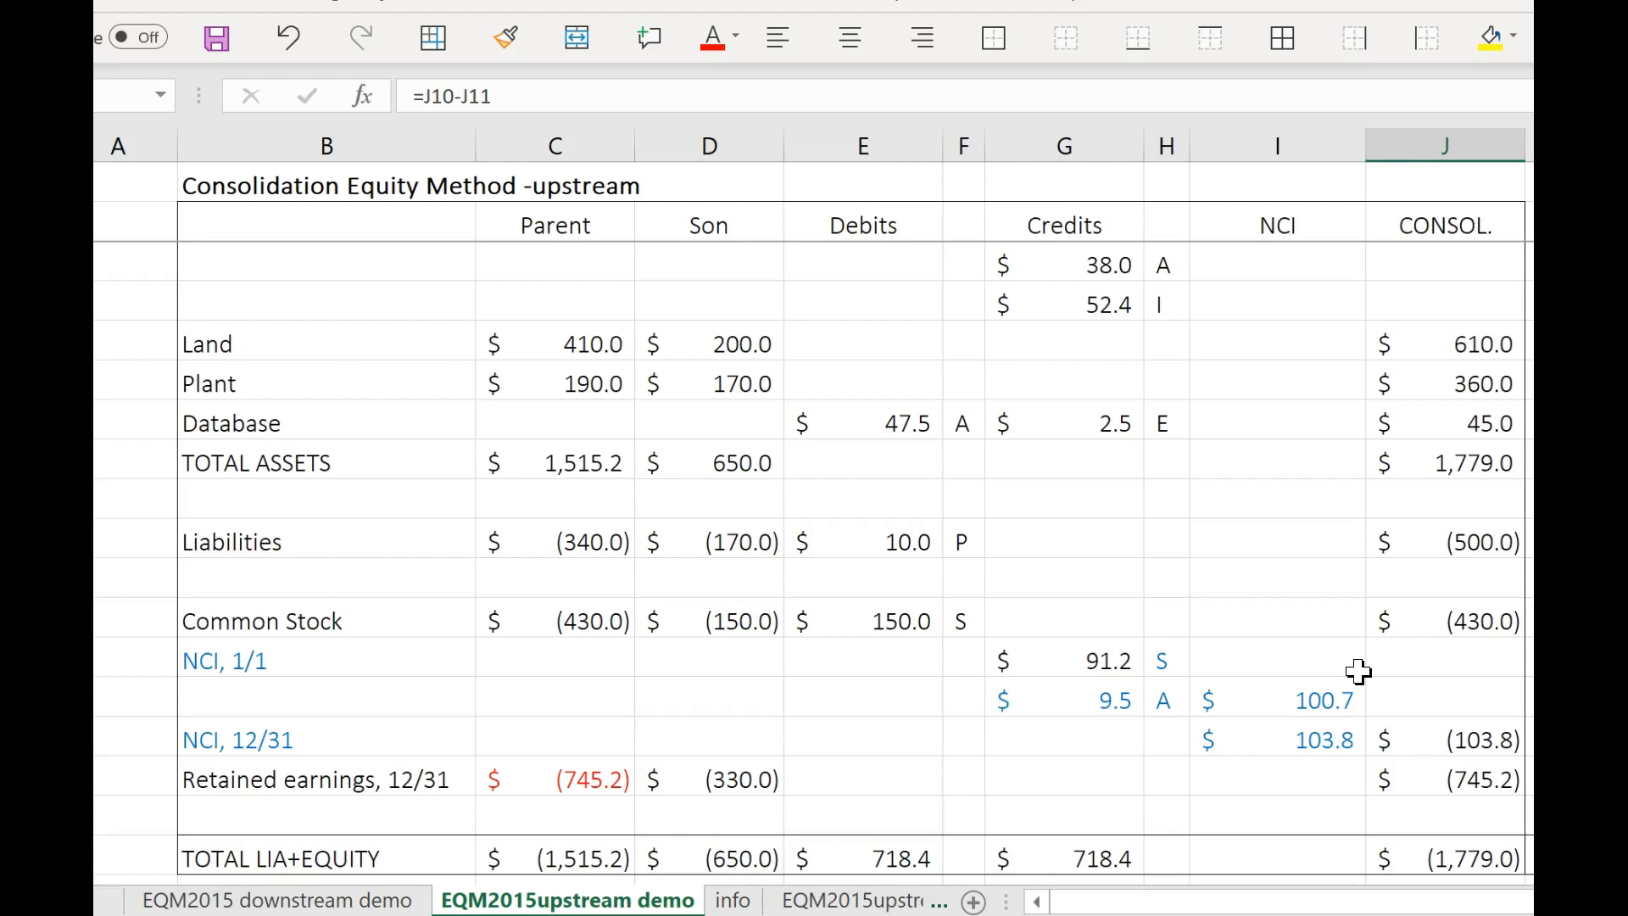
Compare the downstream sheet's equity earnings elimination, NCI income and balance sheet with the upstream sheet, ending on the upstream balance sheet.
click(340, 897)
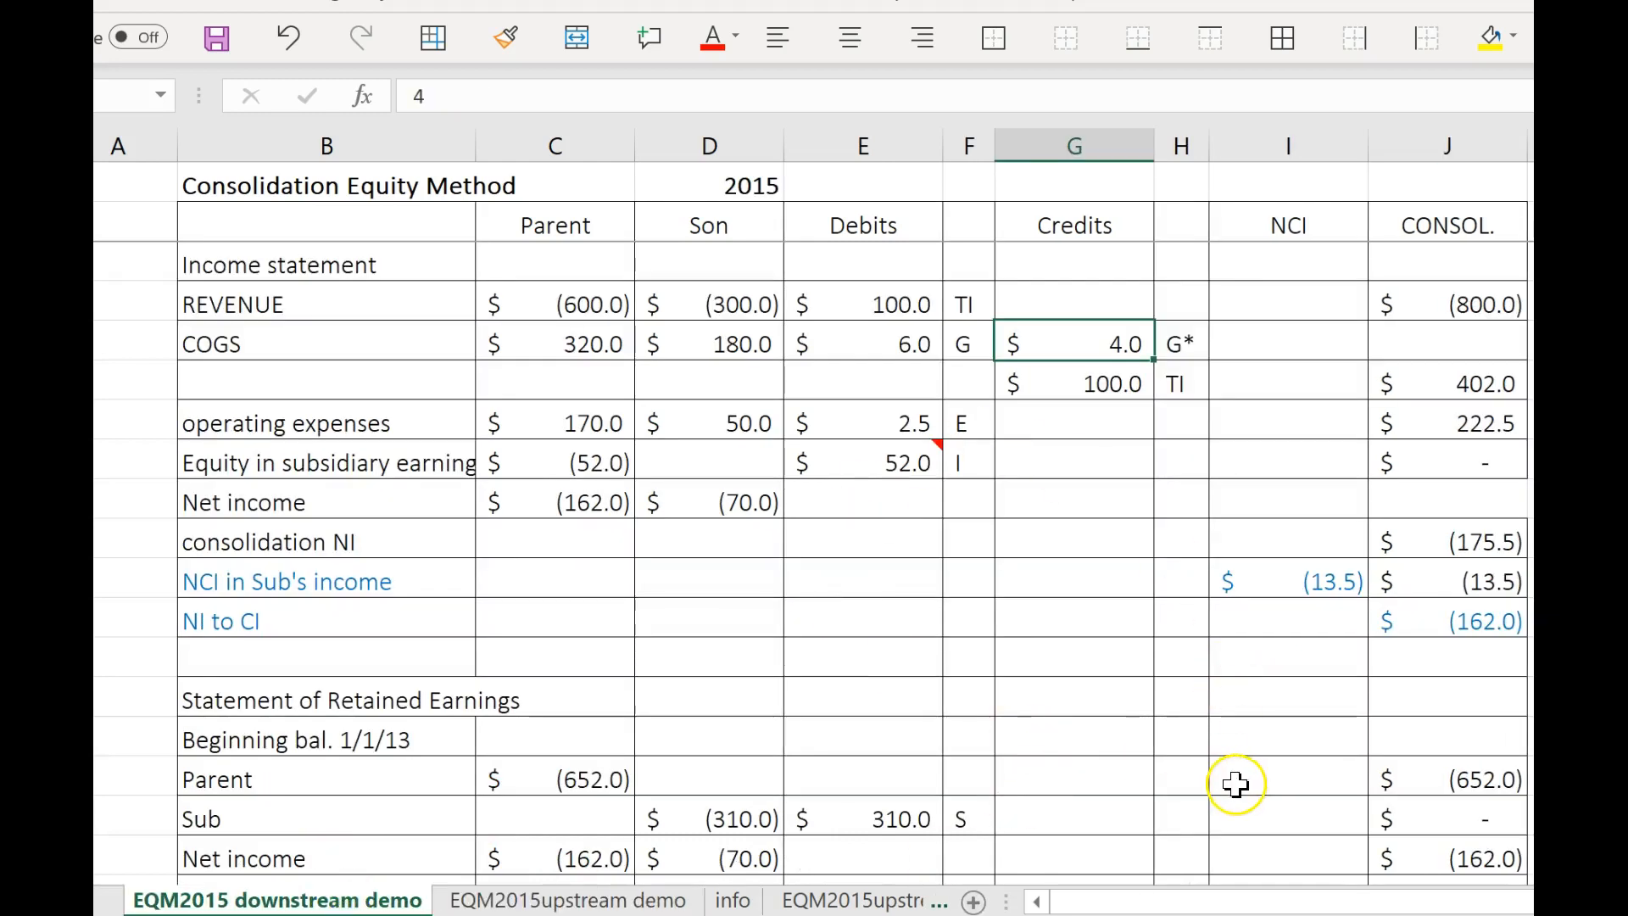
click(914, 467)
click(916, 464)
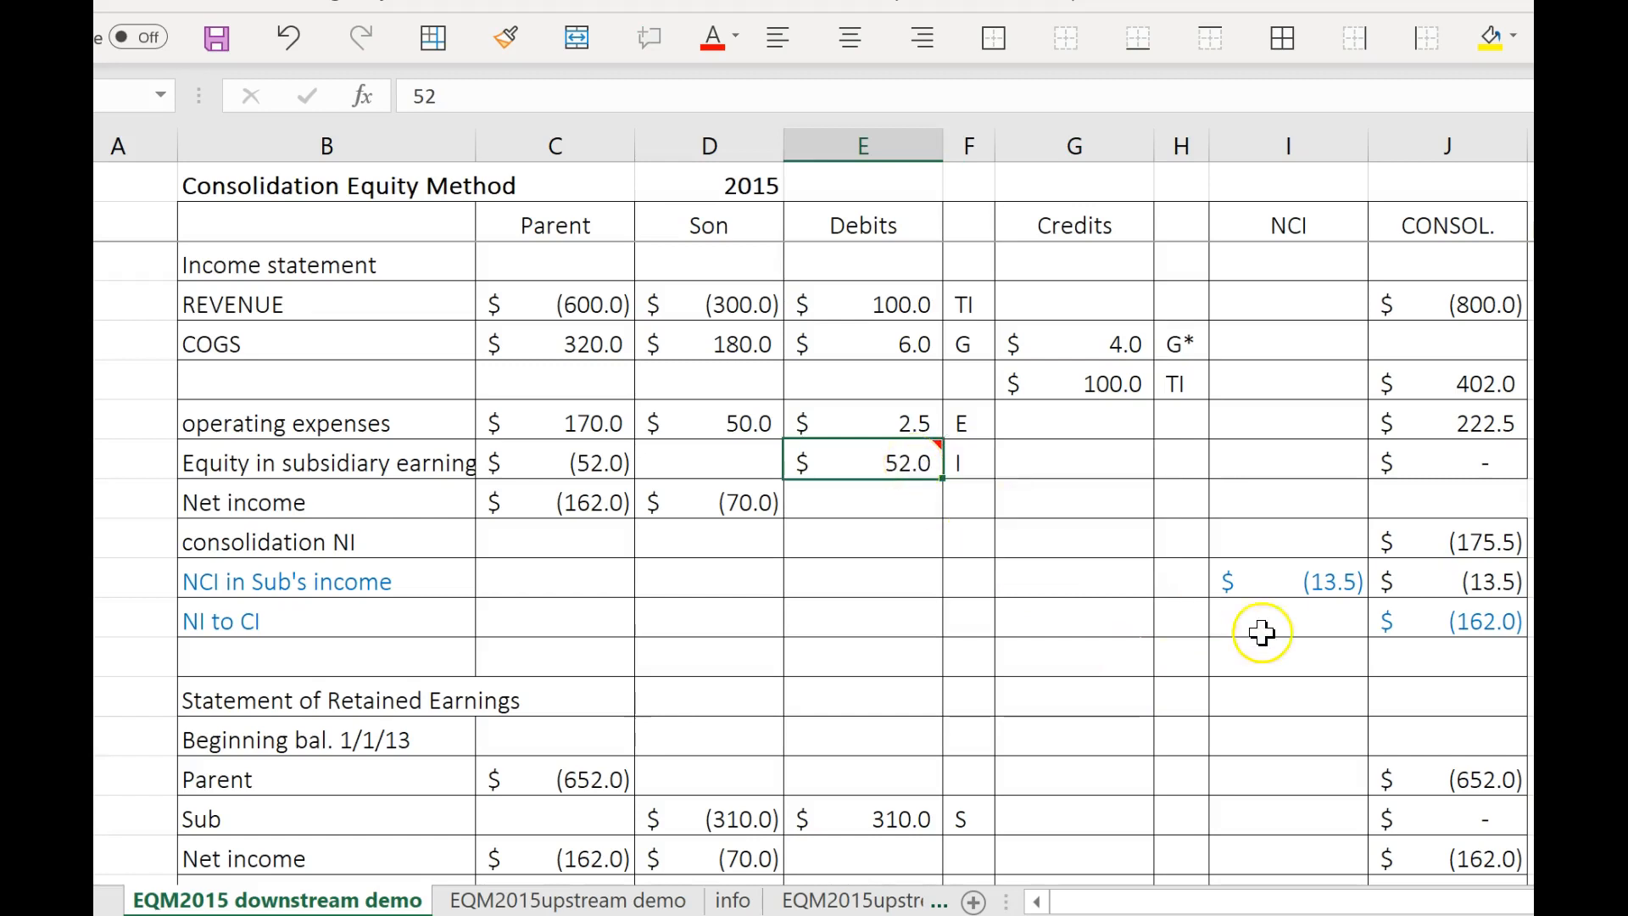
click(1289, 580)
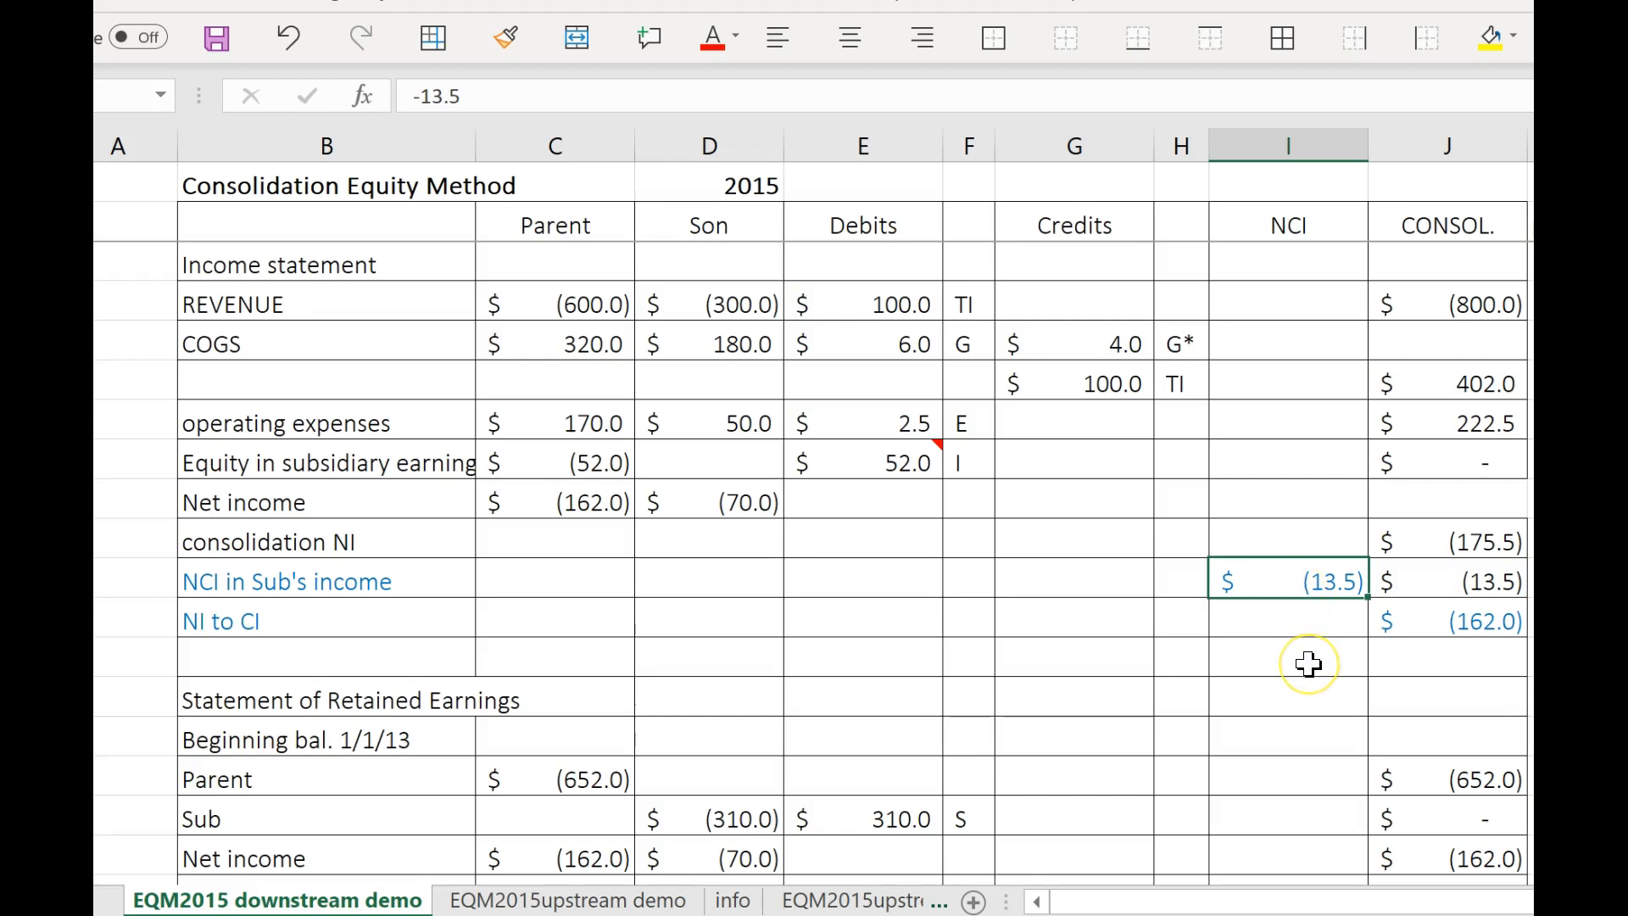
scroll(1308, 664, down, 3)
scroll(1308, 665, down, 6)
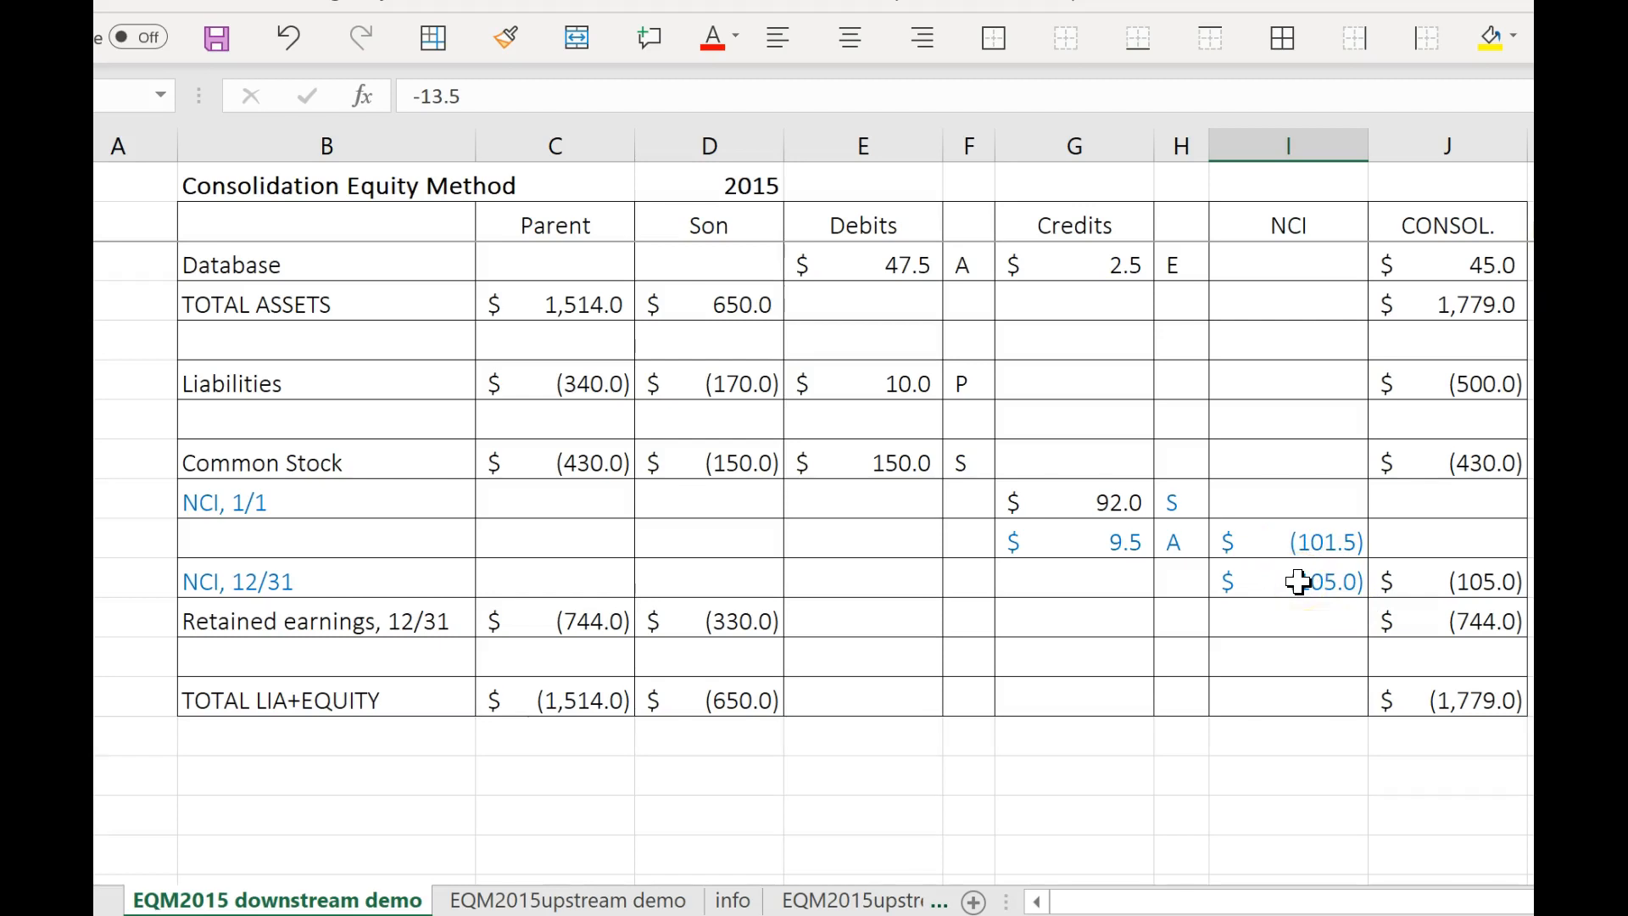
scroll(1298, 582, up, 8)
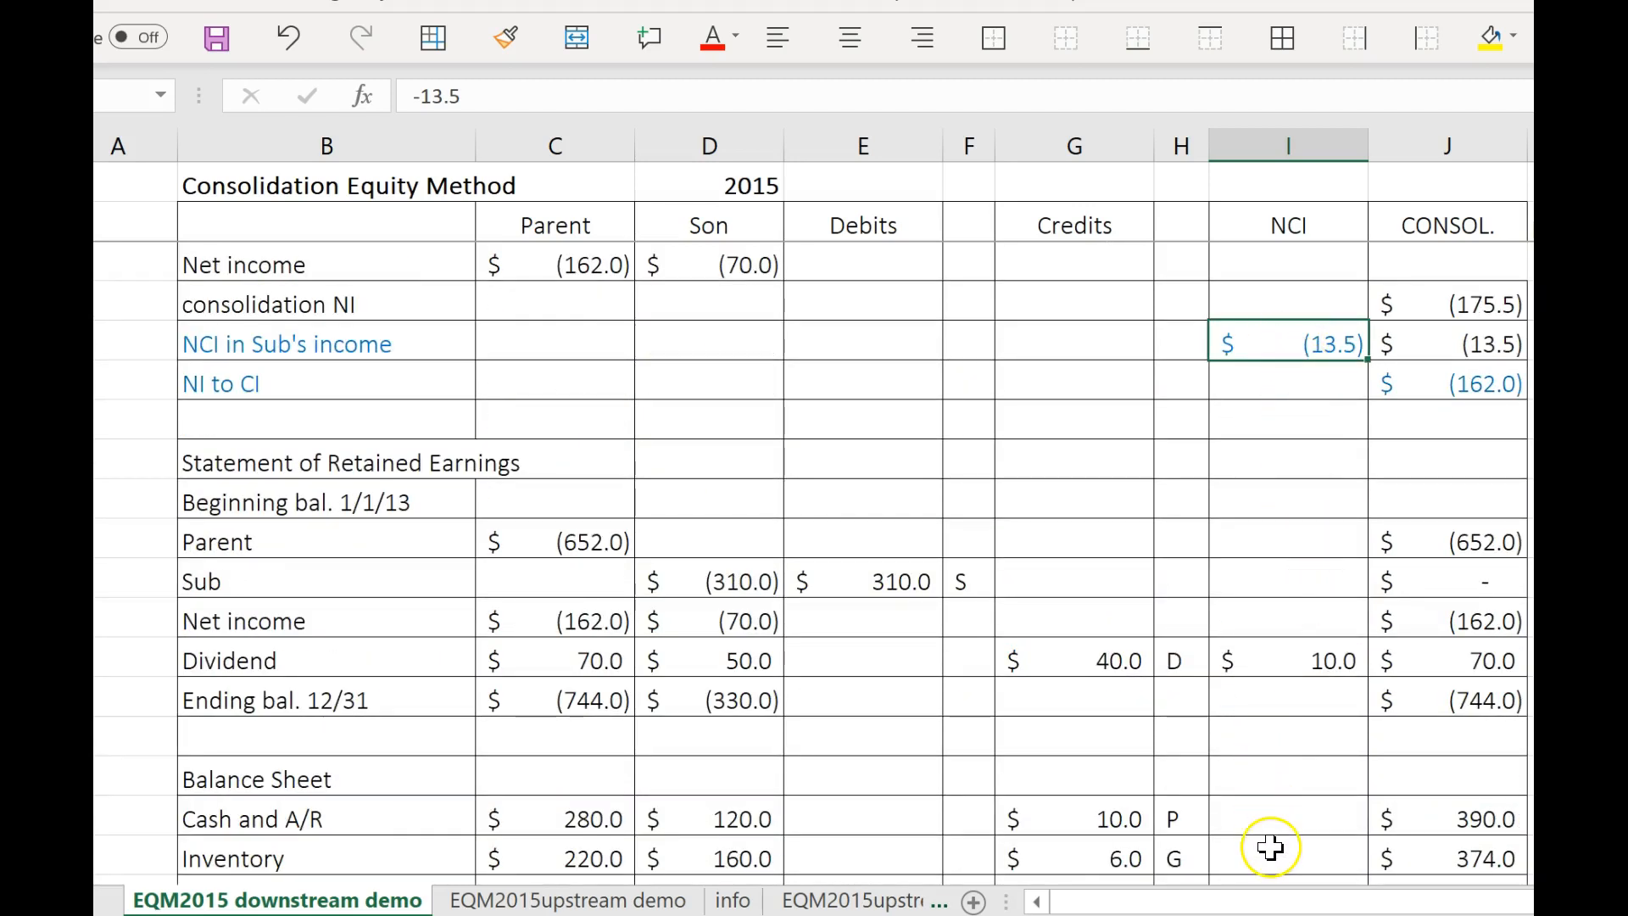
scroll(1272, 843, down, 3)
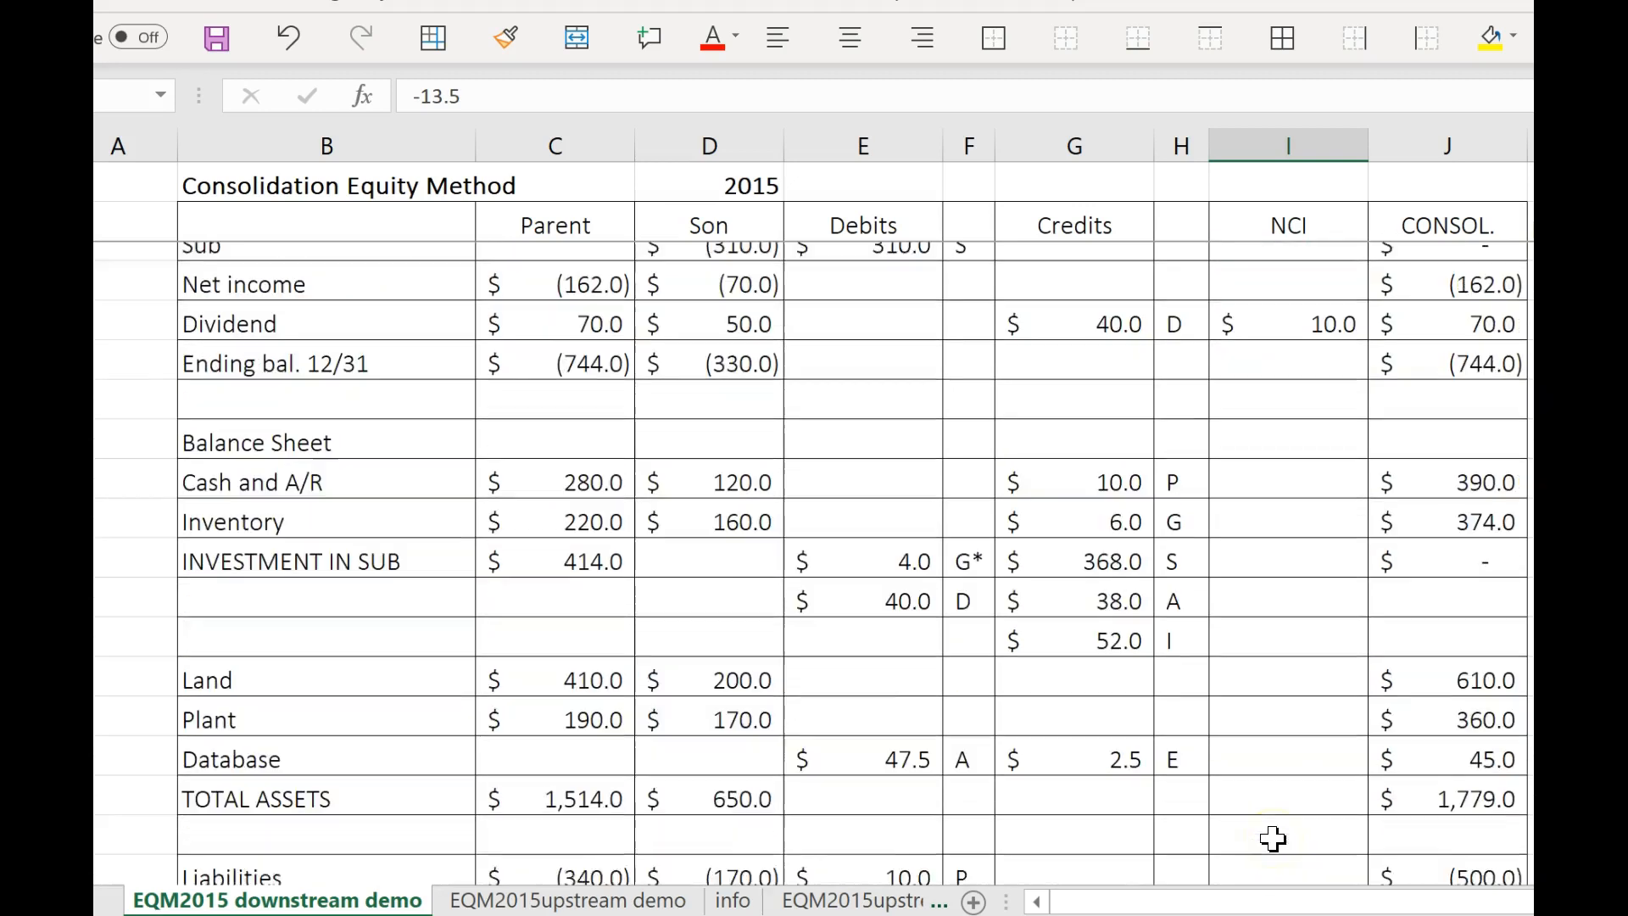
click(615, 901)
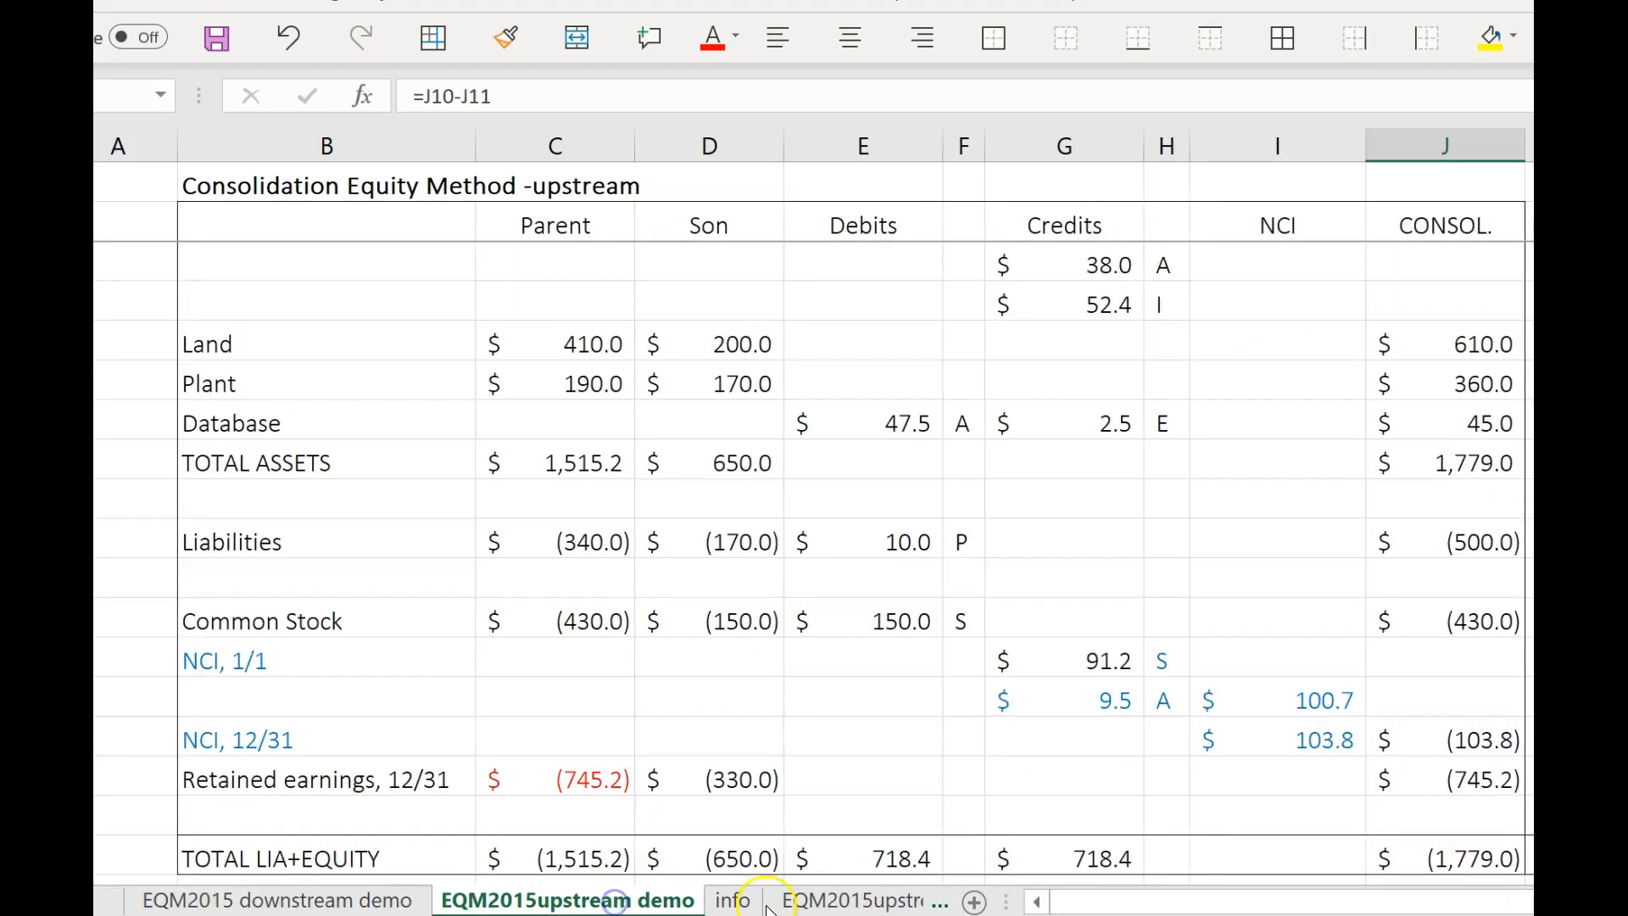
scroll(1283, 792, down, 1)
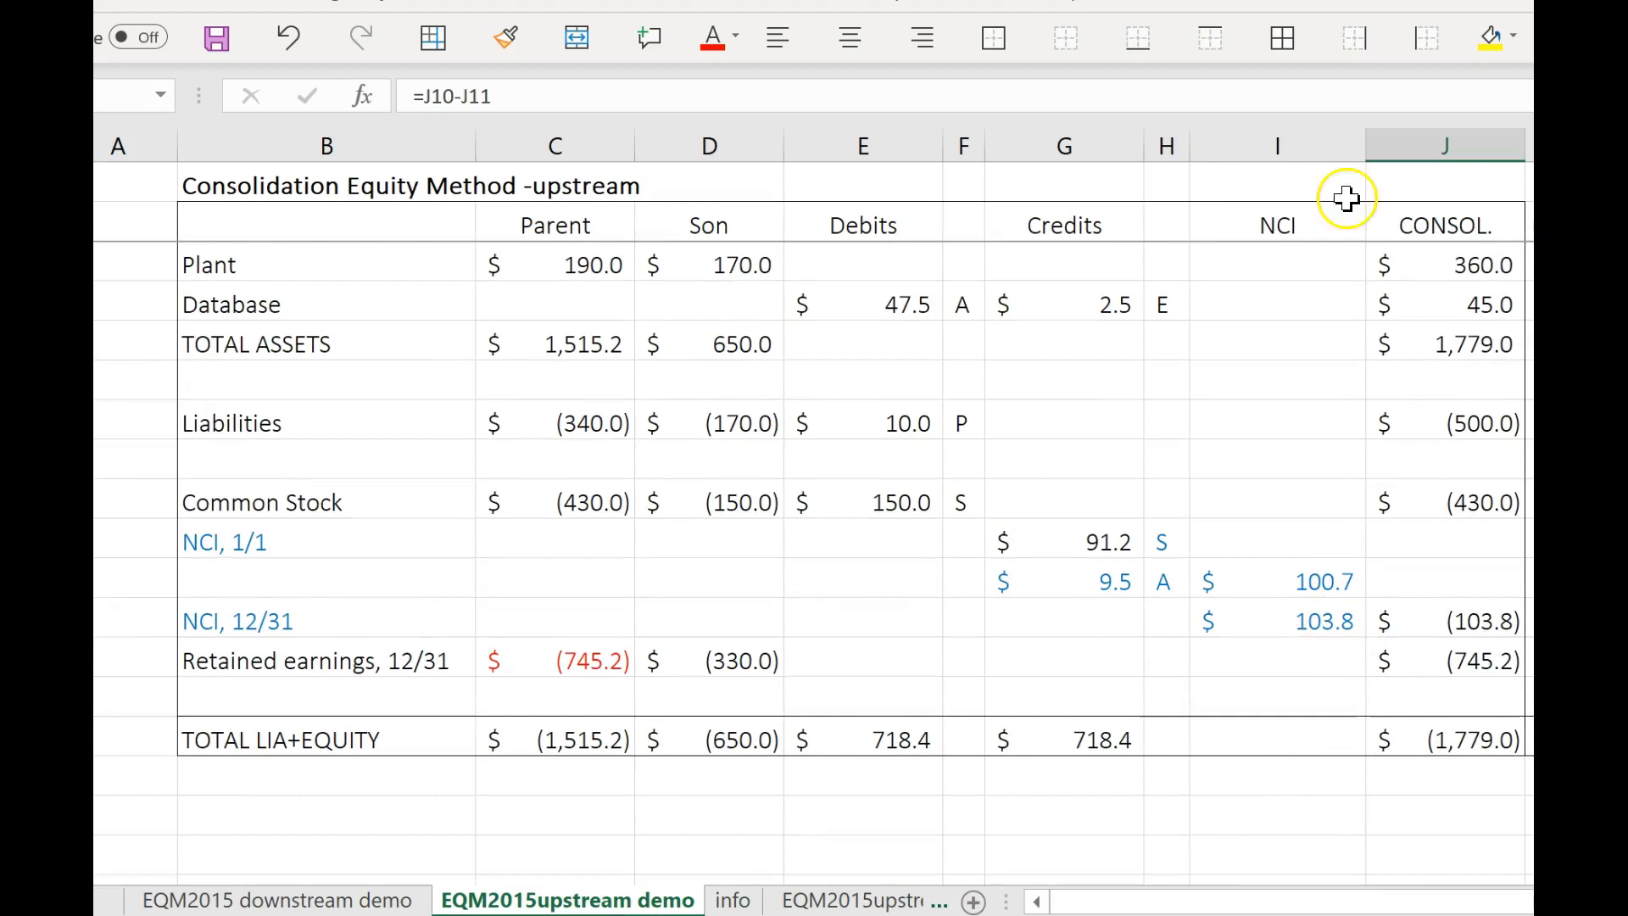